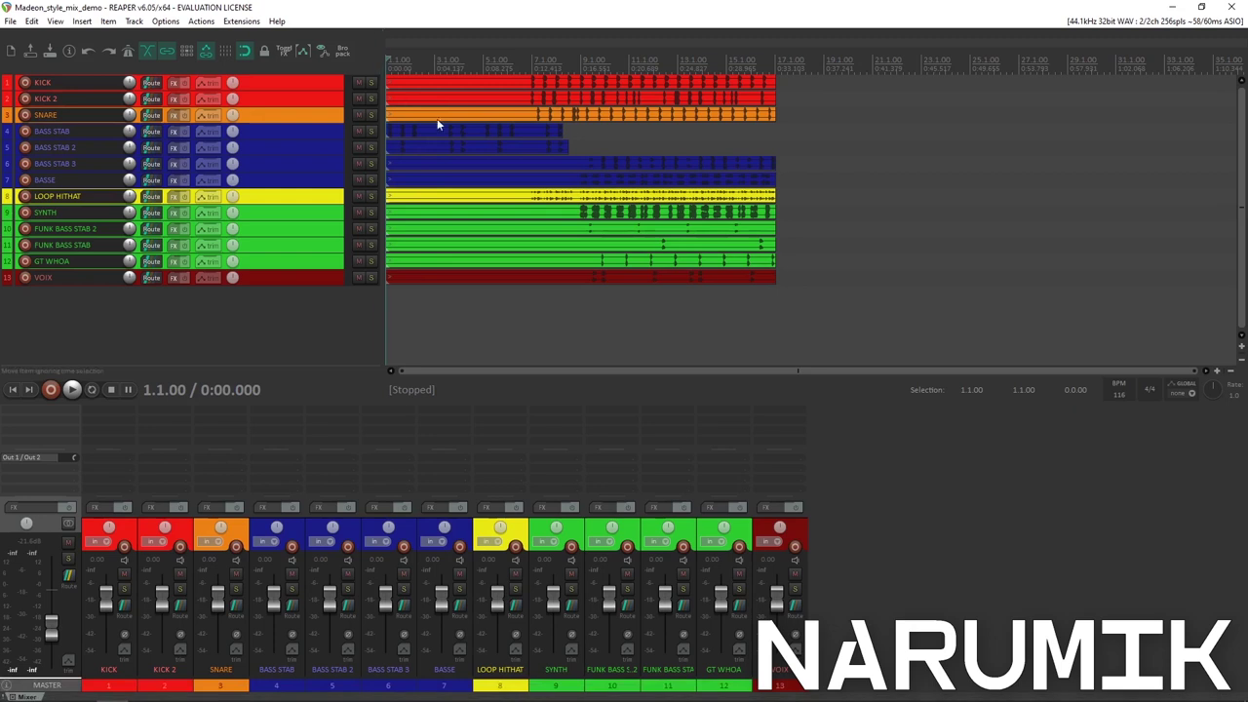
{"action": "scroll", "coordinate": [445, 119], "scroll_direction": "down", "scroll_amount": 2}
{"action": "scroll", "coordinate": [447, 121], "scroll_direction": "up", "scroll_amount": 3}
{"action": "scroll", "coordinate": [447, 121], "scroll_direction": "down", "scroll_amount": 3}
{"action": "scroll", "coordinate": [447, 121], "scroll_direction": "down", "scroll_amount": 2}
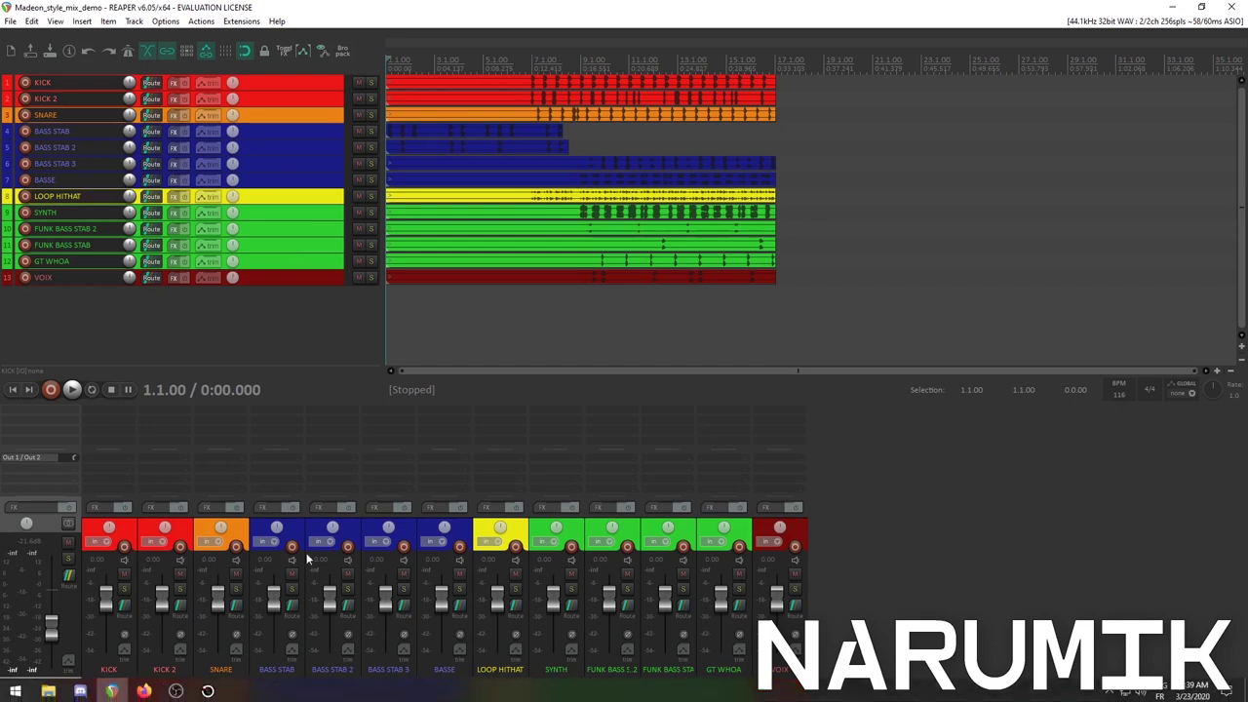
{"action": "left_click", "coordinate": [272, 279]}
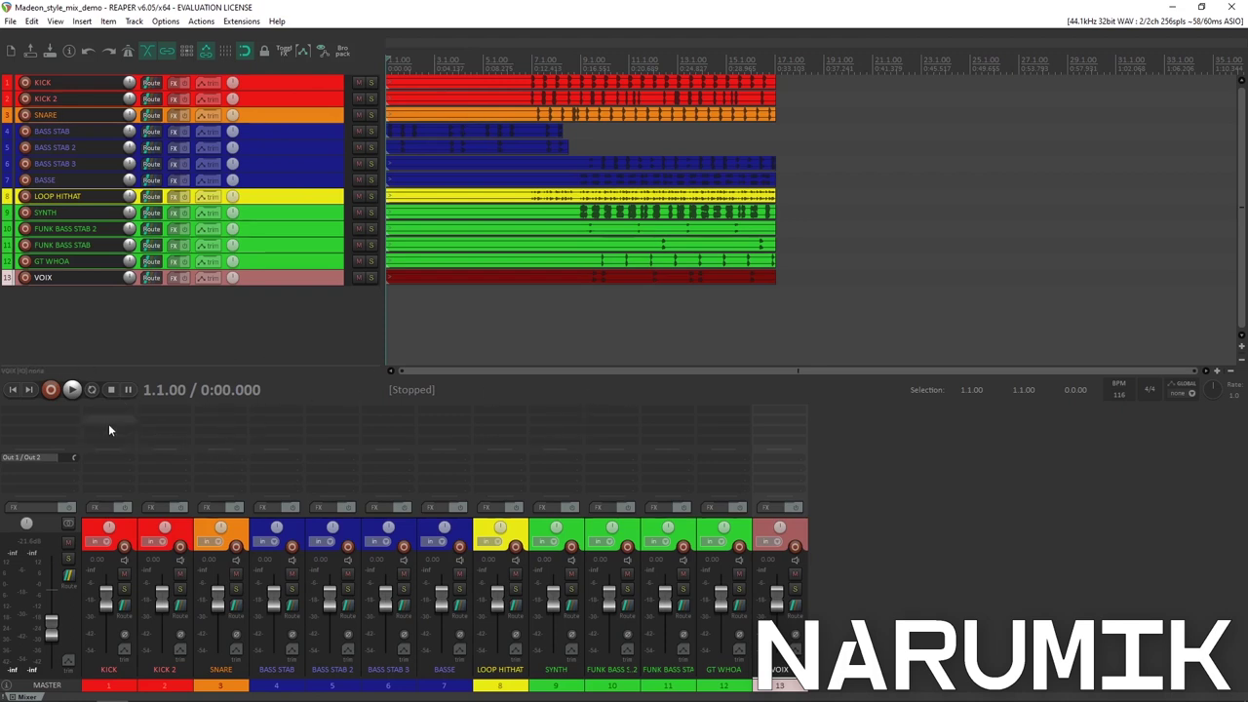
{"action": "scroll", "coordinate": [531, 300], "scroll_direction": "down", "scroll_amount": 2}
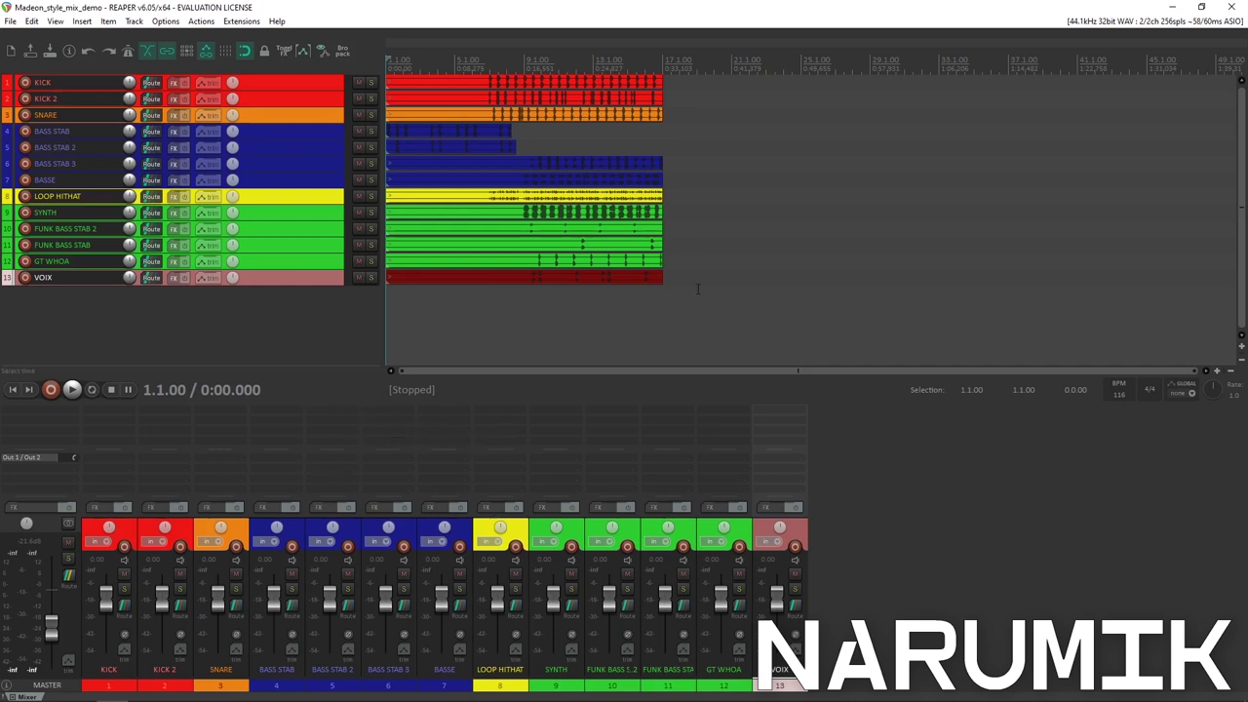
{"action": "scroll", "coordinate": [792, 259], "scroll_direction": "down", "scroll_amount": 1}
{"action": "scroll", "coordinate": [792, 258], "scroll_direction": "up", "scroll_amount": 4}
{"action": "scroll", "coordinate": [792, 258], "scroll_direction": "down", "scroll_amount": 2}
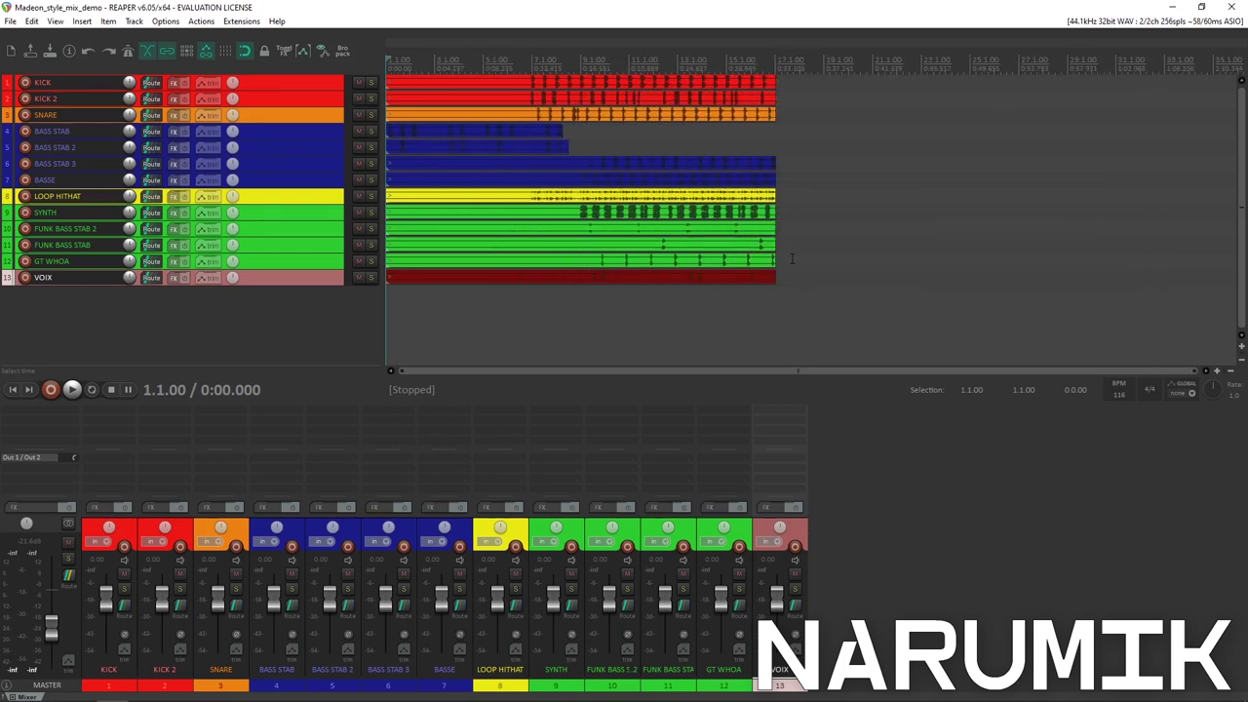
{"action": "scroll", "coordinate": [792, 259], "scroll_direction": "down", "scroll_amount": 2}
{"action": "scroll", "coordinate": [792, 259], "scroll_direction": "up", "scroll_amount": 3}
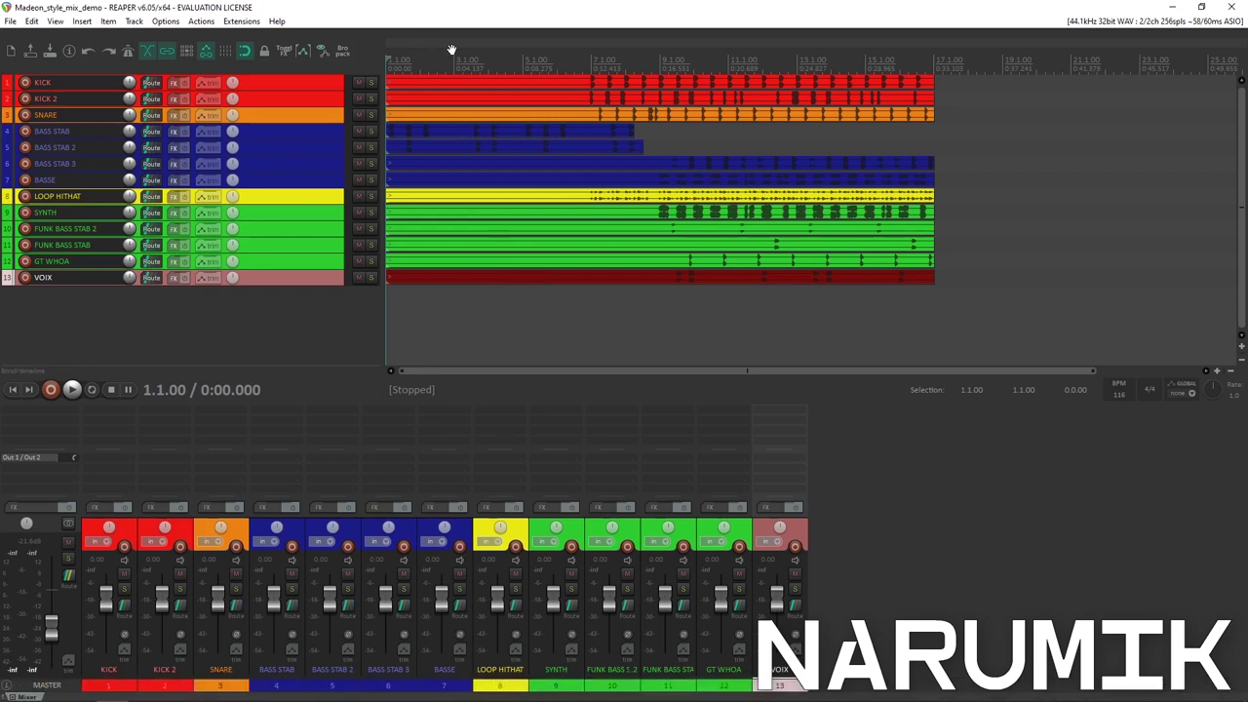
{"action": "key", "text": "minus"}
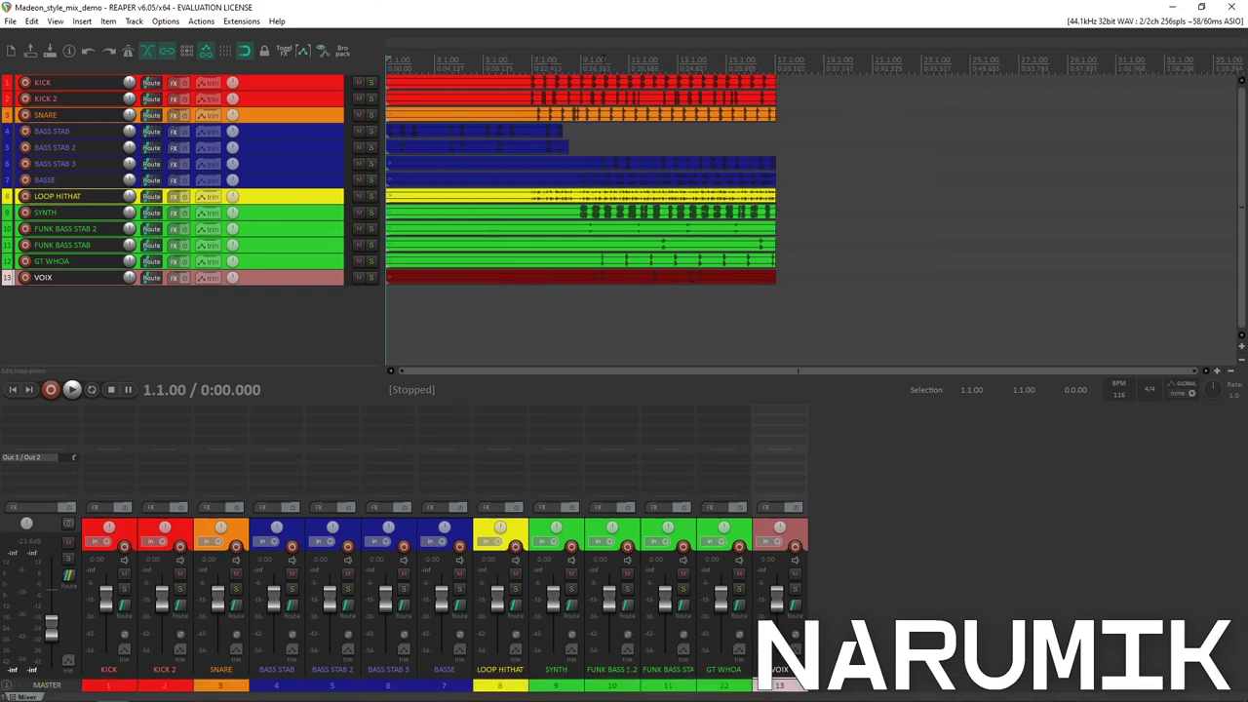
Play the whole arrangement from the start of the project to its end, then stop playback.
{"action": "left_click", "coordinate": [577, 63]}
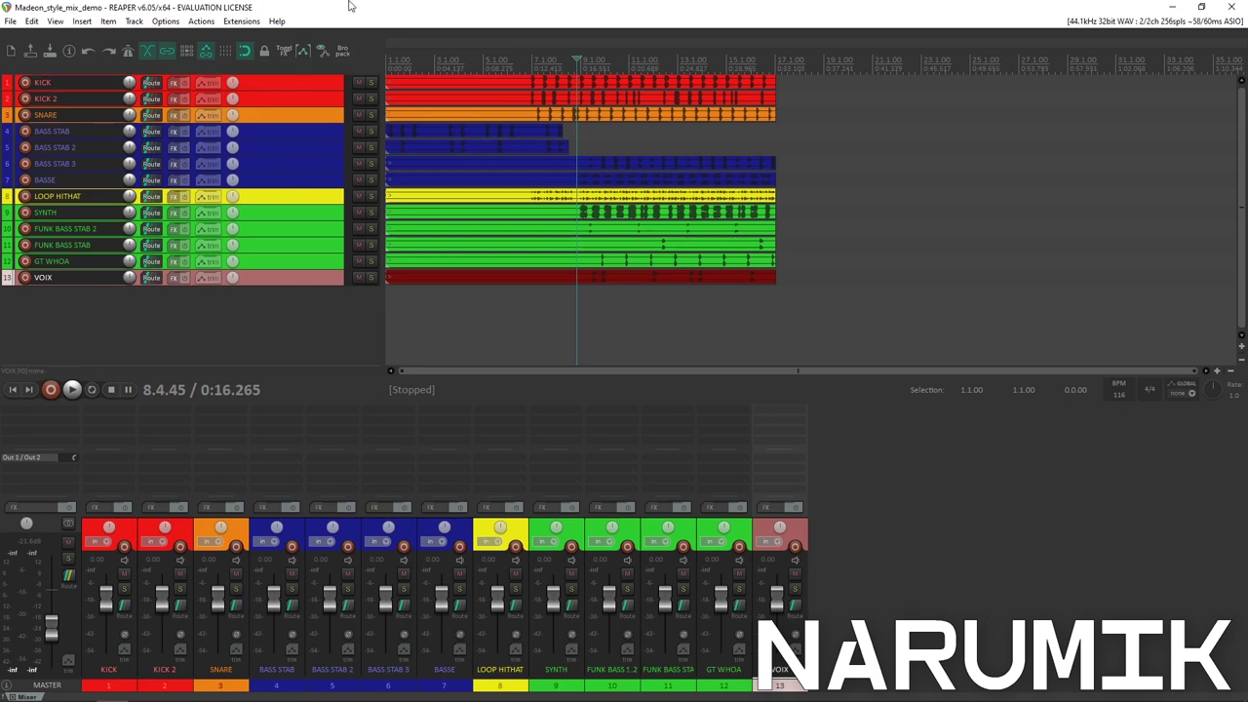
{"action": "left_click", "coordinate": [522, 61]}
{"action": "key", "text": "Home"}
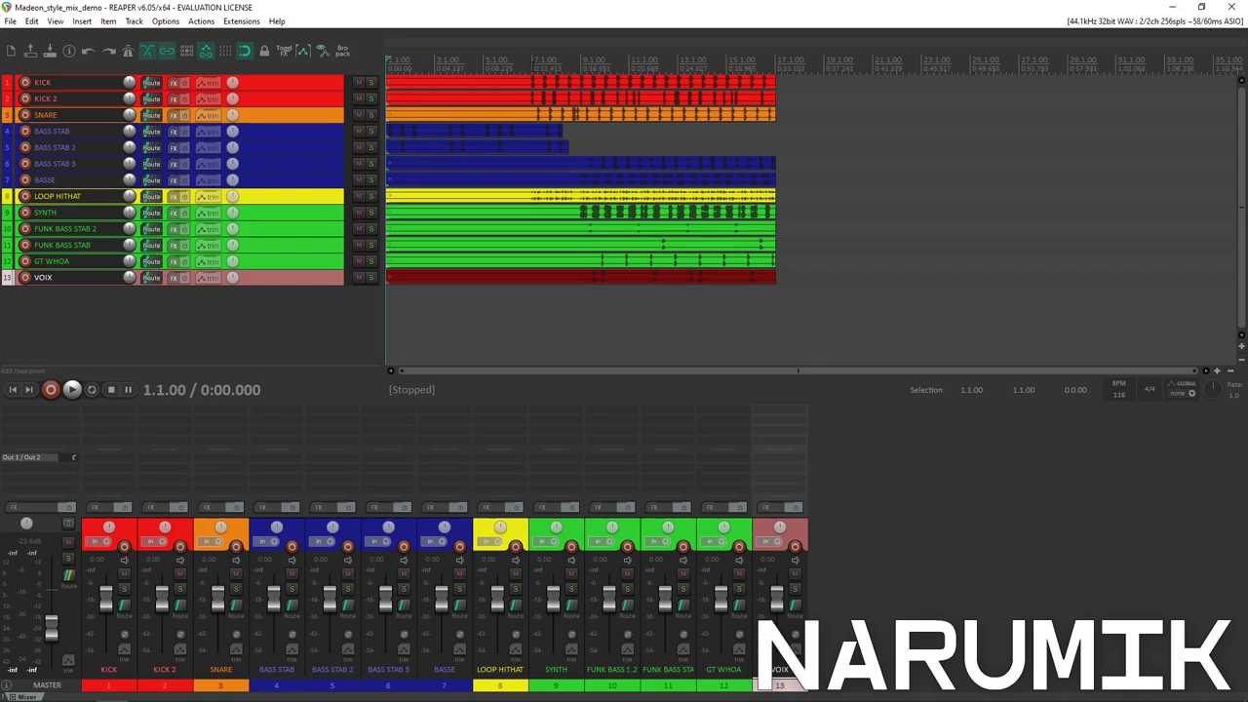
{"action": "key", "text": "space"}
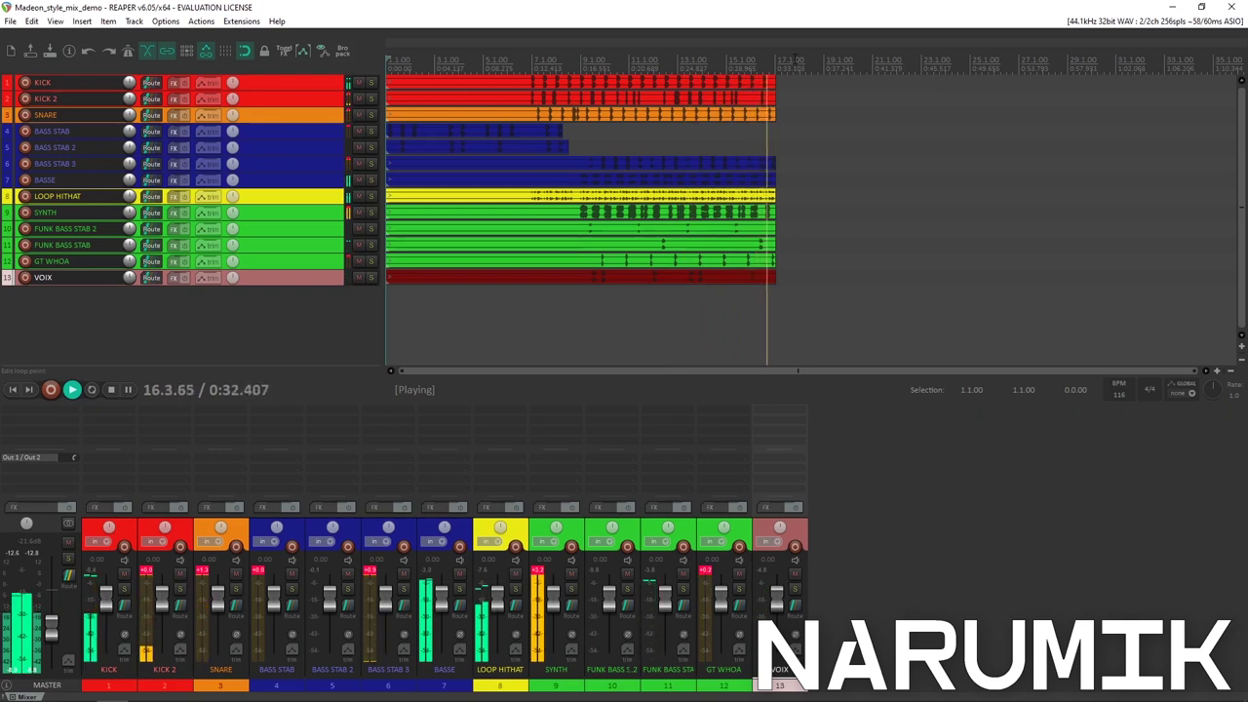
{"action": "key", "text": "space"}
{"action": "key", "text": "space"}
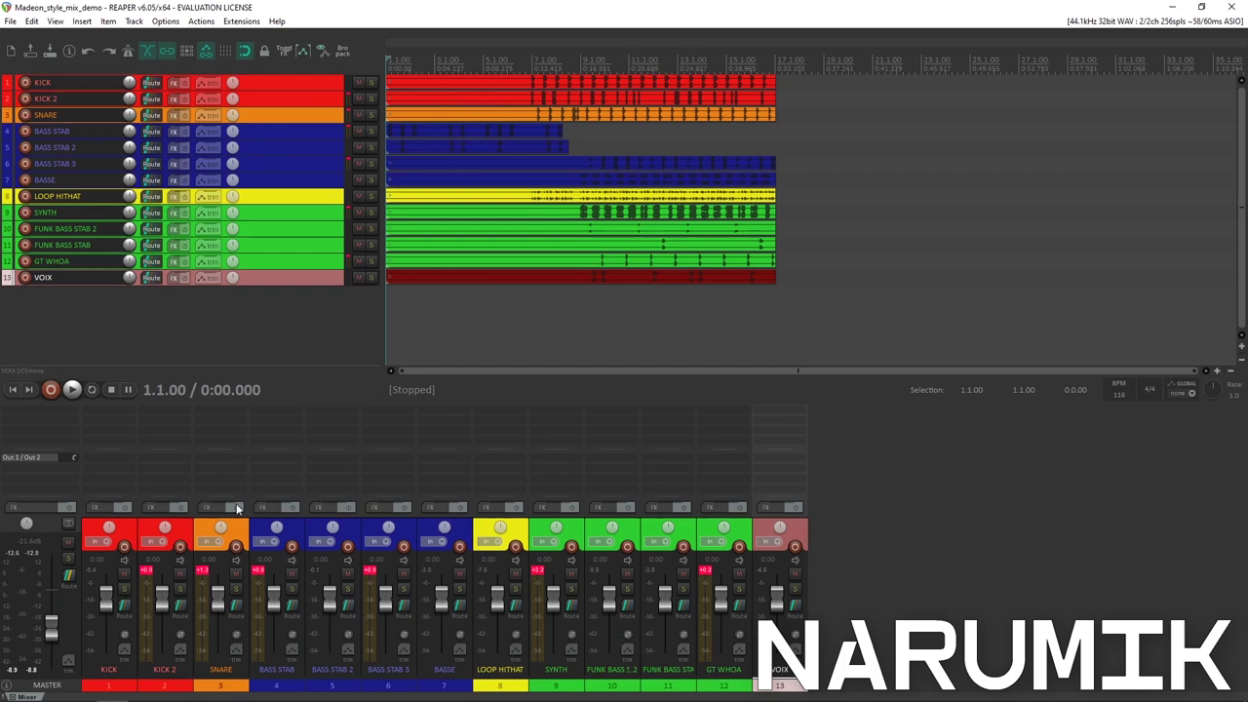
Reset the master volume to 0.00 dB and clear the master peak reading.
{"action": "mouse_move", "coordinate": [52, 630]}
{"action": "mouse_move", "coordinate": [52, 632]}
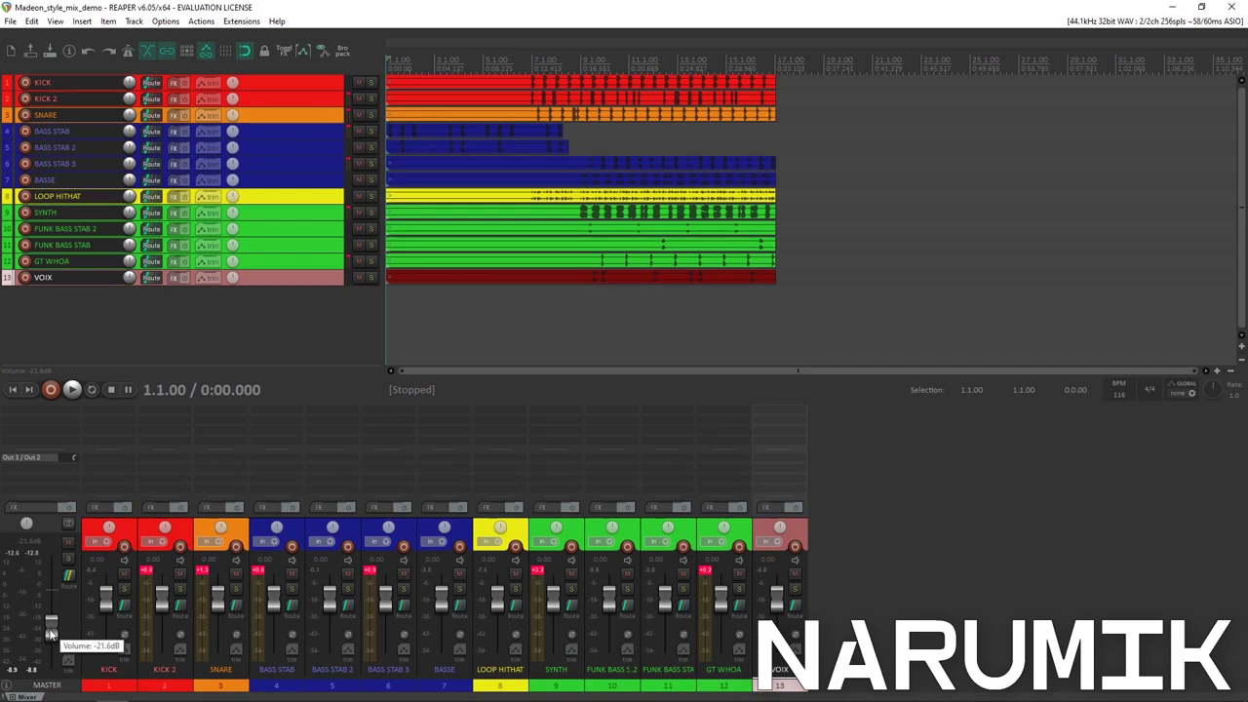
{"action": "double_click", "coordinate": [48, 632]}
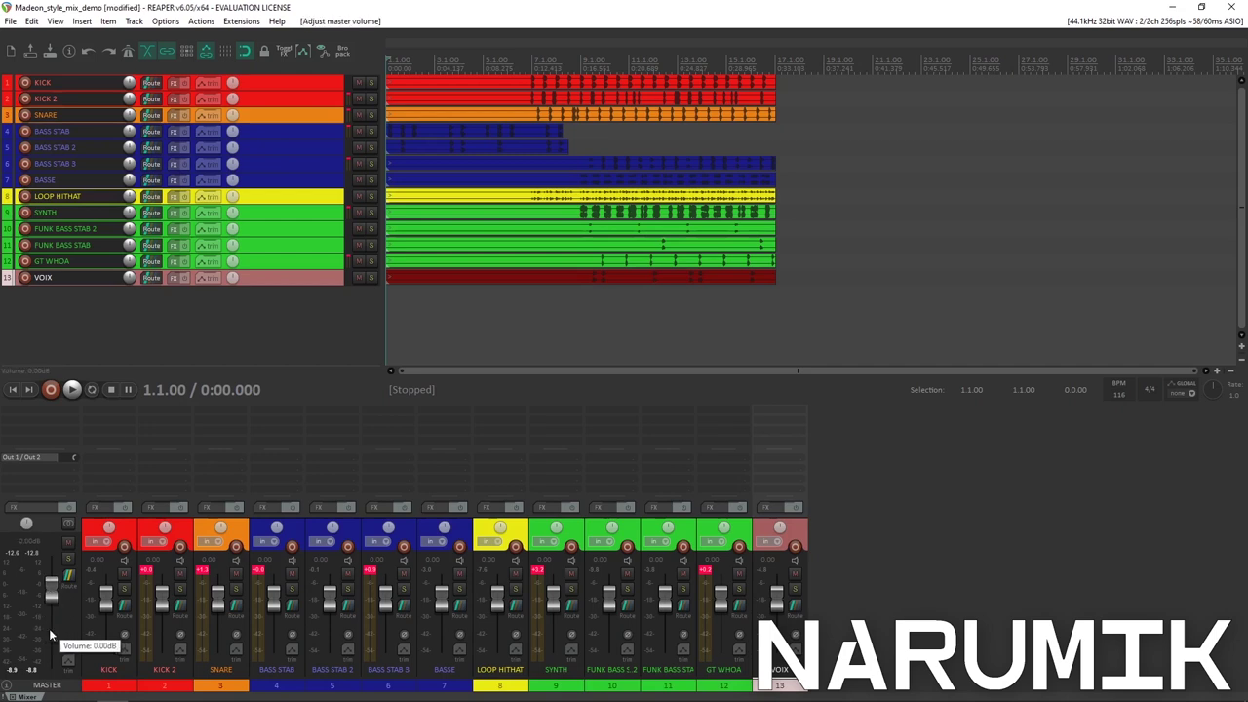
{"action": "left_click", "coordinate": [21, 554]}
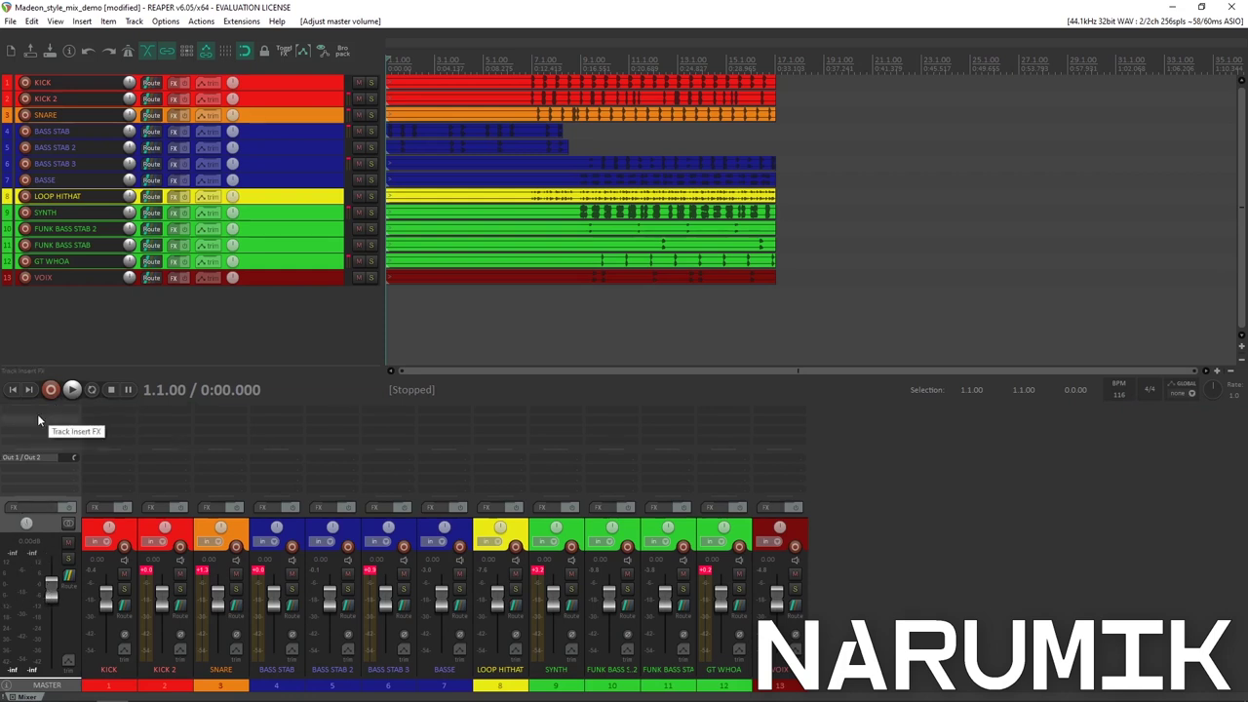
Clear the clipped peak indicators on the KICK 2, SNARE, BASS STAB, BASS STAB 3, SYNTH and GT WHOA tracks.
{"action": "mouse_move", "coordinate": [51, 594]}
{"action": "left_click", "coordinate": [147, 570]}
{"action": "left_click", "coordinate": [202, 571]}
{"action": "left_click", "coordinate": [267, 575]}
{"action": "left_click", "coordinate": [379, 571]}
{"action": "left_click", "coordinate": [372, 572]}
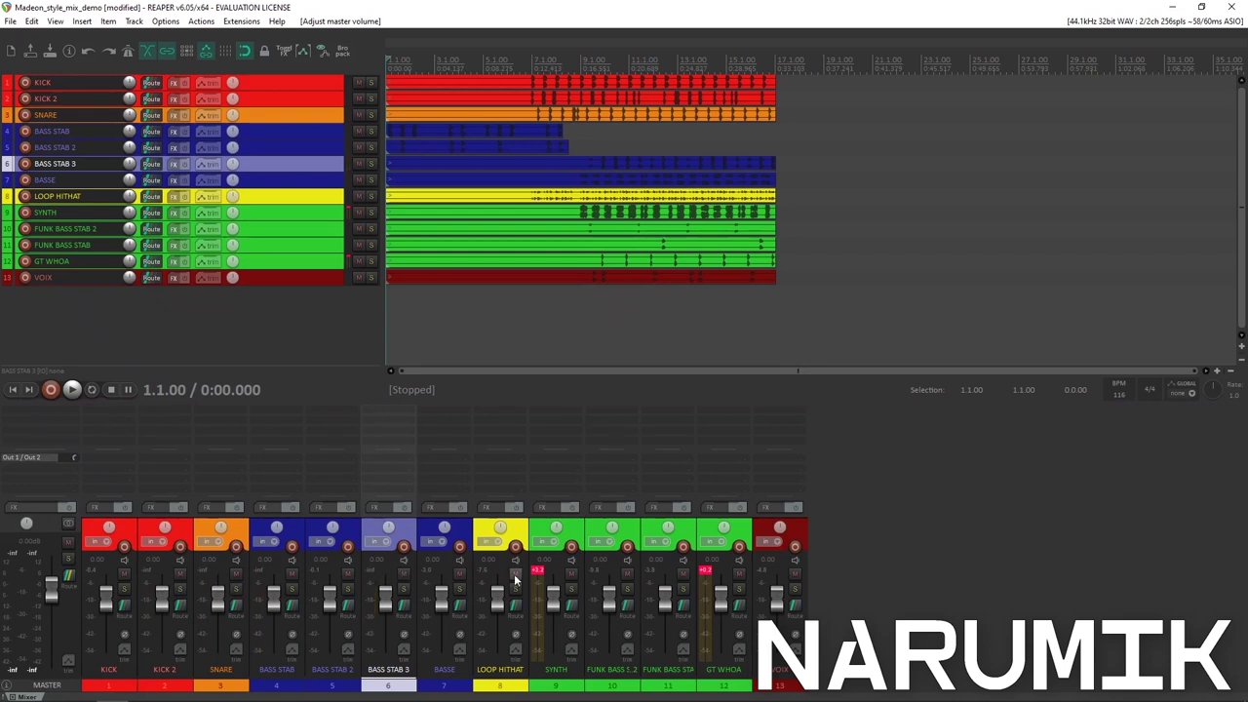
{"action": "left_click", "coordinate": [537, 572]}
{"action": "left_click", "coordinate": [705, 570]}
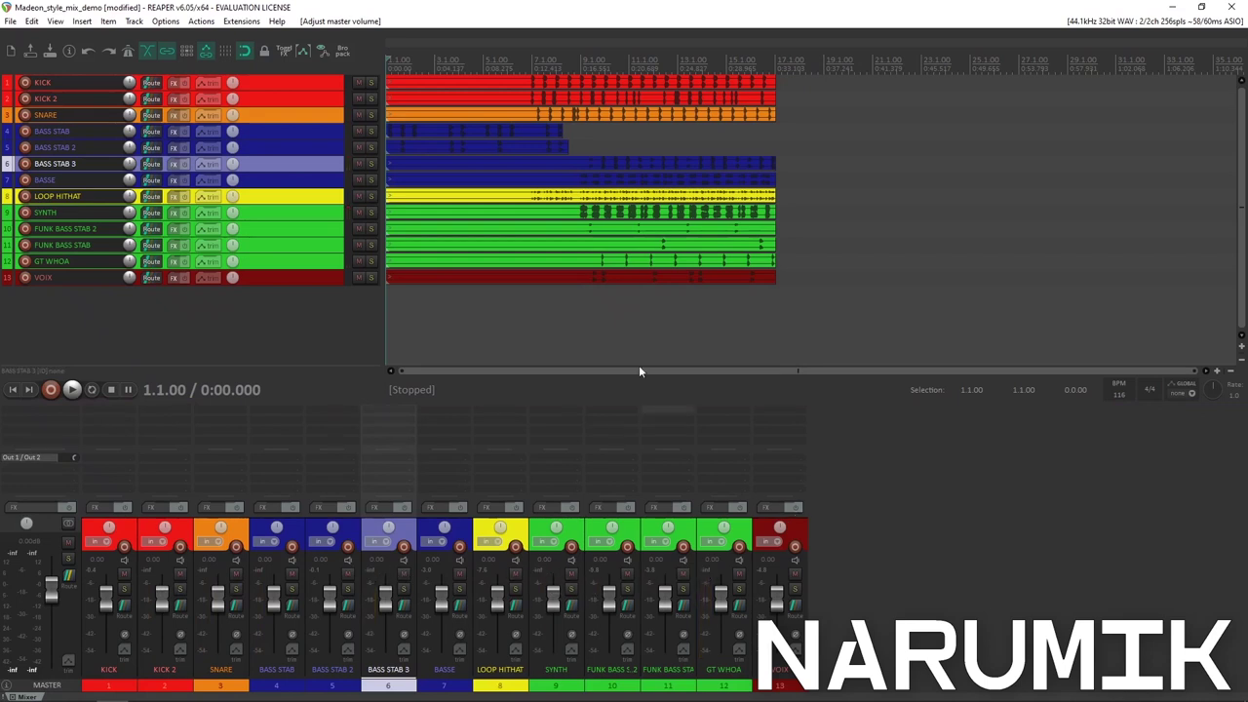
Select all media items on the 13 tracks and lower their item volume together to -10.2 dB.
{"action": "left_click", "coordinate": [479, 280]}
{"action": "left_click_drag", "start_coordinate": [631, 309], "coordinate": [389, 55]}
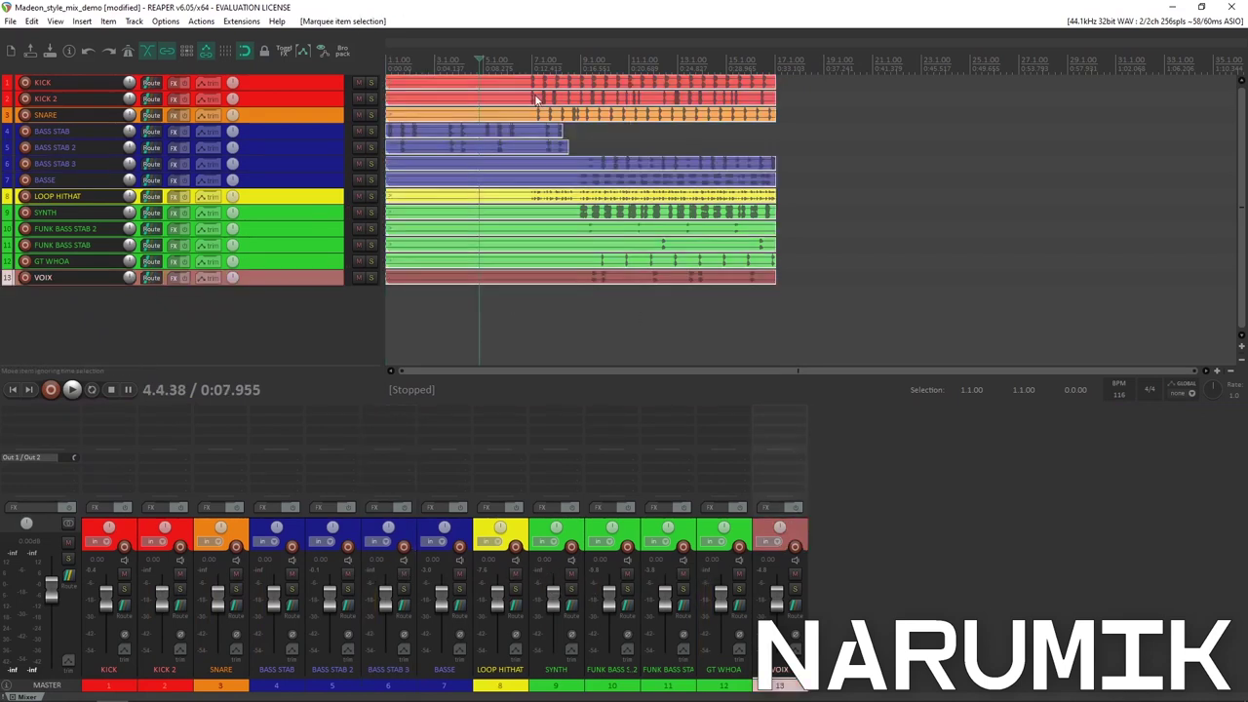
{"action": "key", "text": "z"}
{"action": "scroll", "coordinate": [507, 171], "scroll_direction": "down", "scroll_amount": 6}
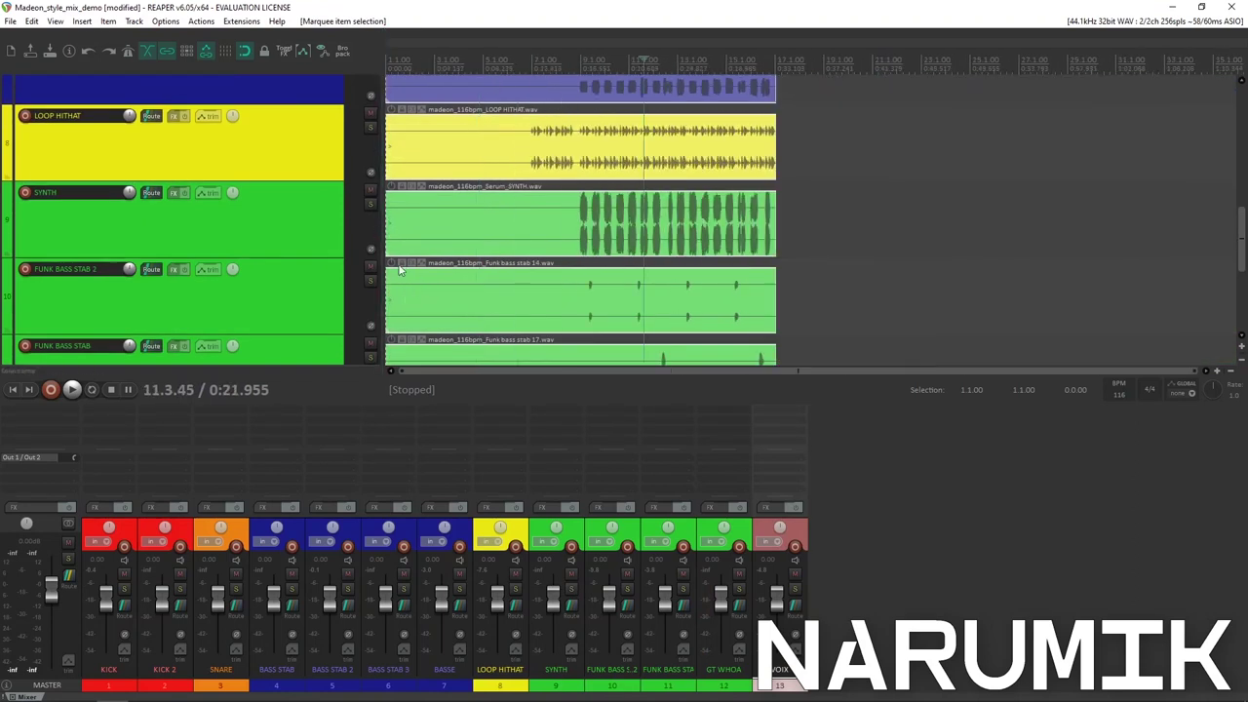
{"action": "left_click_drag", "start_coordinate": [392, 265], "coordinate": [395, 329]}
{"action": "scroll", "coordinate": [505, 212], "scroll_direction": "down", "scroll_amount": 5}
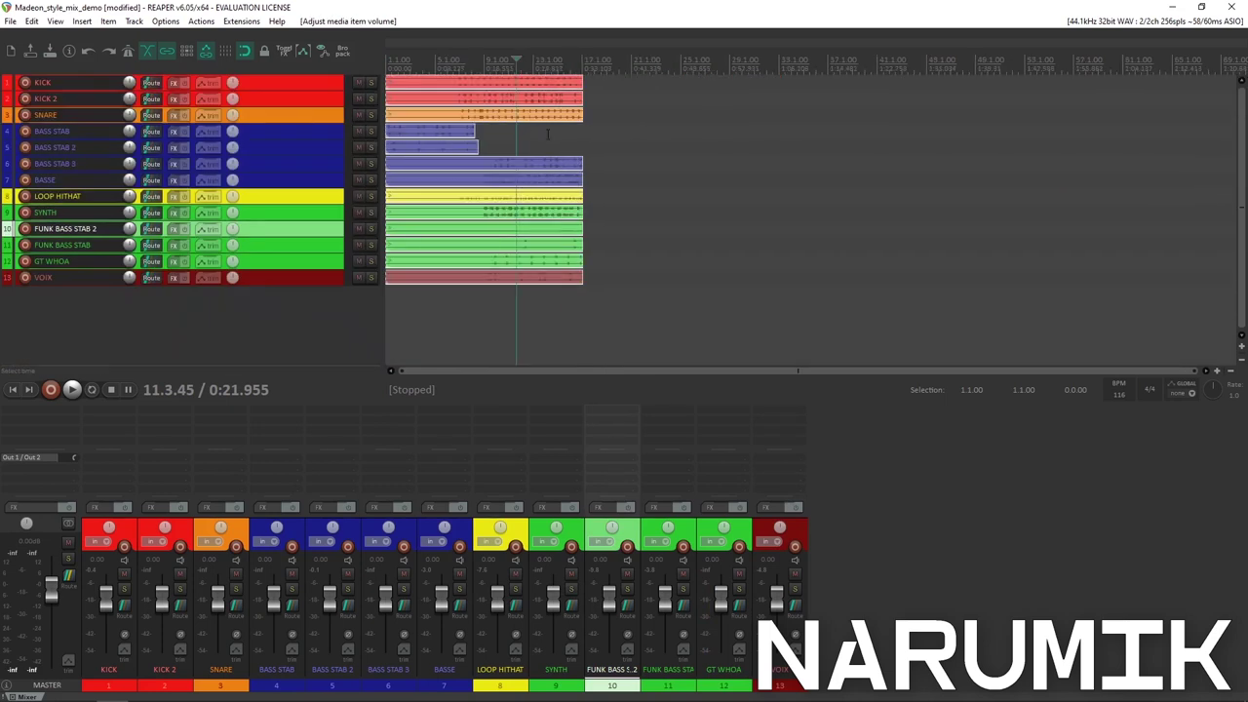
Play the mix briefly from position 9.4.00 to check the levels, and clear the master peak reading.
{"action": "left_click", "coordinate": [492, 312]}
{"action": "scroll", "coordinate": [412, 311], "scroll_direction": "up", "scroll_amount": 4}
{"action": "scroll", "coordinate": [413, 311], "scroll_direction": "down", "scroll_amount": 4}
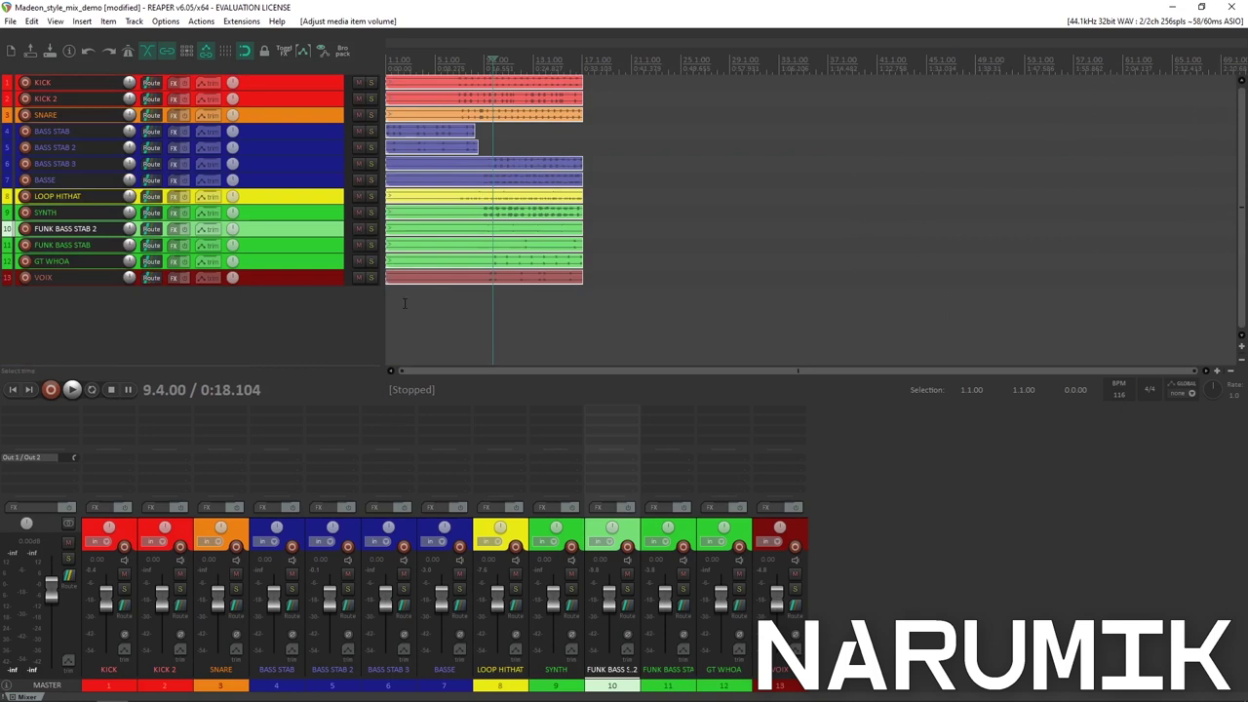
{"action": "key", "text": "space"}
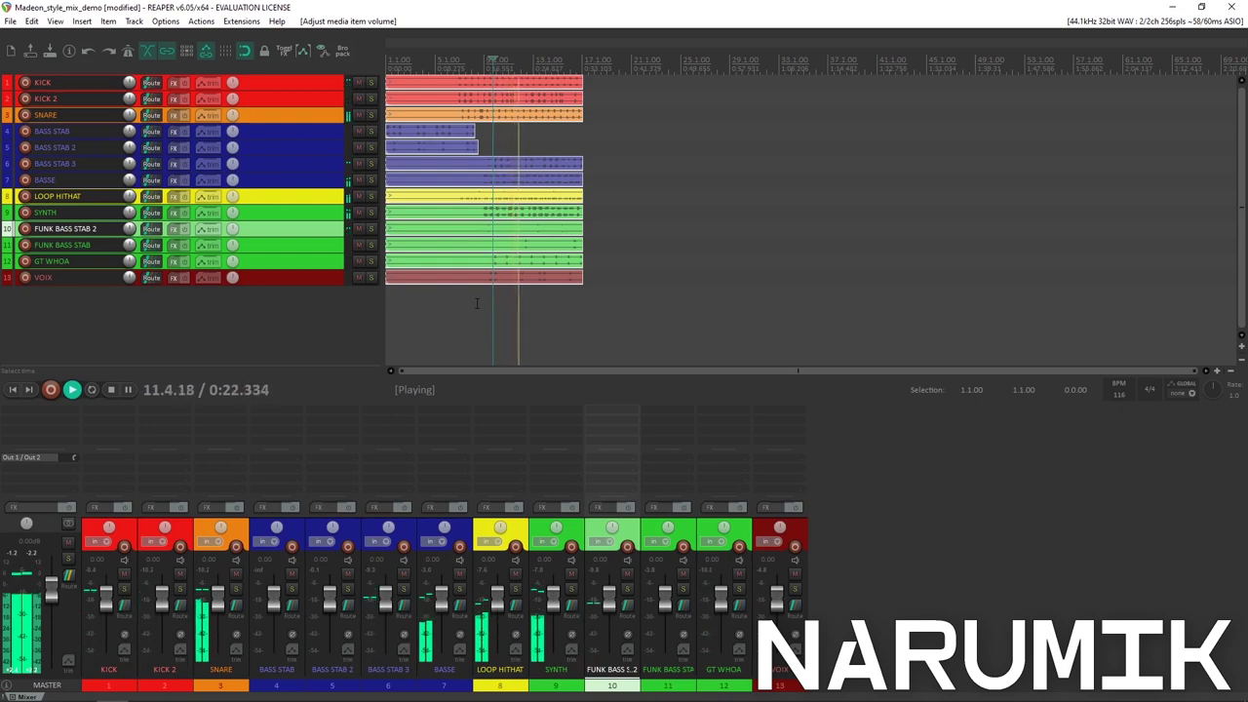
{"action": "key", "text": "space"}
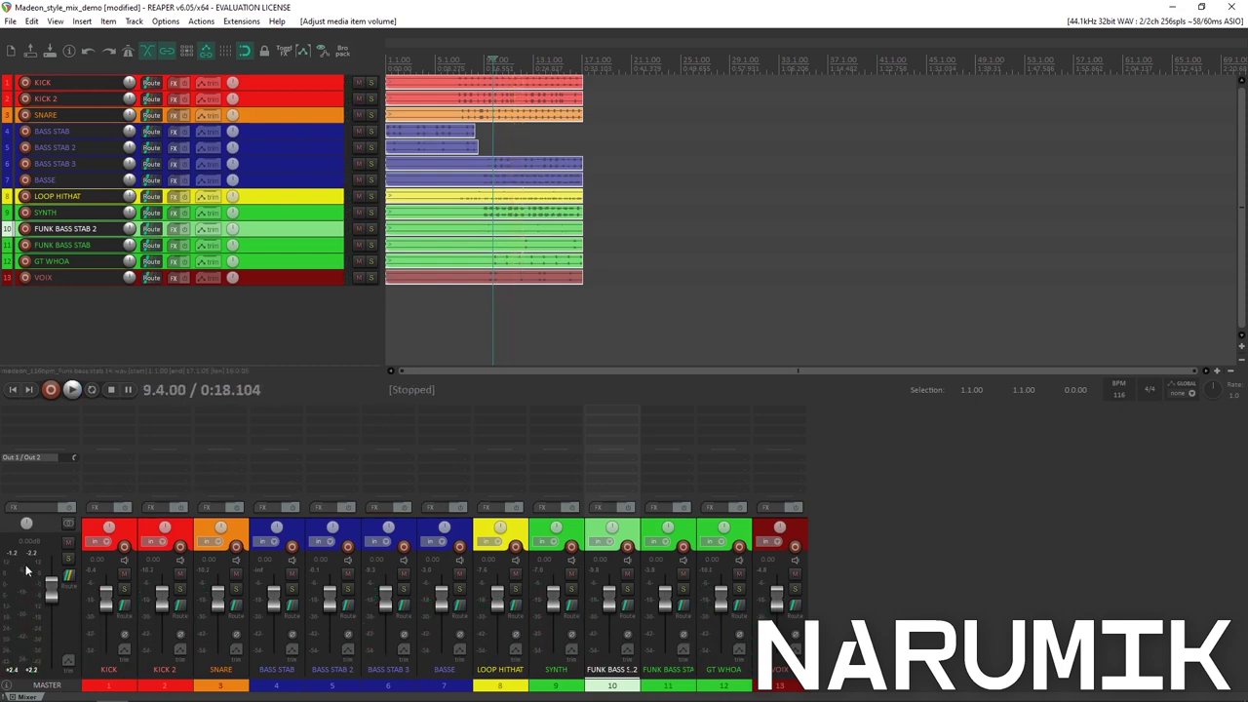
{"action": "left_click", "coordinate": [37, 550]}
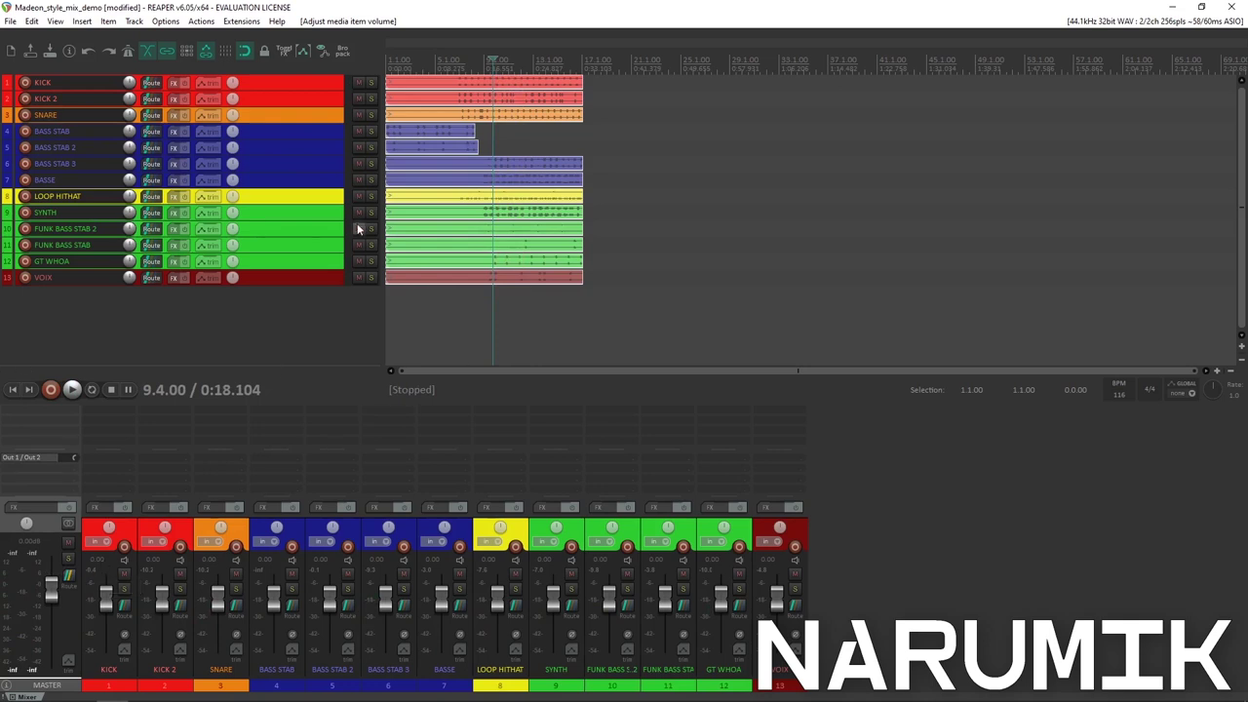
Save the project with the lowered item volumes.
{"action": "key", "text": "ctrl+s"}
{"action": "key", "text": "equal"}
{"action": "key", "text": "minus"}
{"action": "key", "text": "equal"}
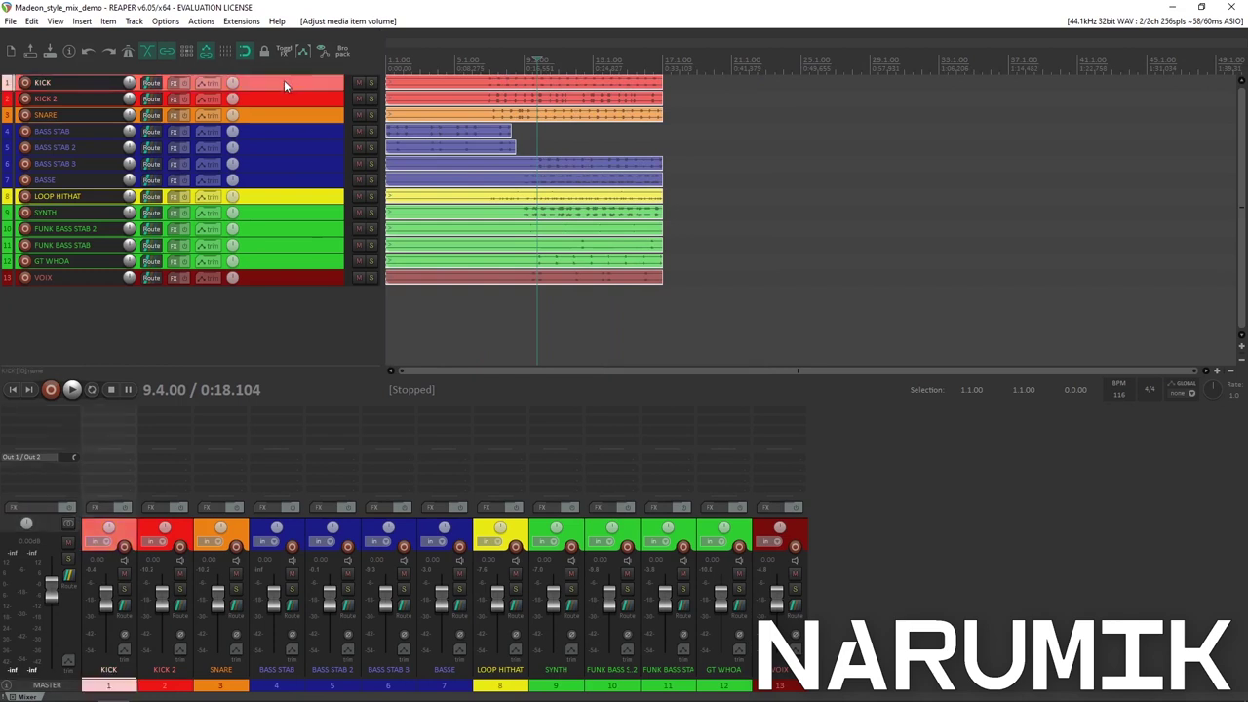
Increase the heights of the KICK and GT WHOA tracks and select the GT WHOA track.
{"action": "left_click_drag", "start_coordinate": [264, 91], "coordinate": [254, 129]}
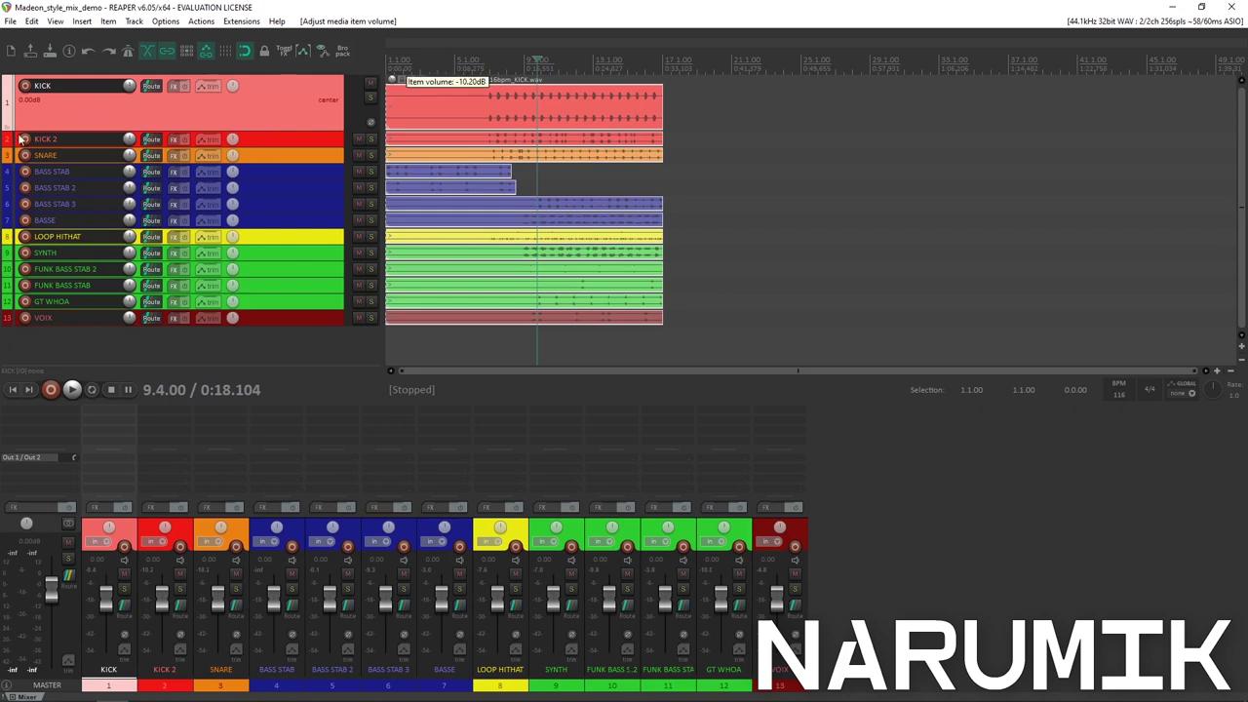
{"action": "left_click", "coordinate": [304, 137]}
{"action": "left_click", "coordinate": [267, 118]}
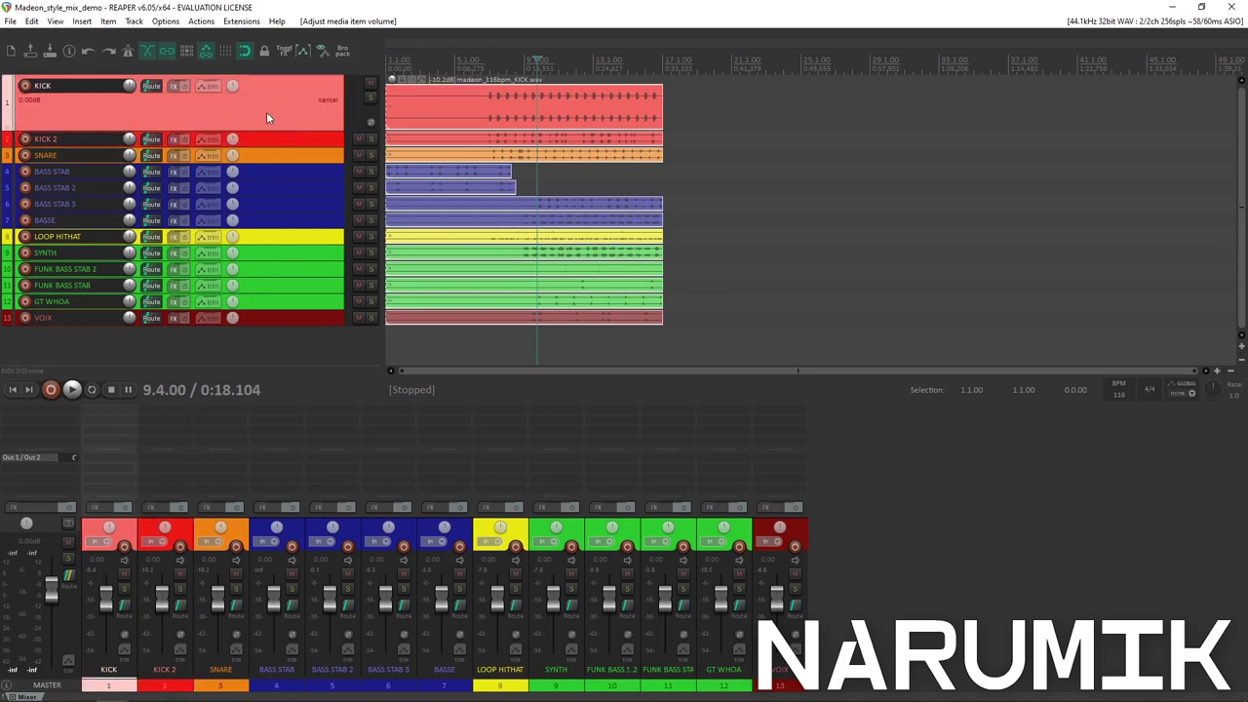
{"action": "left_click", "coordinate": [310, 320]}
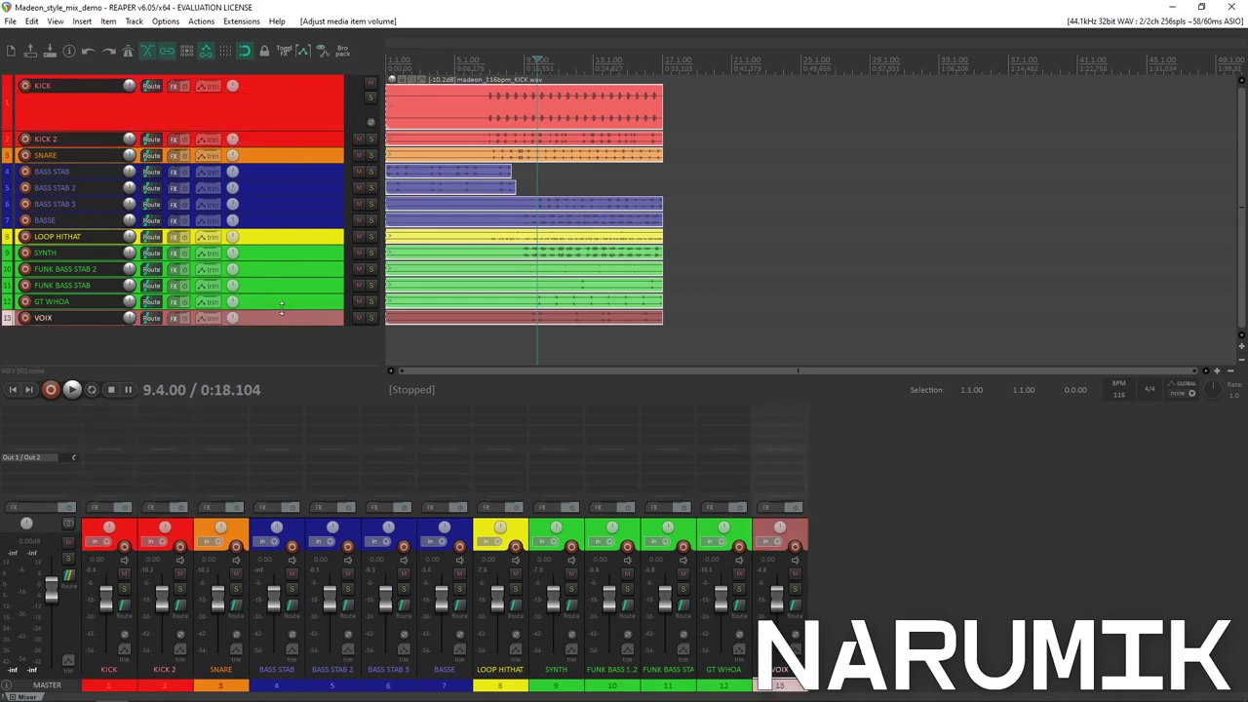
{"action": "left_click_drag", "start_coordinate": [274, 307], "coordinate": [287, 332]}
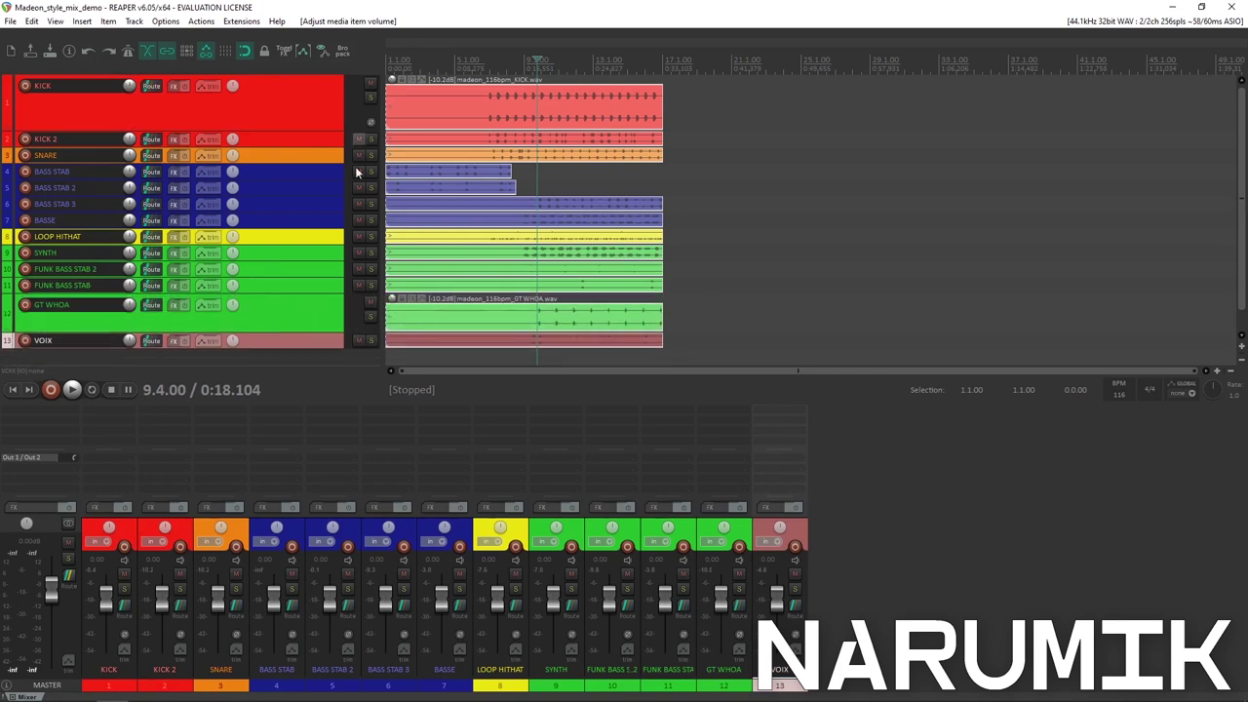
{"action": "left_click", "coordinate": [268, 284]}
{"action": "left_click", "coordinate": [298, 320]}
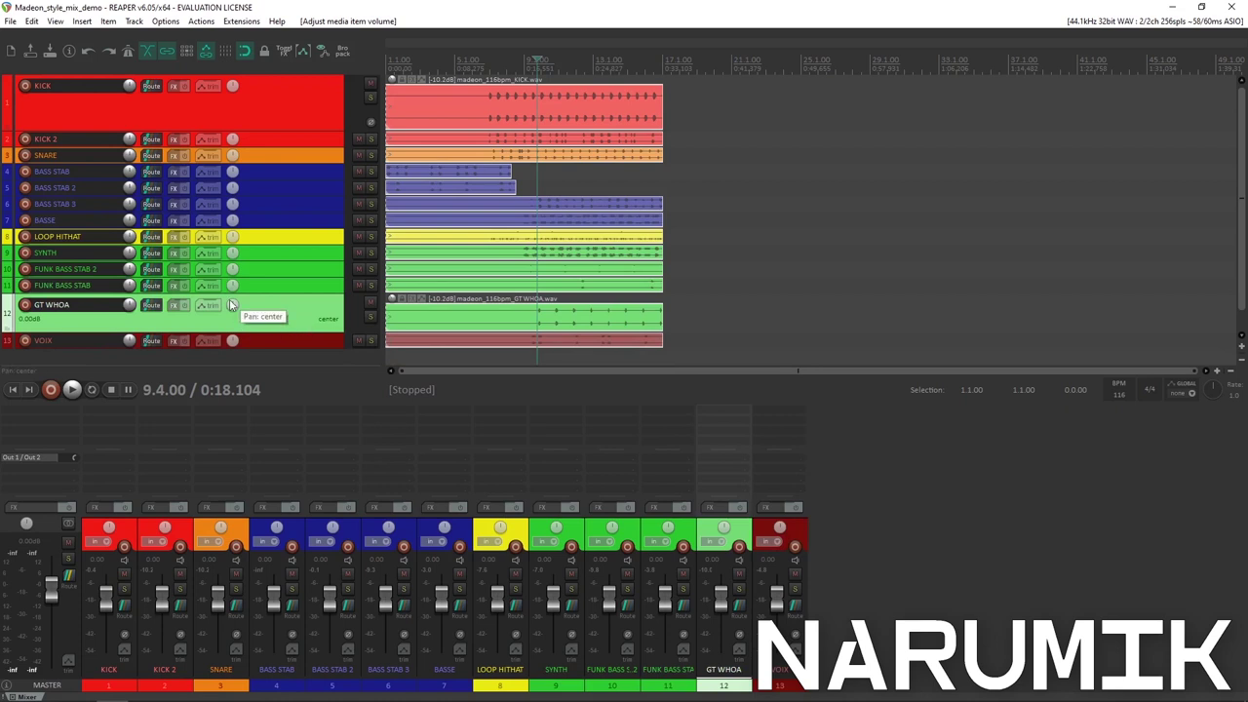
Open the GT WHOA track's effects chain and bring up the list of plug-in developers for adding an effect.
{"action": "left_click", "coordinate": [176, 305]}
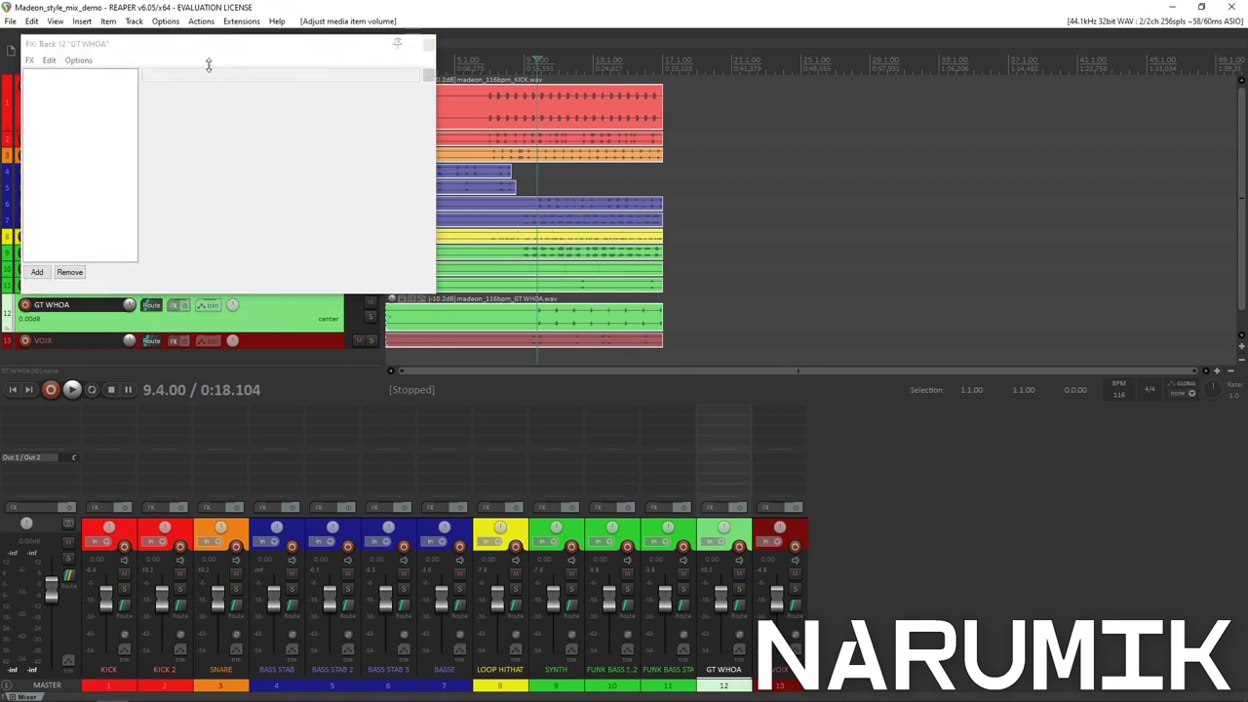
{"action": "double_click", "coordinate": [374, 175]}
{"action": "scroll", "coordinate": [737, 357], "scroll_direction": "down", "scroll_amount": 15}
{"action": "scroll", "coordinate": [706, 538], "scroll_direction": "down", "scroll_amount": 11}
{"action": "scroll", "coordinate": [712, 390], "scroll_direction": "up", "scroll_amount": 8}
{"action": "scroll", "coordinate": [700, 504], "scroll_direction": "down", "scroll_amount": 8}
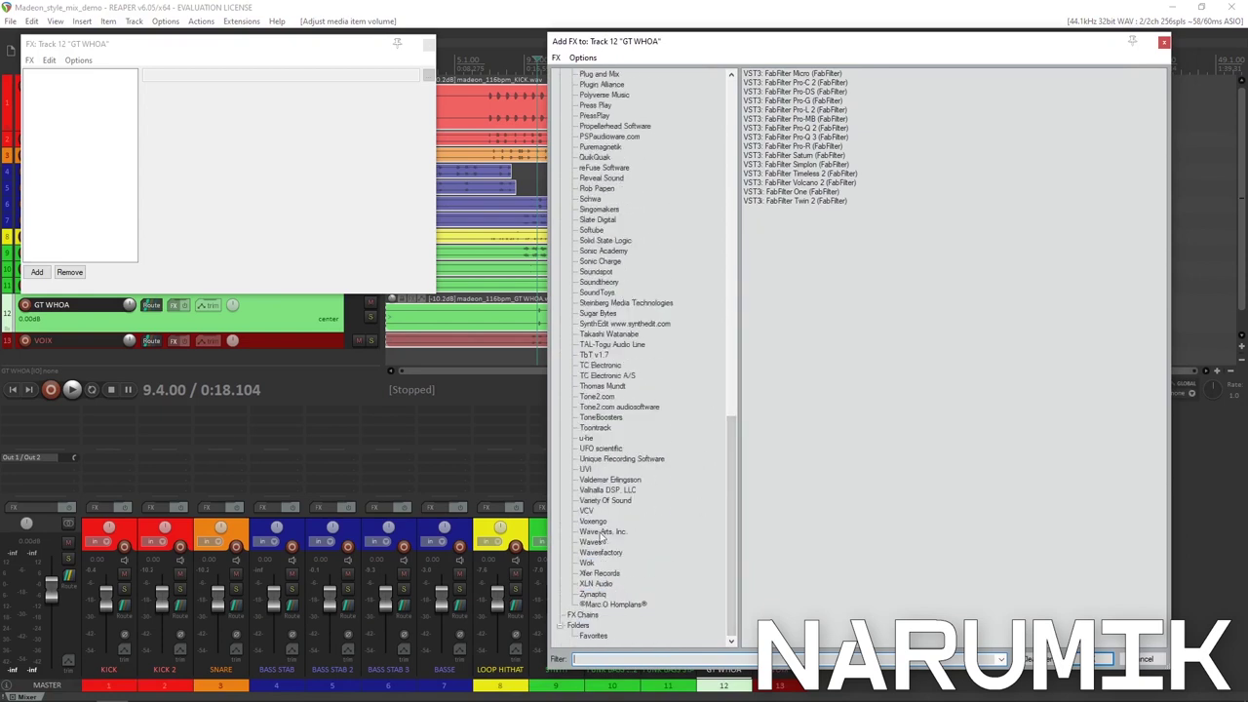
Find Overloud among the plug-in developers and add Gem TAPEDESK to the GT WHOA track.
{"action": "left_click", "coordinate": [600, 367]}
{"action": "scroll", "coordinate": [600, 332], "scroll_direction": "up", "scroll_amount": 3}
{"action": "left_click", "coordinate": [599, 240]}
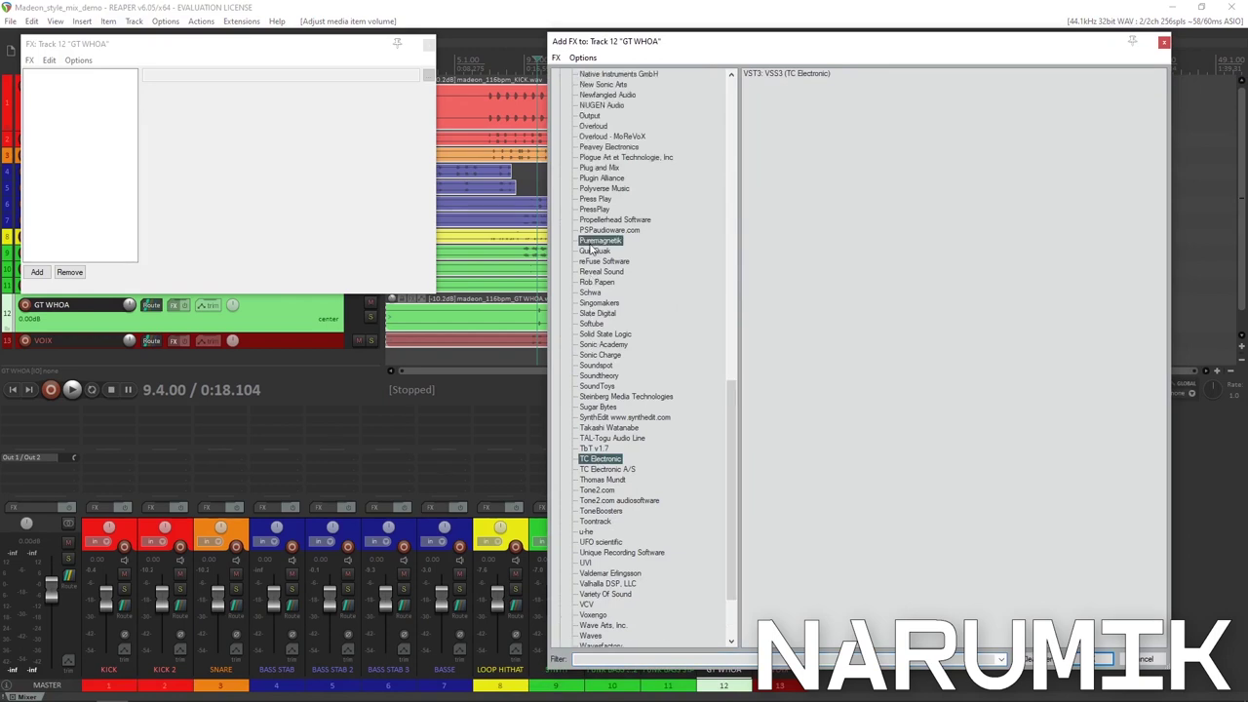
{"action": "left_click", "coordinate": [603, 273]}
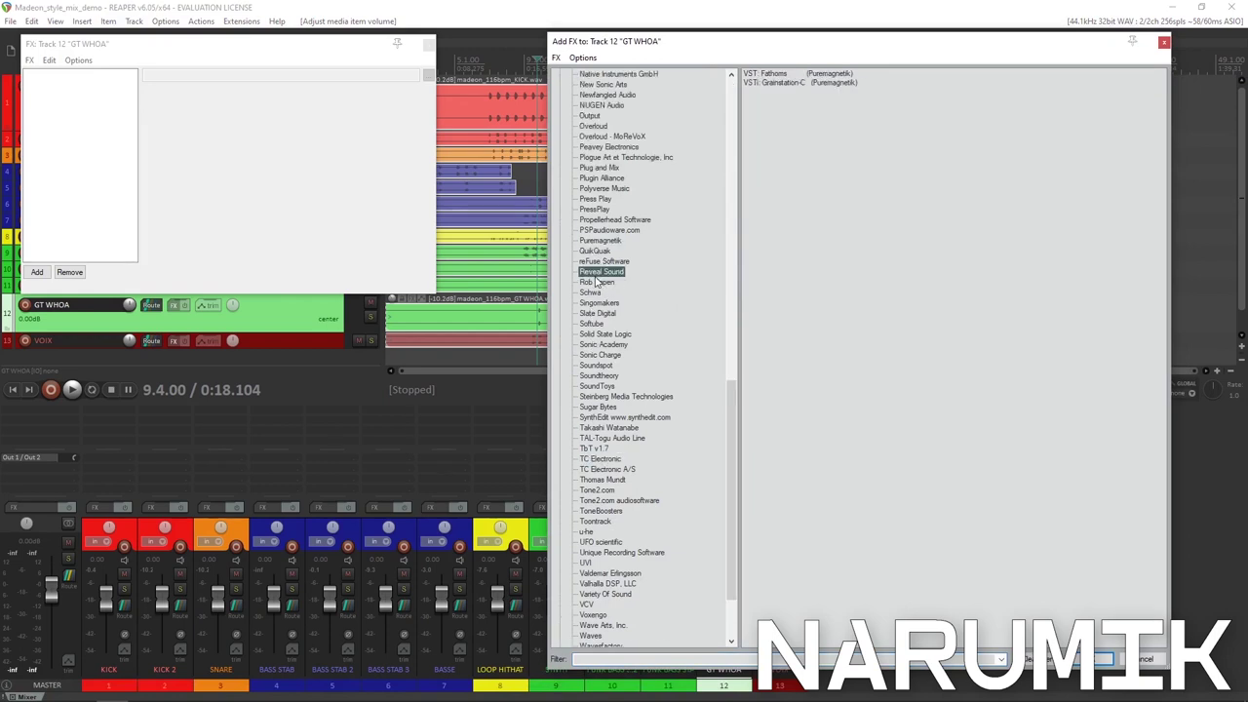
{"action": "scroll", "coordinate": [599, 224], "scroll_direction": "up", "scroll_amount": 1}
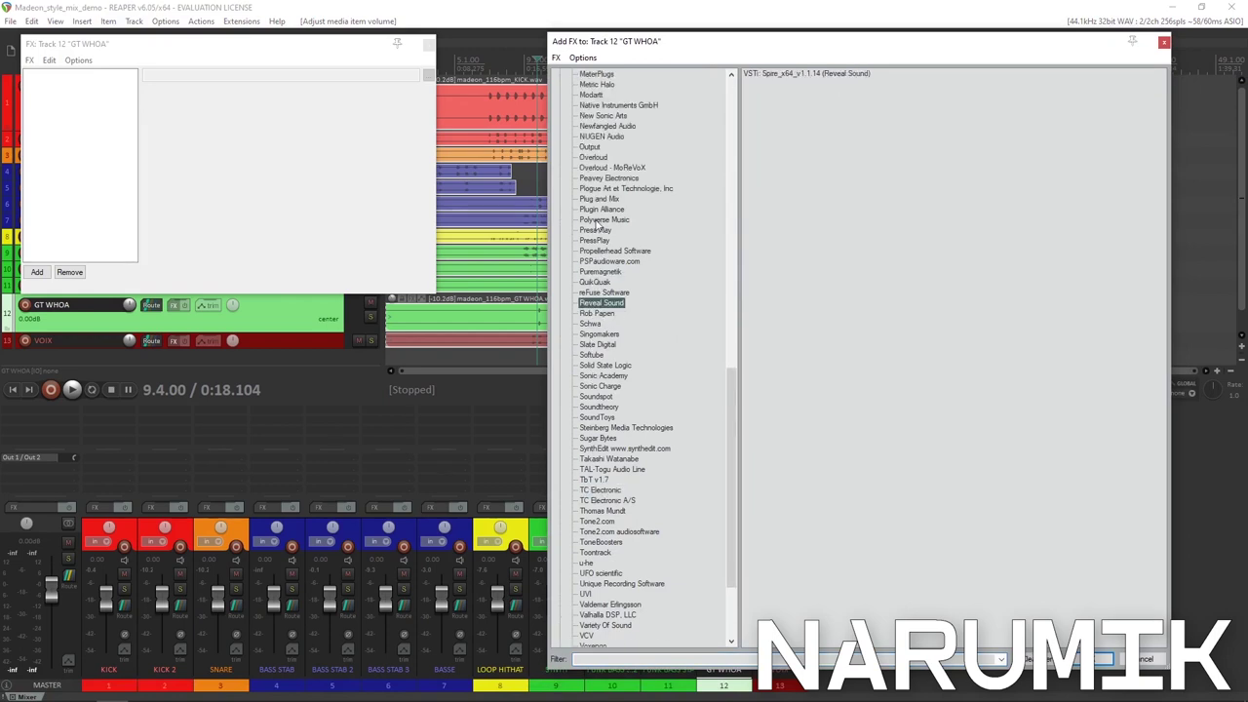
{"action": "scroll", "coordinate": [599, 206], "scroll_direction": "up", "scroll_amount": 5}
{"action": "left_click", "coordinate": [601, 208]}
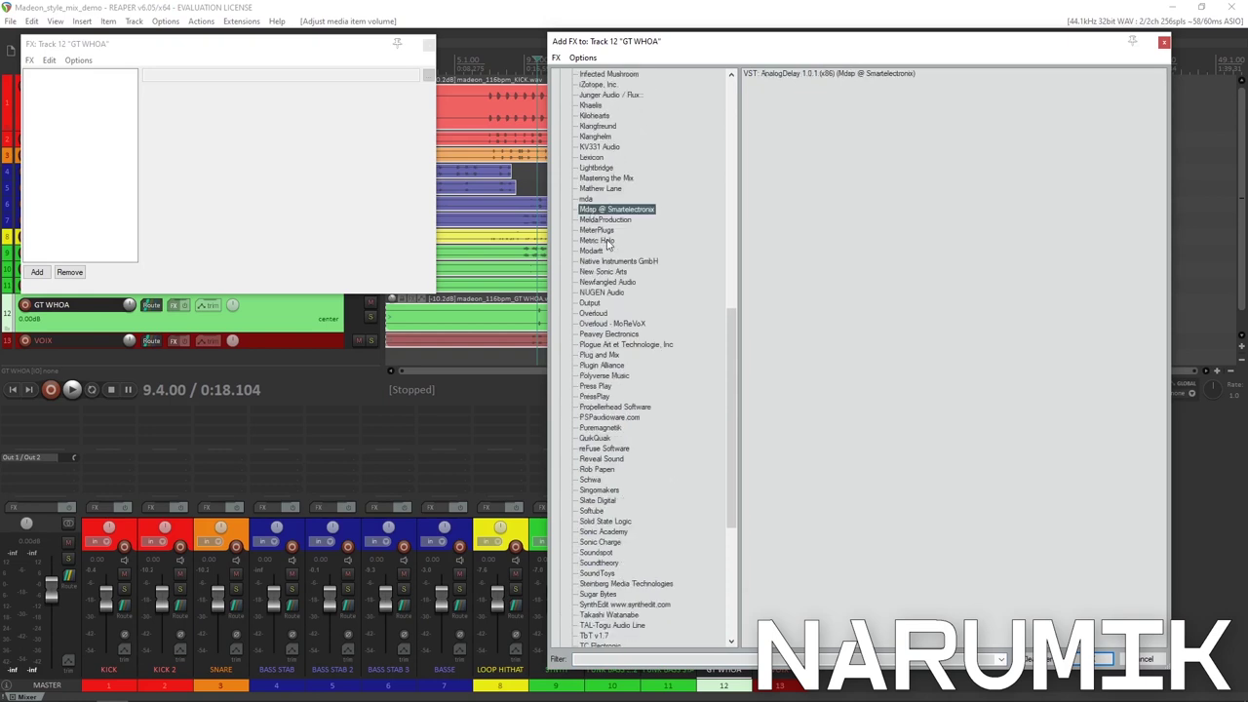
{"action": "left_click", "coordinate": [596, 315]}
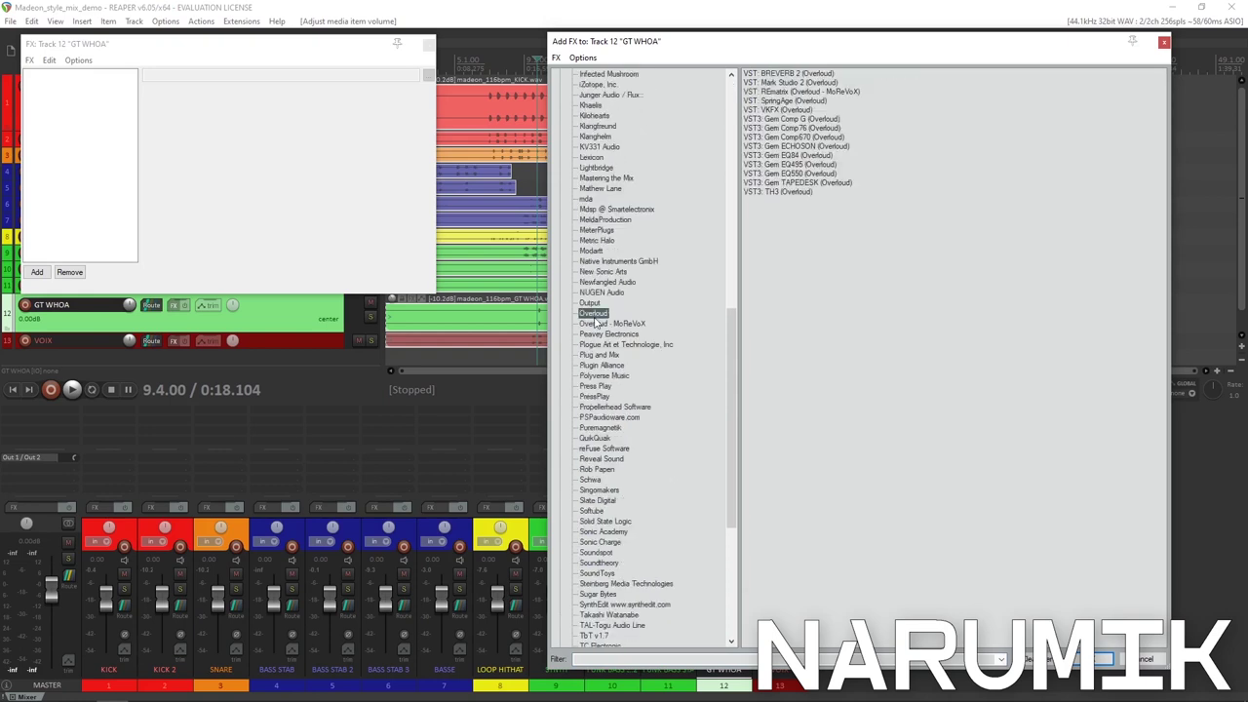
{"action": "left_click", "coordinate": [788, 182]}
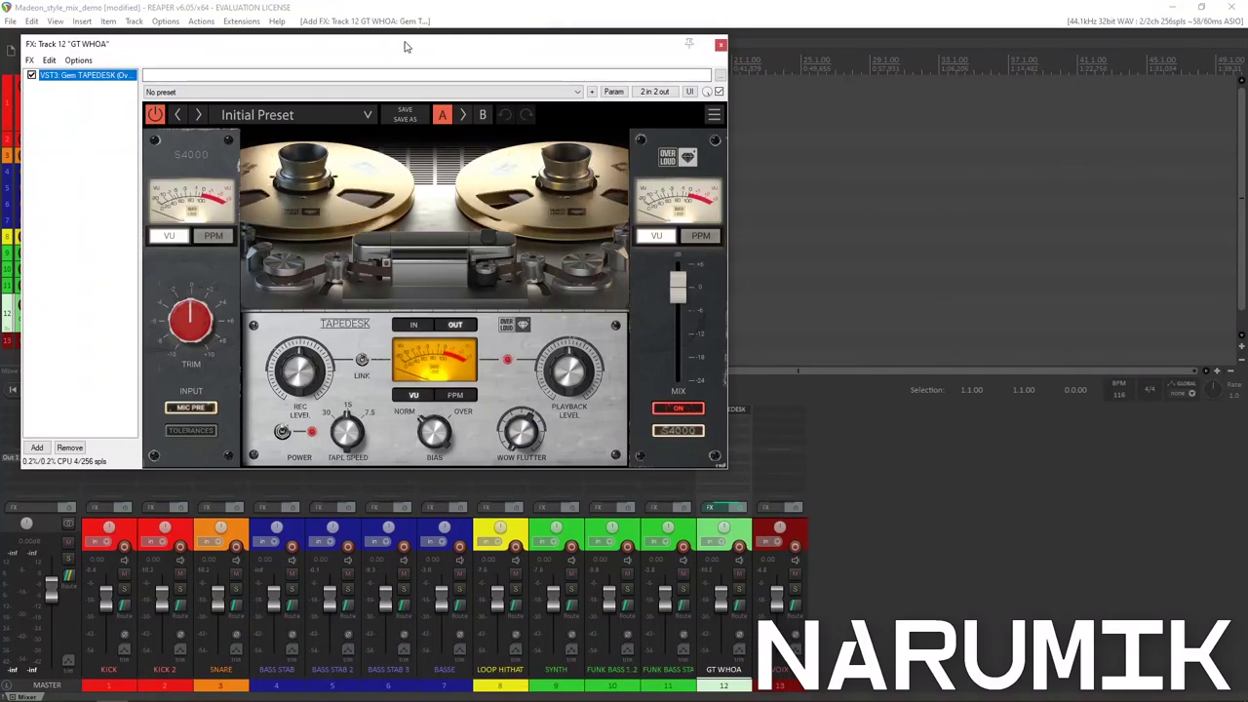
{"action": "left_click_drag", "start_coordinate": [406, 47], "coordinate": [818, 106]}
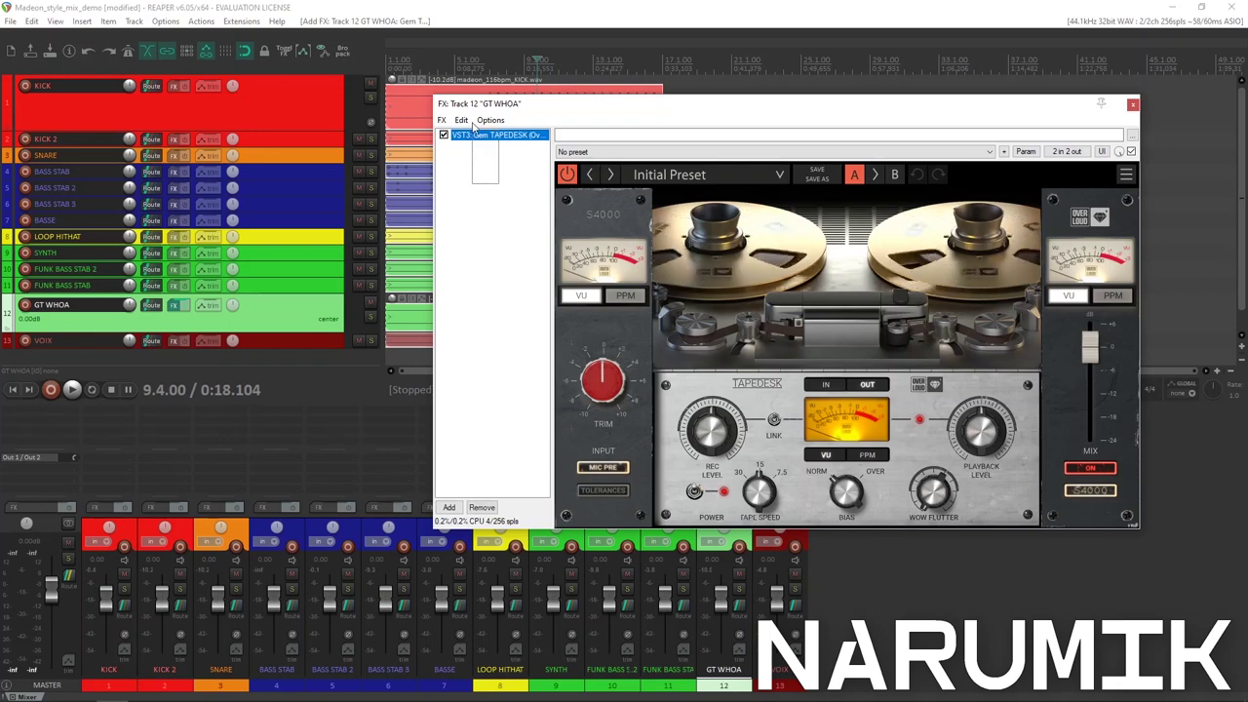
Filter the plug-ins for "j37" and add the VST3 version of Waves J37 Stereo to the GT WHOA track.
{"action": "double_click", "coordinate": [503, 208]}
{"action": "scroll", "coordinate": [672, 264], "scroll_direction": "down", "scroll_amount": 10}
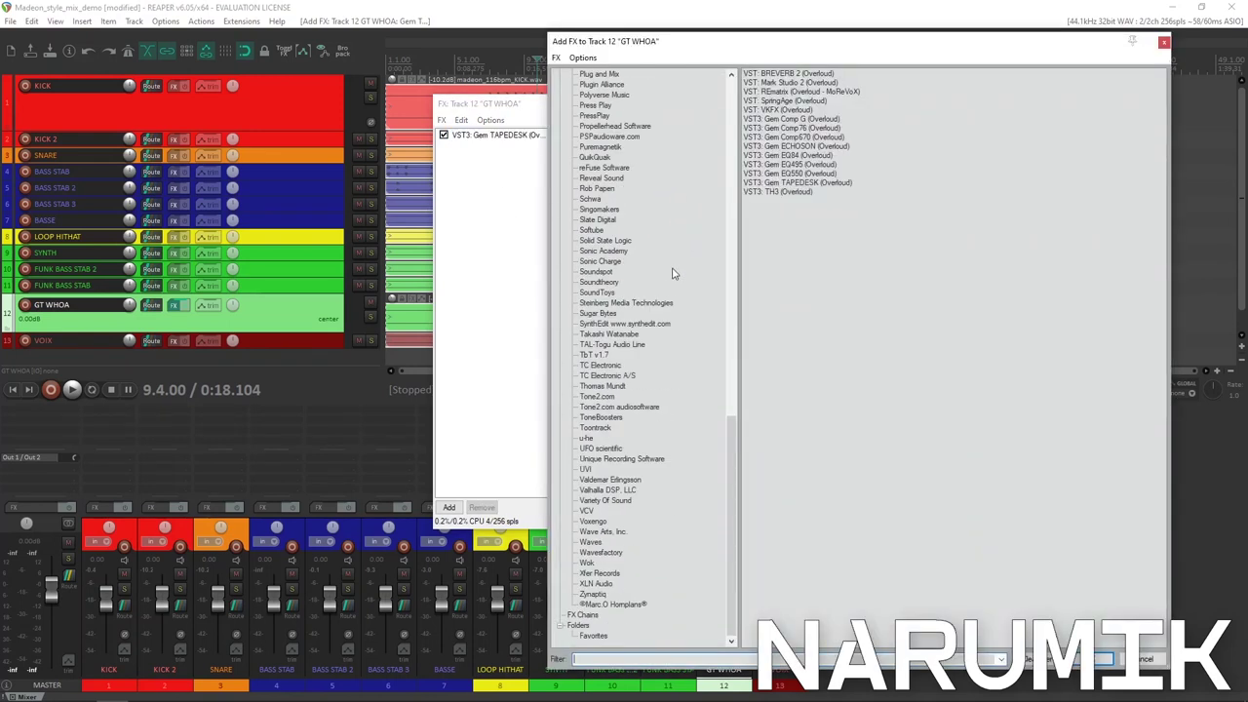
{"action": "left_click", "coordinate": [588, 542]}
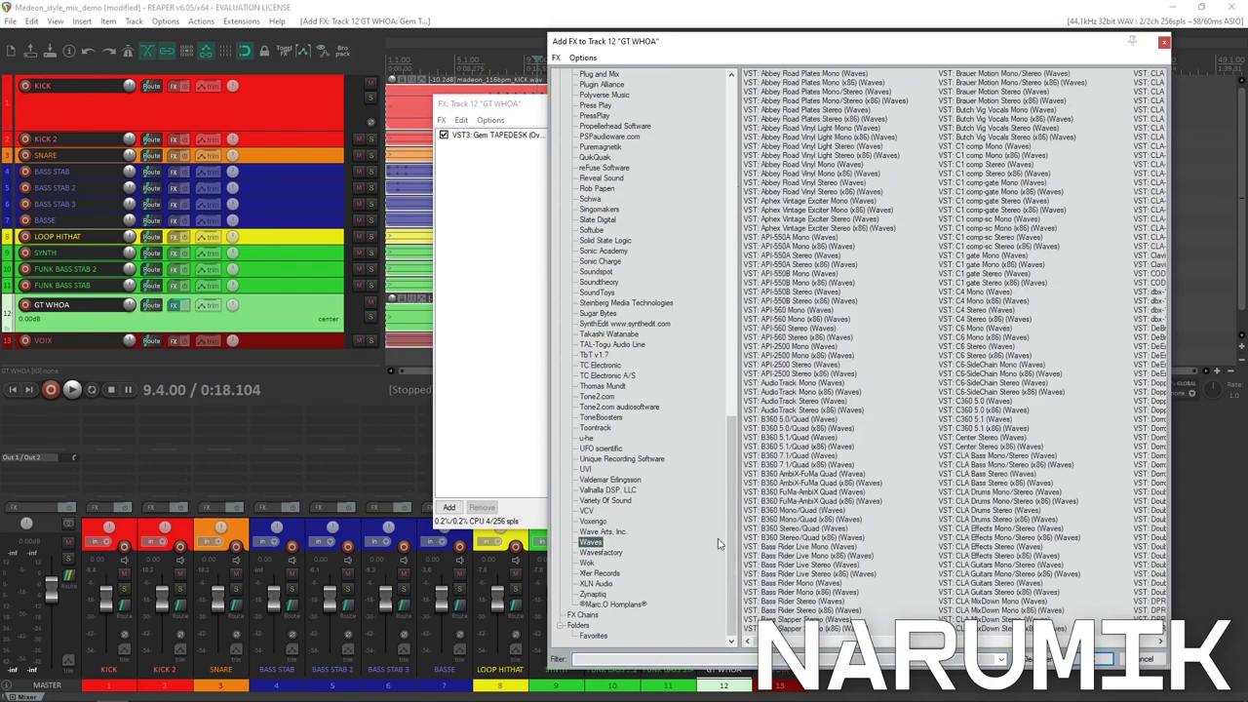
{"action": "left_click", "coordinate": [642, 660]}
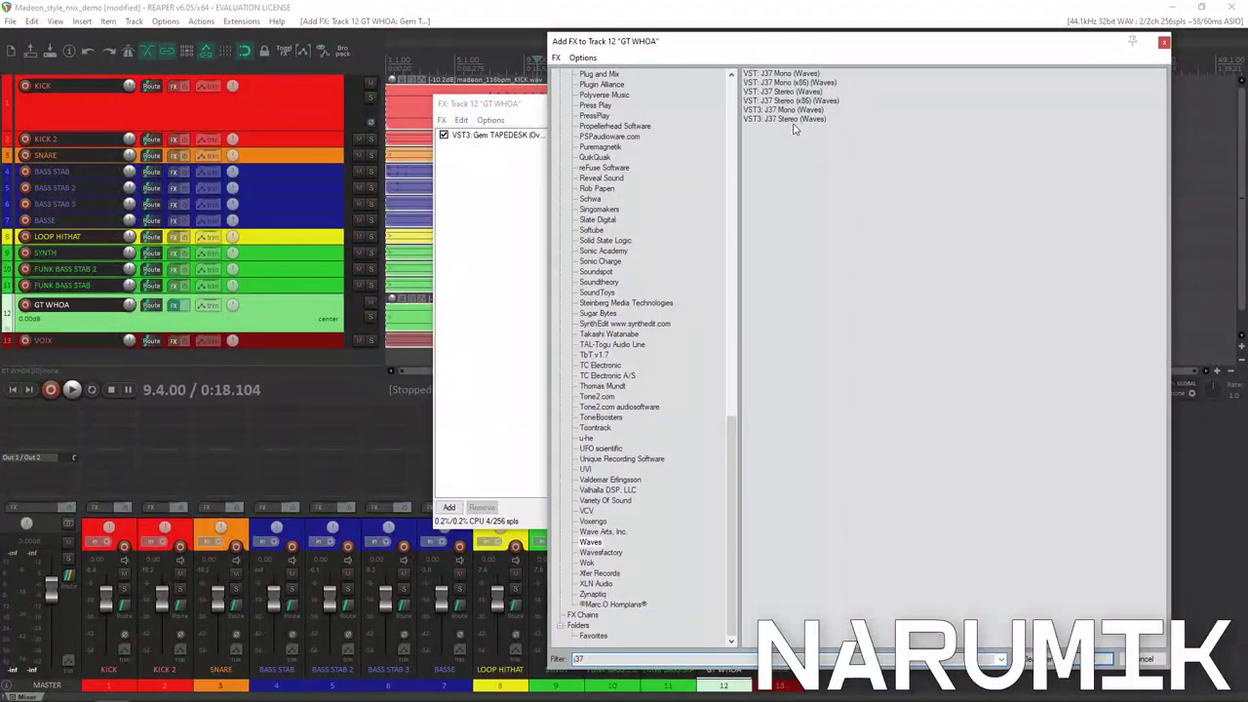
{"action": "double_click", "coordinate": [805, 119]}
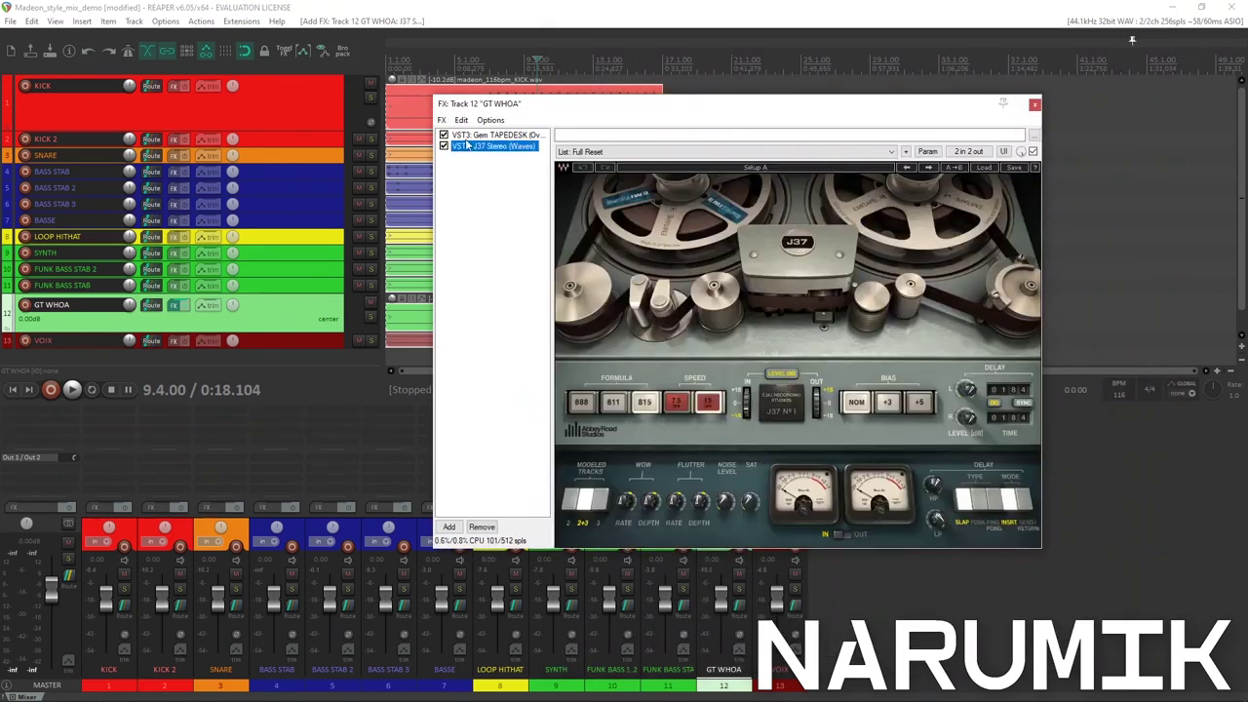
Remove Gem TAPEDESK from the GT WHOA effects chain and bring the J37 window clear of the track controls.
{"action": "left_click", "coordinate": [520, 135]}
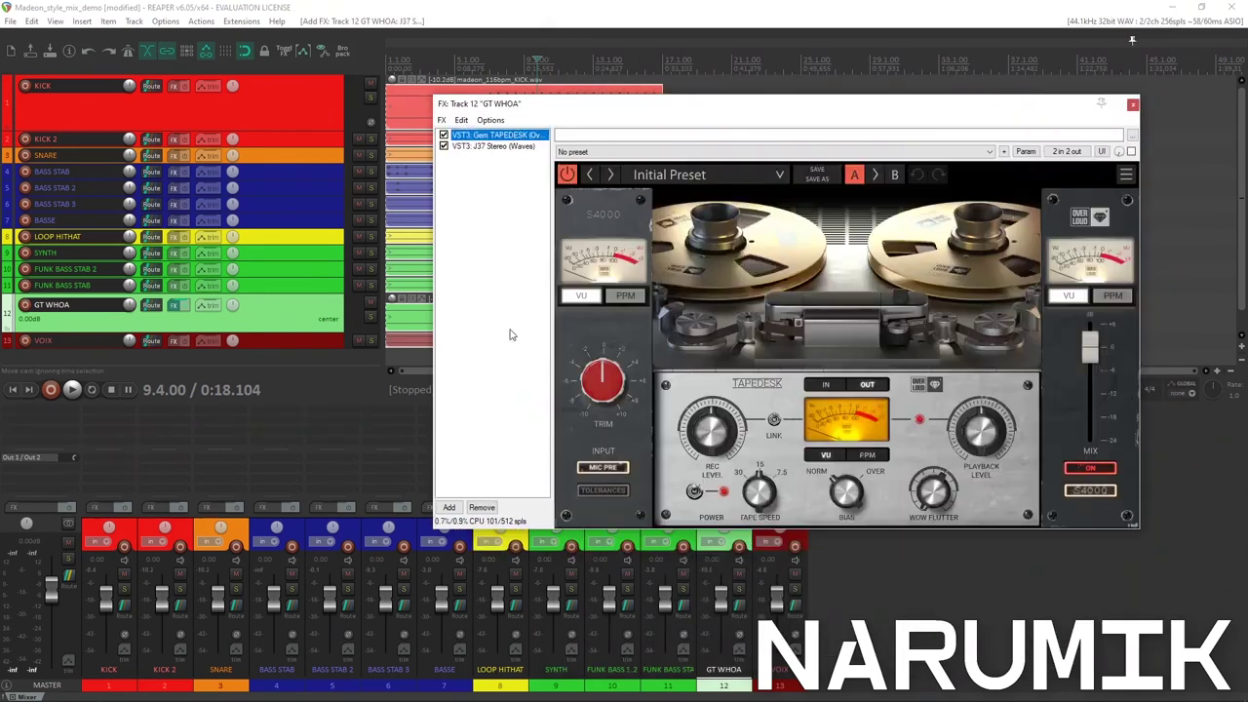
{"action": "left_click", "coordinate": [482, 508]}
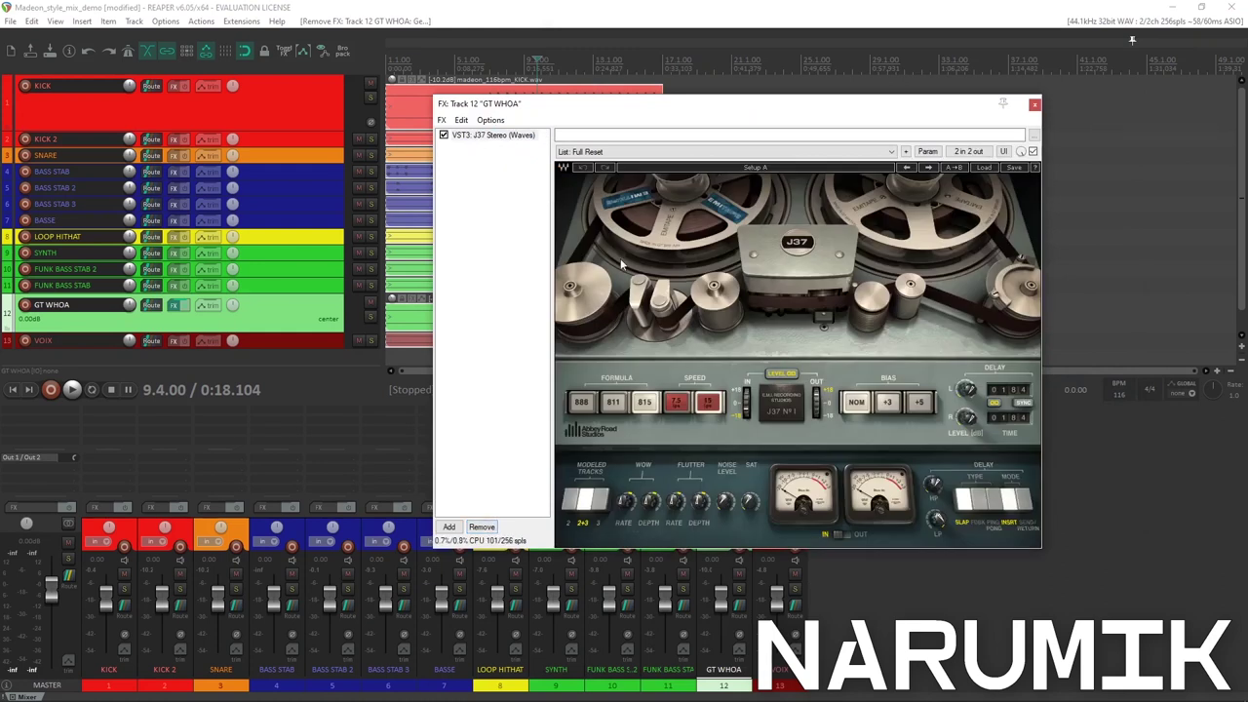
{"action": "left_click_drag", "start_coordinate": [697, 115], "coordinate": [816, 150]}
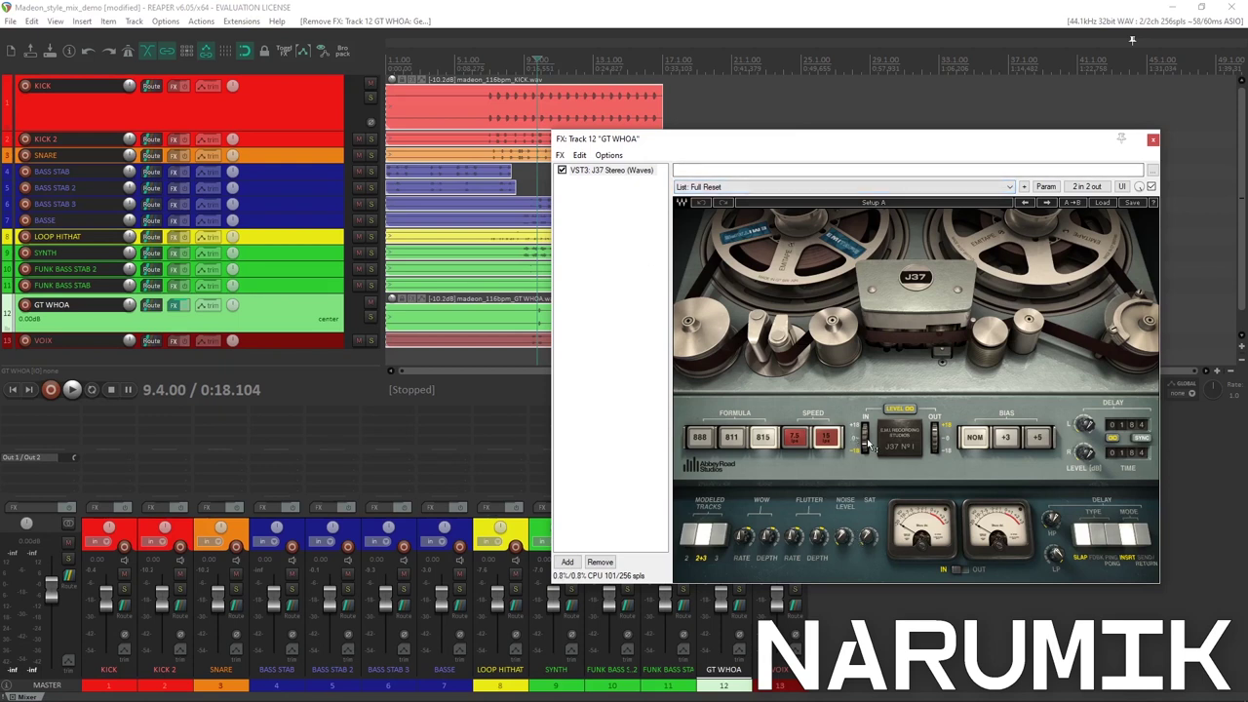
{"action": "left_click_drag", "start_coordinate": [649, 144], "coordinate": [682, 185]}
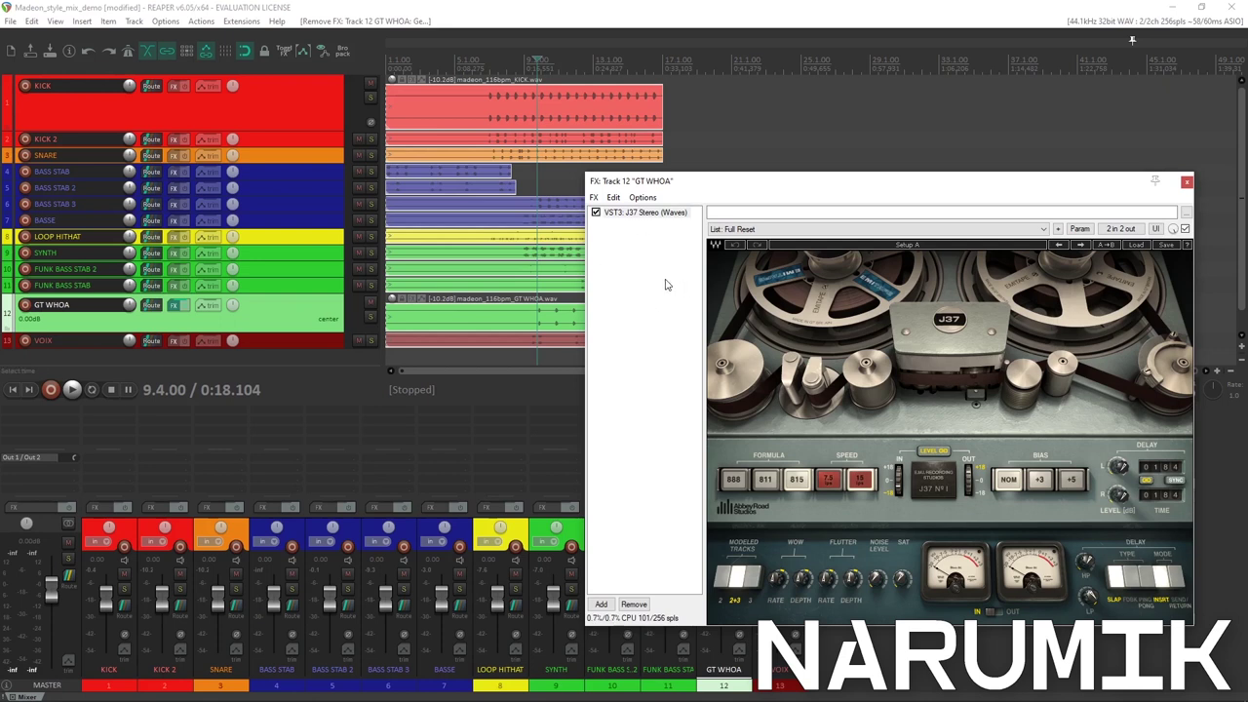
{"action": "left_click_drag", "start_coordinate": [733, 188], "coordinate": [721, 165]}
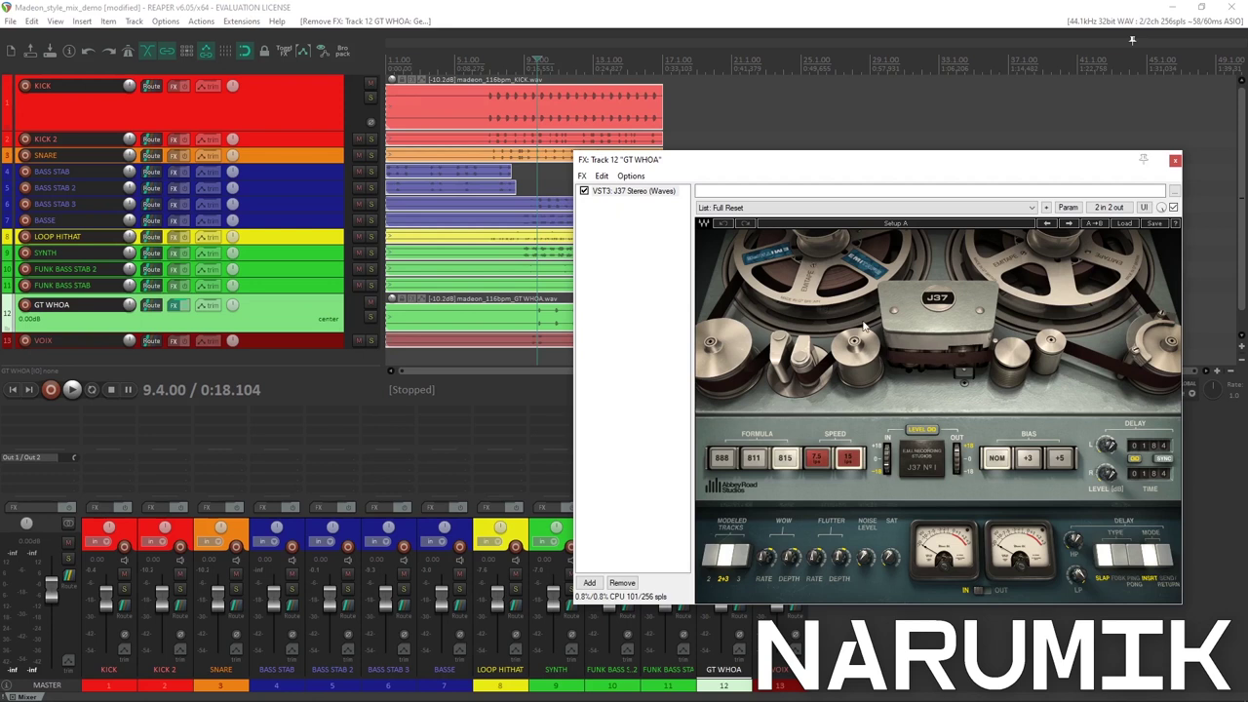
{"action": "left_click_drag", "start_coordinate": [751, 169], "coordinate": [737, 179]}
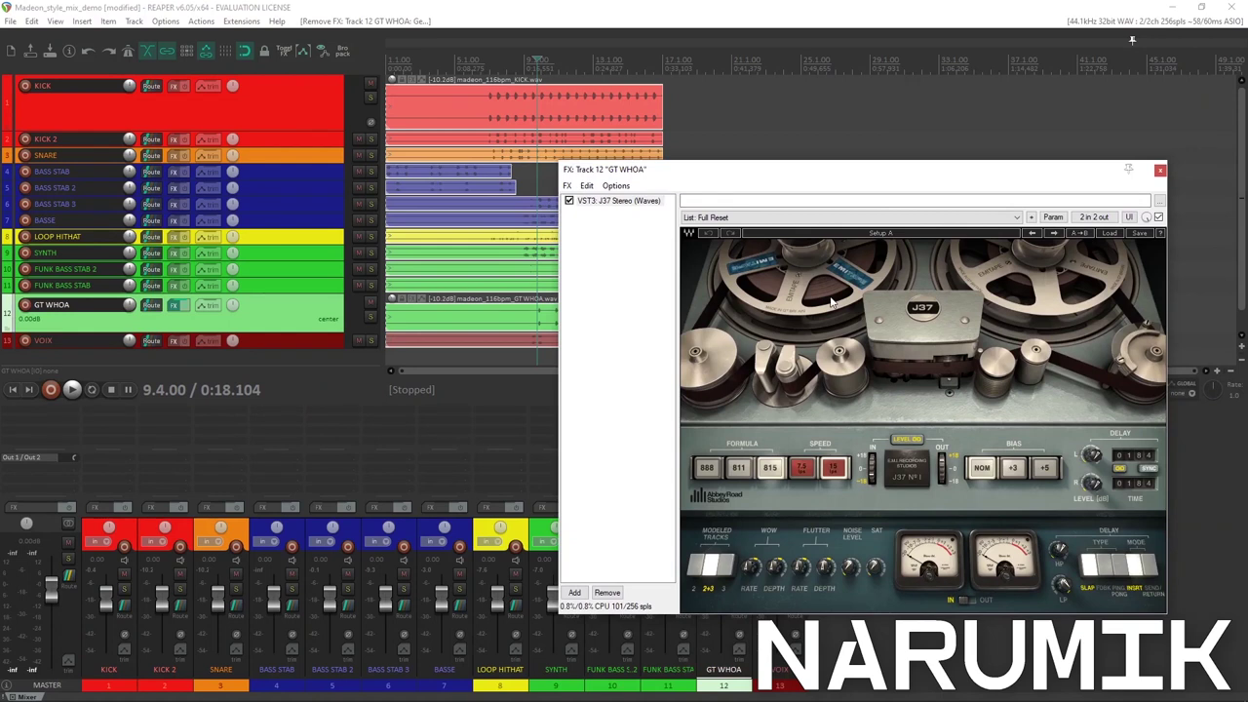
Adjust the flutter and wow depth on the J37 tape plug-in.
{"action": "left_click_drag", "start_coordinate": [827, 570], "coordinate": [780, 577]}
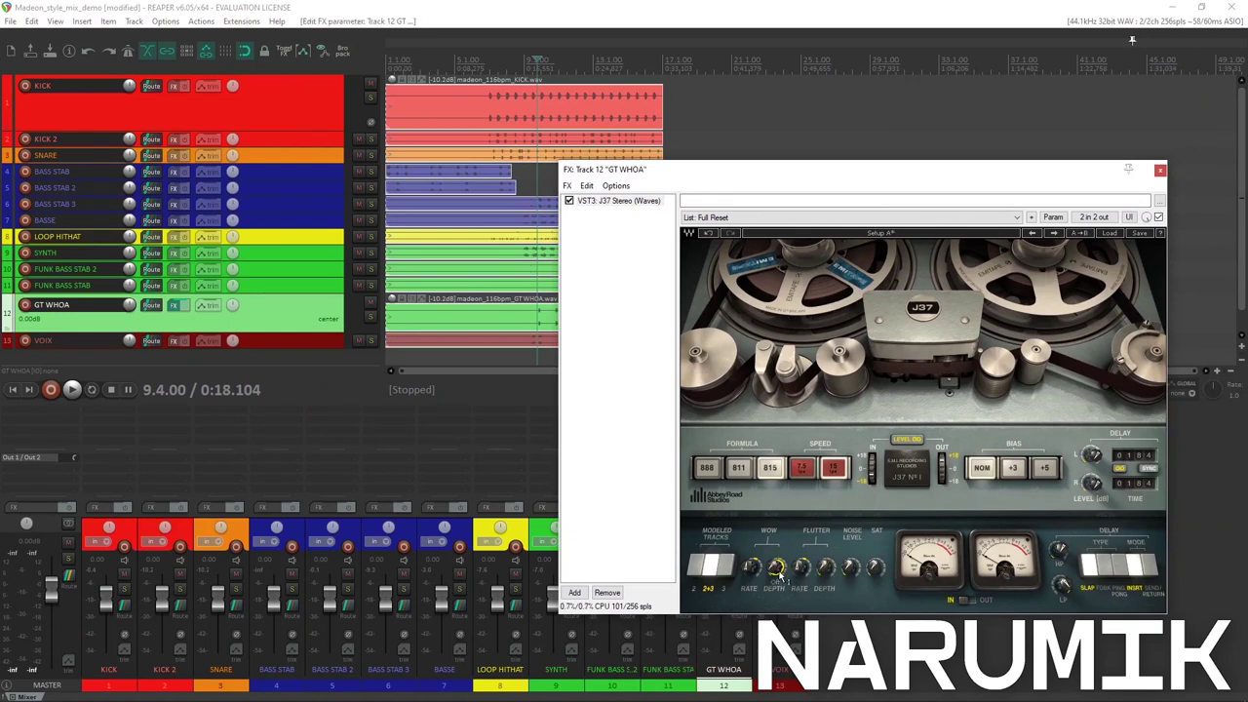
{"action": "left_click_drag", "start_coordinate": [864, 172], "coordinate": [890, 156]}
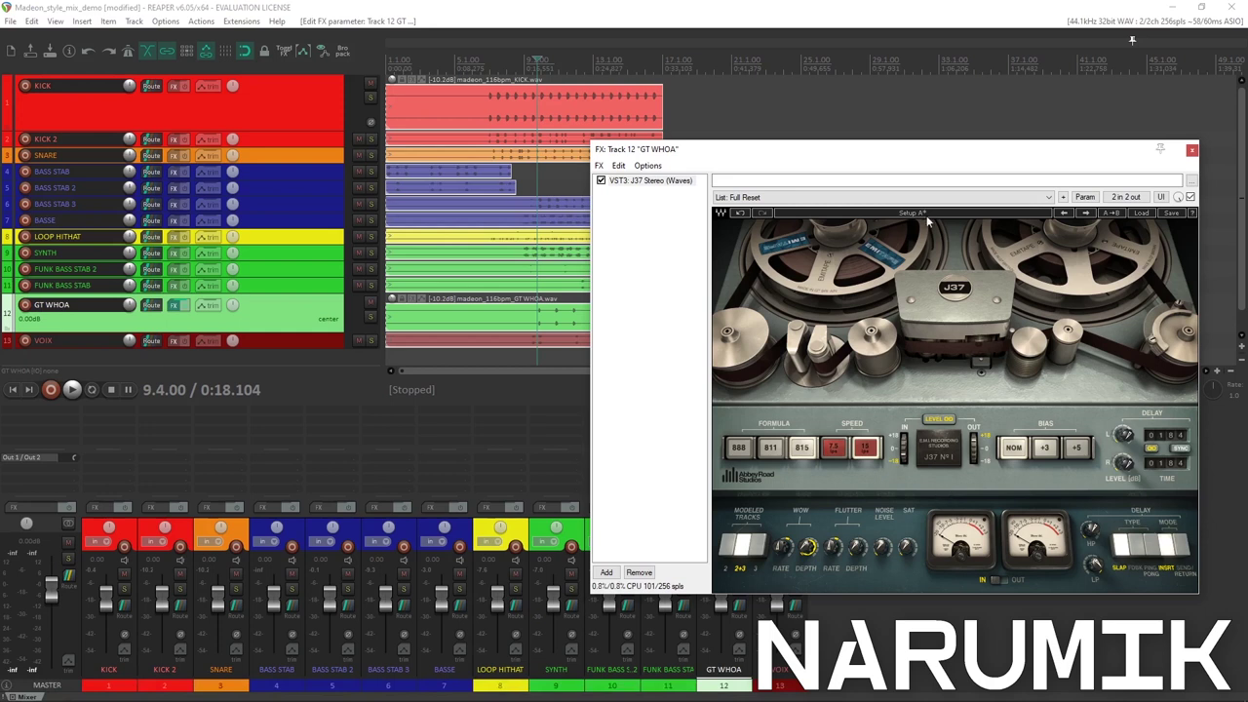
{"action": "right_click", "coordinate": [644, 285]}
{"action": "left_click", "coordinate": [809, 156]}
{"action": "left_click_drag", "start_coordinate": [809, 156], "coordinate": [796, 146]}
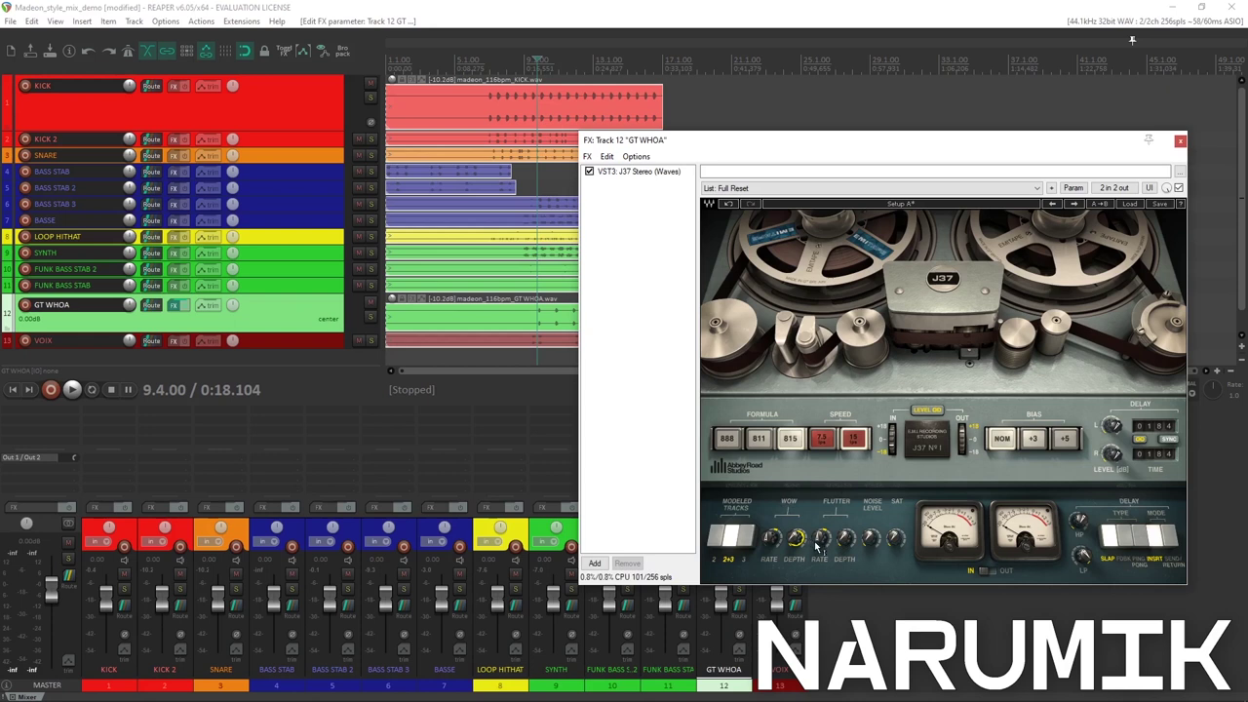
Set the J37's tape noise level to Off.
{"action": "mouse_move", "coordinate": [785, 142]}
{"action": "left_mouse_down"}
{"action": "mouse_move", "coordinate": [939, 126]}
{"action": "mouse_move", "coordinate": [787, 138]}
{"action": "left_mouse_up"}
{"action": "left_click", "coordinate": [870, 536]}
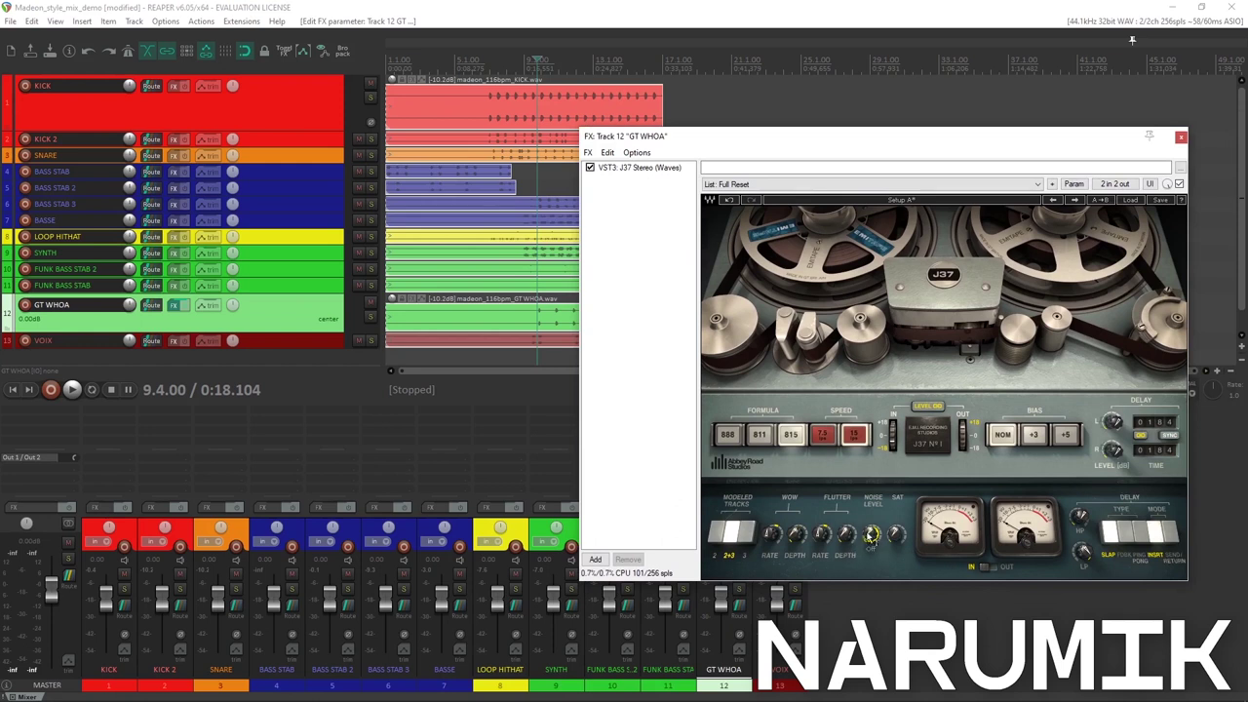
{"action": "left_click_drag", "start_coordinate": [770, 134], "coordinate": [799, 108]}
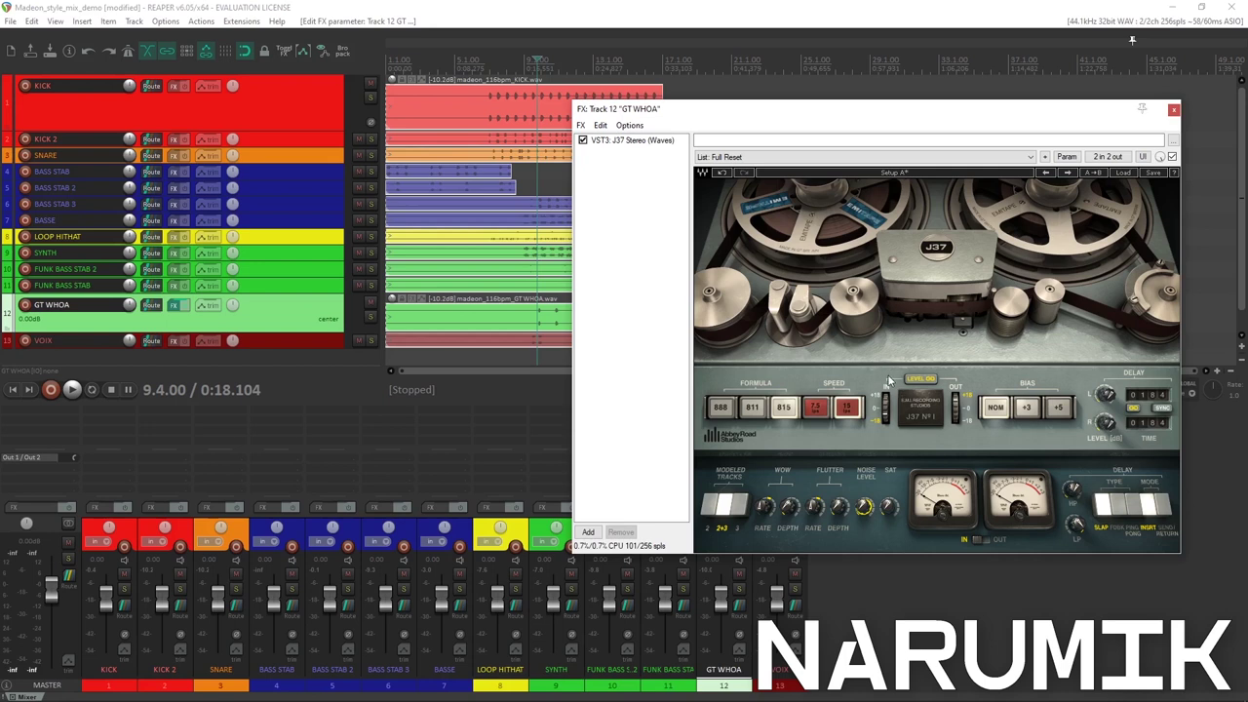
{"action": "left_click_drag", "start_coordinate": [710, 109], "coordinate": [749, 93]}
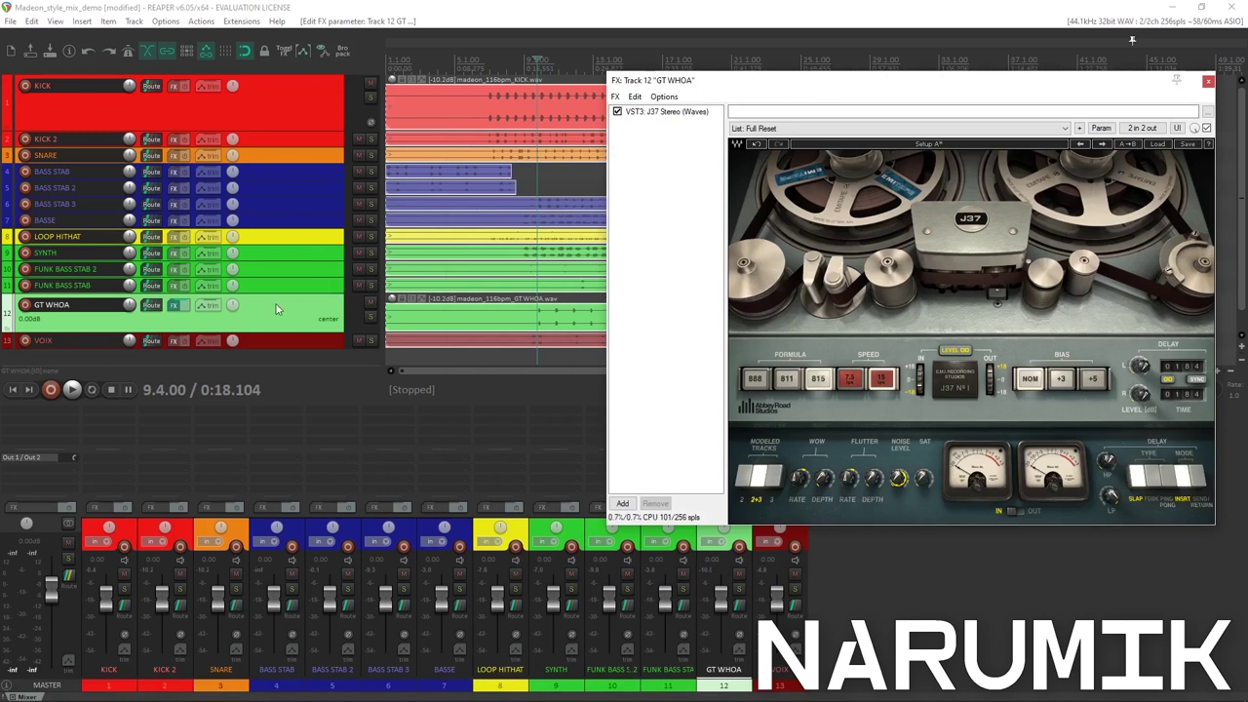
Solo the GT WHOA track and play it briefly from position 9.4.00 through the J37.
{"action": "left_click", "coordinate": [278, 334]}
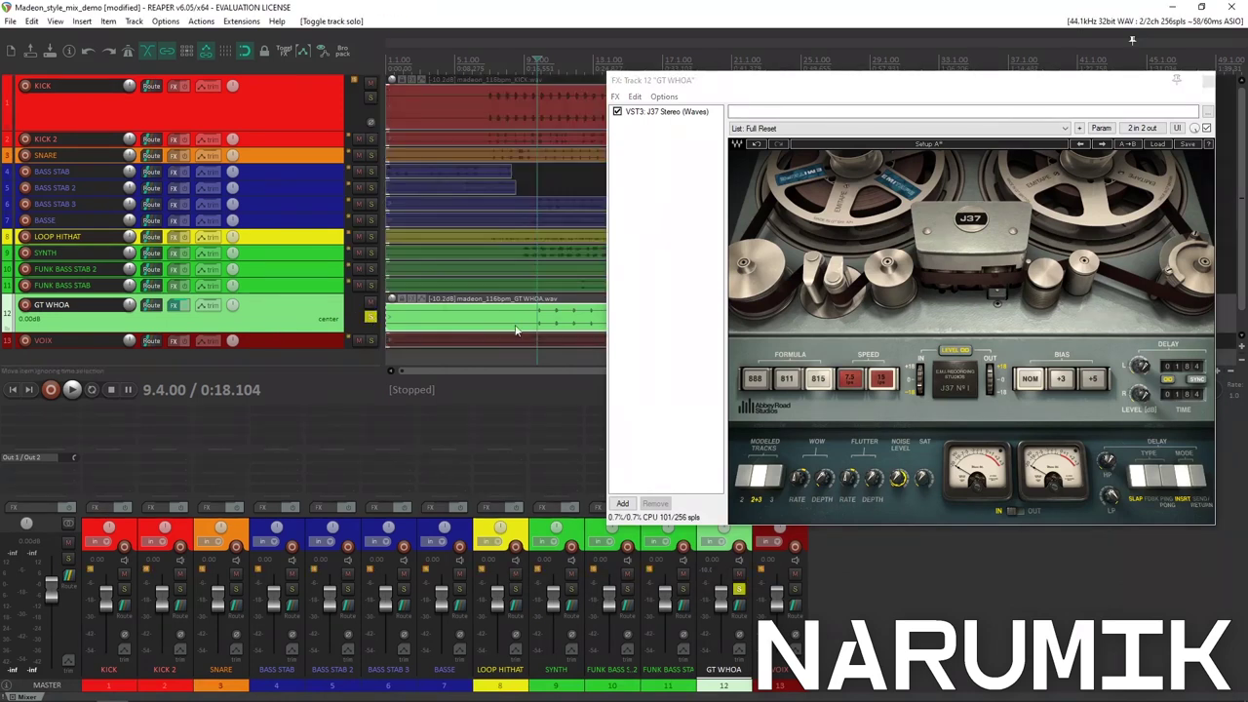
{"action": "left_click", "coordinate": [370, 317]}
{"action": "key", "text": "space"}
{"action": "key", "text": "space"}
{"action": "key", "text": "space"}
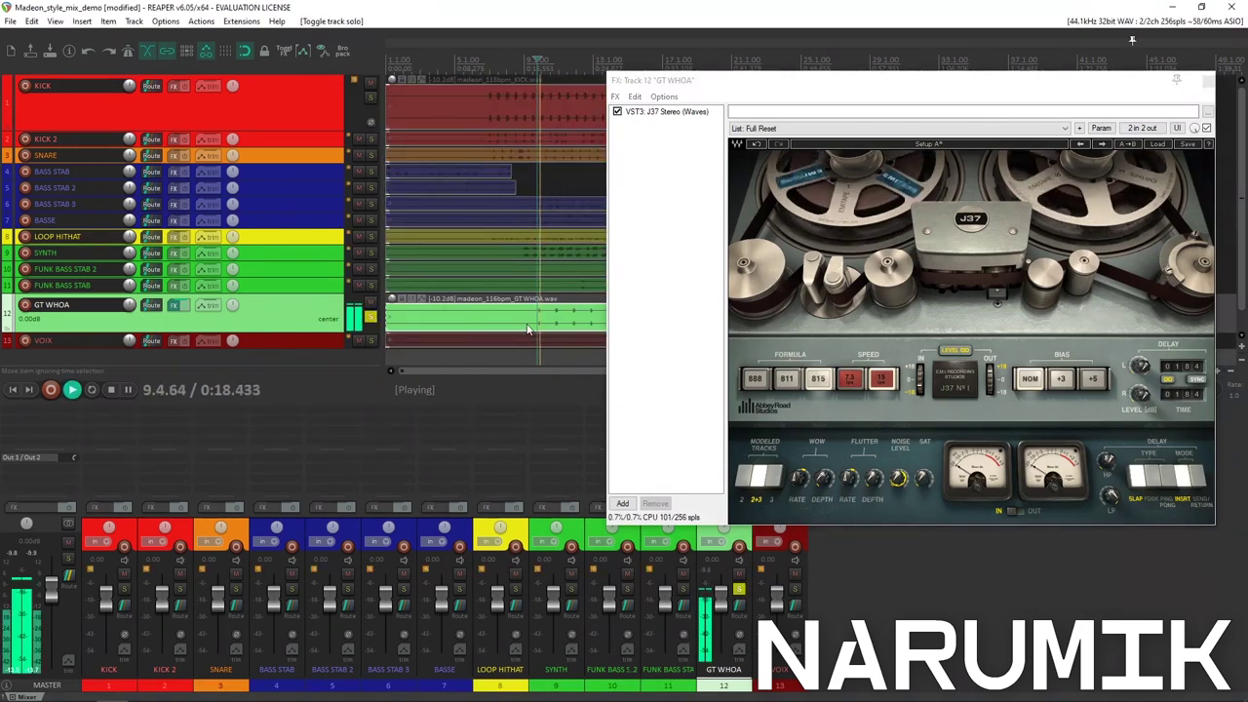
{"action": "key", "text": "space"}
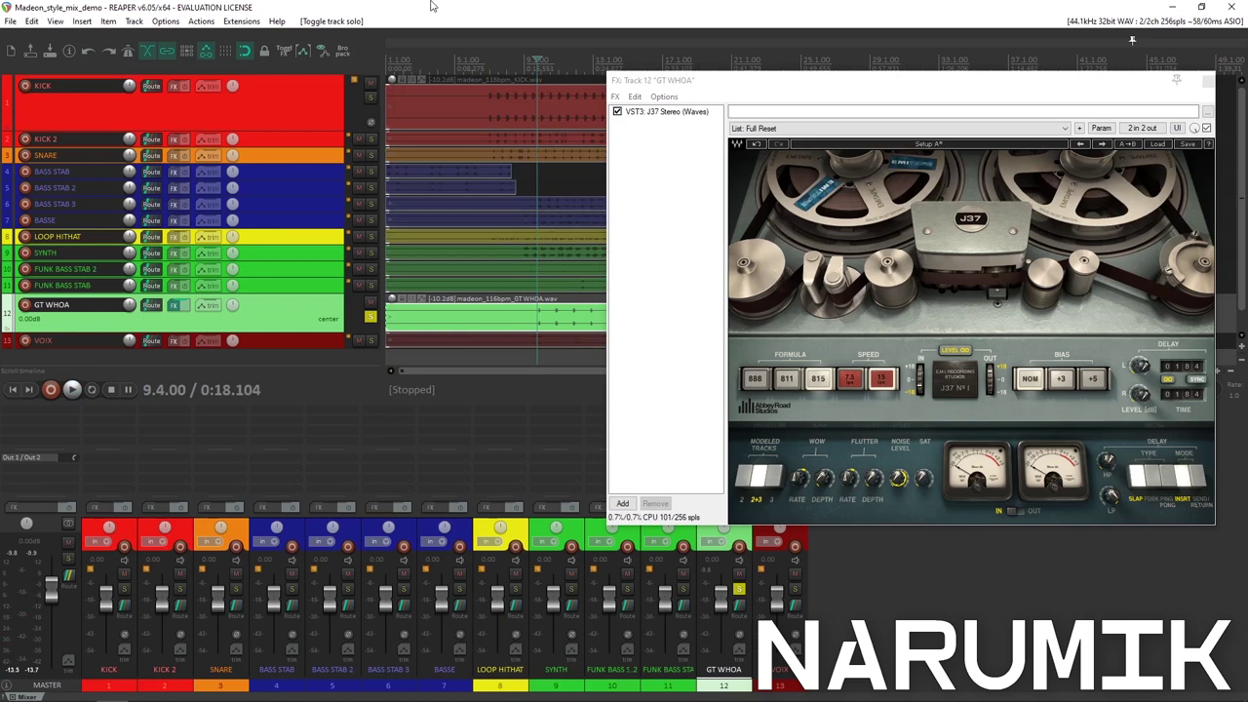
Fine-tune the noise level and flutter depth on the J37 while checking the soloed guitar.
{"action": "left_click_drag", "start_coordinate": [741, 85], "coordinate": [685, 122]}
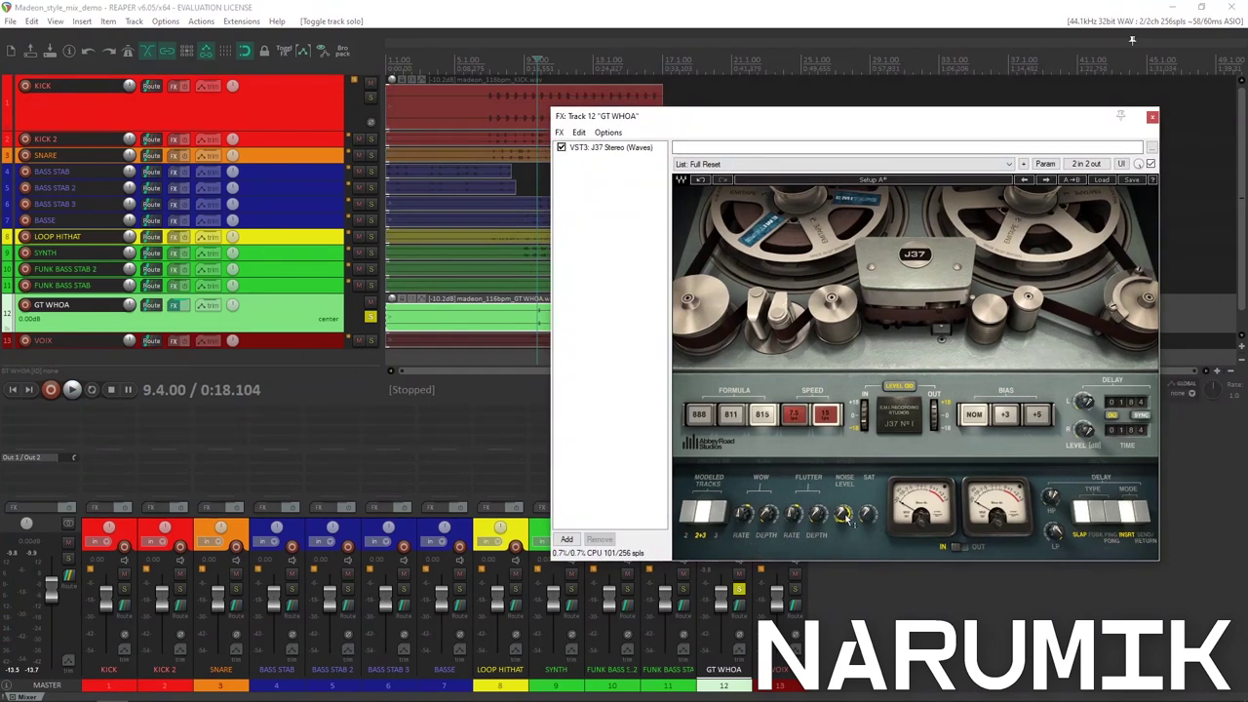
{"action": "left_click_drag", "start_coordinate": [842, 515], "coordinate": [844, 514]}
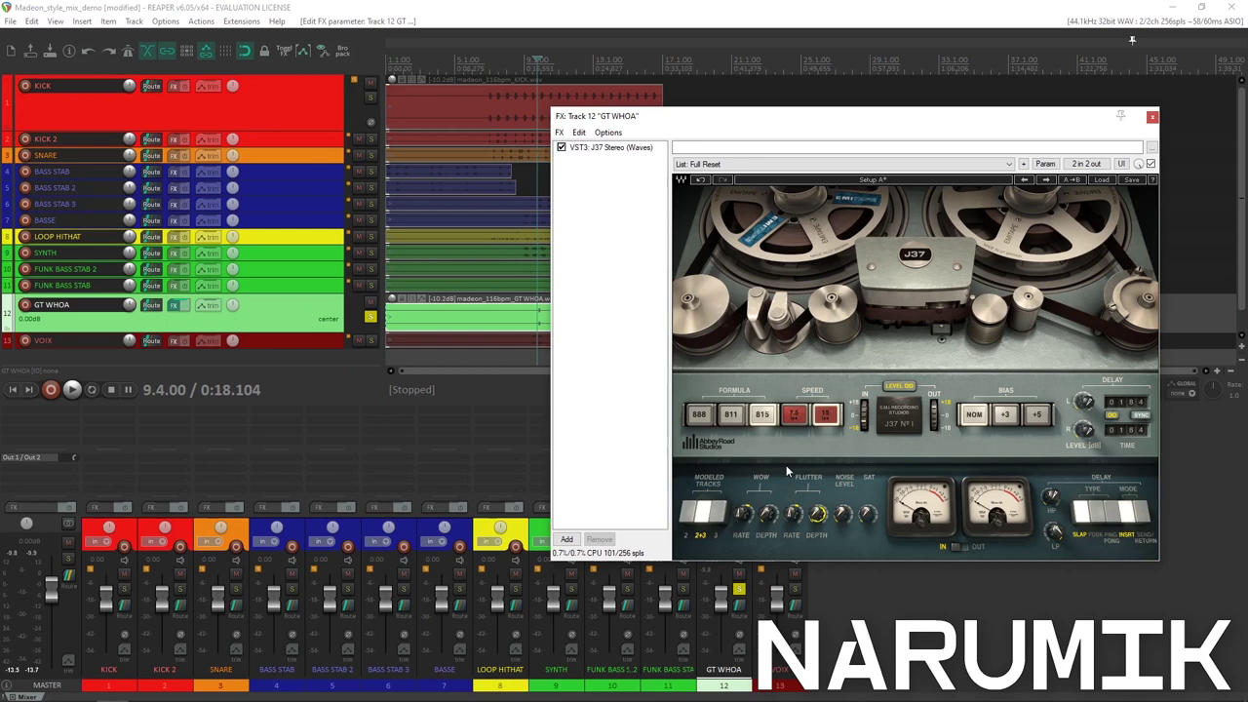
{"action": "left_click", "coordinate": [816, 522]}
{"action": "left_click_drag", "start_coordinate": [816, 522], "coordinate": [815, 522]}
{"action": "key", "text": "space"}
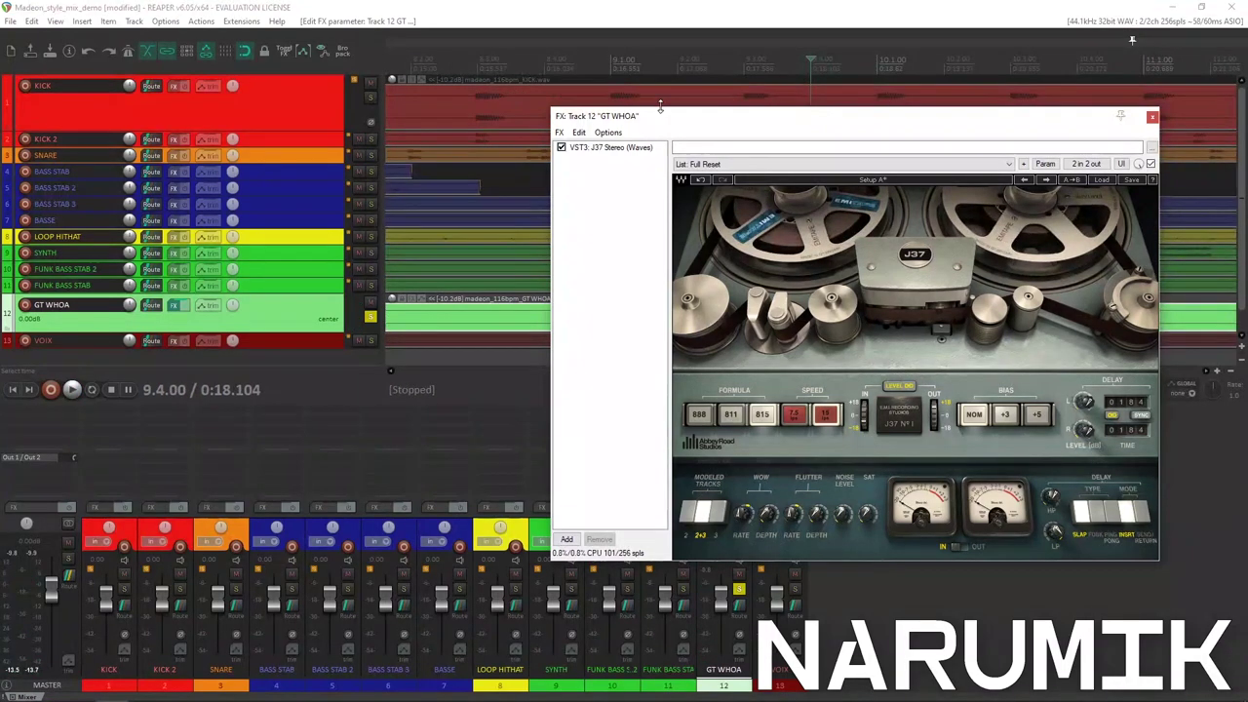
Make a looped time selection from 9.4.33 to 9.4.94 around the guitar hit on GT WHOA.
{"action": "left_click_drag", "start_coordinate": [839, 125], "coordinate": [381, 119]}
{"action": "left_click_drag", "start_coordinate": [831, 71], "coordinate": [875, 70]}
{"action": "left_click", "coordinate": [836, 68]}
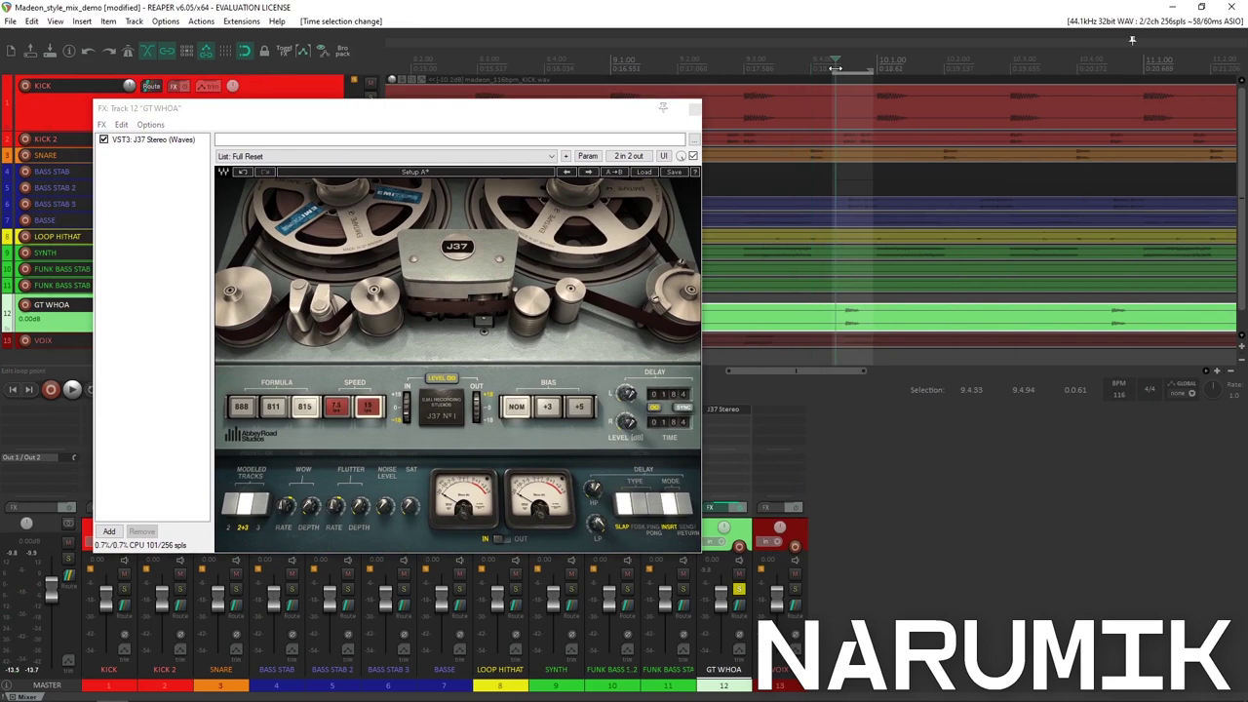
{"action": "left_click_drag", "start_coordinate": [523, 117], "coordinate": [606, 125]}
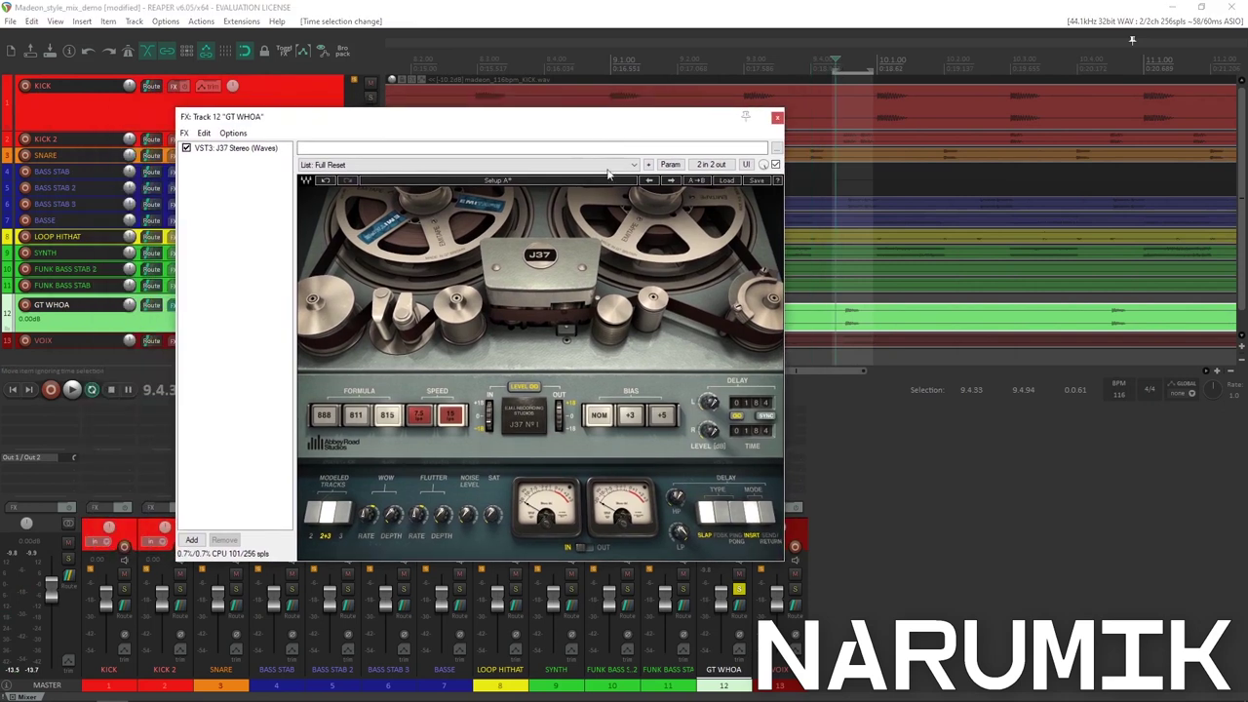
Raise the J37's input level and play the looped guitar hit to compare the signal on the VU meters.
{"action": "left_click_drag", "start_coordinate": [488, 429], "coordinate": [492, 404]}
{"action": "key", "text": "space"}
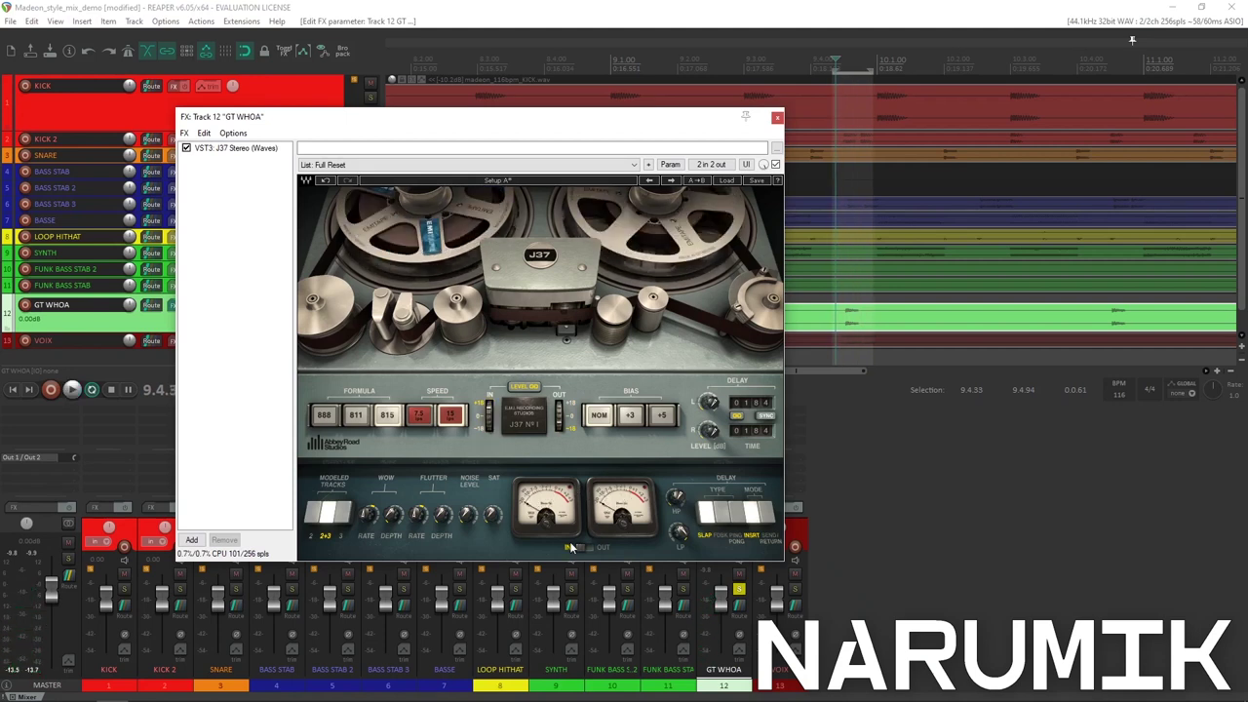
{"action": "key", "text": "space"}
{"action": "key", "text": "space"}
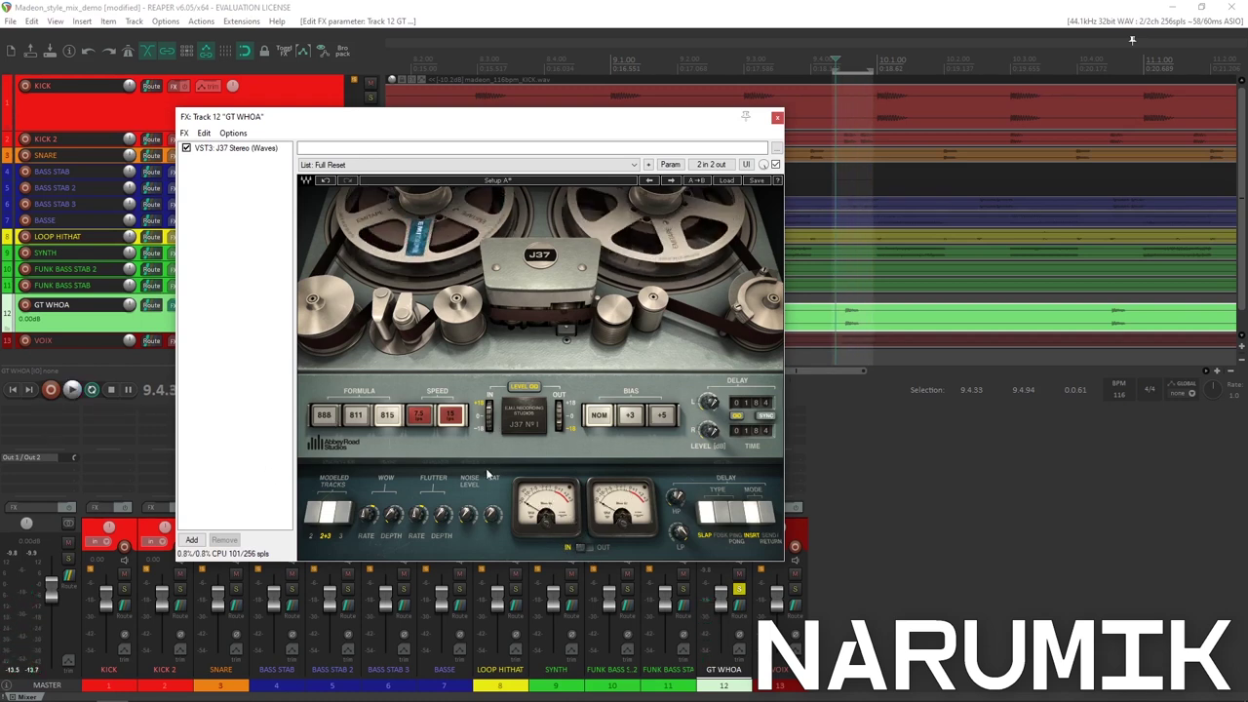
Adjust the saturation amount on the J37.
{"action": "left_click_drag", "start_coordinate": [478, 119], "coordinate": [826, 123]}
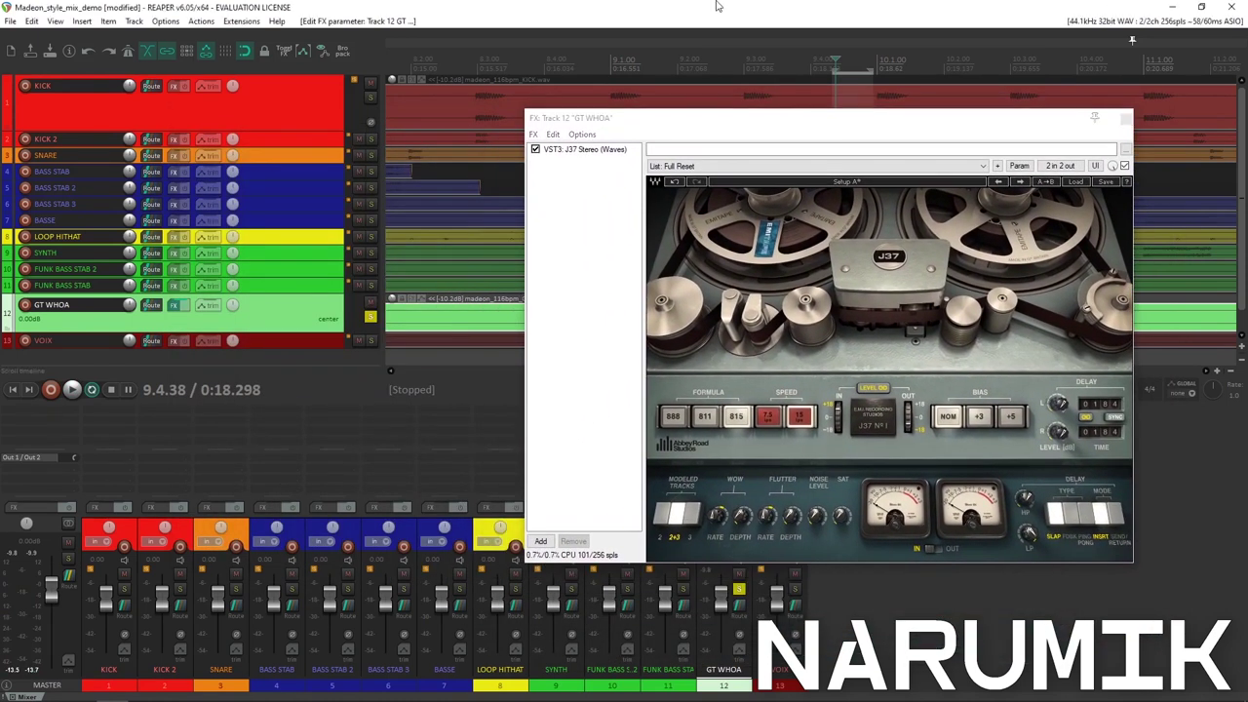
{"action": "left_click", "coordinate": [845, 524]}
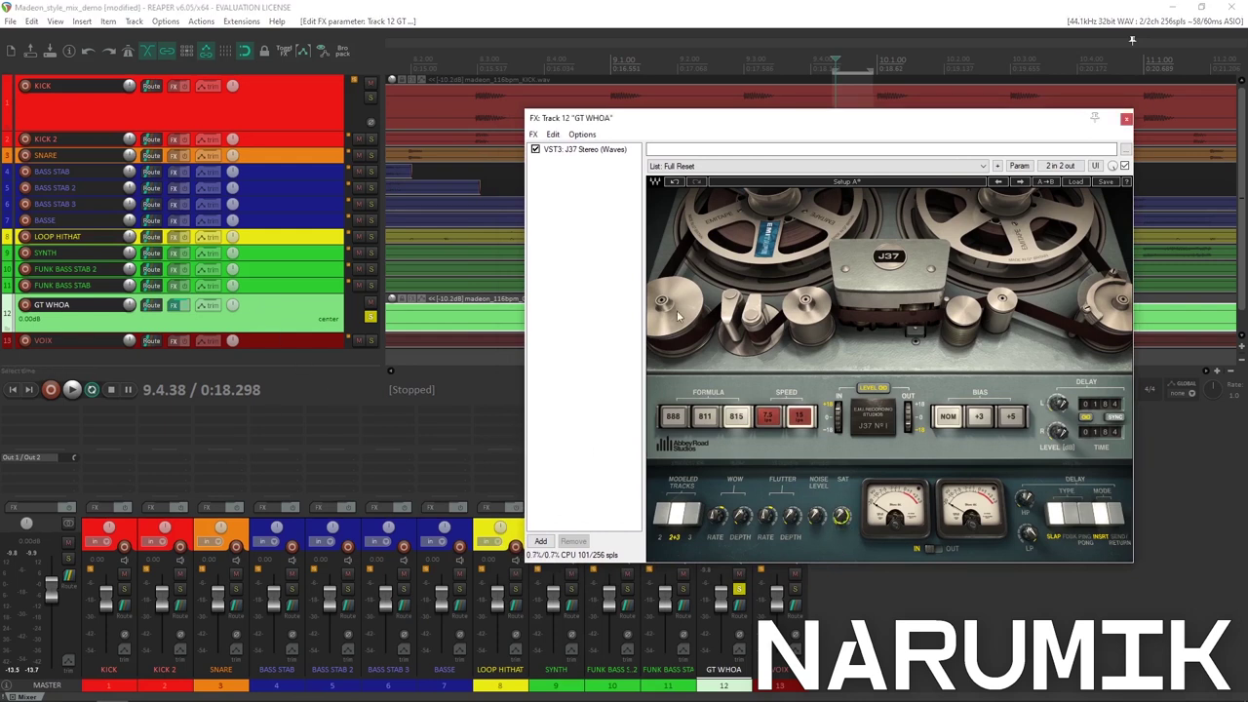
Find the MeterPlugs plug-ins in the effects browser and add Dynameter to the master track.
{"action": "double_click", "coordinate": [38, 418]}
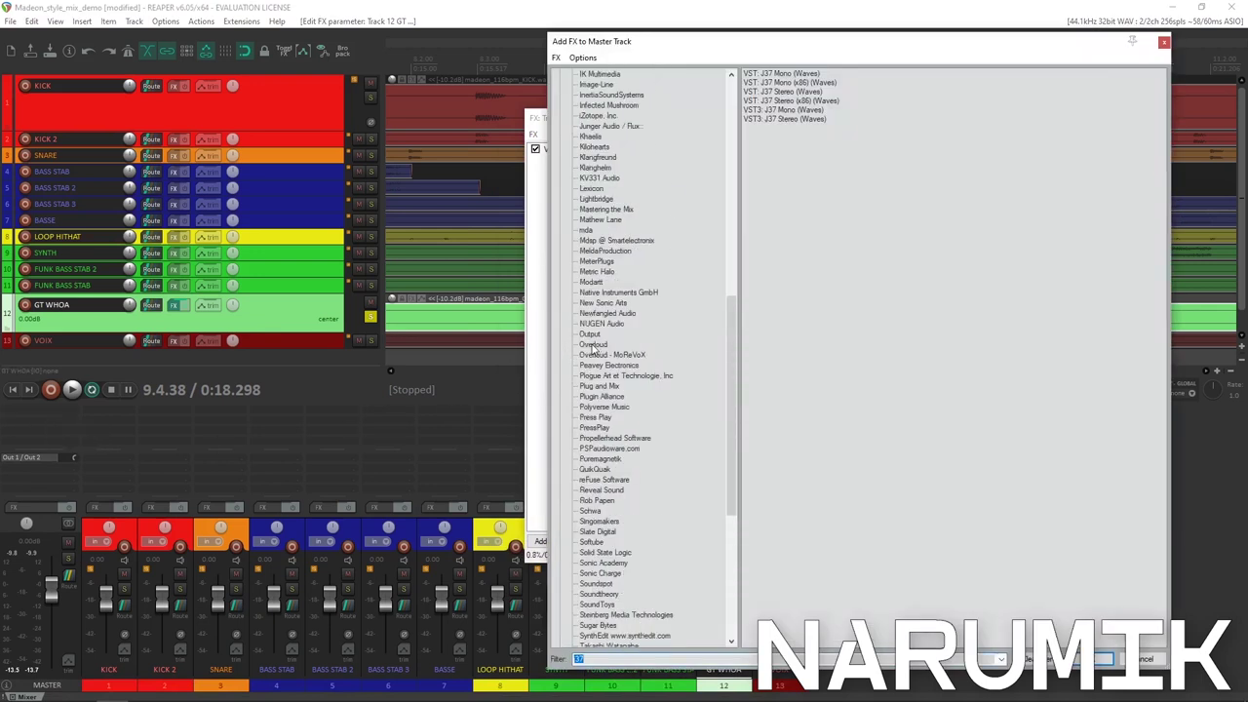
{"action": "scroll", "coordinate": [621, 382], "scroll_direction": "up", "scroll_amount": 3}
{"action": "scroll", "coordinate": [607, 325], "scroll_direction": "down", "scroll_amount": 2}
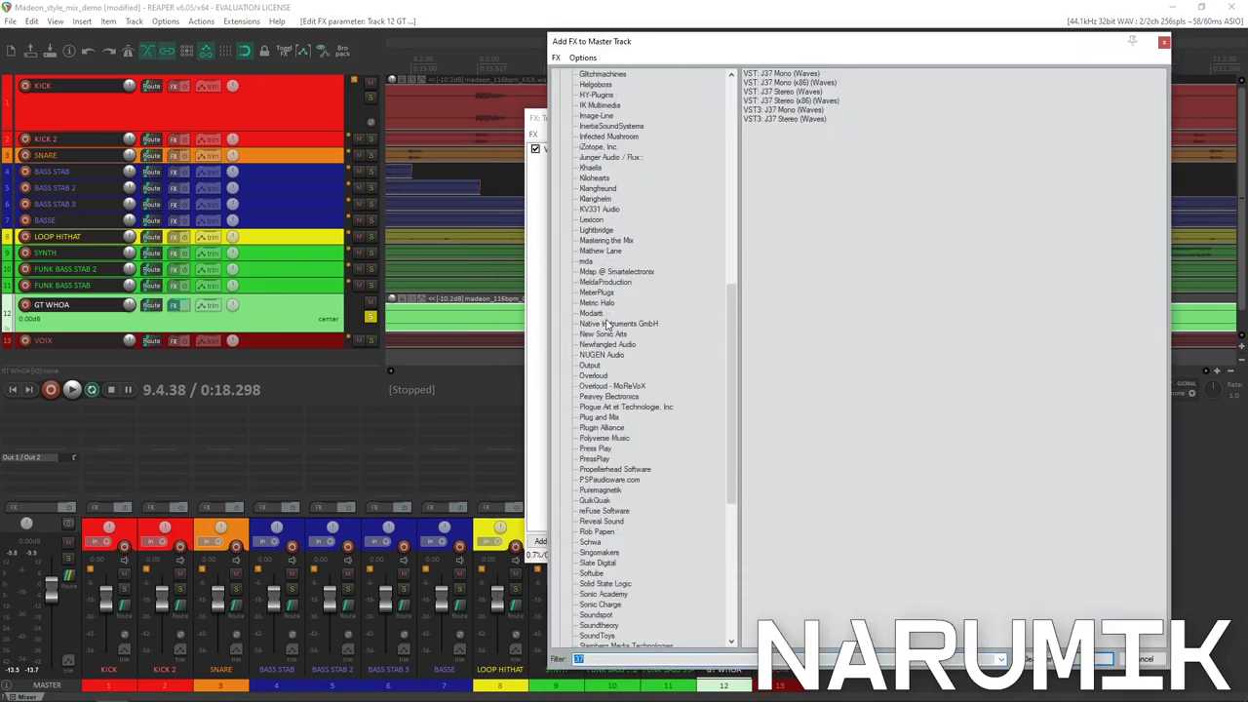
{"action": "scroll", "coordinate": [606, 325], "scroll_direction": "up", "scroll_amount": 1}
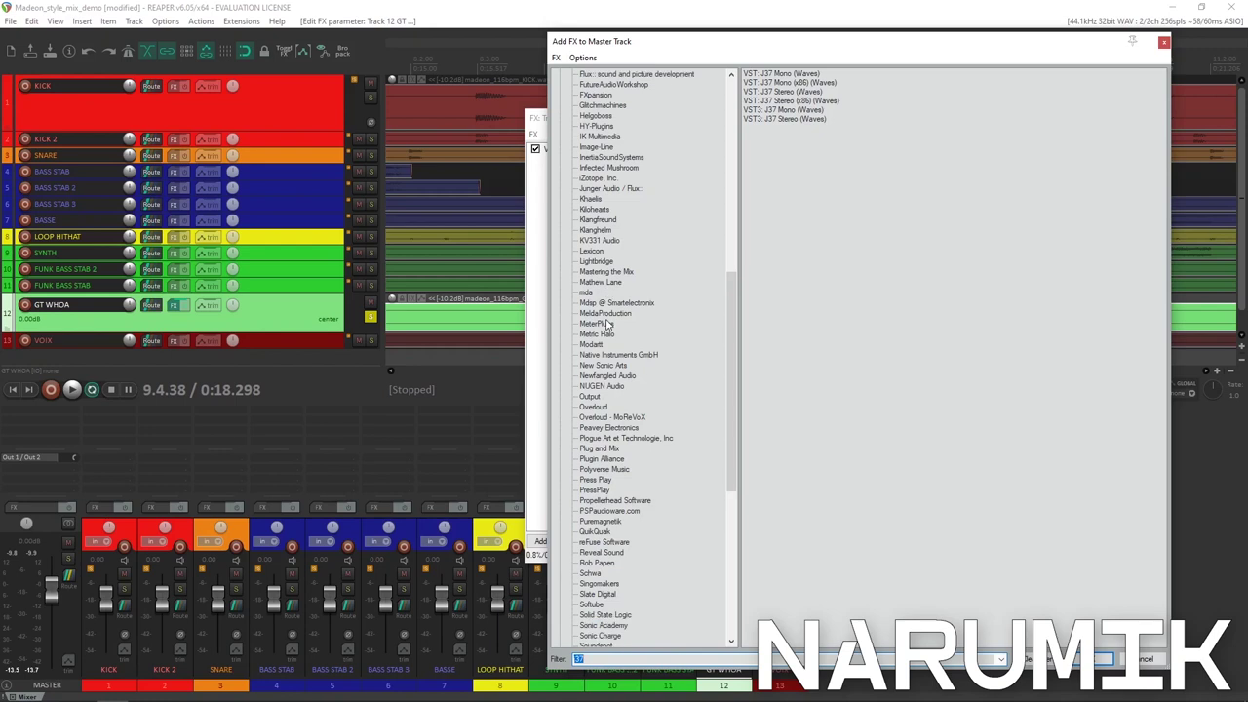
{"action": "scroll", "coordinate": [612, 317], "scroll_direction": "down", "scroll_amount": 2}
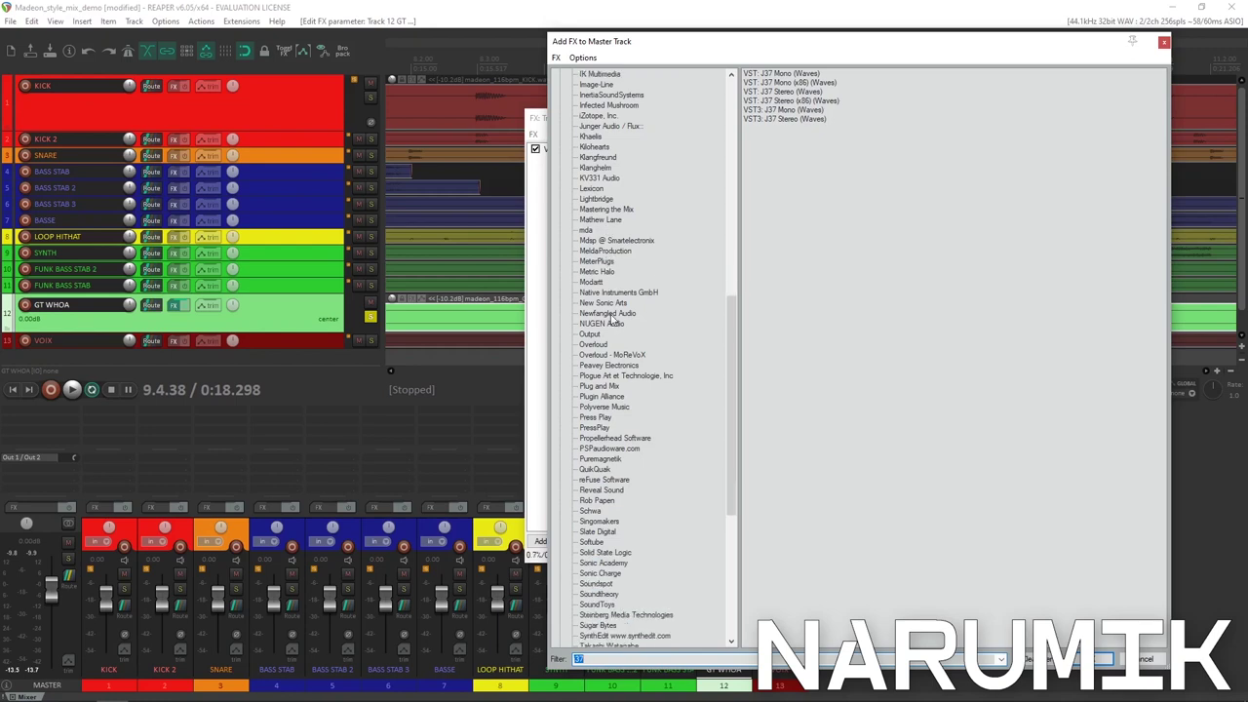
{"action": "scroll", "coordinate": [612, 317], "scroll_direction": "up", "scroll_amount": 9}
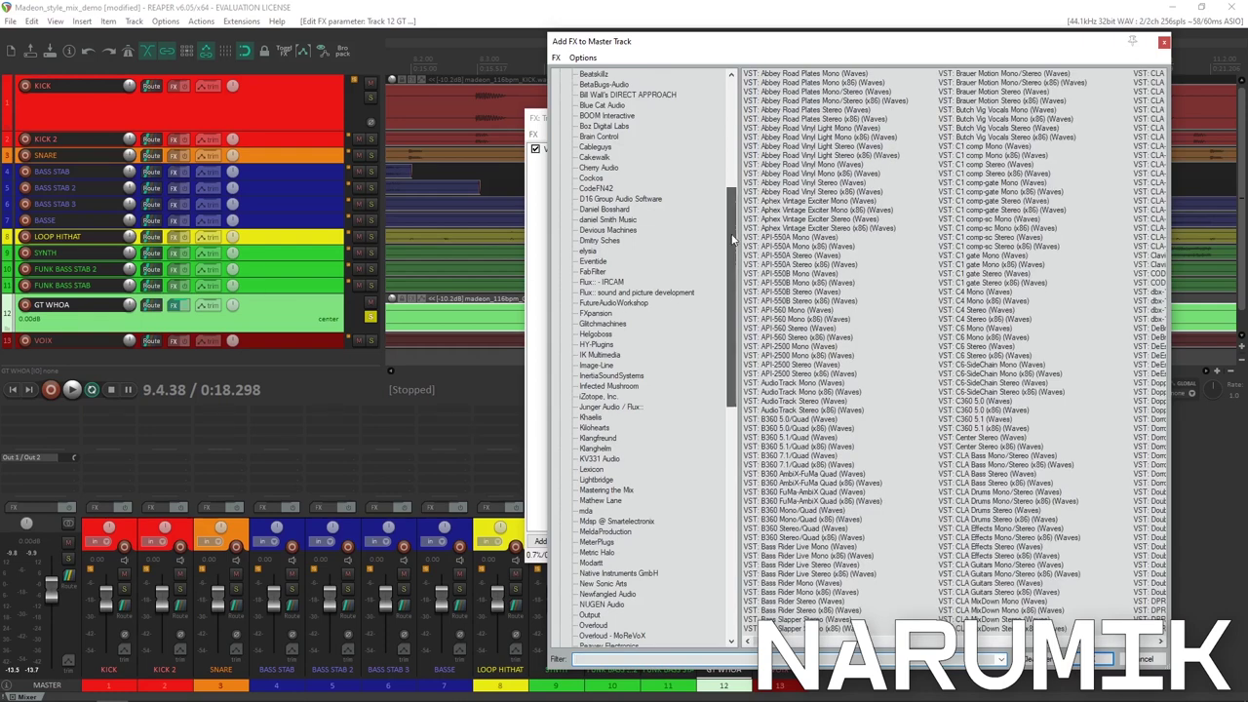
{"action": "scroll", "coordinate": [683, 237], "scroll_direction": "up", "scroll_amount": 4}
{"action": "scroll", "coordinate": [609, 457], "scroll_direction": "down", "scroll_amount": 3}
{"action": "scroll", "coordinate": [601, 458], "scroll_direction": "down", "scroll_amount": 1}
{"action": "left_click", "coordinate": [597, 490]}
{"action": "scroll", "coordinate": [595, 505], "scroll_direction": "down", "scroll_amount": 1}
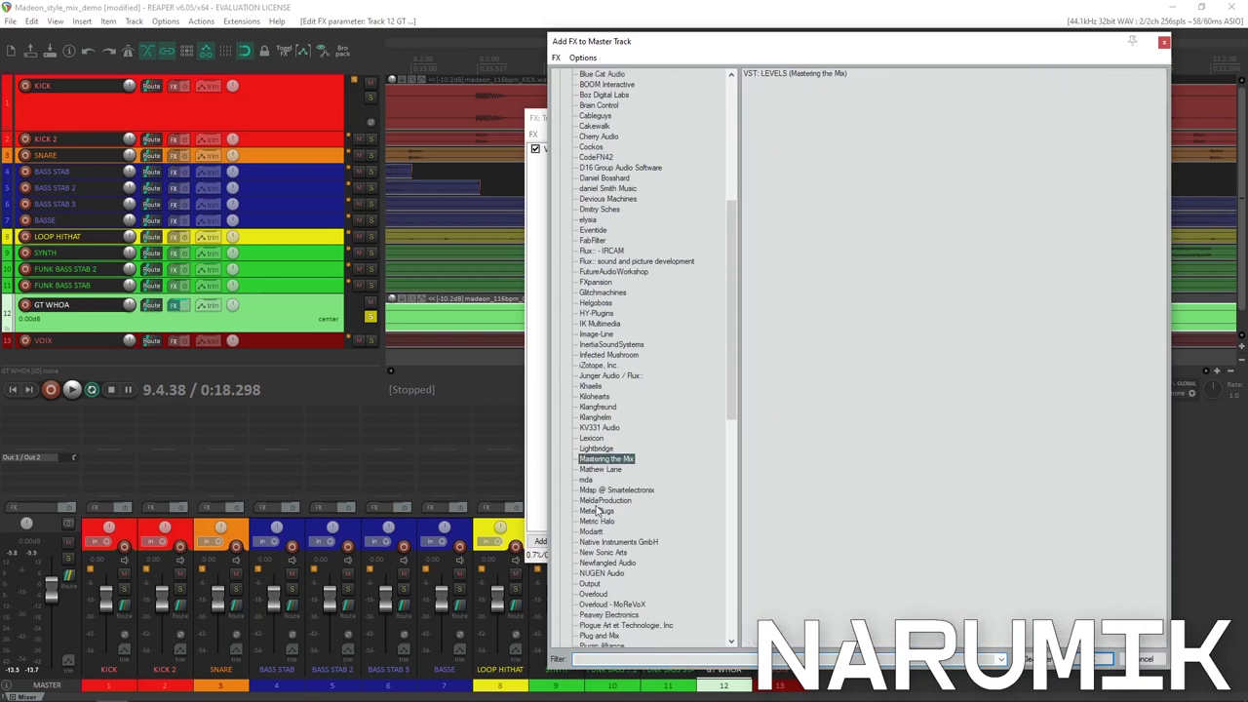
{"action": "left_click", "coordinate": [599, 500]}
{"action": "left_click", "coordinate": [599, 511]}
{"action": "double_click", "coordinate": [788, 75]}
Place the floating Dynameter window beside the J37 window so both plug-ins can be seen together.
{"action": "left_click_drag", "start_coordinate": [636, 148], "coordinate": [347, 167]}
{"action": "left_click", "coordinate": [317, 484]}
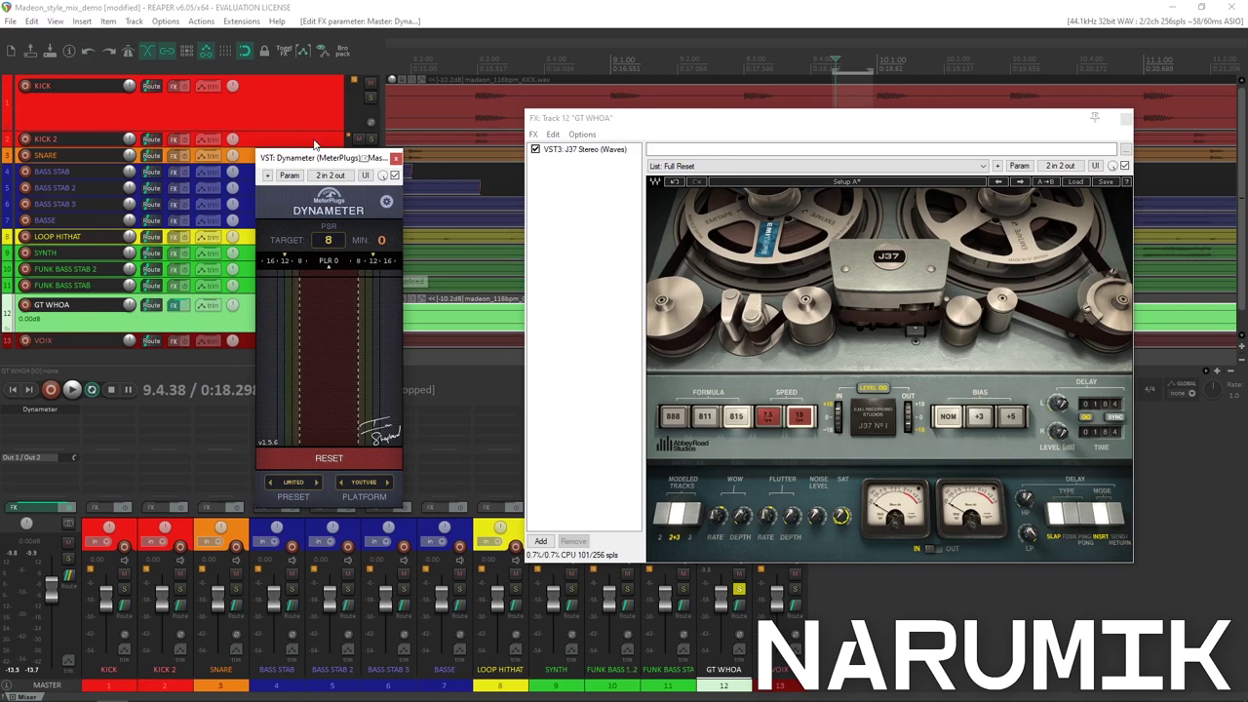
{"action": "mouse_move", "coordinate": [326, 154]}
{"action": "left_mouse_down"}
{"action": "mouse_move", "coordinate": [256, 146]}
{"action": "mouse_move", "coordinate": [399, 156]}
{"action": "mouse_move", "coordinate": [317, 159]}
{"action": "left_mouse_up"}
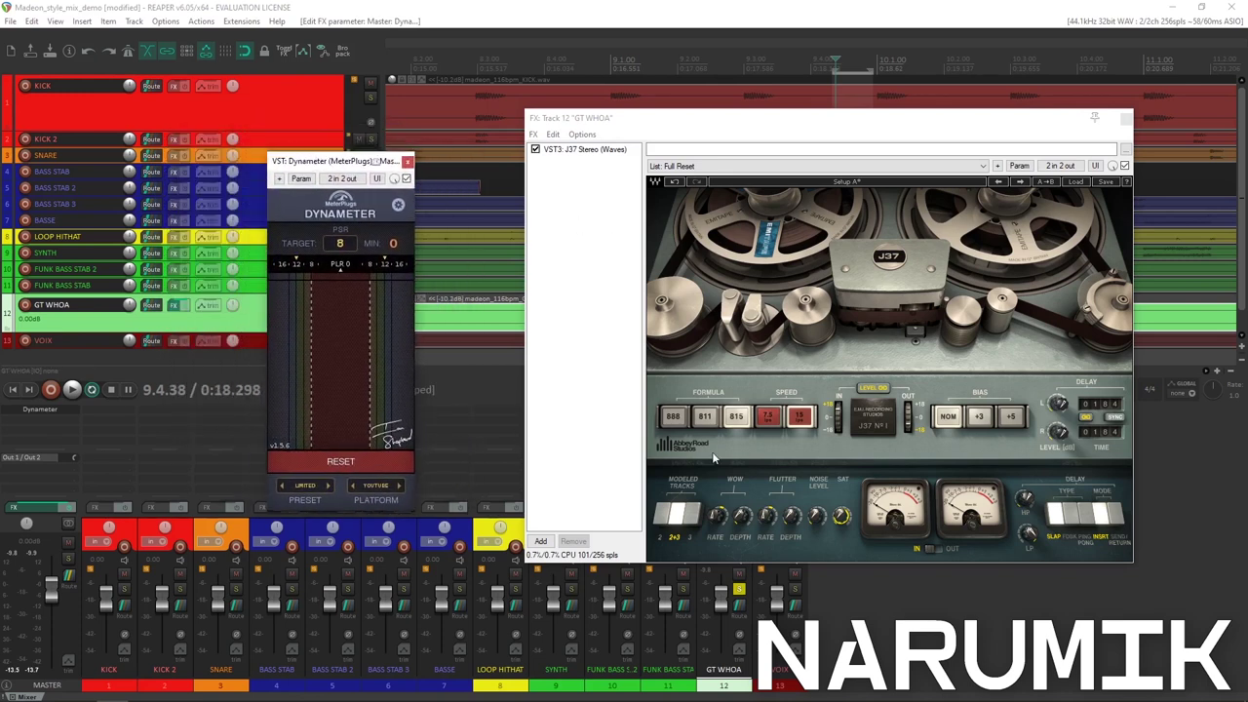
Bypass the J37 and play the looped guitar hit to measure its unprocessed dynamics on Dynameter.
{"action": "left_click", "coordinate": [1125, 166]}
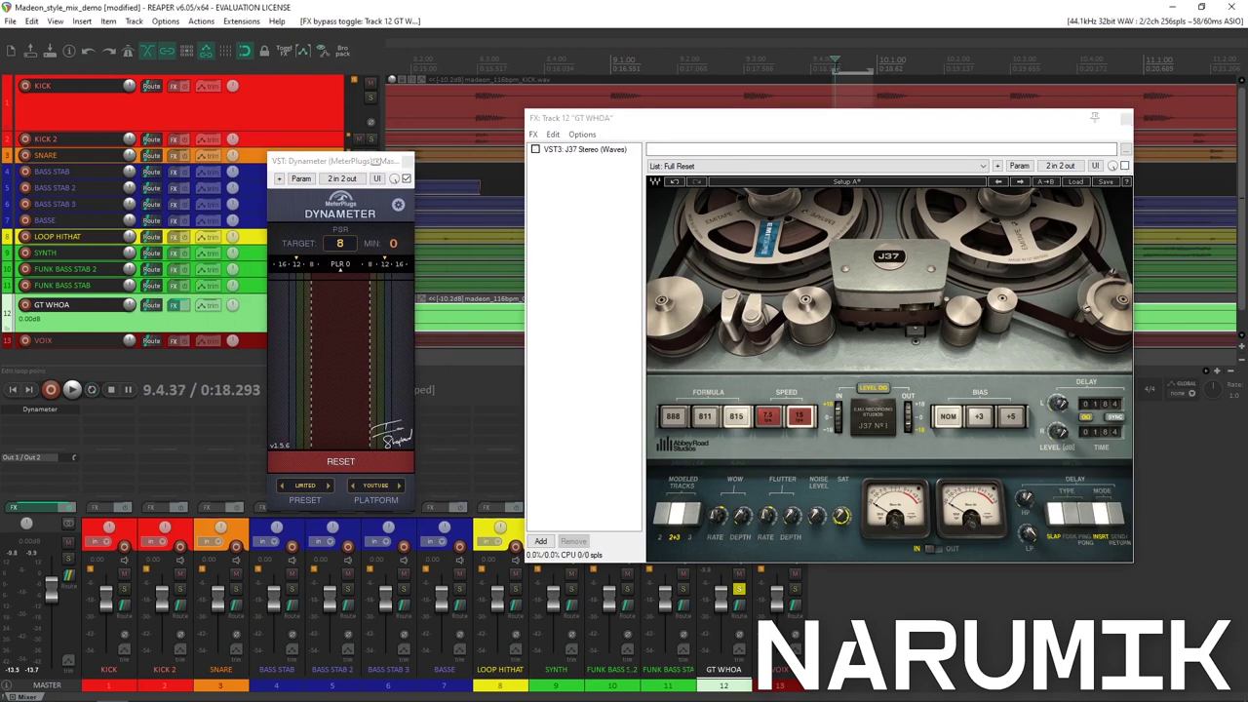
{"action": "left_click", "coordinate": [705, 127]}
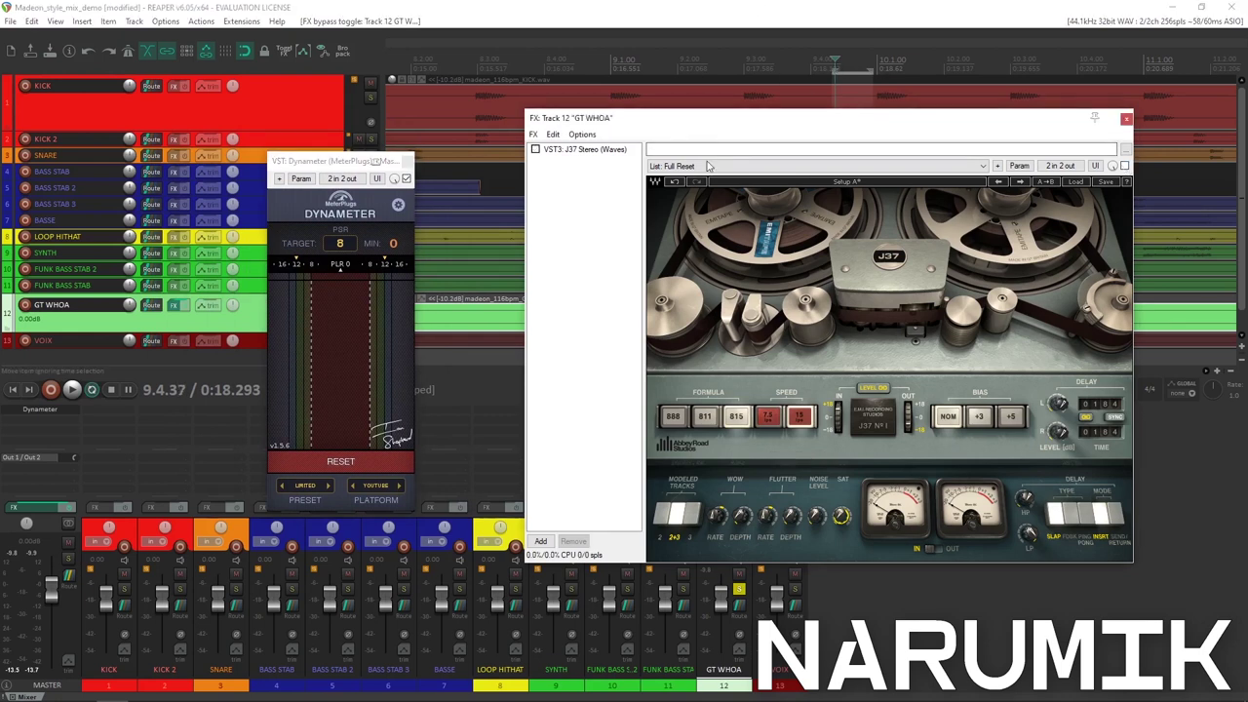
{"action": "mouse_move", "coordinate": [705, 127]}
{"action": "left_mouse_down"}
{"action": "mouse_move", "coordinate": [633, 371]}
{"action": "mouse_move", "coordinate": [699, 231]}
{"action": "mouse_move", "coordinate": [693, 114]}
{"action": "left_mouse_up"}
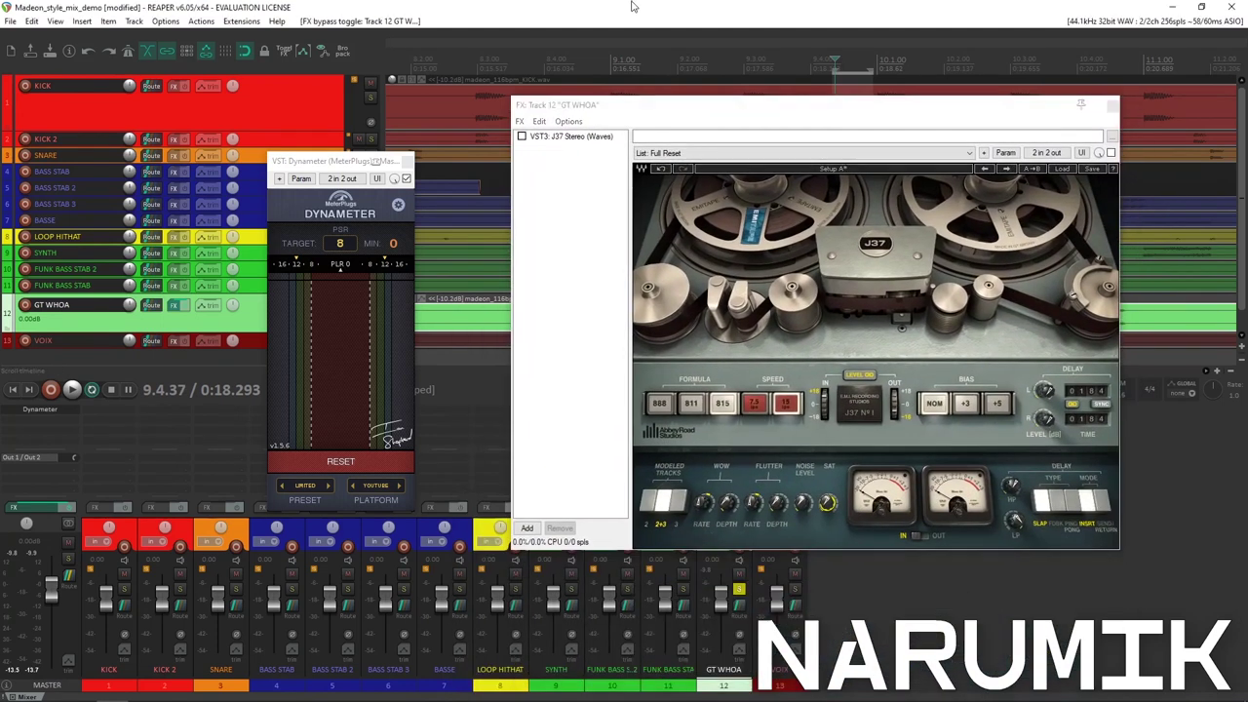
{"action": "key", "text": "space"}
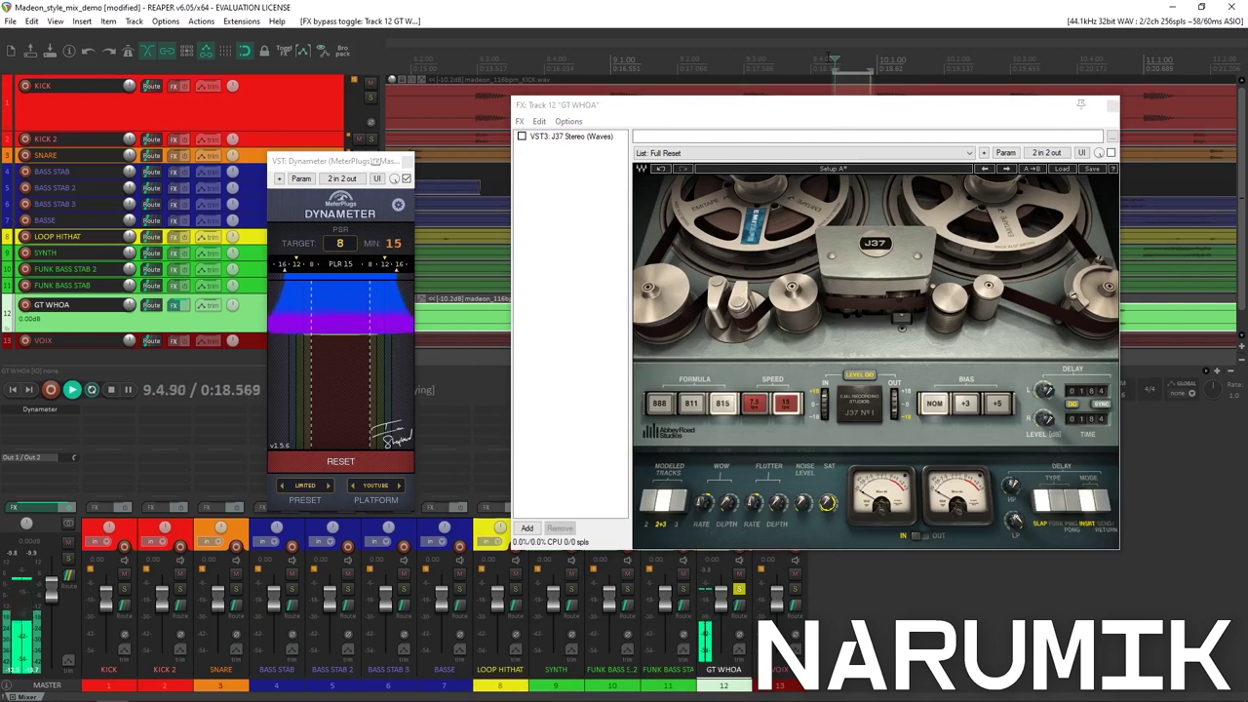
{"action": "key", "text": "space"}
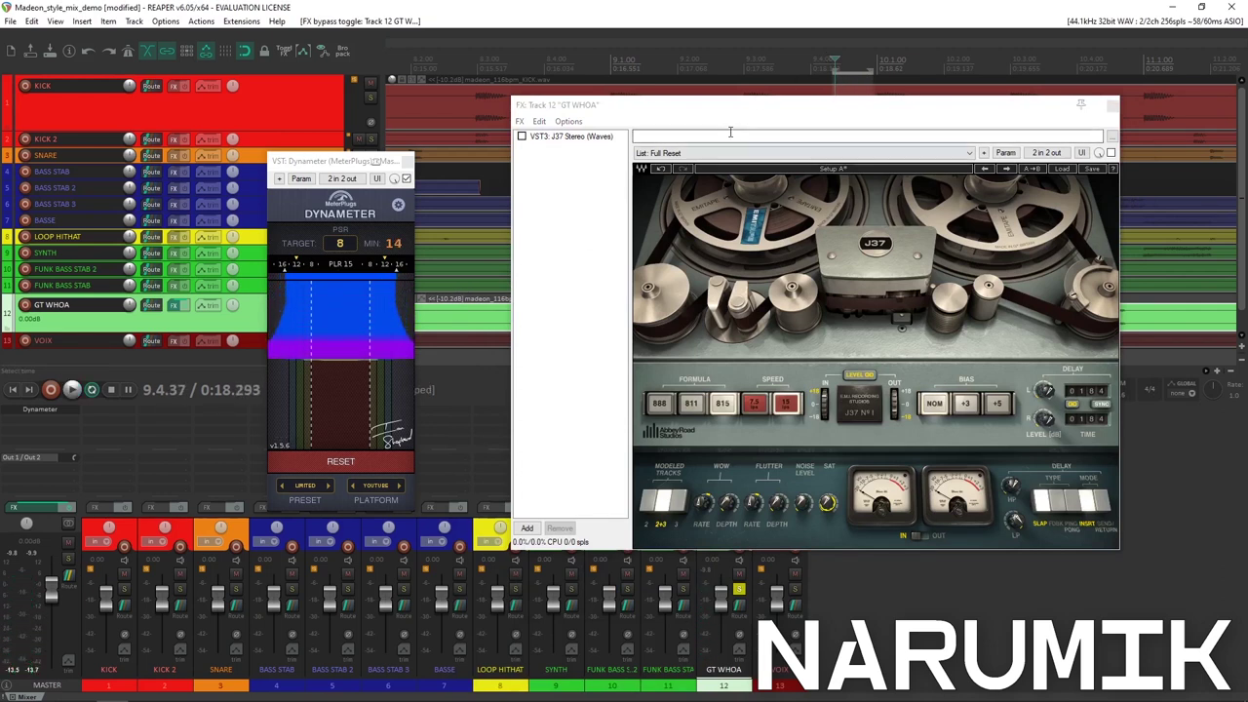
Re-enable the J37 and adjust its saturation while checking the looped guitar hit's dynamics on Dynameter.
{"action": "left_click_drag", "start_coordinate": [671, 105], "coordinate": [746, 168]}
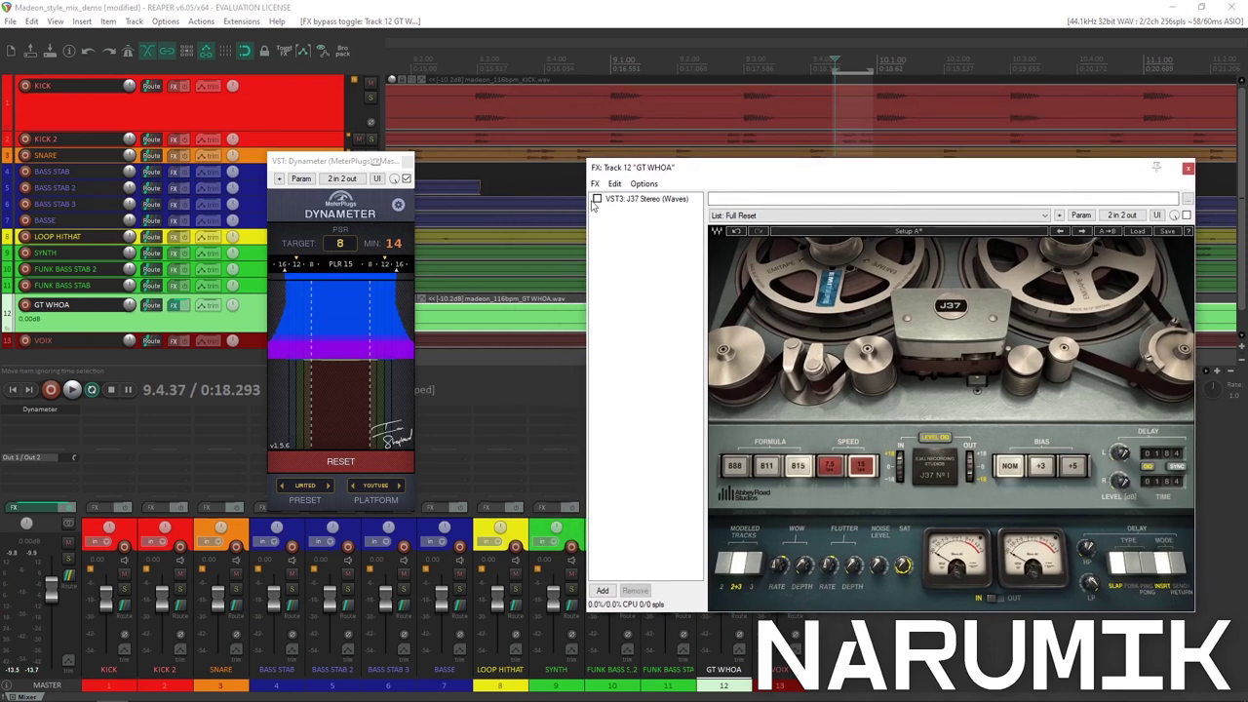
{"action": "left_click", "coordinate": [572, 6]}
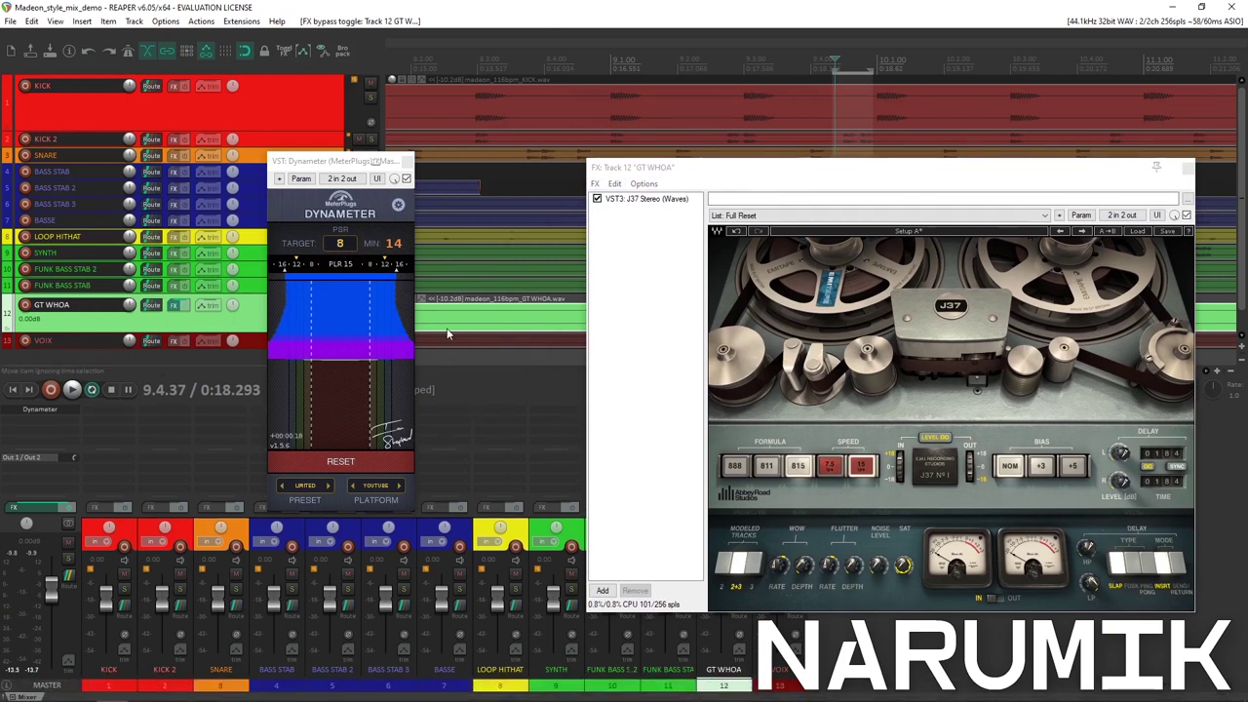
{"action": "left_click", "coordinate": [904, 568]}
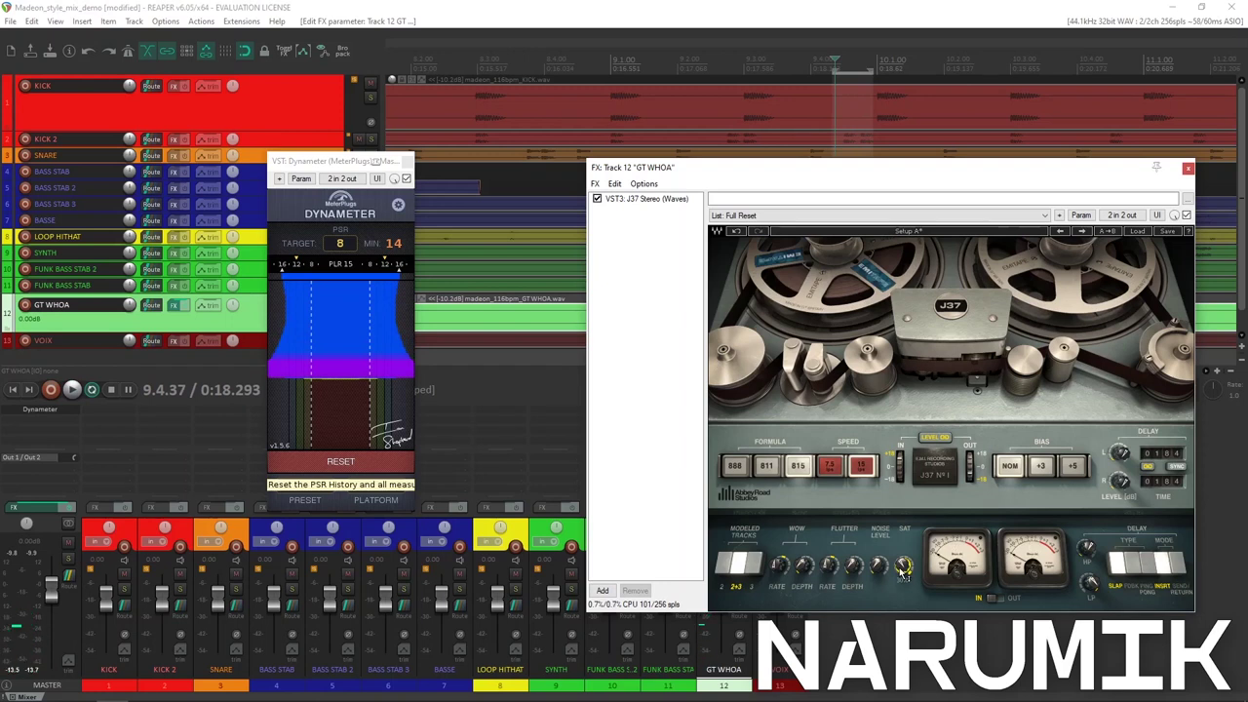
{"action": "left_click_drag", "start_coordinate": [904, 567], "coordinate": [904, 562]}
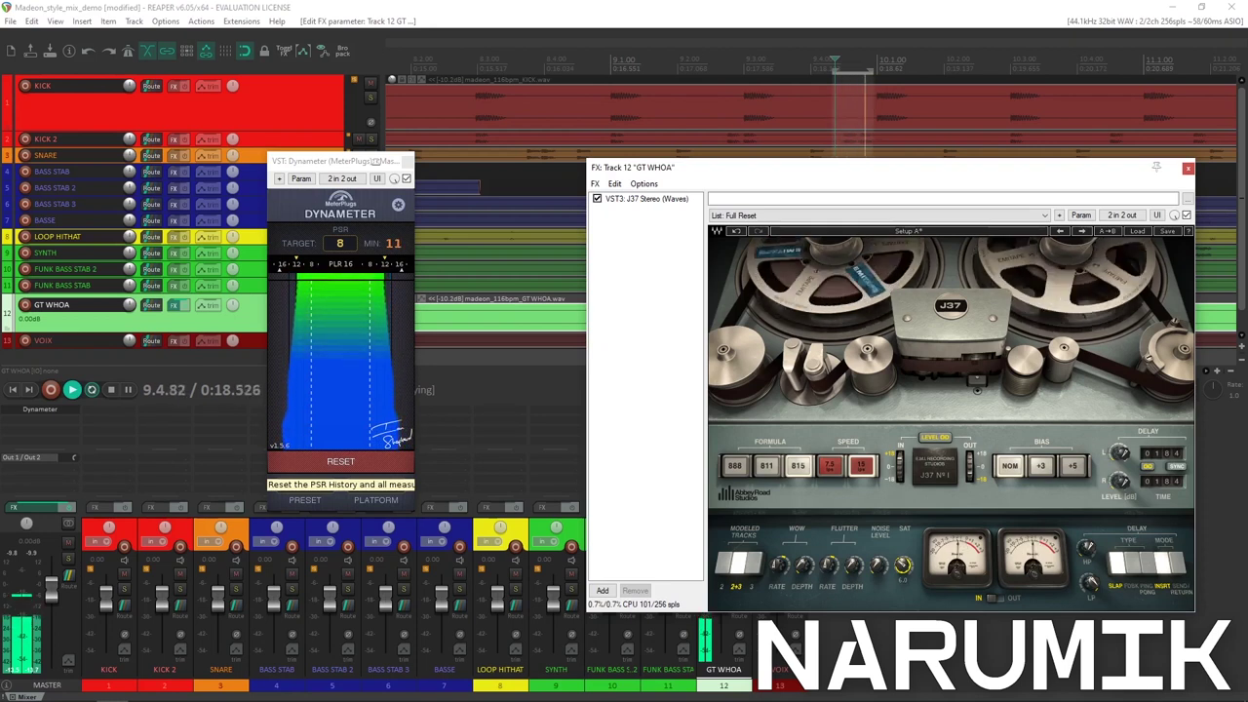
{"action": "key", "text": "space"}
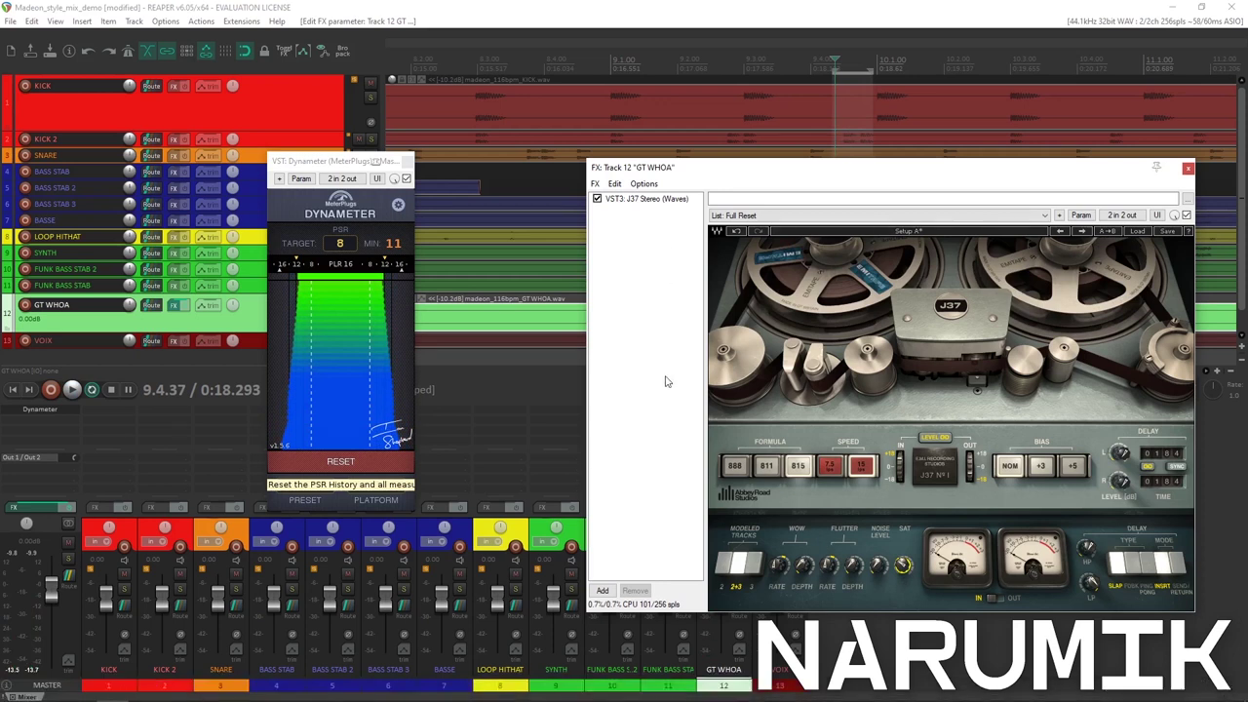
{"action": "key", "text": "space"}
{"action": "key", "text": "space"}
{"action": "left_click", "coordinate": [559, 6]}
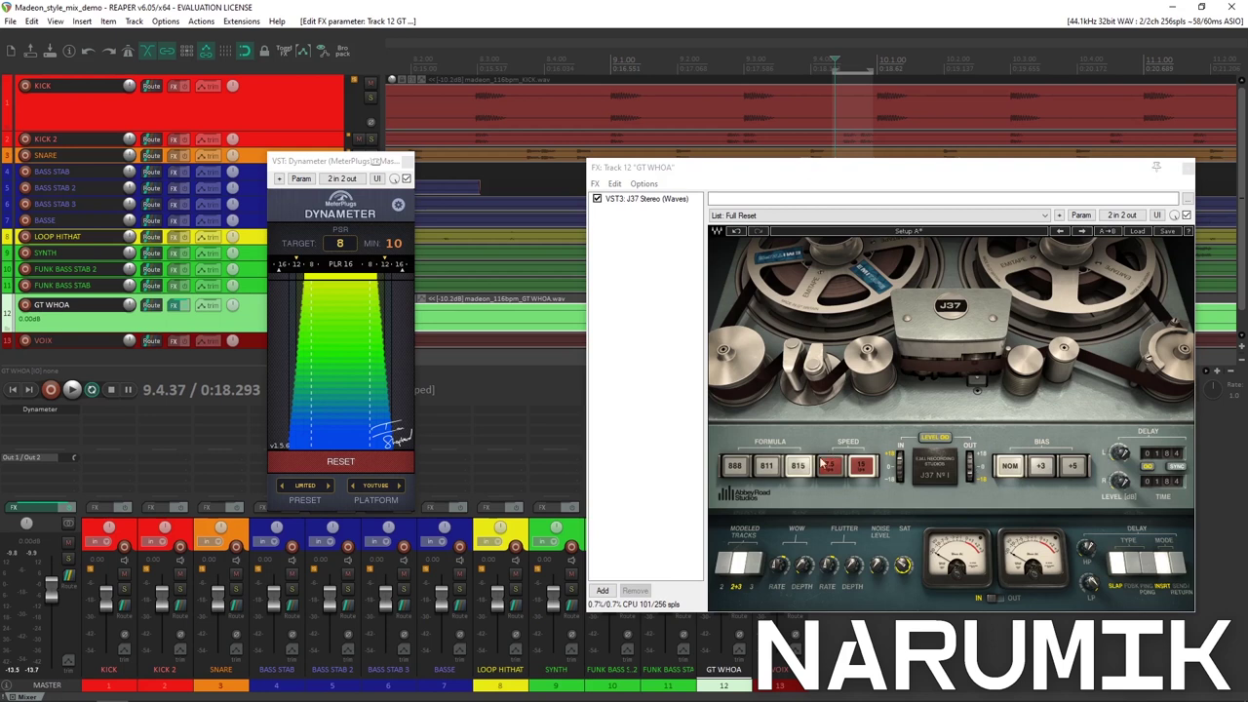
Try the J37's 811 and 888 tape formulas while playing the looped guitar hit.
{"action": "left_click", "coordinate": [770, 470]}
{"action": "left_click", "coordinate": [739, 471]}
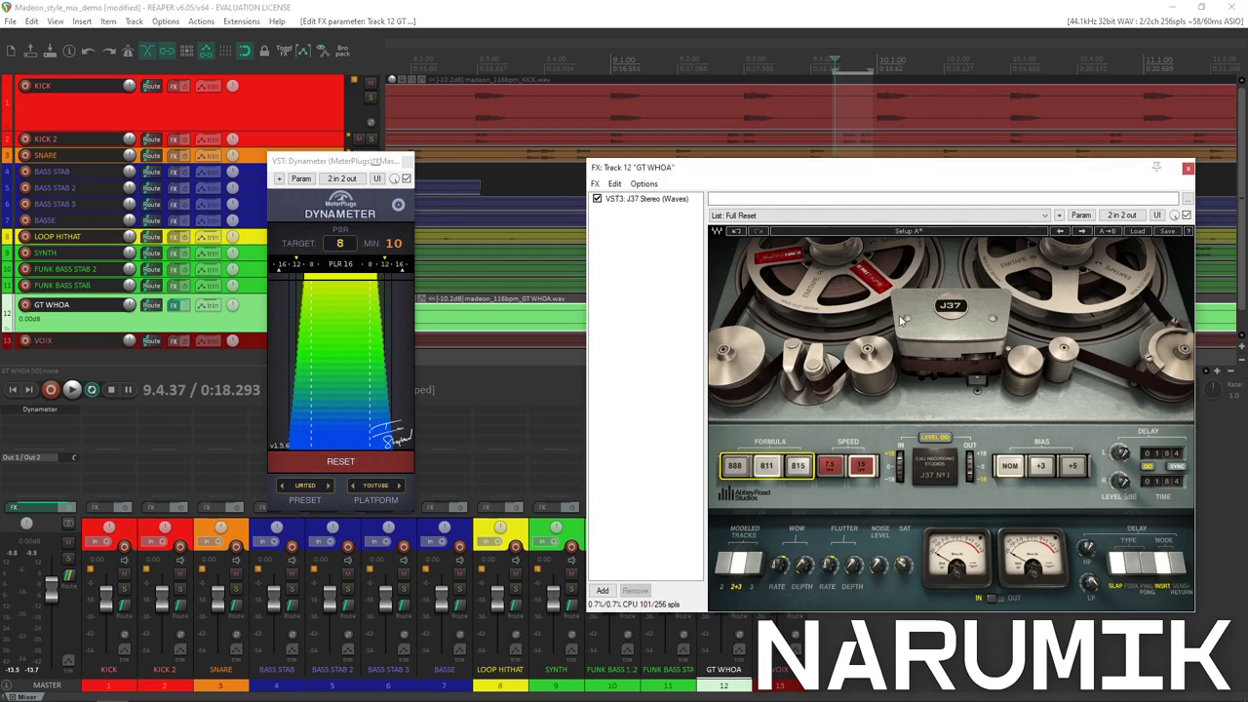
{"action": "key", "text": "space"}
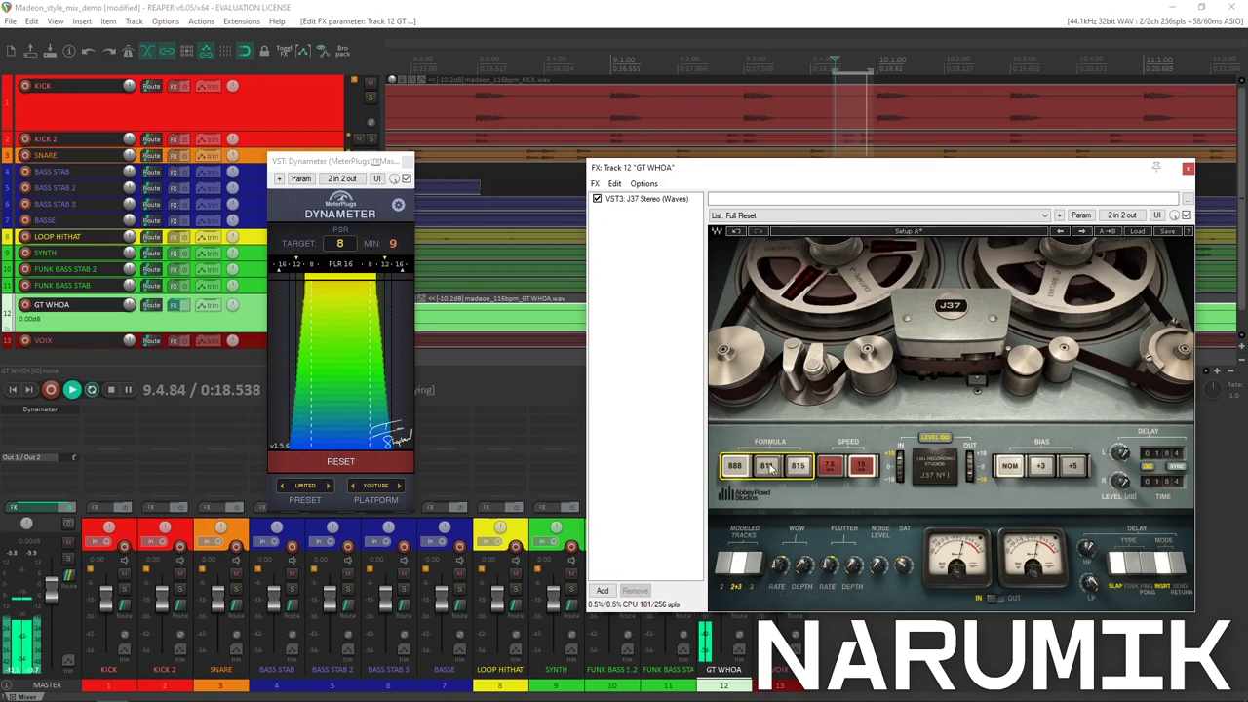
{"action": "left_click", "coordinate": [769, 468]}
{"action": "key", "text": "space"}
Try the J37's +3 and +5 bias settings on the looped guitar hit.
{"action": "left_click", "coordinate": [1042, 470]}
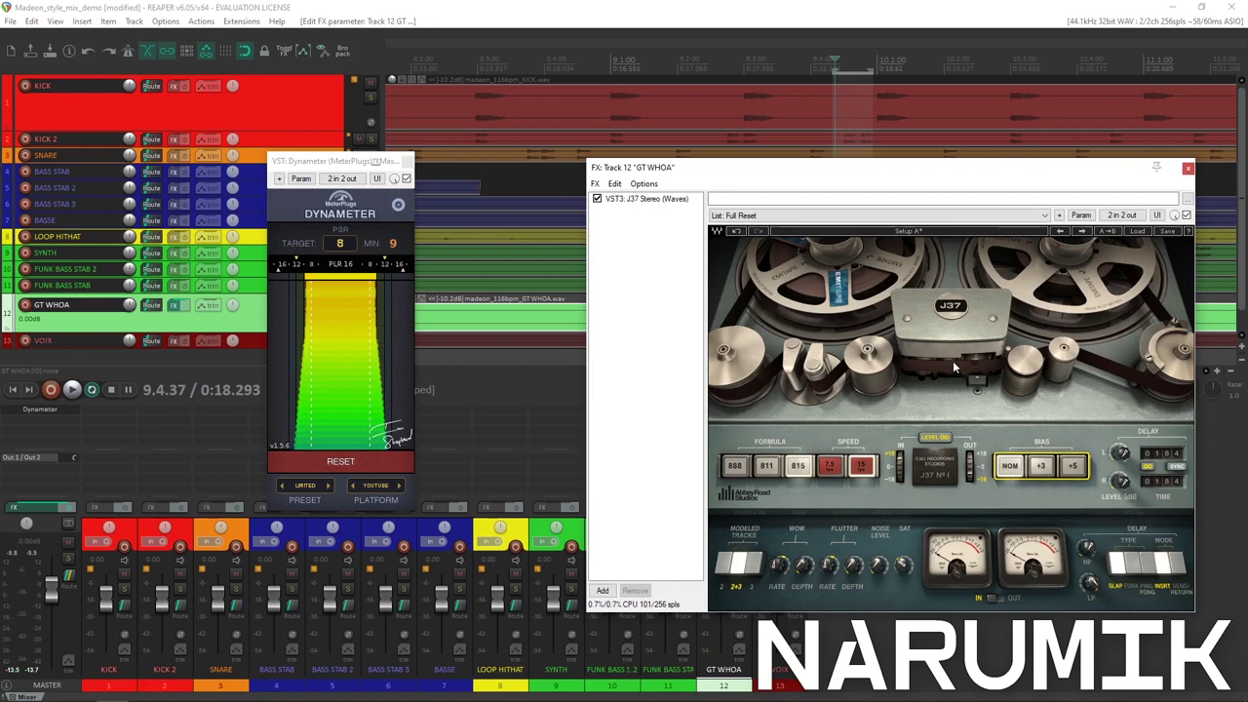
{"action": "left_click", "coordinate": [1075, 467]}
{"action": "left_click", "coordinate": [1041, 470]}
{"action": "key", "text": "space"}
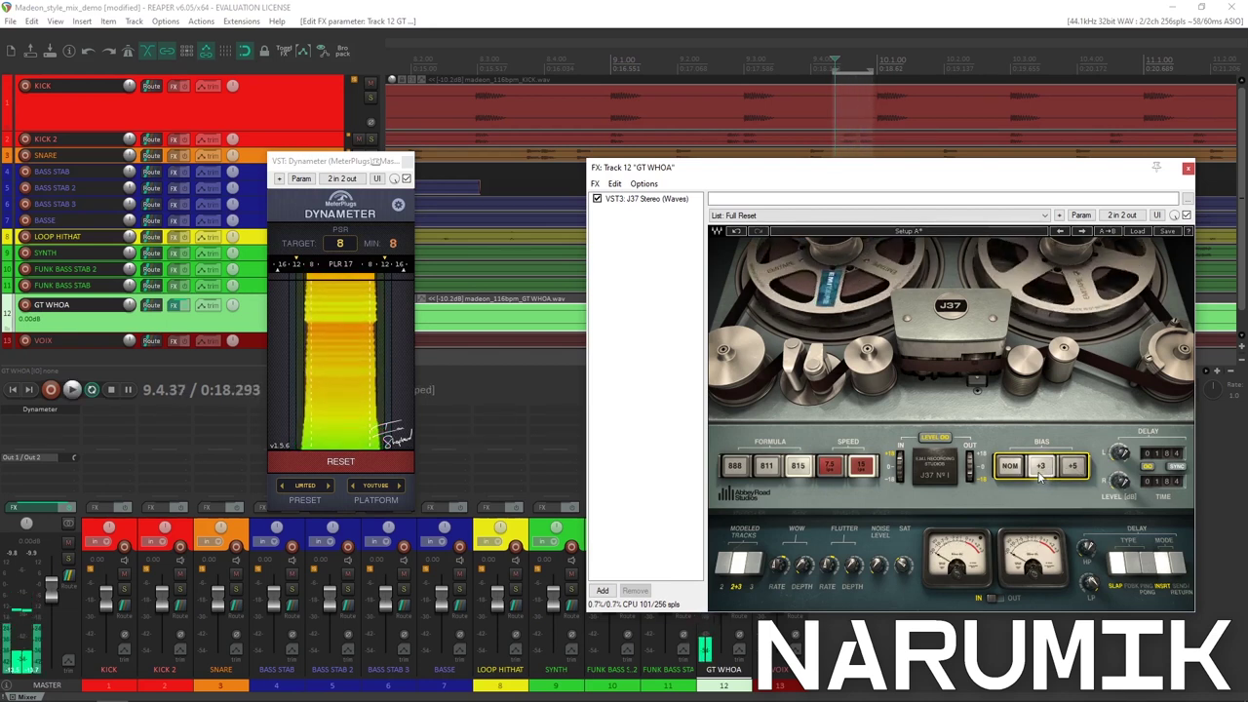
{"action": "left_click", "coordinate": [631, 6]}
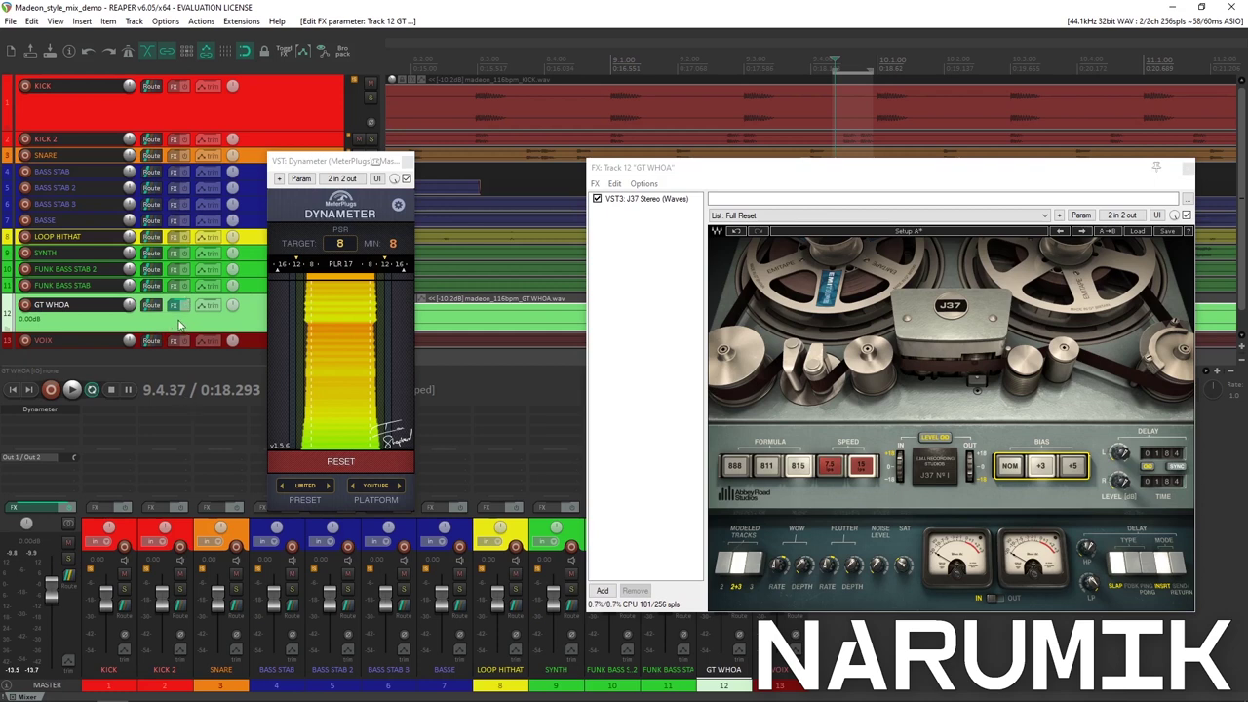
Place the edit cursor at the start of the looped time selection, at 9.4.33.
{"action": "scroll", "coordinate": [503, 108], "scroll_direction": "down", "scroll_amount": 3}
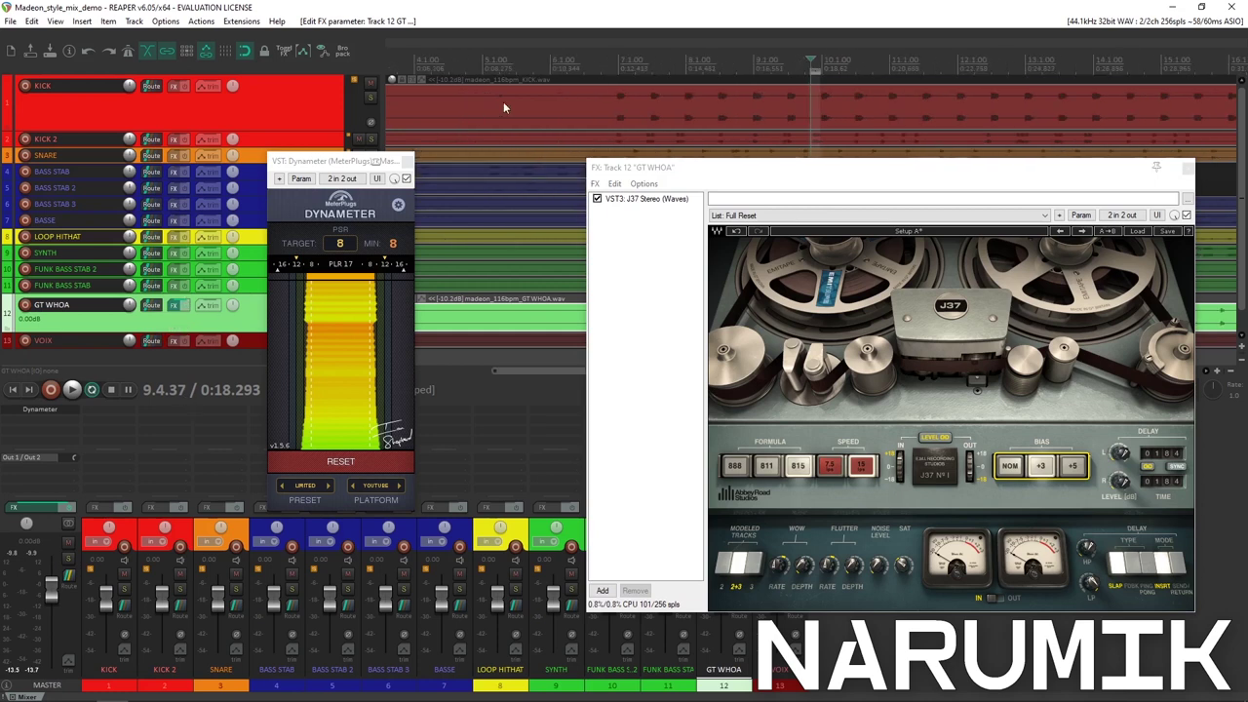
{"action": "scroll", "coordinate": [504, 101], "scroll_direction": "down", "scroll_amount": 2}
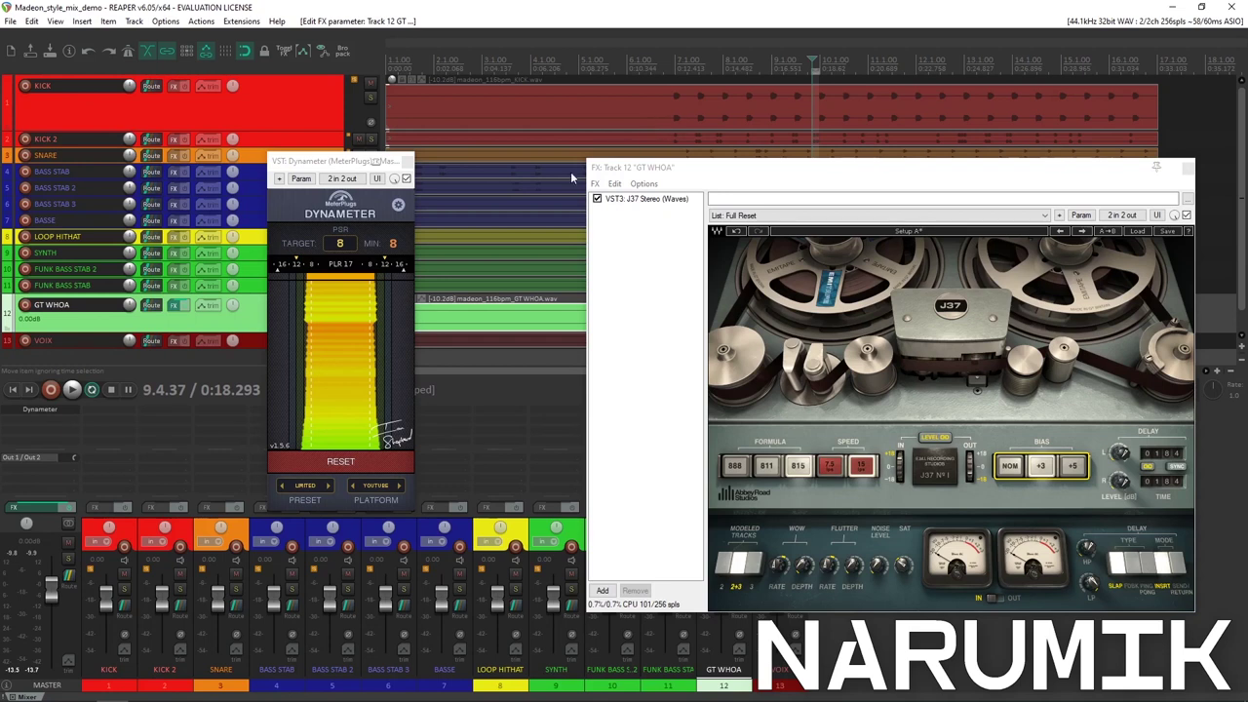
{"action": "scroll", "coordinate": [708, 90], "scroll_direction": "up", "scroll_amount": 1}
{"action": "scroll", "coordinate": [714, 89], "scroll_direction": "up", "scroll_amount": 5}
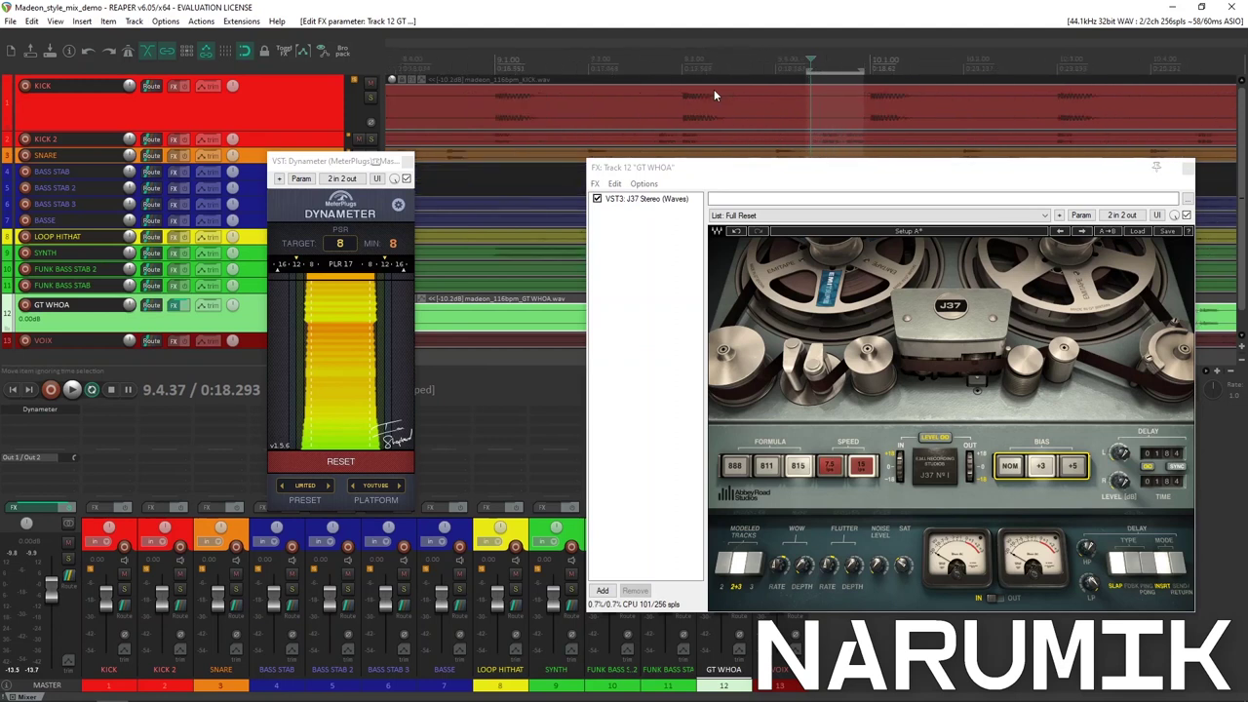
{"action": "scroll", "coordinate": [714, 89], "scroll_direction": "down", "scroll_amount": 3}
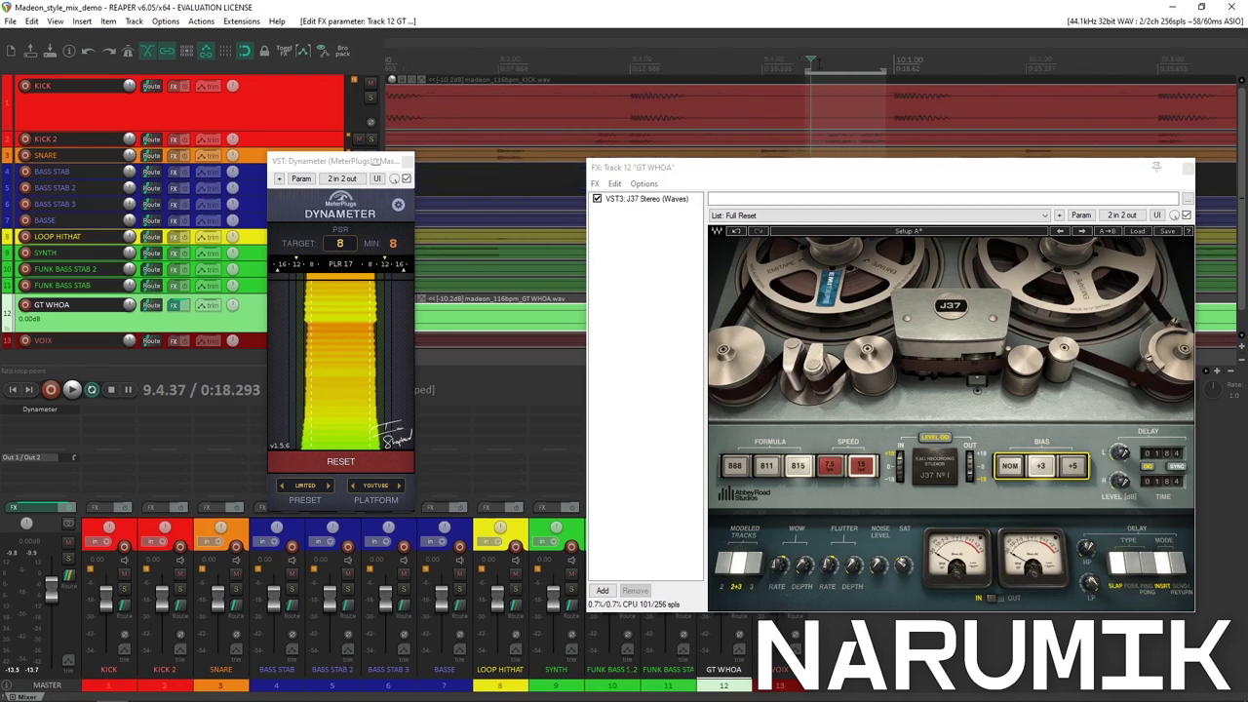
{"action": "scroll", "coordinate": [789, 88], "scroll_direction": "up", "scroll_amount": 10}
{"action": "left_click", "coordinate": [790, 71]}
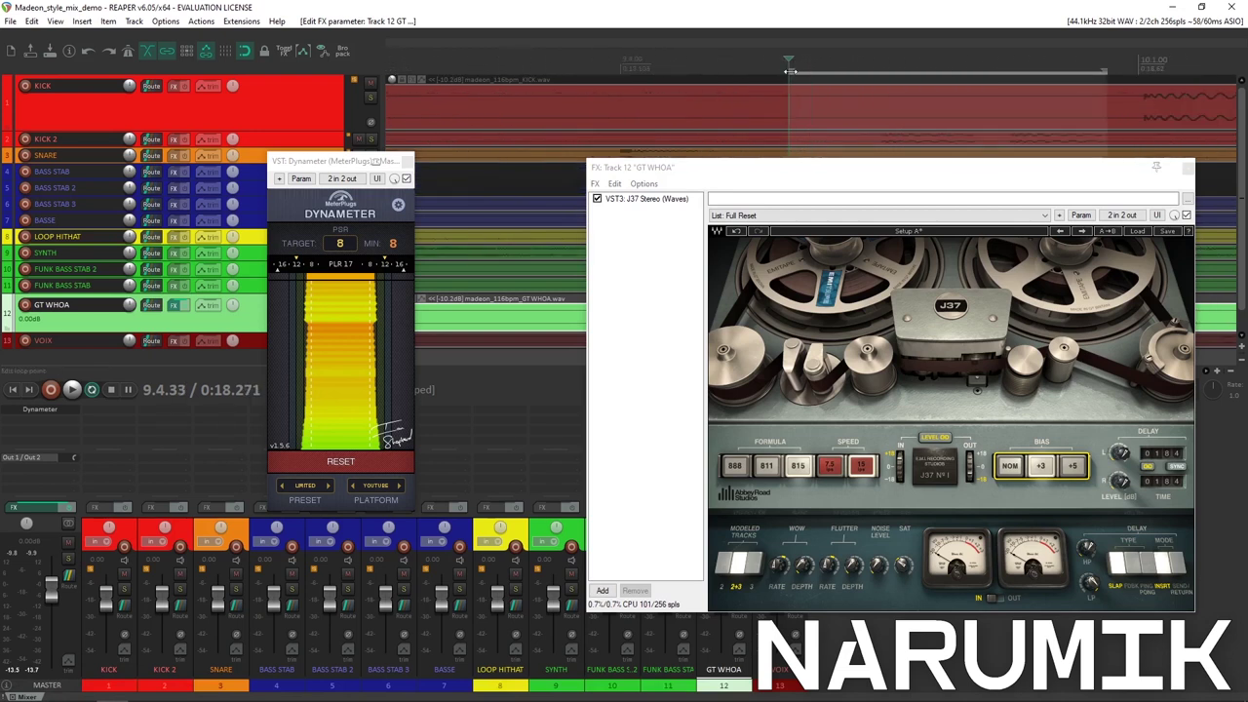
With the J37's bias on NOM, compare formulas 888, 811 and 815 on the looped guitar hit, ending on 815.
{"action": "left_click", "coordinate": [1043, 466]}
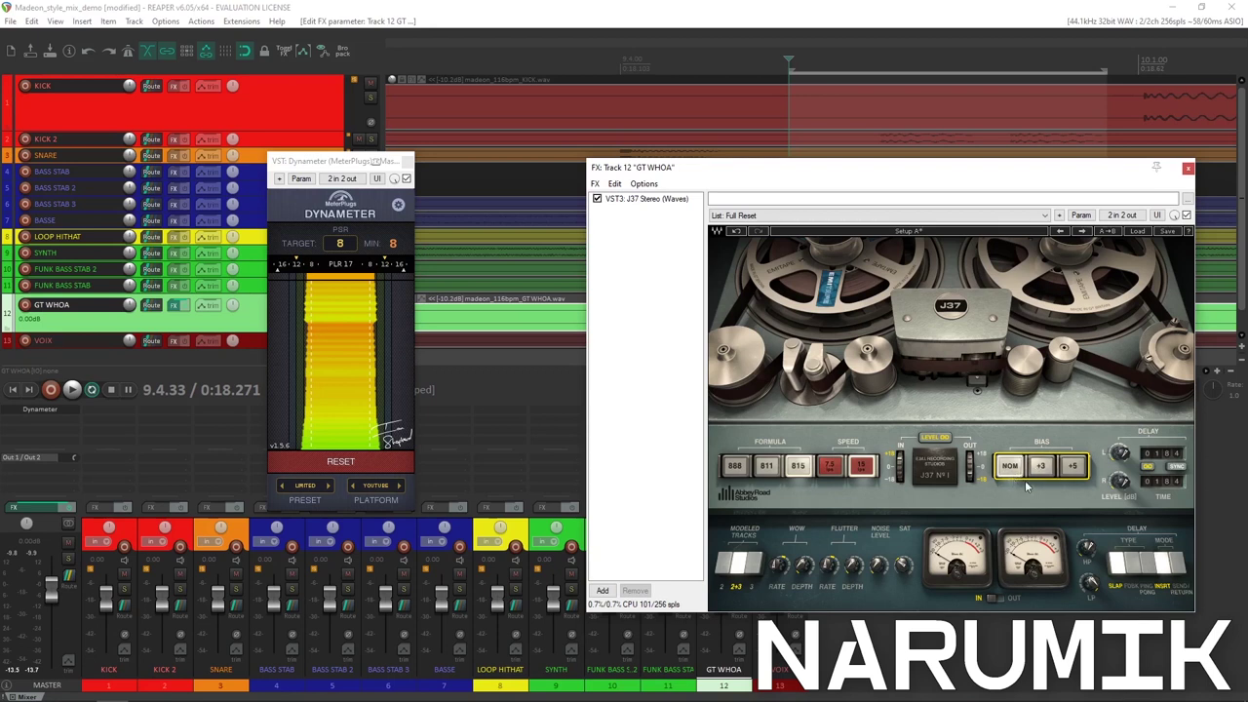
{"action": "key", "text": "minus"}
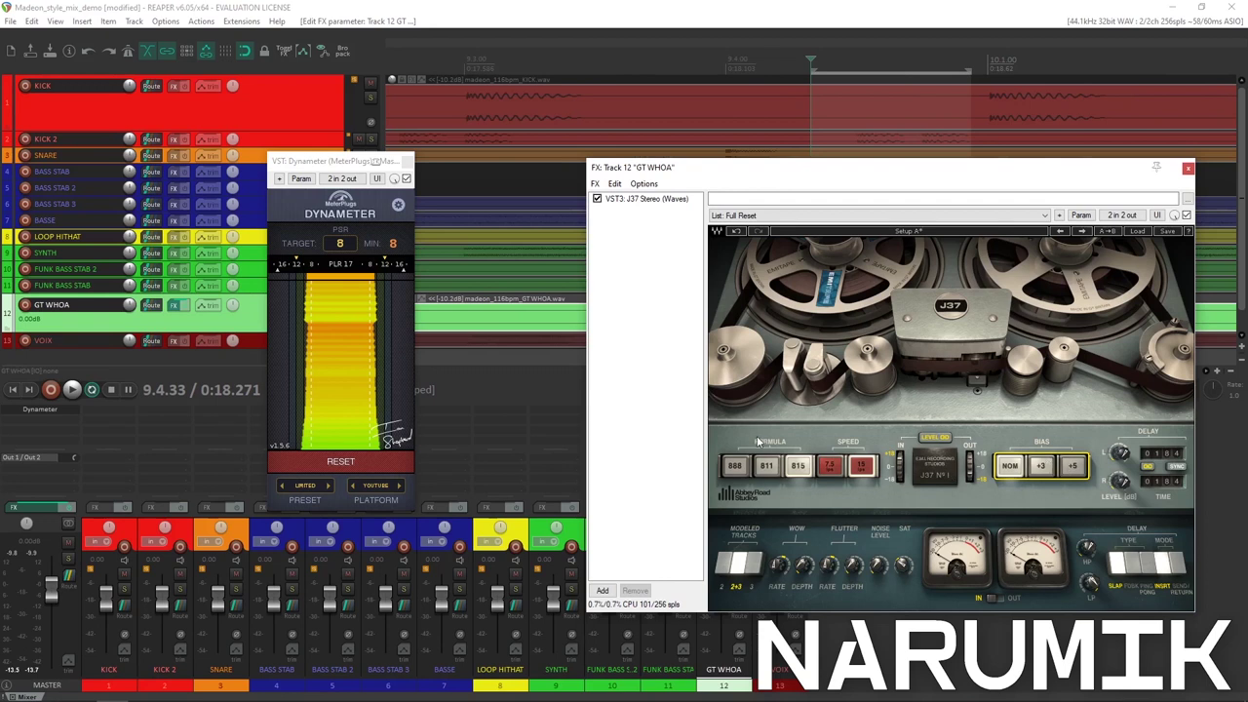
{"action": "left_click", "coordinate": [589, 6]}
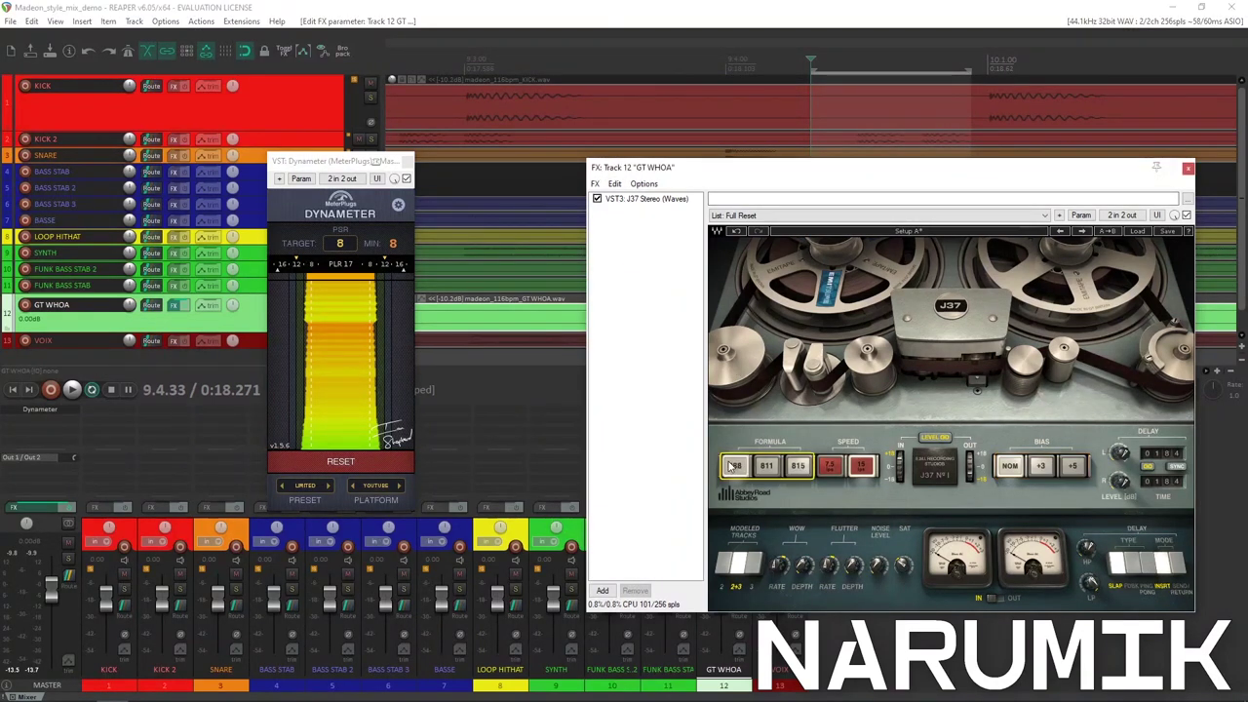
{"action": "key", "text": "space"}
{"action": "key", "text": "space"}
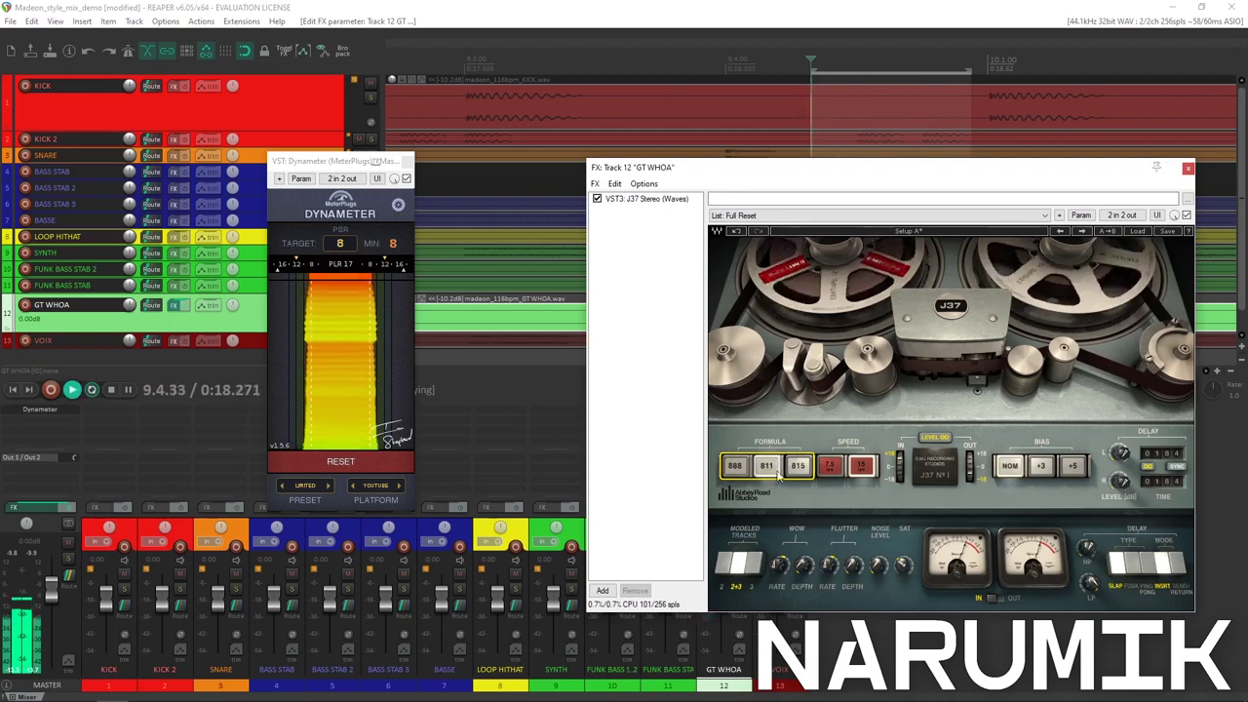
{"action": "key", "text": "space"}
{"action": "key", "text": "space"}
{"action": "key", "text": "space"}
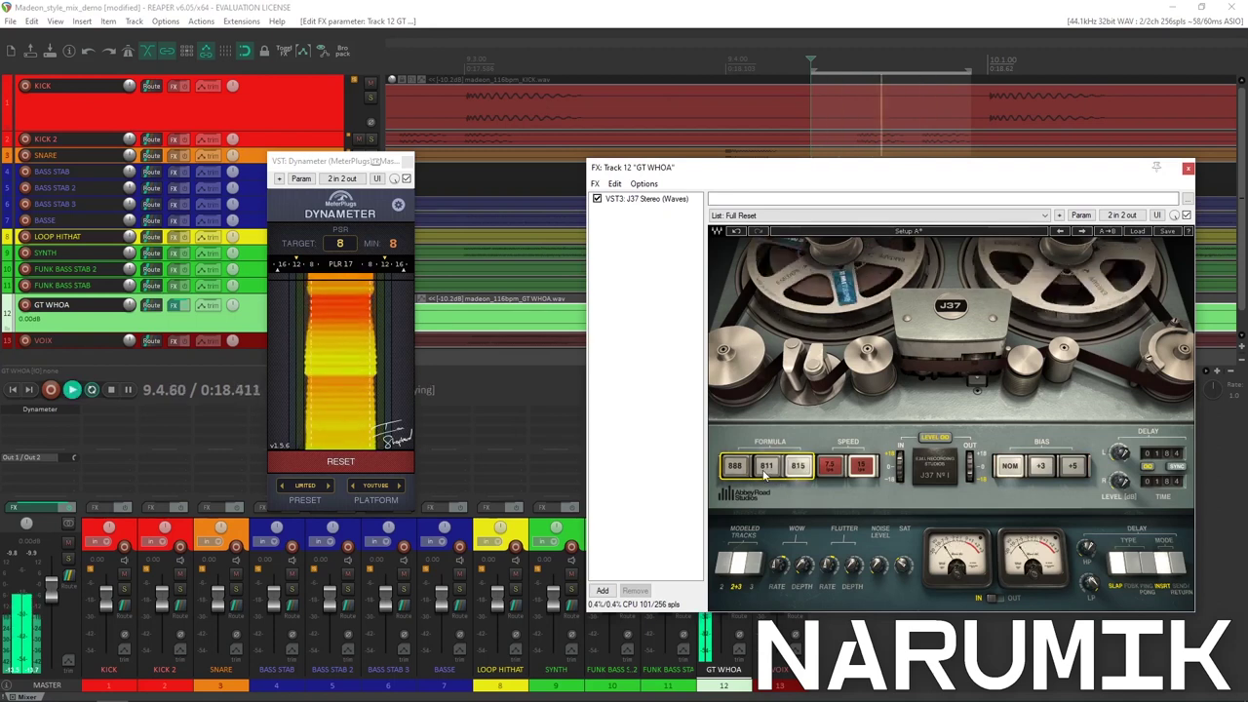
{"action": "key", "text": "space"}
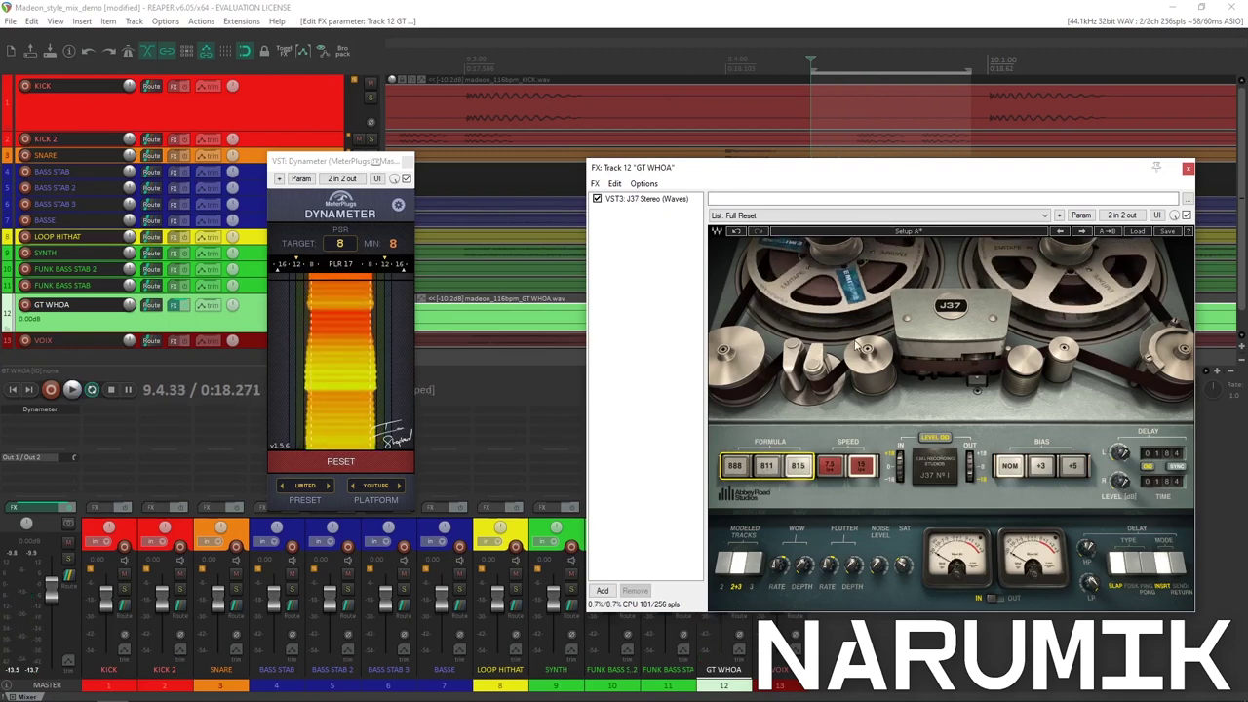
Set the J37's bias to +3 and audition the looped guitar hit.
{"action": "left_click", "coordinate": [1041, 468]}
{"action": "key", "text": "space"}
{"action": "key", "text": "space"}
{"action": "key", "text": "space"}
{"action": "key", "text": "space"}
{"action": "key", "text": "space"}
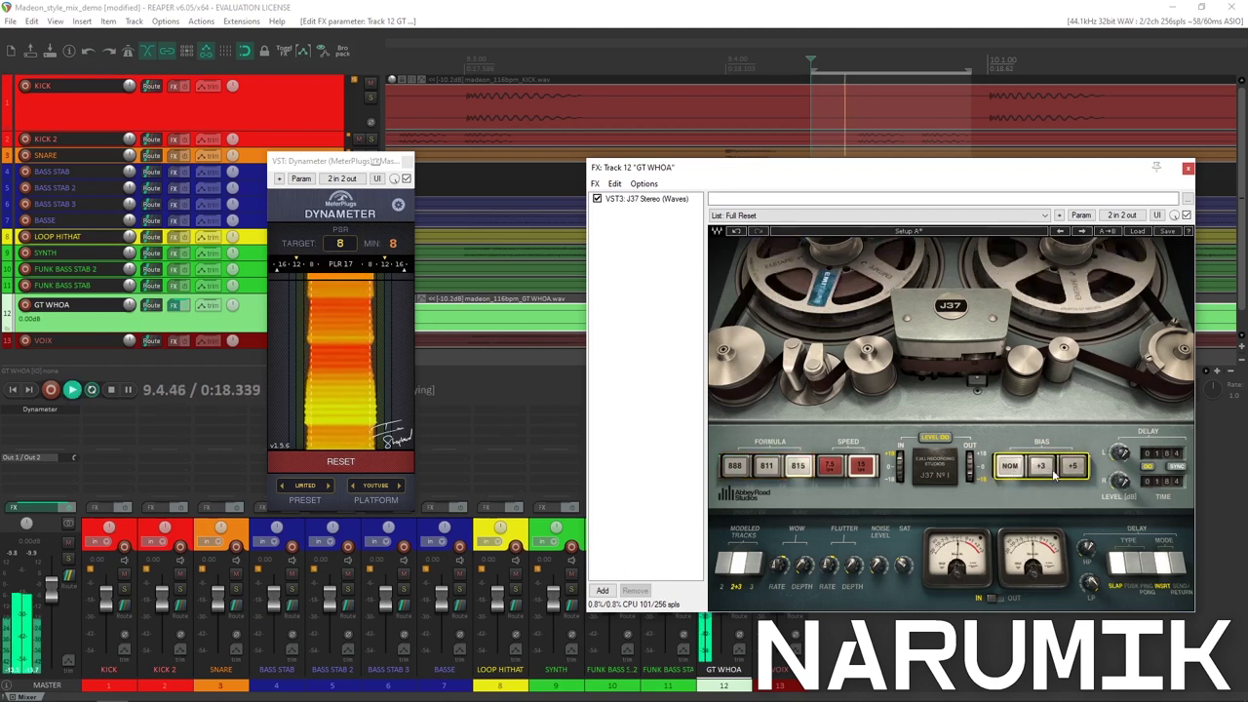
{"action": "key", "text": "space"}
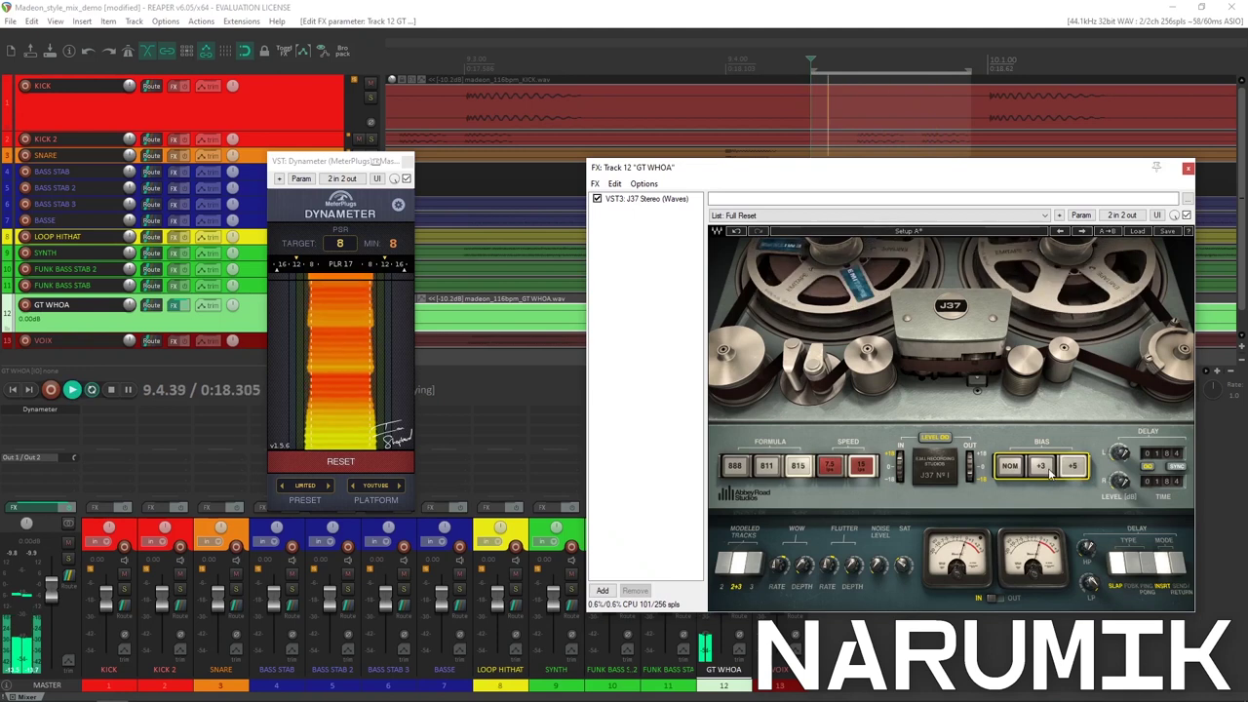
Compare the J37's NOM and +3 bias settings while playing the looped guitar hit.
{"action": "left_click", "coordinate": [1009, 467]}
{"action": "key", "text": "space"}
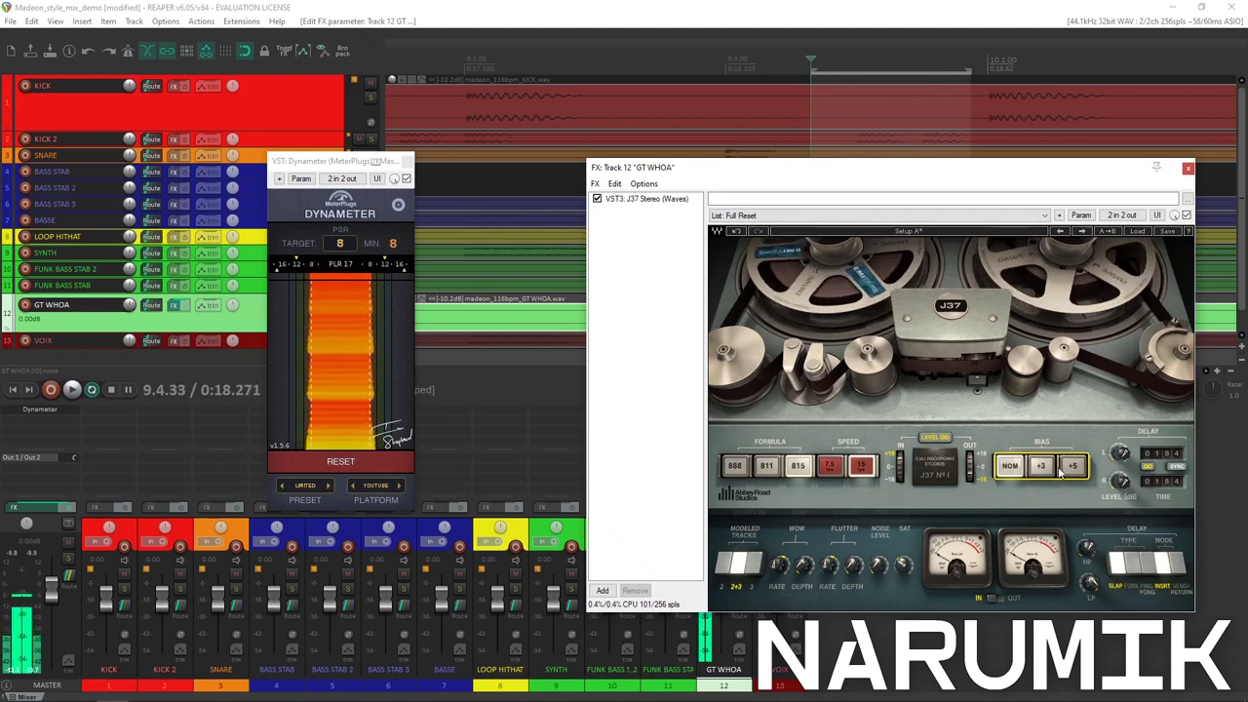
{"action": "left_click", "coordinate": [1044, 467]}
{"action": "key", "text": "space"}
{"action": "key", "text": "space"}
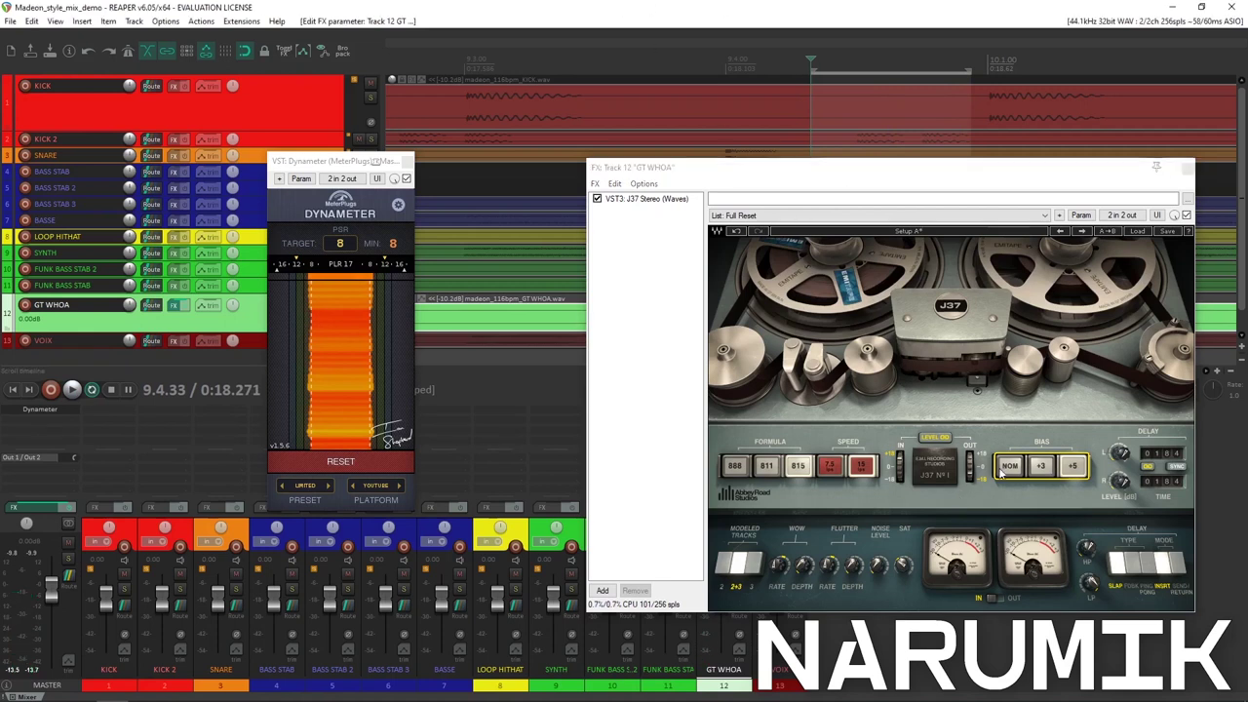
Bypass the J37 on GT WHOA and adjust its output level with the input/output level link off.
{"action": "left_click", "coordinate": [160, 113]}
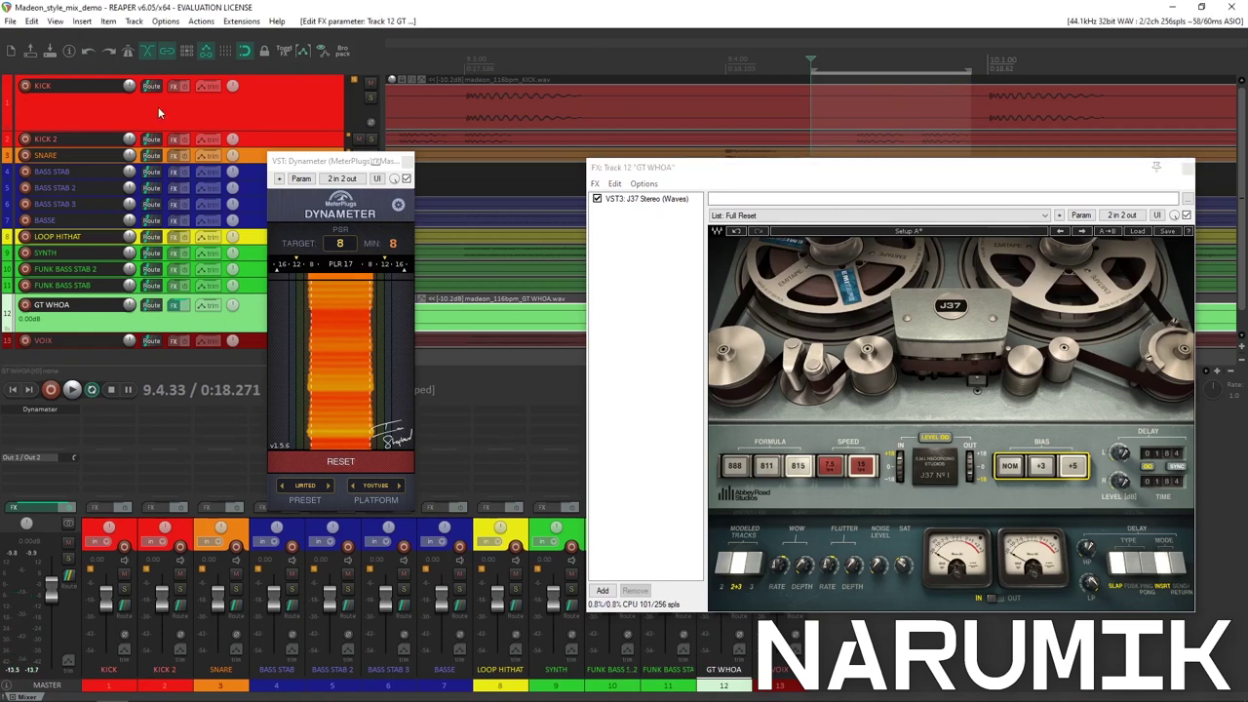
{"action": "left_click", "coordinate": [991, 599]}
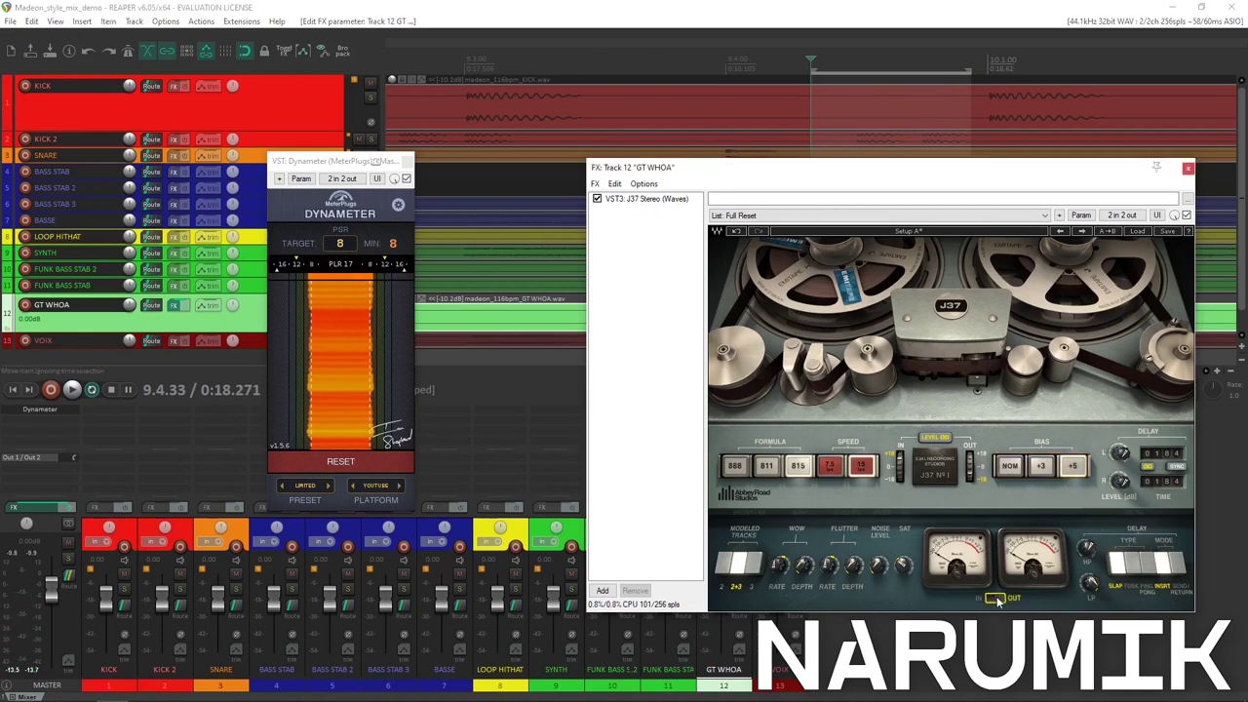
{"action": "left_click", "coordinate": [936, 440]}
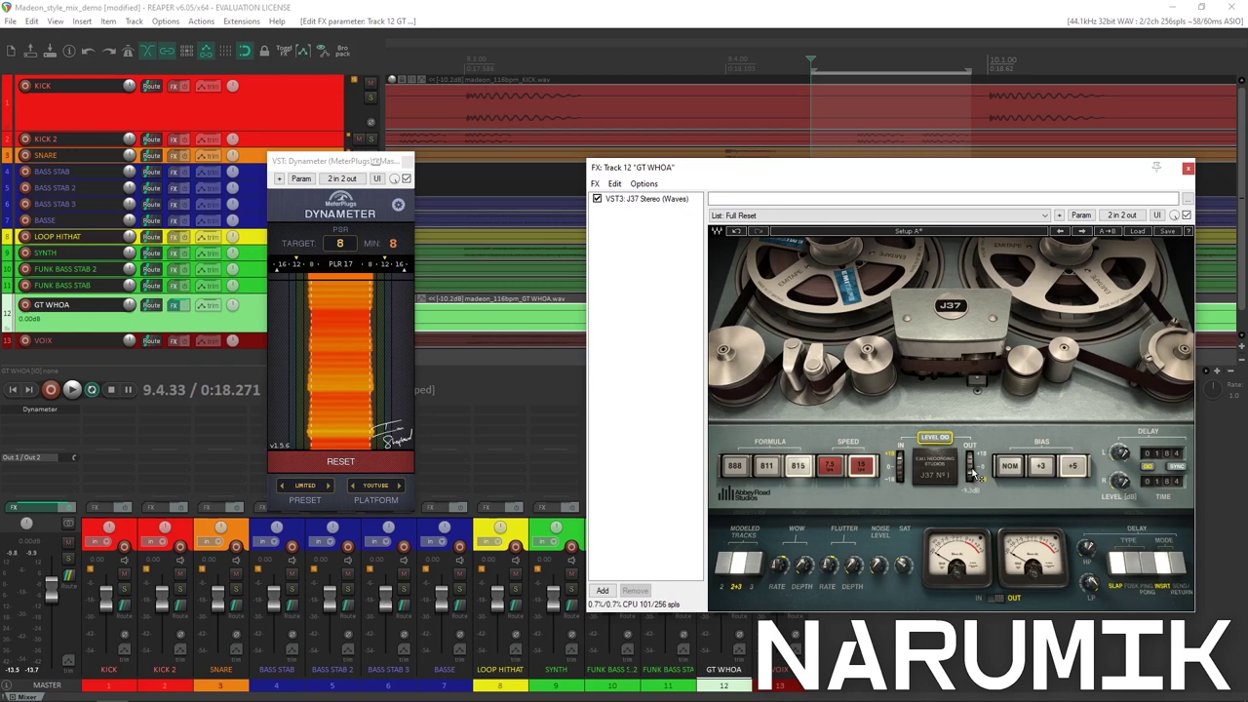
{"action": "left_click", "coordinate": [725, 6]}
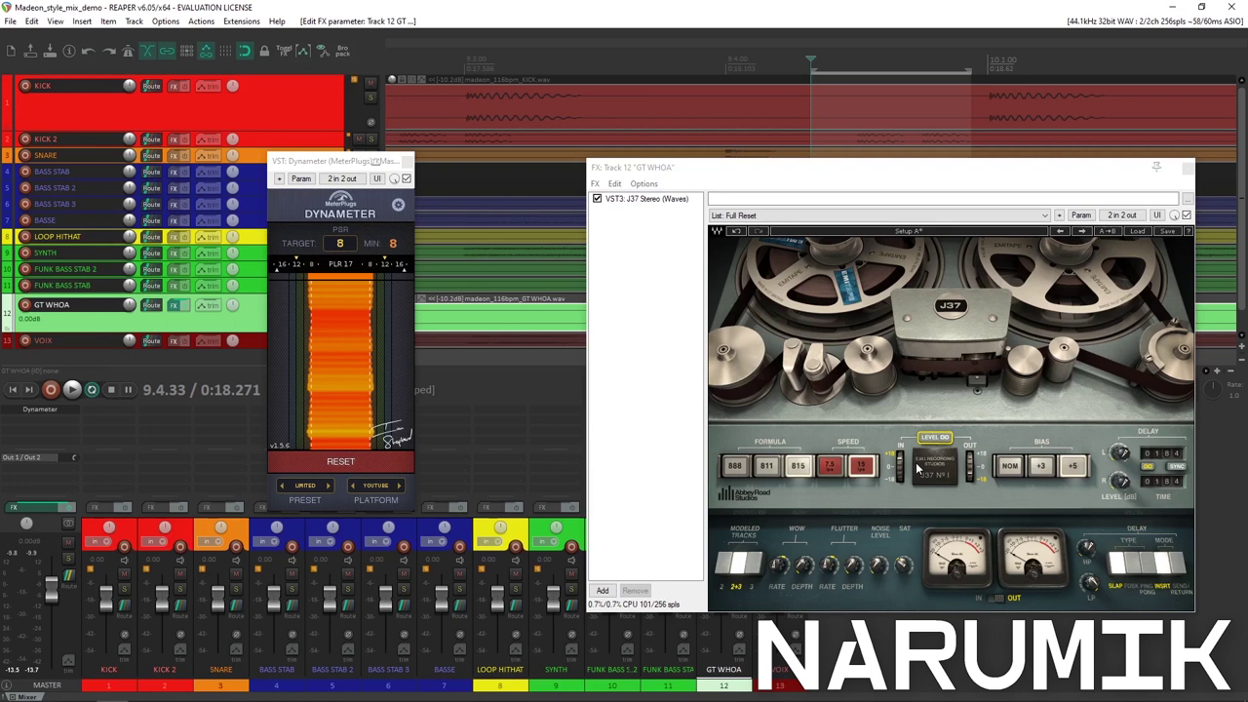
{"action": "left_click", "coordinate": [969, 485]}
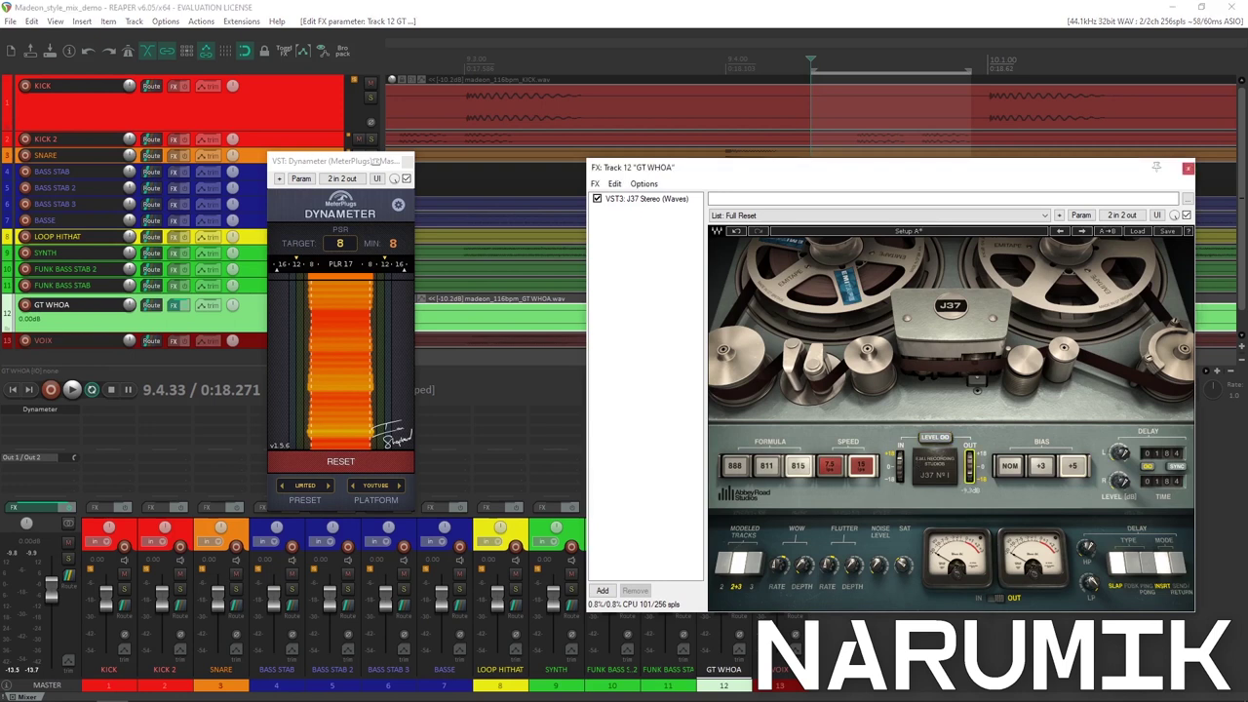
Toggle the J37 between IN and OUT several times, leaving it on OUT.
{"action": "left_click", "coordinate": [992, 599]}
{"action": "left_click", "coordinate": [992, 599]}
{"action": "left_click", "coordinate": [993, 599]}
{"action": "left_click", "coordinate": [994, 598]}
{"action": "left_click", "coordinate": [995, 599]}
{"action": "left_click", "coordinate": [995, 599]}
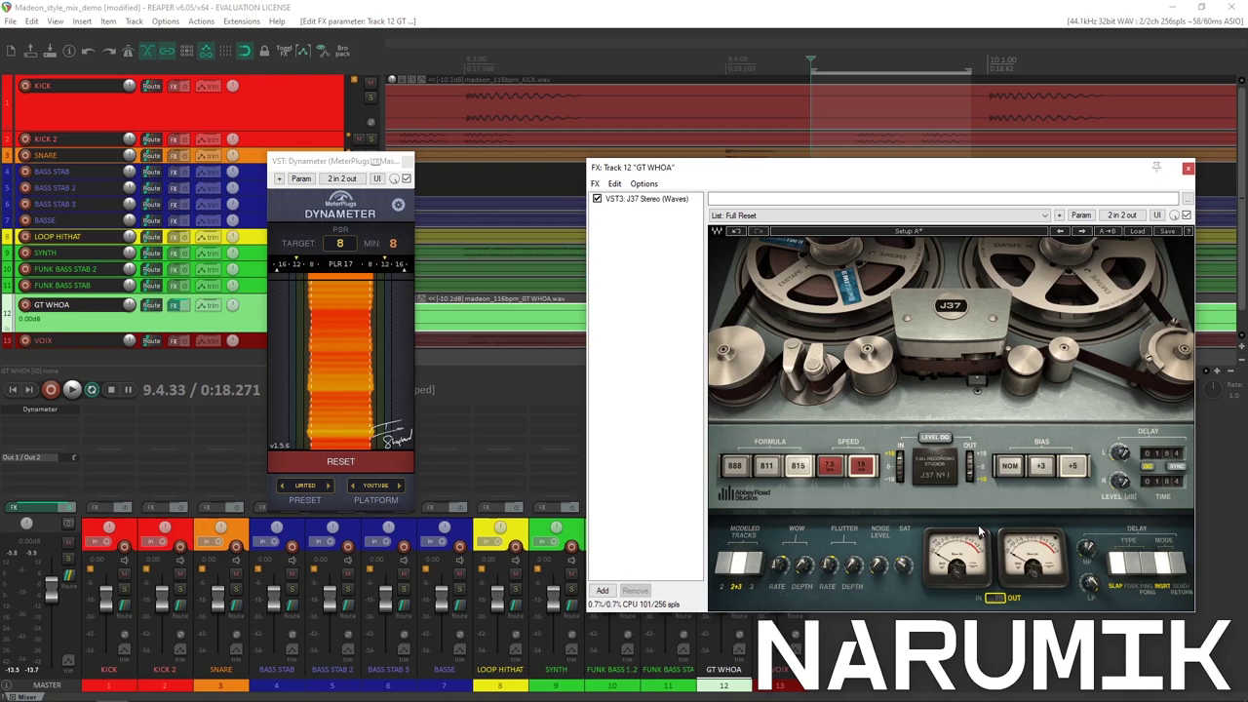
Readjust the J37's output level and play the looped guitar hit.
{"action": "left_click", "coordinate": [970, 478]}
{"action": "key", "text": "space"}
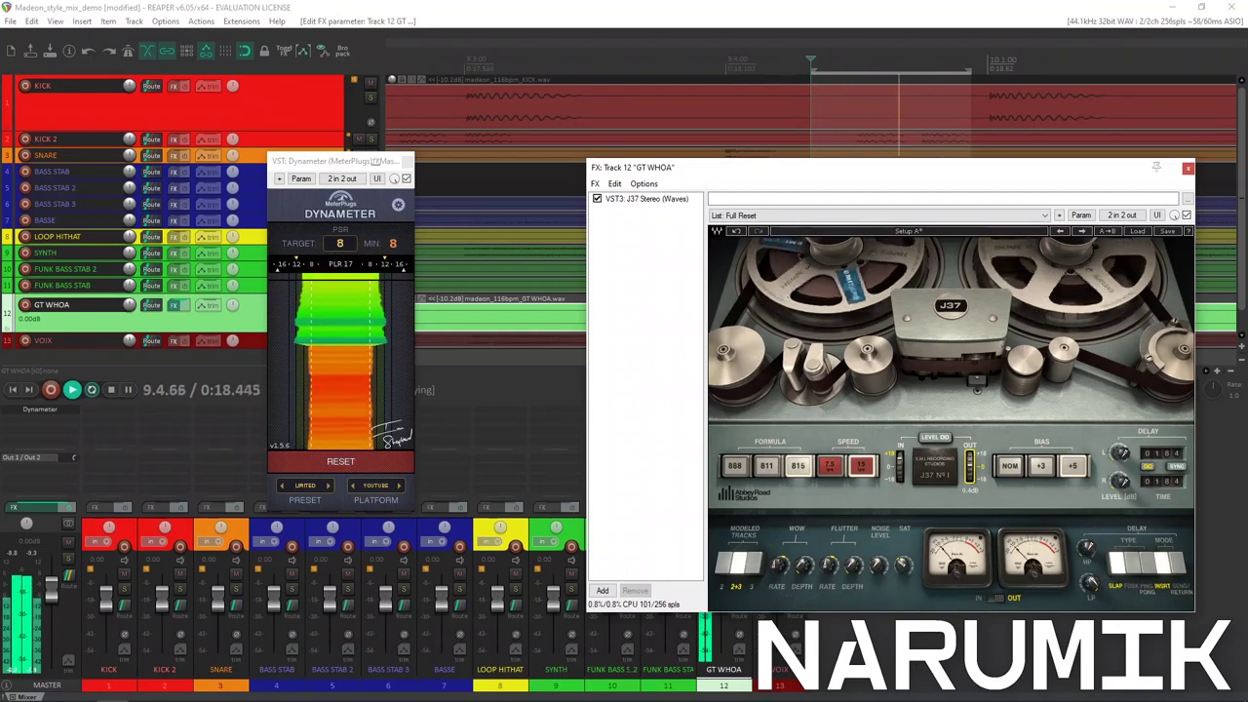
{"action": "key", "text": "space"}
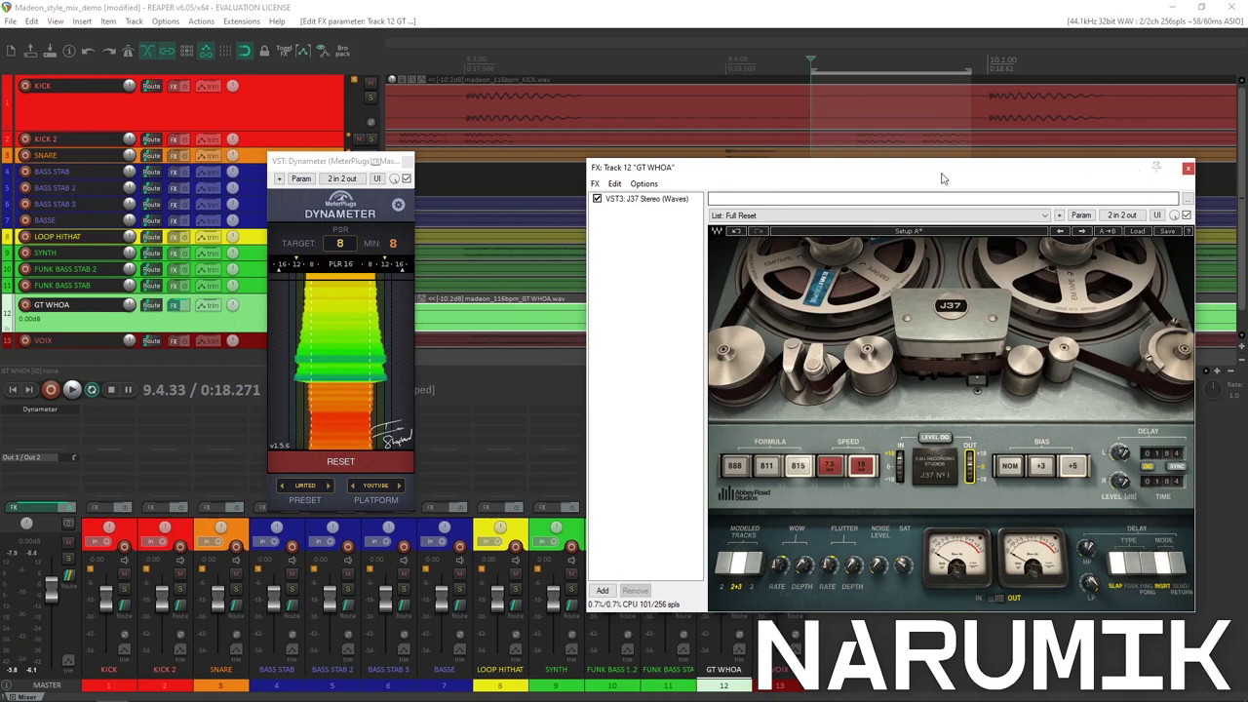
{"action": "left_click", "coordinate": [698, 6]}
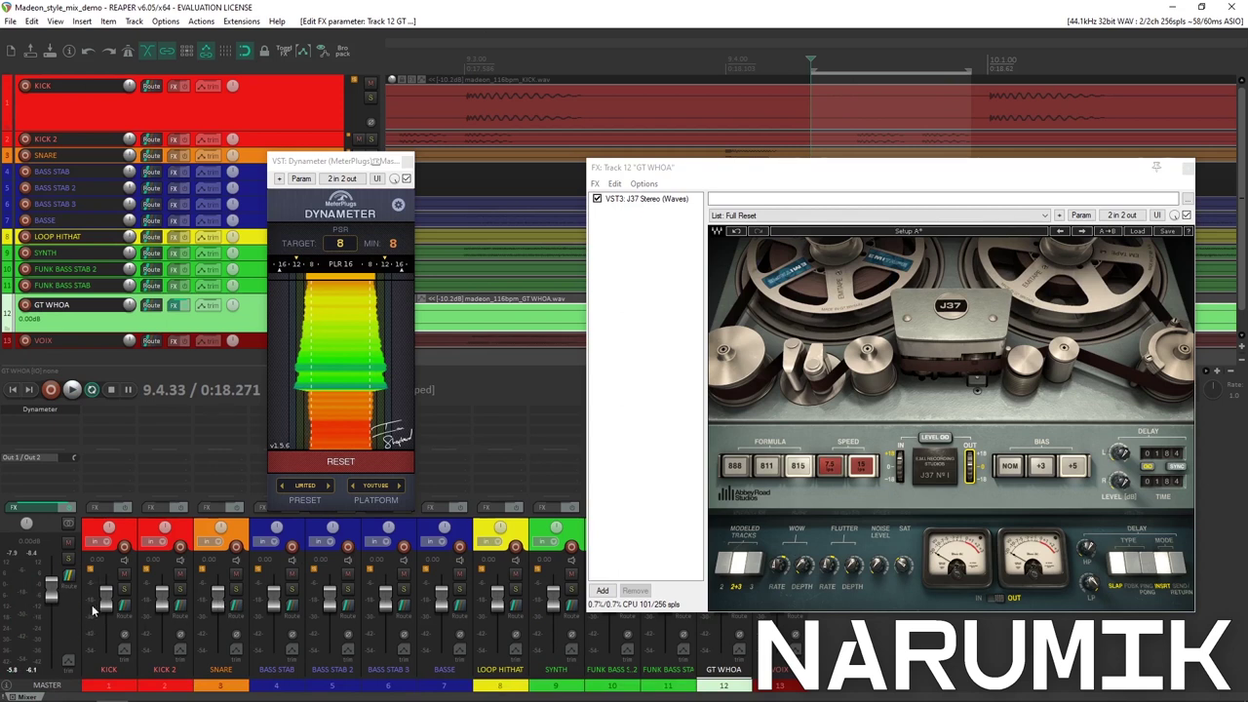
Clear the master peak readings and move the GT WHOA effects window clear of its mixer channel.
{"action": "left_click", "coordinate": [17, 559]}
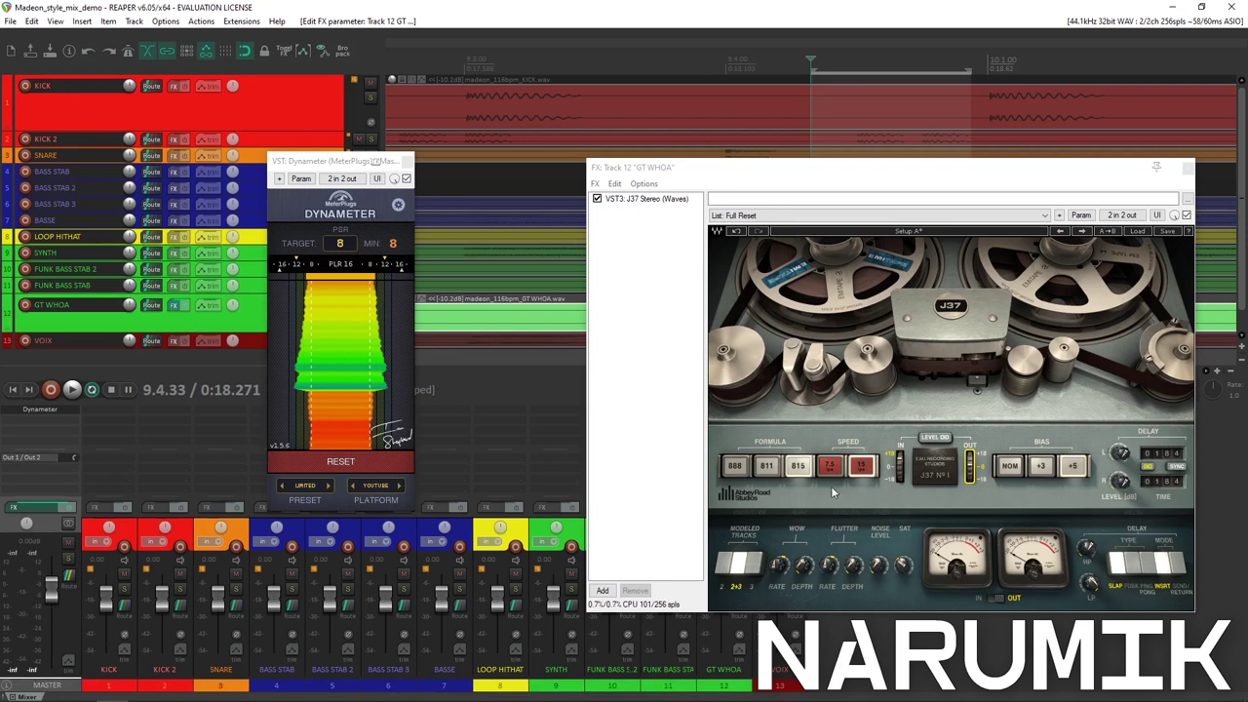
{"action": "left_click_drag", "start_coordinate": [926, 167], "coordinate": [913, 120]}
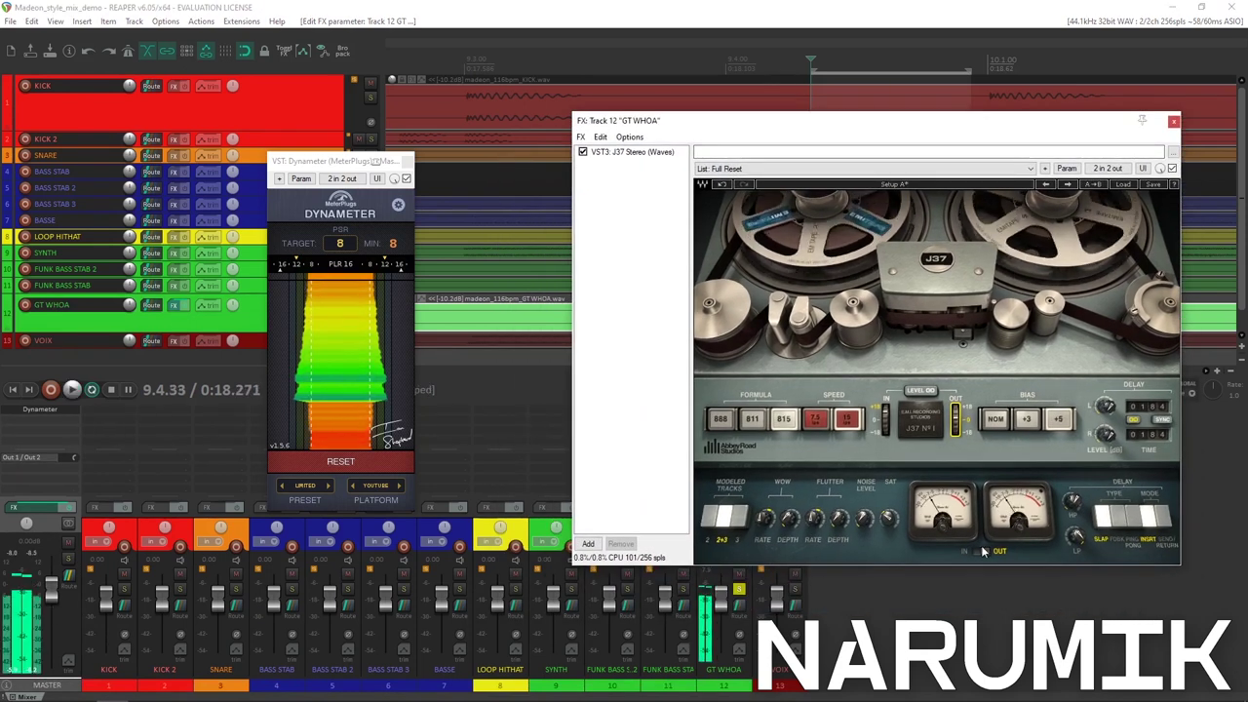
{"action": "left_click", "coordinate": [929, 6]}
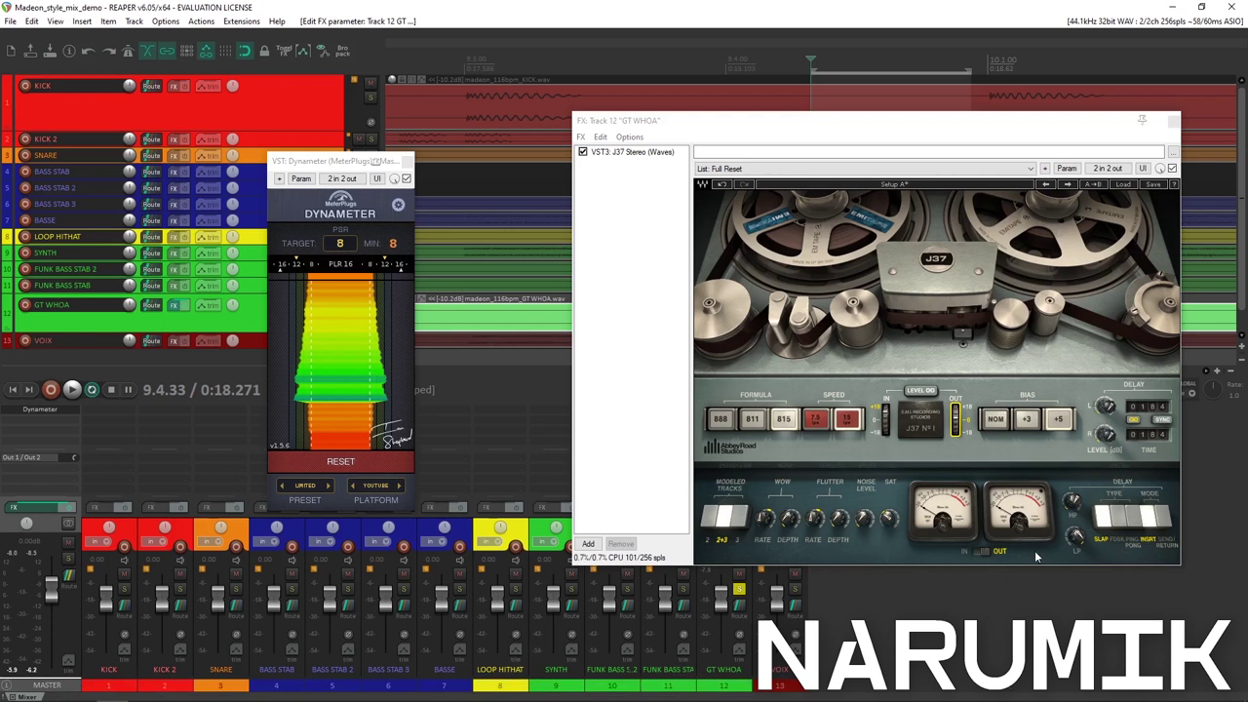
{"action": "left_click_drag", "start_coordinate": [878, 123], "coordinate": [827, 142]}
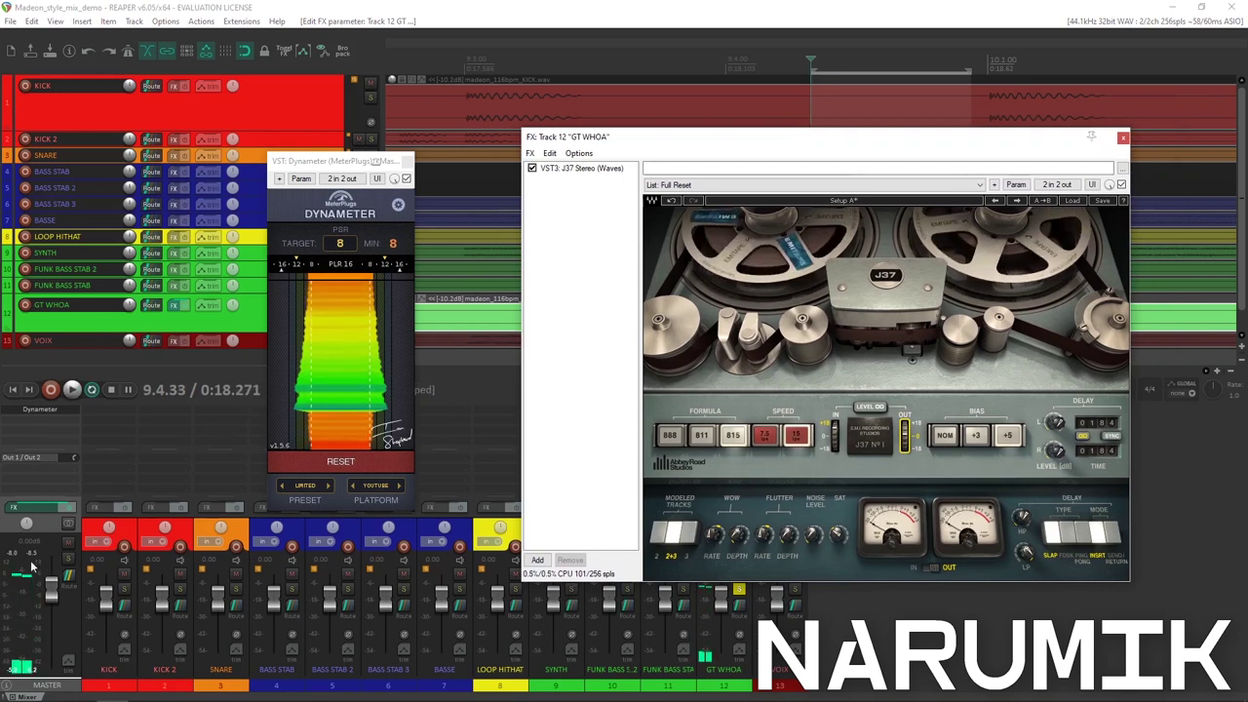
{"action": "left_click_drag", "start_coordinate": [653, 132], "coordinate": [634, 30]}
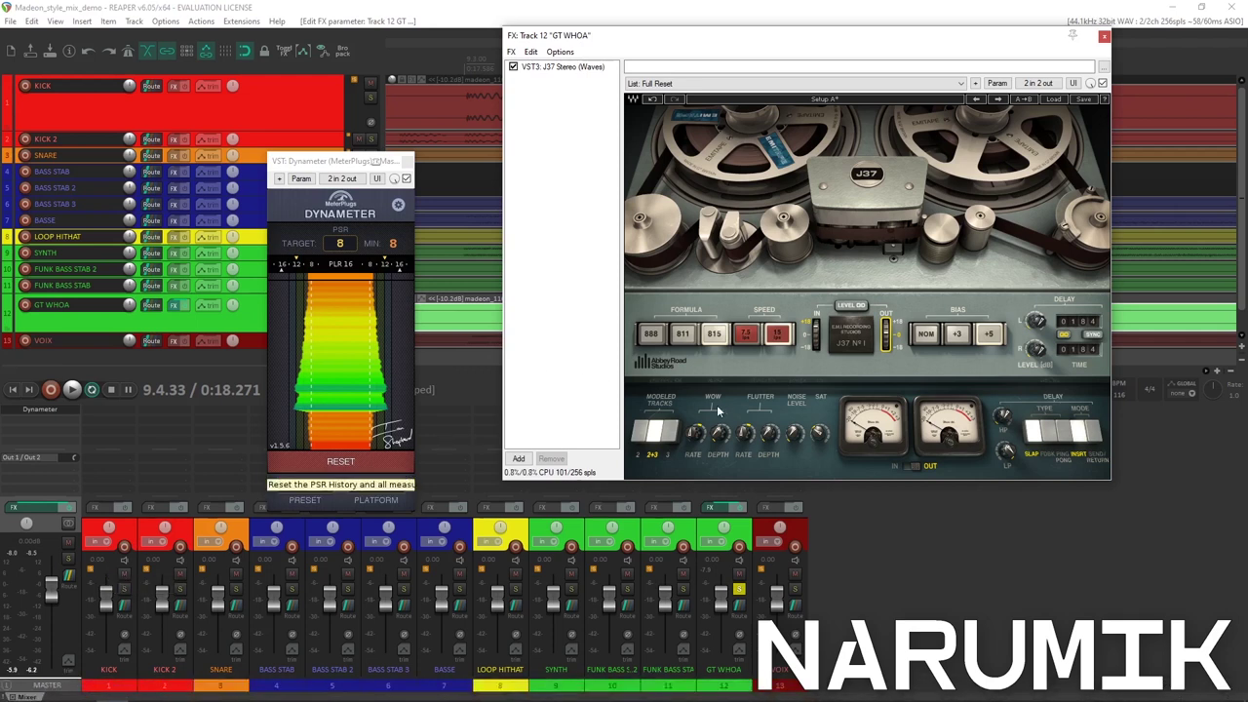
Close the GT WHOA effects window and move the Dynameter window down over the mixer, off the arrangement.
{"action": "left_click", "coordinate": [419, 7]}
{"action": "left_click_drag", "start_coordinate": [624, 37], "coordinate": [580, 187]}
{"action": "left_click", "coordinate": [1061, 187]}
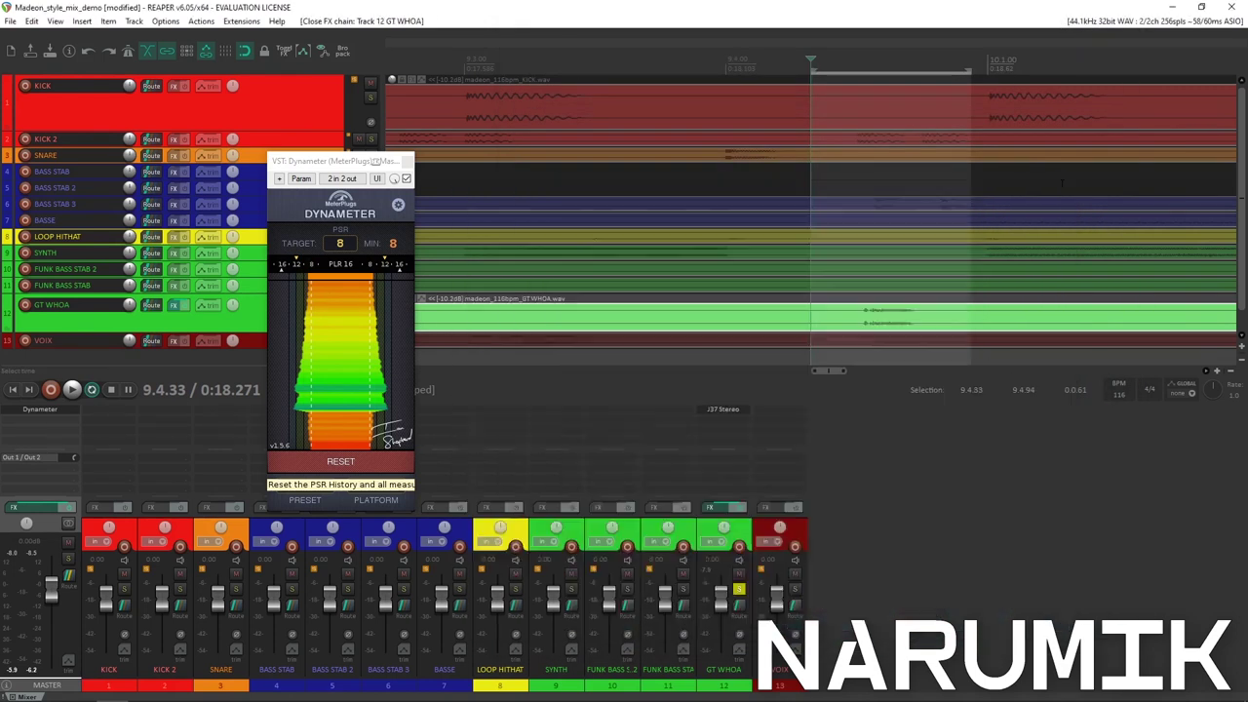
{"action": "scroll", "coordinate": [780, 256], "scroll_direction": "down", "scroll_amount": 2}
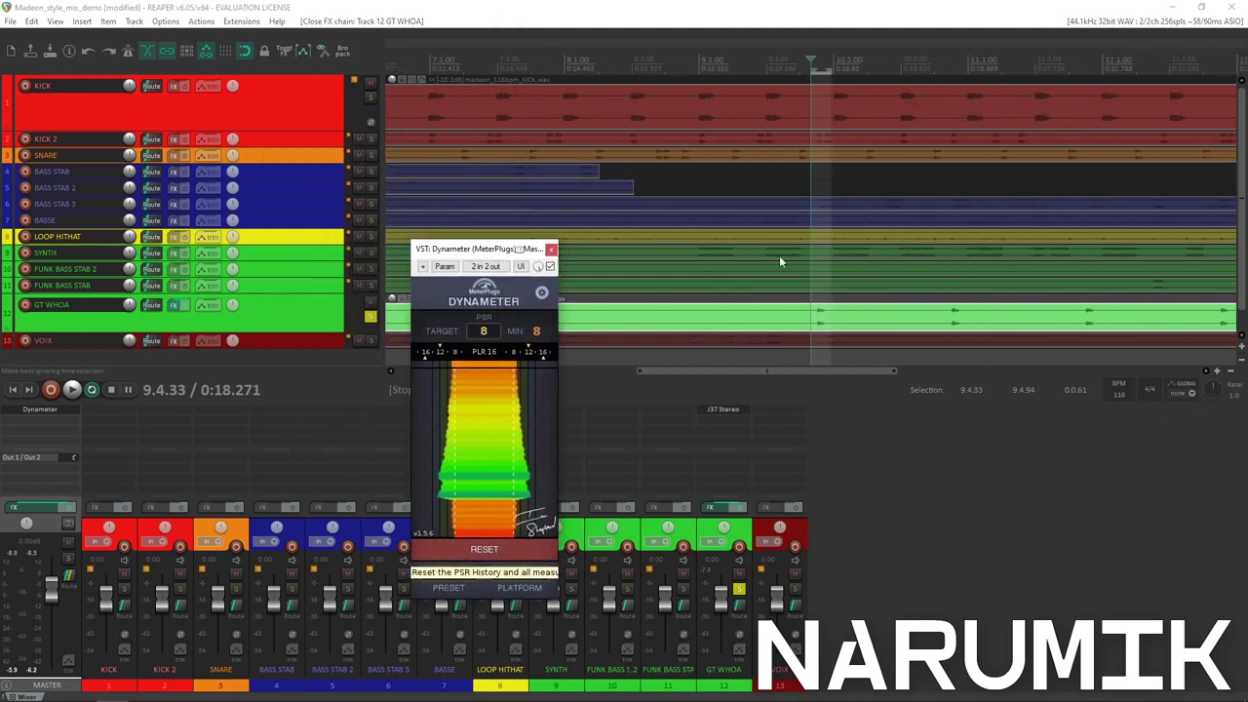
{"action": "left_click_drag", "start_coordinate": [493, 251], "coordinate": [419, 408]}
{"action": "scroll", "coordinate": [530, 301], "scroll_direction": "down", "scroll_amount": 3}
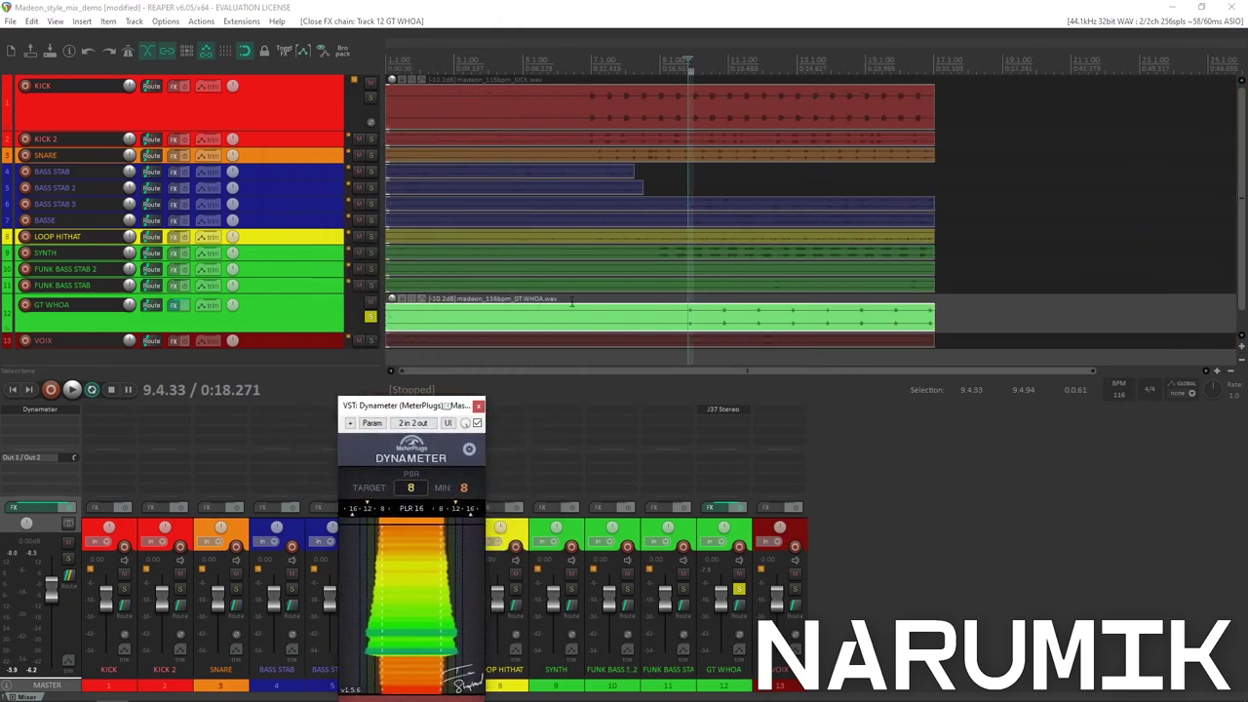
Unsolo the GT WHOA track and increase the height of the VOIX track.
{"action": "left_click", "coordinate": [370, 316]}
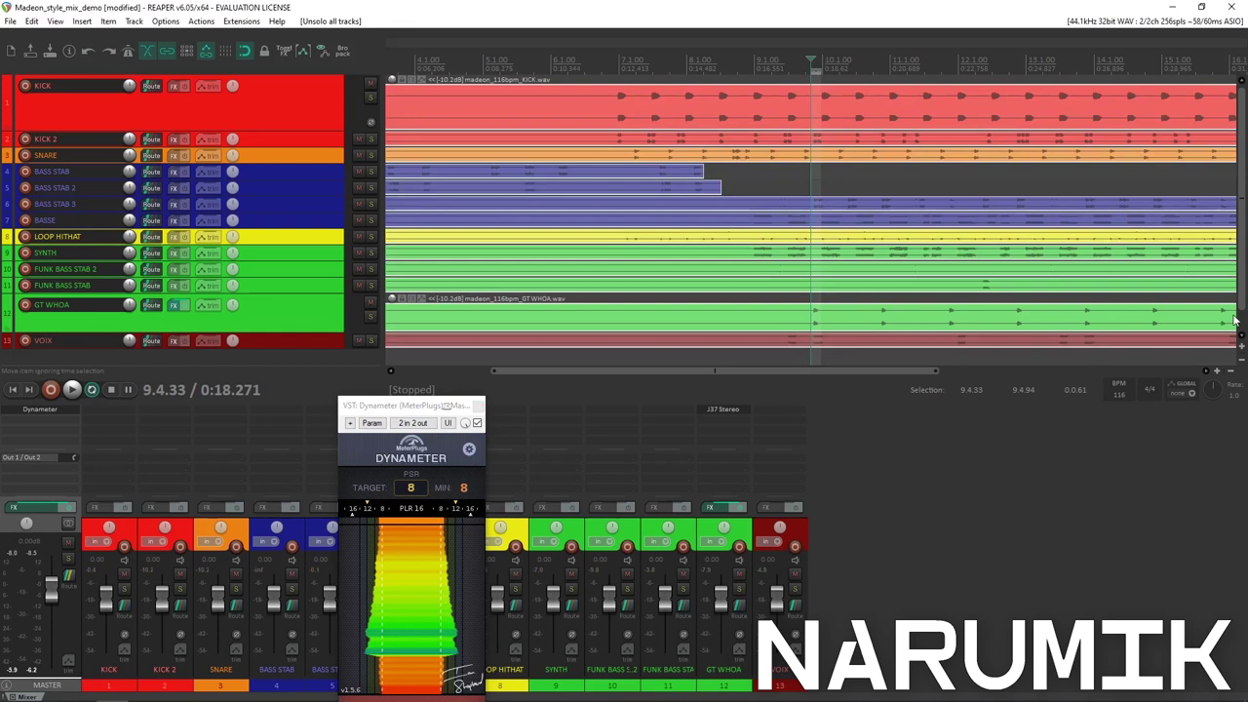
{"action": "left_click_drag", "start_coordinate": [1240, 256], "coordinate": [1240, 294]}
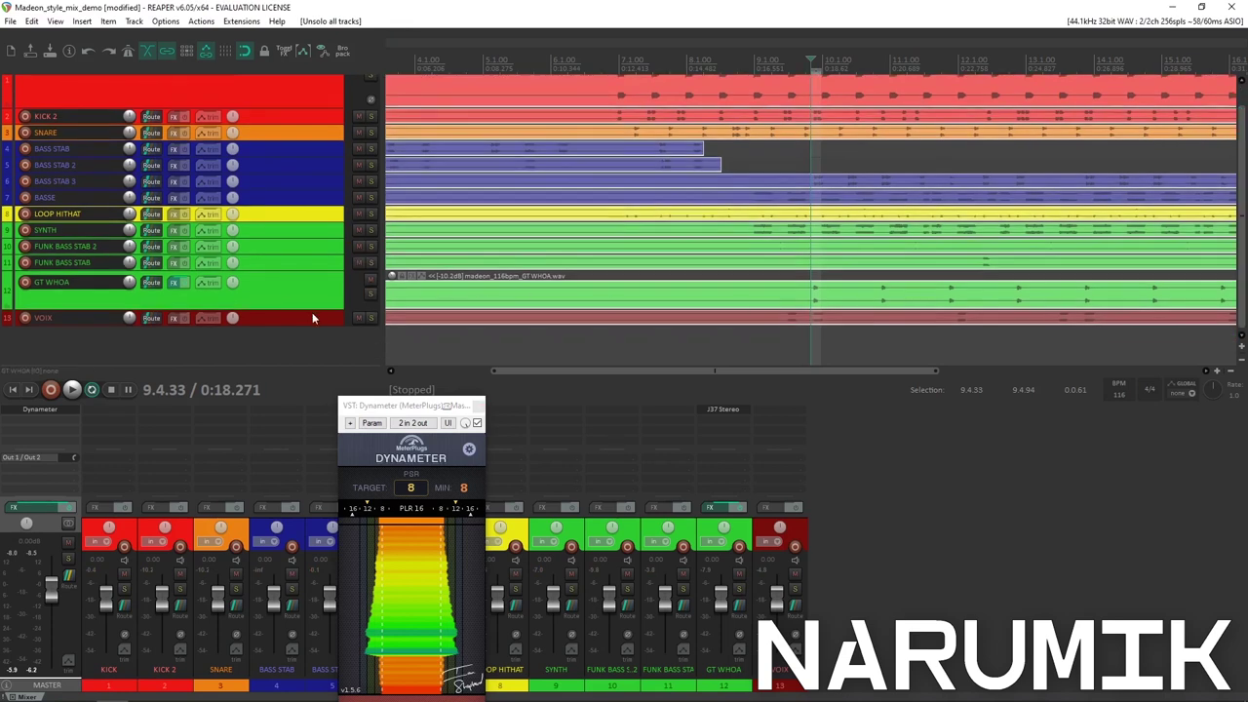
{"action": "left_click", "coordinate": [281, 287]}
{"action": "left_click", "coordinate": [285, 318]}
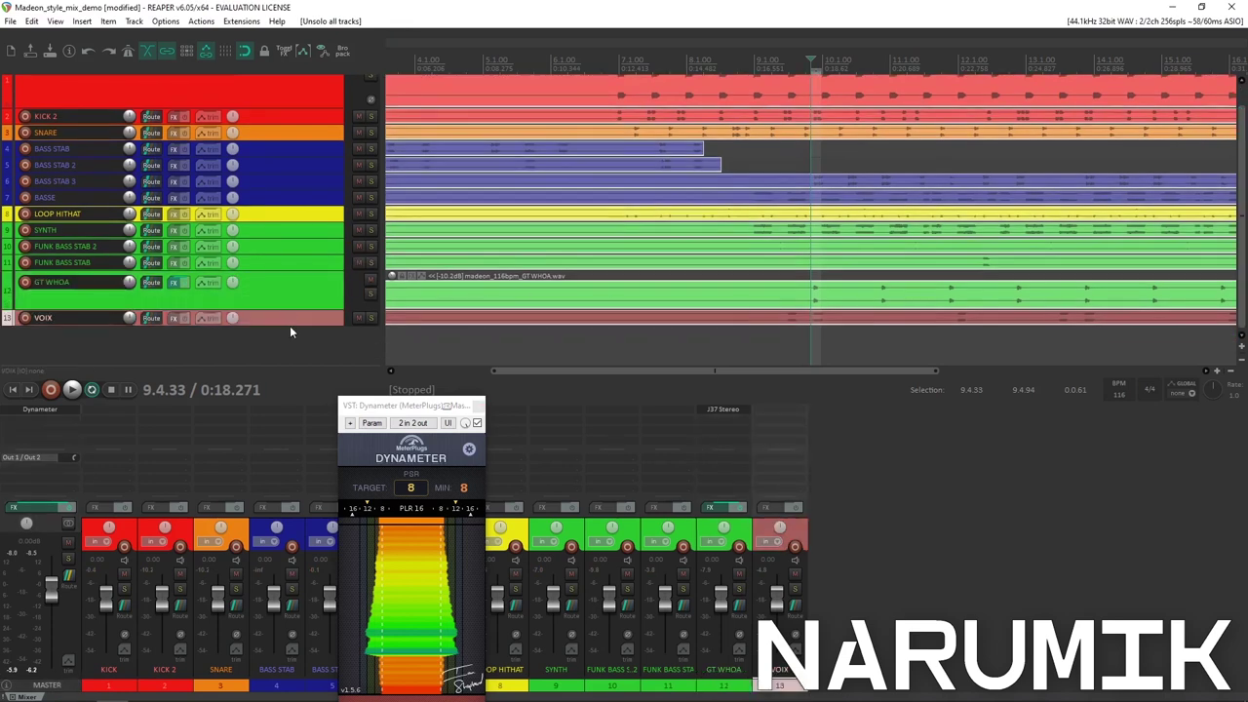
{"action": "left_click_drag", "start_coordinate": [289, 328], "coordinate": [289, 363]}
{"action": "scroll", "coordinate": [743, 342], "scroll_direction": "up", "scroll_amount": 2}
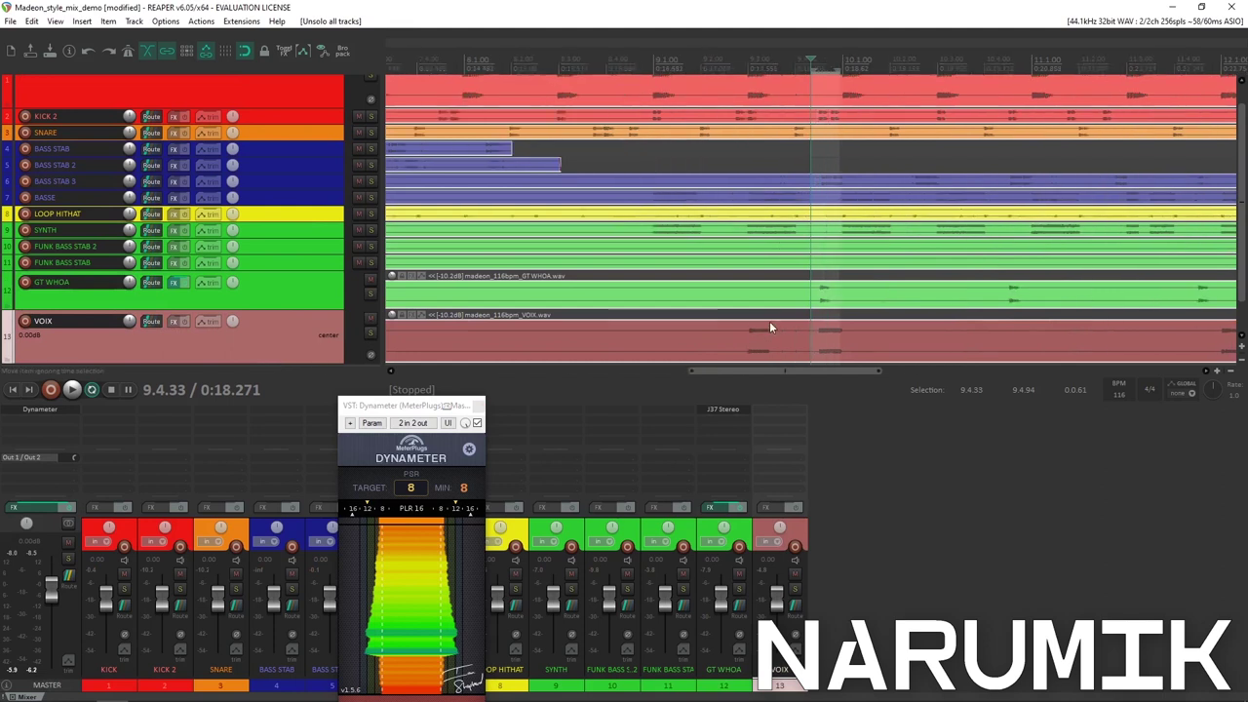
Solo the VOIX track and play its vocal phrase from 13.2.33.
{"action": "scroll", "coordinate": [769, 328], "scroll_direction": "down", "scroll_amount": 5}
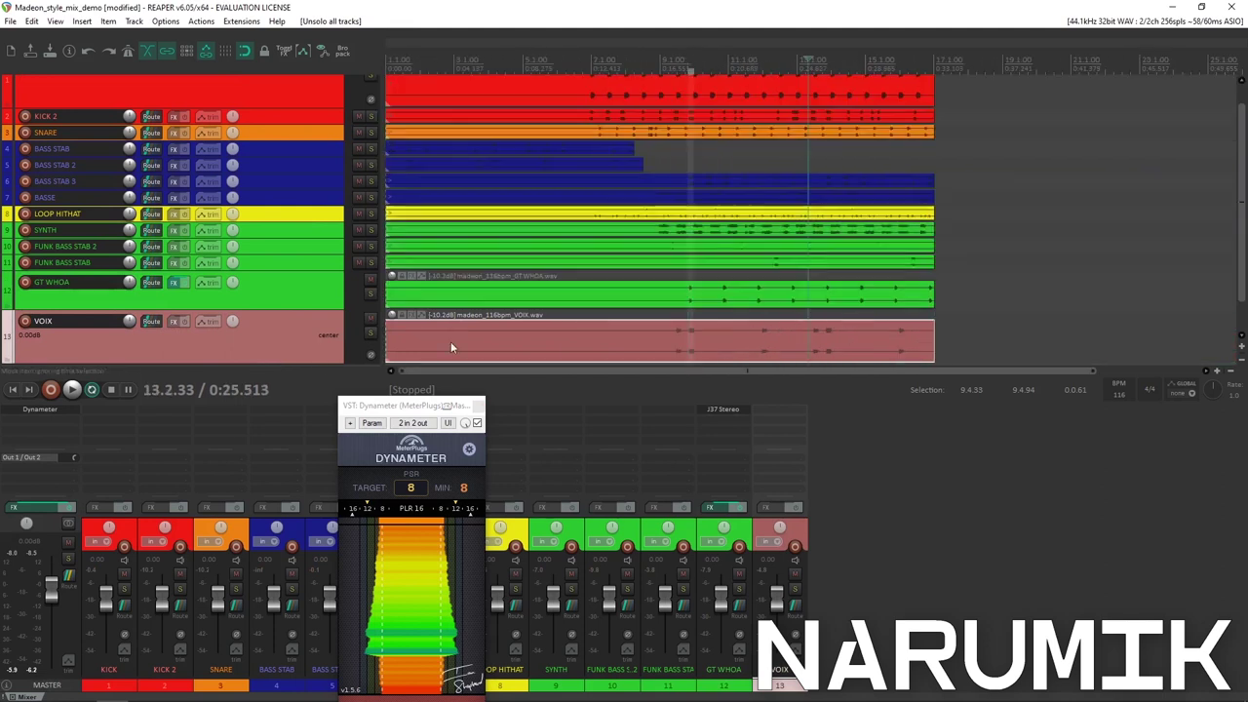
{"action": "left_click", "coordinate": [370, 332]}
{"action": "scroll", "coordinate": [818, 299], "scroll_direction": "up", "scroll_amount": 5}
{"action": "key", "text": "space"}
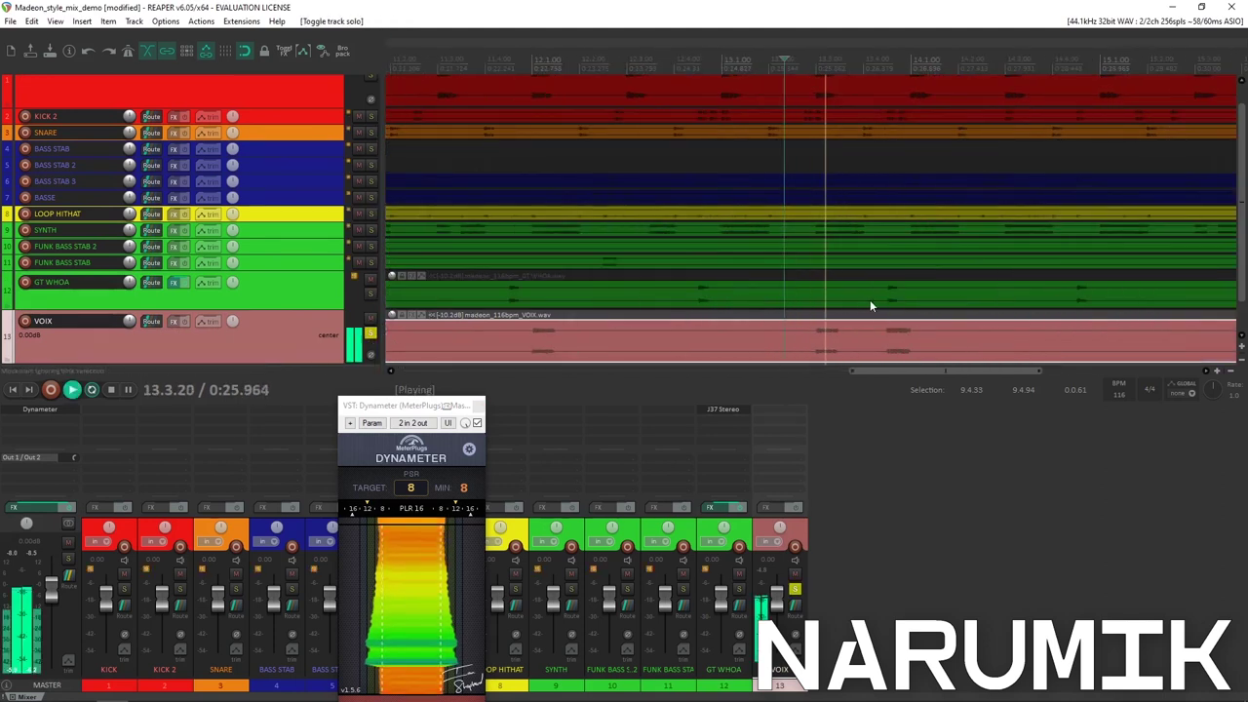
{"action": "key", "text": "space"}
Place the edit cursor just before the VOIX phrase in bar 13 and make a time selection from 13.2.79 to 14.1.26.
{"action": "left_click", "coordinate": [808, 265]}
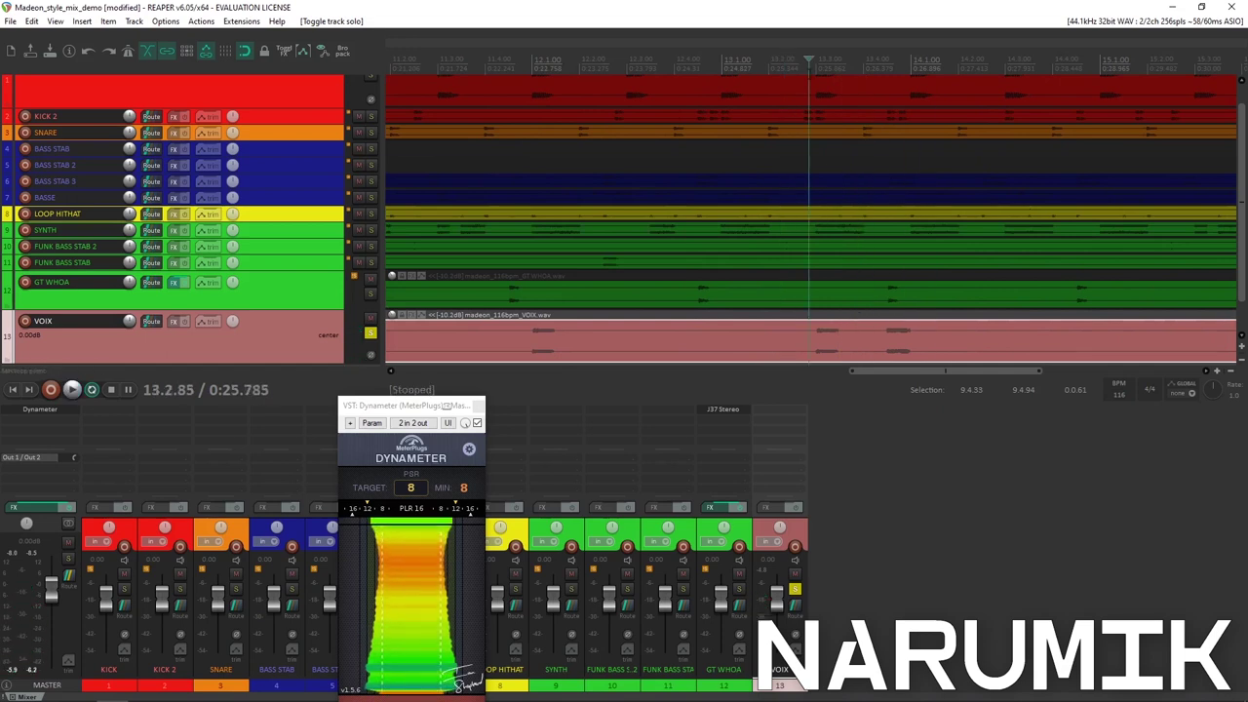
{"action": "left_click_drag", "start_coordinate": [808, 88], "coordinate": [903, 81]}
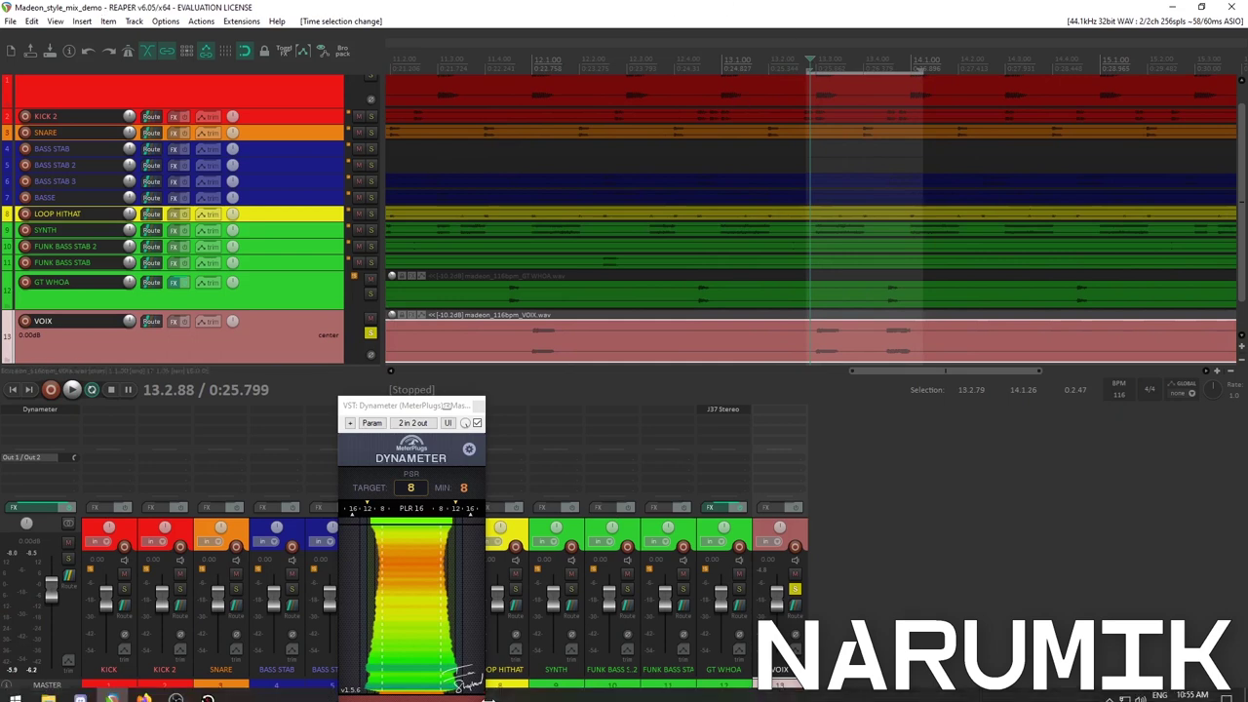
{"action": "scroll", "coordinate": [878, 366], "scroll_direction": "down", "scroll_amount": 3}
{"action": "scroll", "coordinate": [836, 270], "scroll_direction": "down", "scroll_amount": 2}
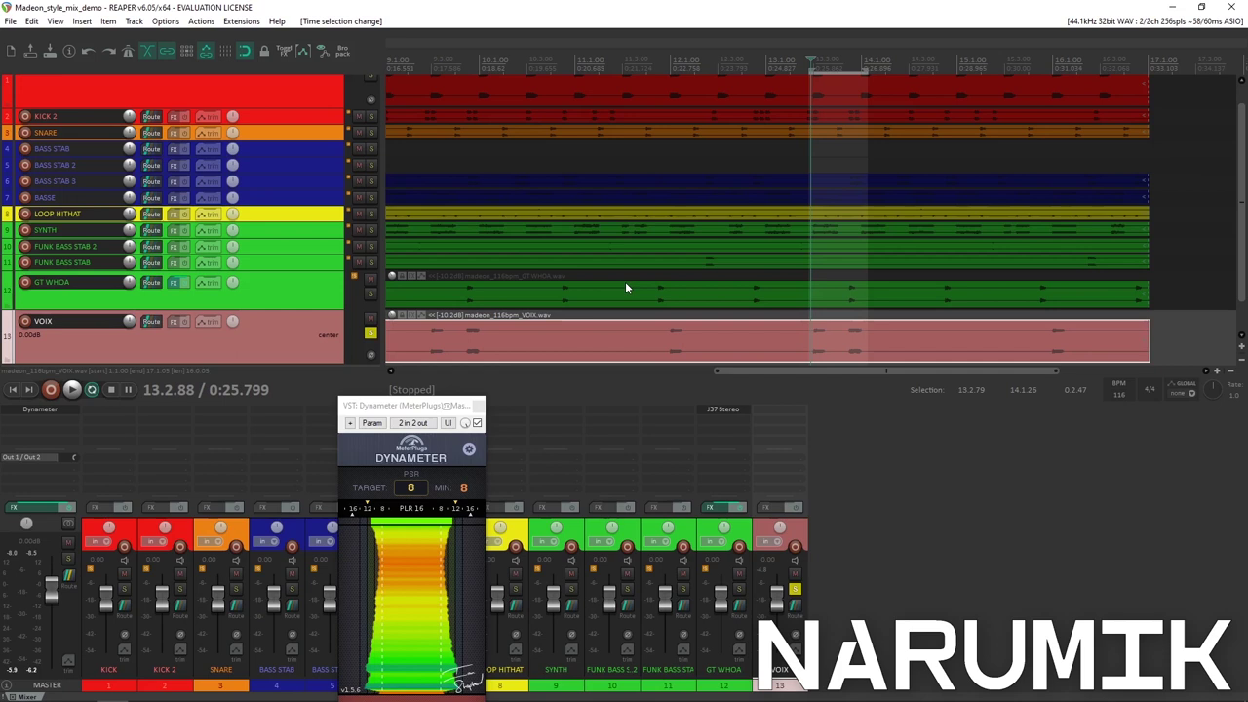
{"action": "scroll", "coordinate": [625, 288], "scroll_direction": "down", "scroll_amount": 4}
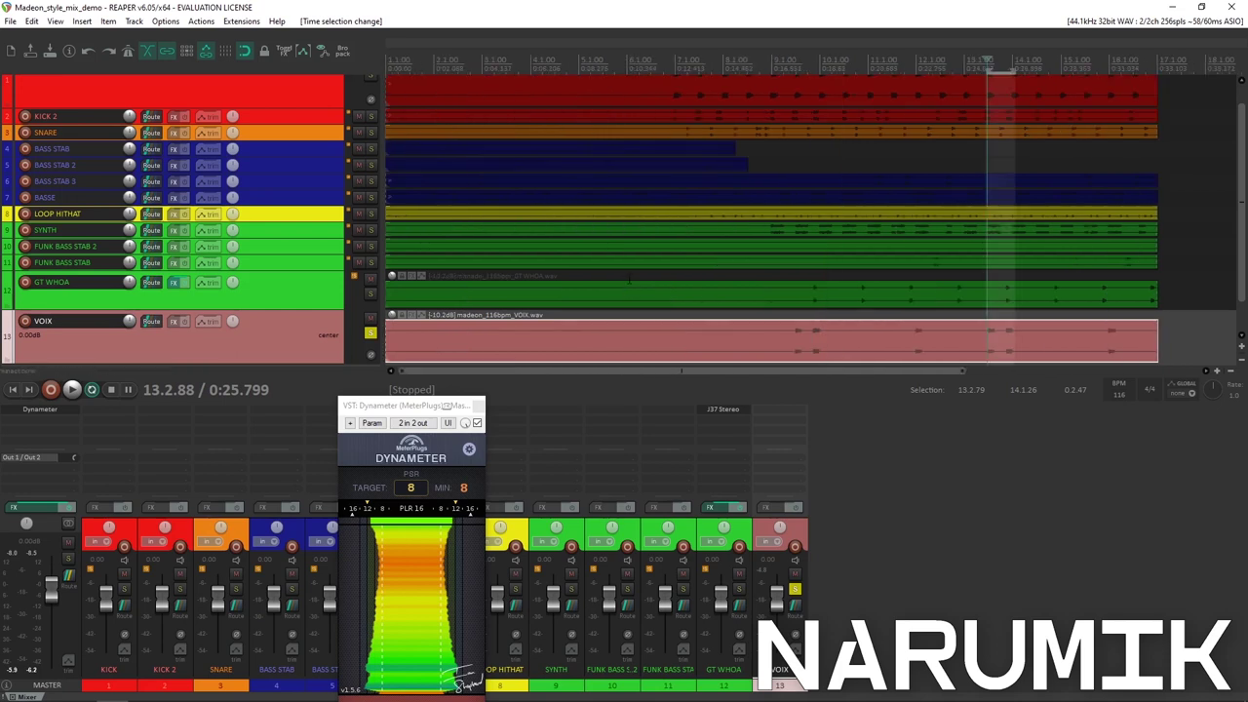
{"action": "scroll", "coordinate": [625, 288], "scroll_direction": "up", "scroll_amount": 4}
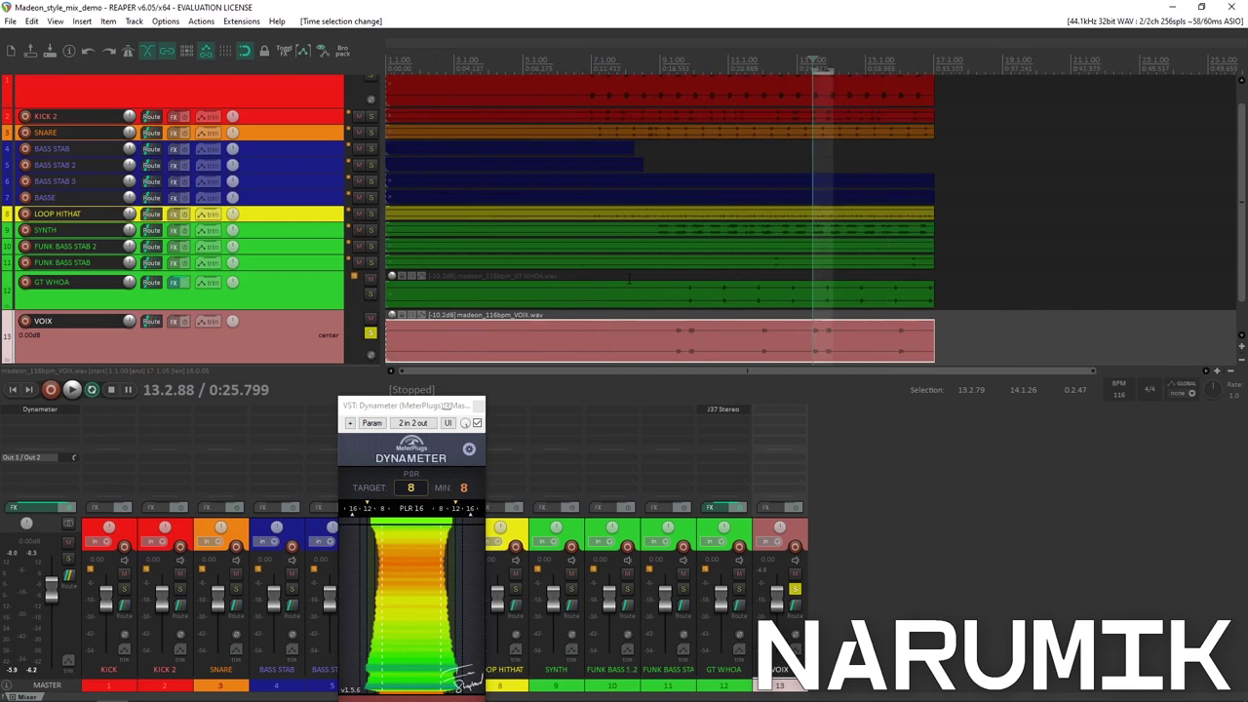
{"action": "scroll", "coordinate": [673, 315], "scroll_direction": "down", "scroll_amount": 1}
{"action": "scroll", "coordinate": [746, 317], "scroll_direction": "up", "scroll_amount": 4}
{"action": "scroll", "coordinate": [745, 317], "scroll_direction": "up", "scroll_amount": 5}
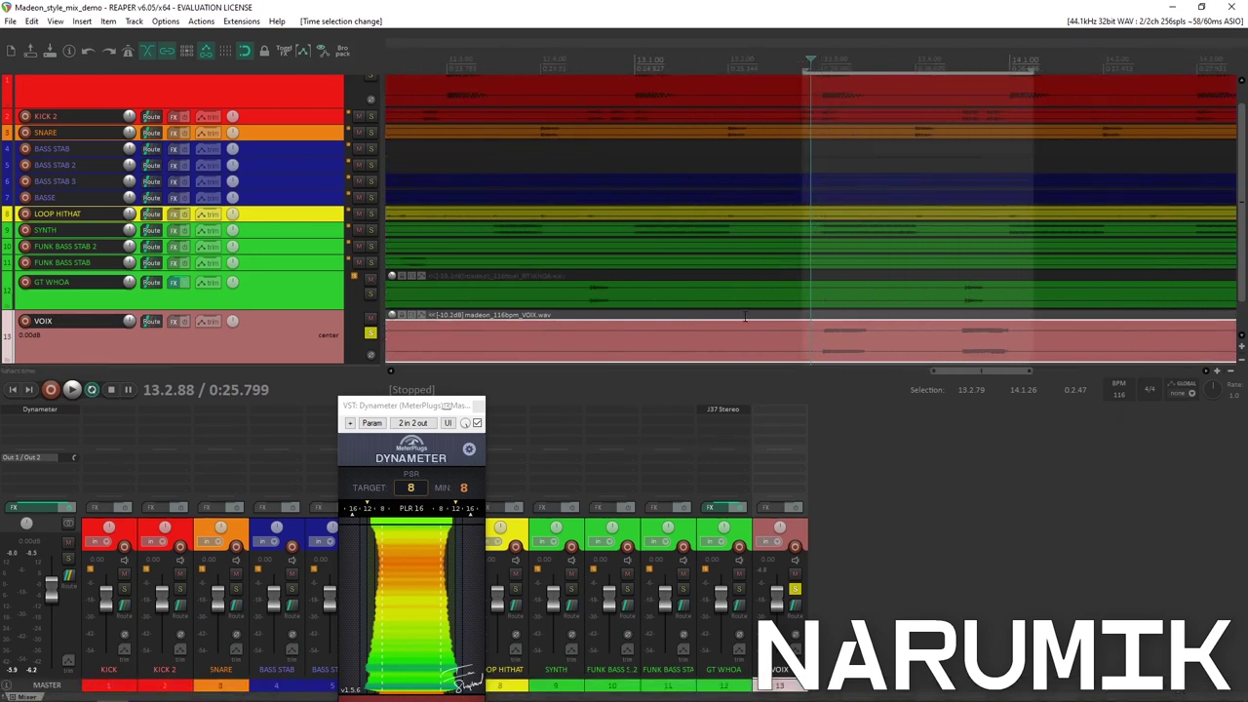
Insert VST3: J37 Stereo (Waves) on the VOIX track and arrange its effects window and the Dynameter side by side.
{"action": "left_click", "coordinate": [171, 323]}
{"action": "scroll", "coordinate": [603, 579], "scroll_direction": "down", "scroll_amount": 15}
{"action": "scroll", "coordinate": [591, 624], "scroll_direction": "down", "scroll_amount": 1}
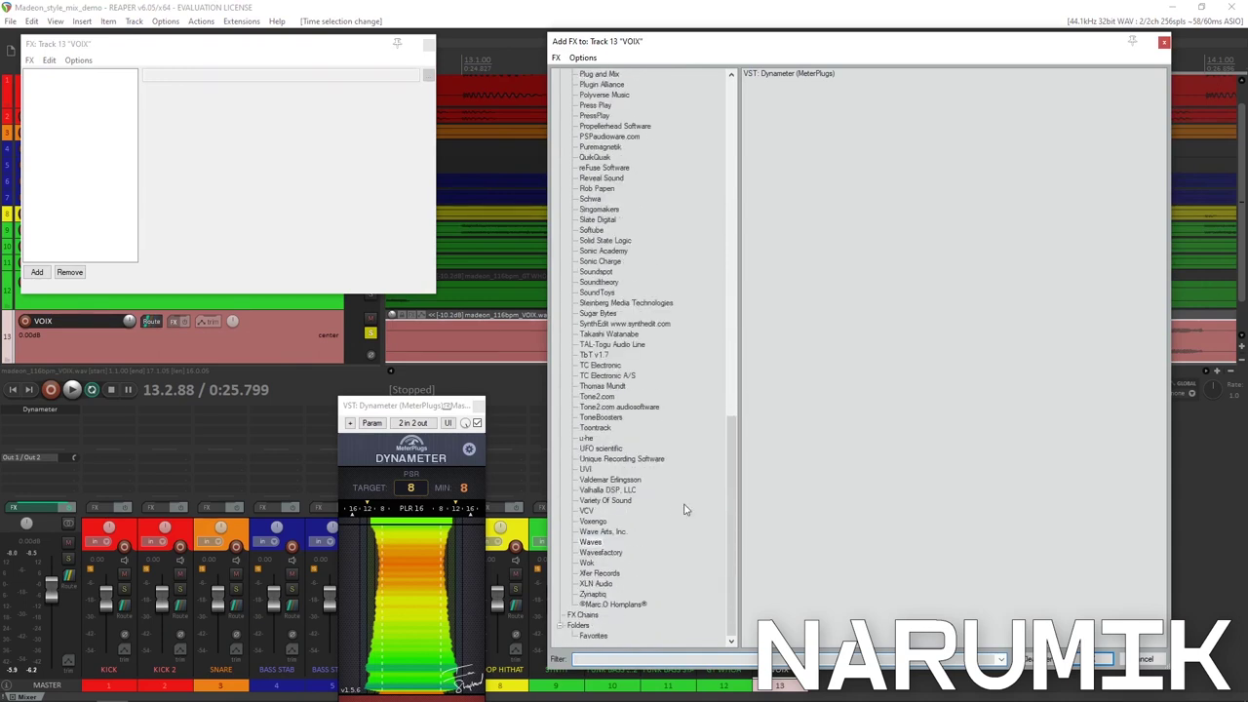
{"action": "left_click", "coordinate": [591, 541]}
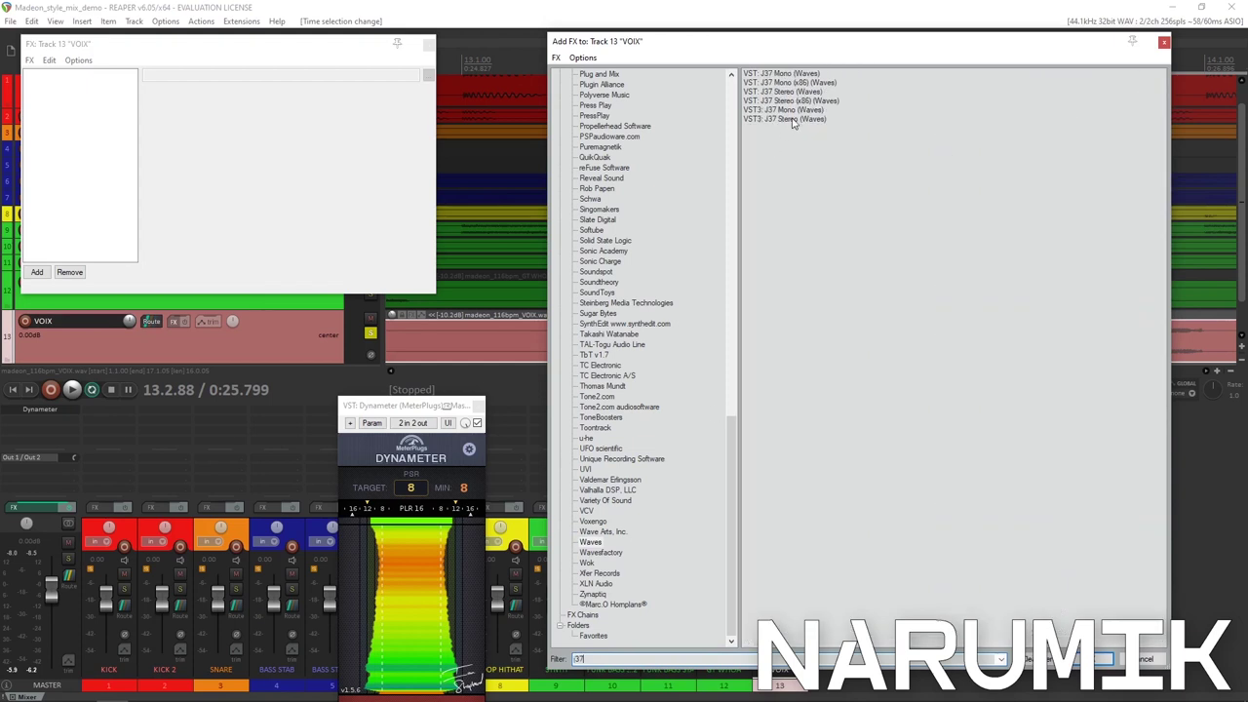
{"action": "double_click", "coordinate": [792, 119]}
{"action": "left_click_drag", "start_coordinate": [426, 62], "coordinate": [954, 128]}
{"action": "left_click_drag", "start_coordinate": [400, 406], "coordinate": [236, 289]}
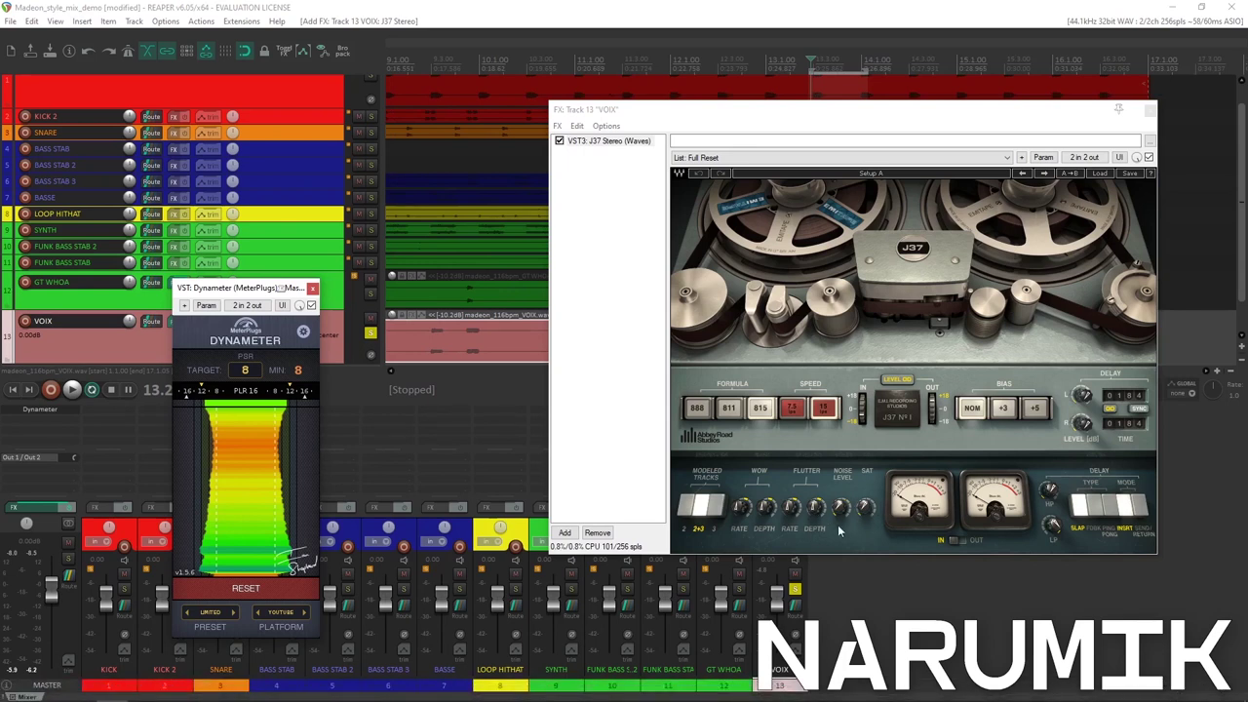
Adjust the J37 wow depth on VOIX and raise its input level while playing the selected phrase.
{"action": "left_click_drag", "start_coordinate": [767, 507], "coordinate": [766, 496]}
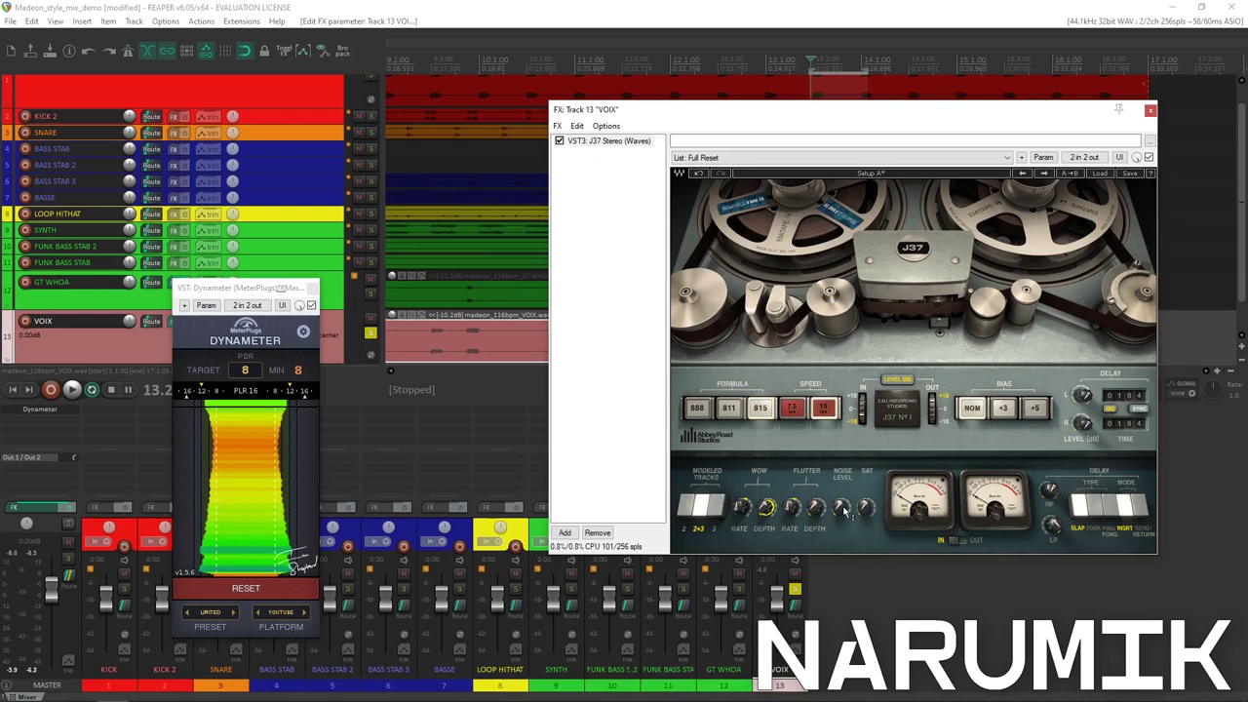
{"action": "key", "text": "space"}
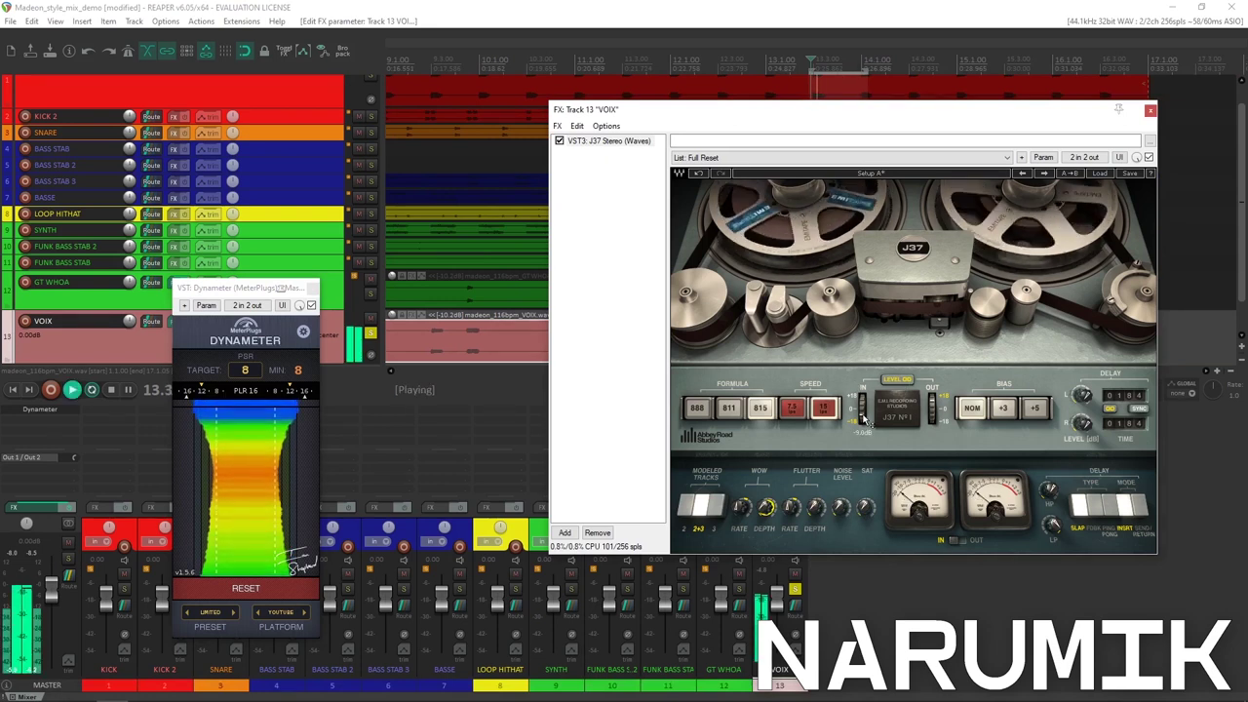
{"action": "left_click_drag", "start_coordinate": [863, 420], "coordinate": [863, 401]}
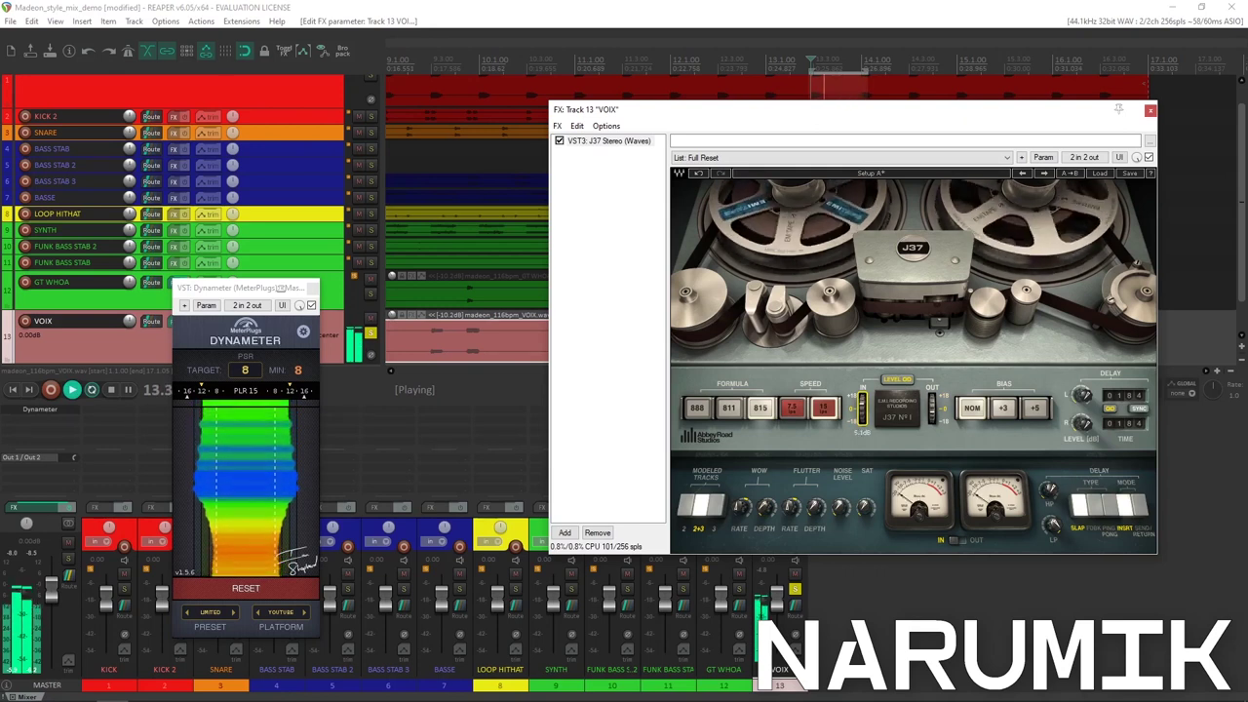
{"action": "key", "text": "space"}
Raise the J37 saturation on VOIX while listening to the phrase, and save the project.
{"action": "left_click", "coordinate": [866, 507]}
{"action": "key", "text": "space"}
{"action": "left_click_drag", "start_coordinate": [866, 507], "coordinate": [865, 501]}
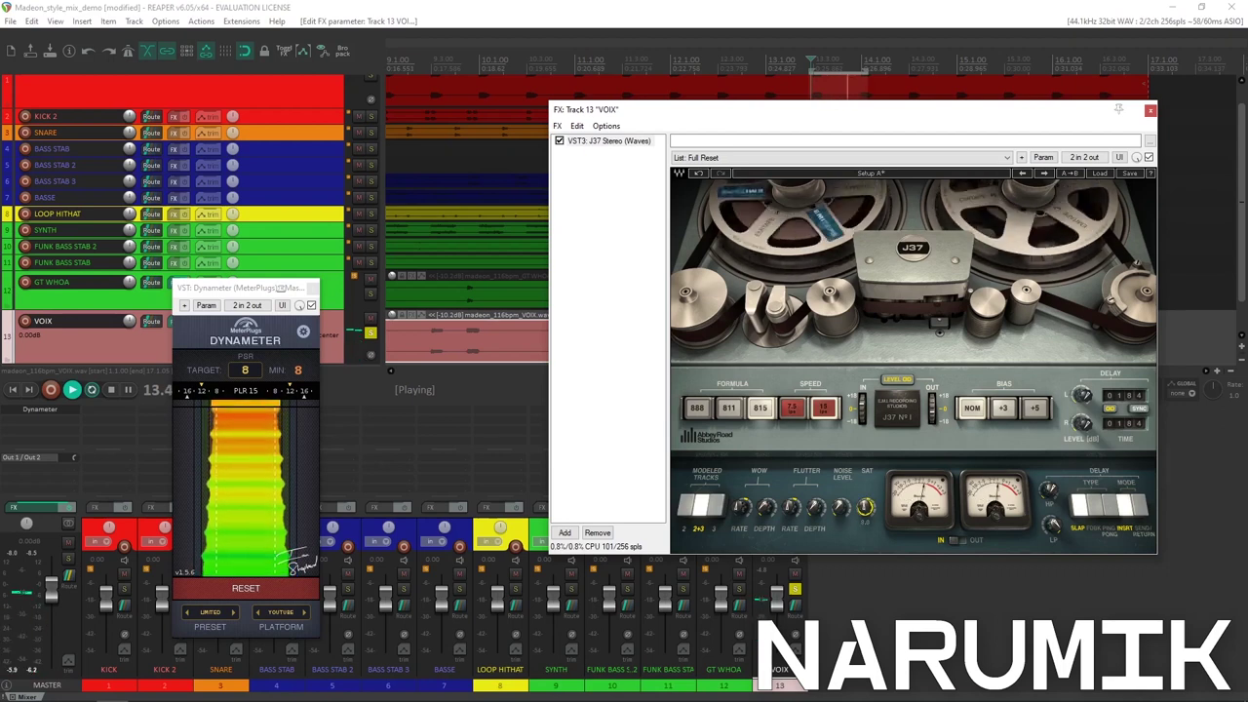
{"action": "key", "text": "space"}
{"action": "left_click", "coordinate": [685, 5]}
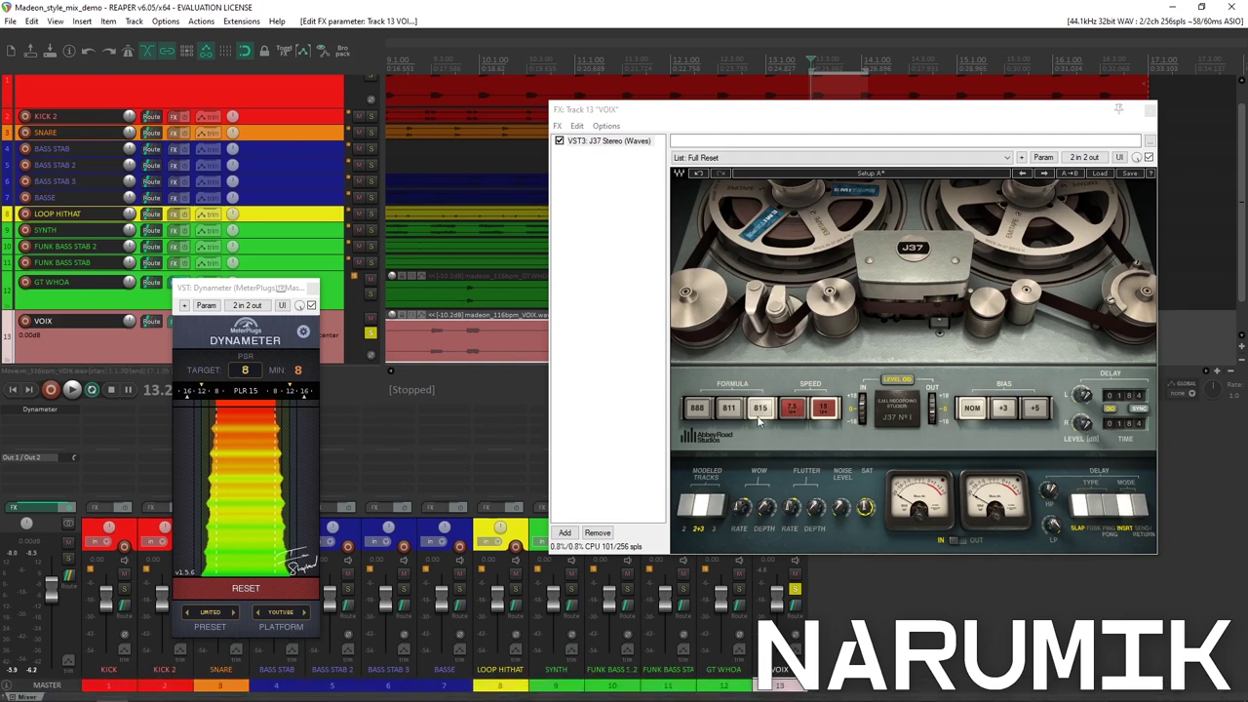
Audition the J37 tape formula and bias options on the looping VOIX phrase.
{"action": "key", "text": "space"}
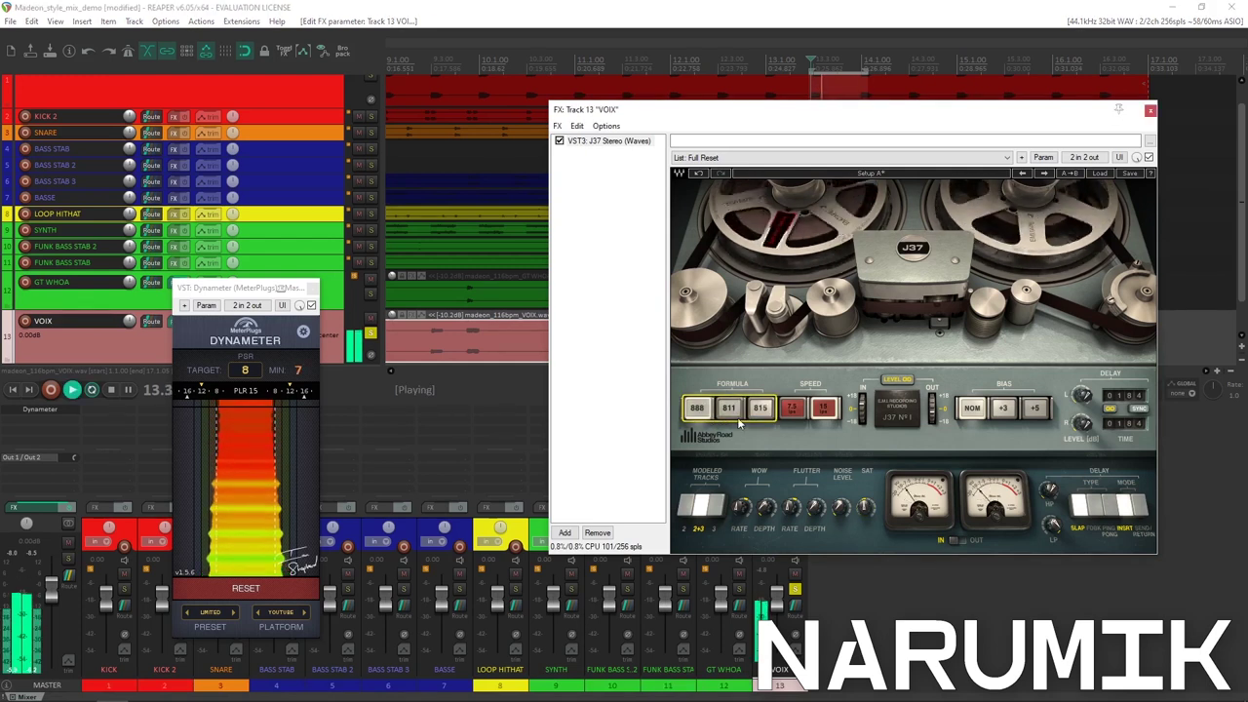
{"action": "key", "text": "space"}
{"action": "key", "text": "space"}
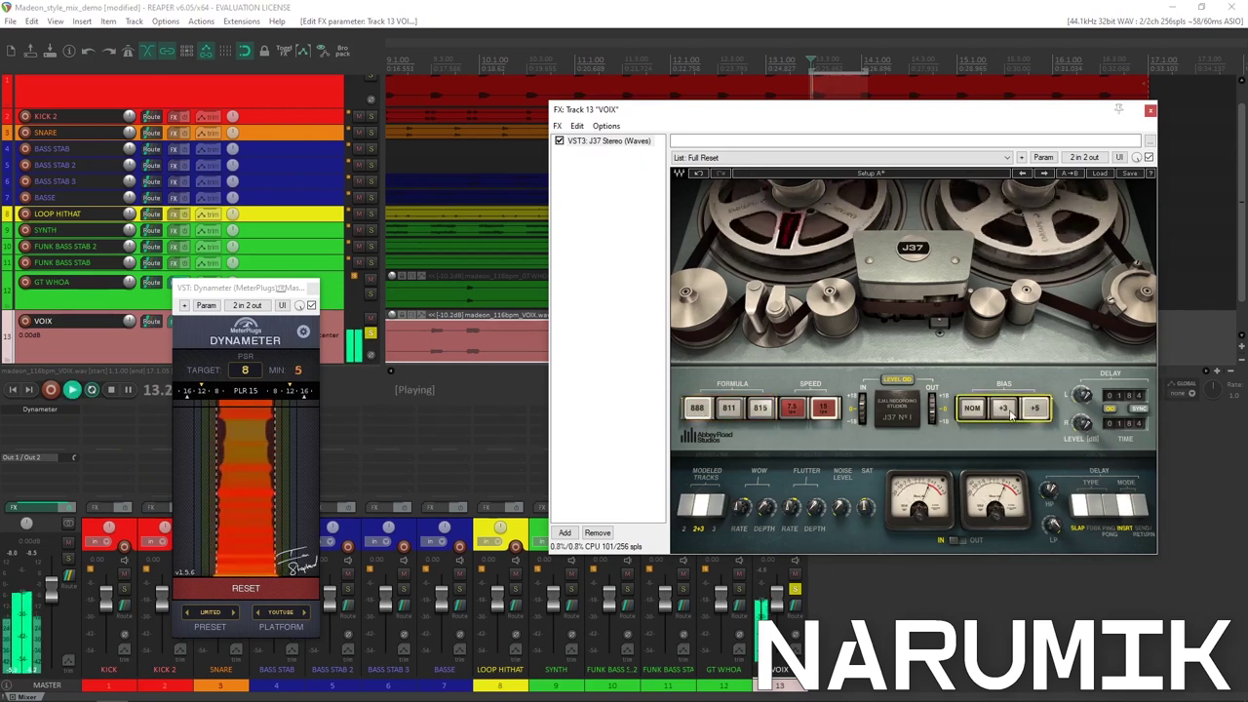
{"action": "left_click", "coordinate": [1001, 418]}
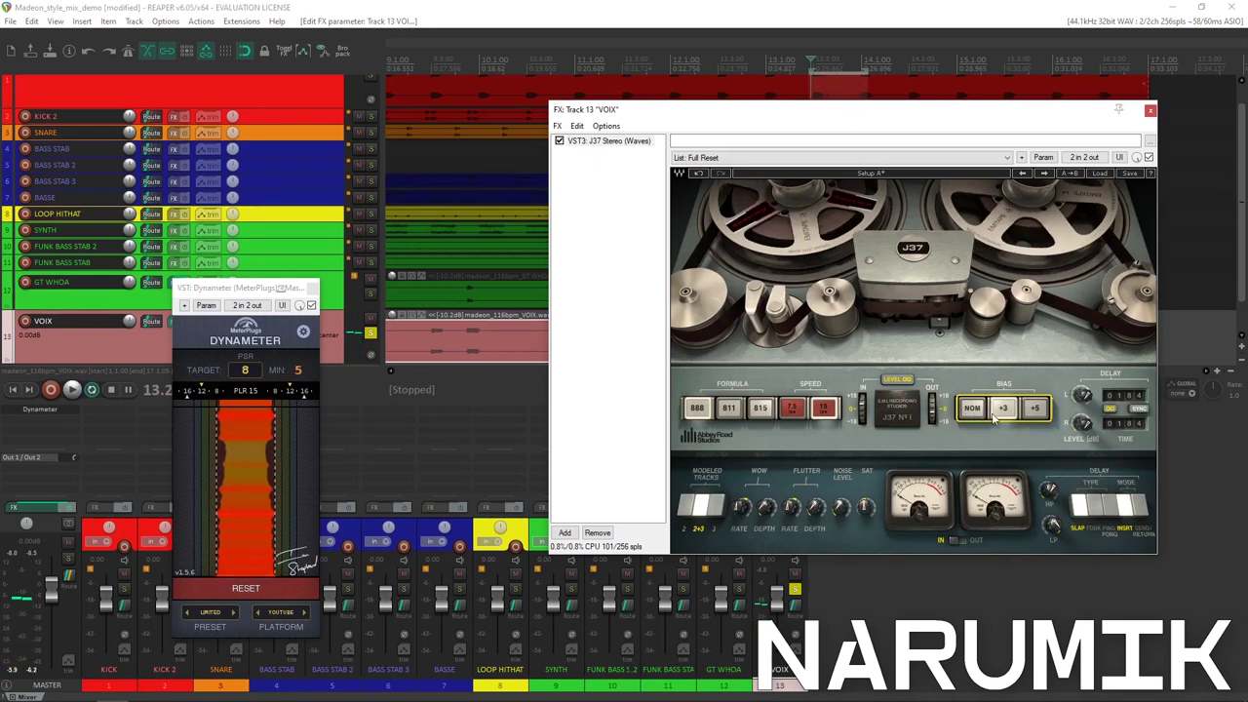
{"action": "key", "text": "space"}
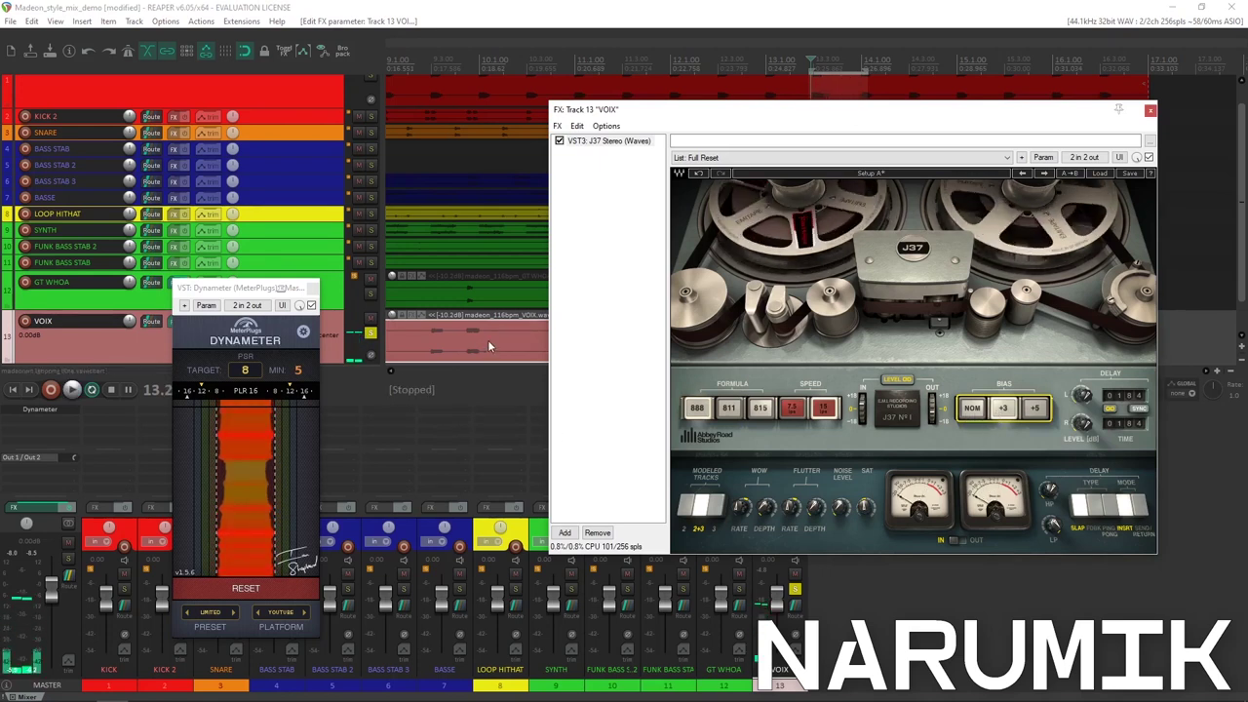
Switch the J37 VU meters to output and adjust the plugin's output level while VOIX plays.
{"action": "left_click", "coordinate": [955, 541]}
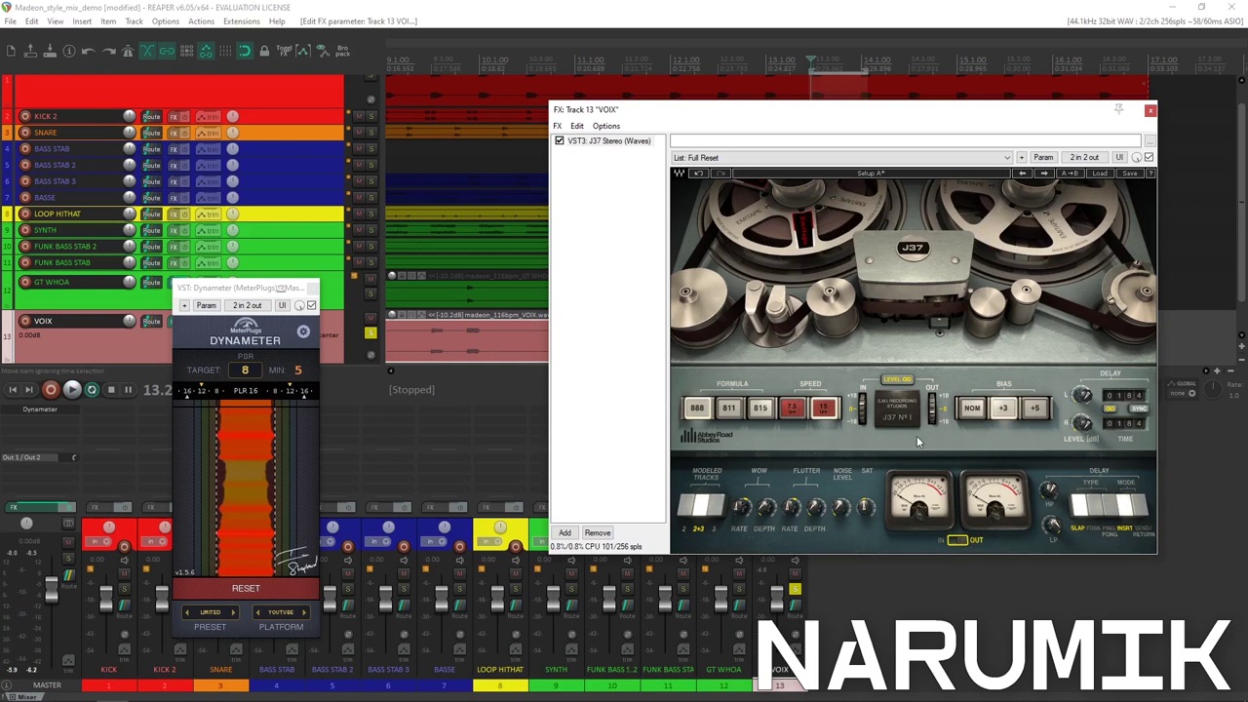
{"action": "key", "text": "space"}
{"action": "left_click_drag", "start_coordinate": [933, 414], "coordinate": [933, 401]}
{"action": "key", "text": "space"}
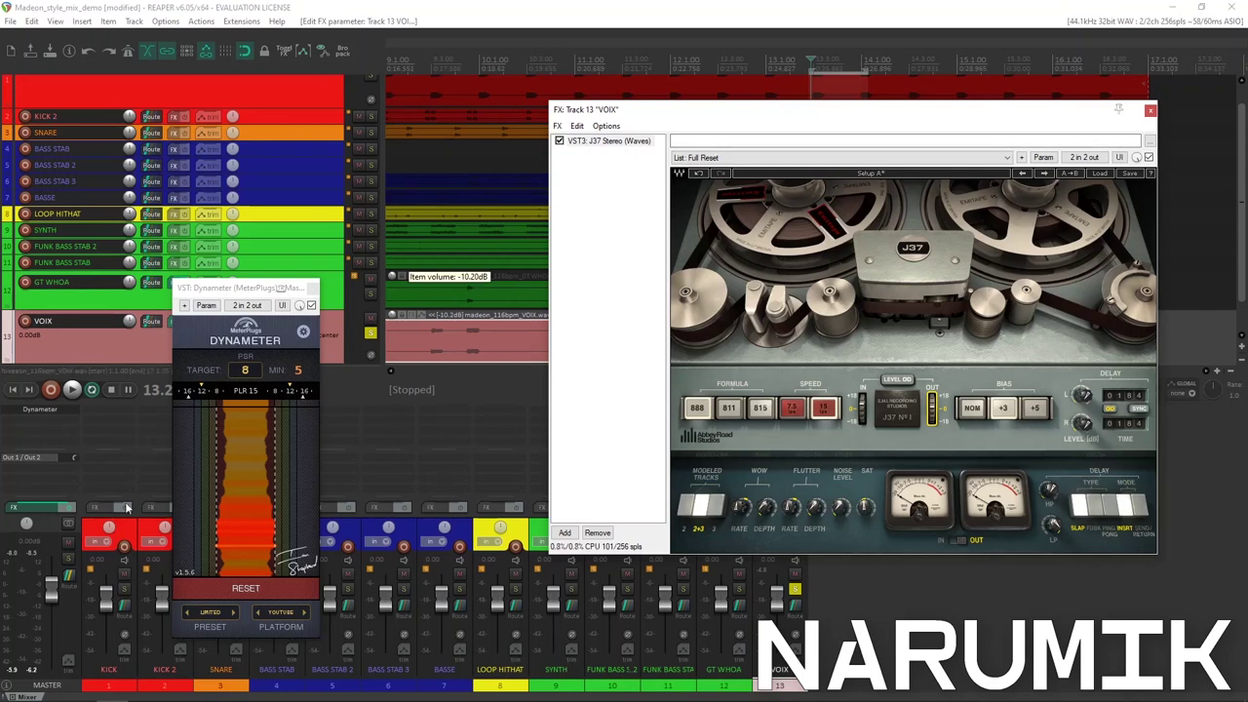
Bypass J37 on VOIX, play the phrase dry for comparison, and re-enable the plugin.
{"action": "left_click", "coordinate": [1148, 157]}
{"action": "key", "text": "space"}
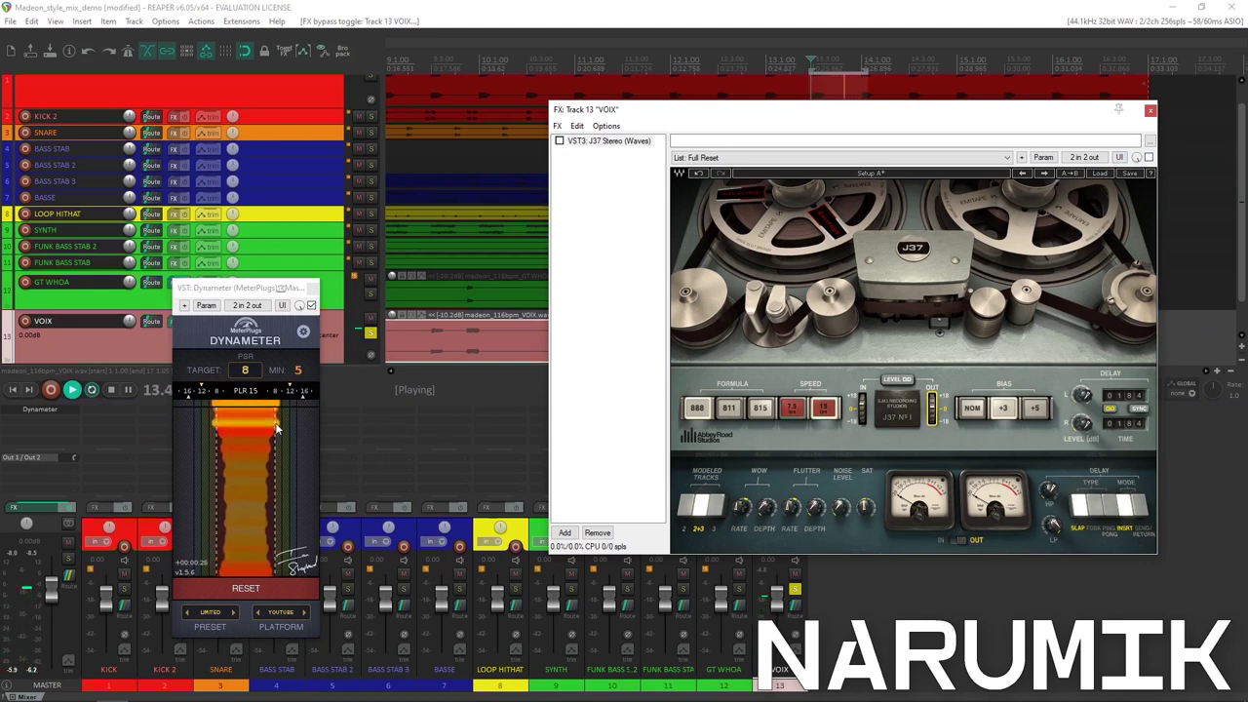
{"action": "key", "text": "space"}
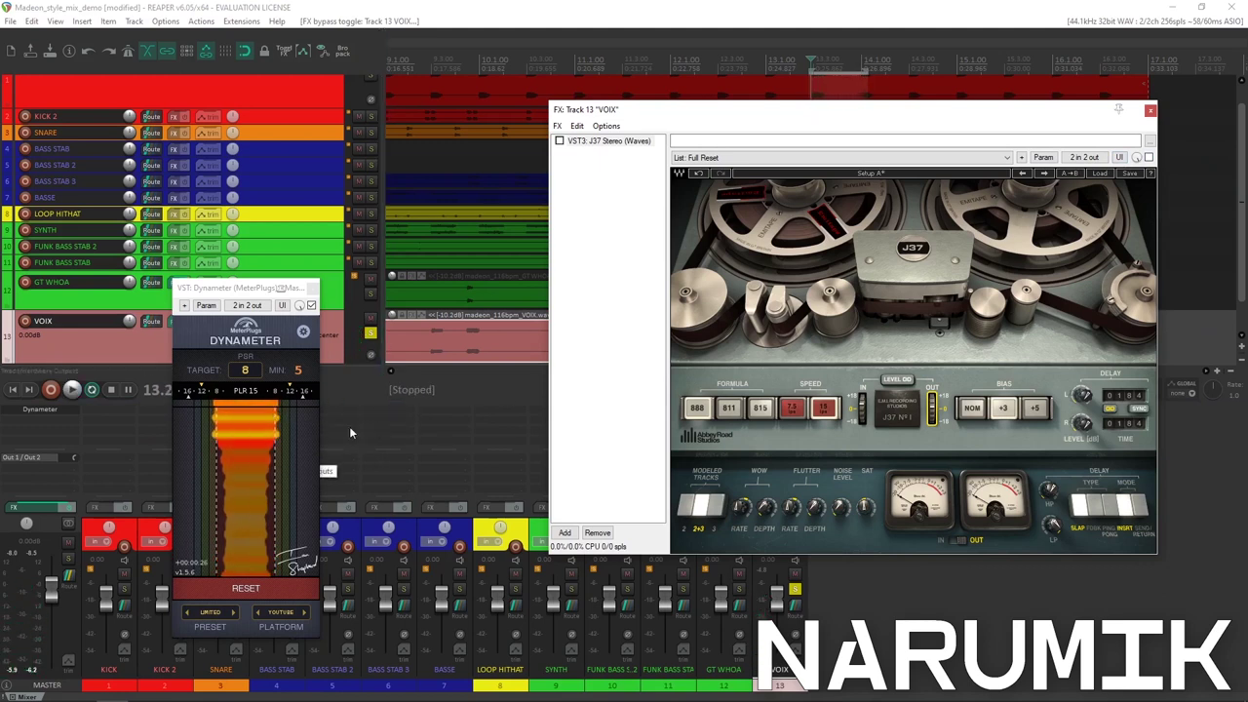
{"action": "left_click", "coordinate": [1149, 157]}
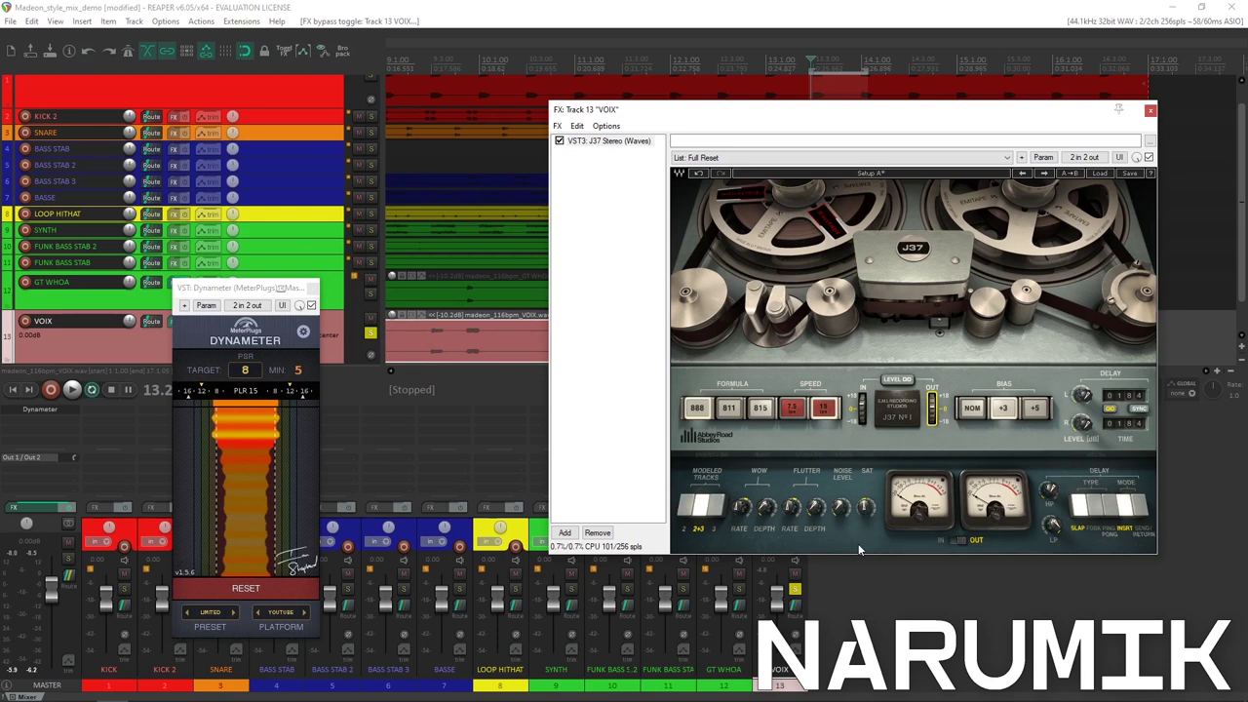
Close the VOIX effects window and move the Dynameter clear of the track list and mixer strips.
{"action": "left_click", "coordinate": [1151, 111]}
{"action": "left_click", "coordinate": [247, 451]}
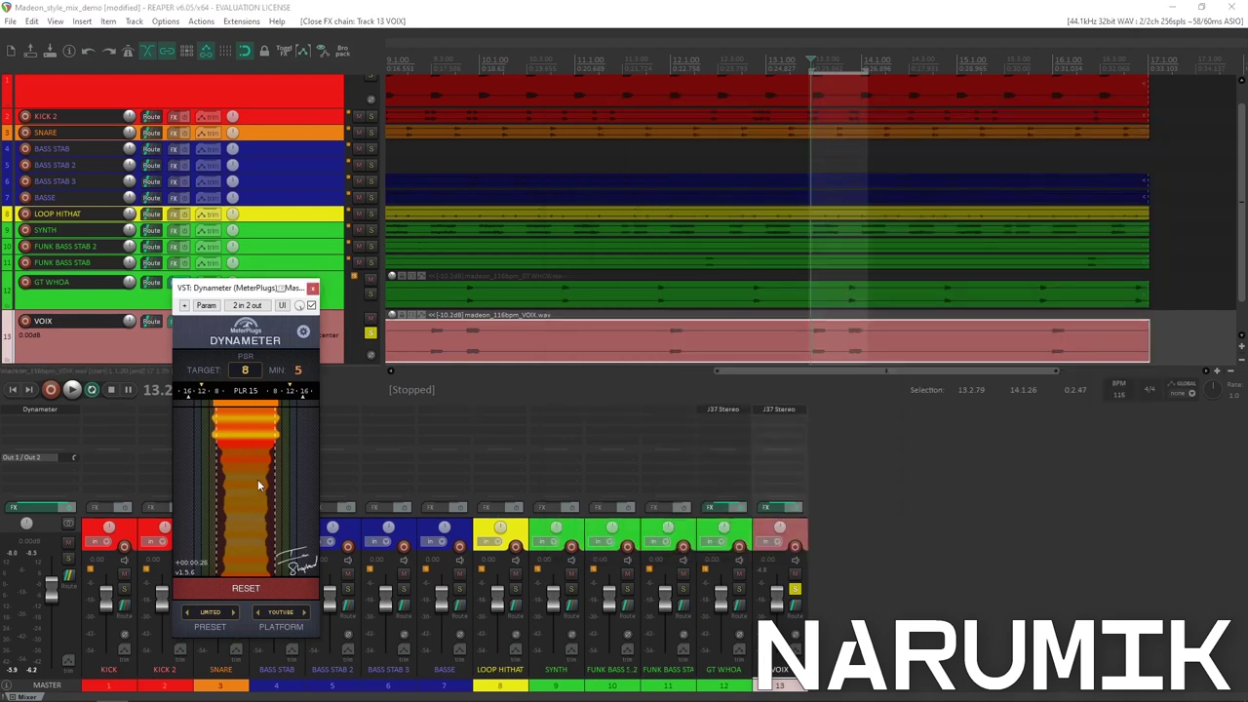
{"action": "left_click_drag", "start_coordinate": [234, 282], "coordinate": [1110, 283]}
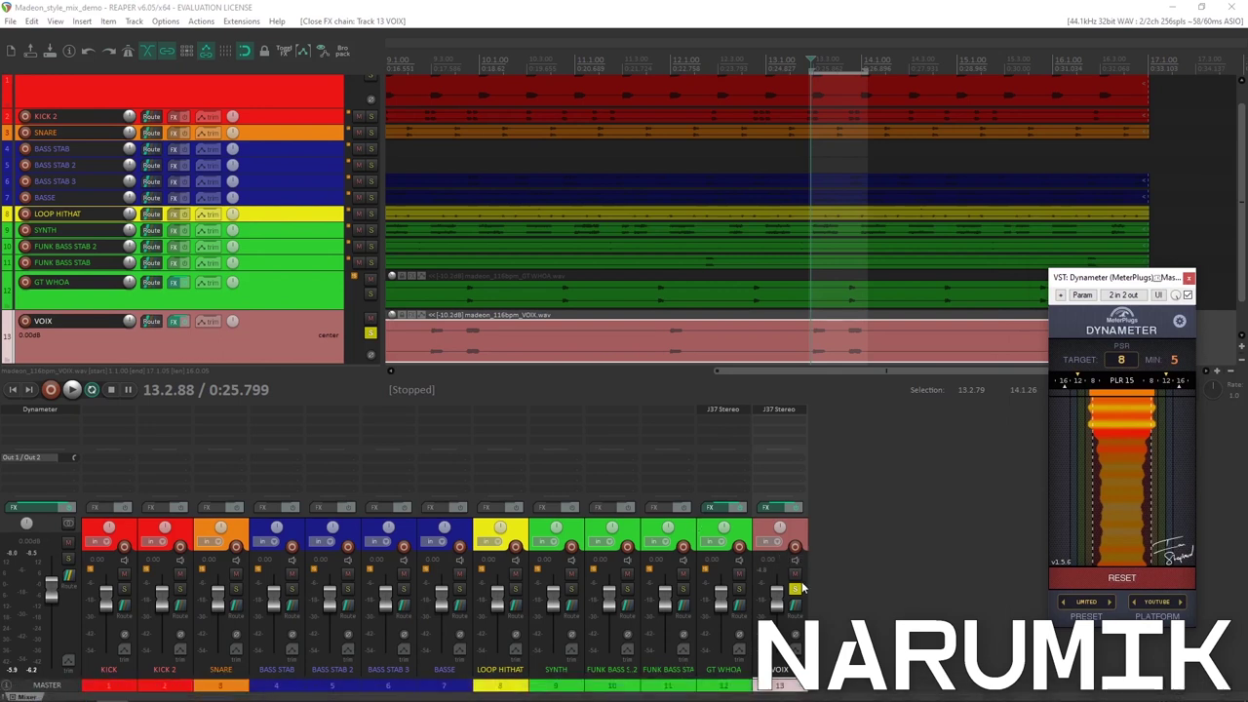
Unsolo VOIX, solo FUNK BASS STAB, and play its stab in bar 12.
{"action": "left_click", "coordinate": [793, 589]}
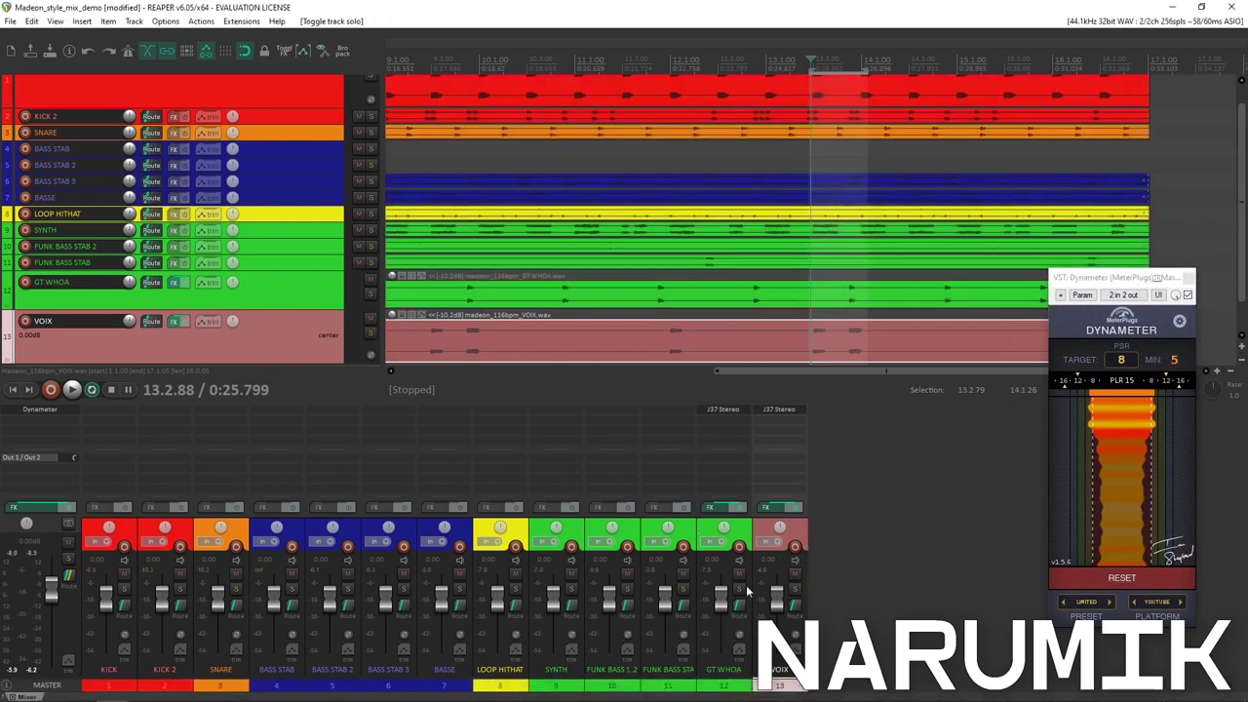
{"action": "left_click", "coordinate": [683, 589]}
{"action": "scroll", "coordinate": [637, 302], "scroll_direction": "down", "scroll_amount": 2}
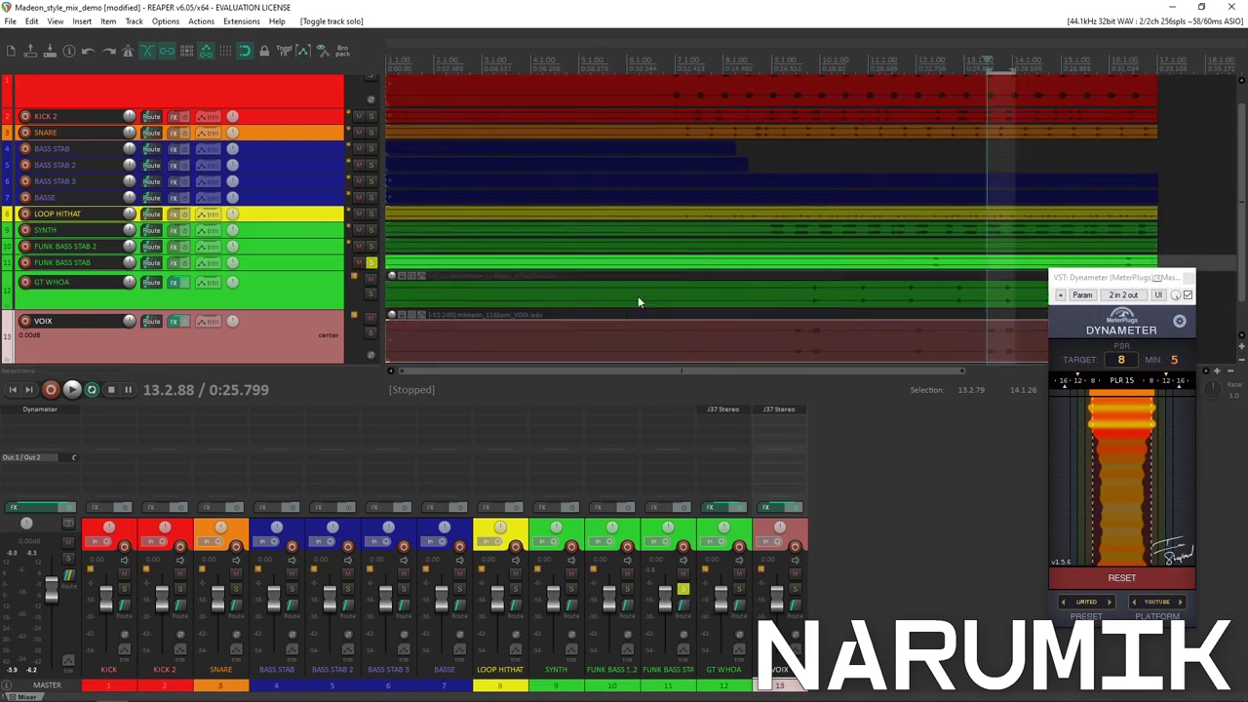
{"action": "left_click", "coordinate": [934, 264]}
{"action": "key", "text": "space"}
{"action": "scroll", "coordinate": [849, 265], "scroll_direction": "up", "scroll_amount": 3}
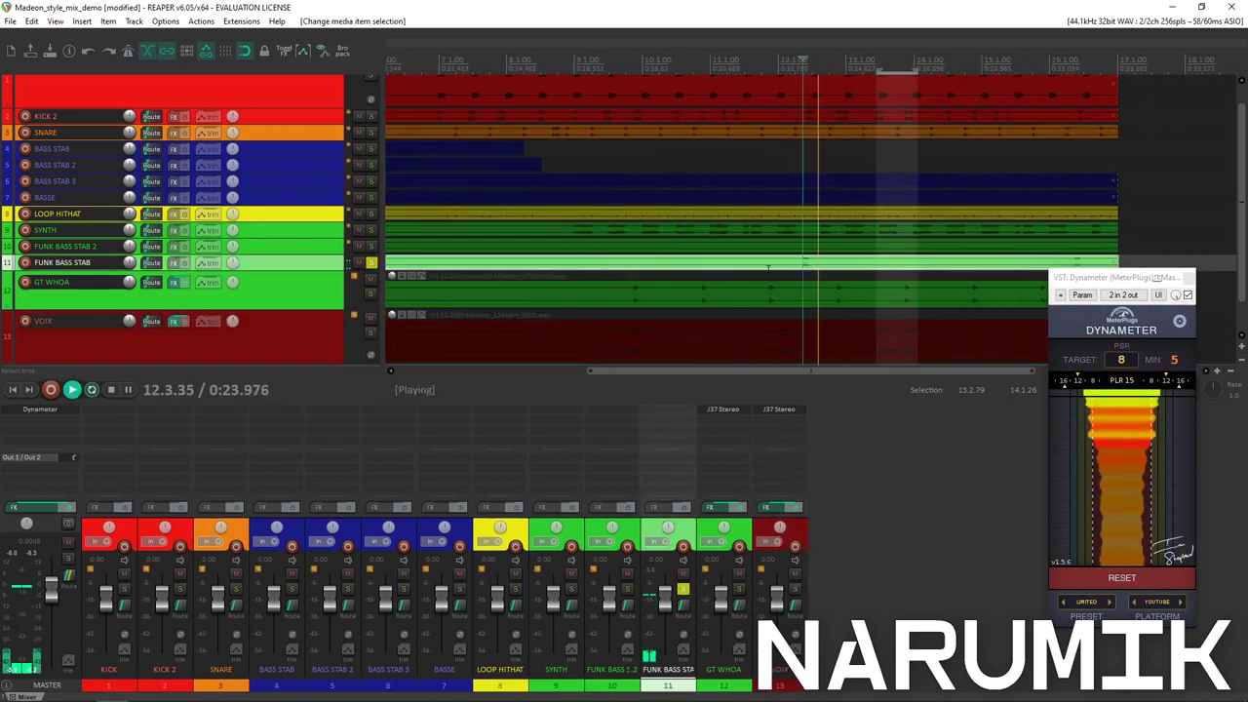
{"action": "key", "text": "space"}
Enlarge the FUNK BASS STAB track and make a time selection around its stab from 12.2.45 to 12.3.11.
{"action": "scroll", "coordinate": [664, 295], "scroll_direction": "down", "scroll_amount": 2}
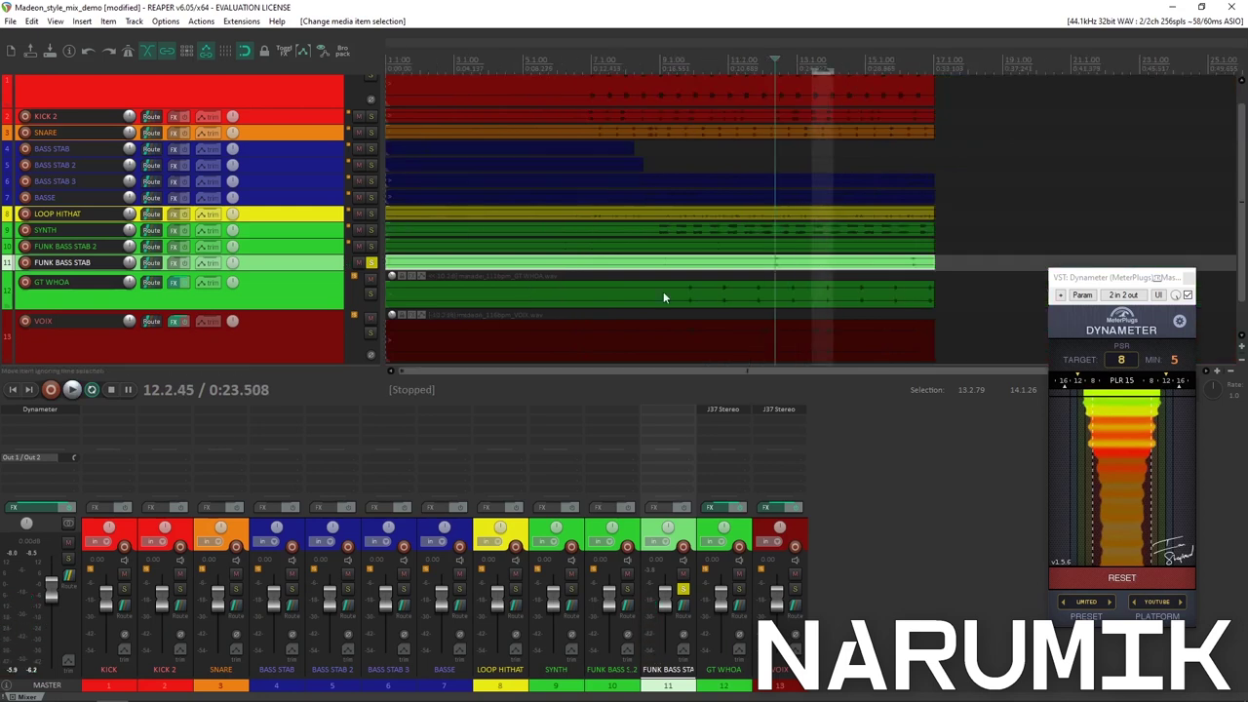
{"action": "scroll", "coordinate": [663, 291], "scroll_direction": "up", "scroll_amount": 2}
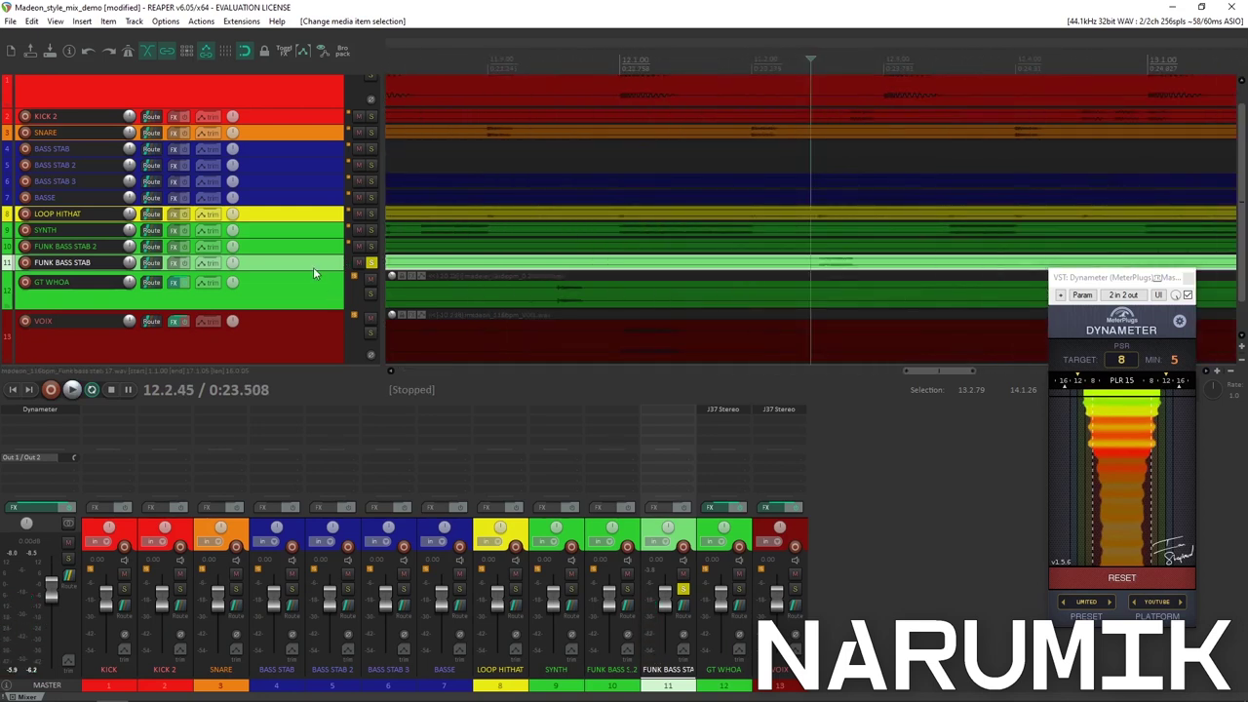
{"action": "key", "text": "grave"}
{"action": "key", "text": "space"}
{"action": "key", "text": "space"}
{"action": "left_click_drag", "start_coordinate": [811, 78], "coordinate": [898, 86]}
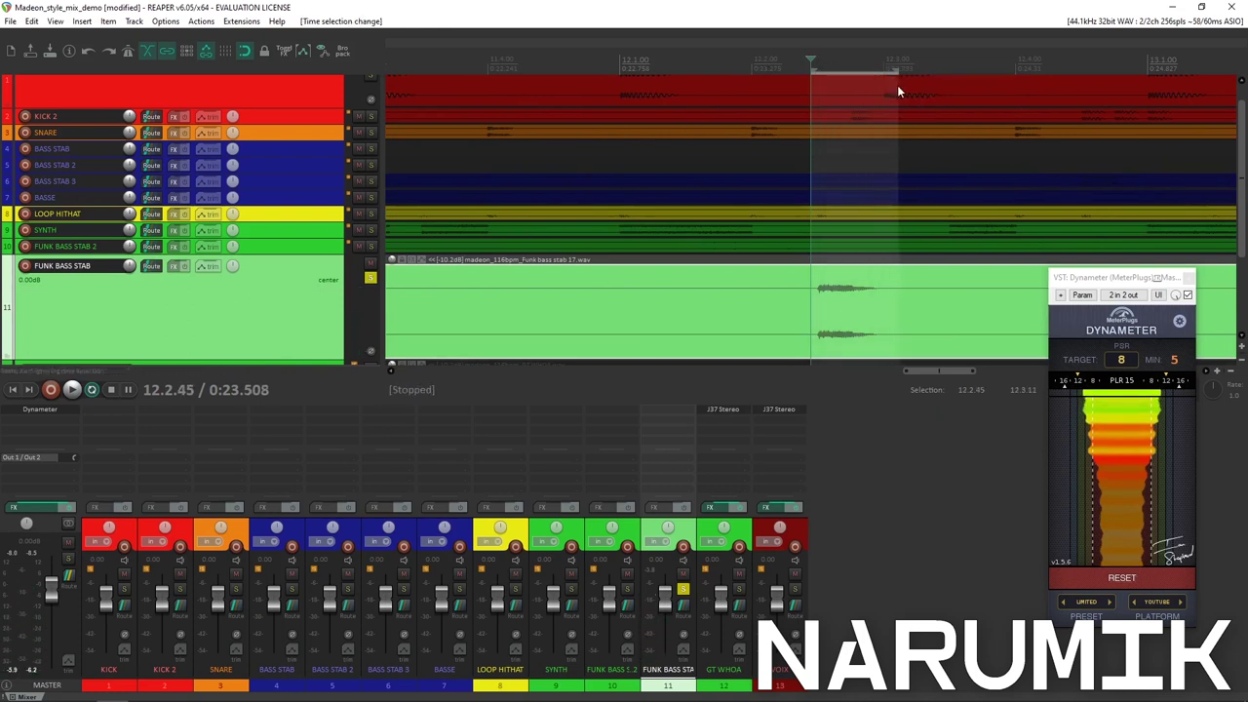
Insert VST3: J37 Stereo (Waves) on the FUNK BASS STAB track and move its window off the selected stab.
{"action": "left_click", "coordinate": [173, 265]}
{"action": "left_click", "coordinate": [780, 120]}
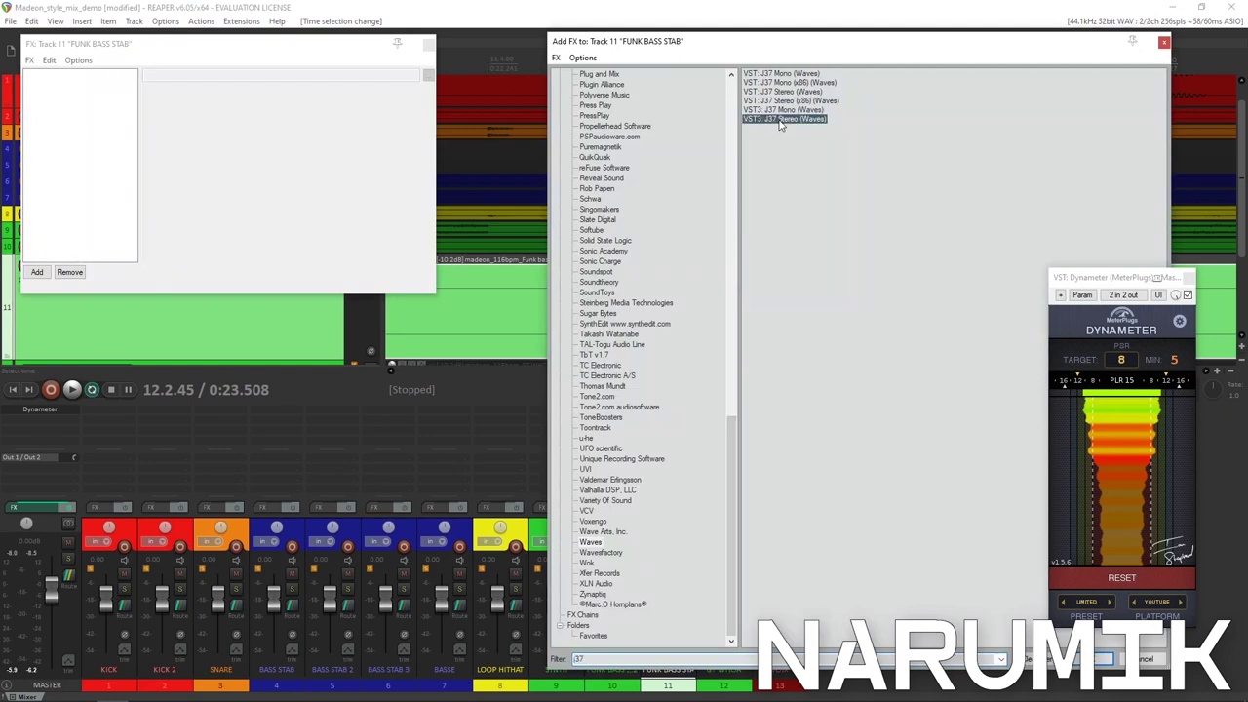
{"action": "double_click", "coordinate": [780, 120]}
{"action": "left_click_drag", "start_coordinate": [409, 55], "coordinate": [490, 149]}
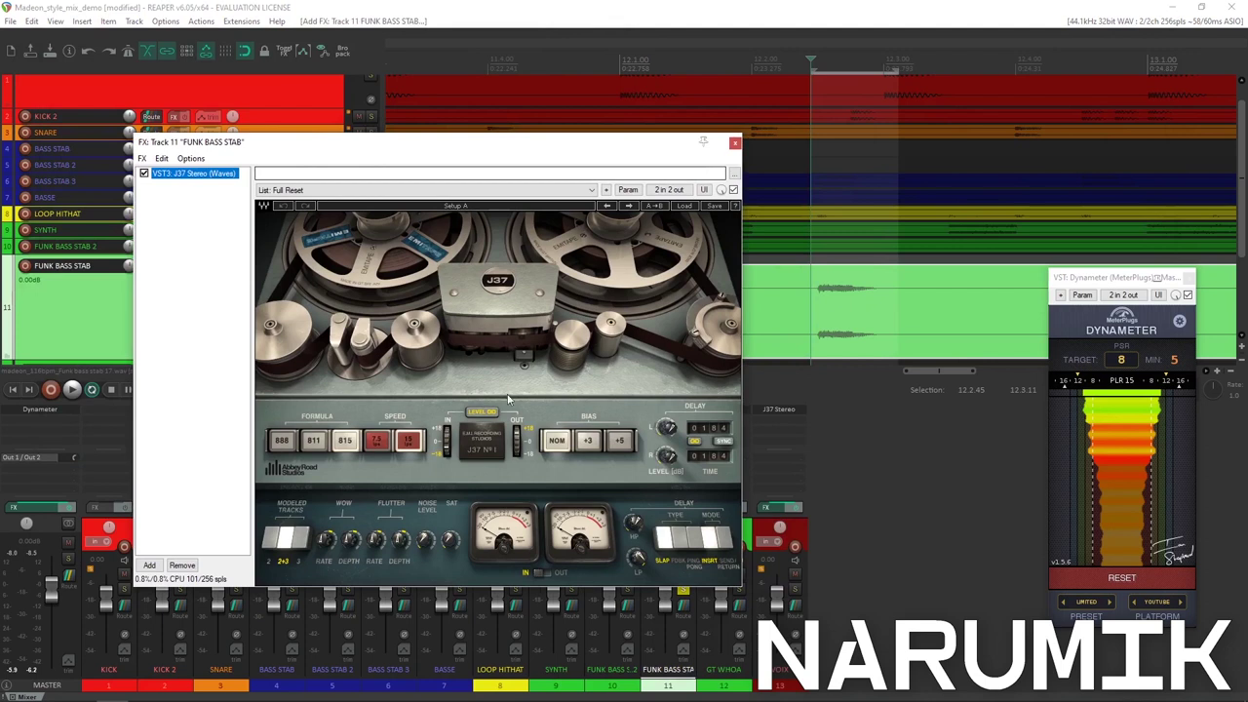
Adjust the J37 wow depth on FUNK BASS STAB and raise its input level while the stab plays.
{"action": "left_click_drag", "start_coordinate": [352, 541], "coordinate": [352, 526]}
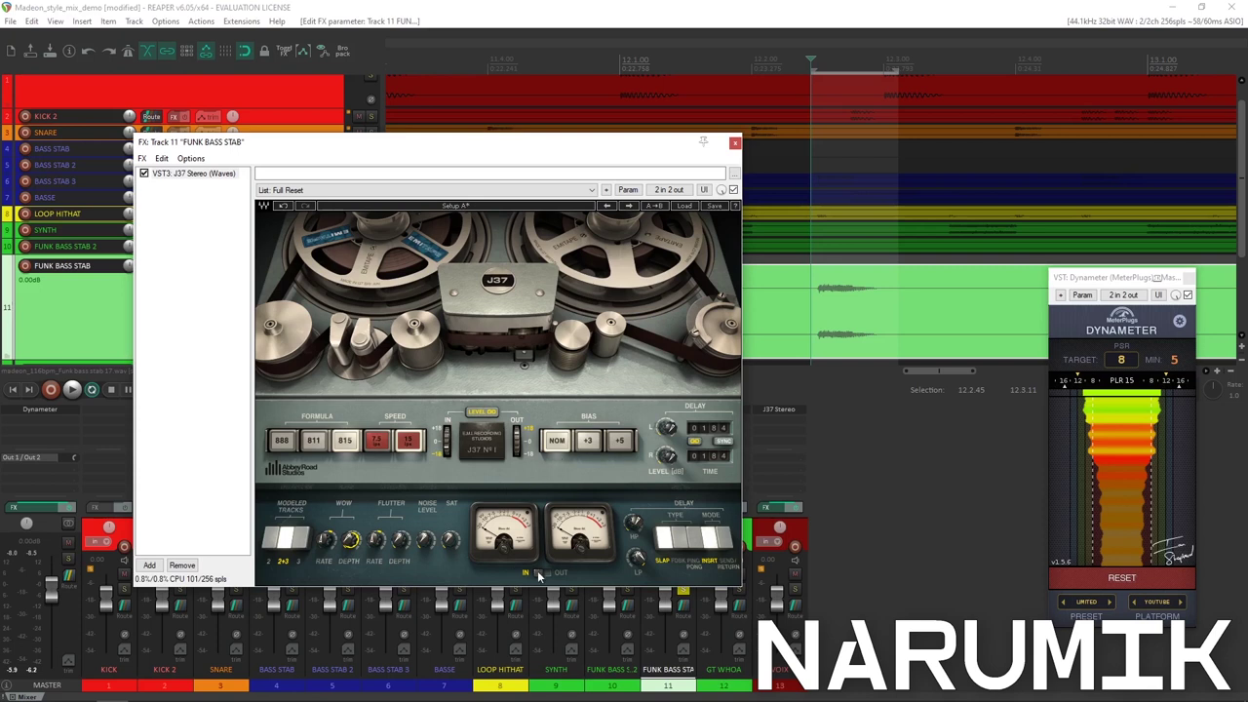
{"action": "key", "text": "space"}
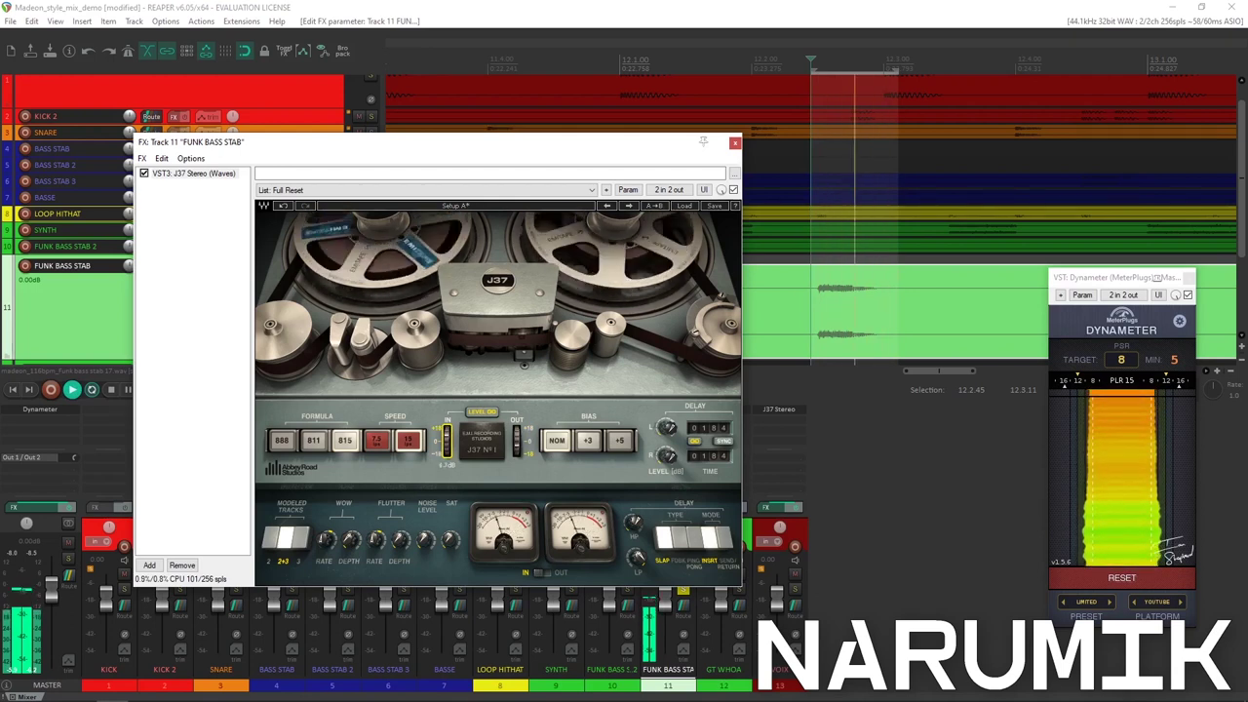
{"action": "key", "text": "space"}
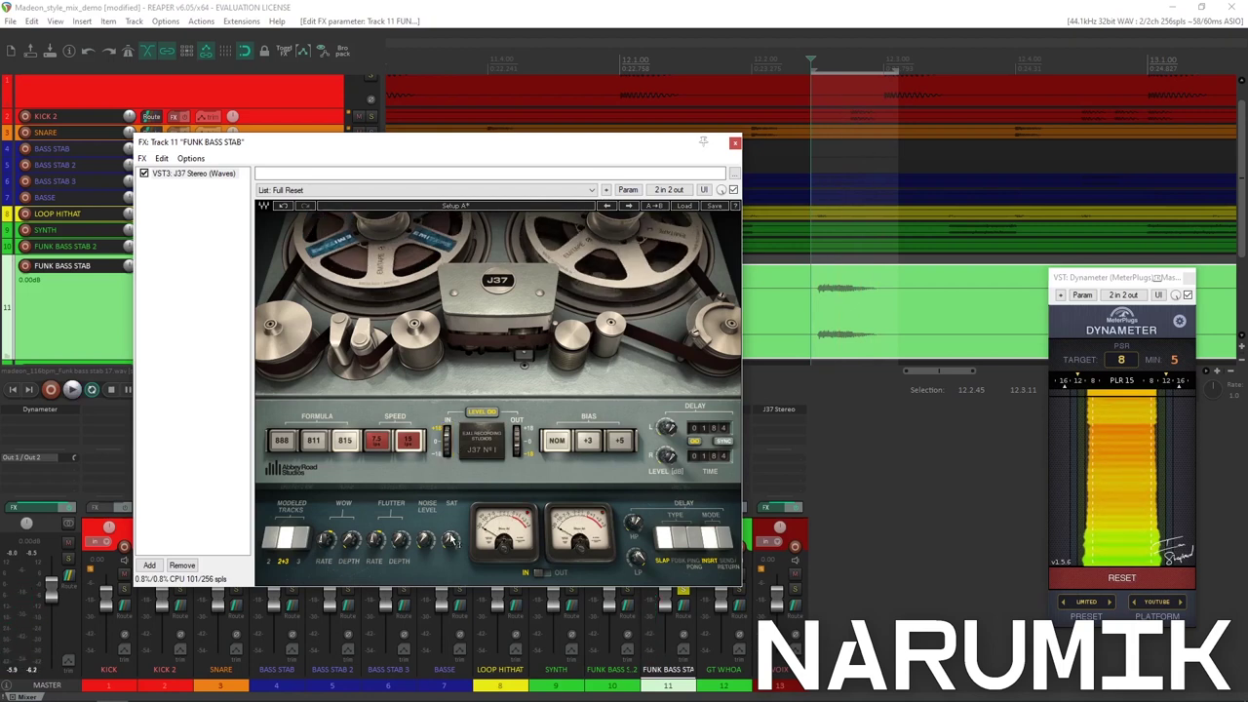
Raise the J37 saturation on FUNK BASS STAB while playing the looped stab.
{"action": "key", "text": "space"}
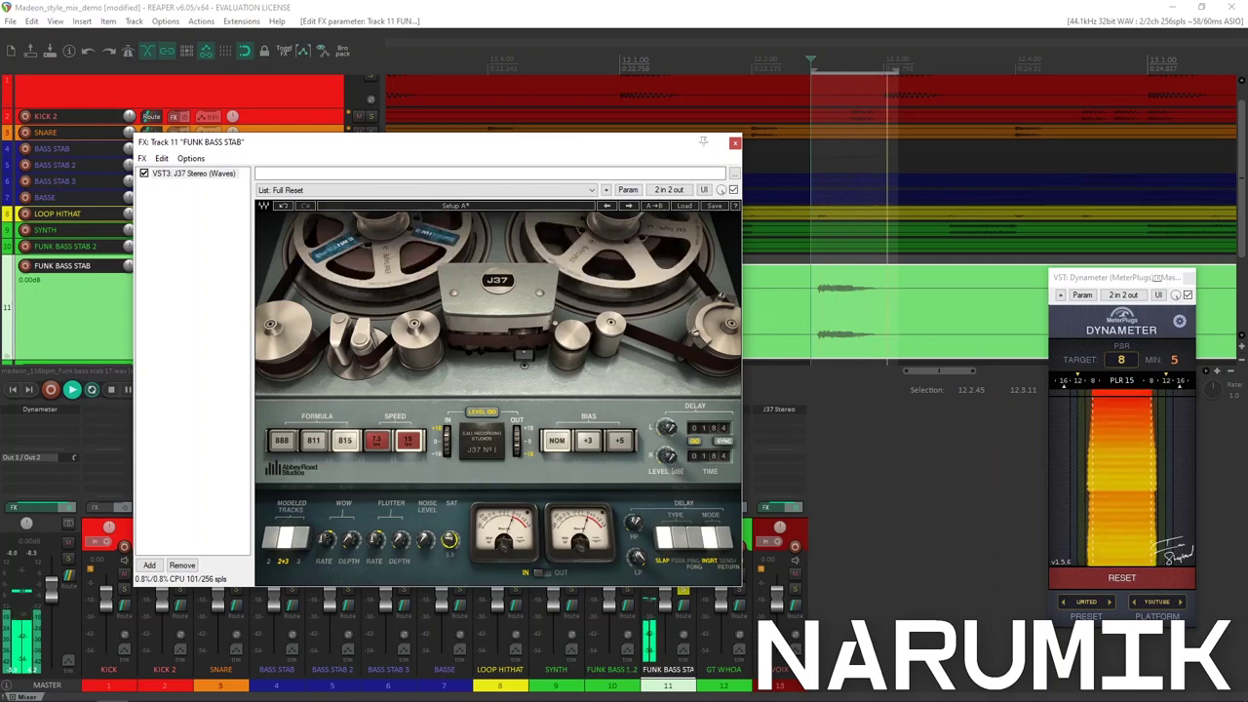
{"action": "key", "text": "space"}
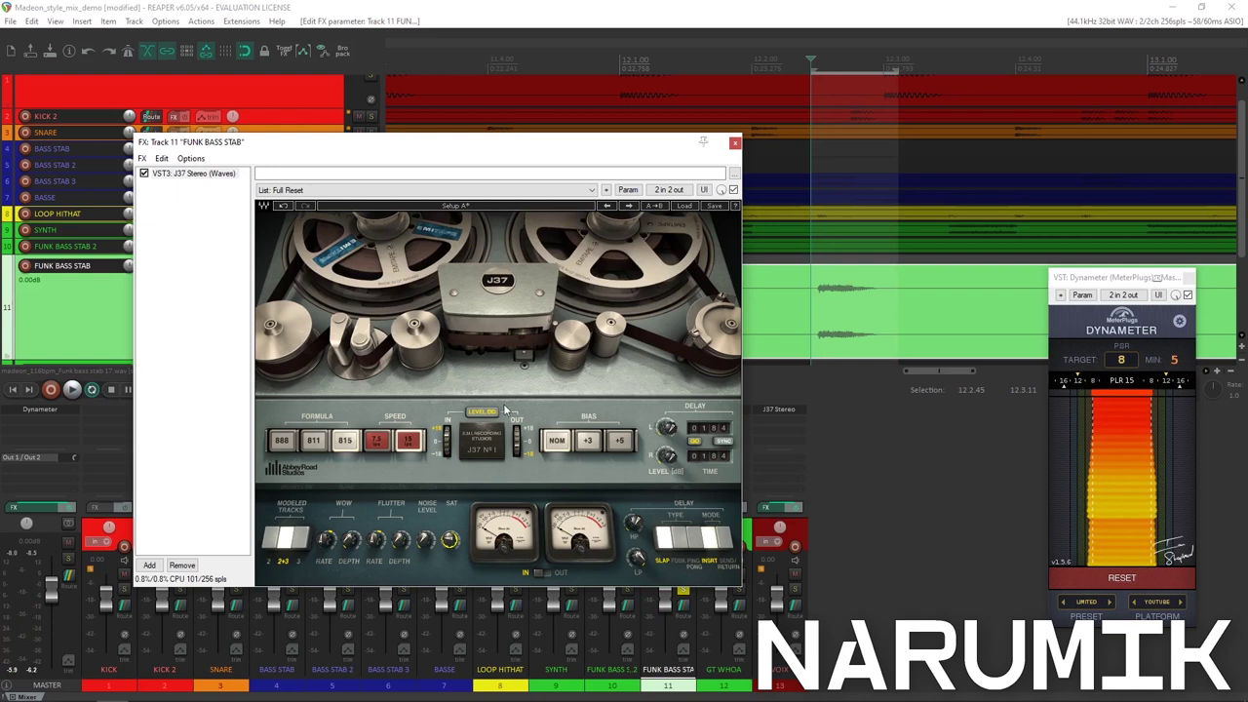
{"action": "key", "text": "space"}
Save the project and move the FUNK BASS STAB effects window off the track controls.
{"action": "left_click", "coordinate": [678, 7]}
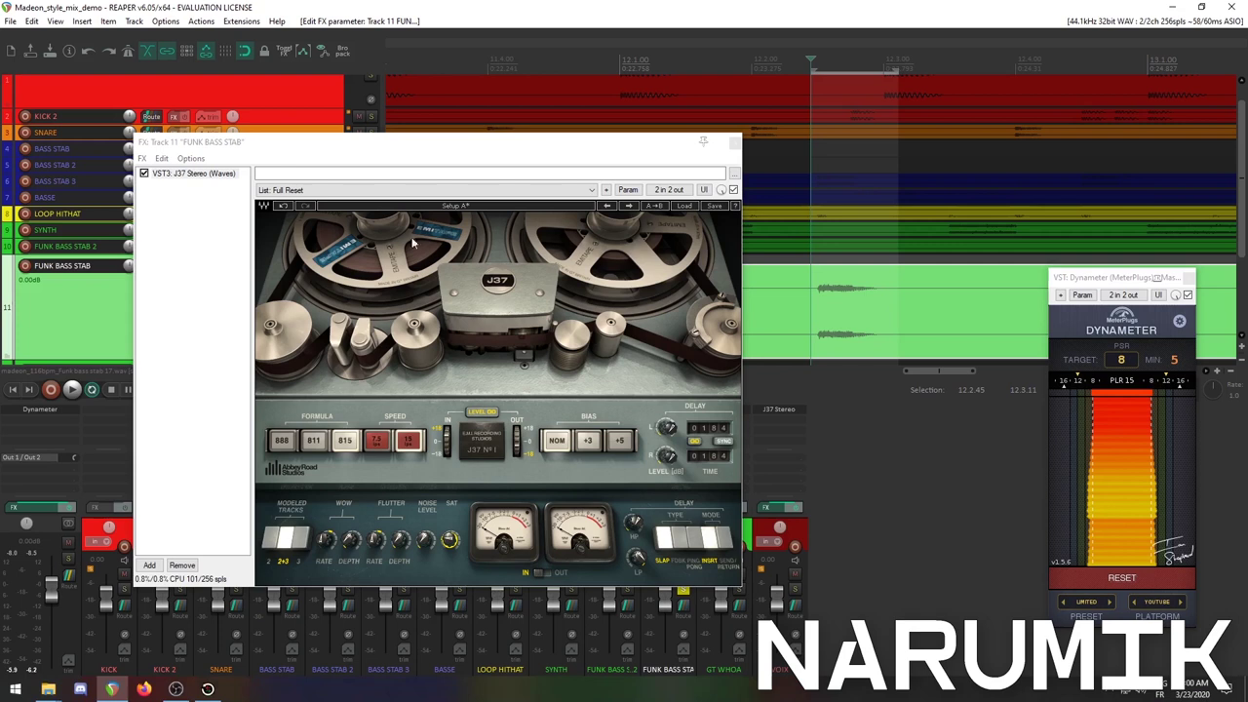
{"action": "left_click_drag", "start_coordinate": [363, 153], "coordinate": [572, 178]}
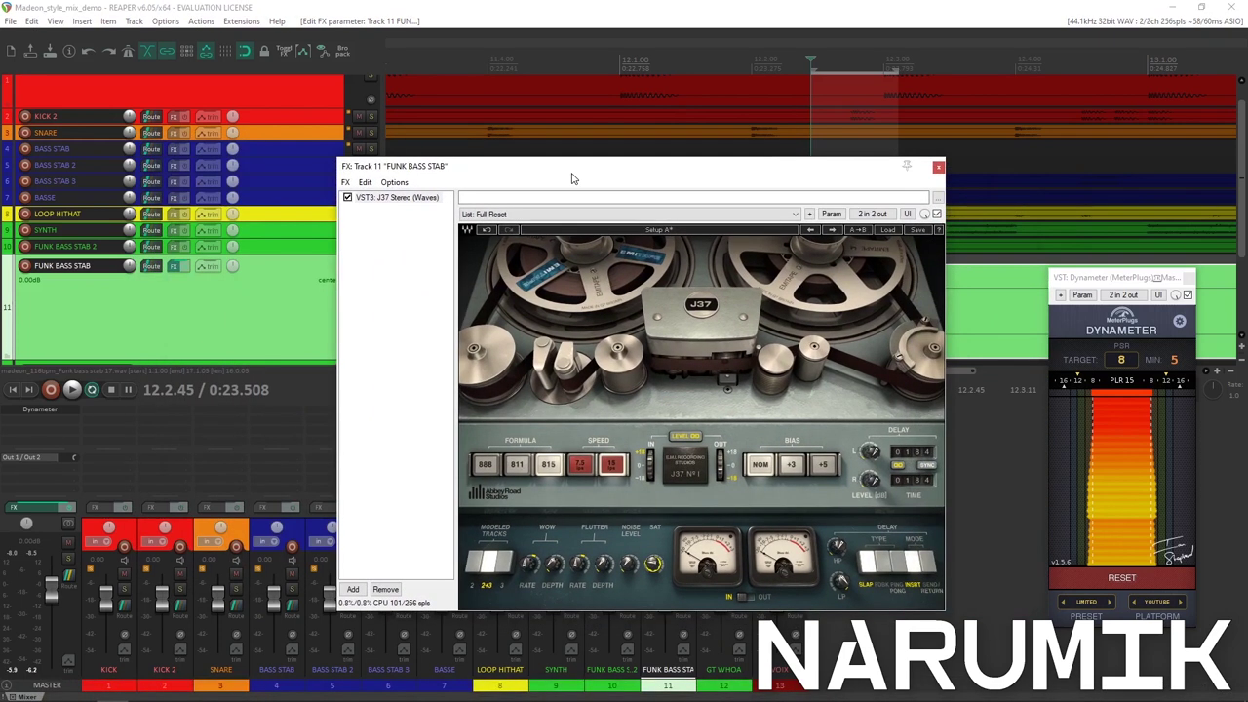
{"action": "left_click", "coordinate": [355, 6]}
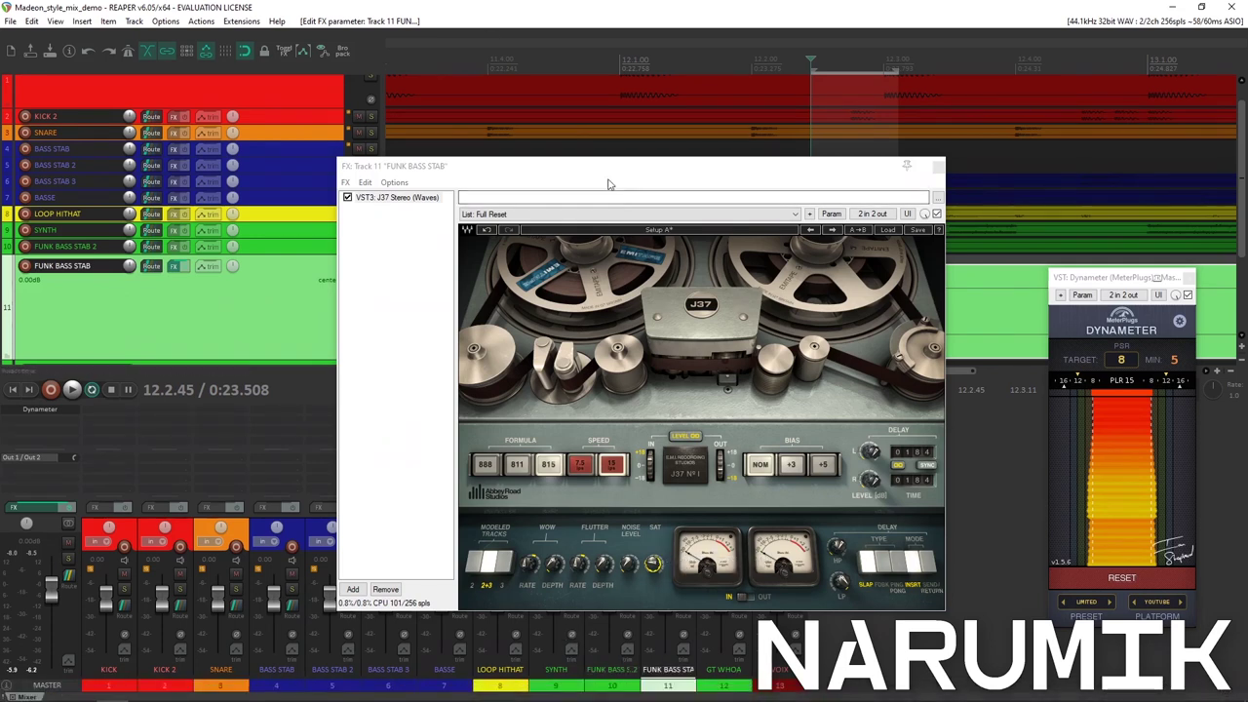
Audition the J37's 888 tape formula and +5 bias on the looped FUNK BASS STAB, returning the bias to NOM.
{"action": "left_click_drag", "start_coordinate": [613, 158], "coordinate": [516, 140]}
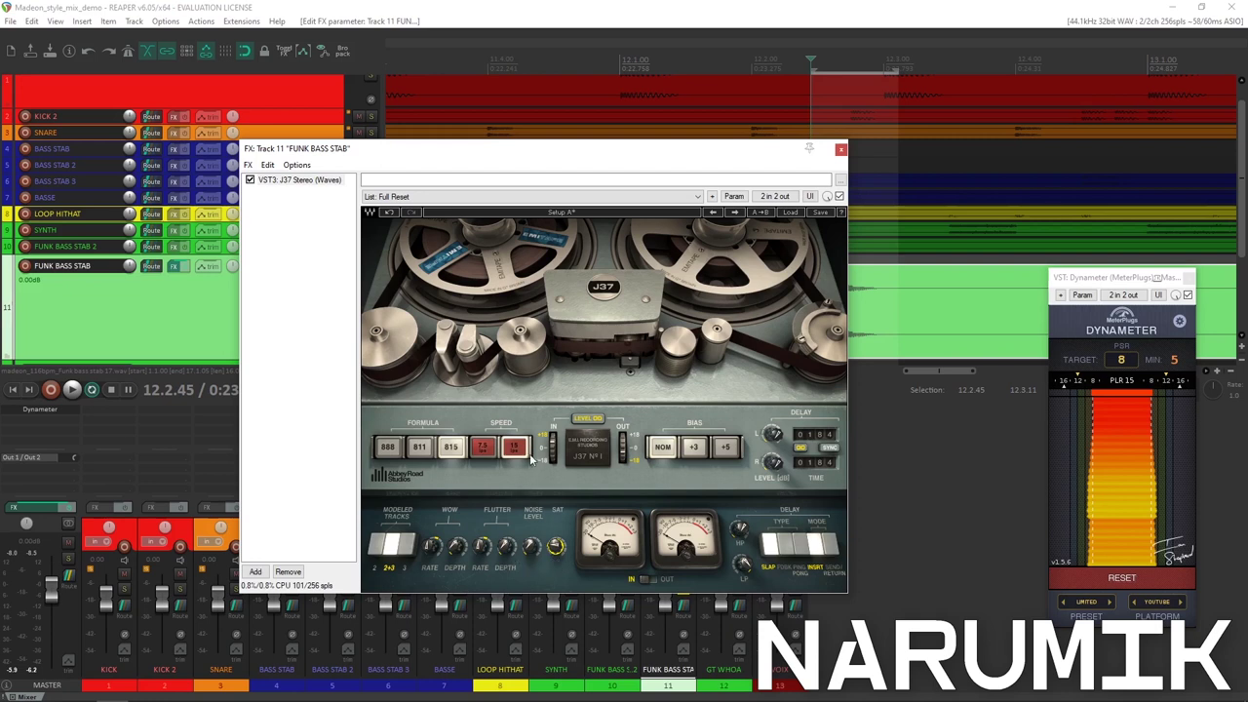
{"action": "left_click", "coordinate": [516, 5]}
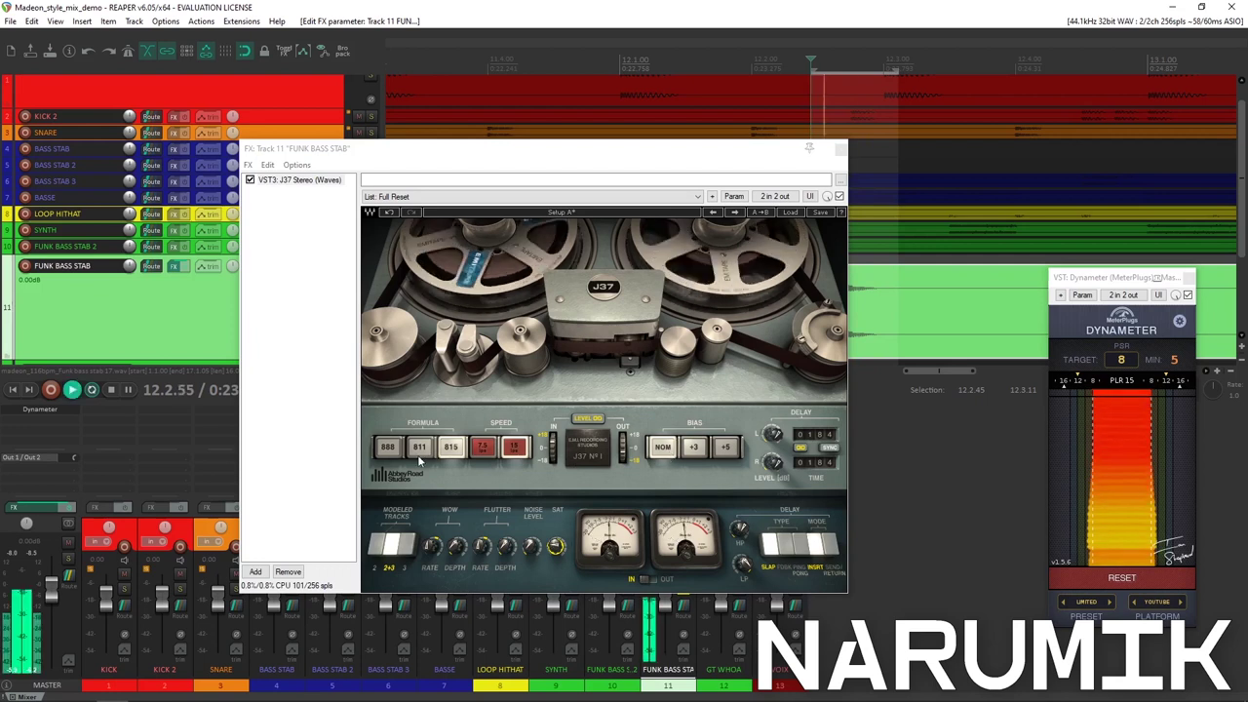
{"action": "left_click", "coordinate": [390, 449]}
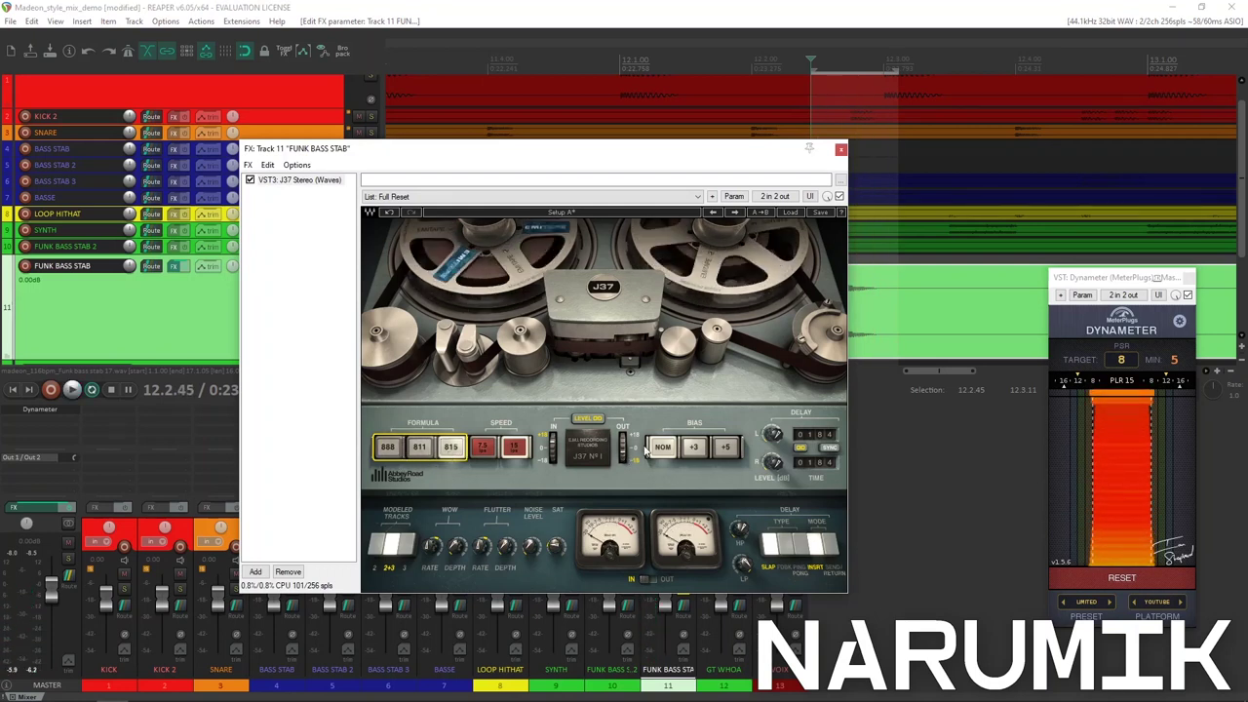
{"action": "left_click", "coordinate": [725, 451]}
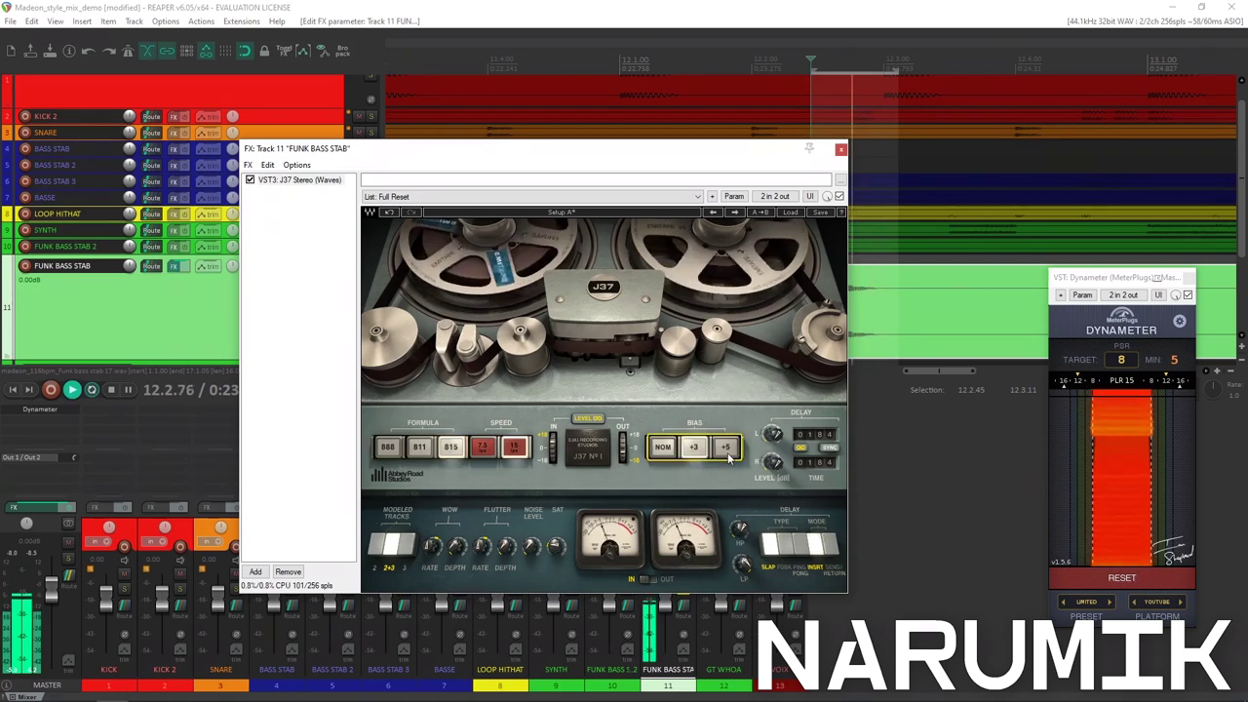
{"action": "left_click", "coordinate": [662, 450]}
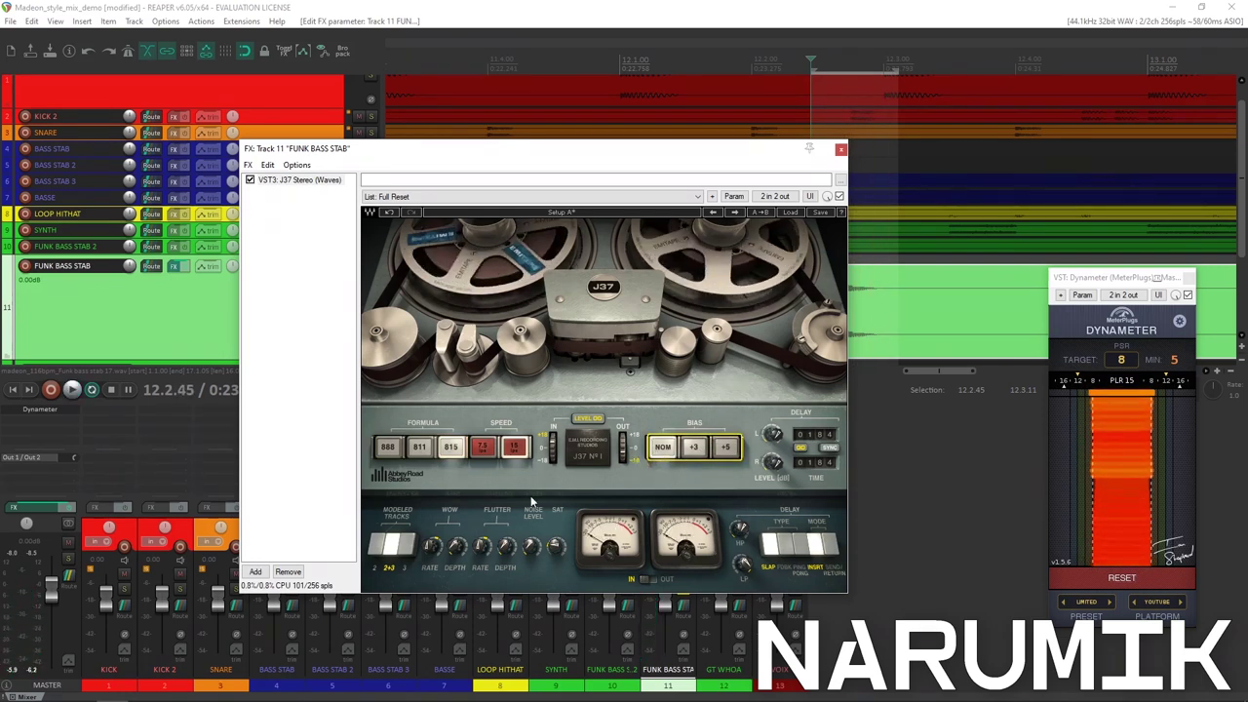
Meter the J37 output on FUNK BASS STAB, unlink its input and output levels, and lower the output level.
{"action": "left_click", "coordinate": [649, 580]}
{"action": "left_click", "coordinate": [589, 420]}
{"action": "left_click", "coordinate": [623, 454]}
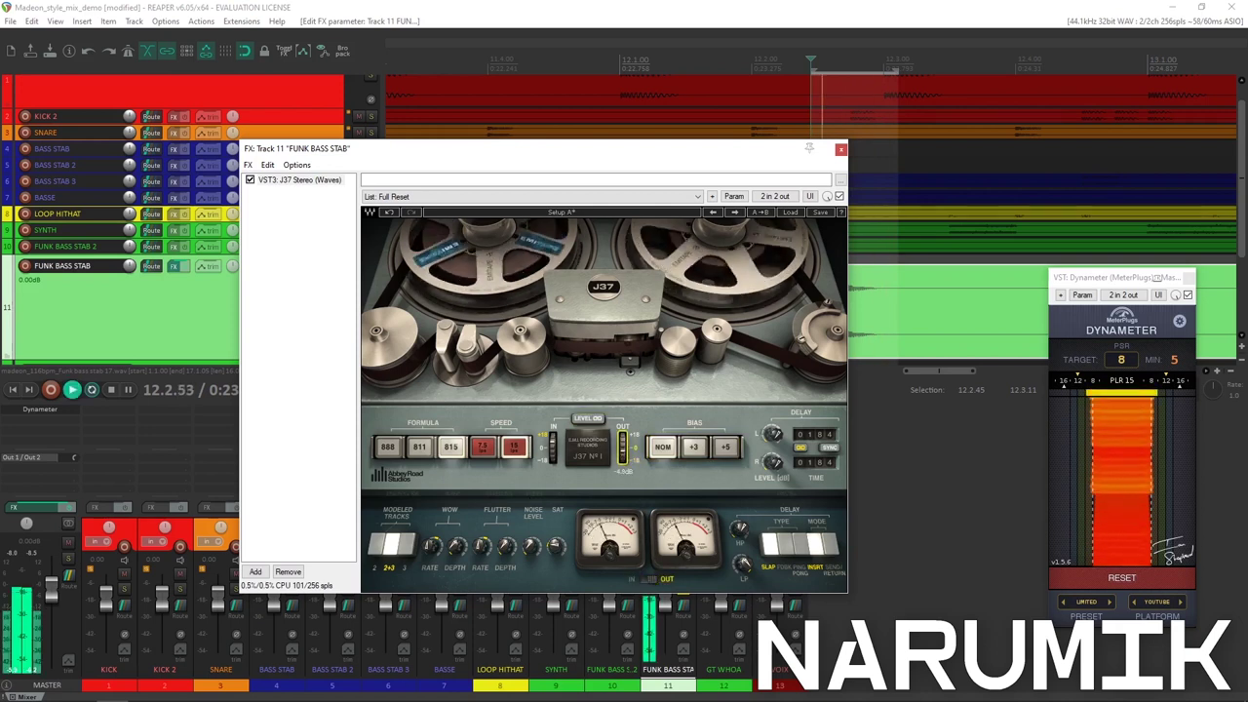
{"action": "left_click_drag", "start_coordinate": [624, 454], "coordinate": [623, 478]}
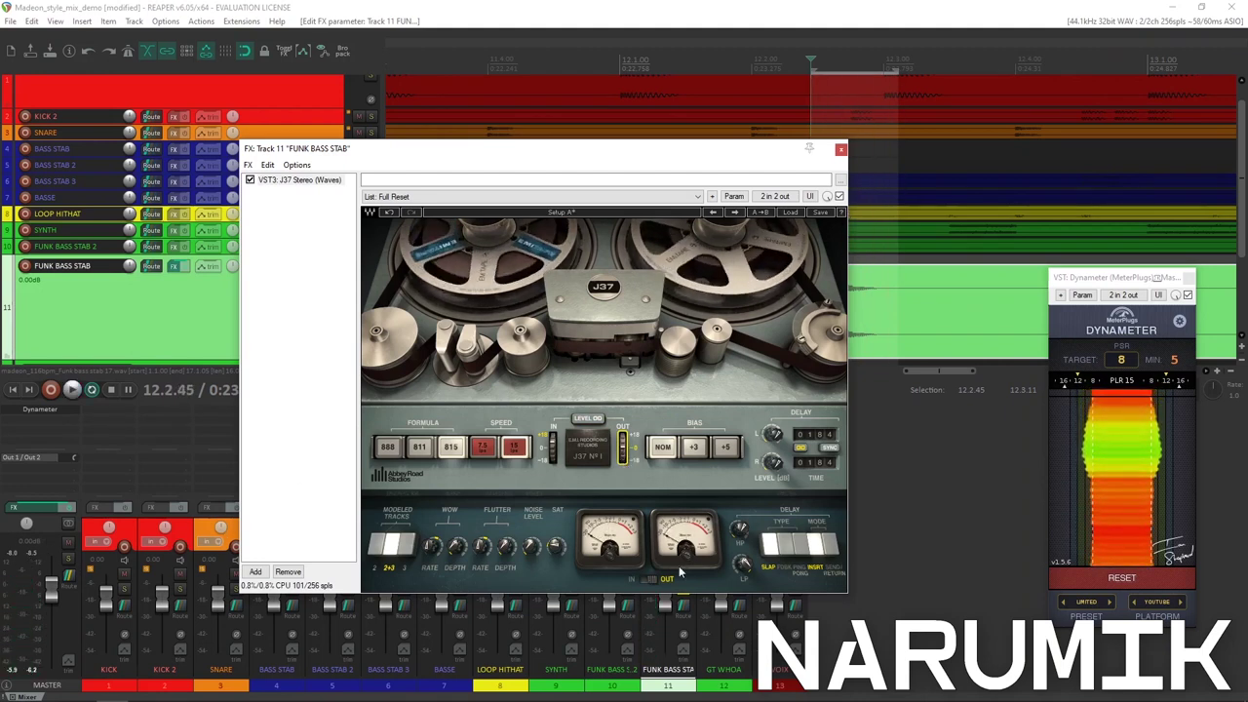
Bypass J37 on FUNK BASS STAB to compare the dry stab during playback, and close the effects window.
{"action": "key", "text": "ctrl+b"}
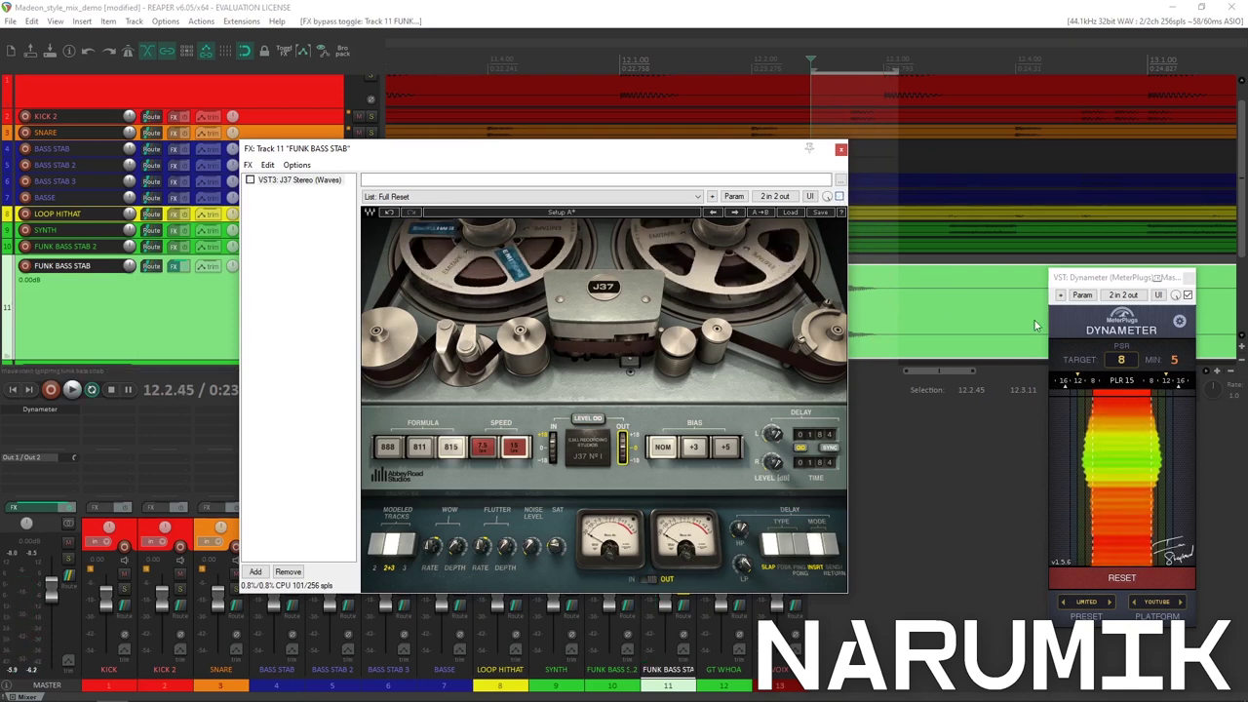
{"action": "key", "text": "space"}
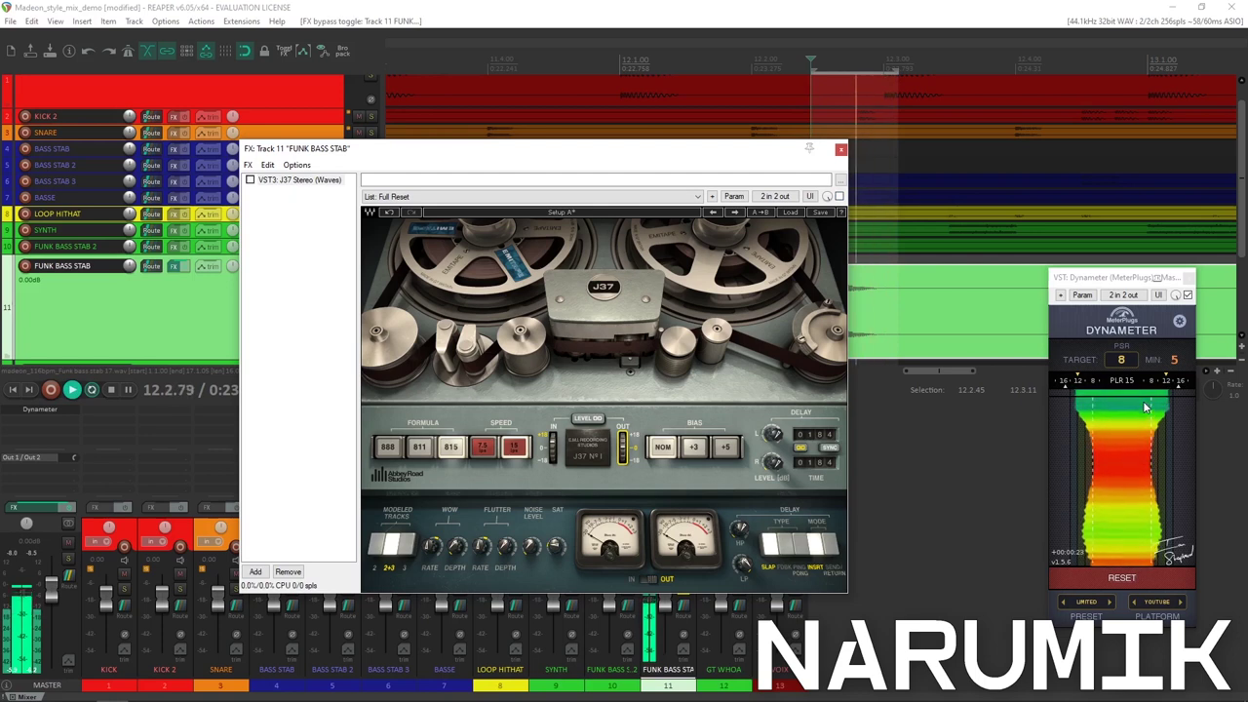
{"action": "key", "text": "space"}
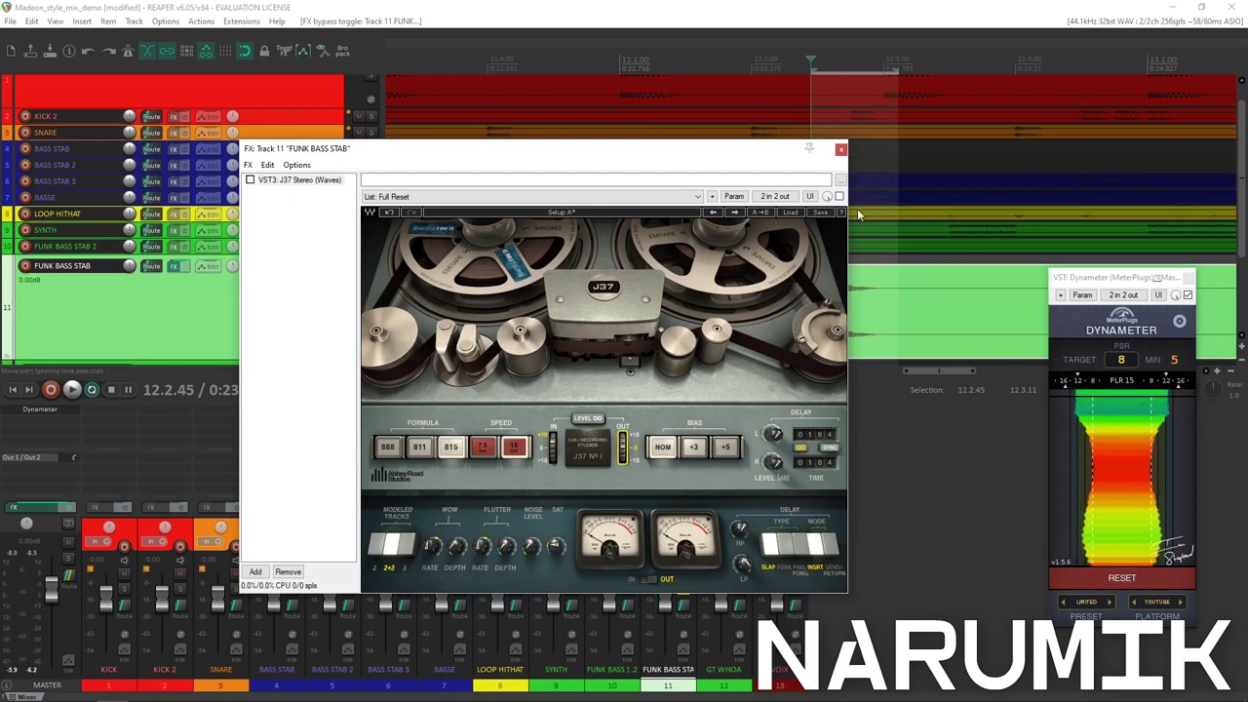
{"action": "left_click", "coordinate": [841, 151]}
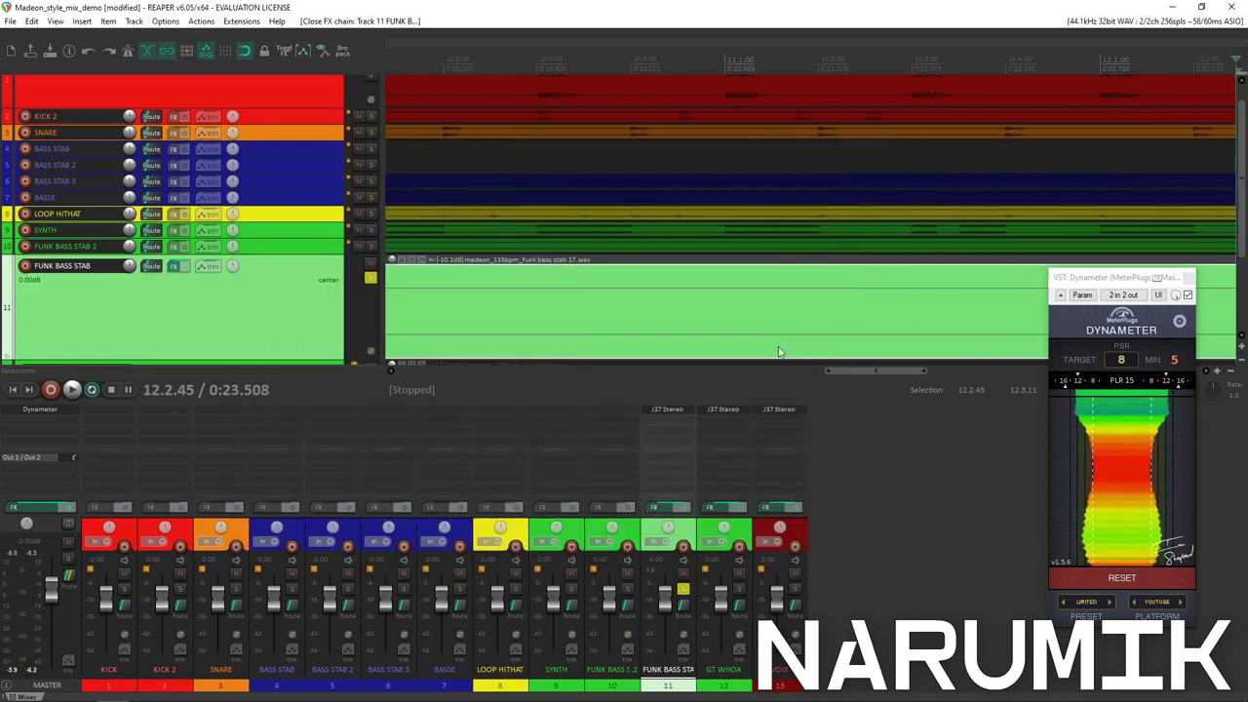
Unsolo FUNK BASS STAB with the whole arrangement in view.
{"action": "scroll", "coordinate": [607, 339], "scroll_direction": "down", "scroll_amount": 5}
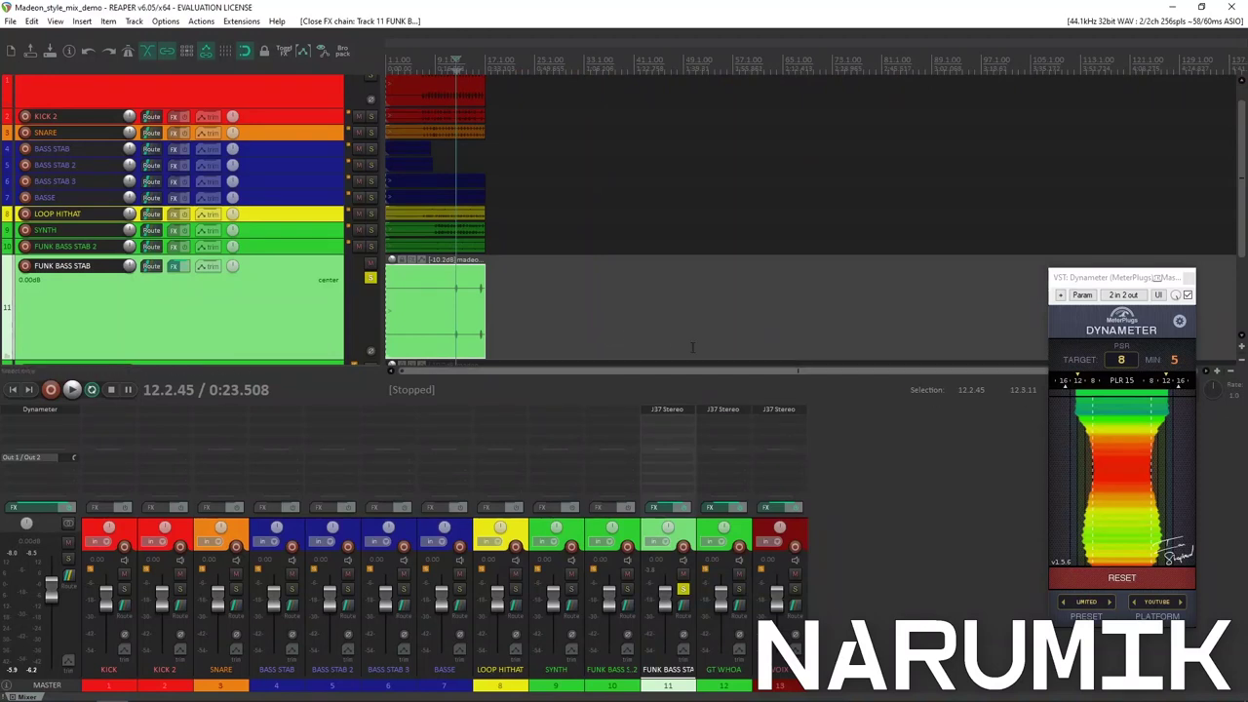
{"action": "scroll", "coordinate": [490, 325], "scroll_direction": "up", "scroll_amount": 3}
{"action": "left_click", "coordinate": [367, 279]}
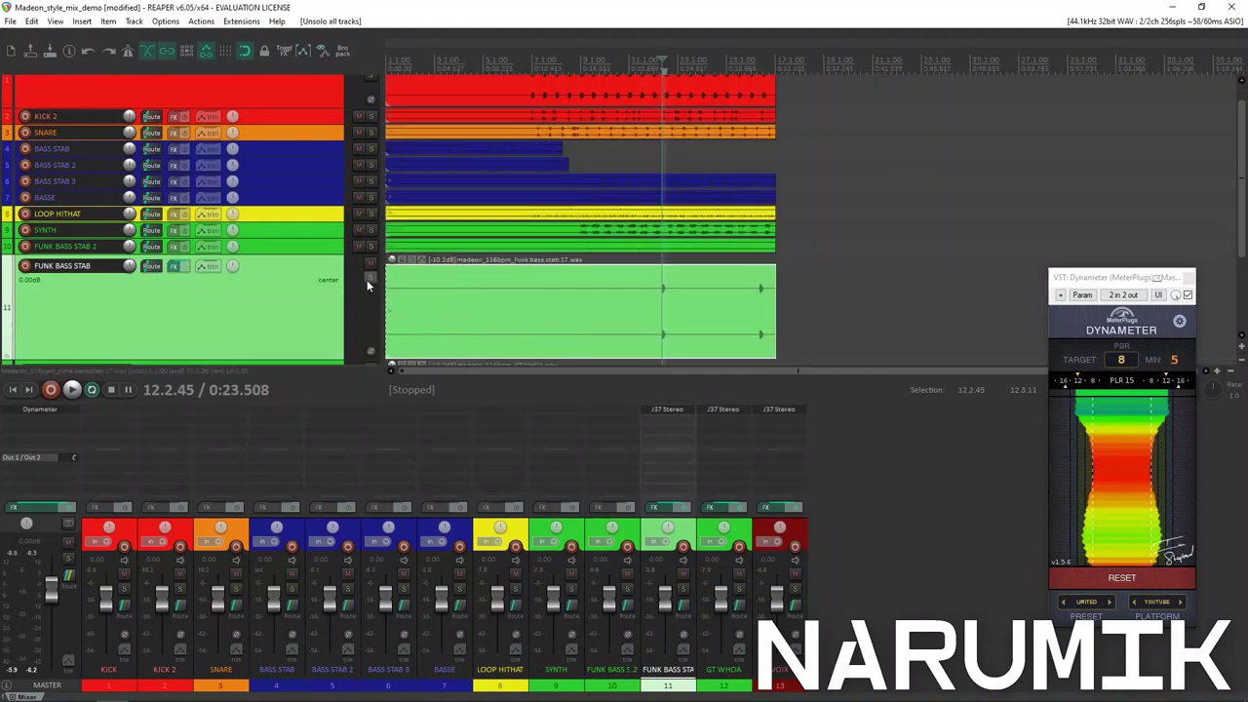
Expand and solo FUNK BASS STAB 2, and audition one of its stabs near measure 13.
{"action": "left_click", "coordinate": [286, 252]}
{"action": "left_click_drag", "start_coordinate": [304, 253], "coordinate": [345, 292]}
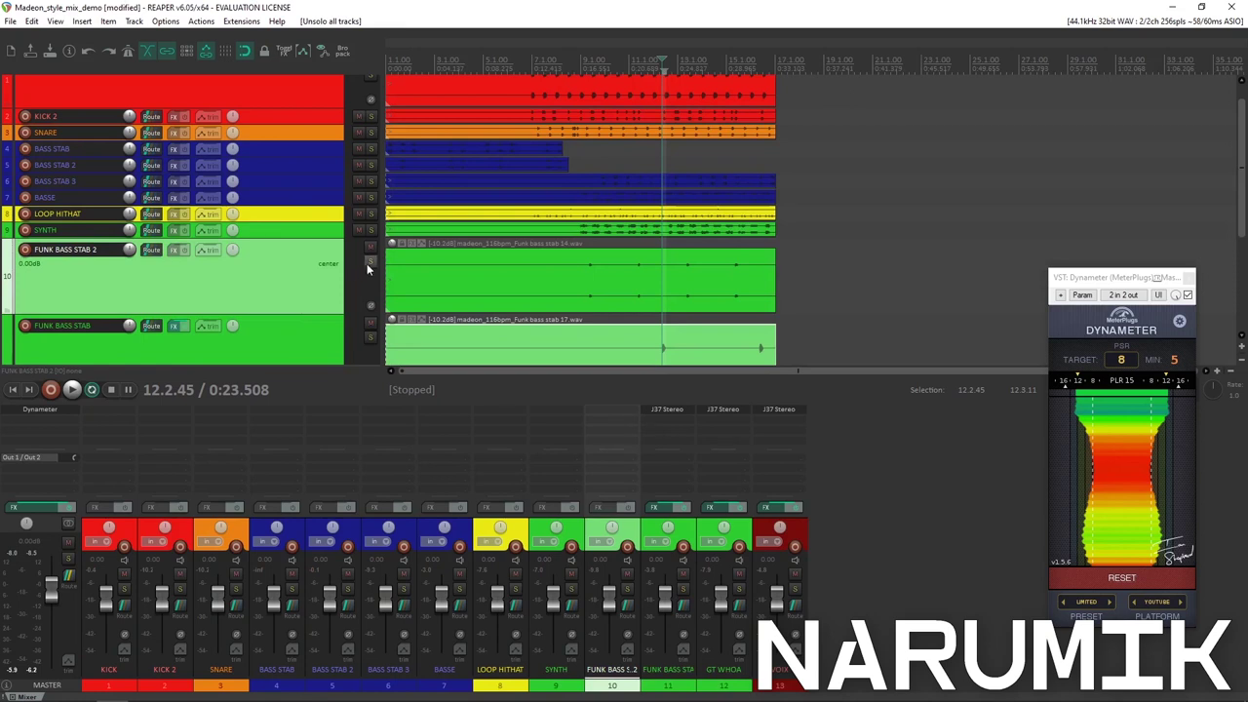
{"action": "left_click", "coordinate": [371, 261]}
{"action": "left_click", "coordinate": [684, 270]}
{"action": "key", "text": "space"}
{"action": "scroll", "coordinate": [684, 271], "scroll_direction": "up", "scroll_amount": 3}
{"action": "key", "text": "space"}
{"action": "scroll", "coordinate": [795, 276], "scroll_direction": "down", "scroll_amount": 5}
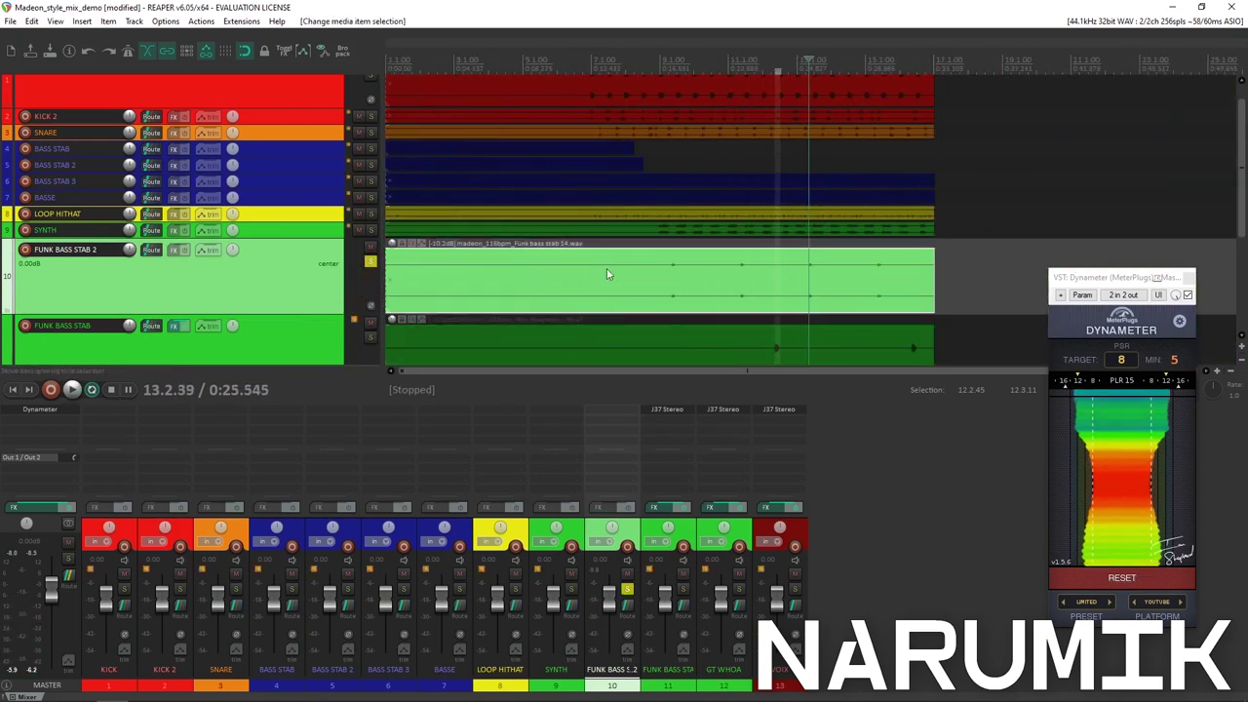
Copy J37 Stereo (Waves) from FUNK BASS STAB to FUNK BASS STAB 2 and move its window off the track controls.
{"action": "scroll", "coordinate": [606, 274], "scroll_direction": "down", "scroll_amount": 5}
{"action": "left_click", "coordinate": [264, 245]}
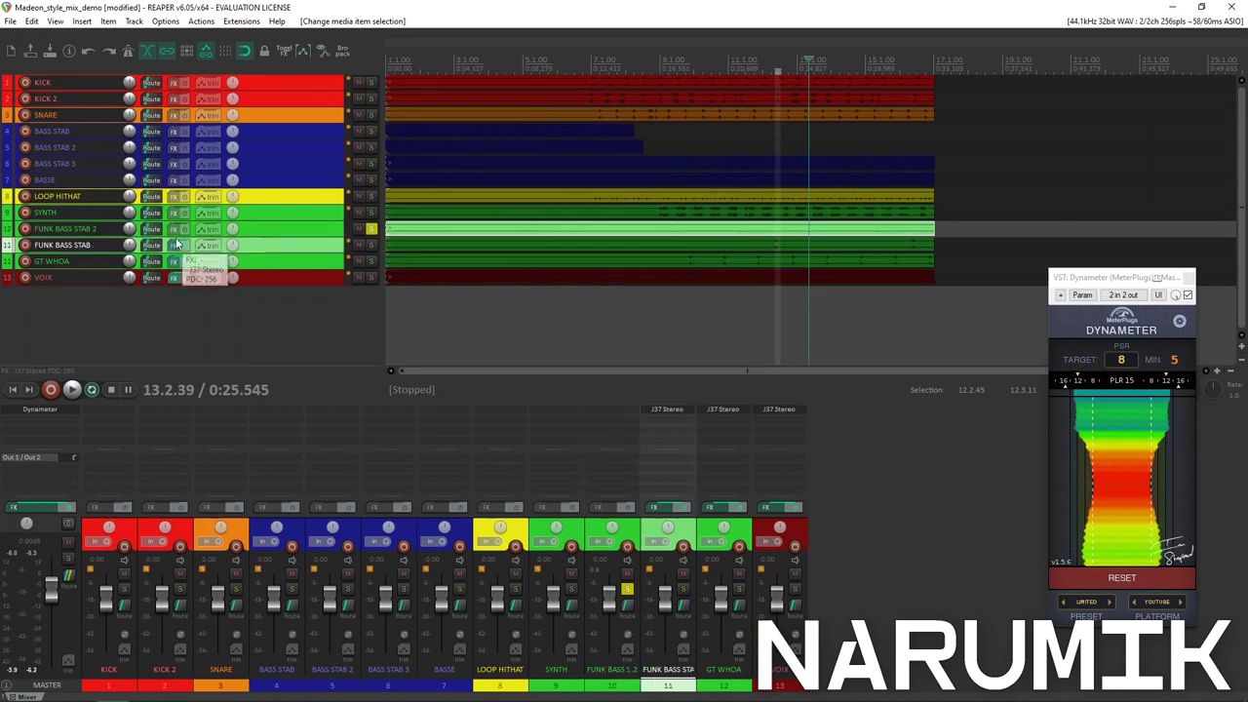
{"action": "left_click", "coordinate": [176, 230]}
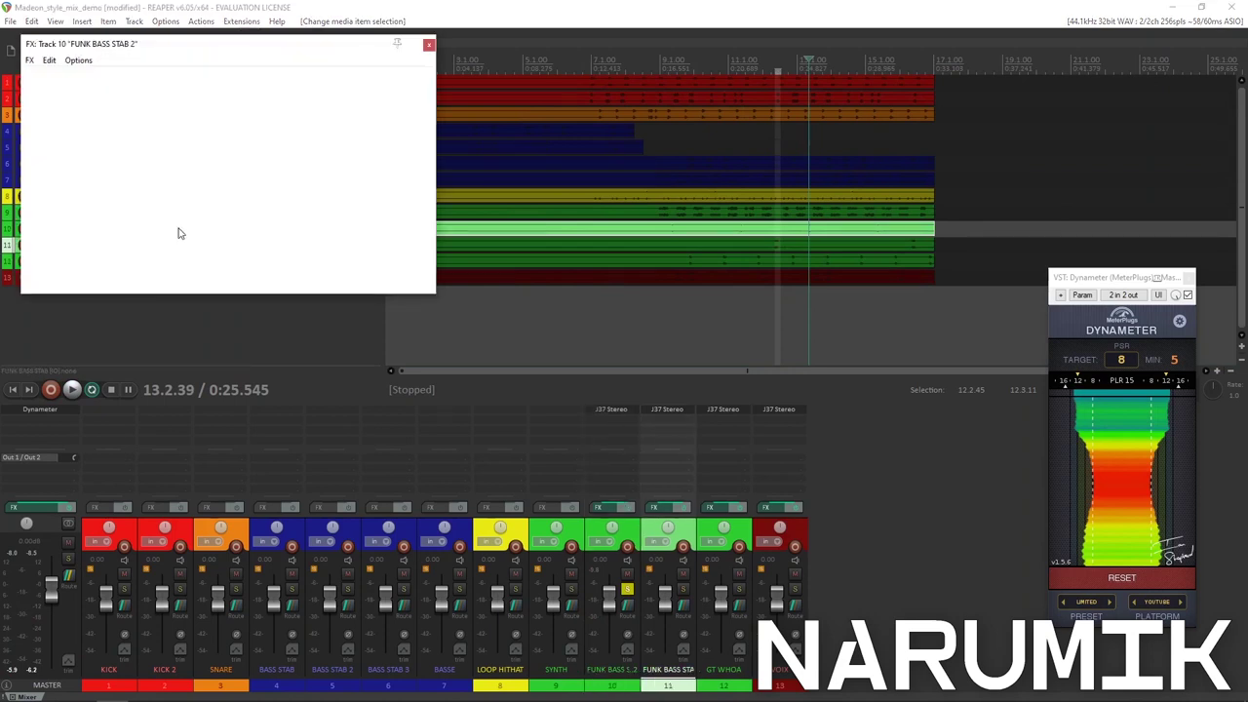
{"action": "left_click_drag", "start_coordinate": [287, 49], "coordinate": [597, 117]}
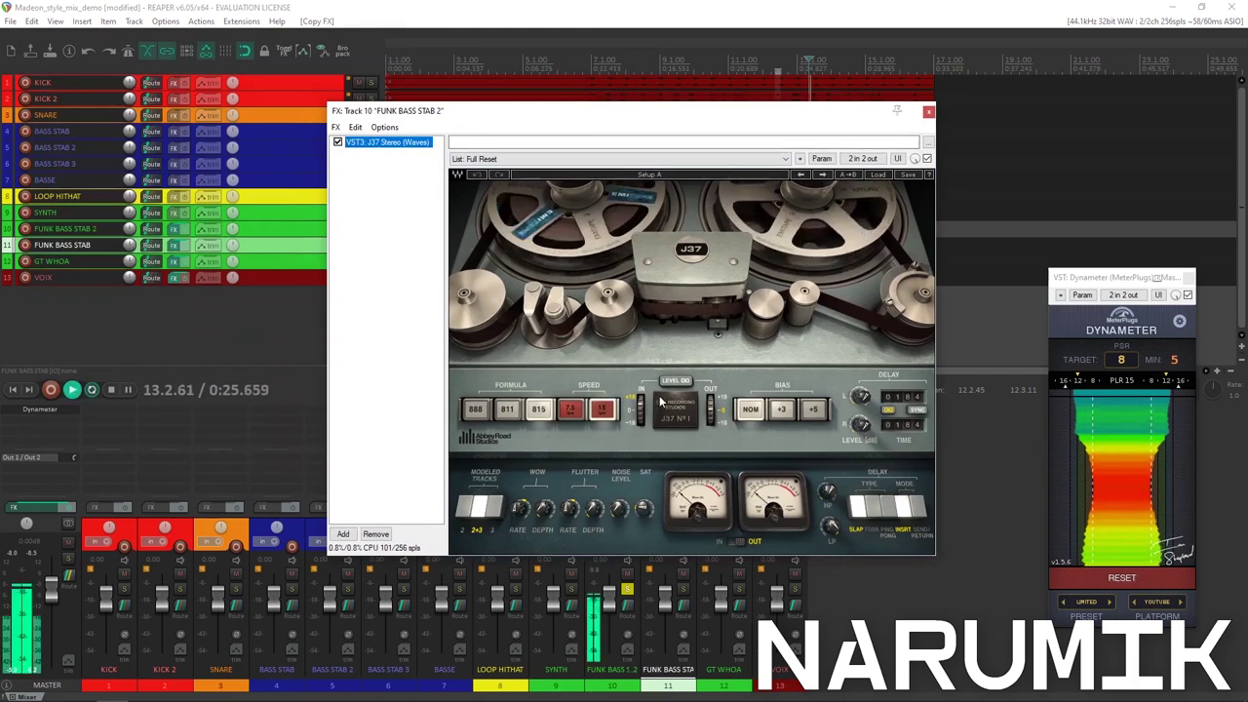
Switch the J37 meters on FUNK BASS STAB 2 to IN and replay the stab to check its input level.
{"action": "left_click", "coordinate": [739, 541]}
{"action": "key", "text": "space"}
{"action": "key", "text": "space"}
{"action": "key", "text": "space"}
{"action": "key", "text": "space"}
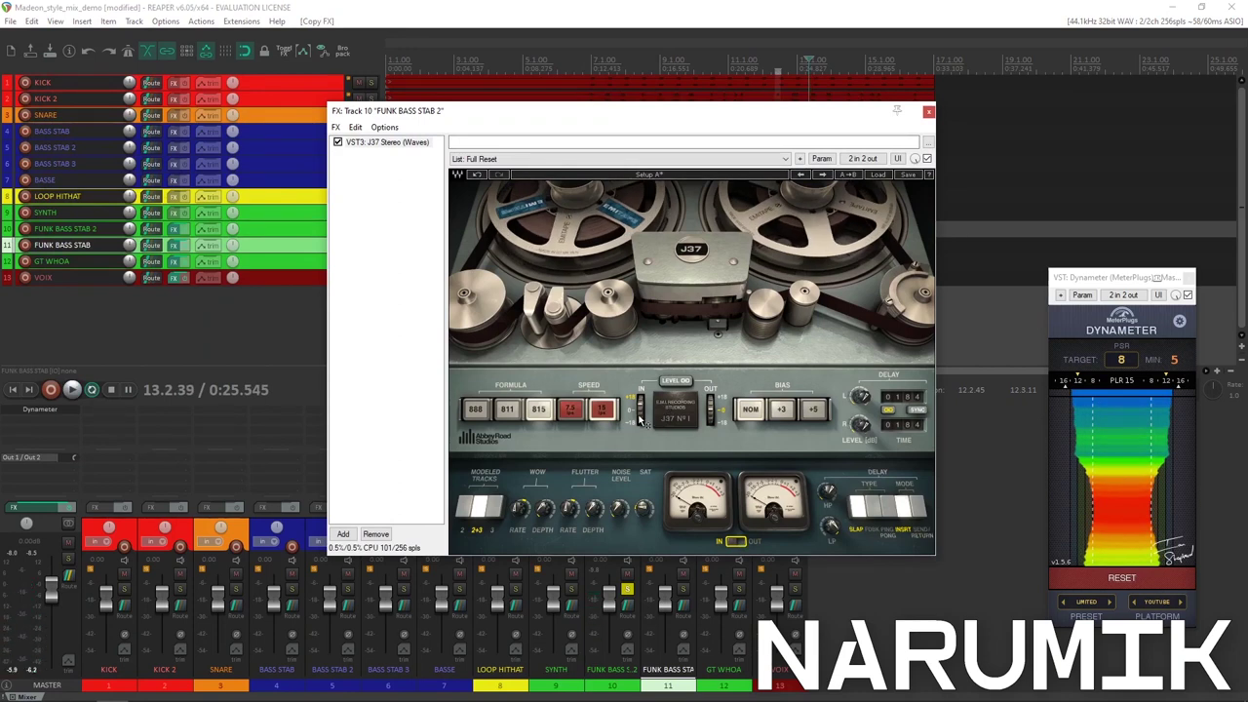
Adjust the J37 input level on FUNK BASS STAB 2 while repeatedly replaying the stab.
{"action": "left_click_drag", "start_coordinate": [641, 410], "coordinate": [641, 418]}
{"action": "key", "text": "space"}
{"action": "key", "text": "space"}
{"action": "key", "text": "space"}
{"action": "key", "text": "space"}
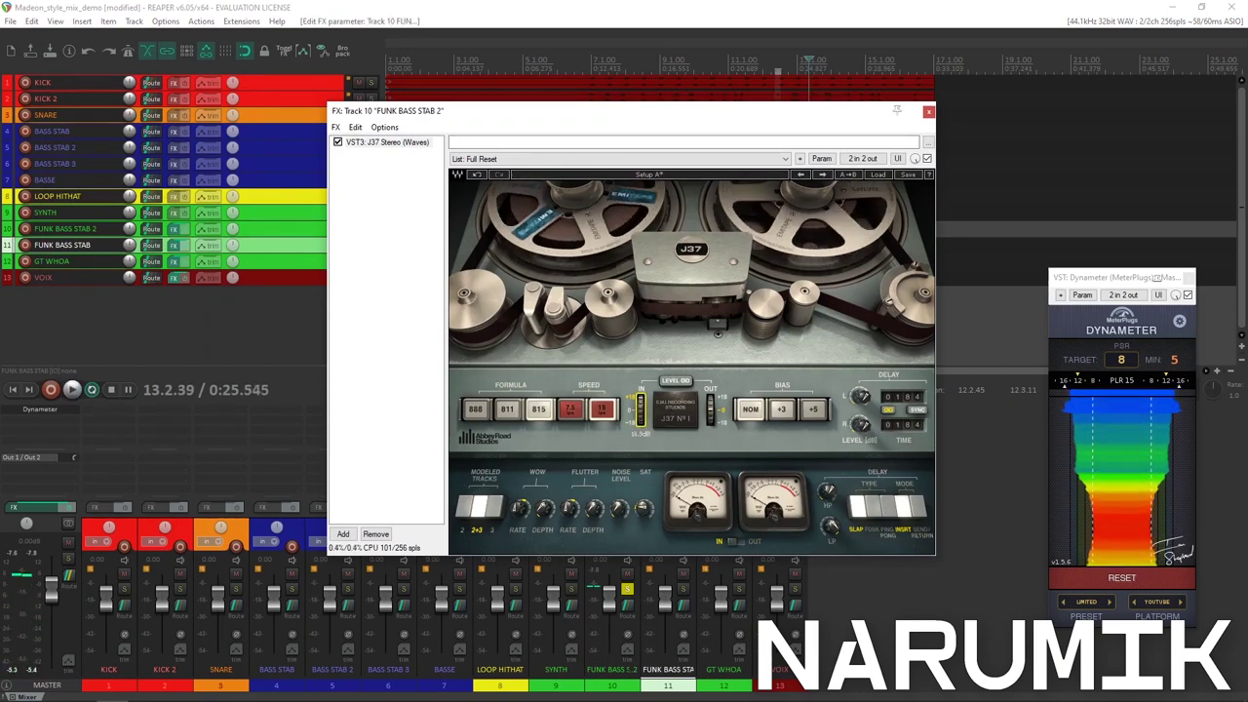
{"action": "scroll", "coordinate": [641, 418], "scroll_direction": "up", "scroll_amount": 2}
{"action": "key", "text": "space"}
{"action": "key", "text": "space"}
{"action": "key", "text": "space"}
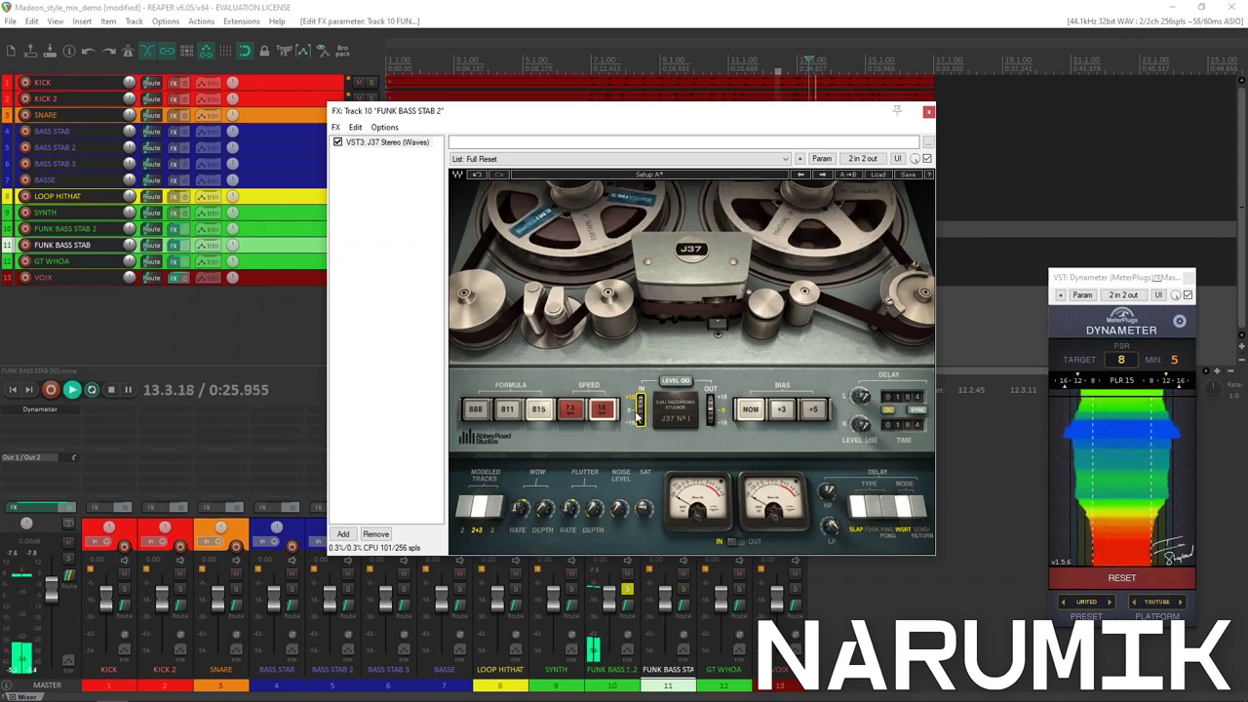
{"action": "key", "text": "space"}
Switch the J37 meters on FUNK BASS STAB 2 to OUT and adjust the output level while replaying the stab.
{"action": "left_click", "coordinate": [735, 544]}
{"action": "key", "text": "space"}
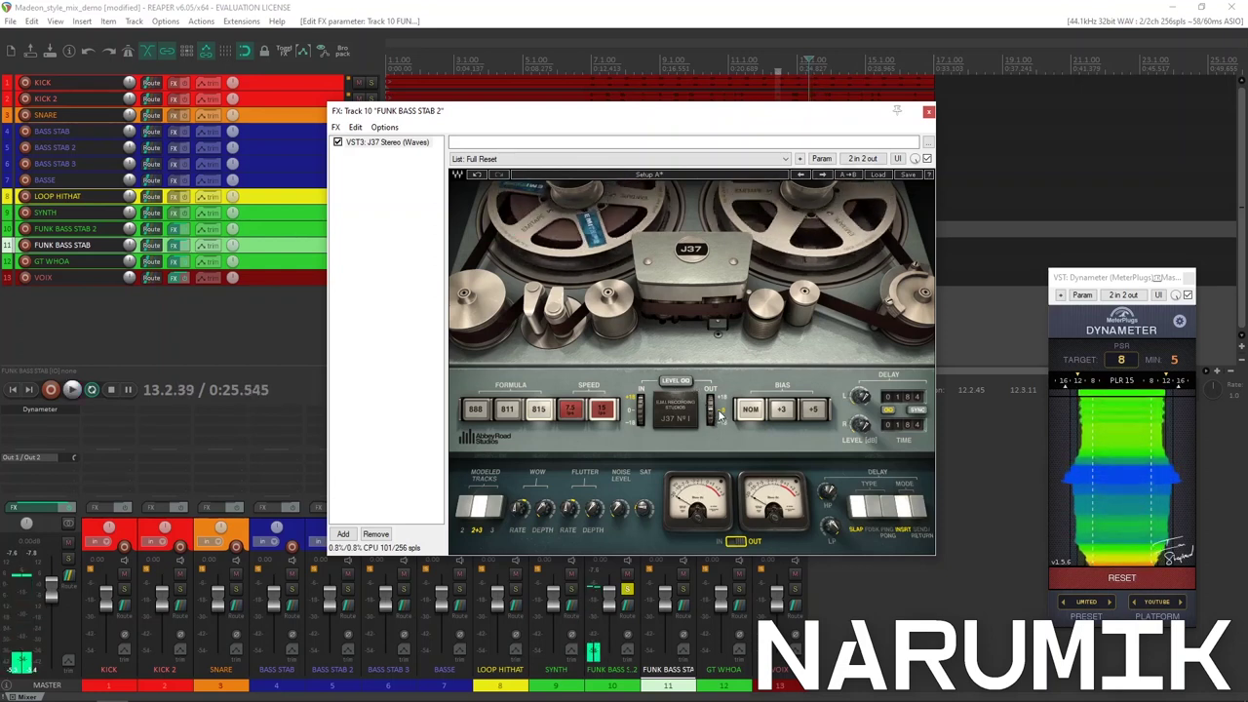
{"action": "left_click_drag", "start_coordinate": [720, 420], "coordinate": [719, 416]}
{"action": "key", "text": "space"}
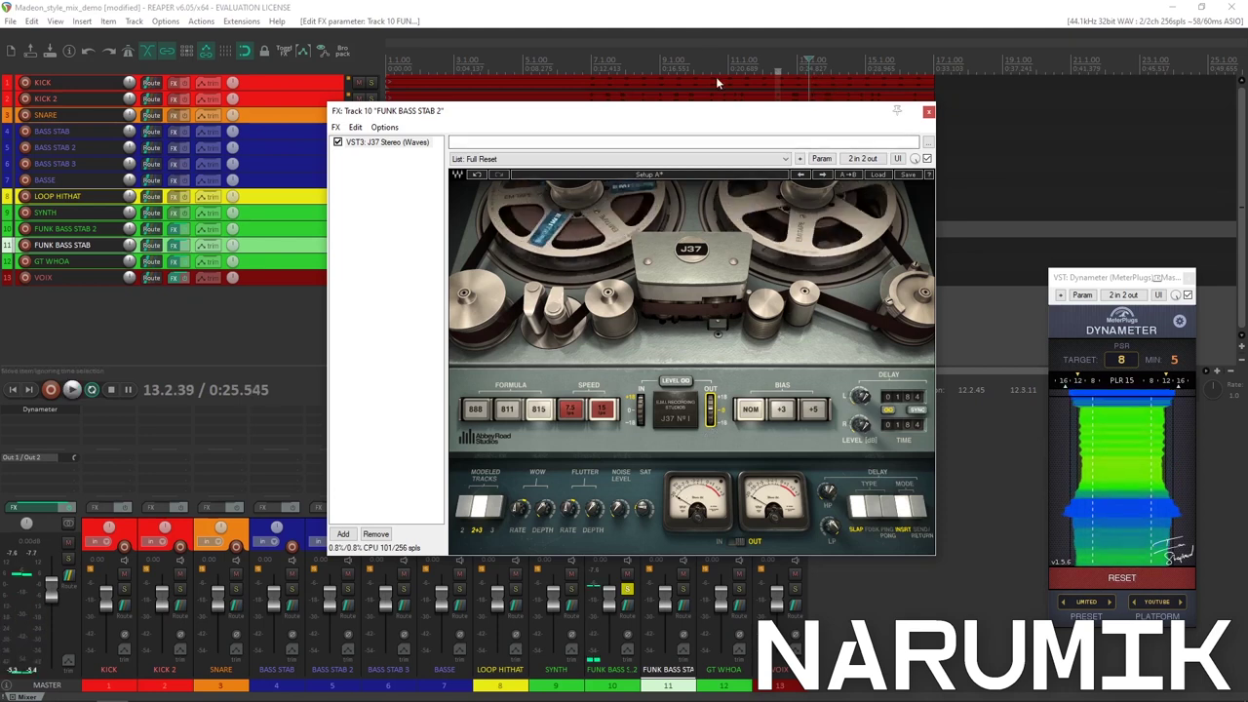
{"action": "key", "text": "space"}
{"action": "key", "text": "space"}
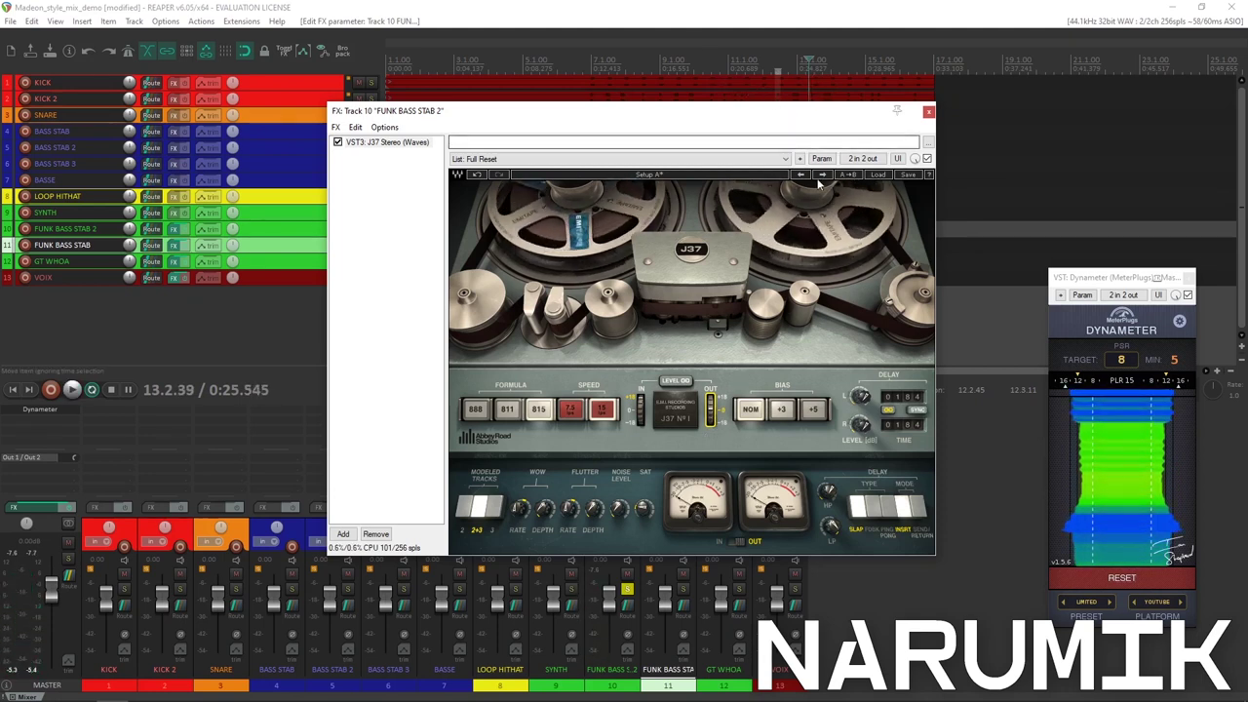
Close the FUNK BASS STAB 2 effects window and unsolo the track.
{"action": "left_click", "coordinate": [929, 111]}
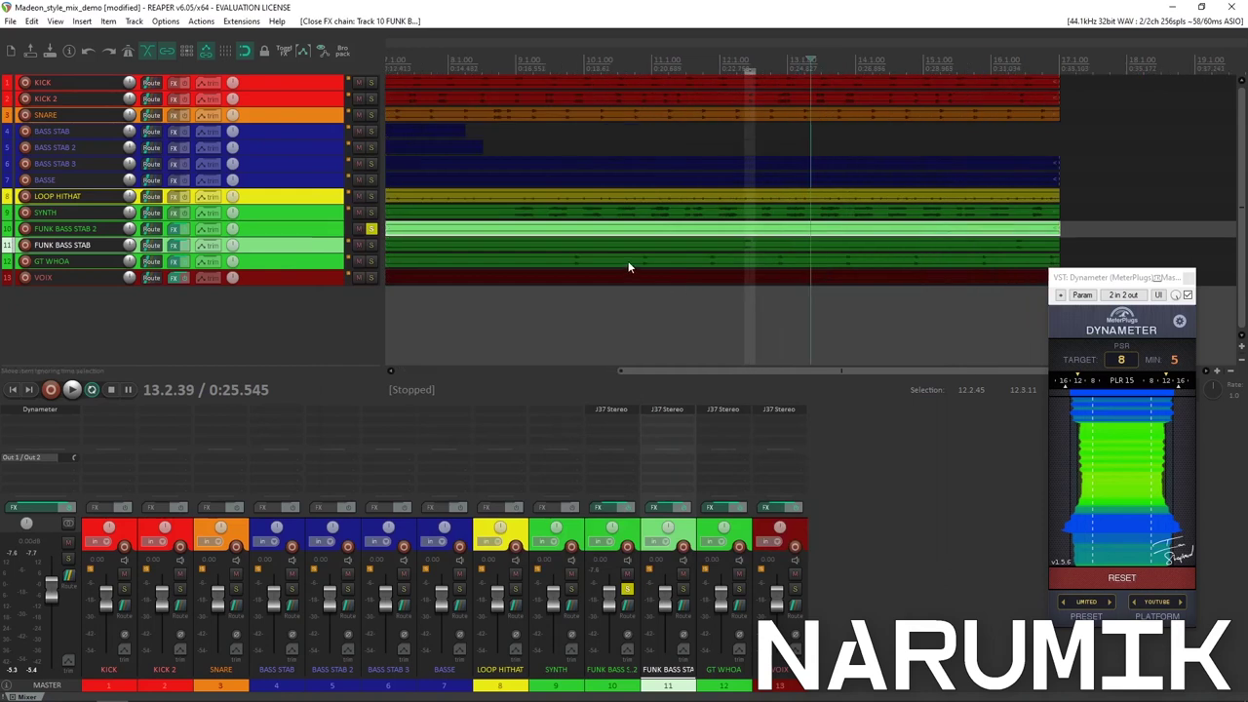
{"action": "left_click", "coordinate": [372, 229]}
{"action": "left_click", "coordinate": [371, 229]}
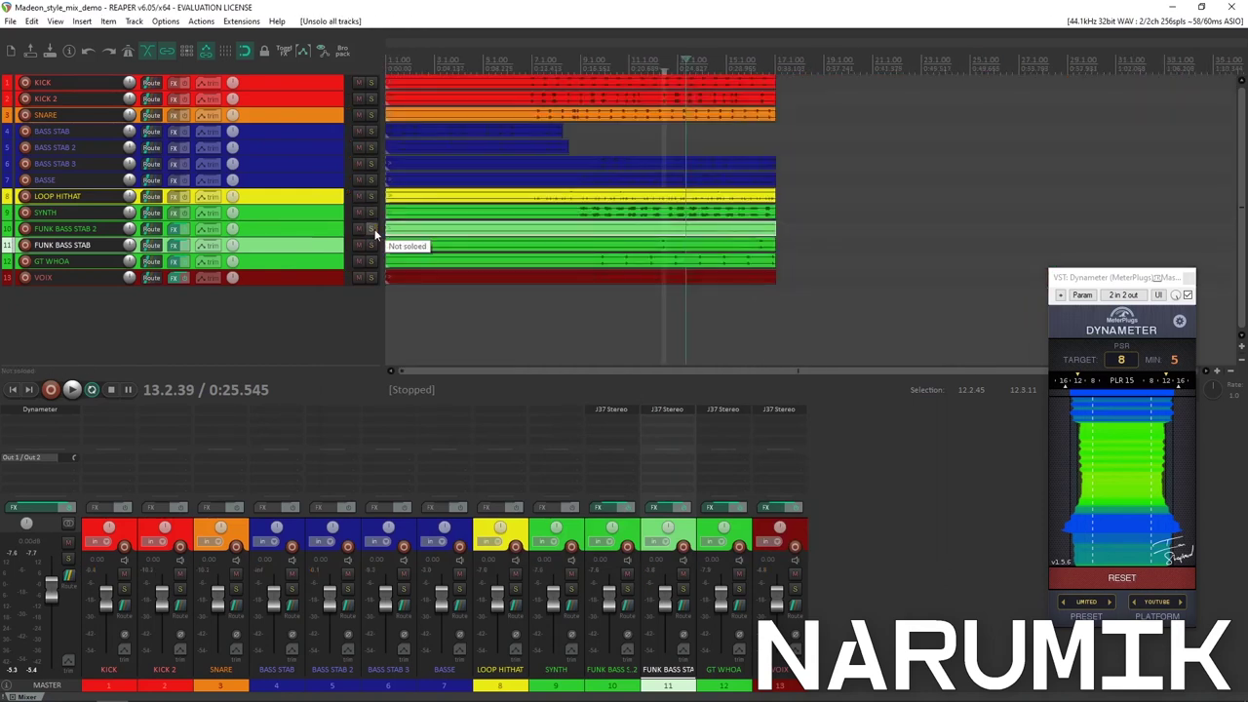
Expand the SYNTH track and place the edit cursor at 10.2.92 on one of its notes.
{"action": "left_click", "coordinate": [277, 265]}
{"action": "left_click", "coordinate": [263, 234]}
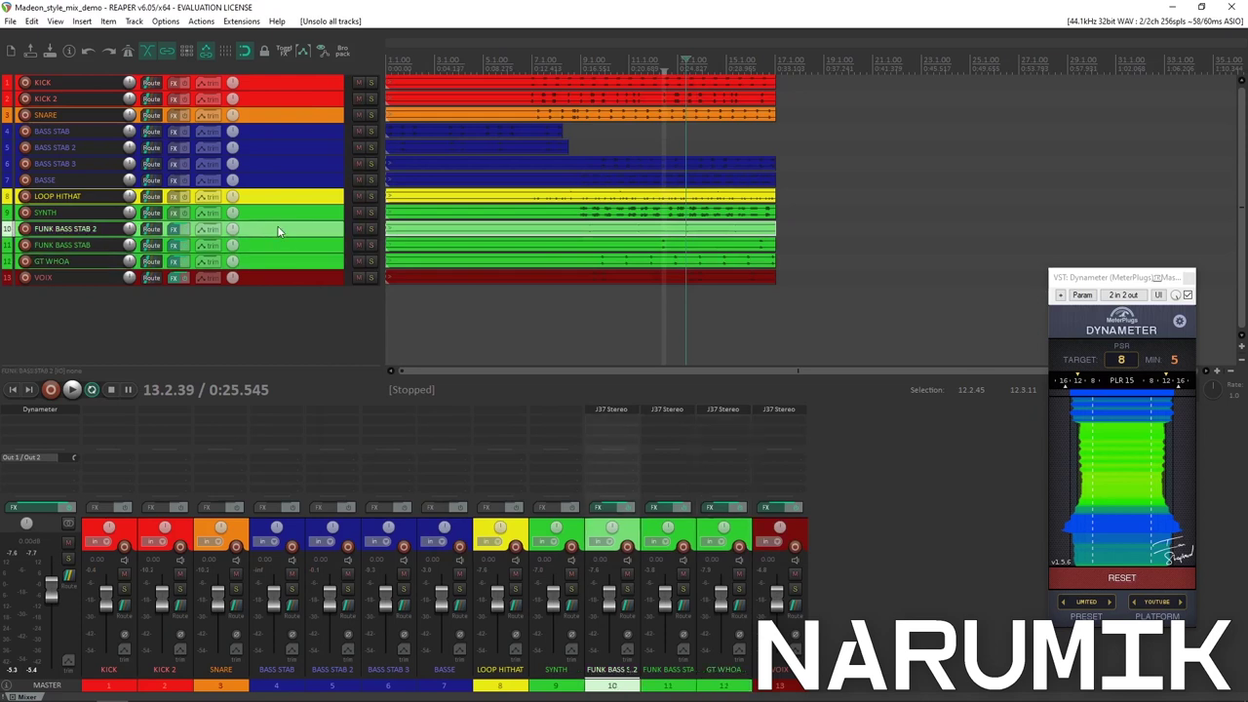
{"action": "left_click_drag", "start_coordinate": [275, 220], "coordinate": [641, 270]}
{"action": "left_click", "coordinate": [641, 270]}
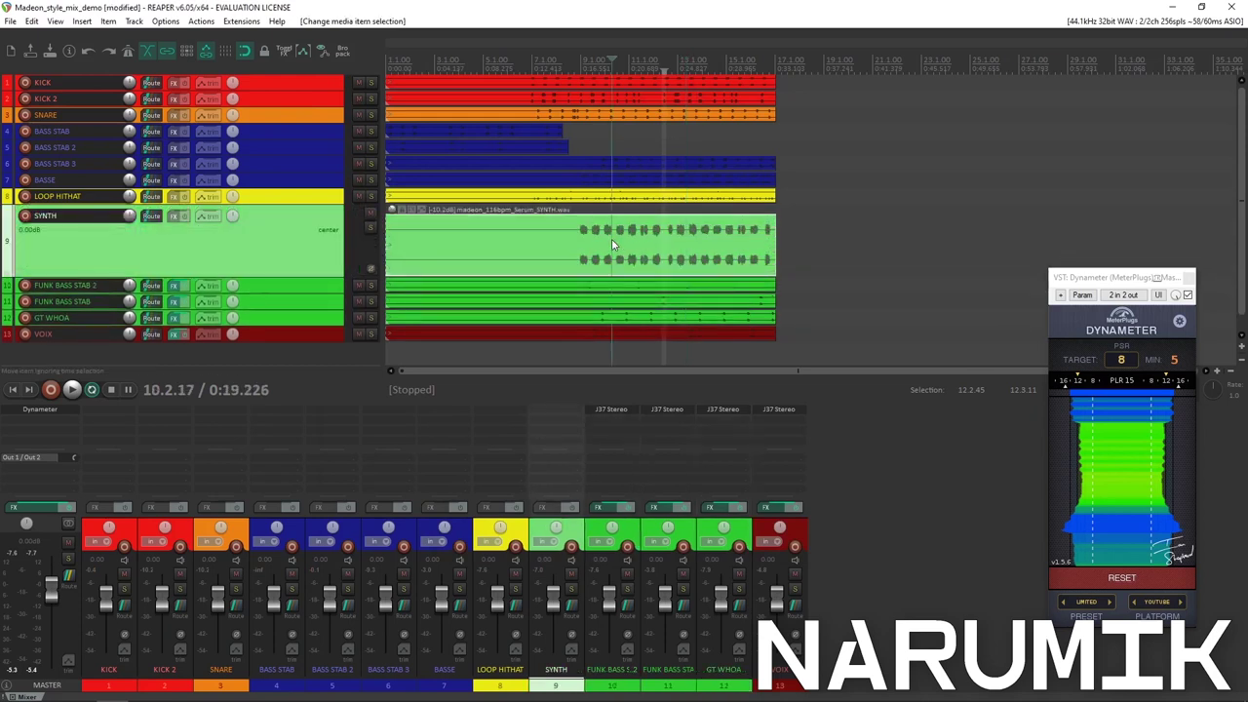
{"action": "scroll", "coordinate": [744, 262], "scroll_direction": "up", "scroll_amount": 5}
{"action": "left_click", "coordinate": [845, 234]}
{"action": "scroll", "coordinate": [844, 234], "scroll_direction": "down", "scroll_amount": 8}
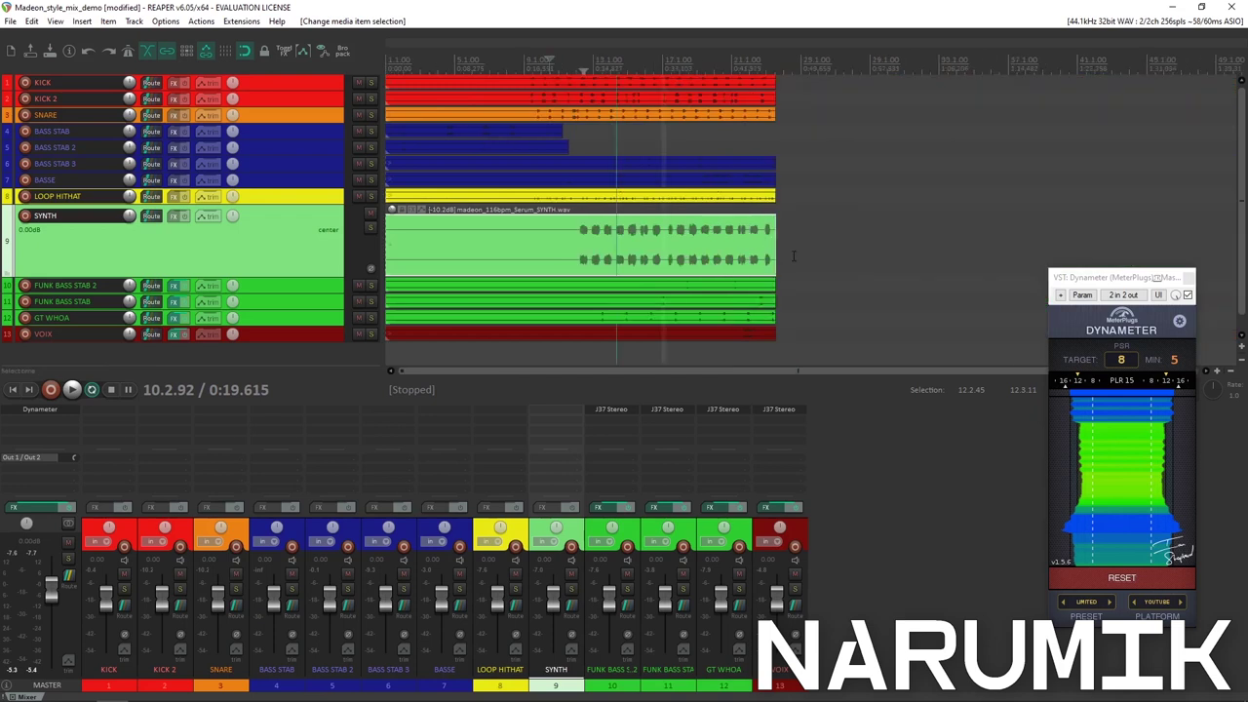
Insert VST3: J37 Stereo (Waves) on the SYNTH track and move its window below the synth waveform.
{"action": "left_click", "coordinate": [175, 216]}
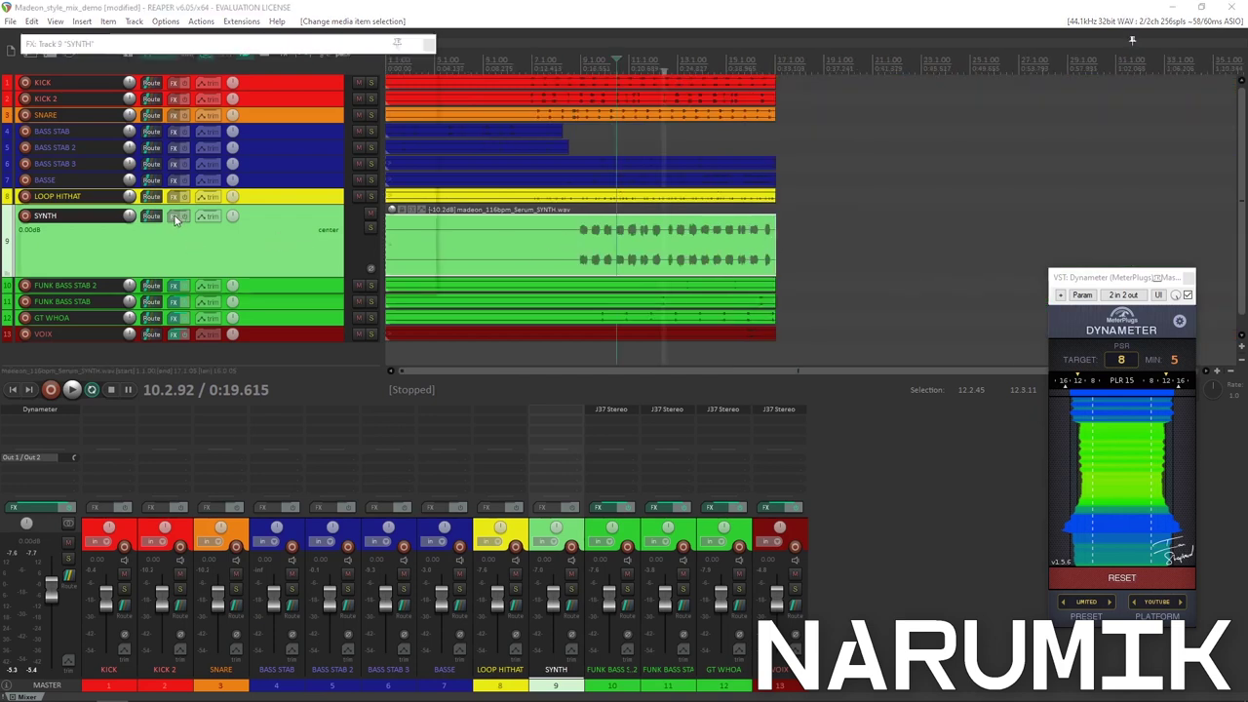
{"action": "double_click", "coordinate": [773, 119]}
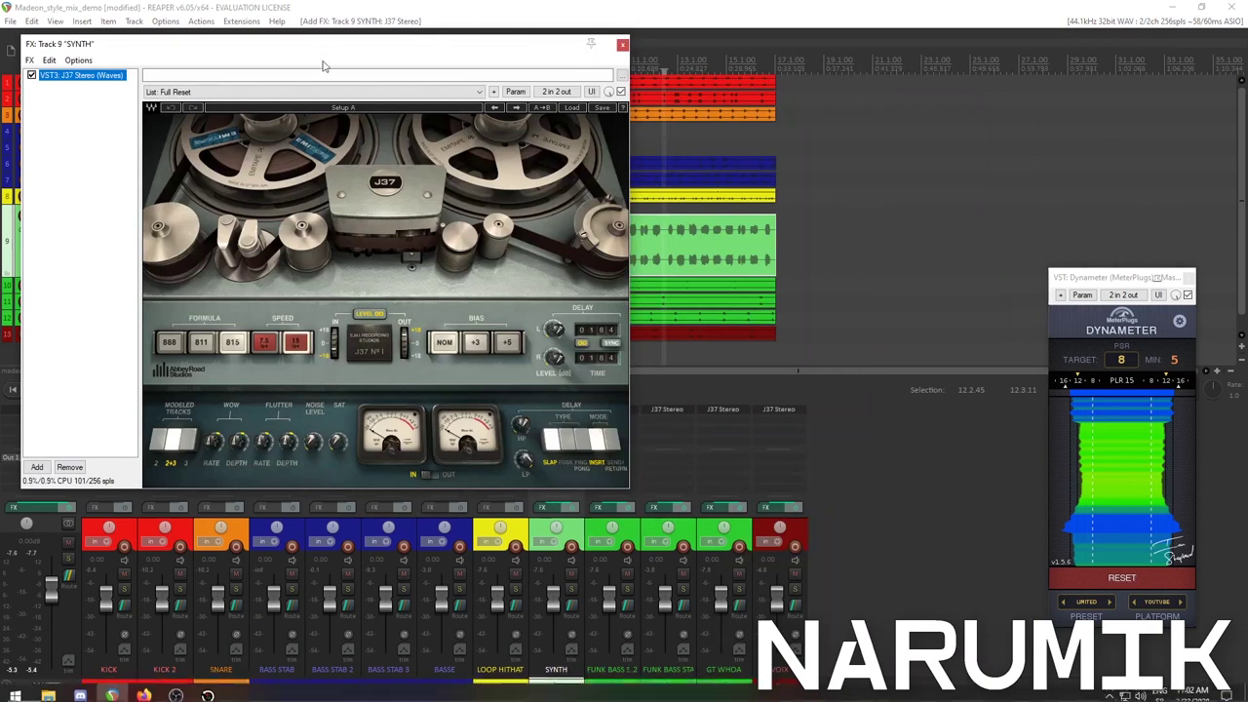
{"action": "left_click_drag", "start_coordinate": [324, 44], "coordinate": [490, 248]}
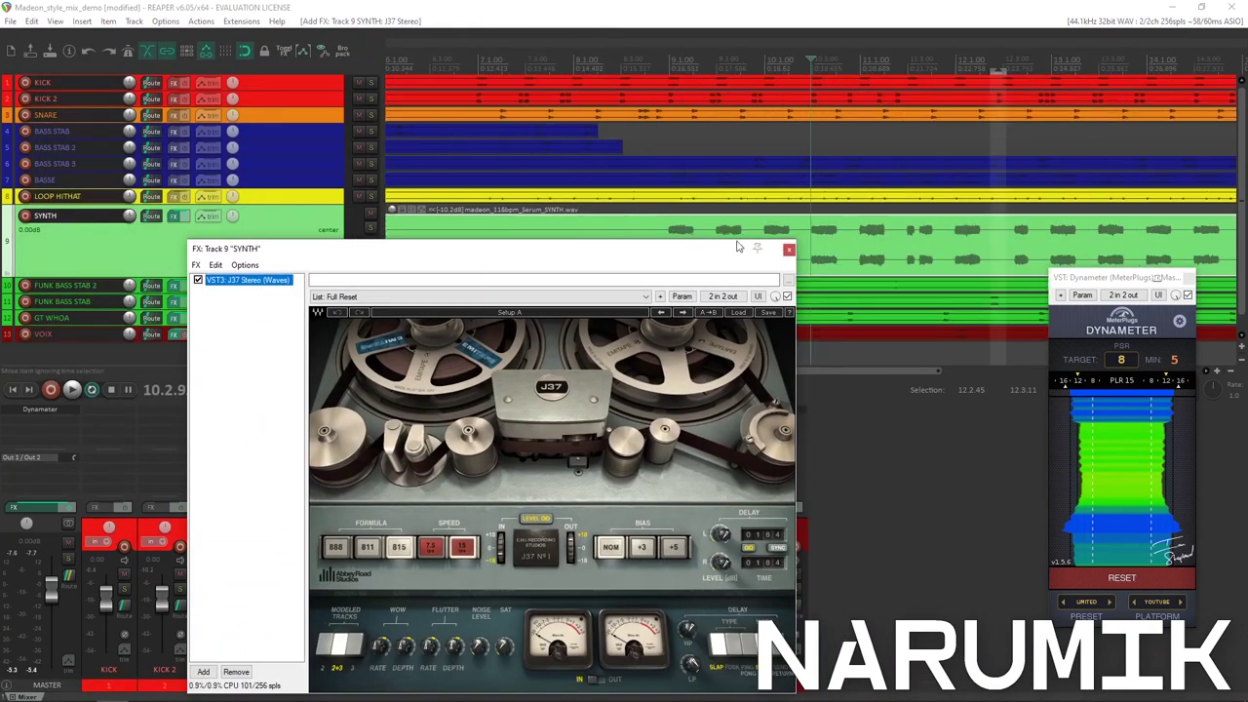
Solo SYNTH and set the time selection from 10.2.92 to 10.4.24 around one note.
{"action": "left_click", "coordinate": [371, 227]}
{"action": "left_click_drag", "start_coordinate": [812, 67], "coordinate": [843, 66]}
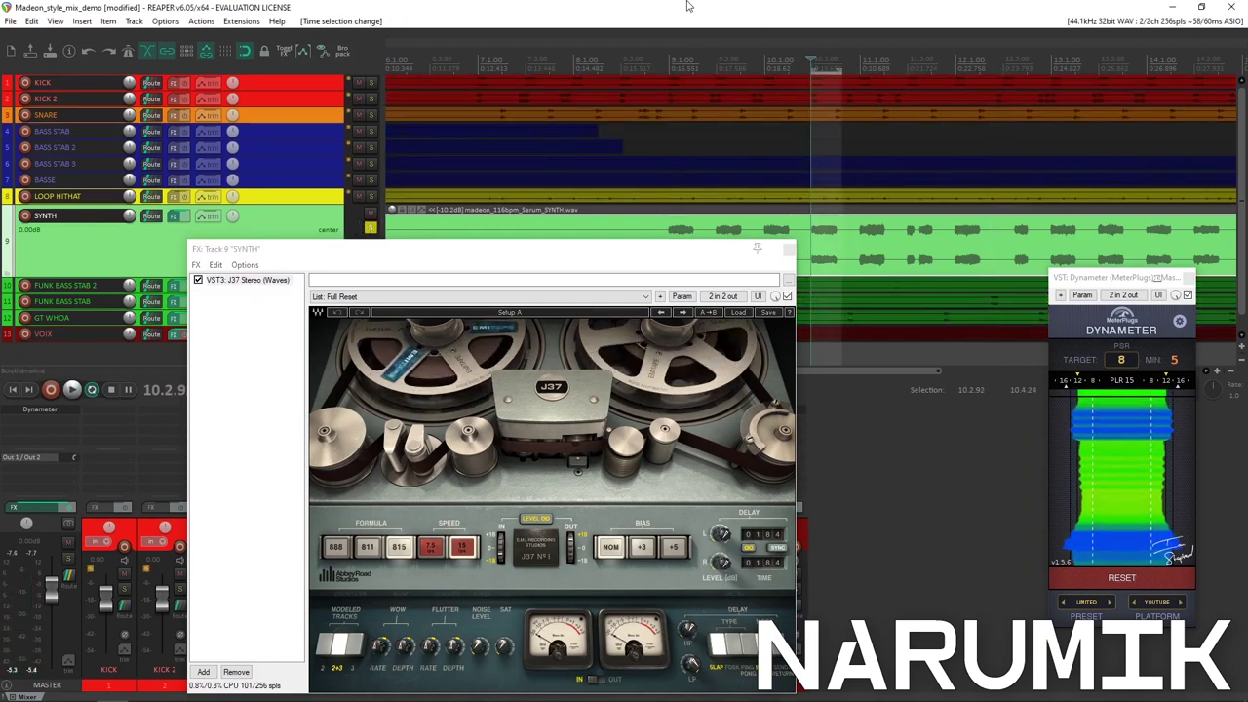
Move the SYNTH effects window so all J37 controls are reachable, and lower the wow and flutter depth.
{"action": "left_click_drag", "start_coordinate": [474, 245], "coordinate": [604, 125]}
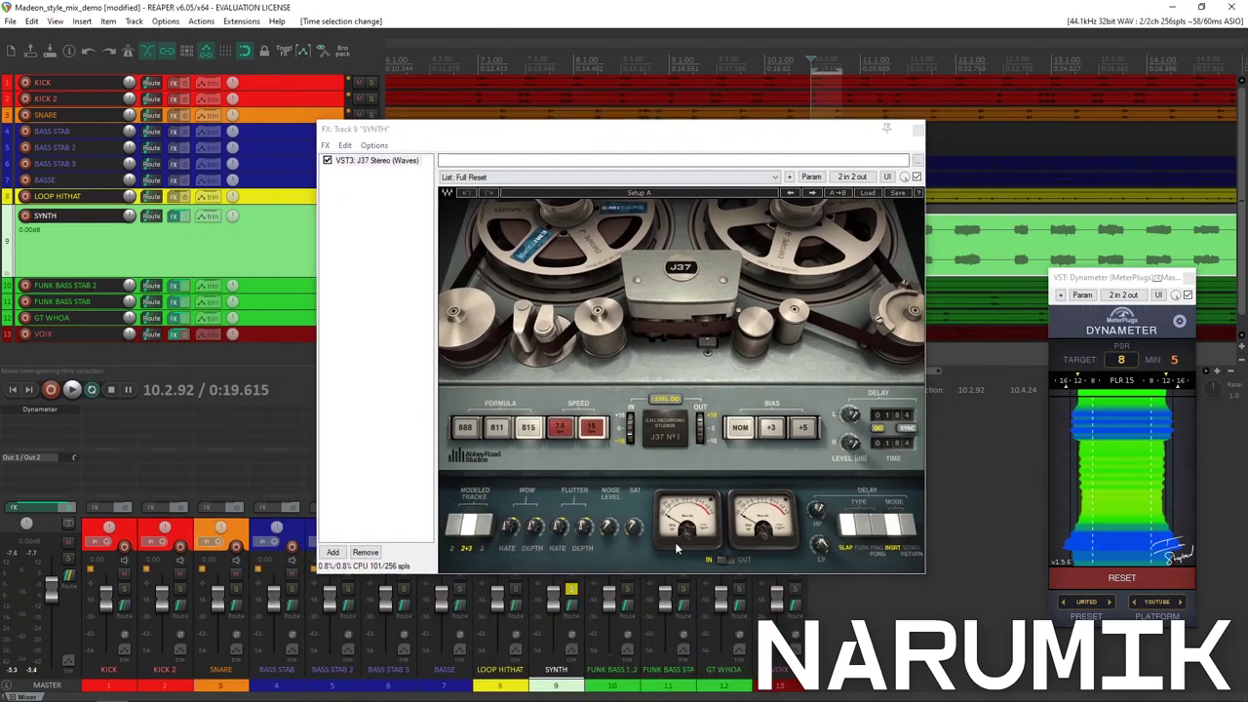
{"action": "left_click_drag", "start_coordinate": [534, 526], "coordinate": [534, 542]}
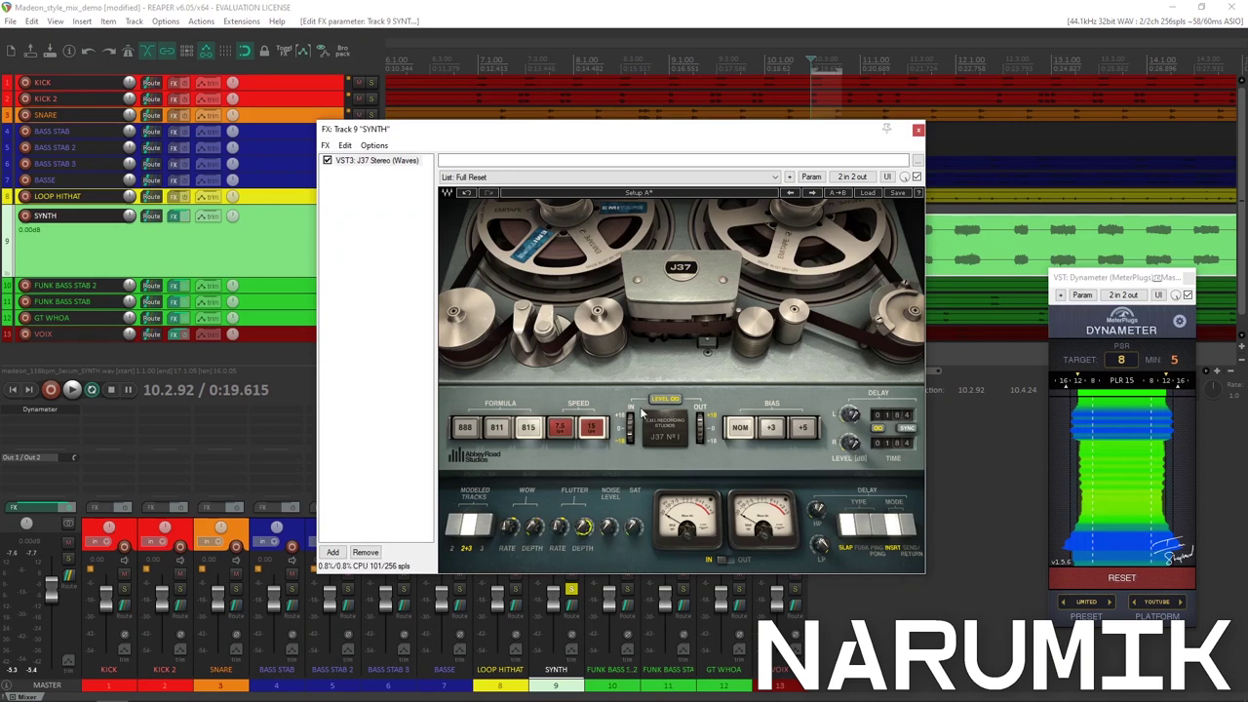
Adjust the J37 input level on the SYNTH track while the selected note loops, and save the project.
{"action": "key", "text": "space"}
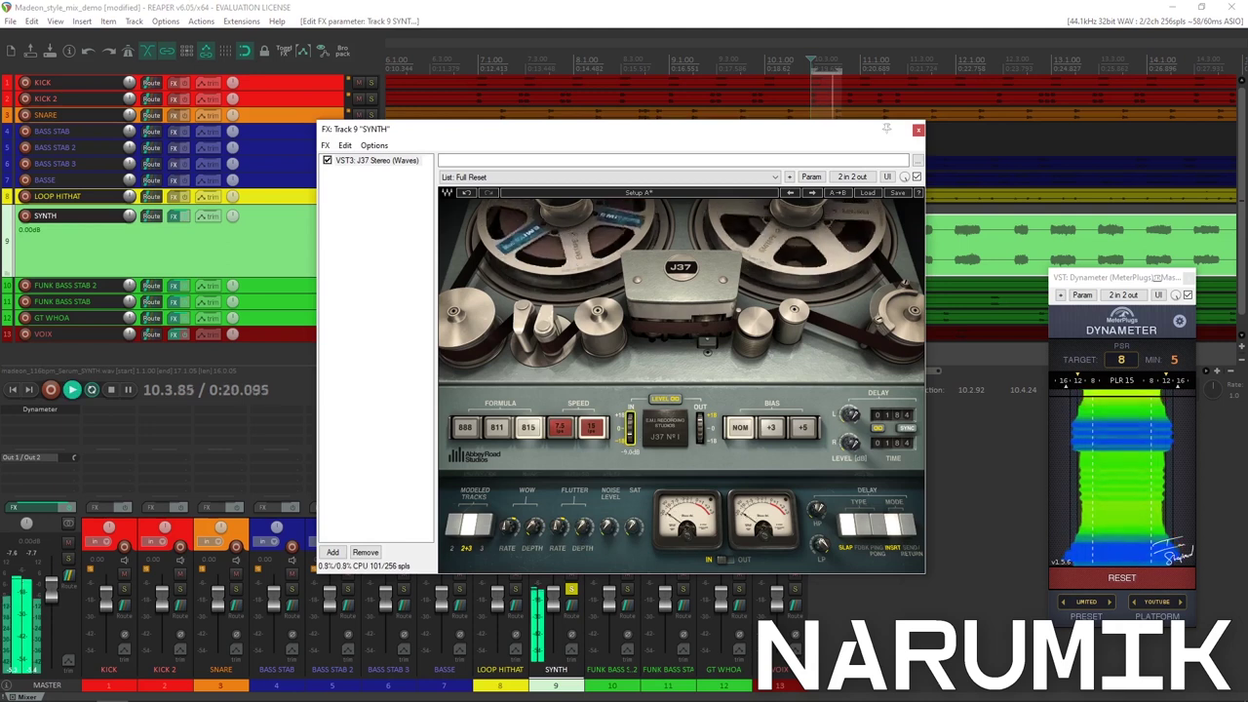
{"action": "left_click_drag", "start_coordinate": [629, 435], "coordinate": [629, 435]}
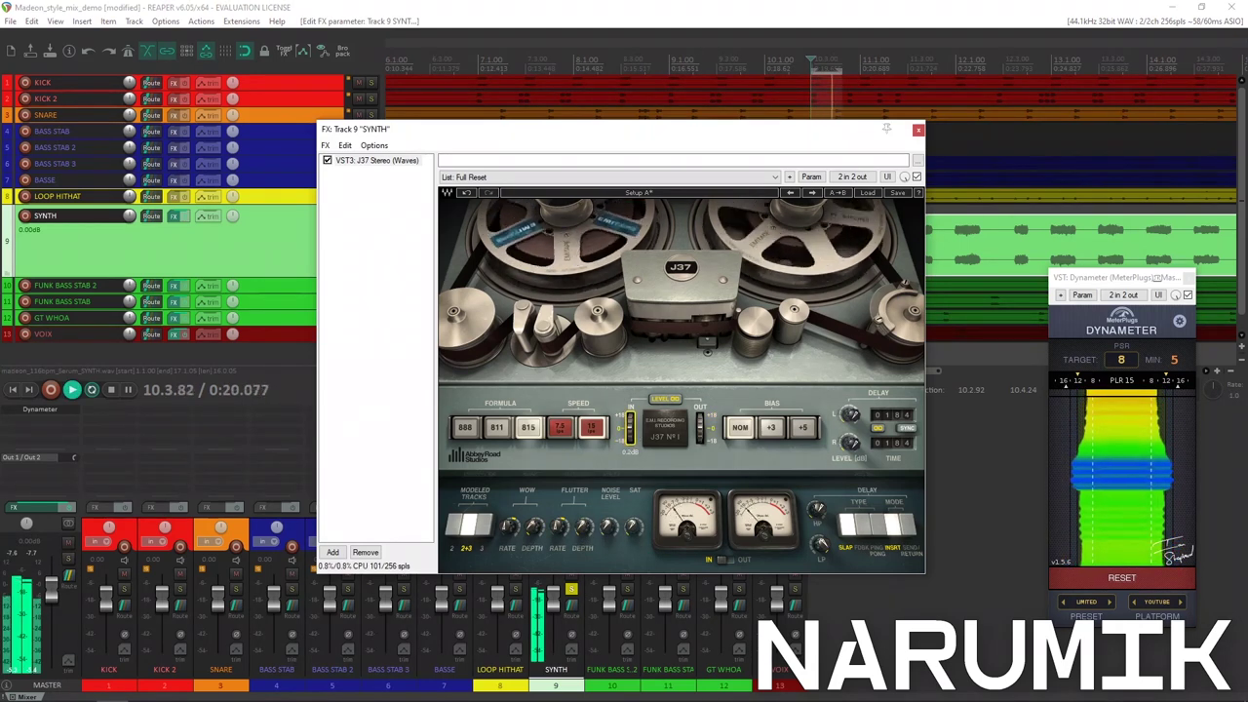
{"action": "key", "text": "space"}
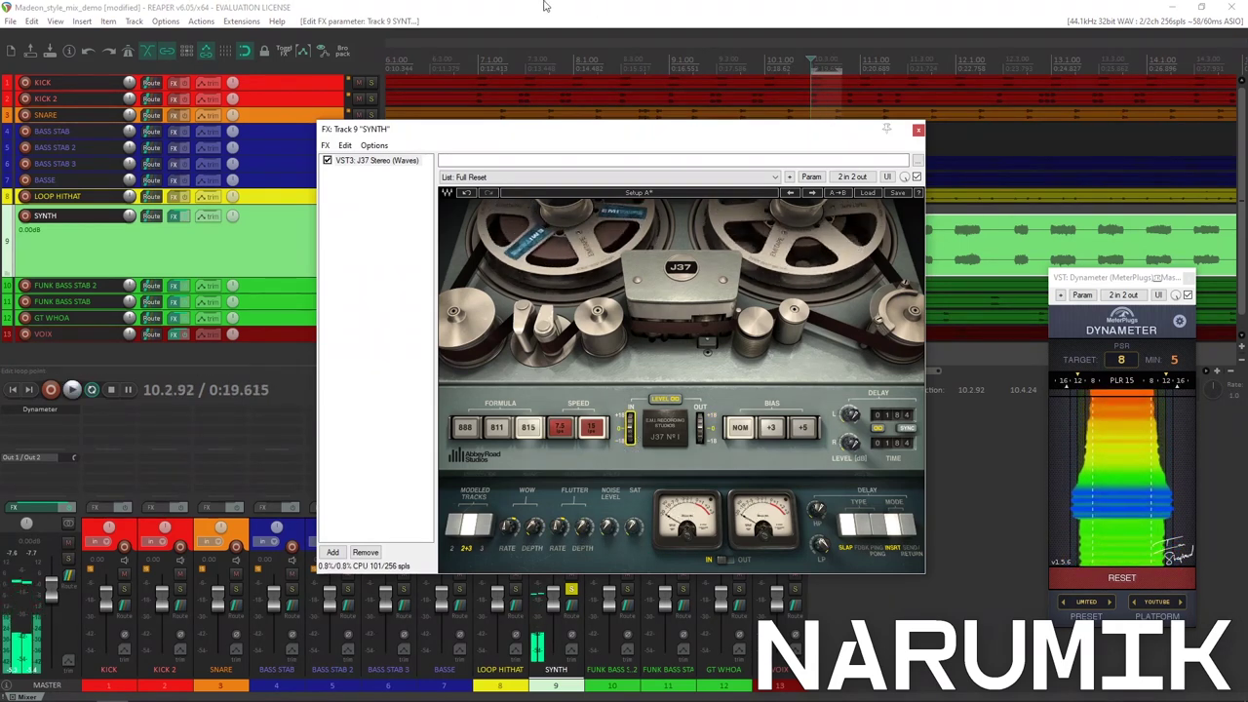
{"action": "left_click", "coordinate": [522, 6]}
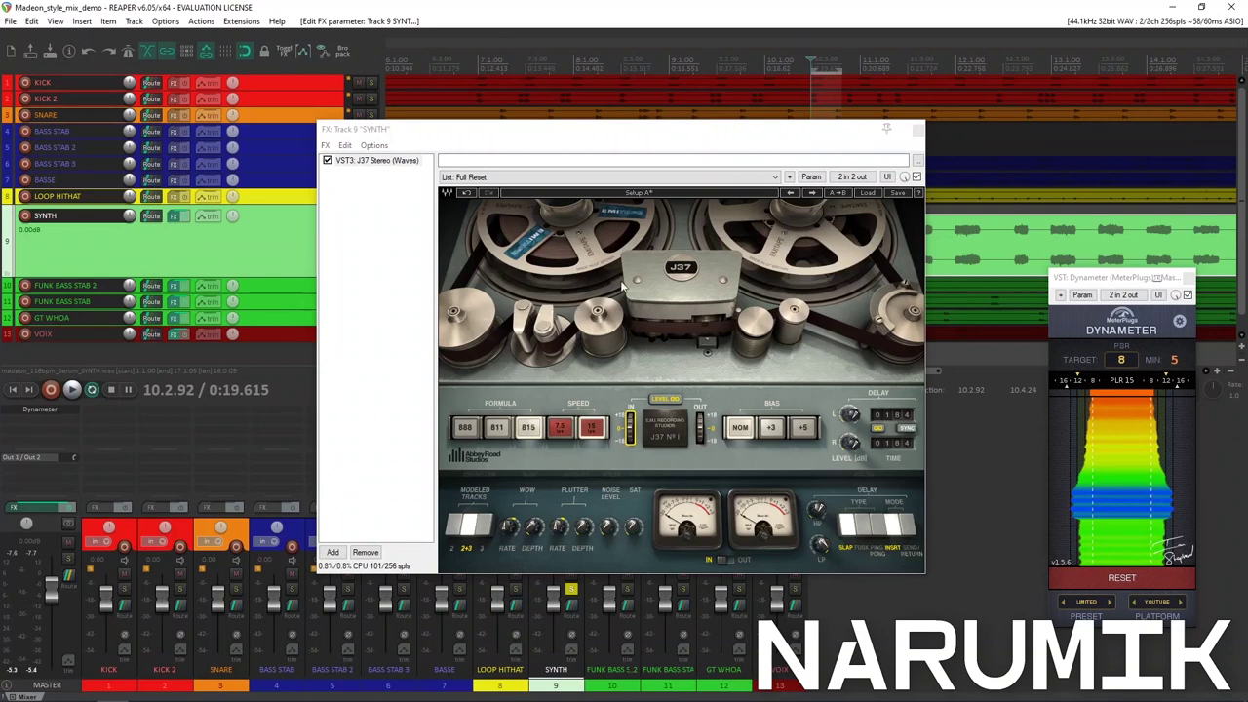
Move the SYNTH effects window clear of the selected note and unlink J37's input and output levels.
{"action": "left_click_drag", "start_coordinate": [410, 129], "coordinate": [261, 149]}
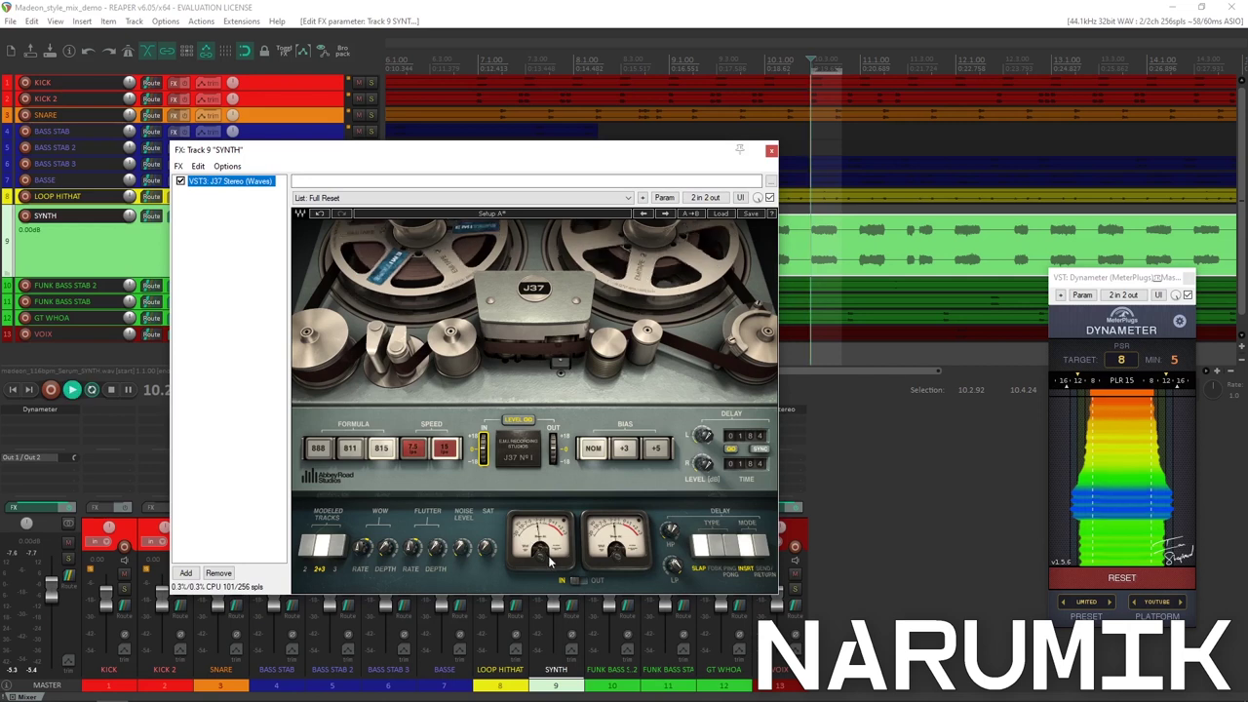
{"action": "left_click", "coordinate": [525, 423]}
{"action": "left_click", "coordinate": [451, 444]}
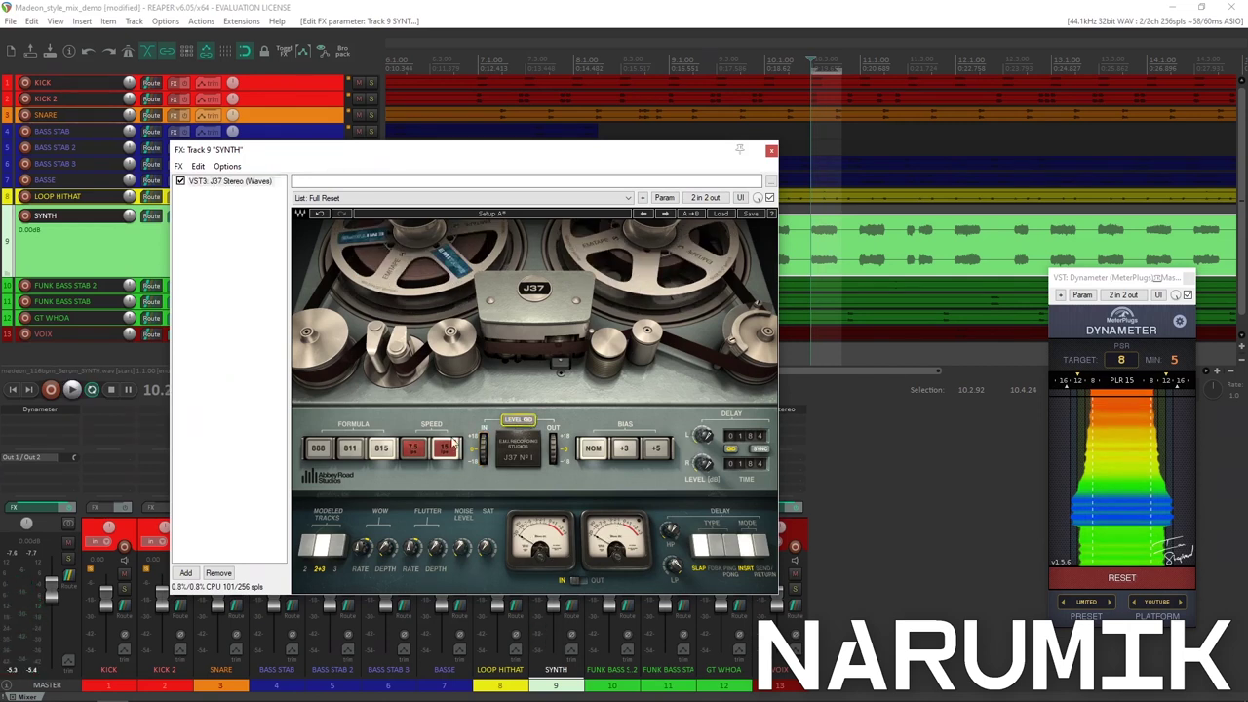
Play the looped SYNTH note and compare the sound with J37 bypassed and active.
{"action": "key", "text": "space"}
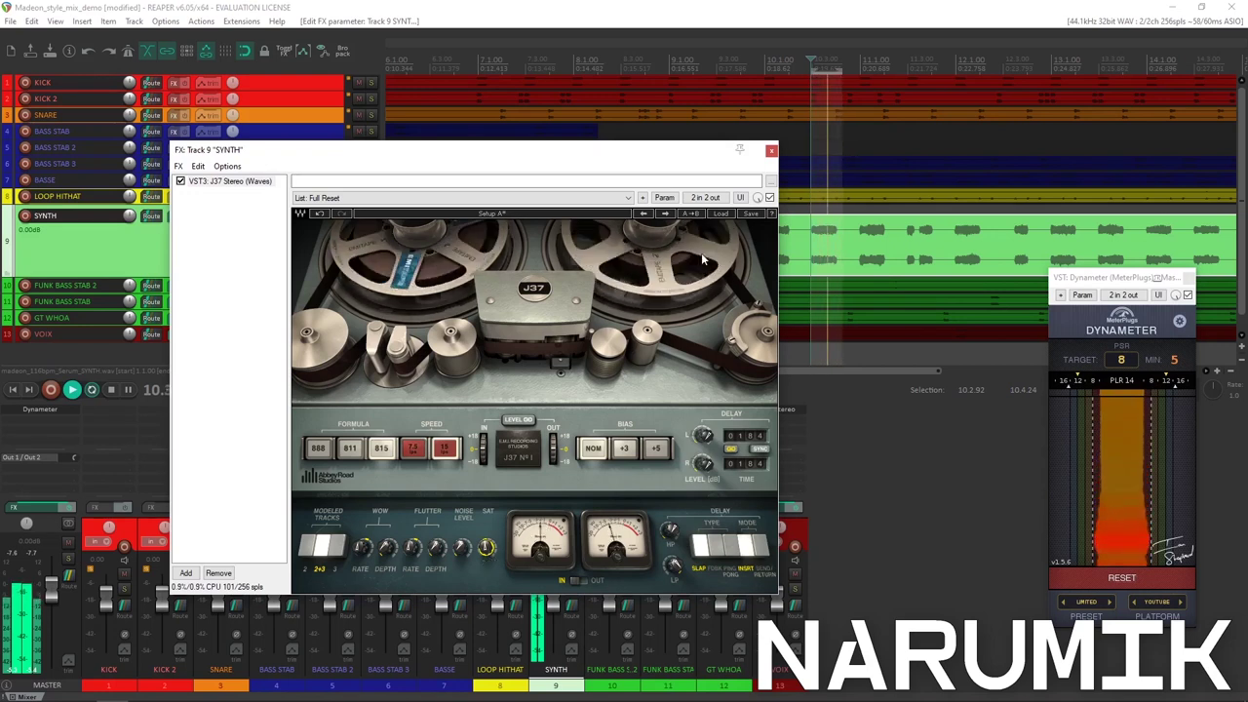
{"action": "left_click", "coordinate": [770, 198]}
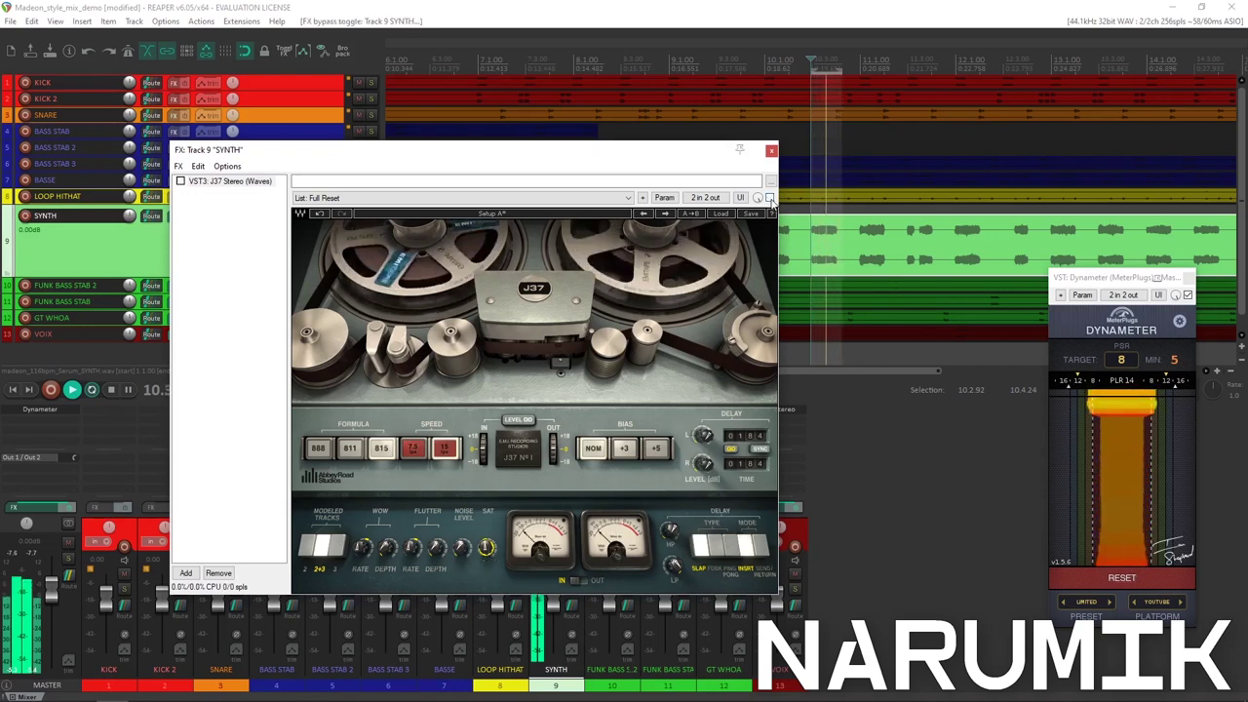
{"action": "key", "text": "space"}
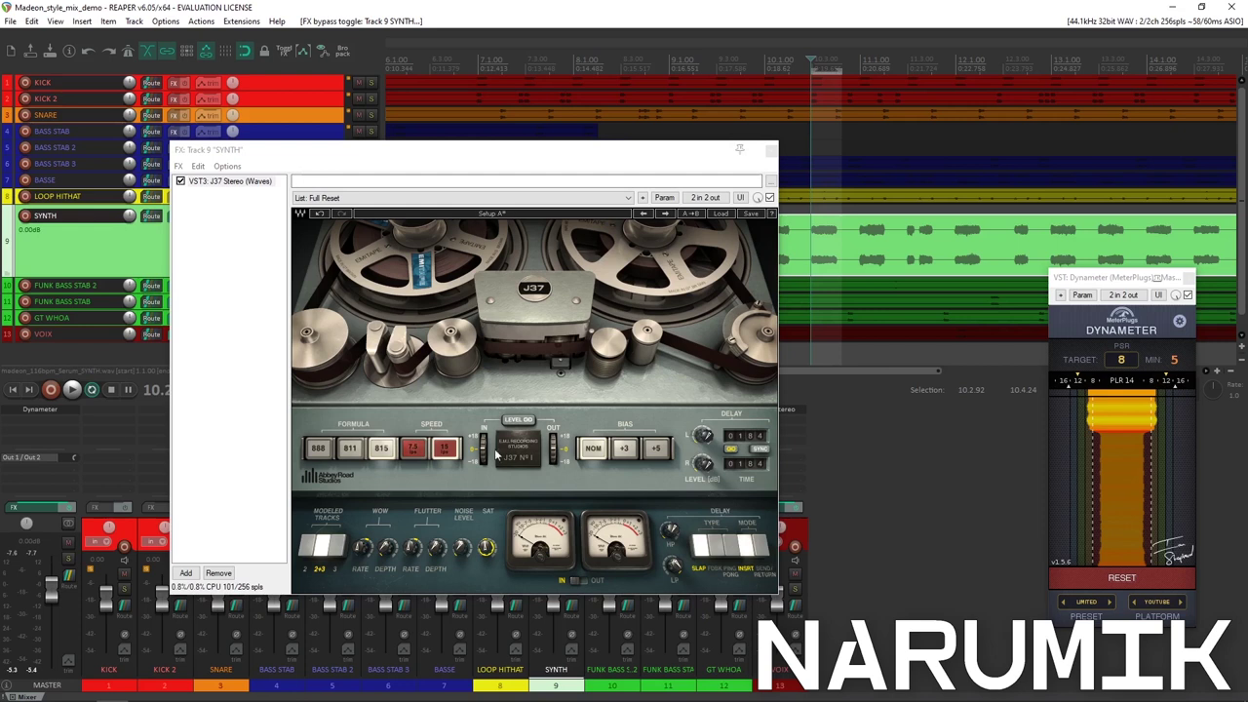
Audition the NOM, +3 and +5 bias settings and the tape formulas of the SYNTH track's J37 while the loop plays.
{"action": "key", "text": "space"}
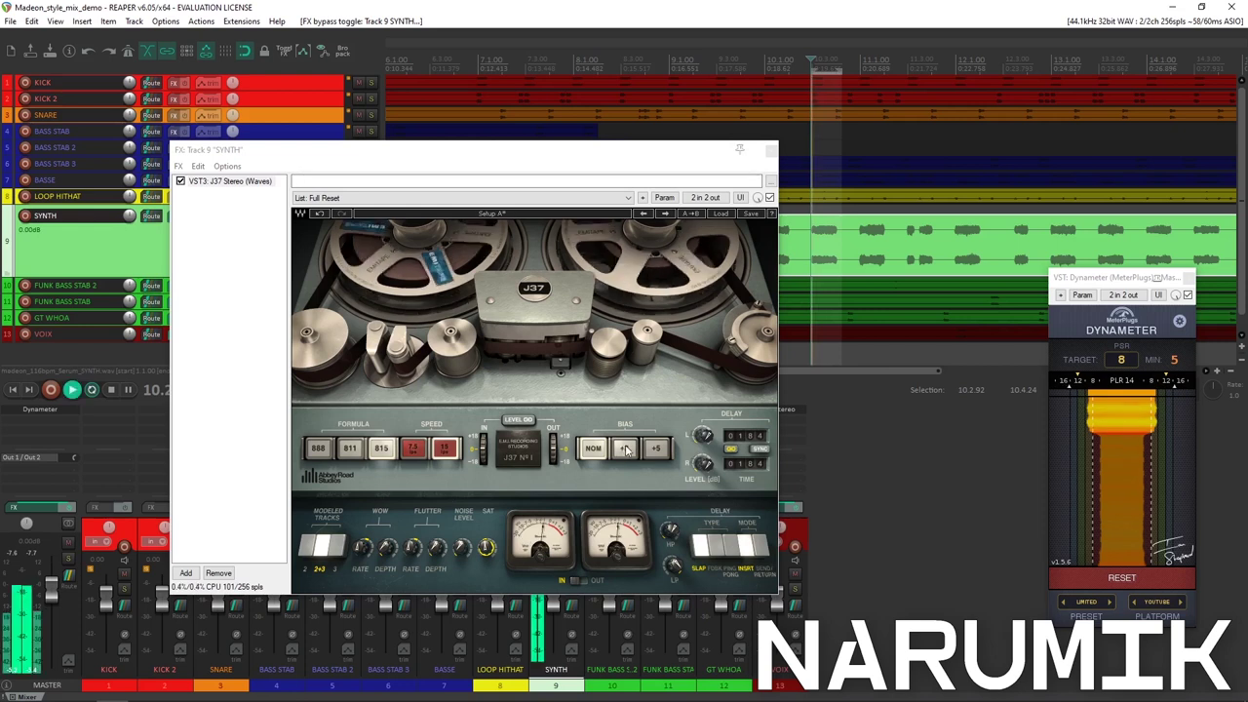
{"action": "left_click", "coordinate": [625, 449]}
{"action": "left_click", "coordinate": [594, 452]}
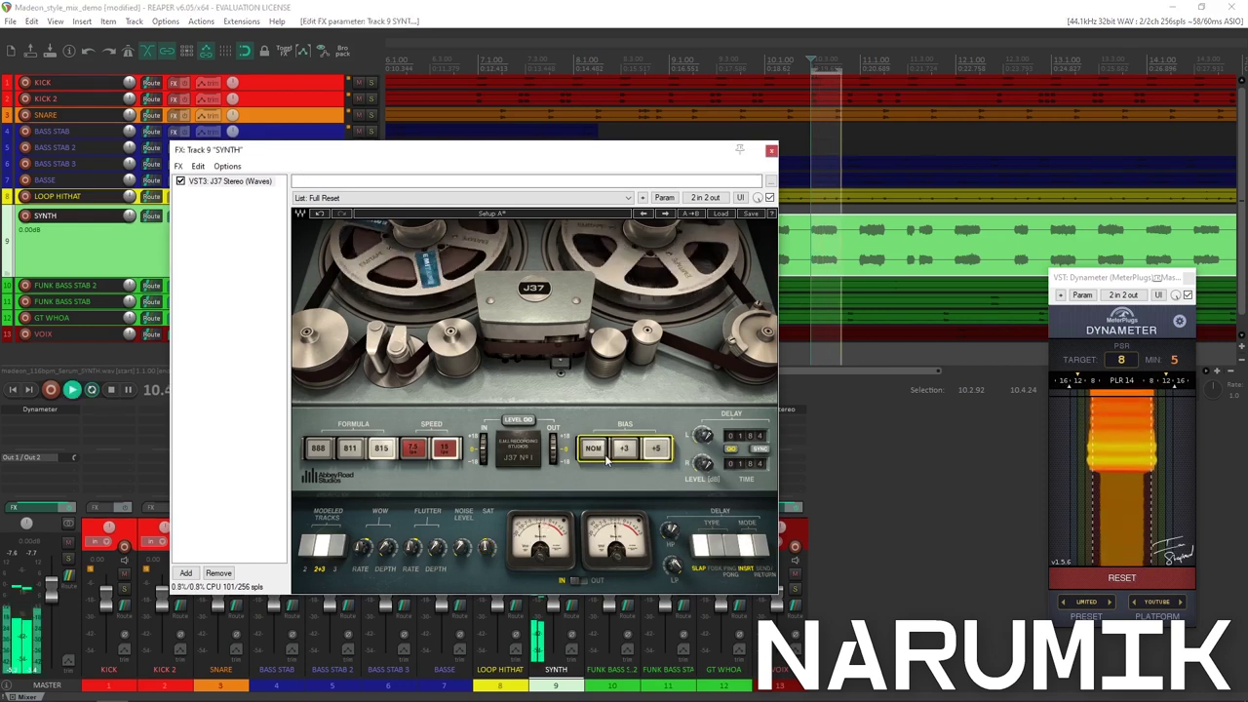
{"action": "left_click", "coordinate": [658, 451]}
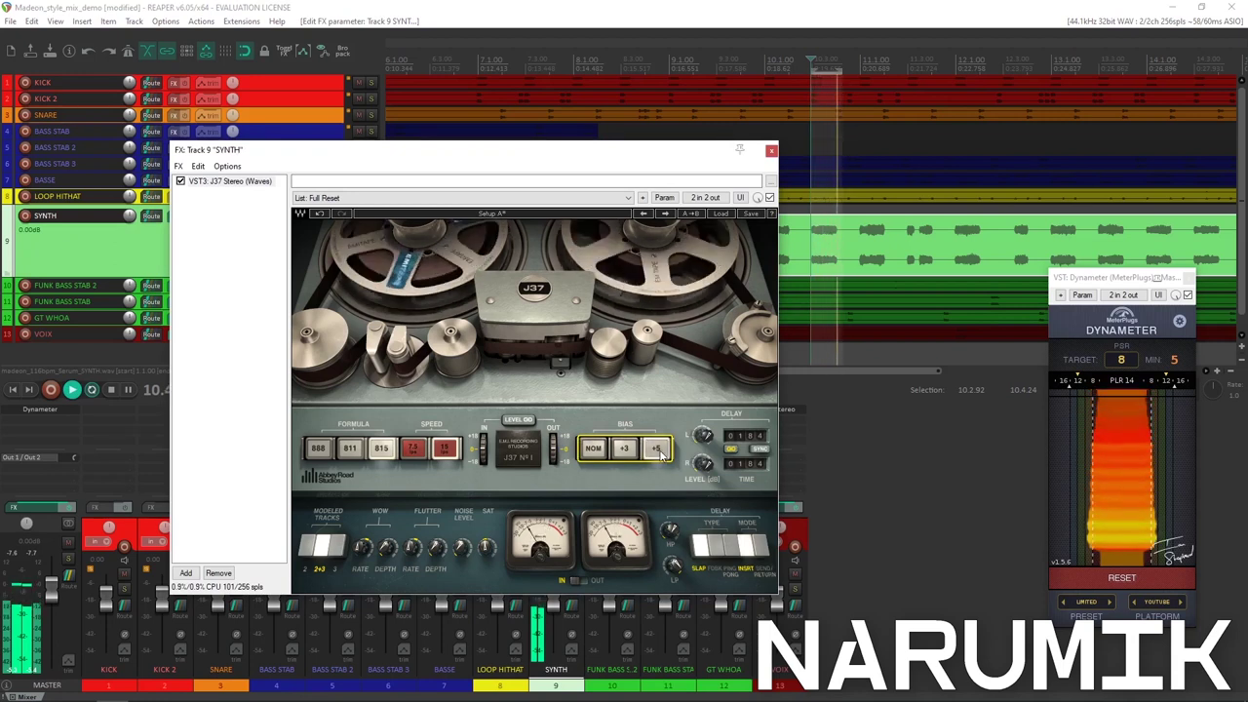
{"action": "left_click", "coordinate": [625, 452]}
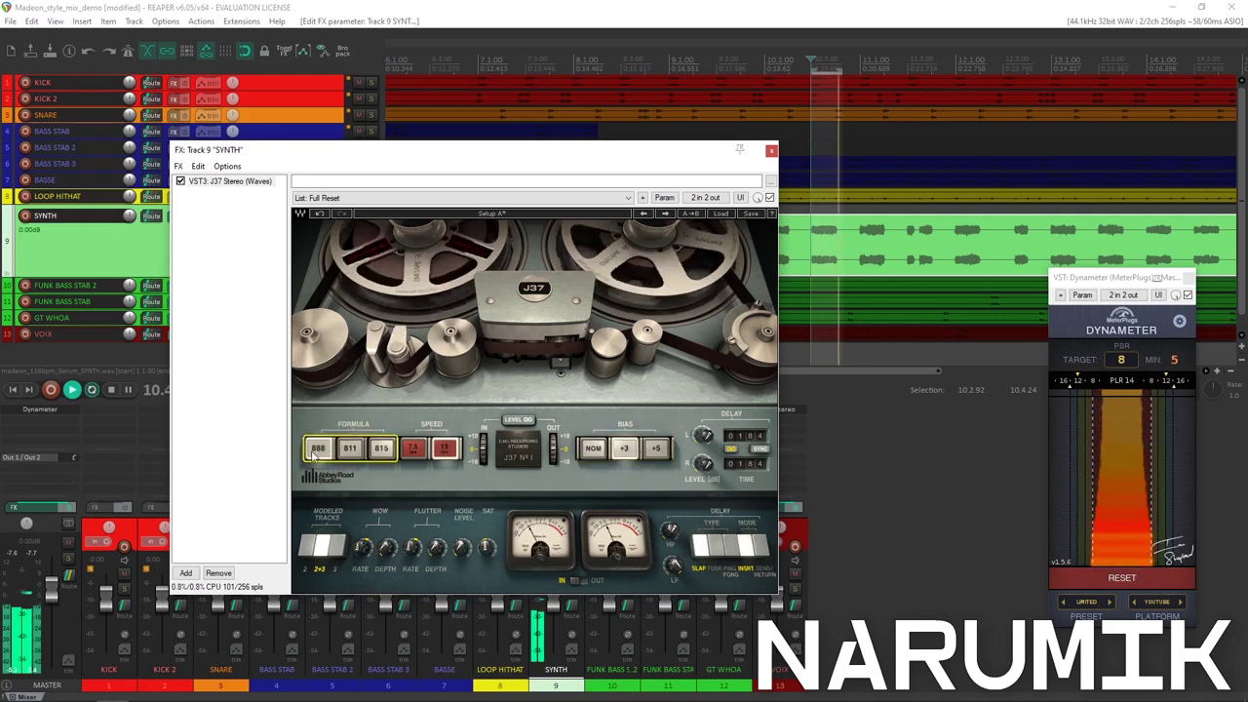
{"action": "left_click", "coordinate": [662, 454]}
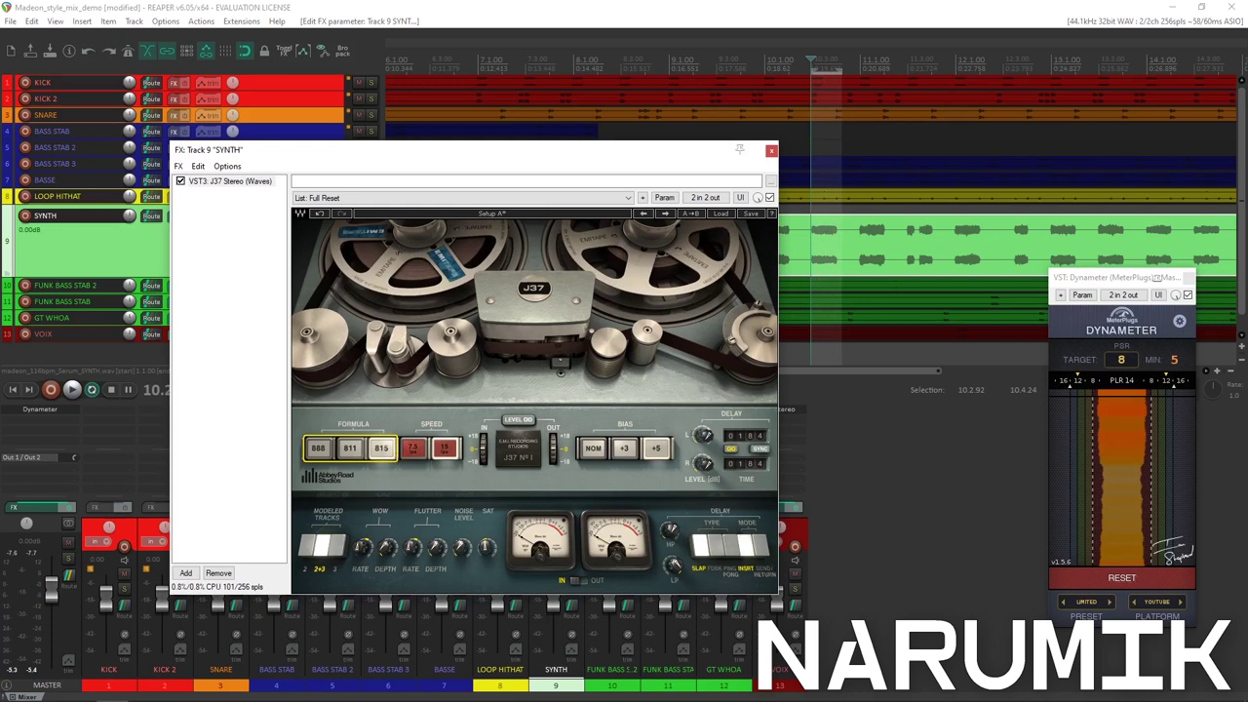
Switch the SYNTH track's J37 meters to output and set its output level to about 1.4 dB during playback.
{"action": "left_click", "coordinate": [575, 581]}
{"action": "key", "text": "space"}
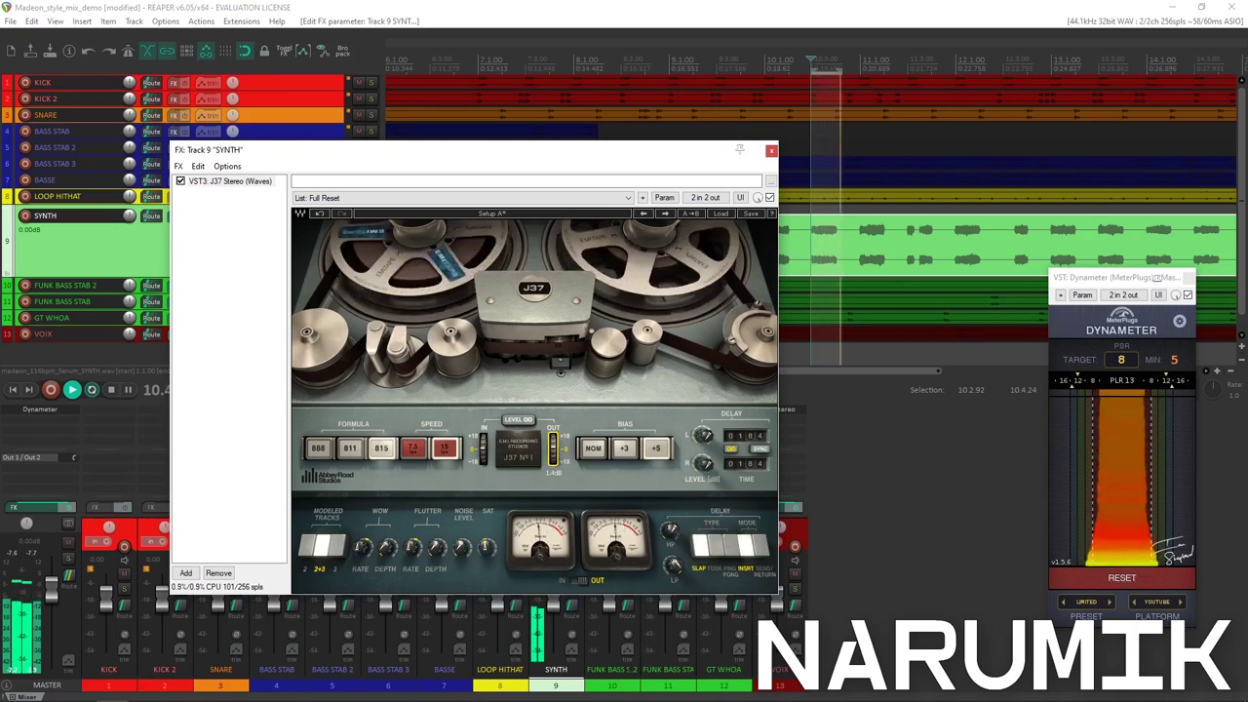
{"action": "key", "text": "space"}
{"action": "left_click", "coordinate": [452, 8]}
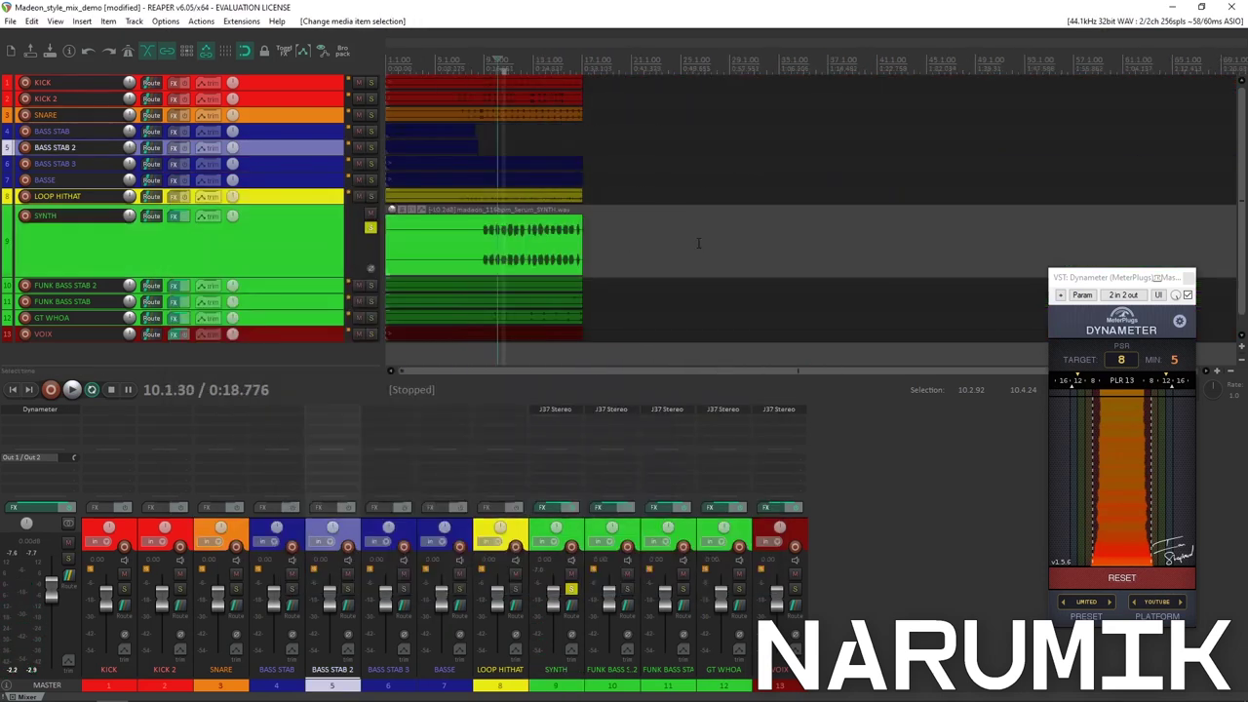
Solo the LOOP HITHAT track instead of SYNTH and set the loop selection from about 9.4.94 to 10.4.36.
{"action": "left_click", "coordinate": [371, 231]}
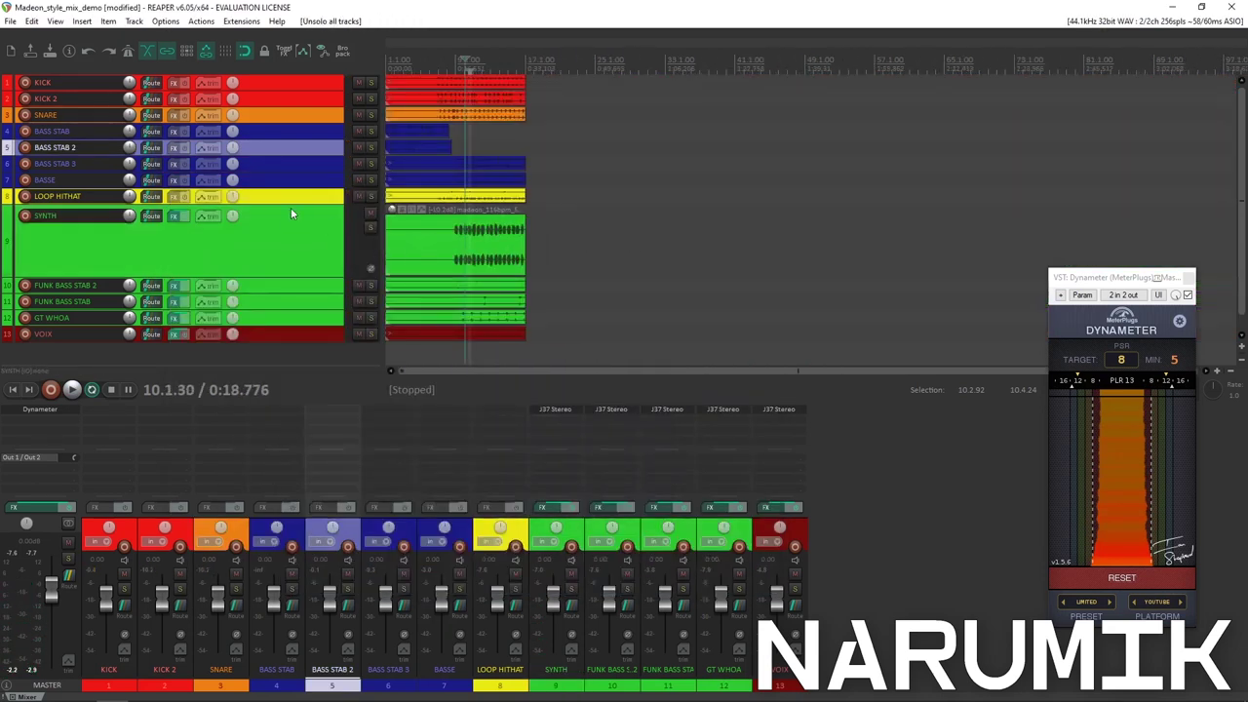
{"action": "left_click_drag", "start_coordinate": [291, 208], "coordinate": [293, 272]}
{"action": "left_click", "coordinate": [371, 211]}
{"action": "key", "text": "space"}
{"action": "scroll", "coordinate": [585, 146], "scroll_direction": "up", "scroll_amount": 5}
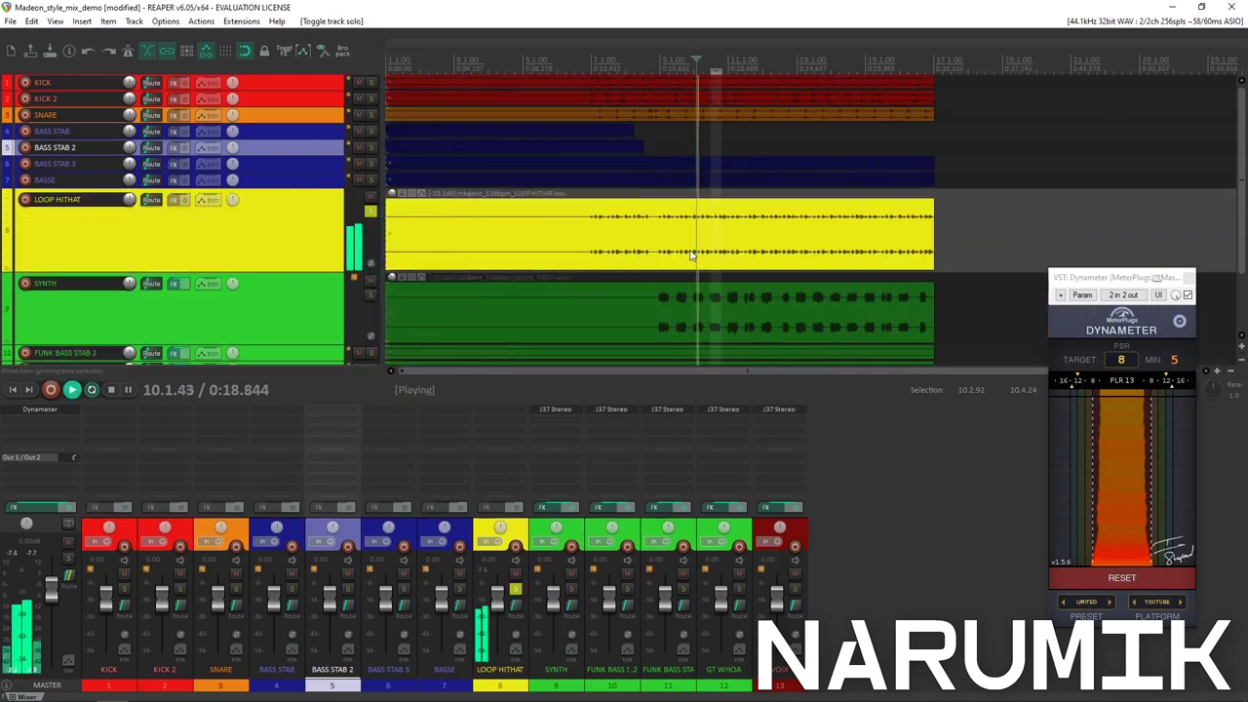
{"action": "key", "text": "space"}
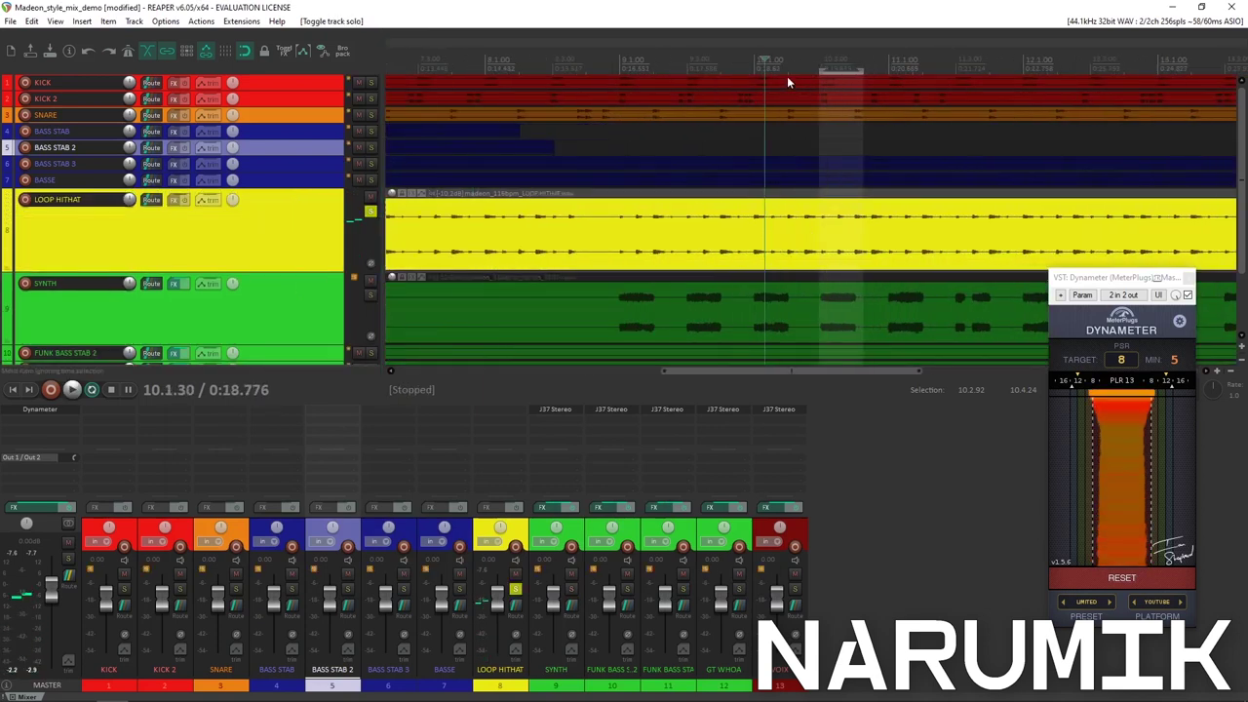
{"action": "left_click_drag", "start_coordinate": [753, 78], "coordinate": [869, 84]}
Add the VST3 J37 Stereo (Waves) effect to the LOOP HITHAT track.
{"action": "left_click", "coordinate": [184, 276]}
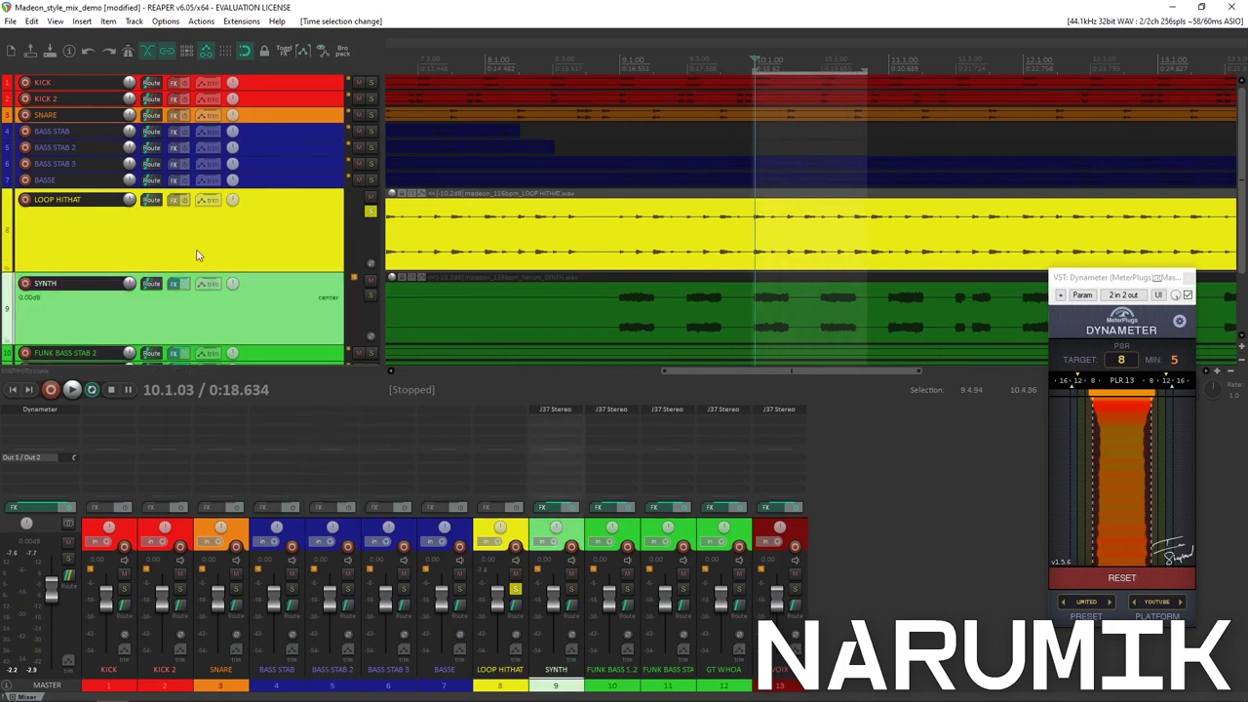
{"action": "left_click", "coordinate": [197, 253]}
{"action": "left_click", "coordinate": [175, 200]}
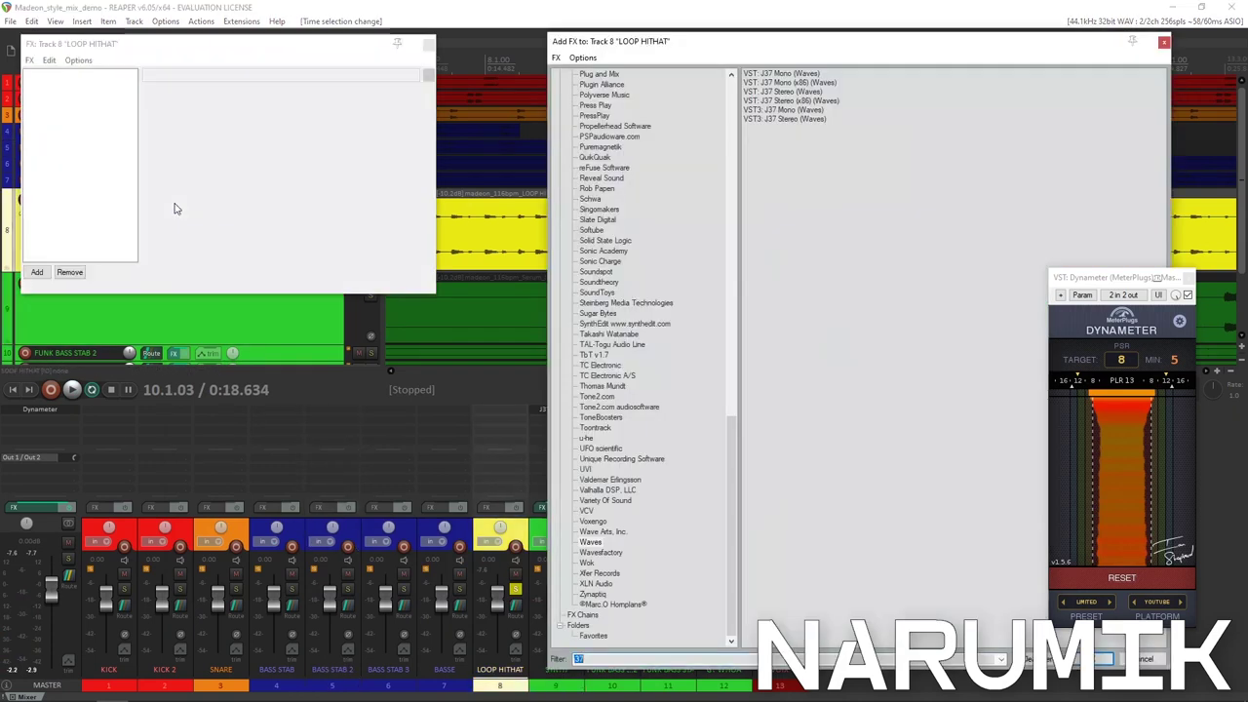
{"action": "double_click", "coordinate": [783, 121]}
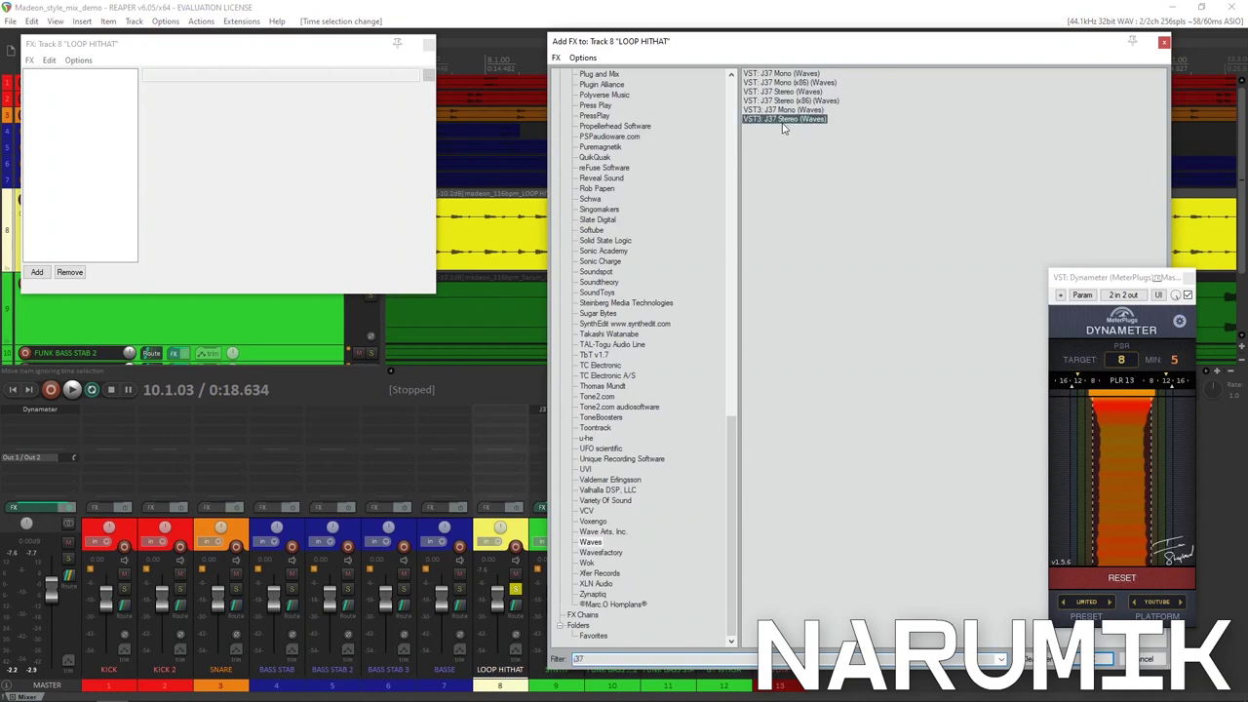
{"action": "left_click_drag", "start_coordinate": [431, 47], "coordinate": [522, 156]}
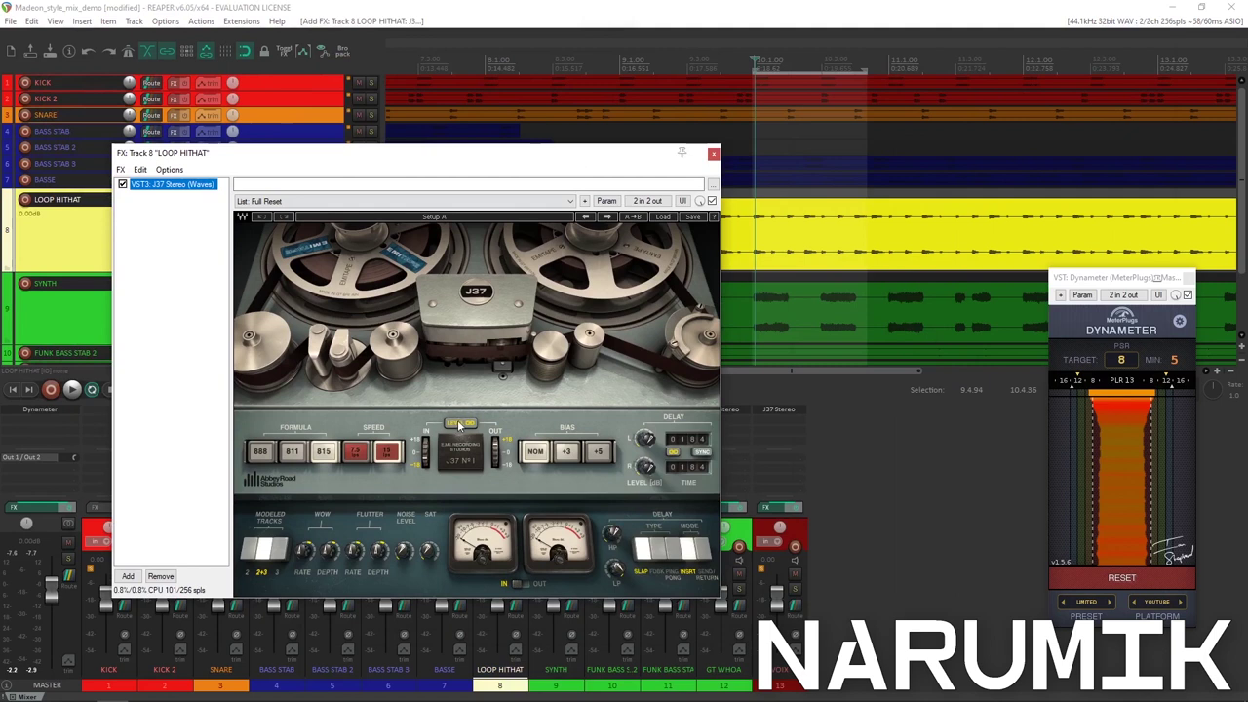
Adjust the wow and flutter depth and the linked input and output levels of the LOOP HITHAT track's J37.
{"action": "left_click_drag", "start_coordinate": [379, 551], "coordinate": [331, 542]}
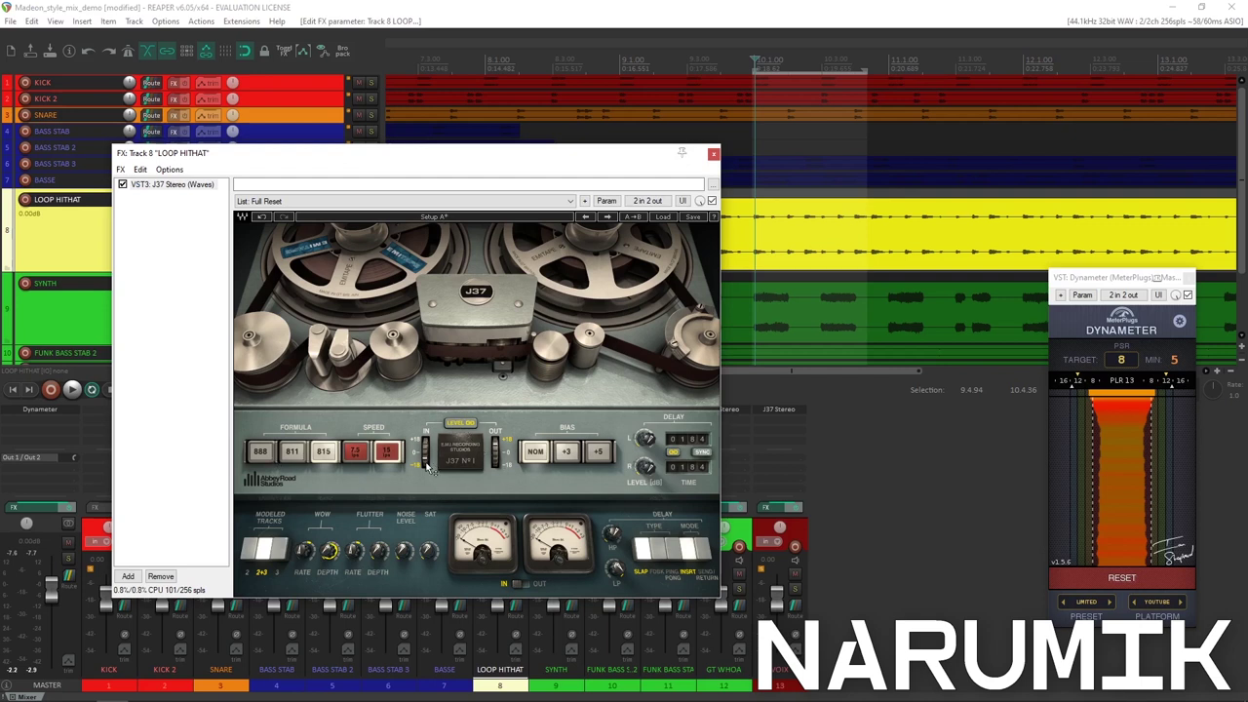
{"action": "key", "text": "space"}
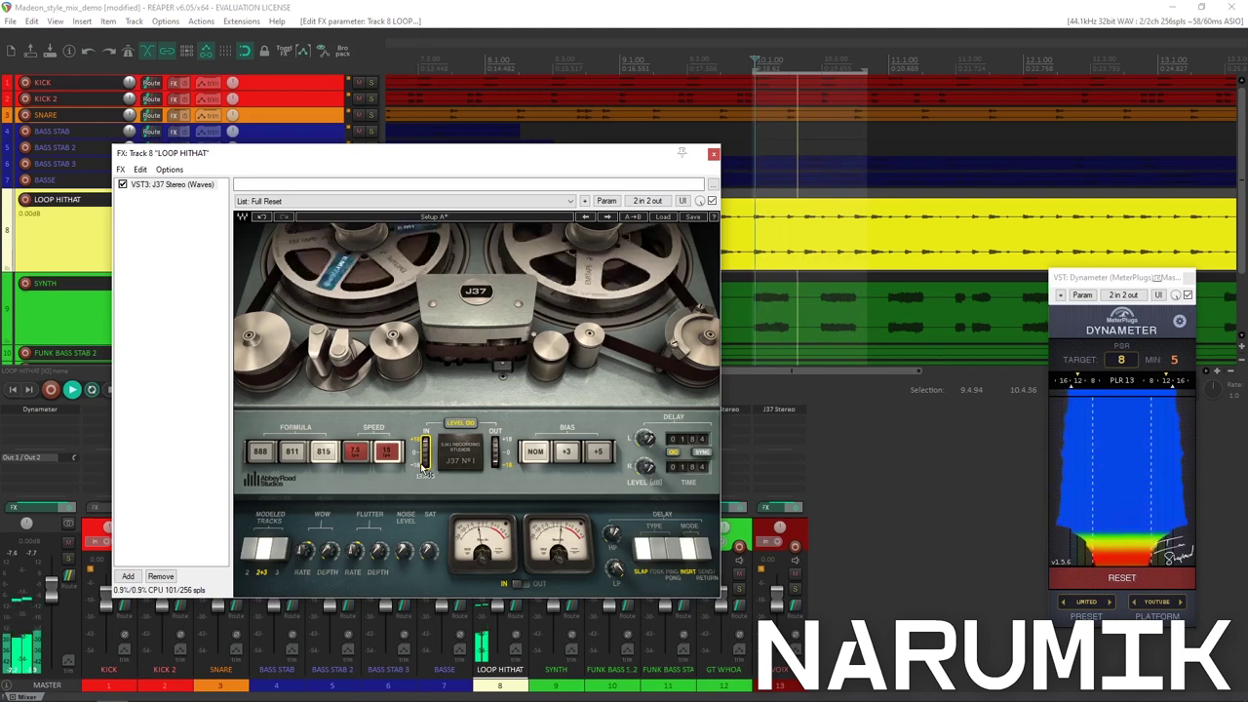
{"action": "key", "text": "space"}
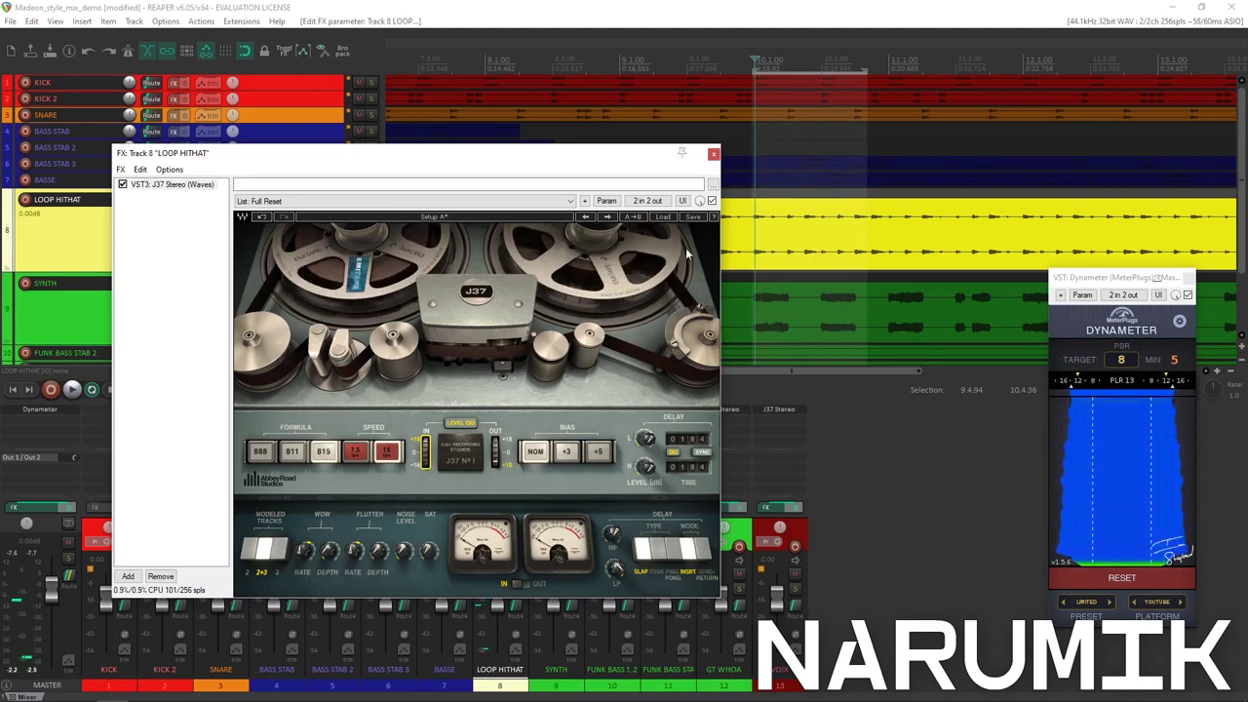
Examine the hi-hat transients in the LOOP HITHAT waveform around the start of bar 10.
{"action": "left_click_drag", "start_coordinate": [428, 158], "coordinate": [487, 357]}
{"action": "scroll", "coordinate": [669, 231], "scroll_direction": "left", "scroll_amount": 1}
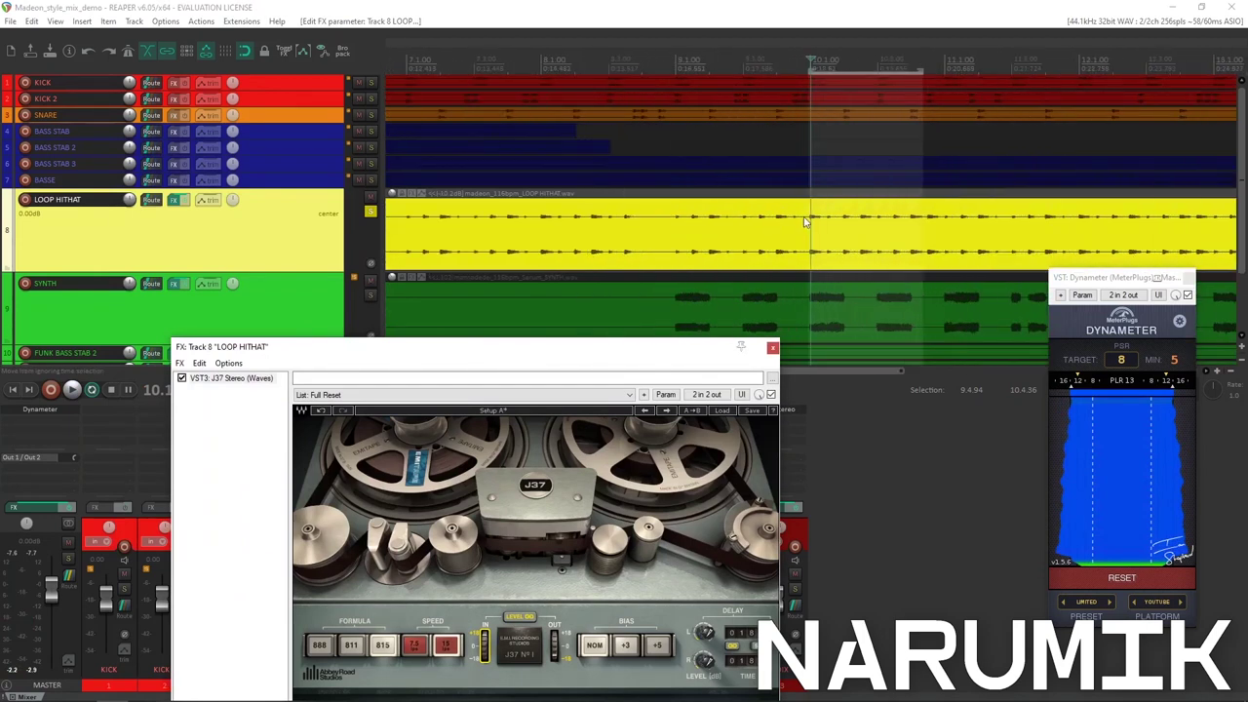
{"action": "scroll", "coordinate": [809, 223], "scroll_direction": "up", "scroll_amount": 2}
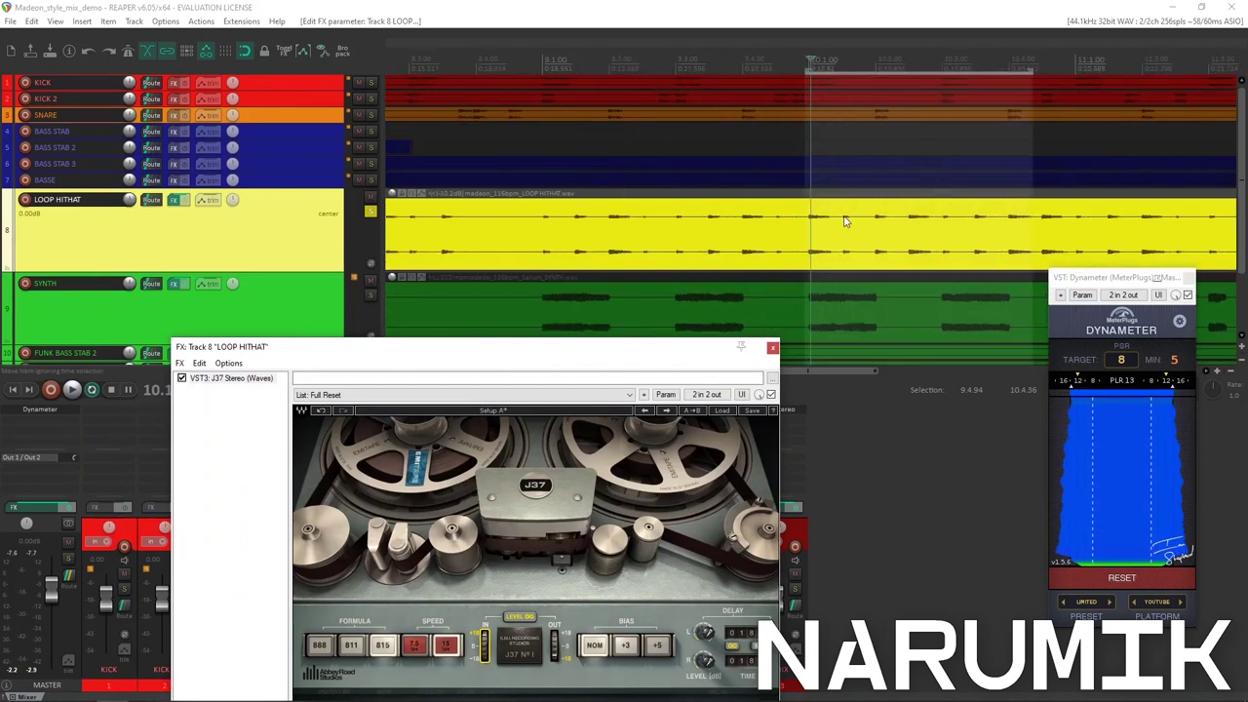
{"action": "scroll", "coordinate": [845, 223], "scroll_direction": "down", "scroll_amount": 3}
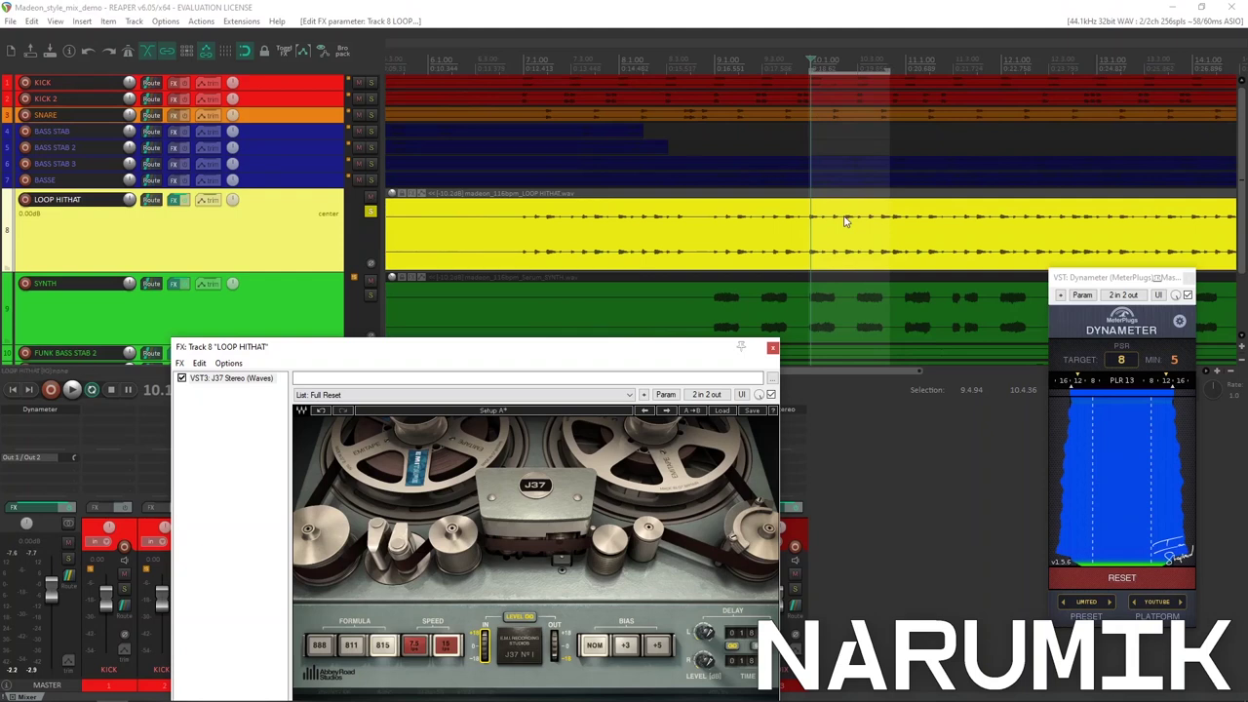
{"action": "left_click_drag", "start_coordinate": [591, 364], "coordinate": [552, 131]}
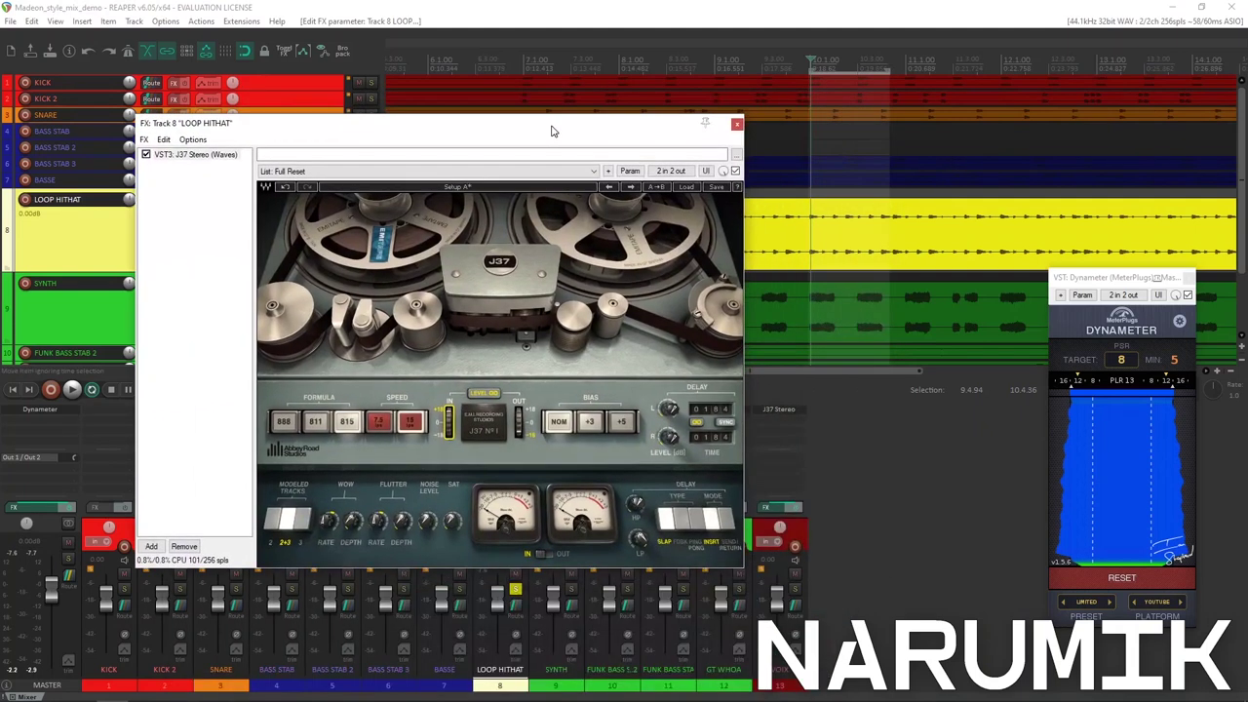
{"action": "scroll", "coordinate": [868, 253], "scroll_direction": "up", "scroll_amount": 3}
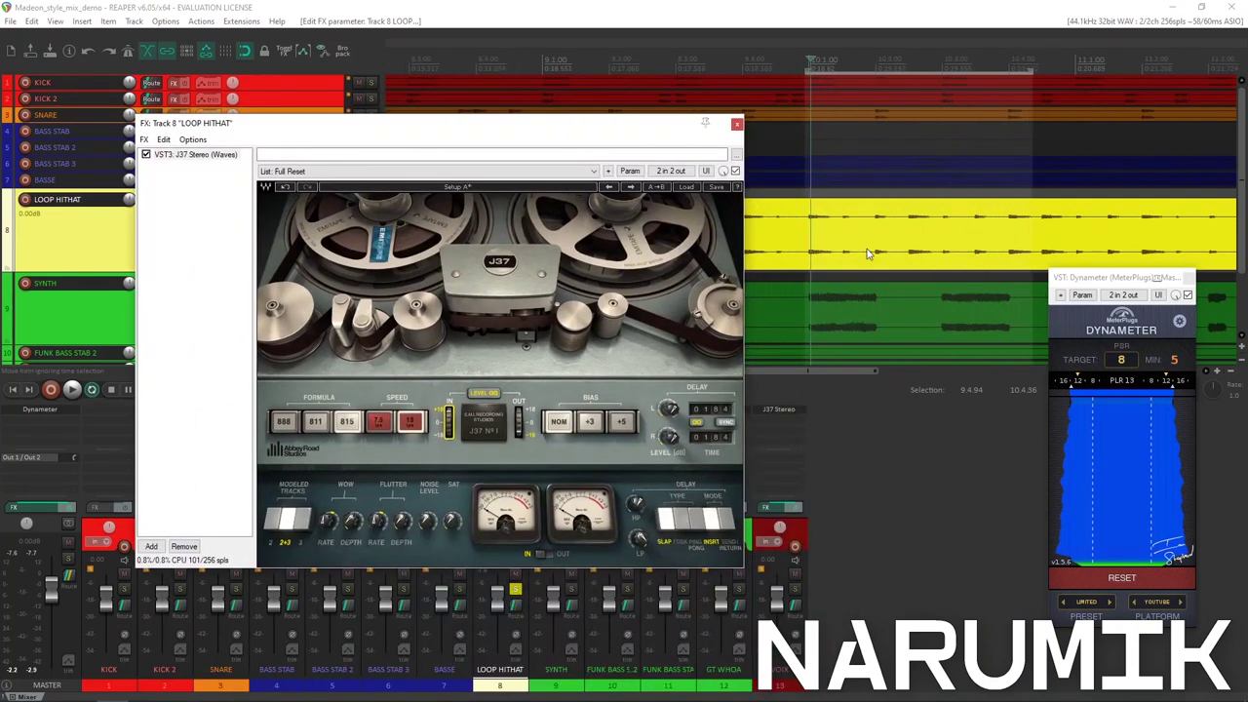
{"action": "scroll", "coordinate": [868, 253], "scroll_direction": "down", "scroll_amount": 2}
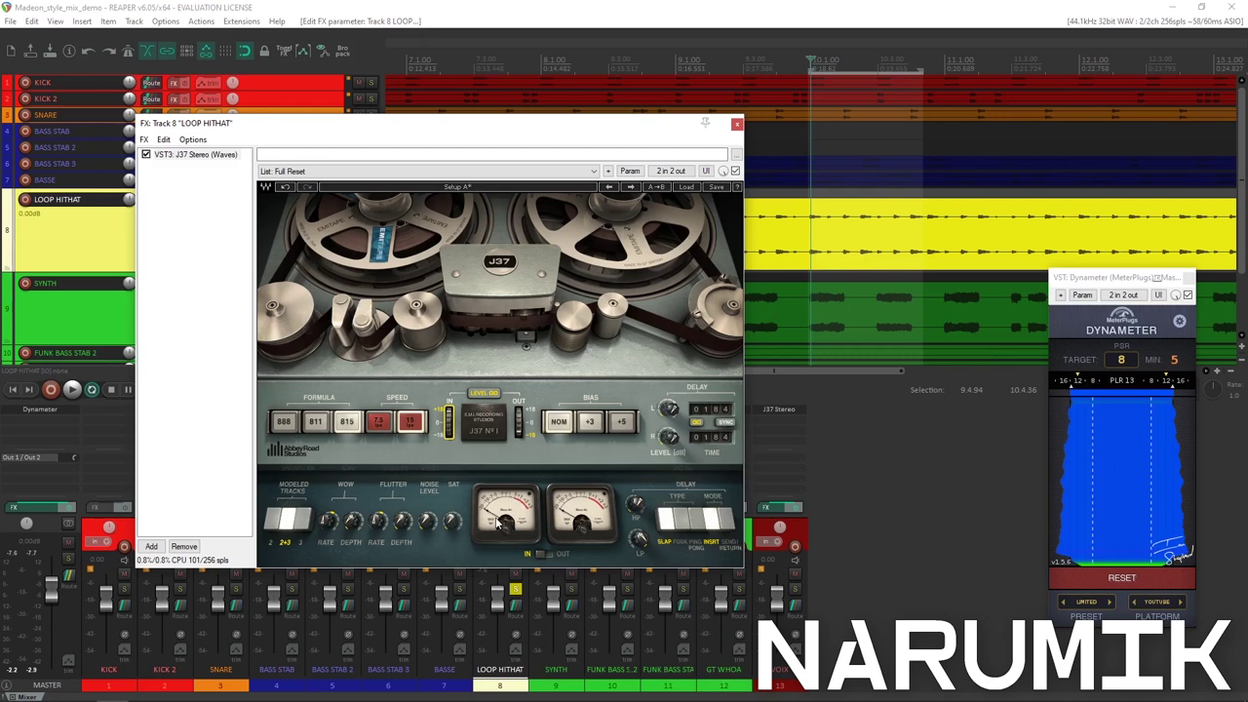
{"action": "left_click", "coordinate": [810, 221]}
{"action": "scroll", "coordinate": [811, 220], "scroll_direction": "up", "scroll_amount": 5}
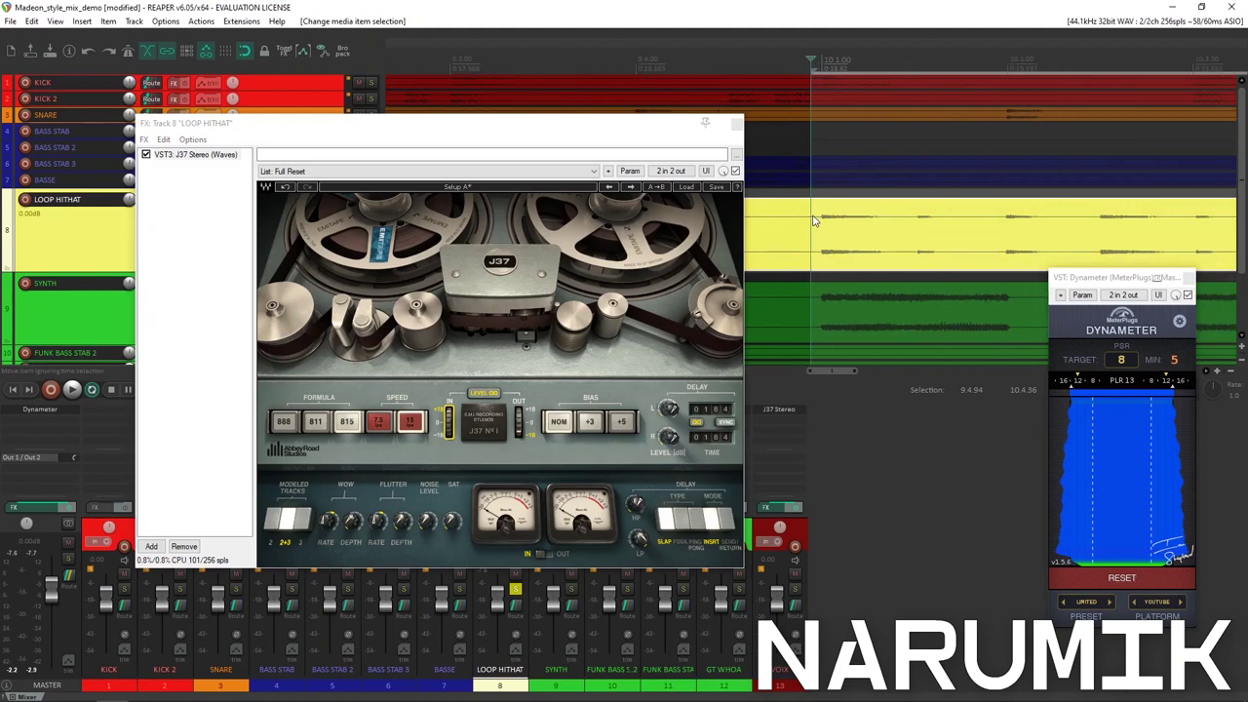
{"action": "scroll", "coordinate": [814, 220], "scroll_direction": "down", "scroll_amount": 3}
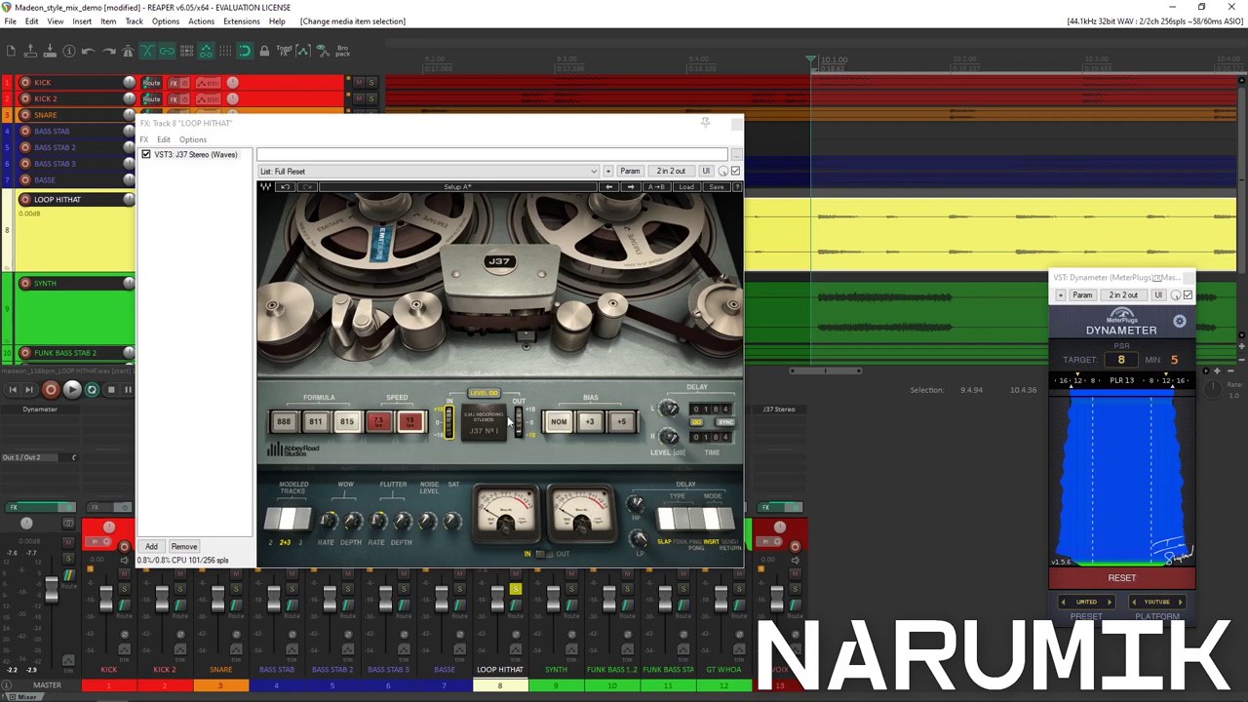
Set the saturation of the LOOP HITHAT track's J37 to about 4.1 while auditioning the loop.
{"action": "key", "text": "space"}
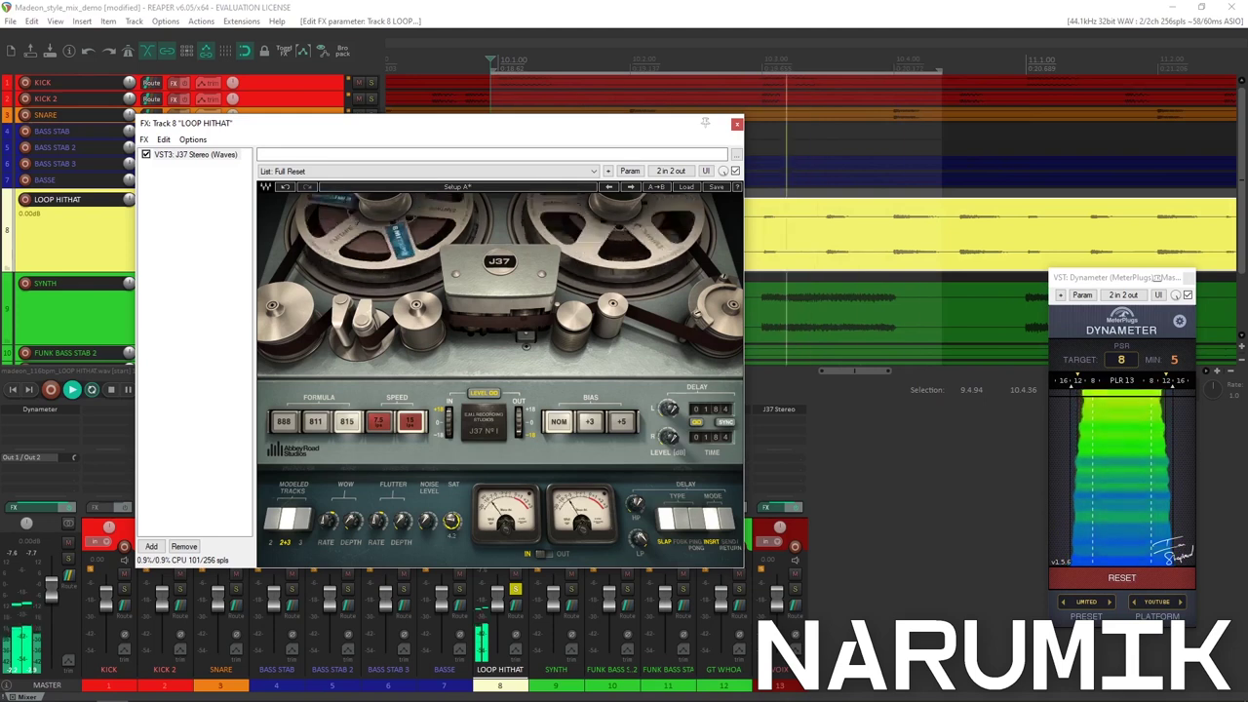
{"action": "key", "text": "space"}
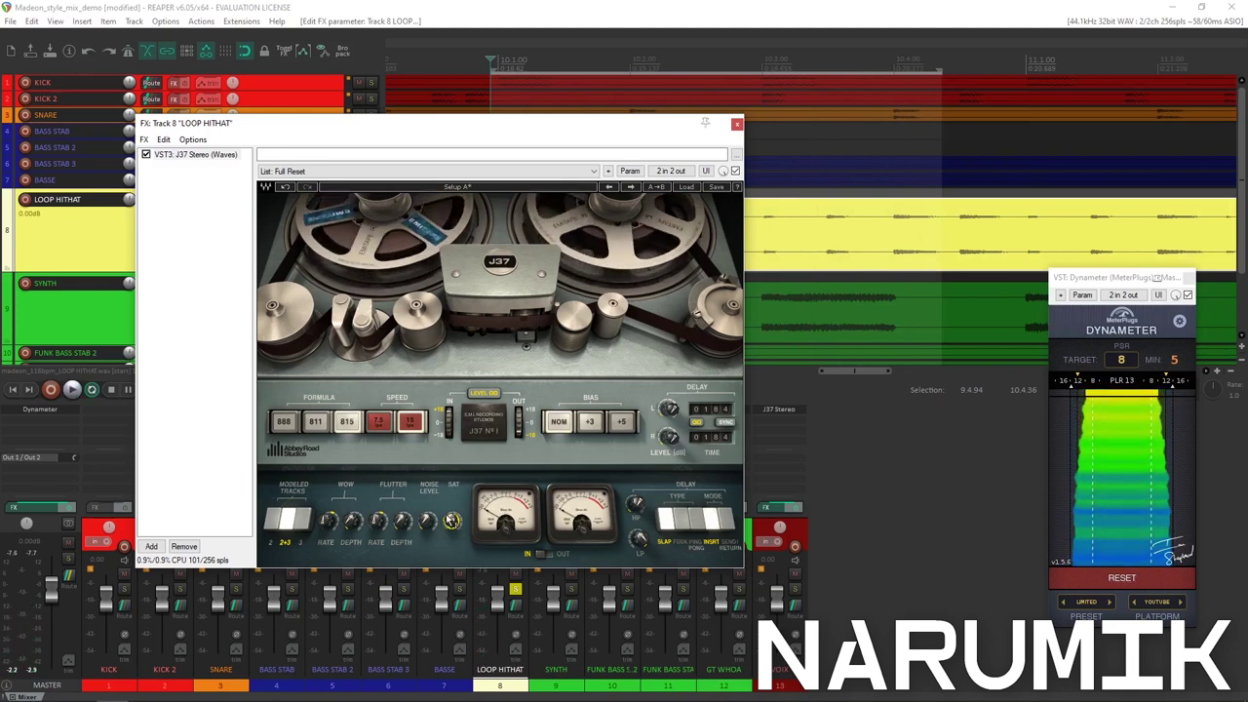
{"action": "key", "text": "space"}
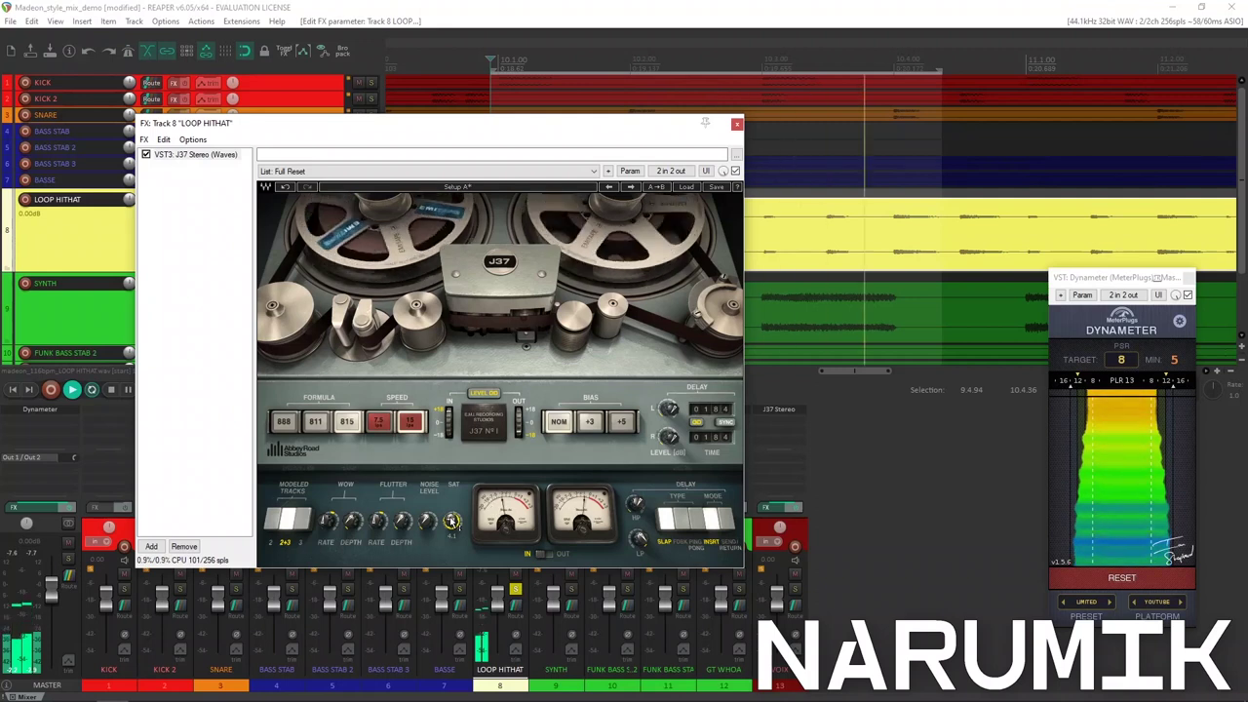
{"action": "key", "text": "space"}
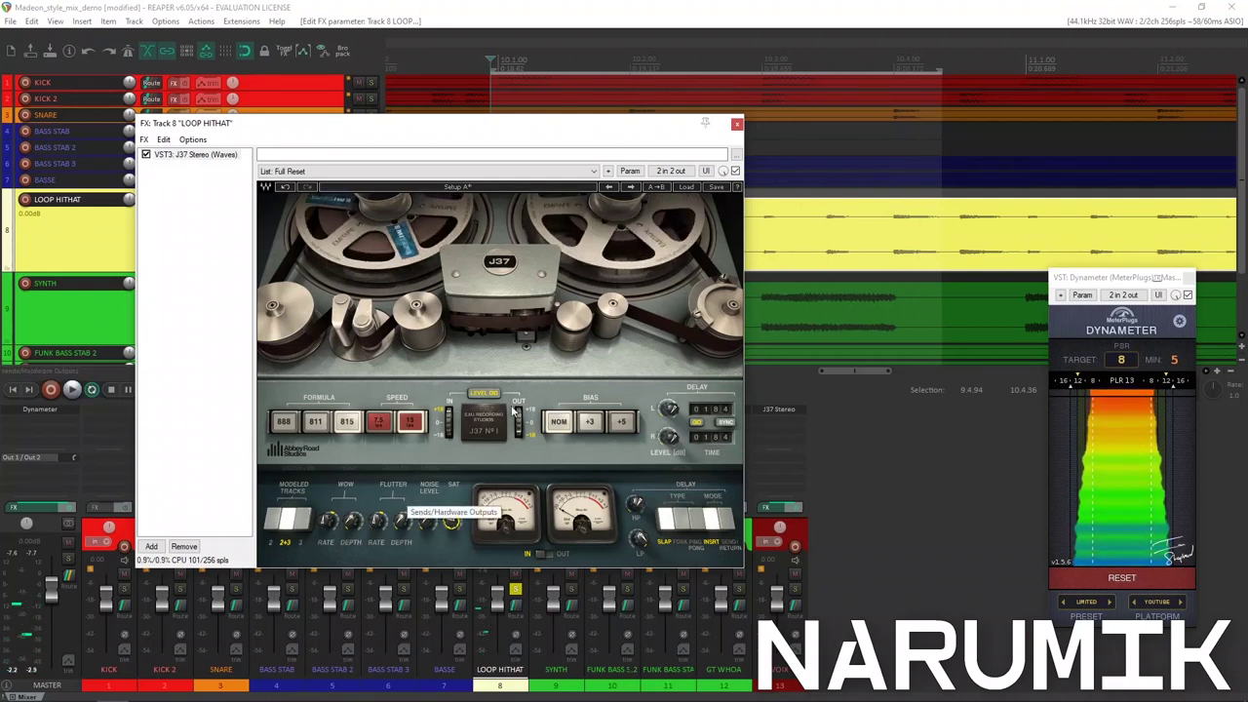
{"action": "key", "text": "space"}
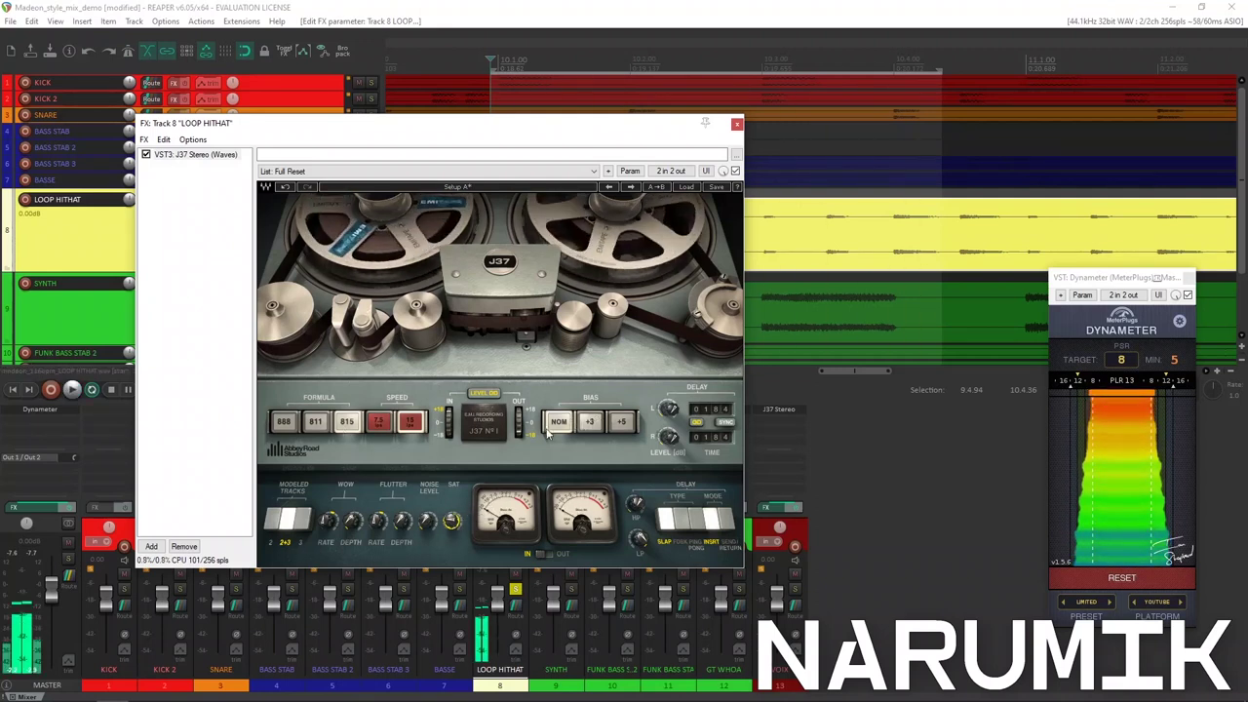
{"action": "left_click", "coordinate": [396, 90]}
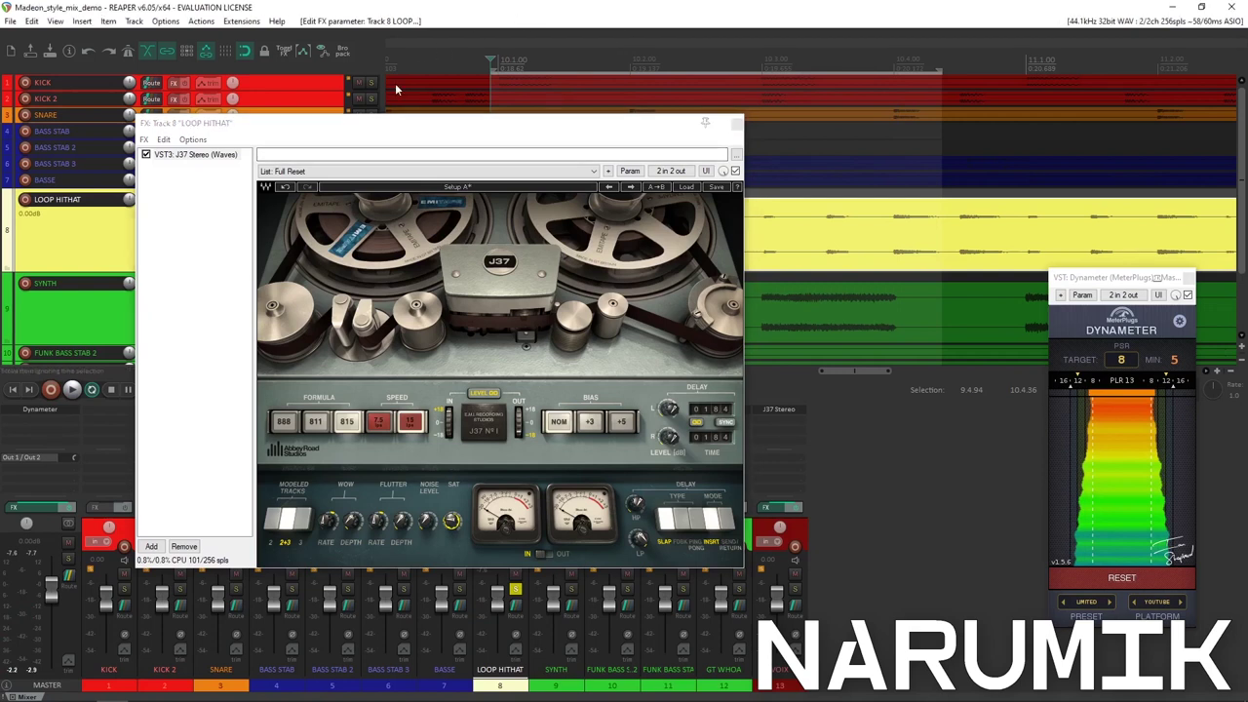
{"action": "left_click", "coordinate": [393, 392]}
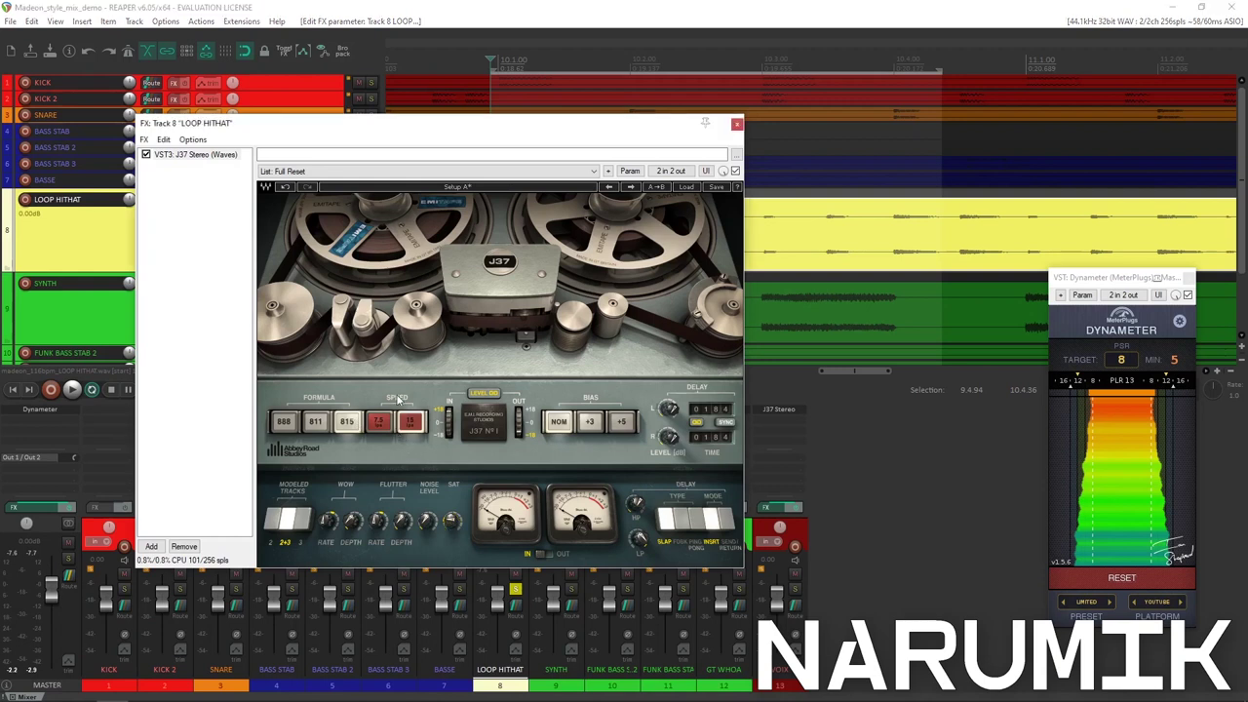
Select the 15 ips tape speed on the LOOP HITHAT track's J37 and reposition the effect window.
{"action": "left_click", "coordinate": [415, 431]}
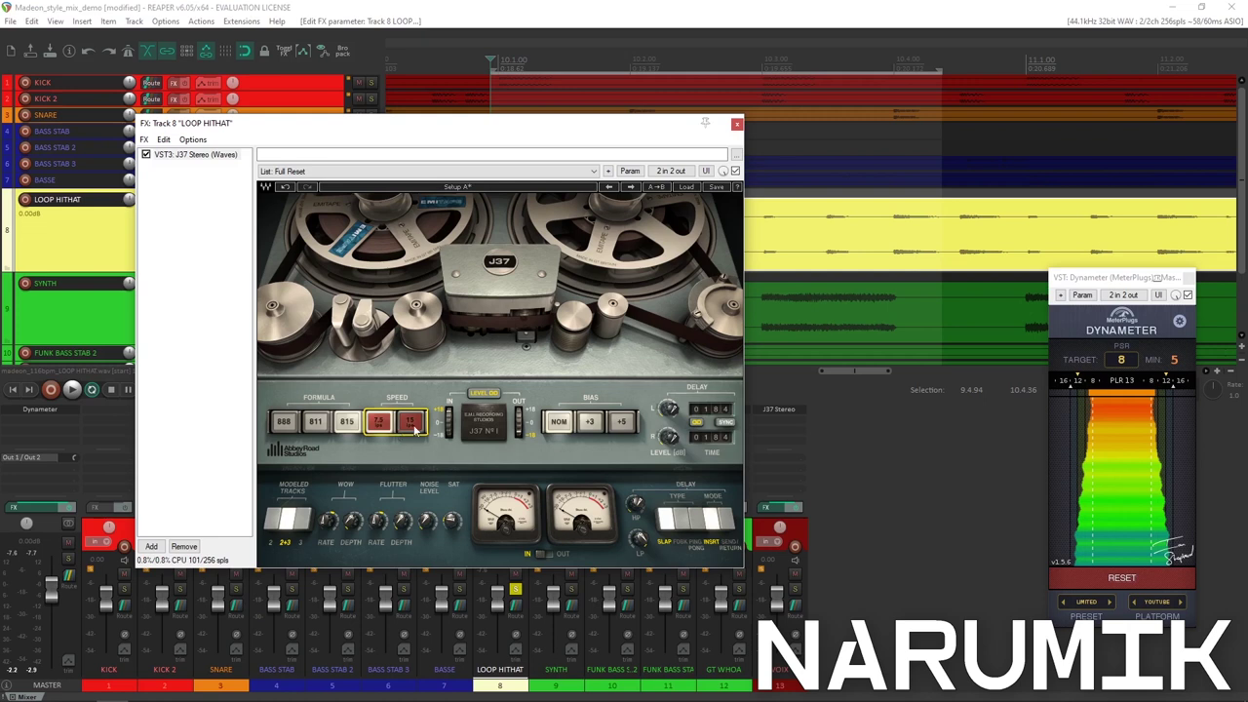
{"action": "left_click", "coordinate": [412, 425]}
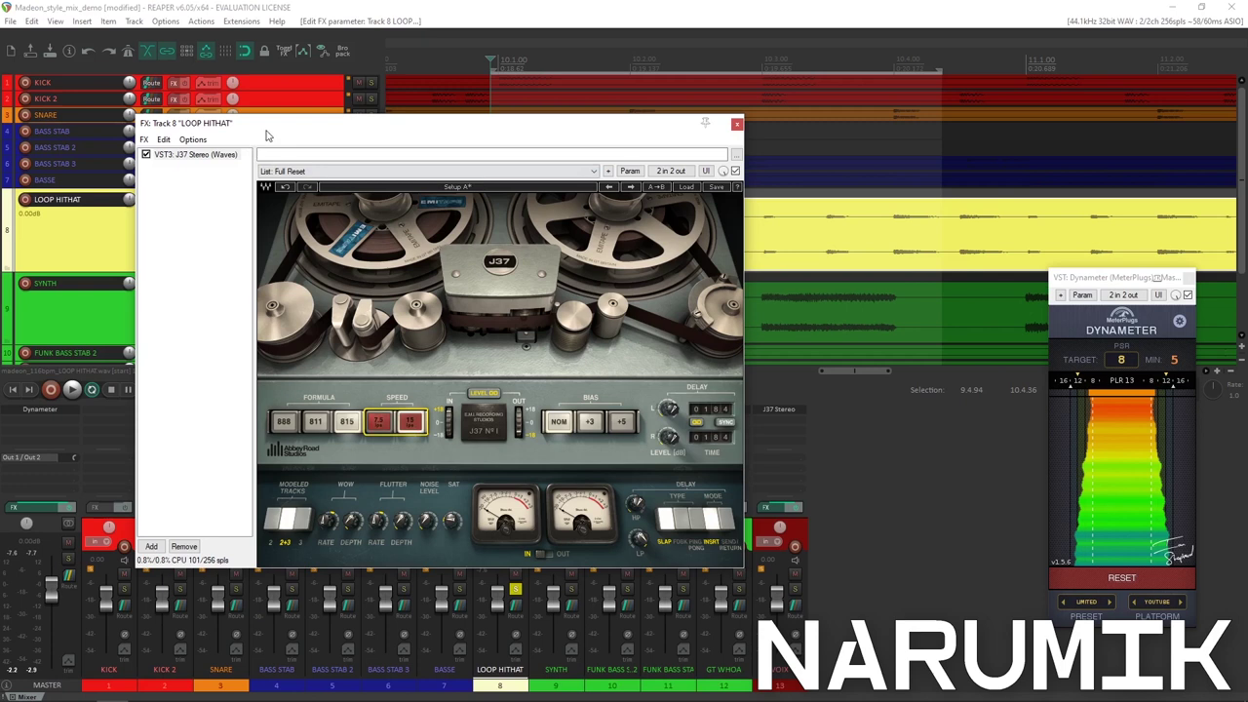
{"action": "left_click_drag", "start_coordinate": [272, 133], "coordinate": [222, 172]}
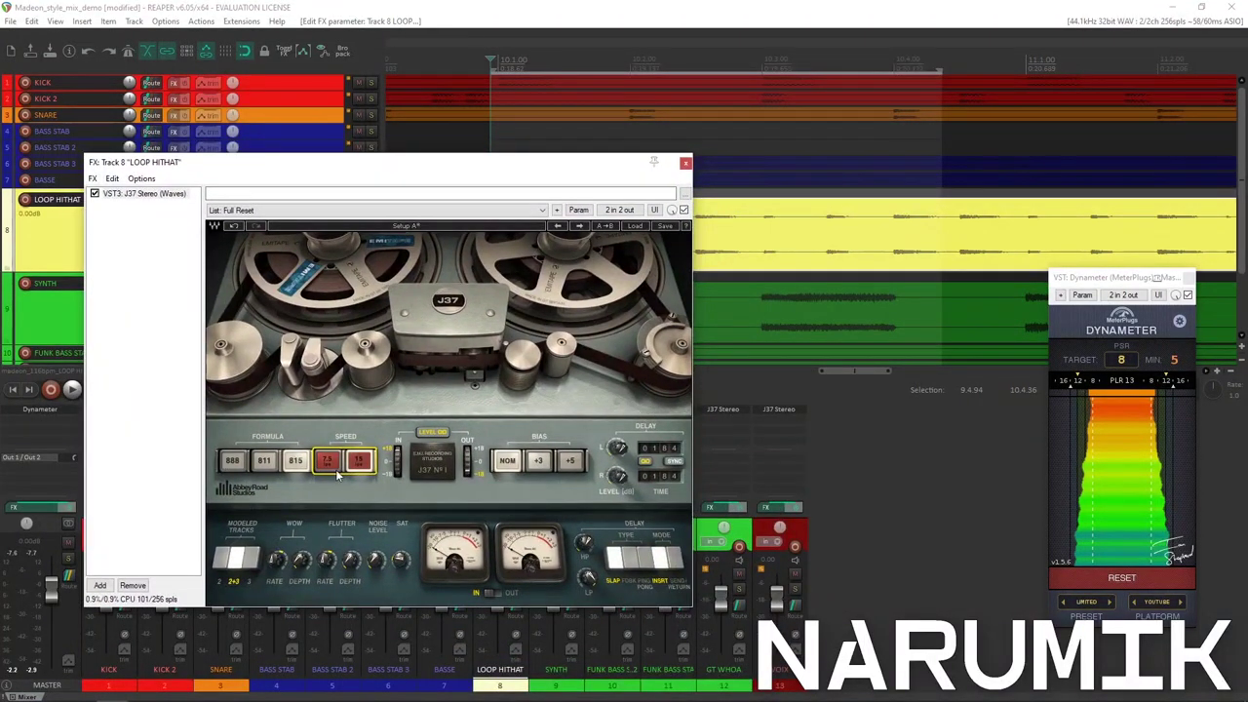
Select tape formula 811 and bias +5 on the LOOP HITHAT track's J37 while auditioning the loop.
{"action": "key", "text": "space"}
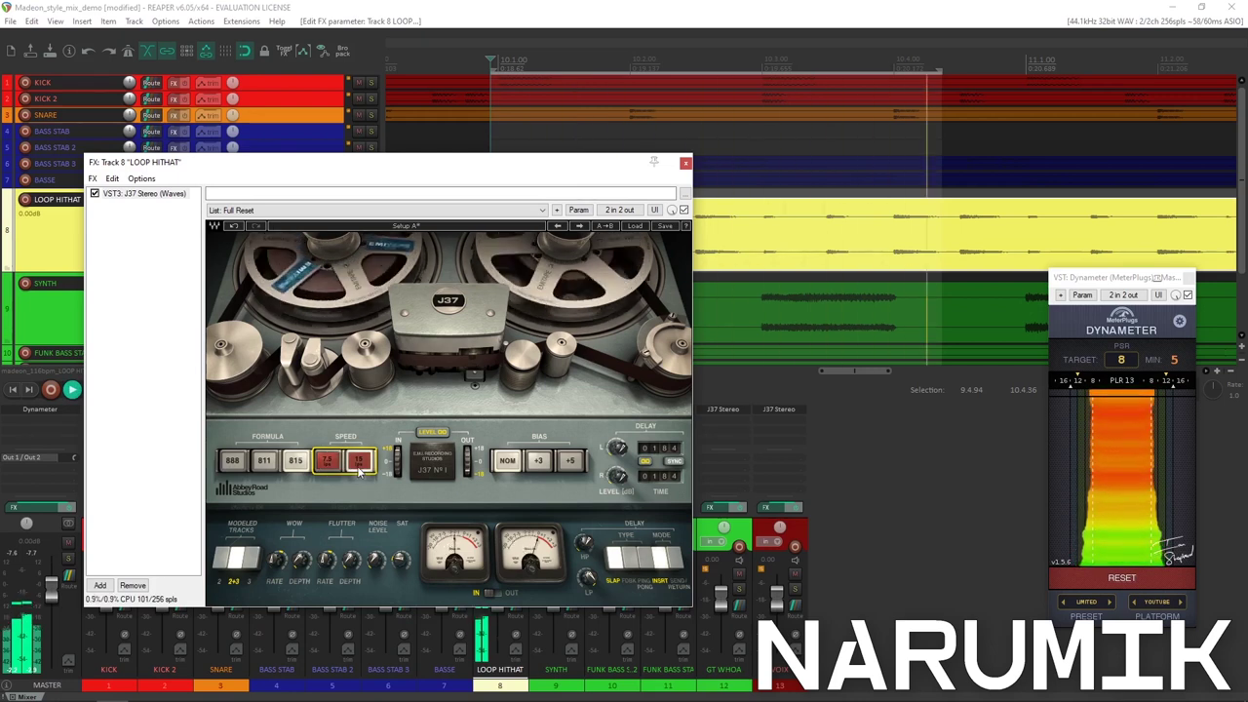
{"action": "key", "text": "space"}
{"action": "left_click", "coordinate": [305, 7]}
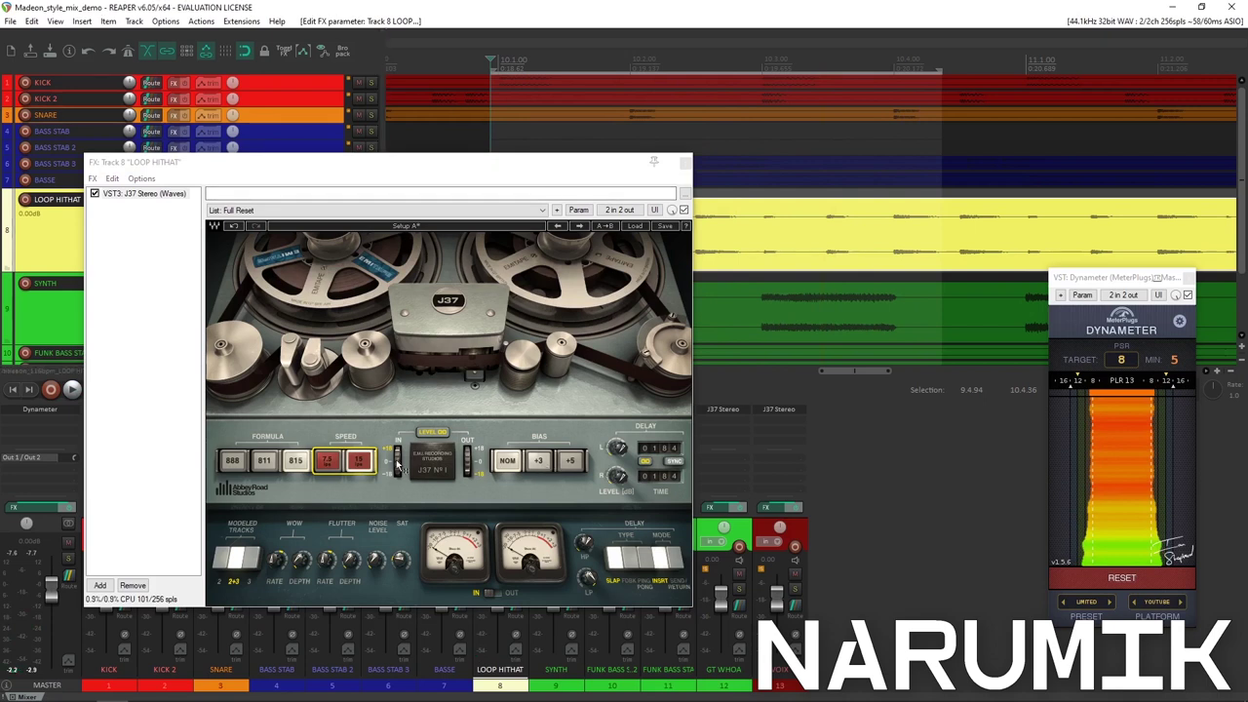
{"action": "key", "text": "space"}
{"action": "left_click", "coordinate": [265, 464]}
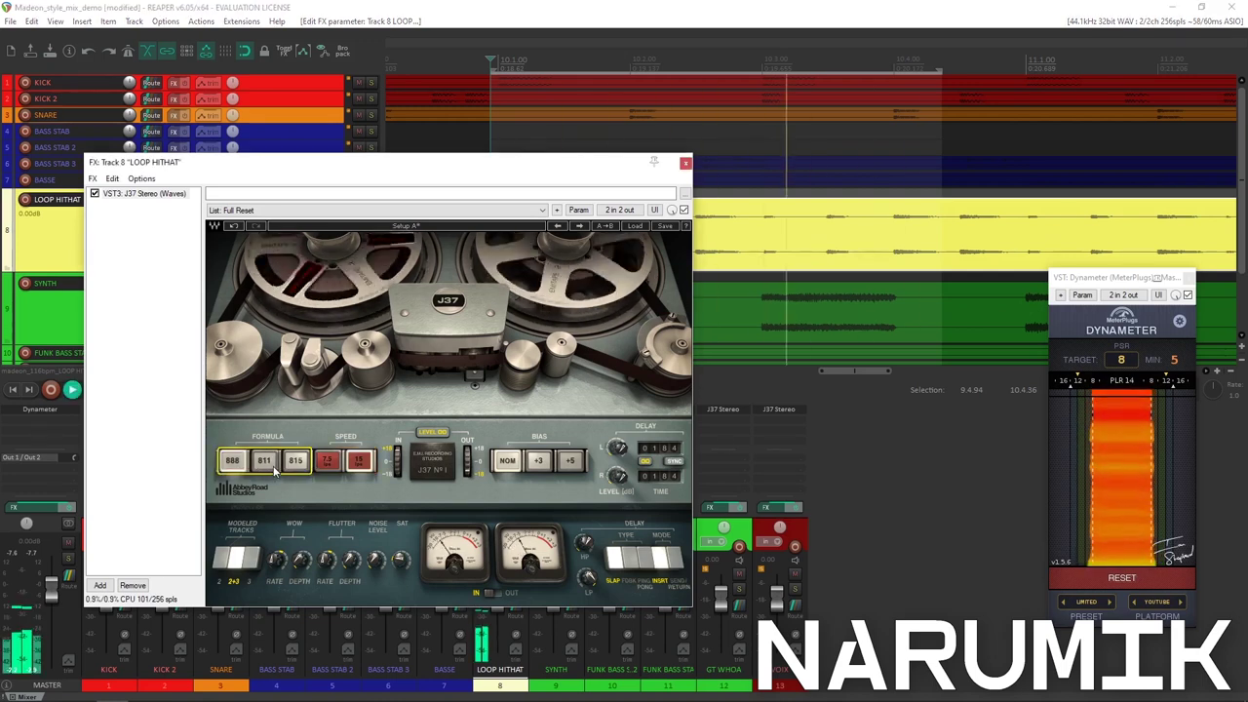
{"action": "left_click", "coordinate": [577, 471]}
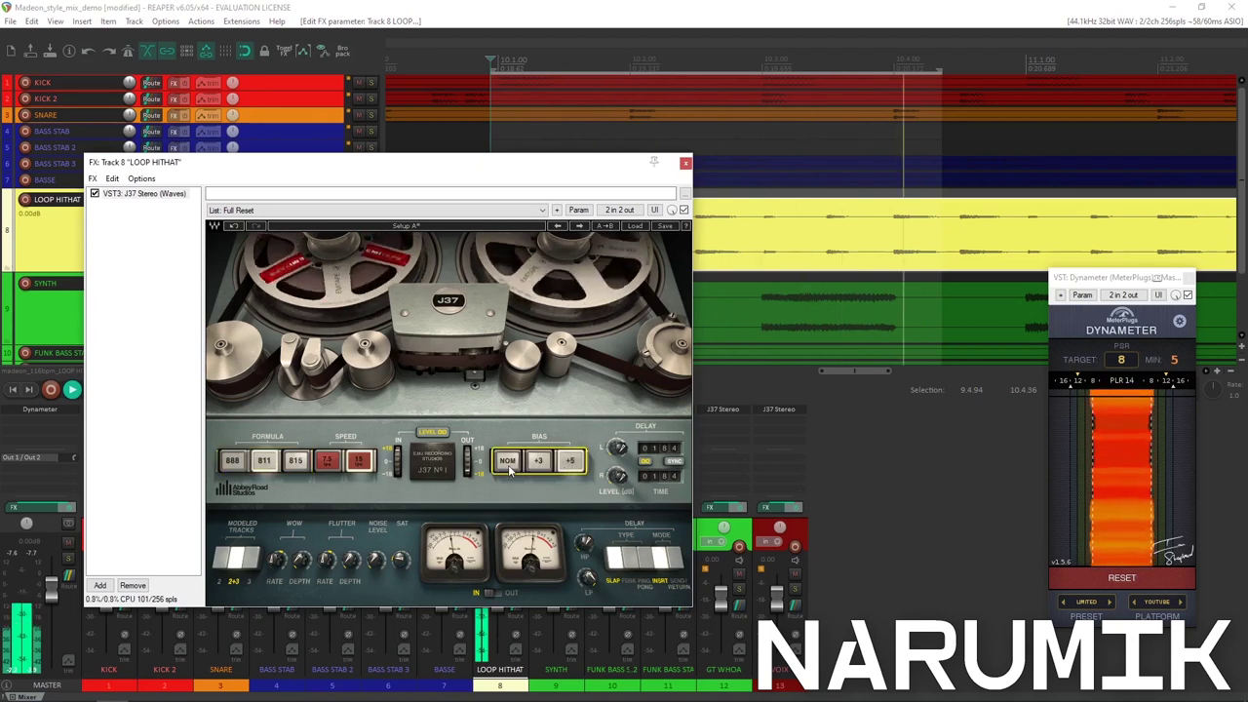
{"action": "left_click", "coordinate": [575, 468]}
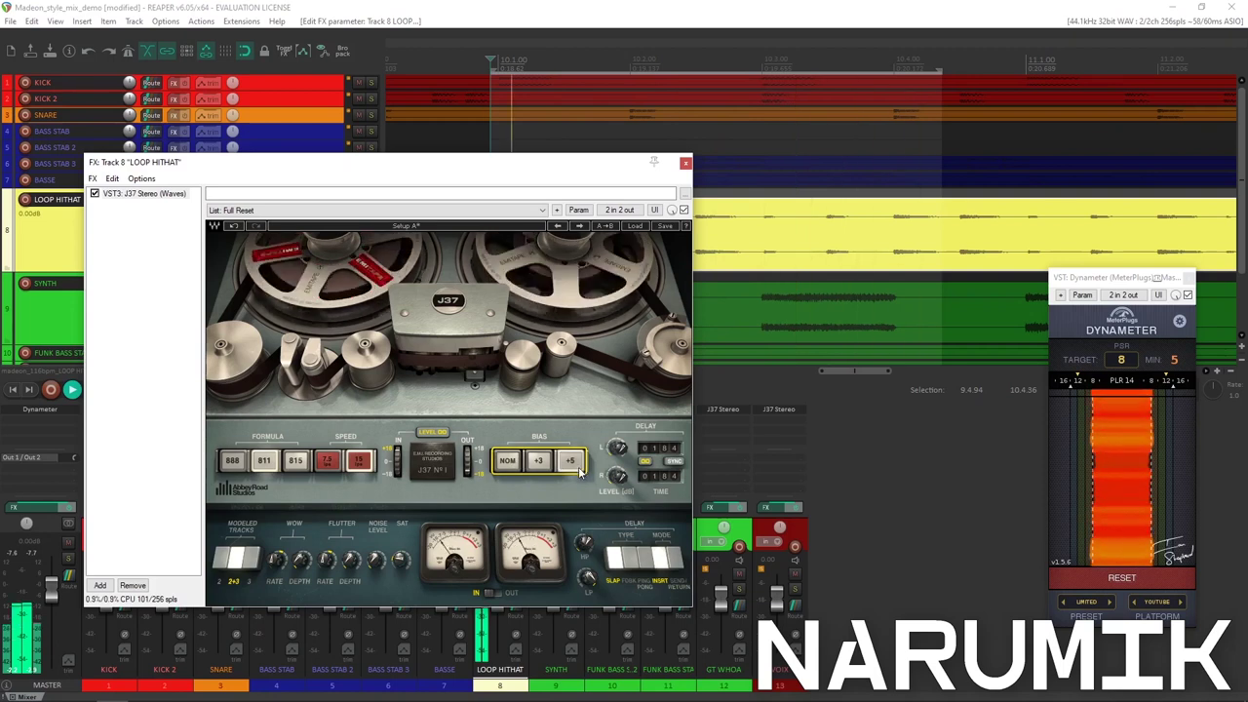
Set the J37's meters to output, unlink its input and output levels, and adjust the output level during playback.
{"action": "left_click", "coordinate": [496, 594]}
{"action": "left_click", "coordinate": [434, 433]}
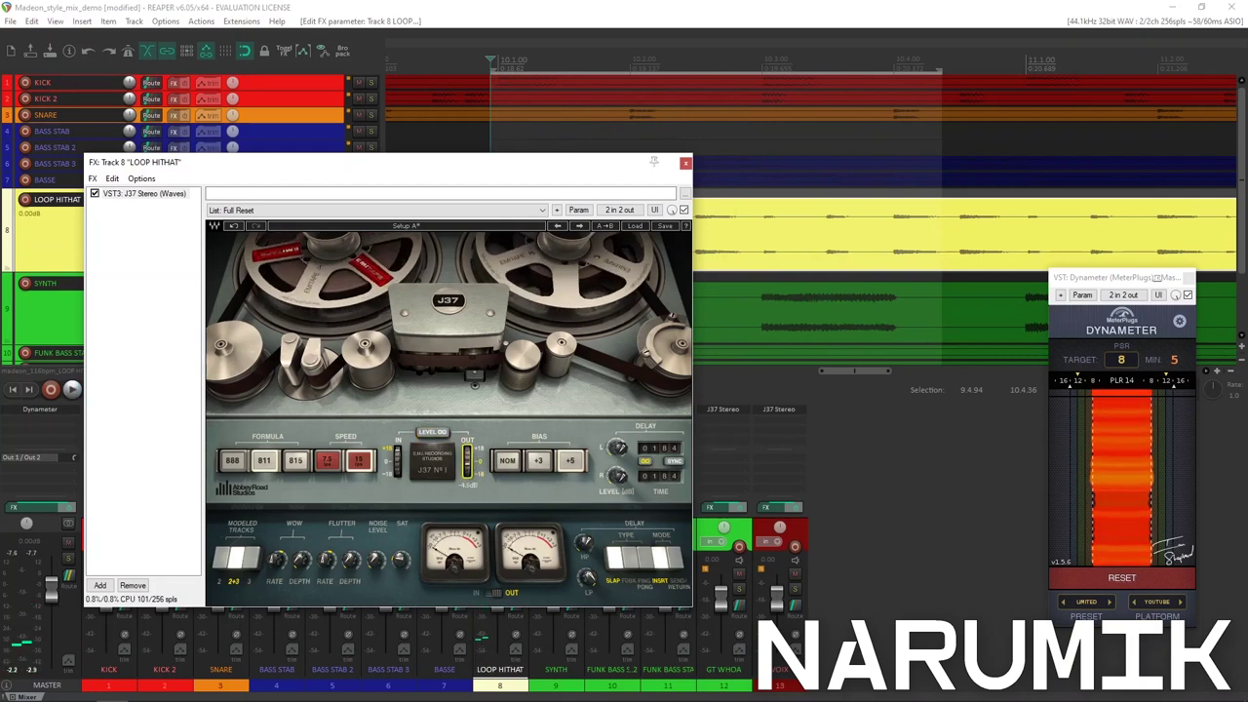
{"action": "key", "text": "space"}
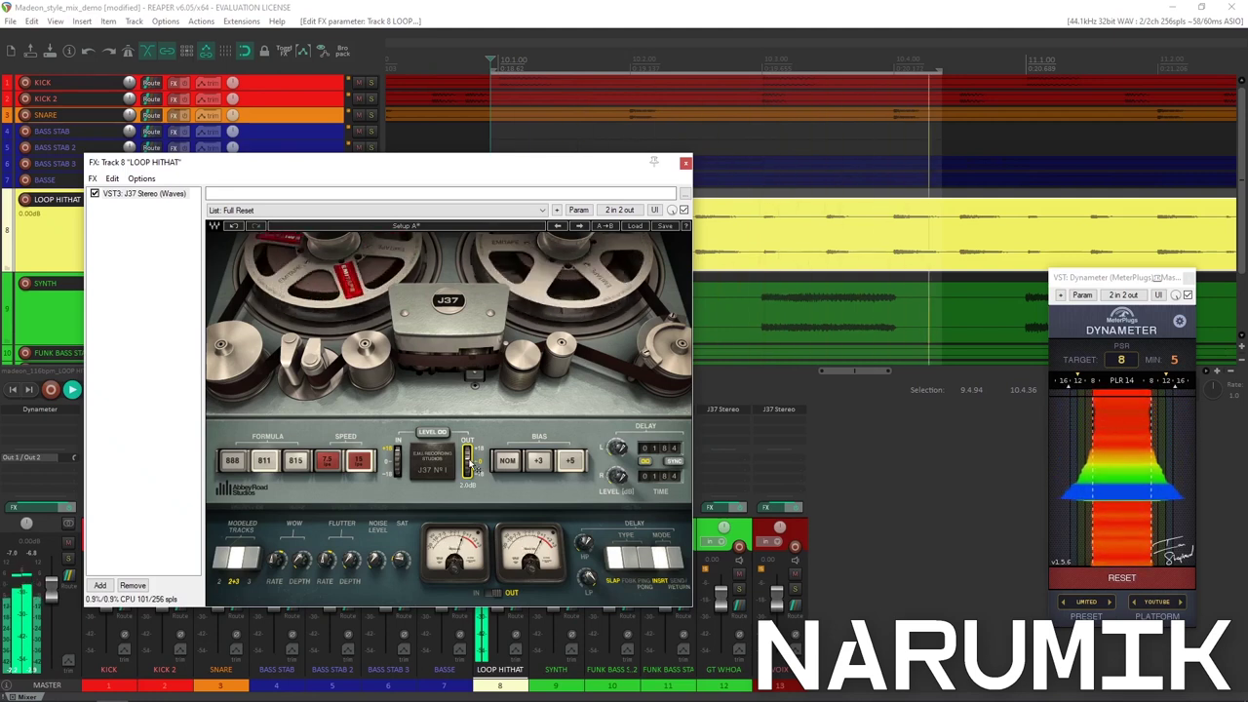
{"action": "key", "text": "space"}
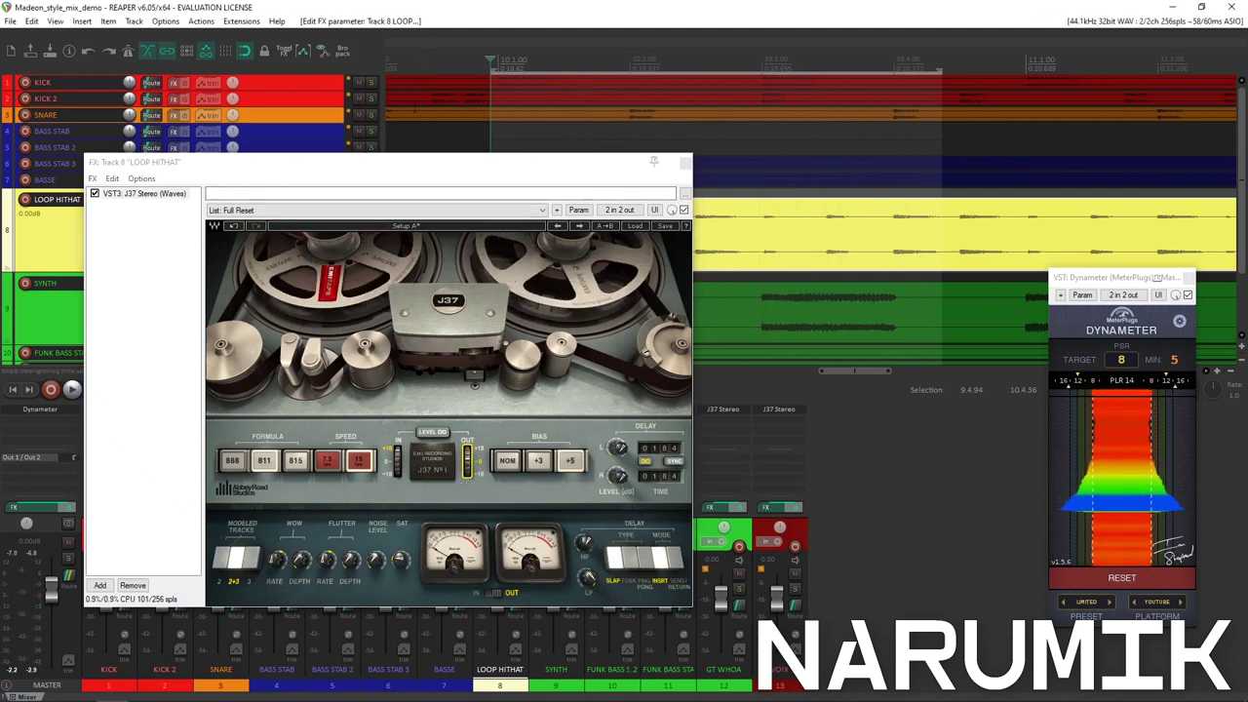
Uncover the LOOP HITHAT waveform and compare the loop with J37 bypassed and enabled.
{"action": "left_click_drag", "start_coordinate": [226, 172], "coordinate": [243, 200]}
{"action": "left_click_drag", "start_coordinate": [536, 197], "coordinate": [859, 286]}
{"action": "left_click", "coordinate": [426, 5]}
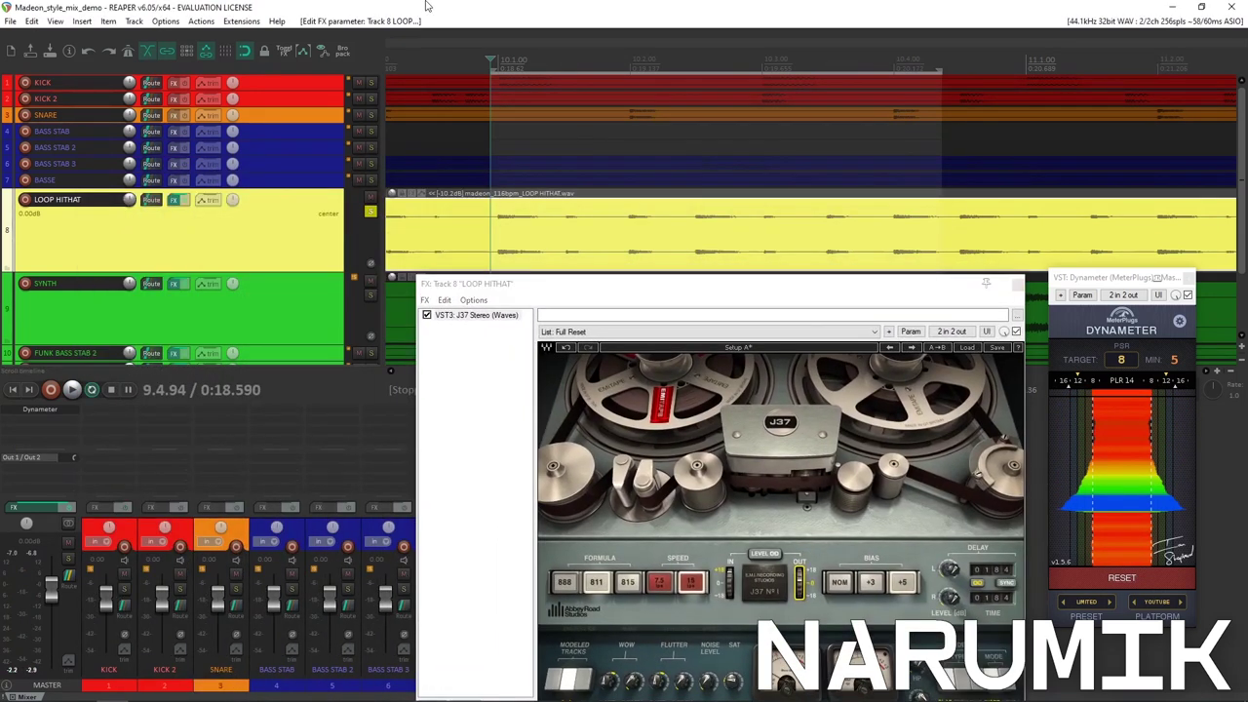
{"action": "scroll", "coordinate": [475, 100], "scroll_direction": "down", "scroll_amount": 3}
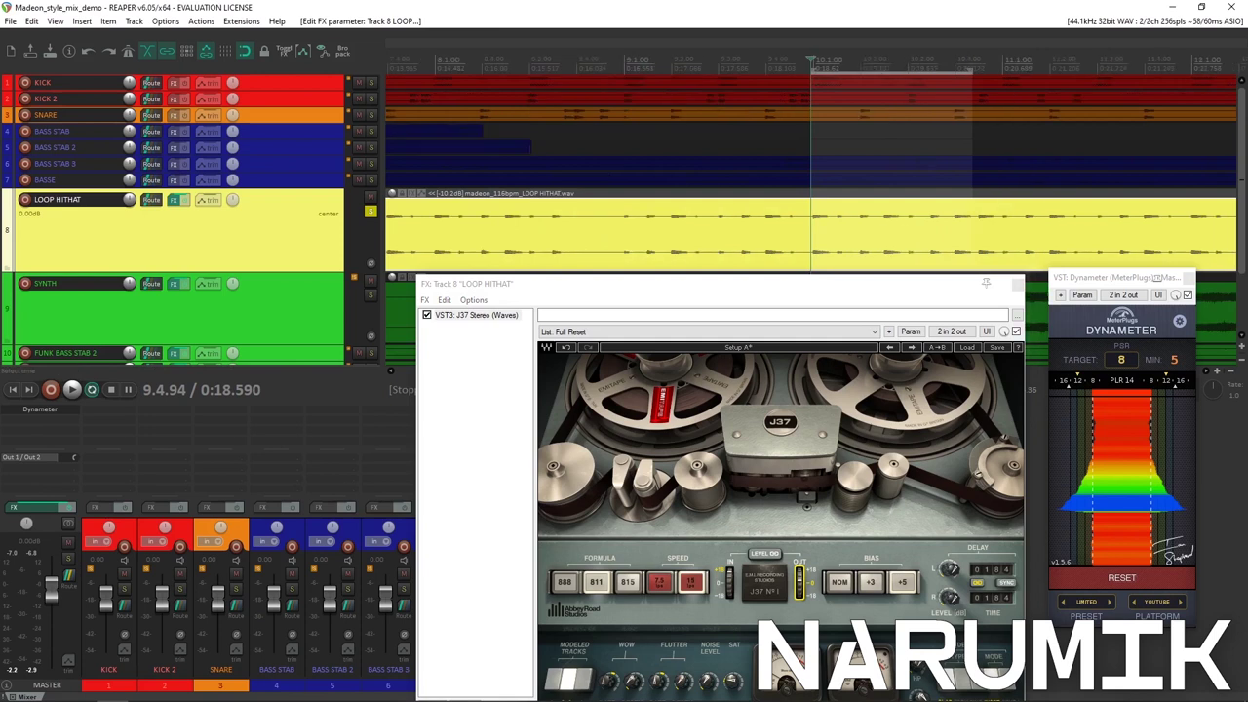
{"action": "left_click", "coordinate": [1016, 332]}
{"action": "key", "text": "space"}
{"action": "key", "text": "space"}
{"action": "left_click", "coordinate": [1016, 331]}
Audition the hi-hat loop around bar 10 while toggling the J37 bypass to compare processed and dry levels.
{"action": "scroll", "coordinate": [734, 198], "scroll_direction": "down", "scroll_amount": 1}
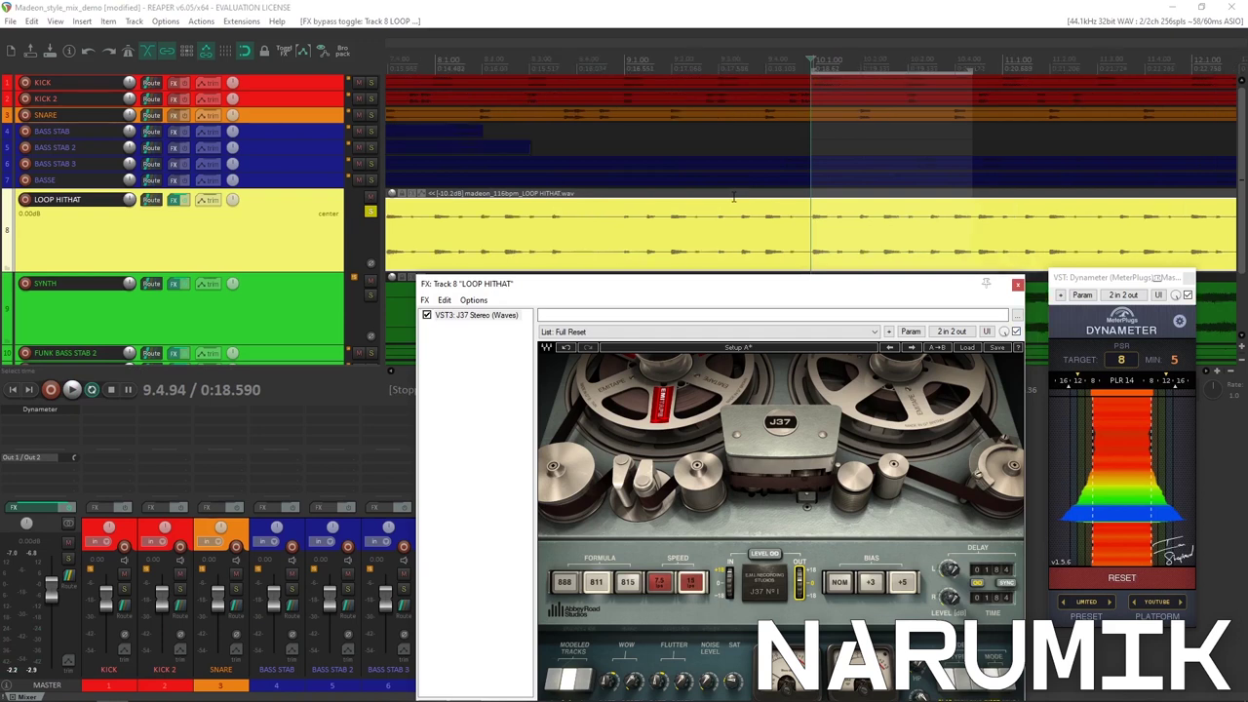
{"action": "scroll", "coordinate": [734, 198], "scroll_direction": "down", "scroll_amount": 2}
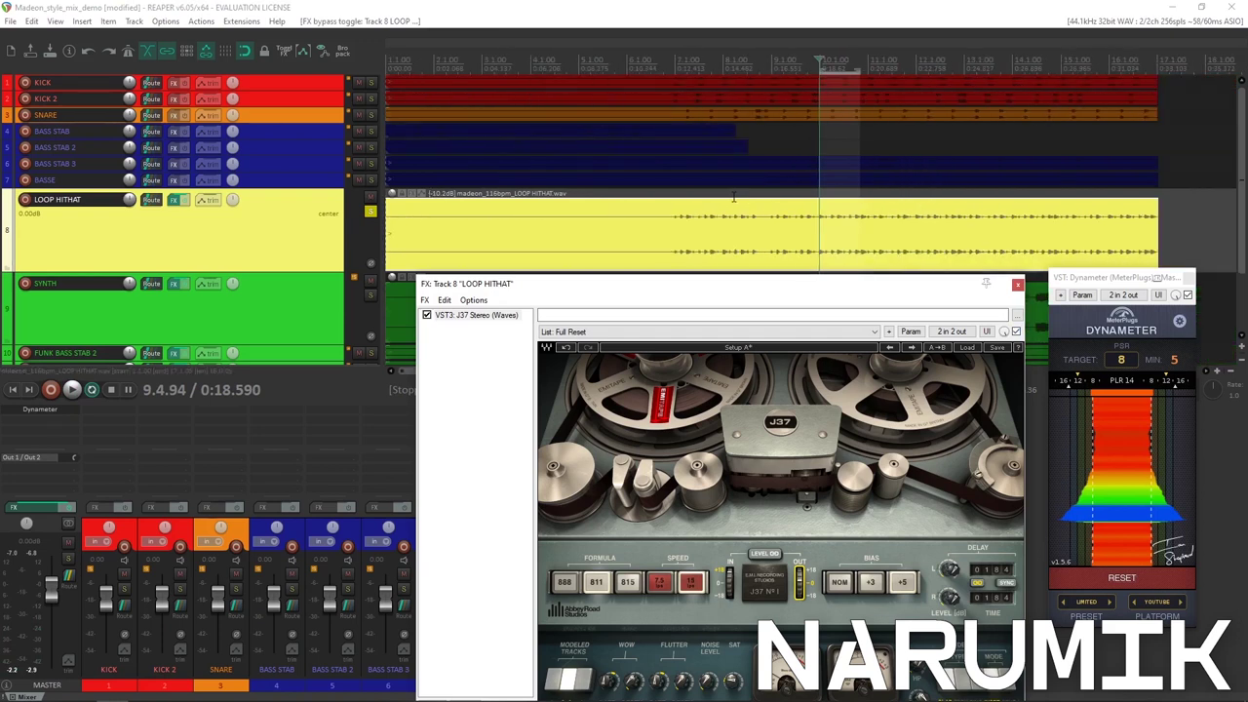
{"action": "scroll", "coordinate": [734, 198], "scroll_direction": "up", "scroll_amount": 2}
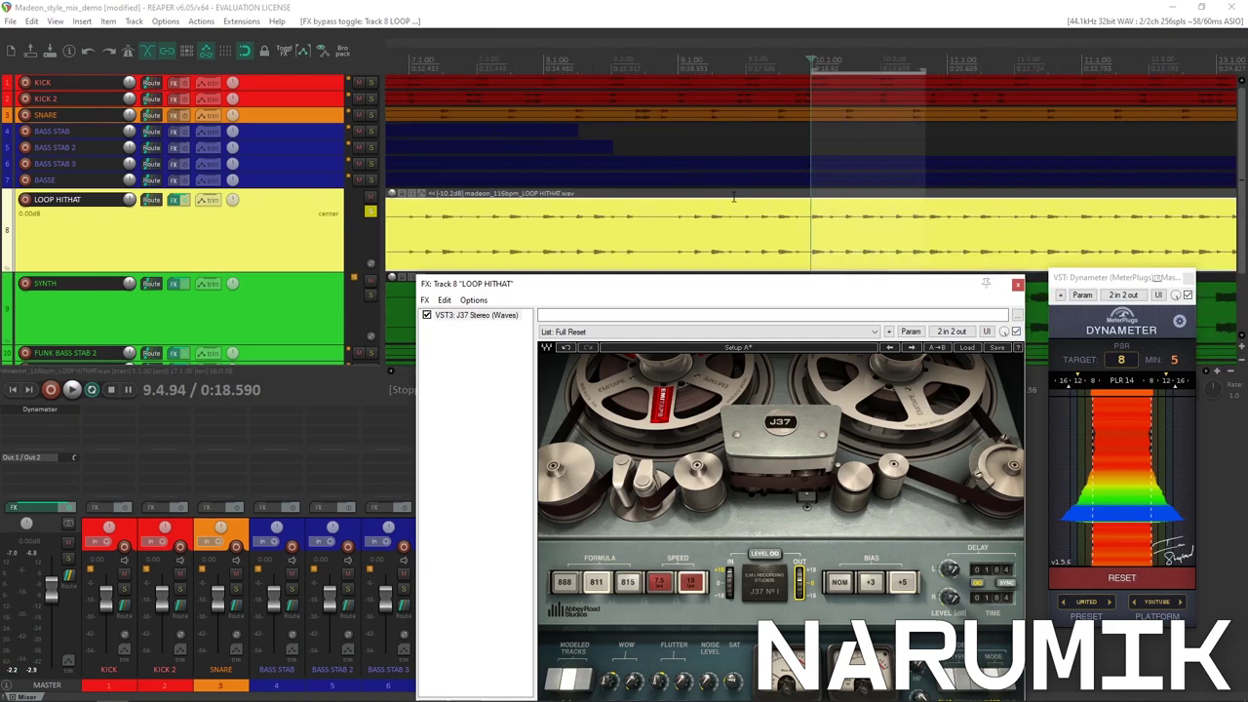
{"action": "left_click", "coordinate": [880, 166]}
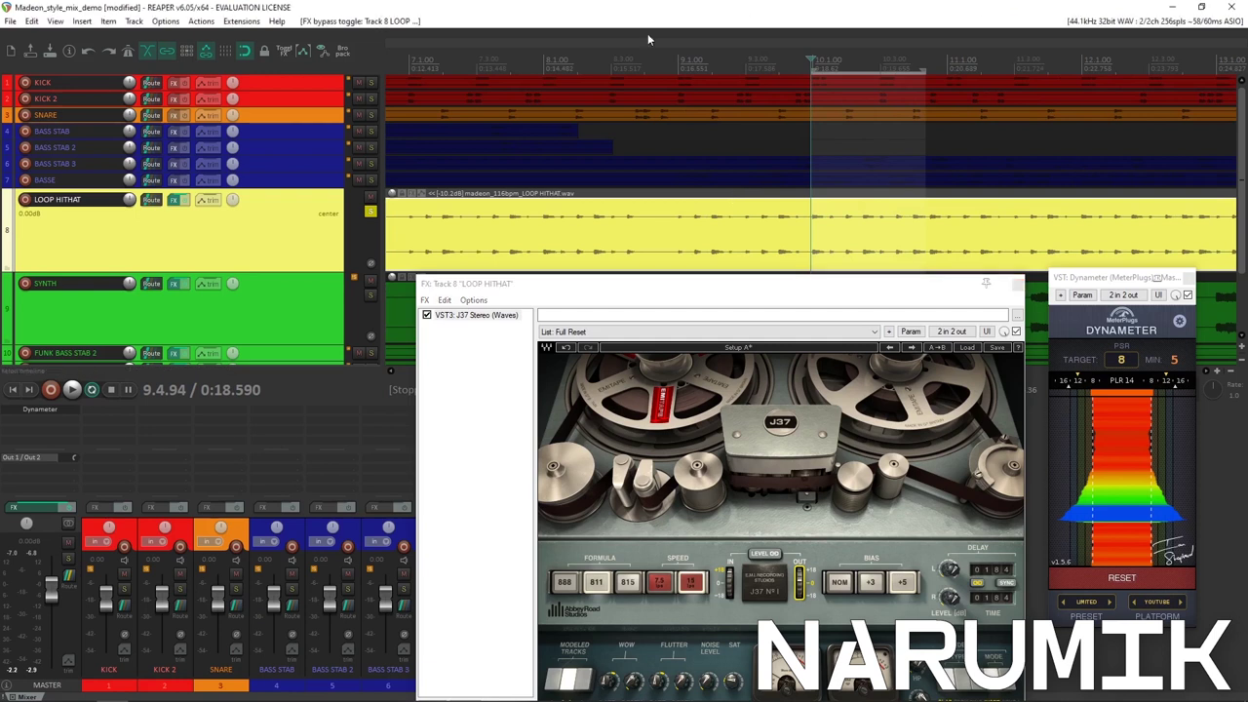
{"action": "left_click_drag", "start_coordinate": [683, 291], "coordinate": [436, 193]}
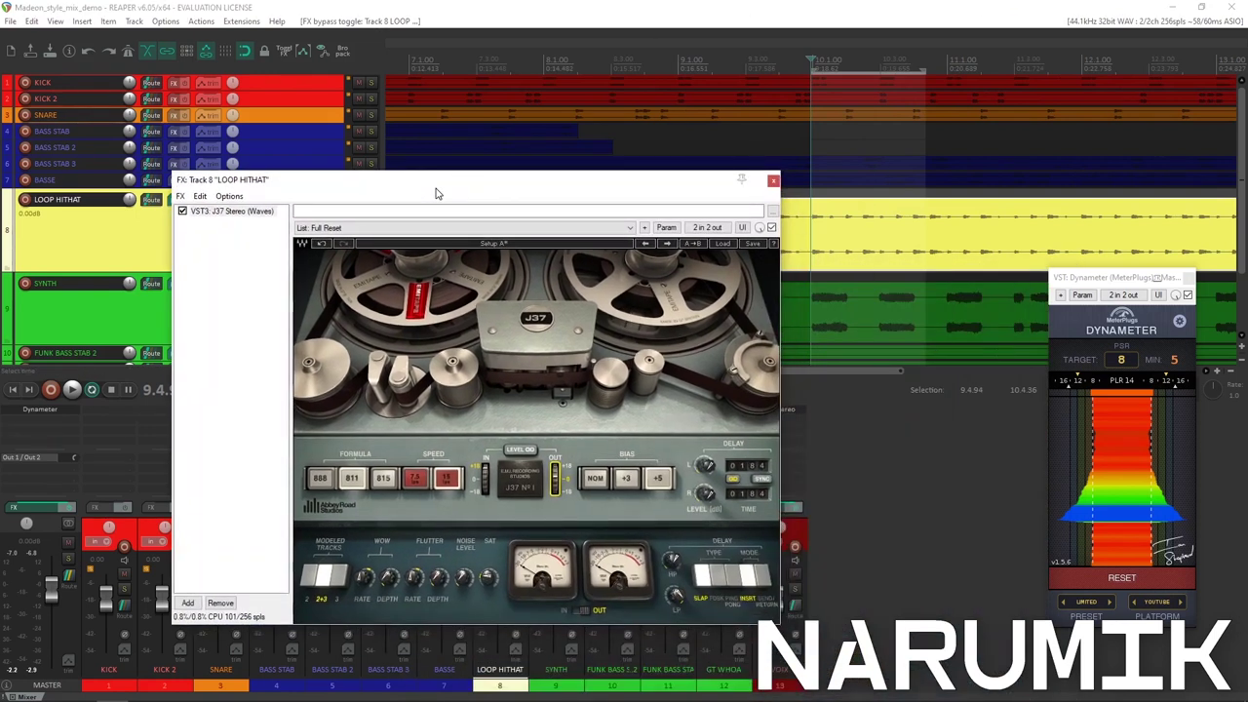
{"action": "scroll", "coordinate": [882, 247], "scroll_direction": "up", "scroll_amount": 2}
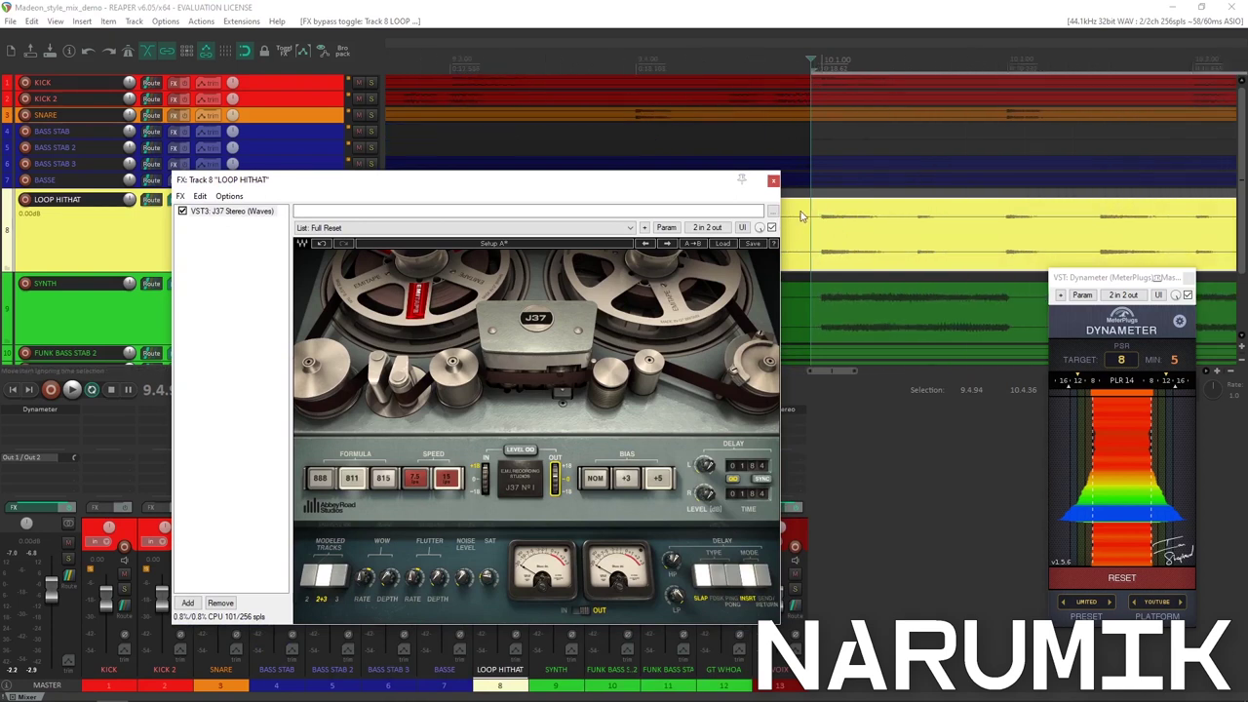
{"action": "key", "text": "space"}
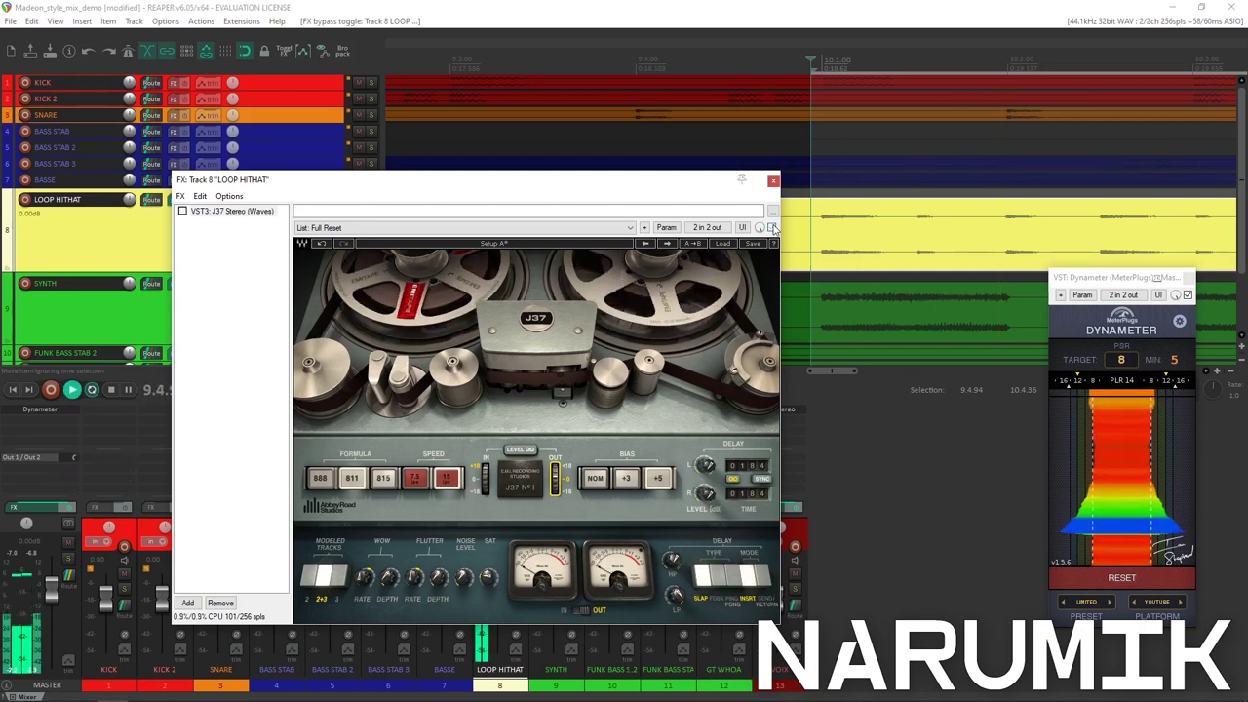
{"action": "left_click_drag", "start_coordinate": [676, 181], "coordinate": [524, 83]}
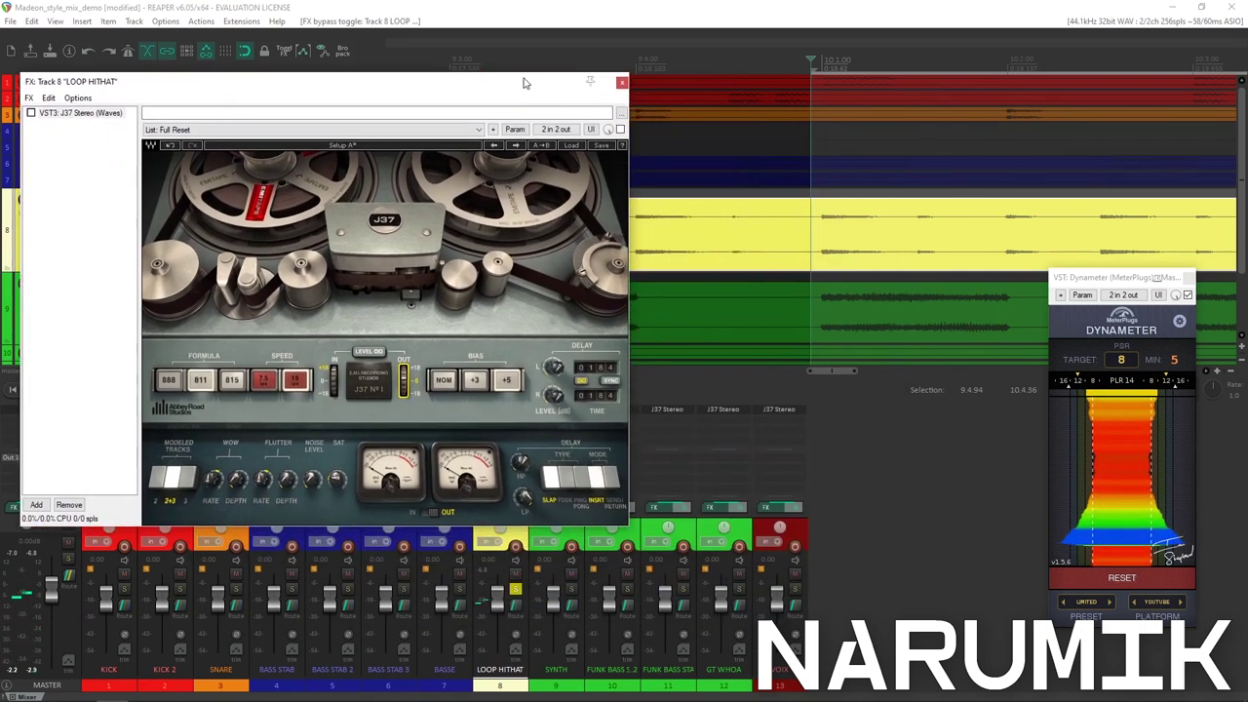
{"action": "left_click", "coordinate": [621, 128]}
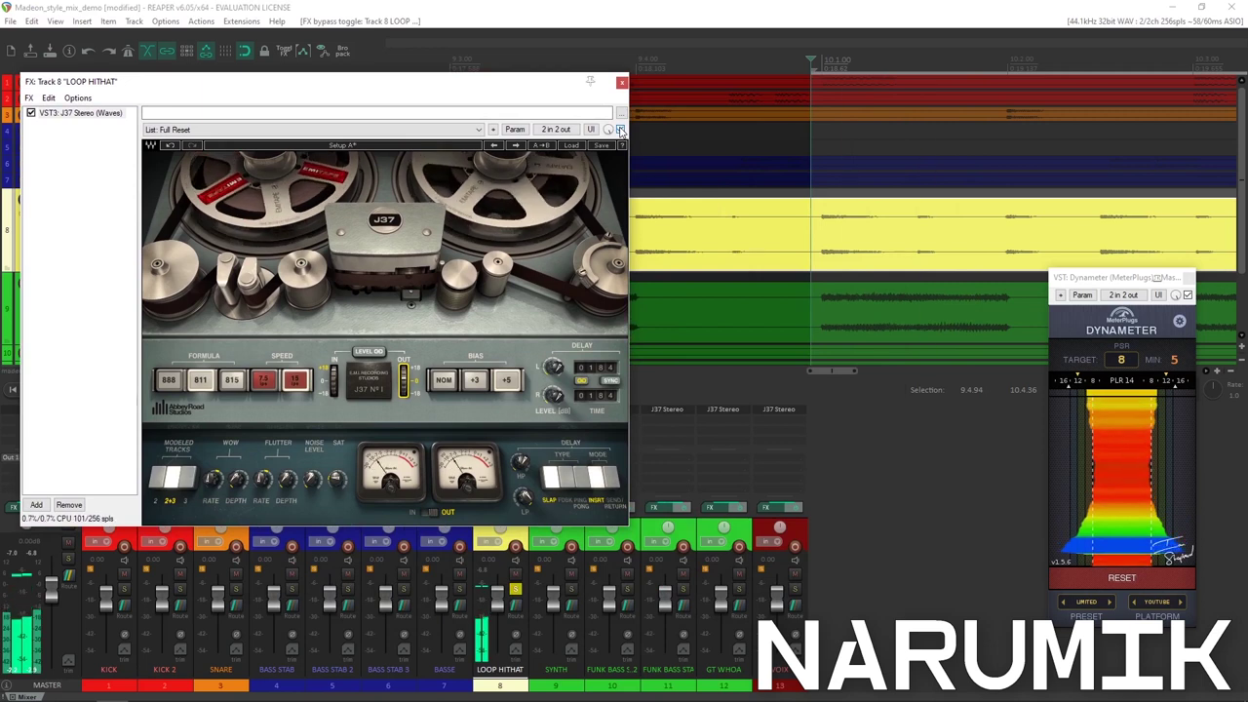
{"action": "left_click", "coordinate": [620, 129]}
Set the J37's VU meters to show the input level and move the effect window clear of the tracks.
{"action": "left_click", "coordinate": [428, 513]}
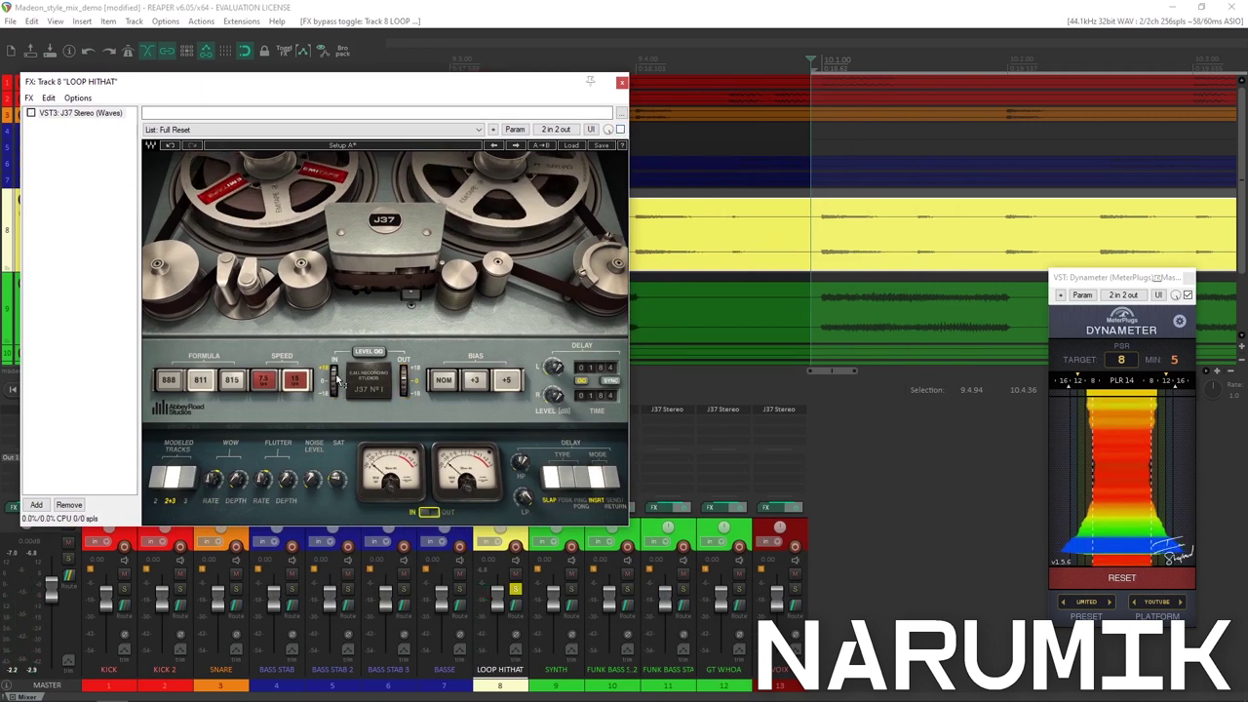
{"action": "left_click", "coordinate": [429, 514]}
{"action": "left_click", "coordinate": [429, 513]}
{"action": "left_click_drag", "start_coordinate": [517, 83], "coordinate": [786, 218]}
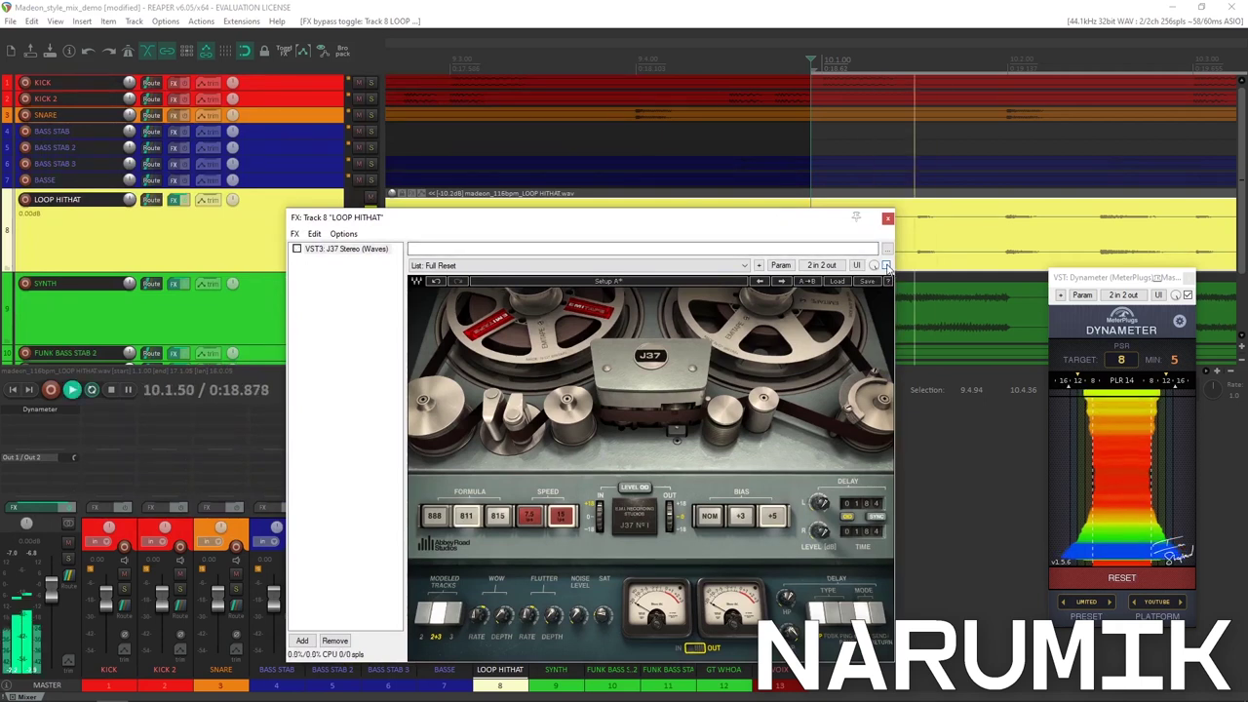
{"action": "left_click_drag", "start_coordinate": [737, 218], "coordinate": [713, 280]}
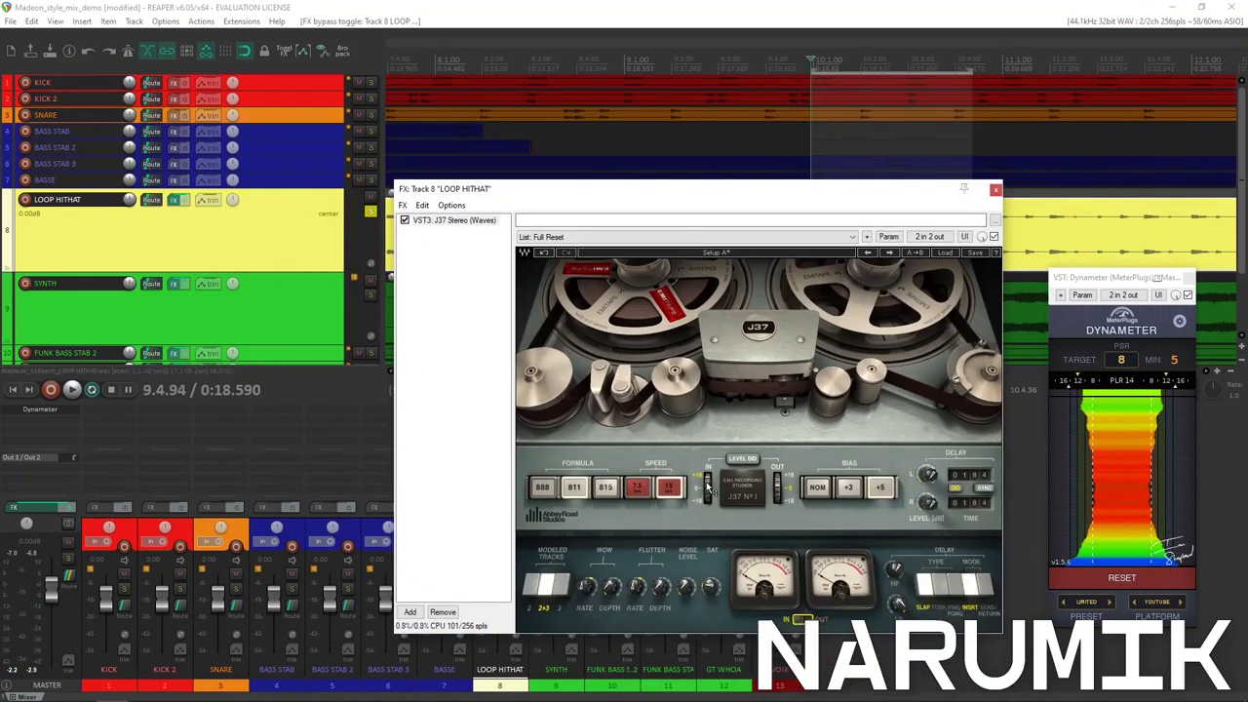
{"action": "left_click_drag", "start_coordinate": [544, 229], "coordinate": [570, 388]}
Try changing the item volume of the LOOP HITHAT clip and undo the adjustment.
{"action": "scroll", "coordinate": [822, 231], "scroll_direction": "down", "scroll_amount": 2}
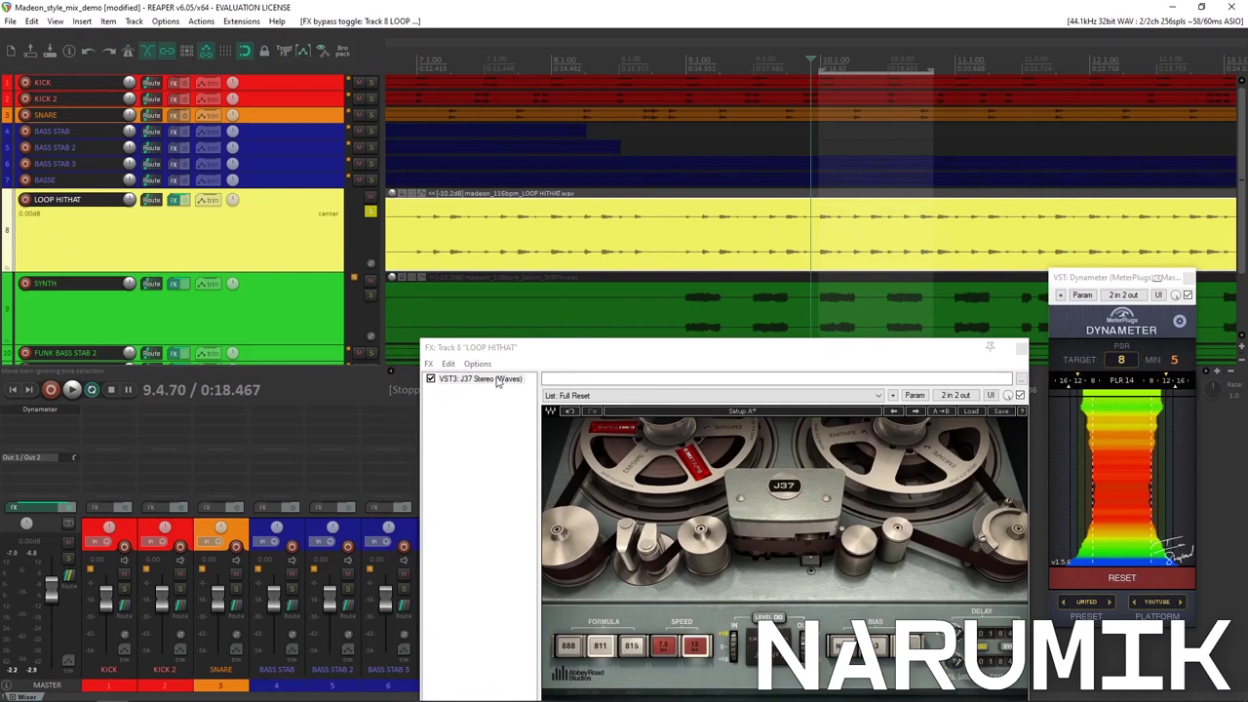
{"action": "scroll", "coordinate": [854, 230], "scroll_direction": "down", "scroll_amount": 3}
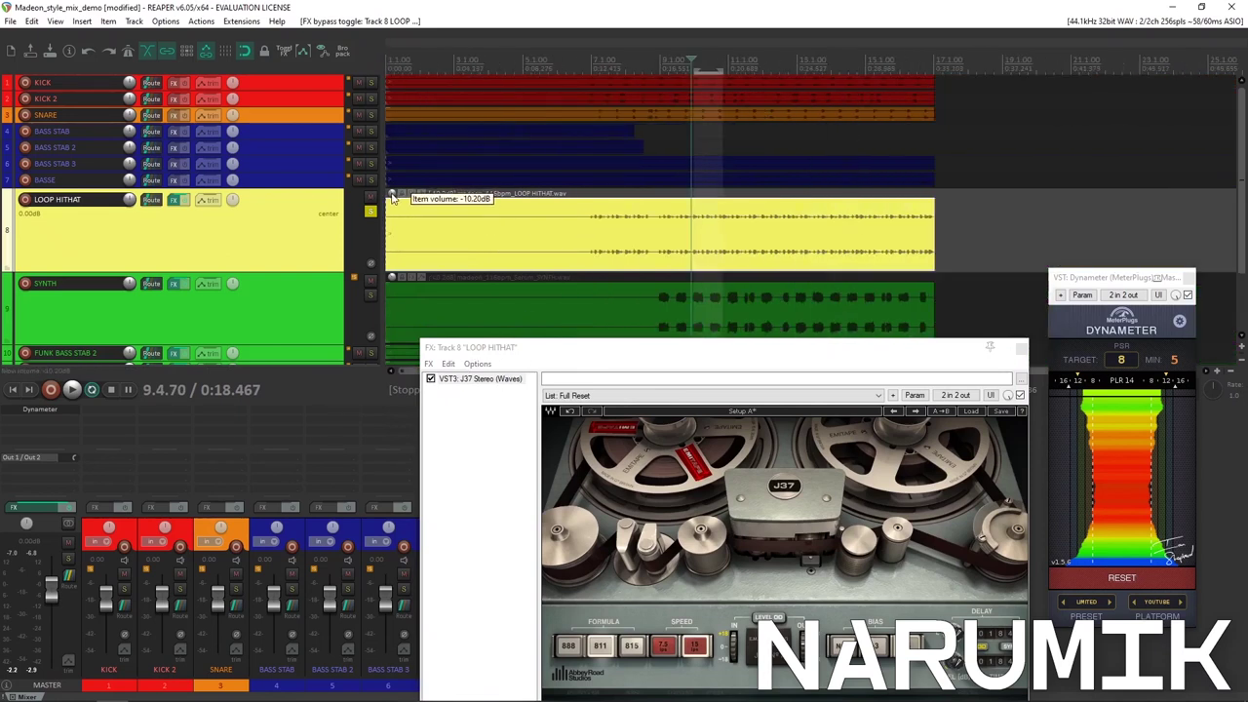
{"action": "left_click", "coordinate": [673, 230]}
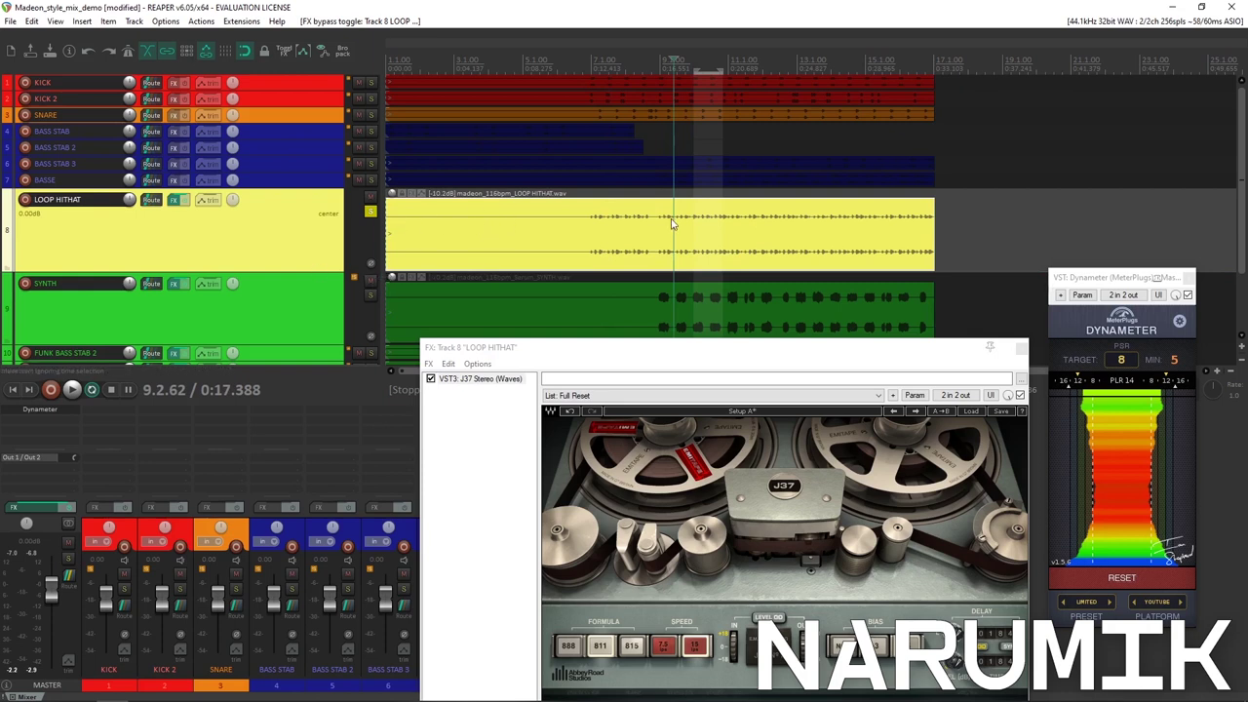
{"action": "left_click_drag", "start_coordinate": [420, 191], "coordinate": [409, 102]}
{"action": "key", "text": "ctrl+z"}
Show the Volume (Pre-FX) envelope for the LOOP HITHAT track and undo its addition.
{"action": "left_click", "coordinate": [208, 199]}
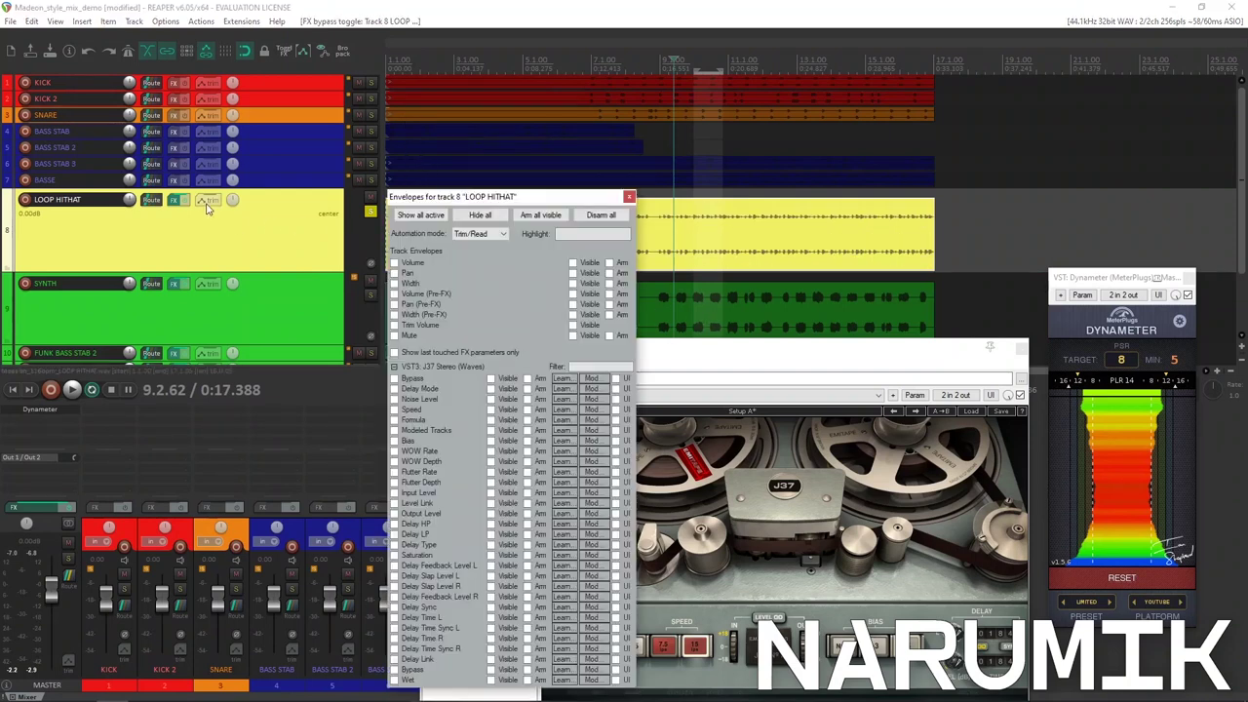
{"action": "left_click", "coordinate": [430, 294]}
{"action": "left_click", "coordinate": [630, 198]}
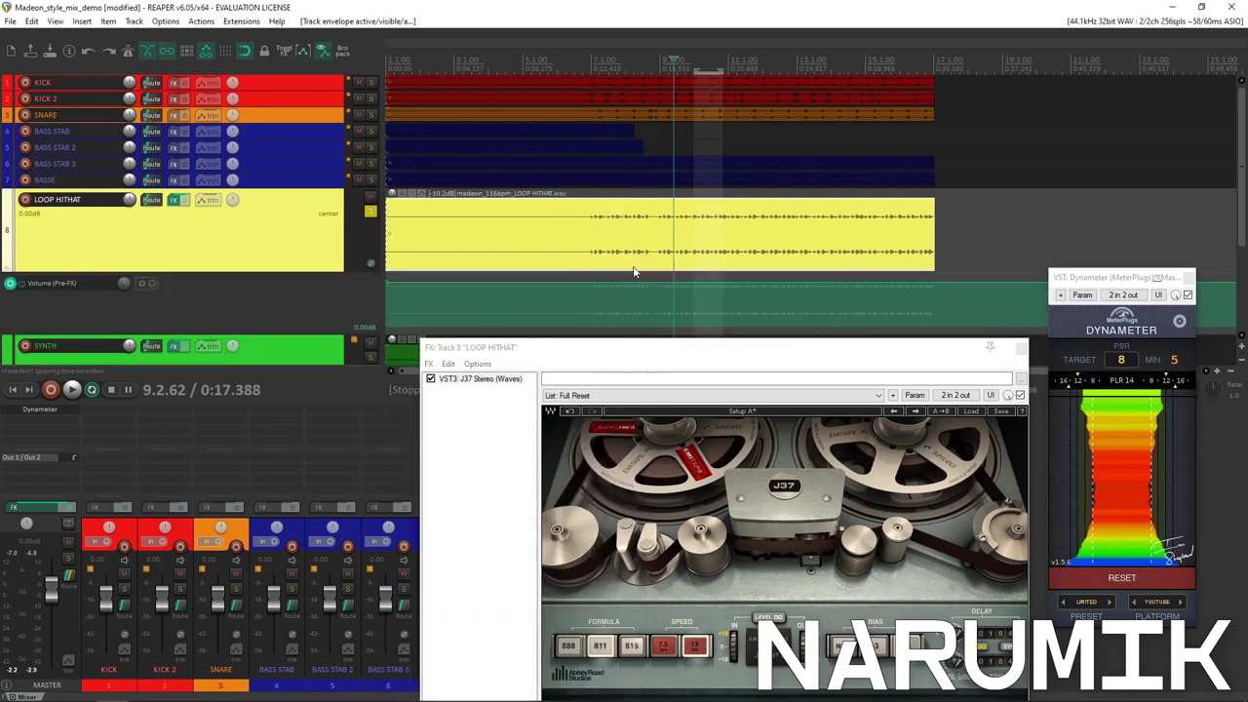
{"action": "key", "text": "ctrl+z"}
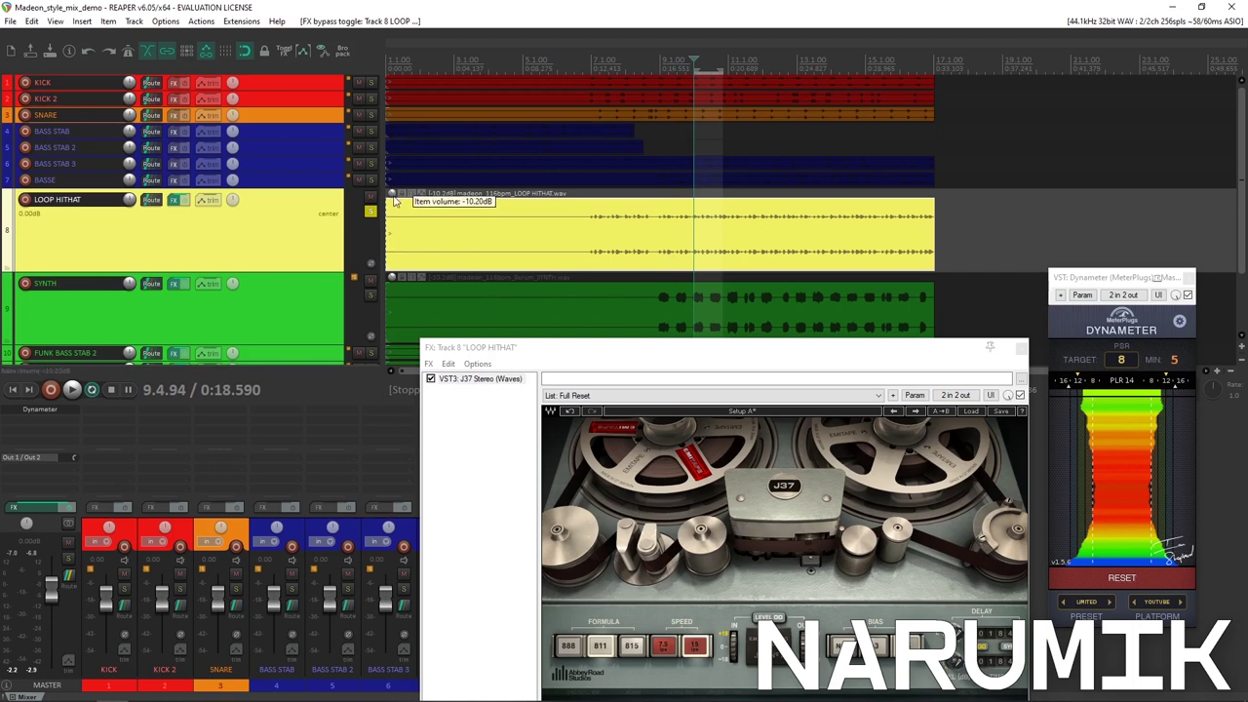
Close the LOOP HITHAT track's effect window and save the project.
{"action": "scroll", "coordinate": [473, 233], "scroll_direction": "up", "scroll_amount": 2}
{"action": "scroll", "coordinate": [468, 233], "scroll_direction": "down", "scroll_amount": 1}
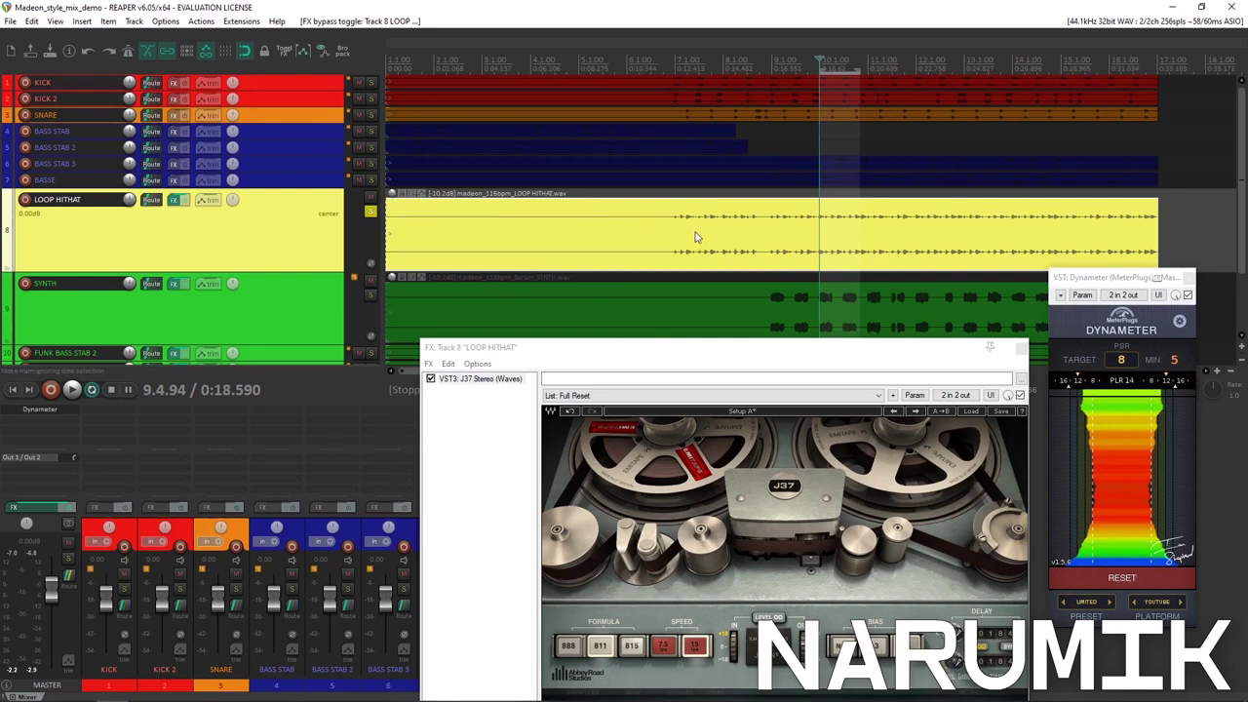
{"action": "left_click_drag", "start_coordinate": [652, 344], "coordinate": [456, 163]}
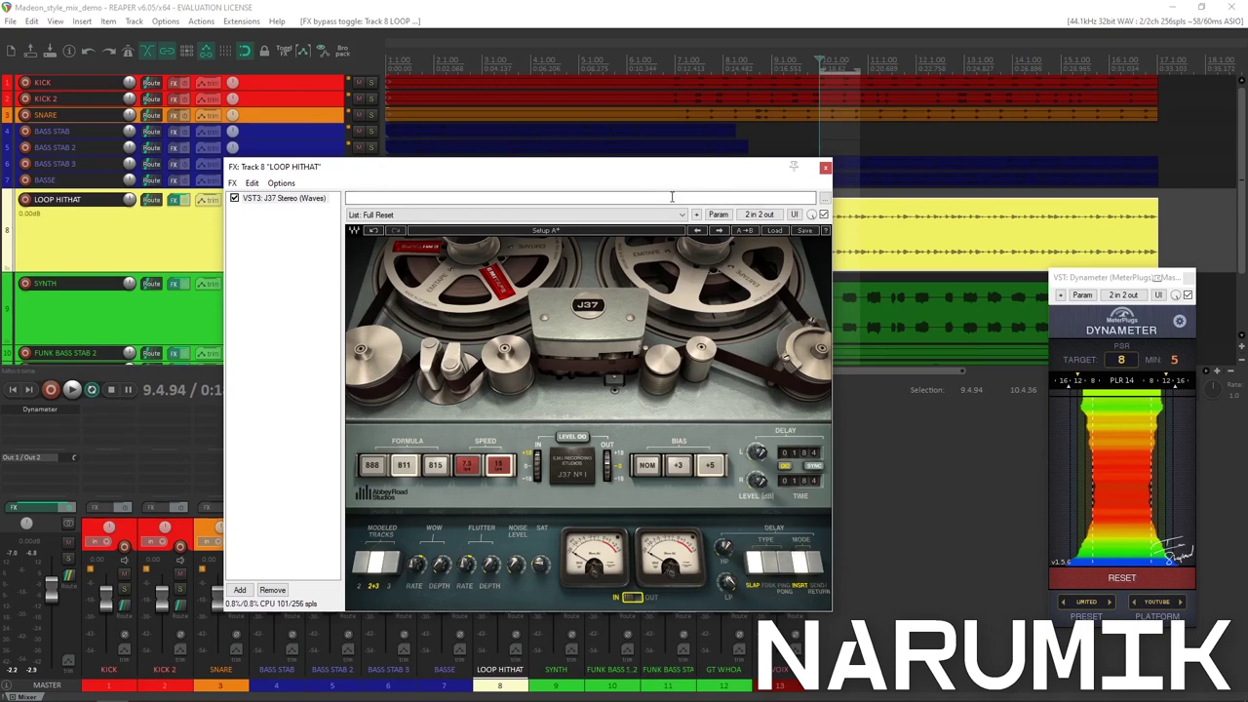
{"action": "left_click_drag", "start_coordinate": [621, 167], "coordinate": [500, 154]}
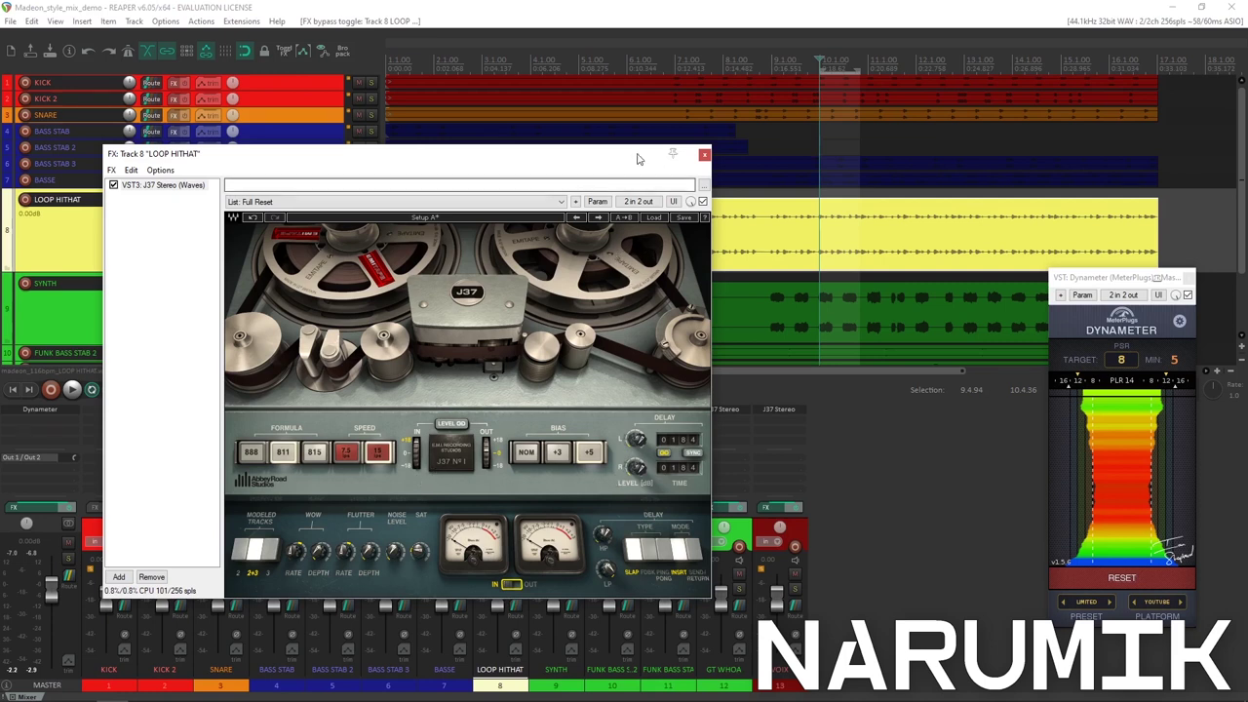
{"action": "left_click", "coordinate": [704, 154]}
{"action": "scroll", "coordinate": [649, 170], "scroll_direction": "down", "scroll_amount": 3}
{"action": "key", "text": "ctrl+s"}
{"action": "scroll", "coordinate": [649, 170], "scroll_direction": "up", "scroll_amount": 4}
{"action": "scroll", "coordinate": [648, 169], "scroll_direction": "down", "scroll_amount": 2}
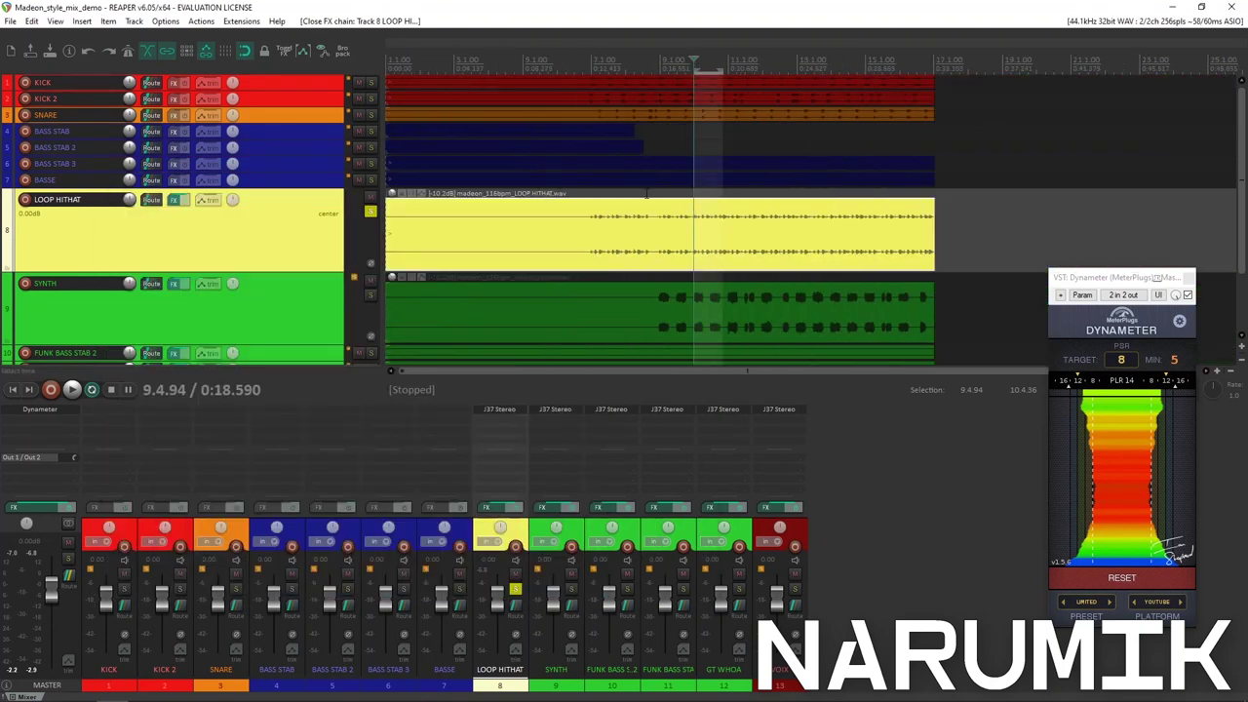
Unsolo all tracks and bring the lower tracks into view in the arrangement.
{"action": "left_click", "coordinate": [369, 294]}
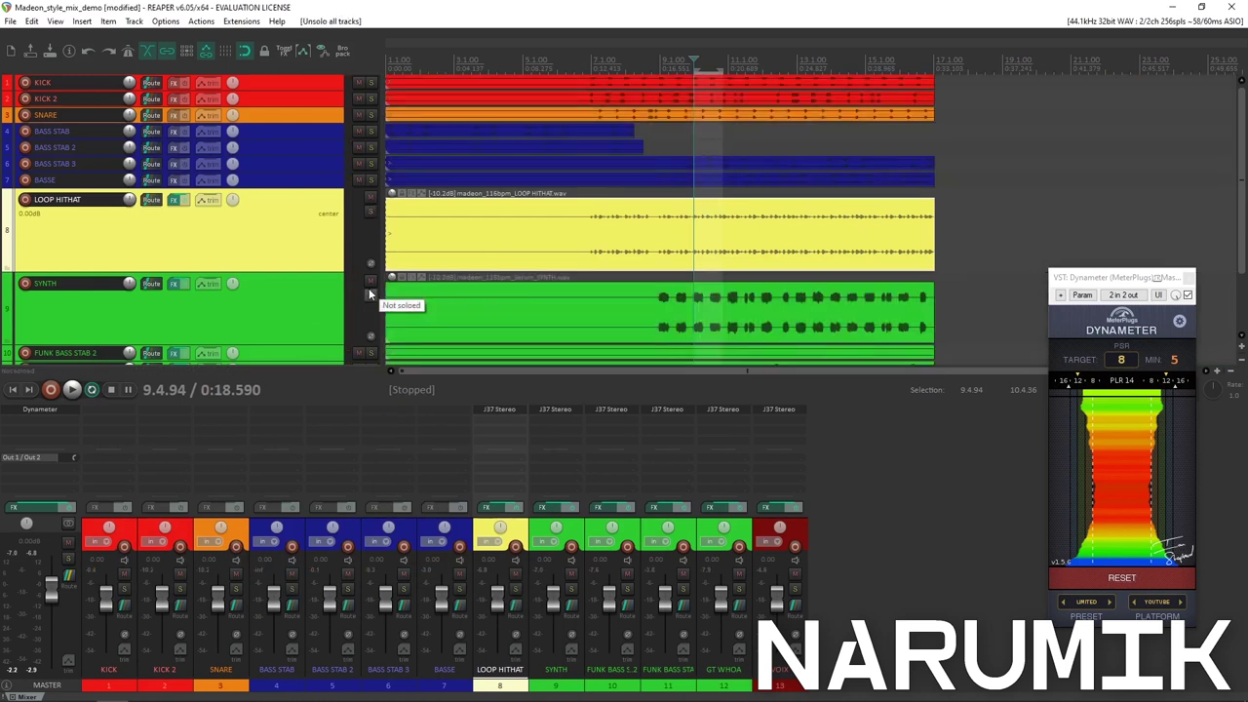
{"action": "scroll", "coordinate": [474, 279], "scroll_direction": "down", "scroll_amount": 3}
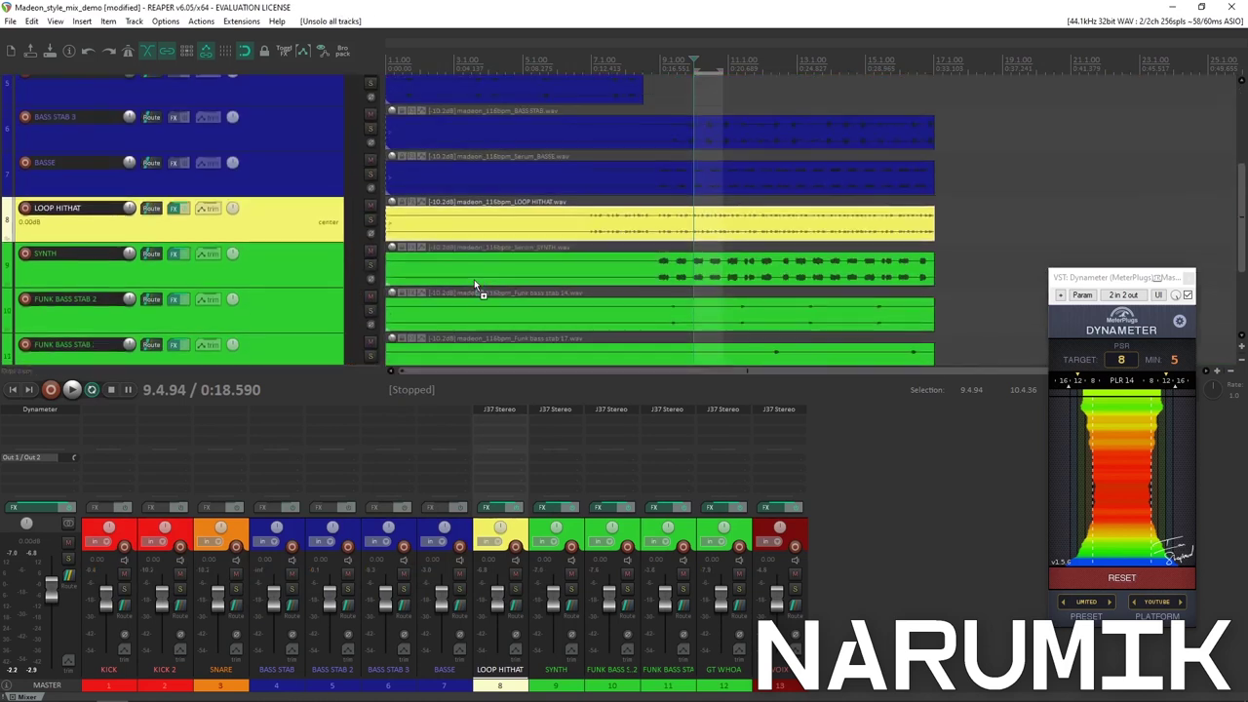
{"action": "scroll", "coordinate": [474, 279], "scroll_direction": "down", "scroll_amount": 1}
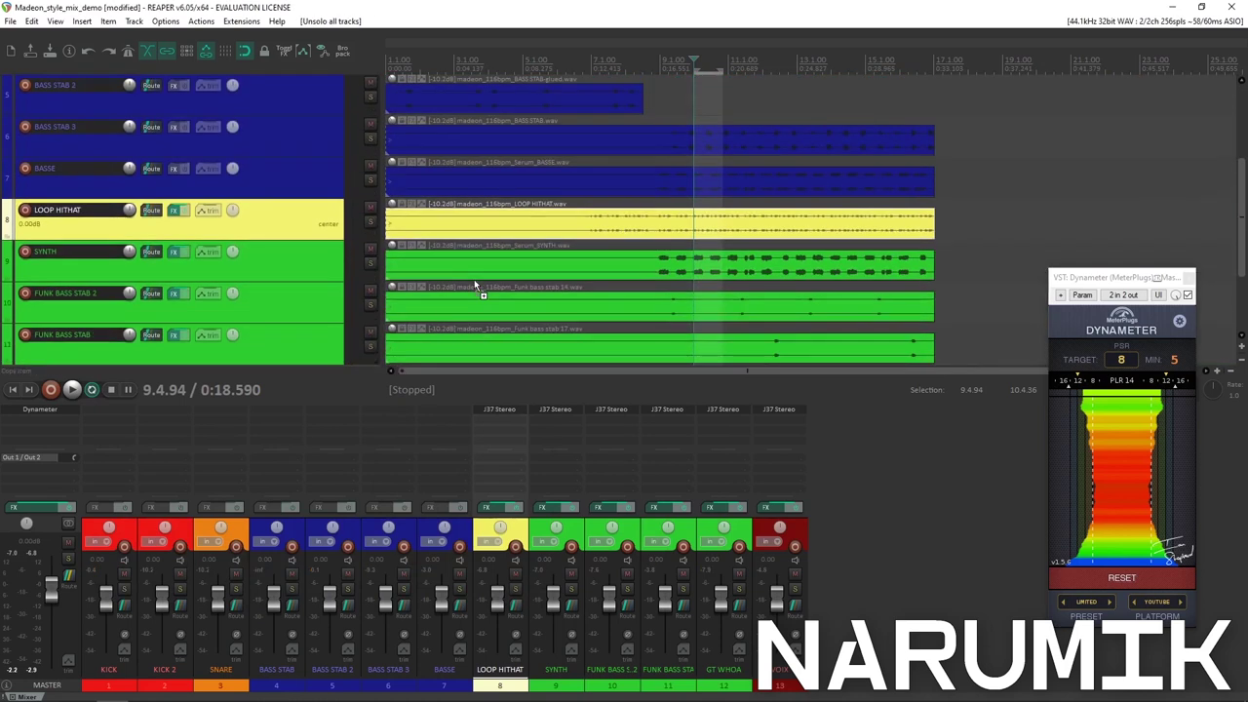
Solo the BASSE track, play it from where its notes begin around bar 9, and enlarge the track.
{"action": "left_click", "coordinate": [288, 181]}
{"action": "left_click", "coordinate": [654, 174]}
{"action": "scroll", "coordinate": [767, 183], "scroll_direction": "up", "scroll_amount": 2}
{"action": "left_click", "coordinate": [743, 179]}
{"action": "key", "text": "space"}
{"action": "key", "text": "space"}
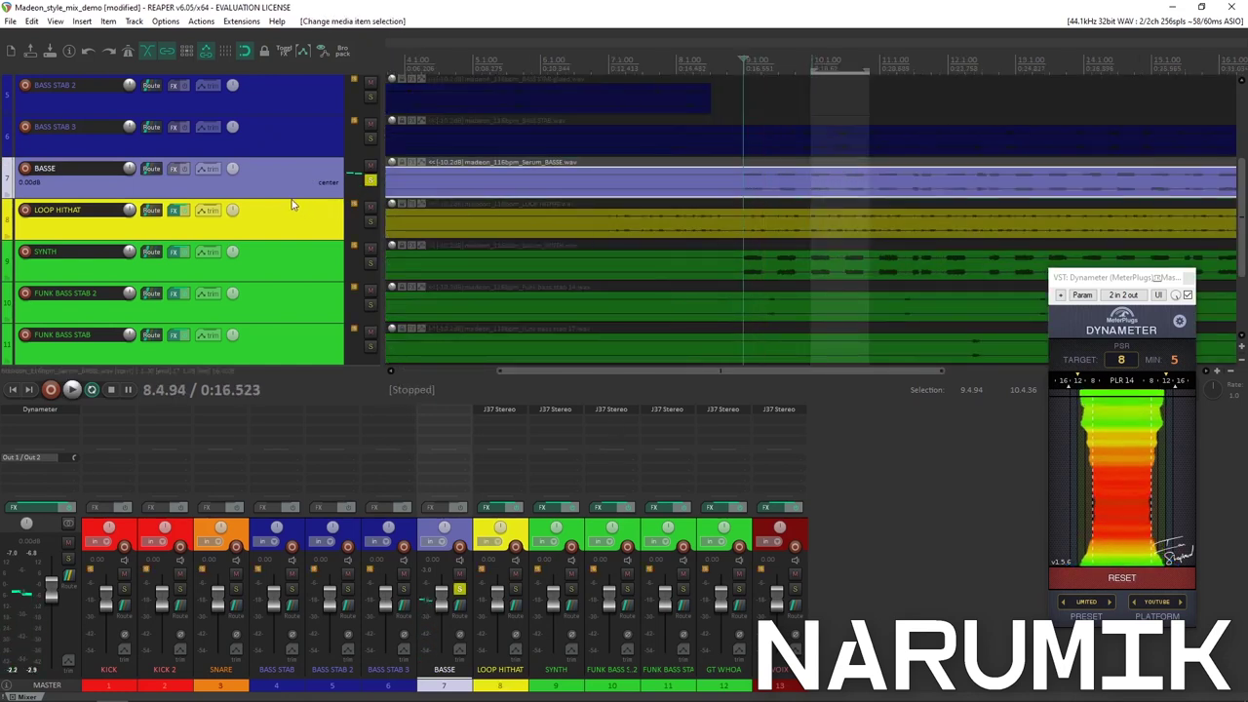
{"action": "key", "text": "grave"}
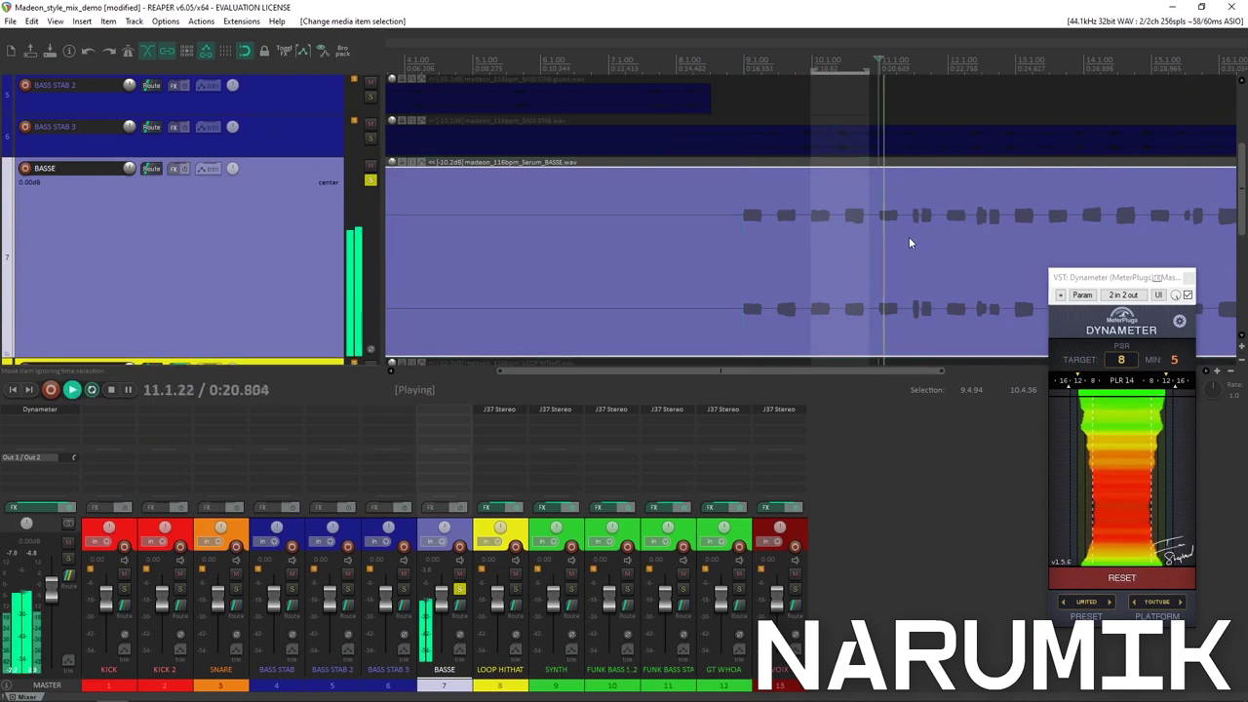
Set the time selection around the first BASSE note, from 8.4.68 to 9.2.44.
{"action": "left_click", "coordinate": [734, 92]}
{"action": "left_click", "coordinate": [746, 90]}
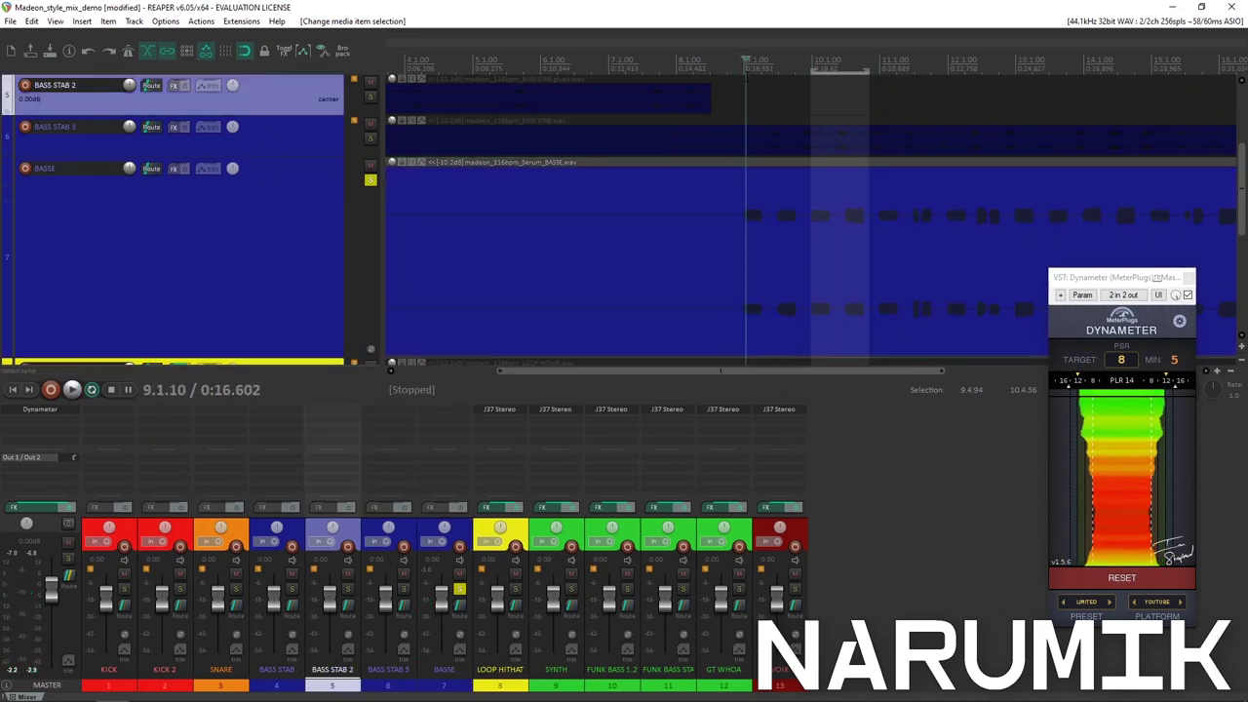
{"action": "left_click_drag", "start_coordinate": [739, 69], "coordinate": [767, 71]}
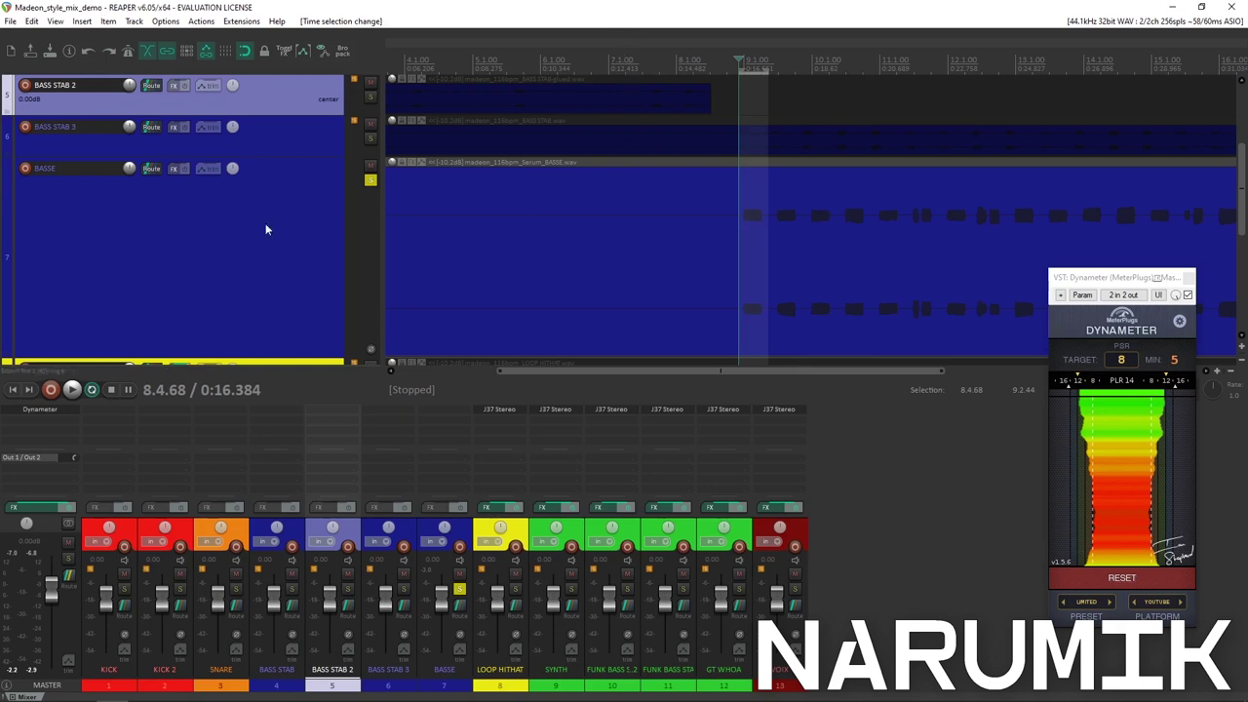
Add the Waves J37 Stereo effect to the BASSE track and link its input and output levels.
{"action": "left_click", "coordinate": [150, 196]}
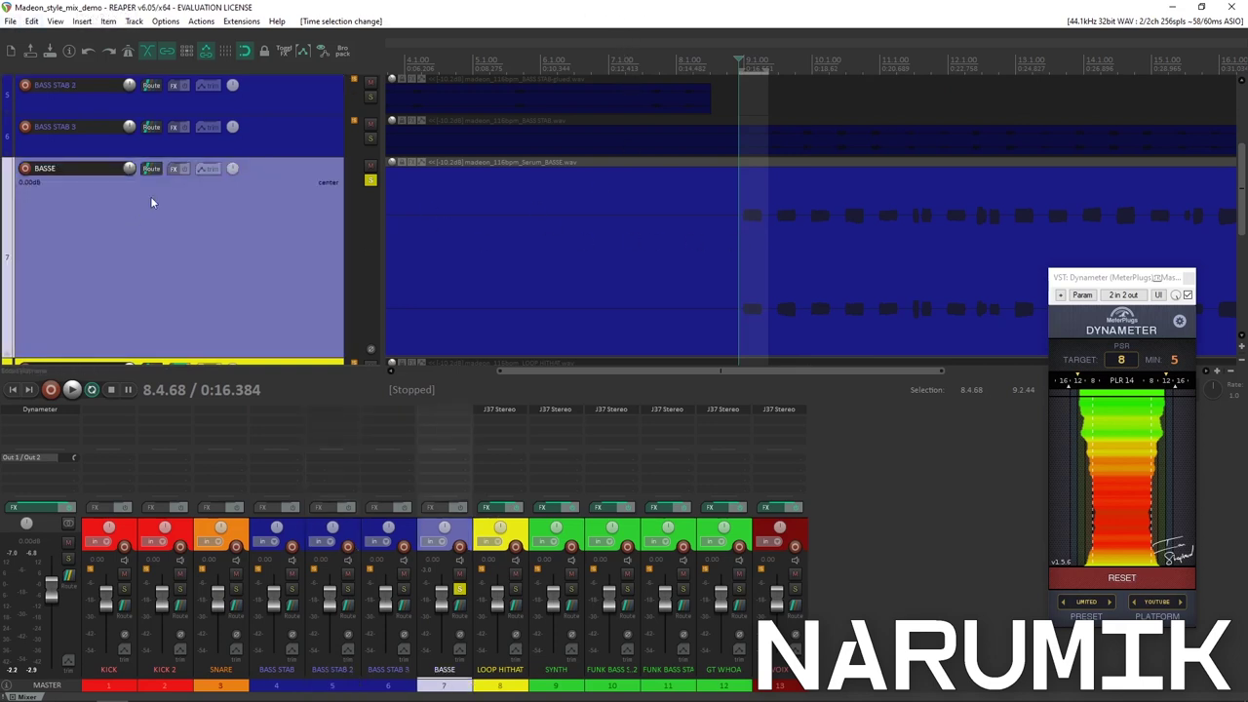
{"action": "left_click", "coordinate": [174, 168]}
{"action": "double_click", "coordinate": [788, 119]}
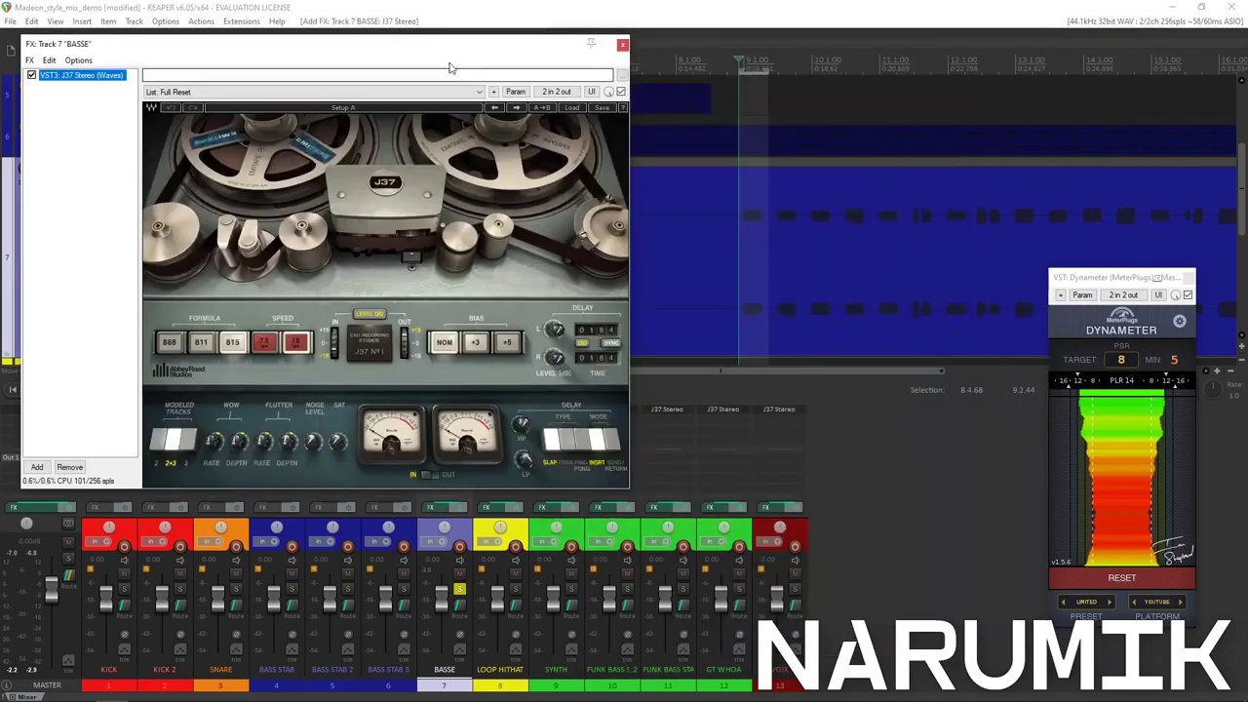
{"action": "left_click_drag", "start_coordinate": [412, 42], "coordinate": [647, 103]}
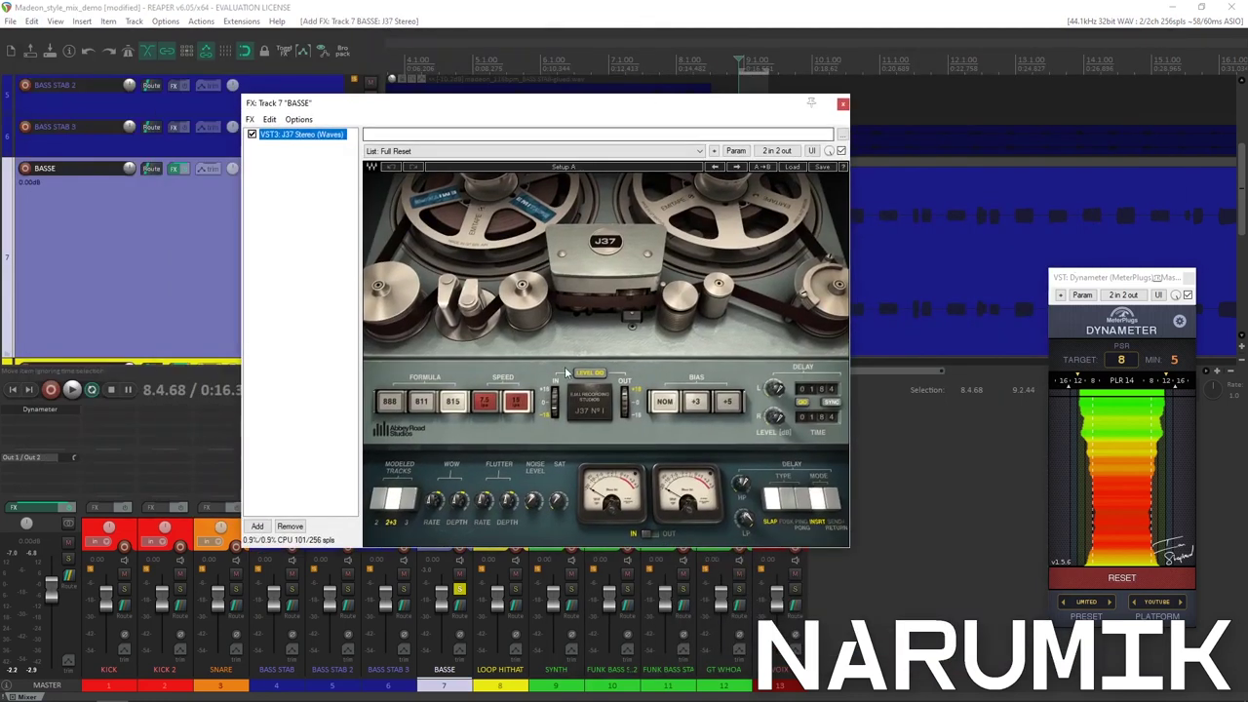
{"action": "left_click", "coordinate": [588, 375]}
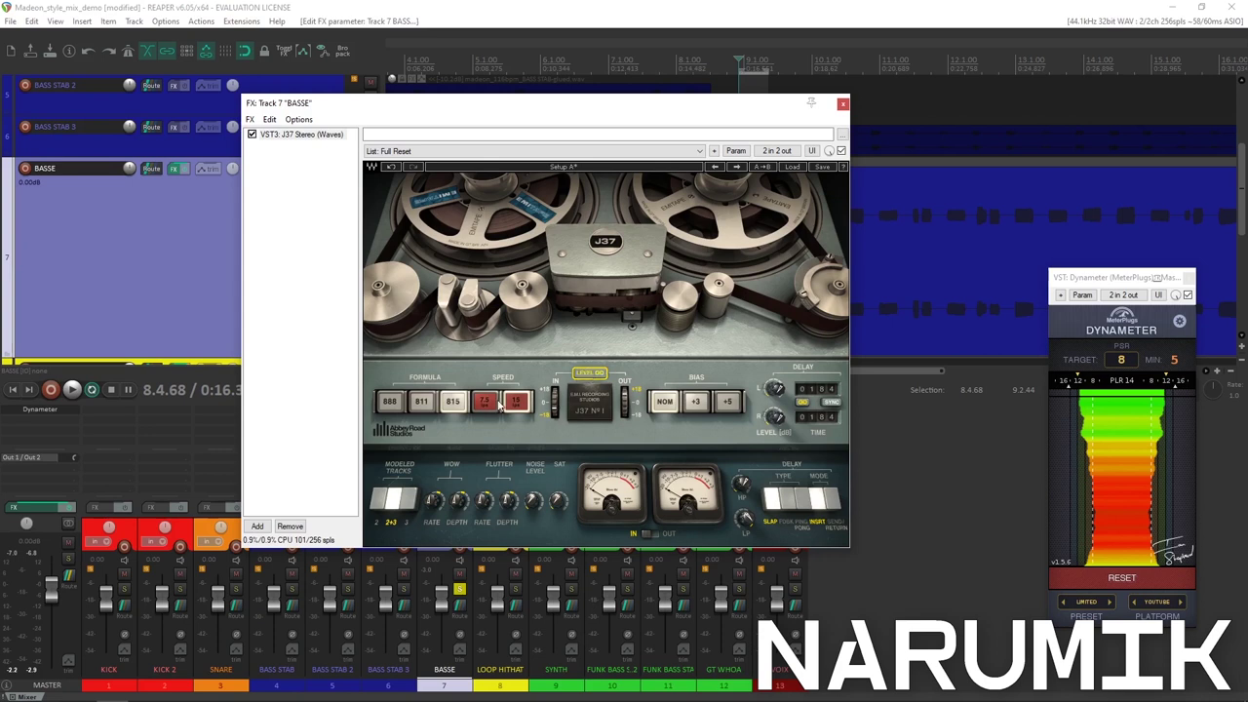
Adjust the J37 input level and raise its saturation by ear while looping the selected bass note.
{"action": "left_click", "coordinate": [508, 501]}
{"action": "key", "text": "space"}
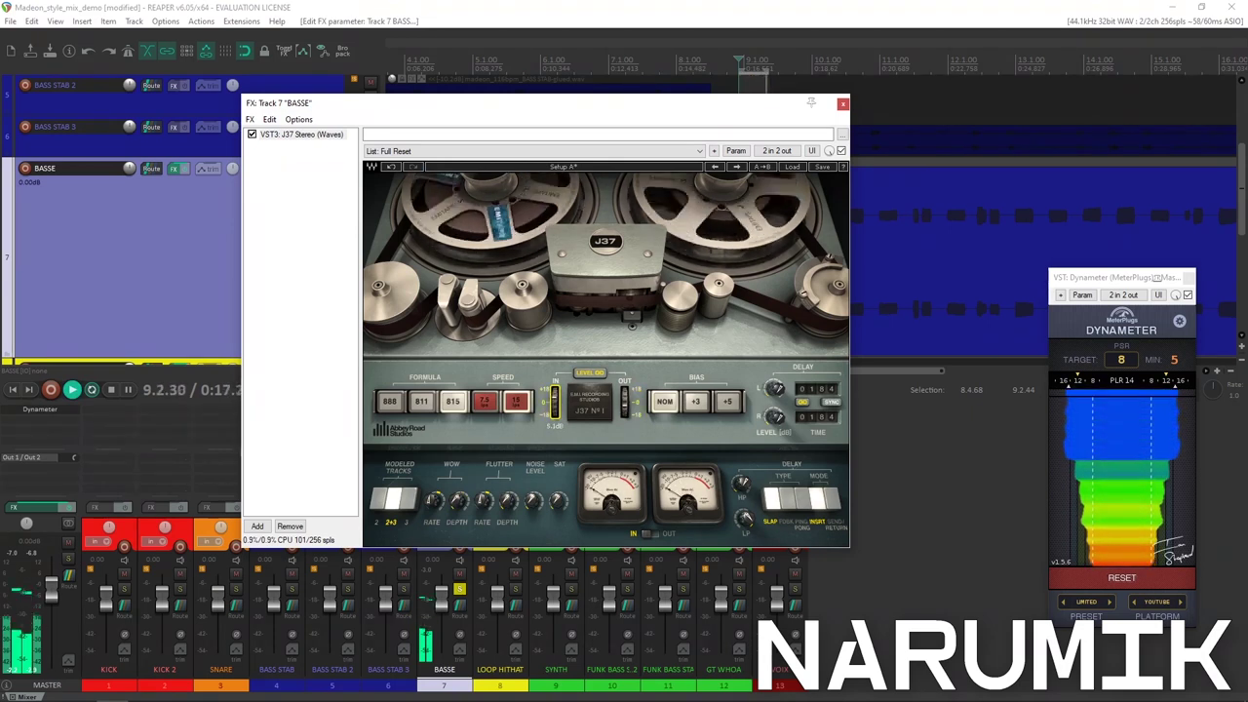
{"action": "key", "text": "space"}
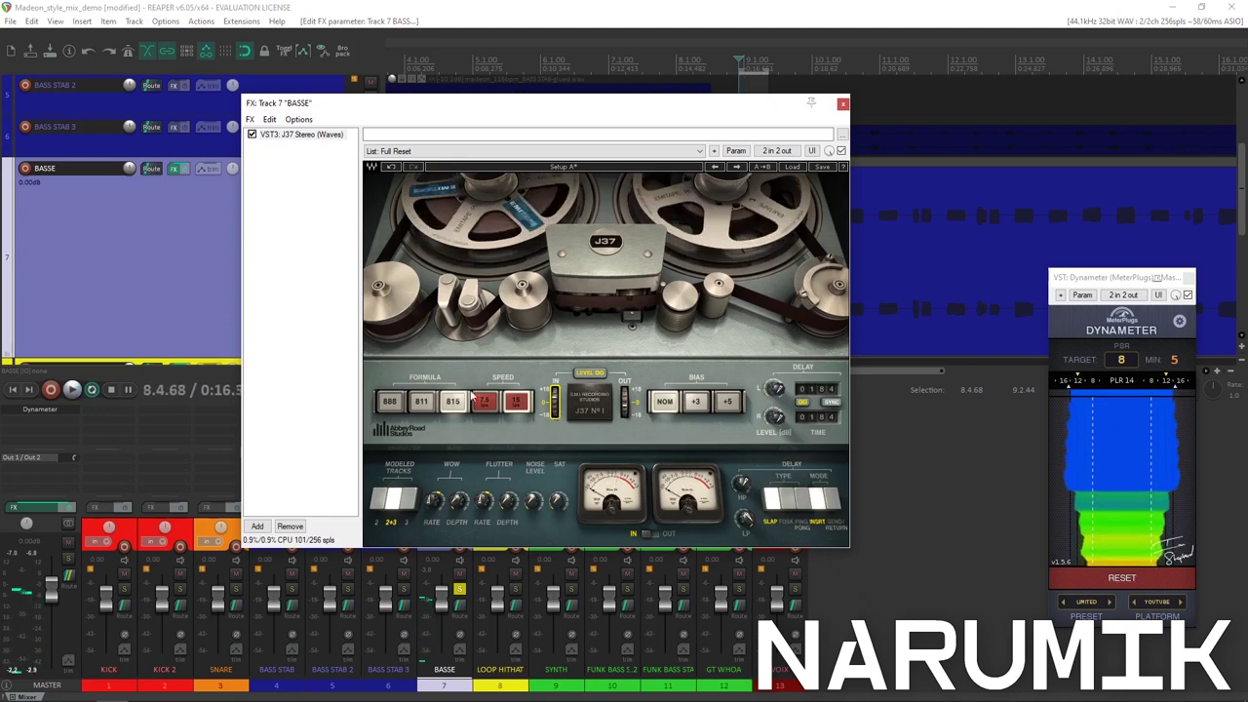
{"action": "key", "text": "space"}
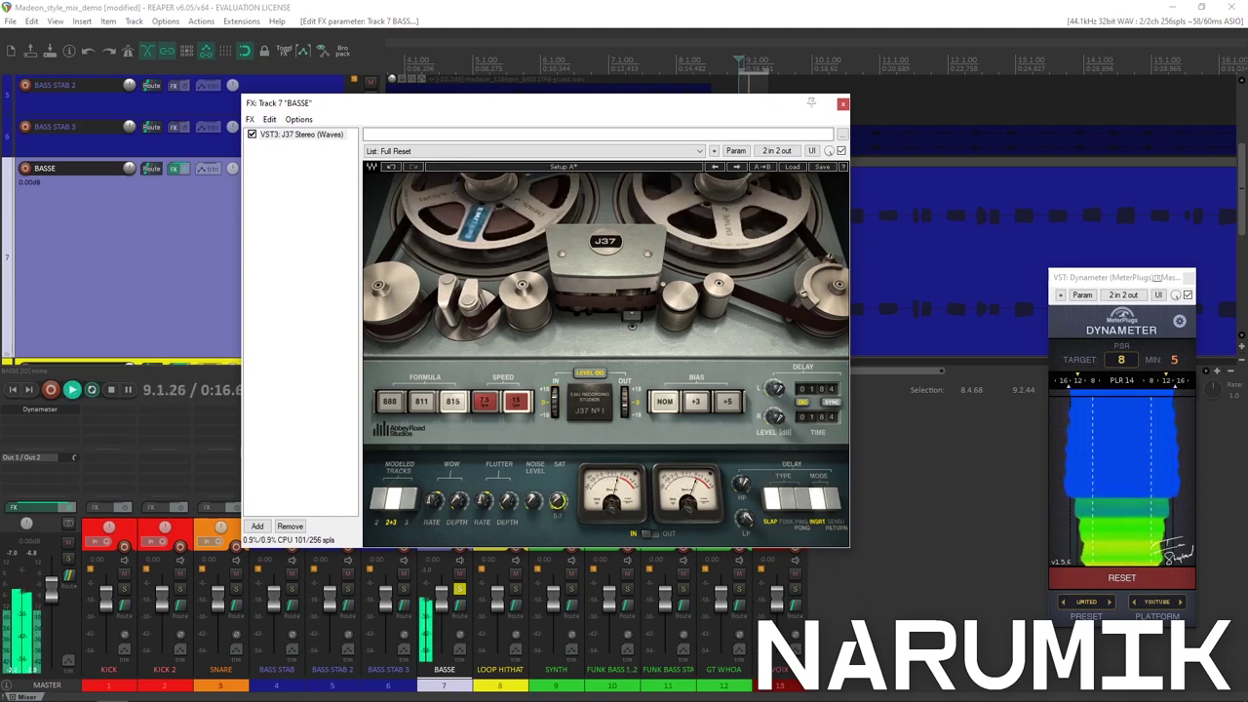
{"action": "left_click", "coordinate": [557, 501]}
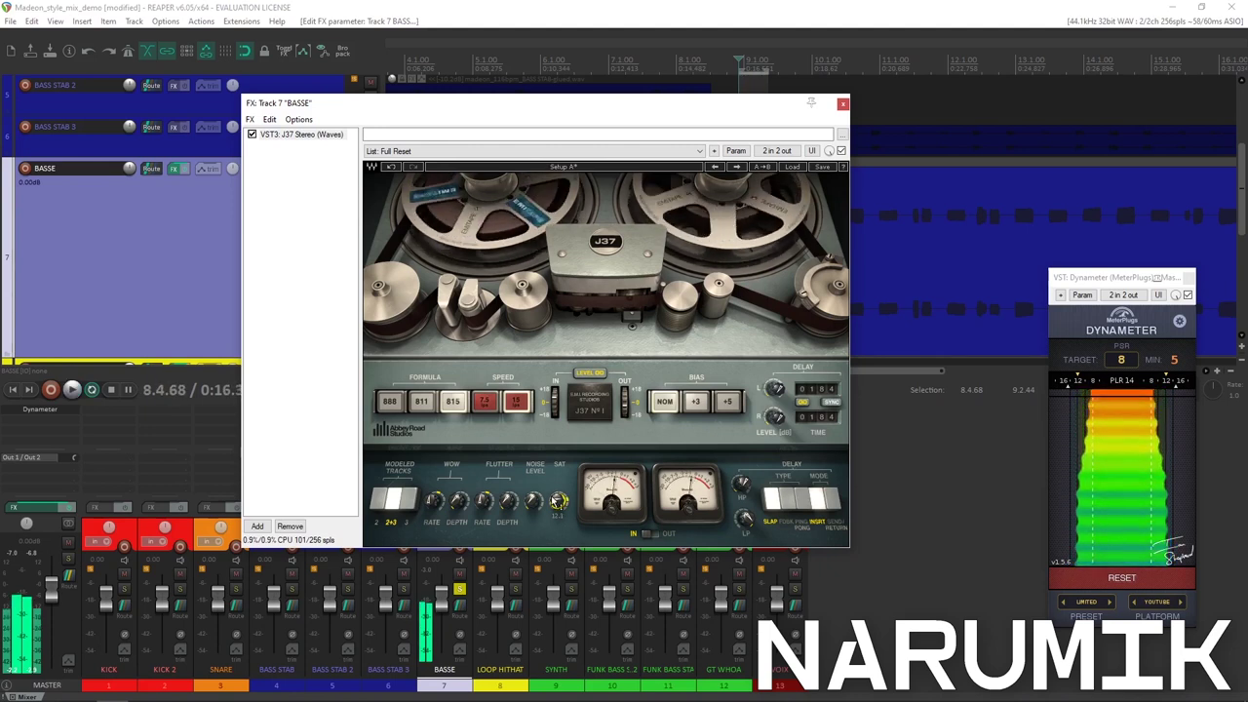
Compare the BASSE track with the J37 bypassed and active during looped playback.
{"action": "left_click", "coordinate": [842, 150]}
{"action": "left_click", "coordinate": [842, 150]}
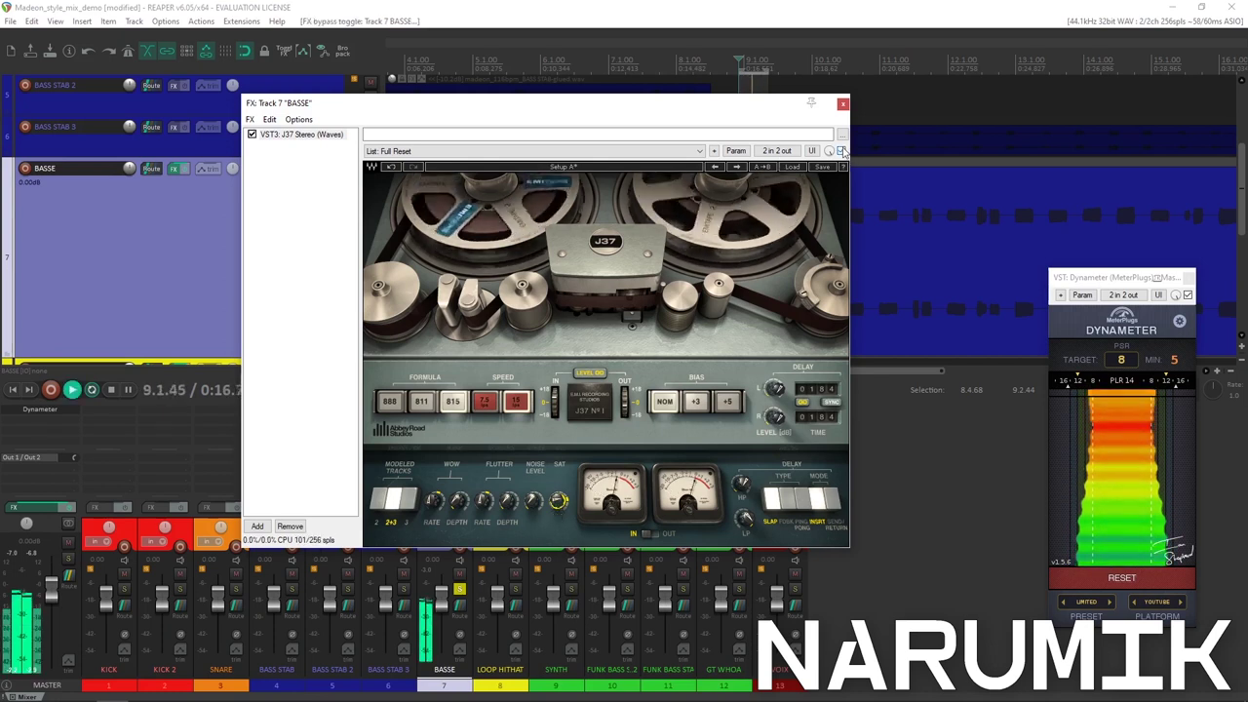
{"action": "key", "text": "space"}
{"action": "left_click", "coordinate": [483, 6]}
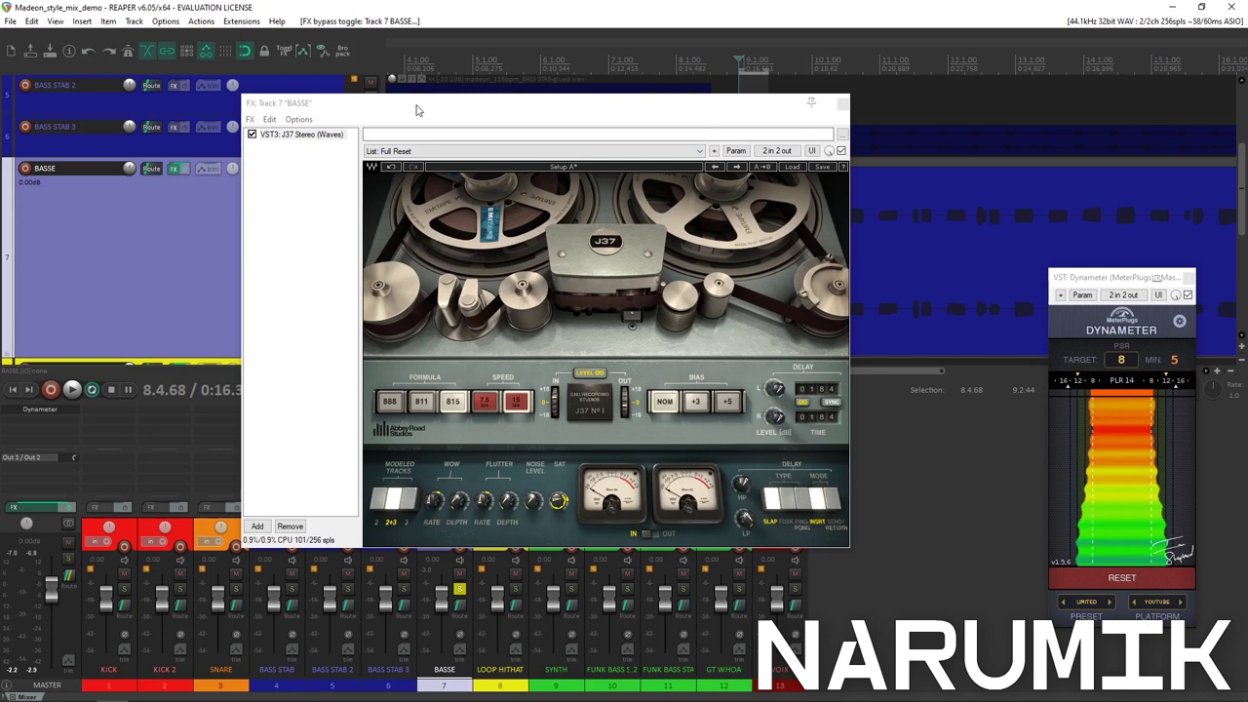
Move the BASSE effect window off the track's waveform and reset the Dynameter readings.
{"action": "left_click_drag", "start_coordinate": [416, 111], "coordinate": [401, 241]}
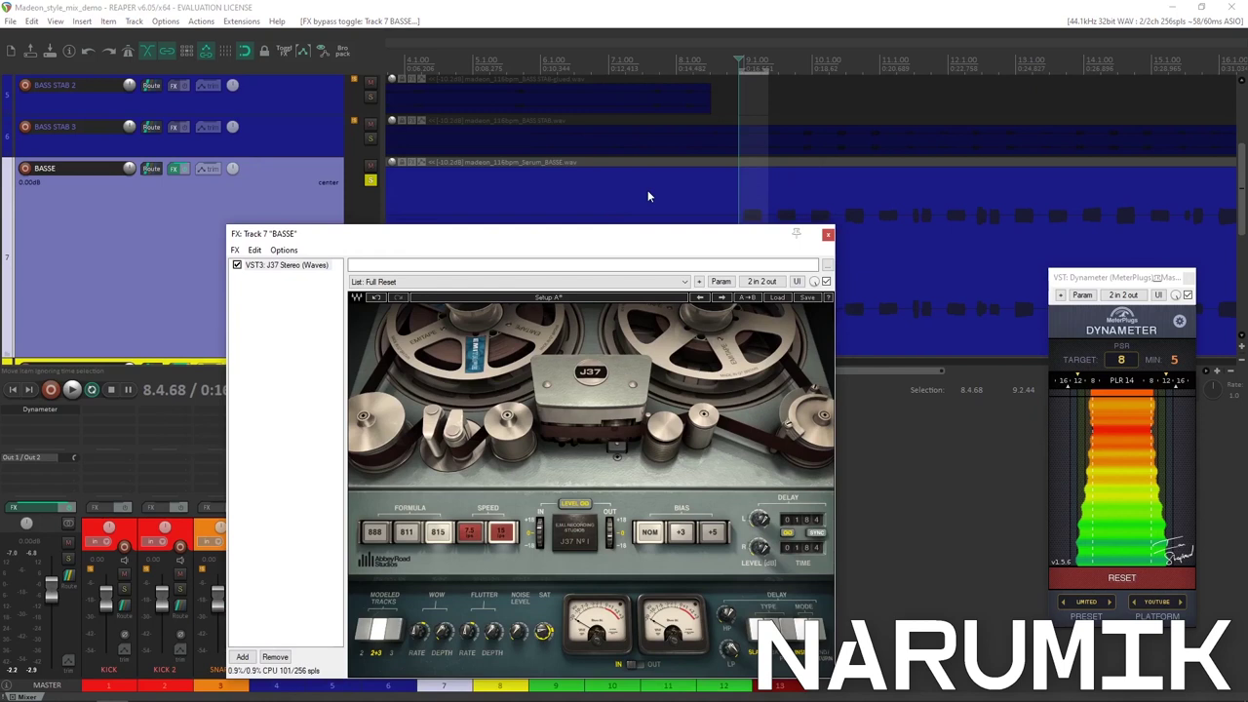
{"action": "left_click", "coordinate": [1121, 478]}
{"action": "left_click", "coordinate": [1117, 462]}
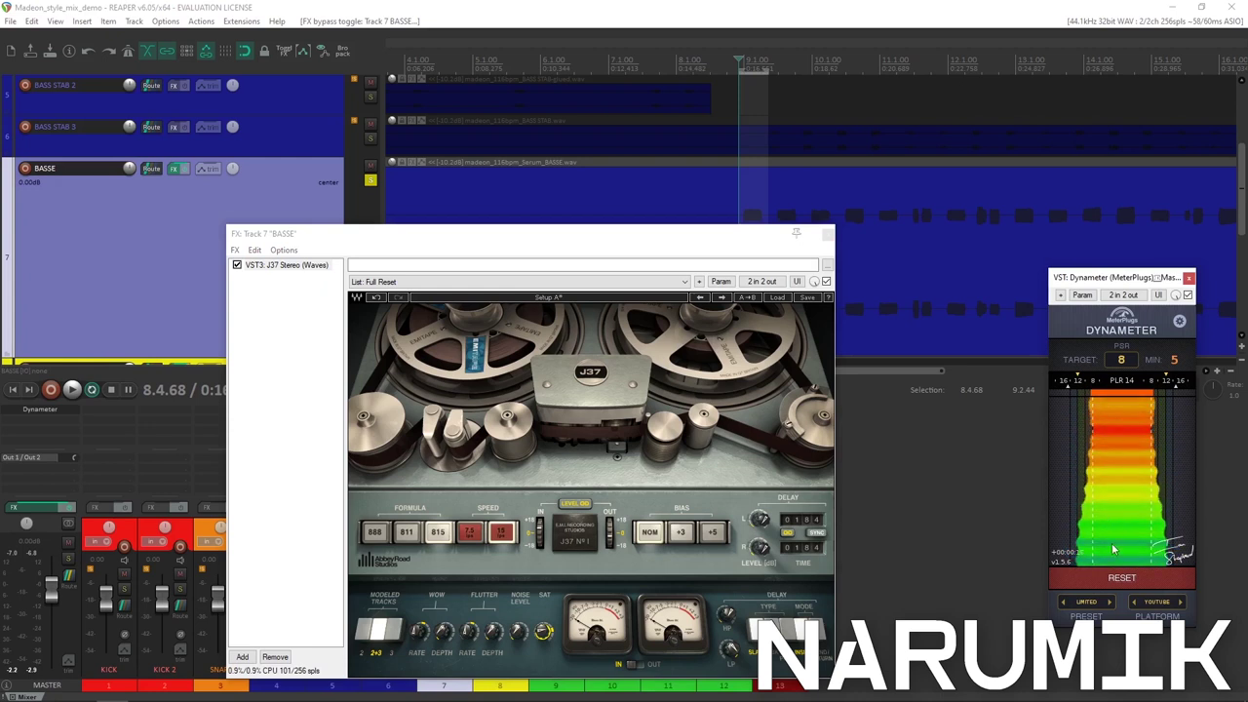
{"action": "left_click", "coordinate": [1122, 577]}
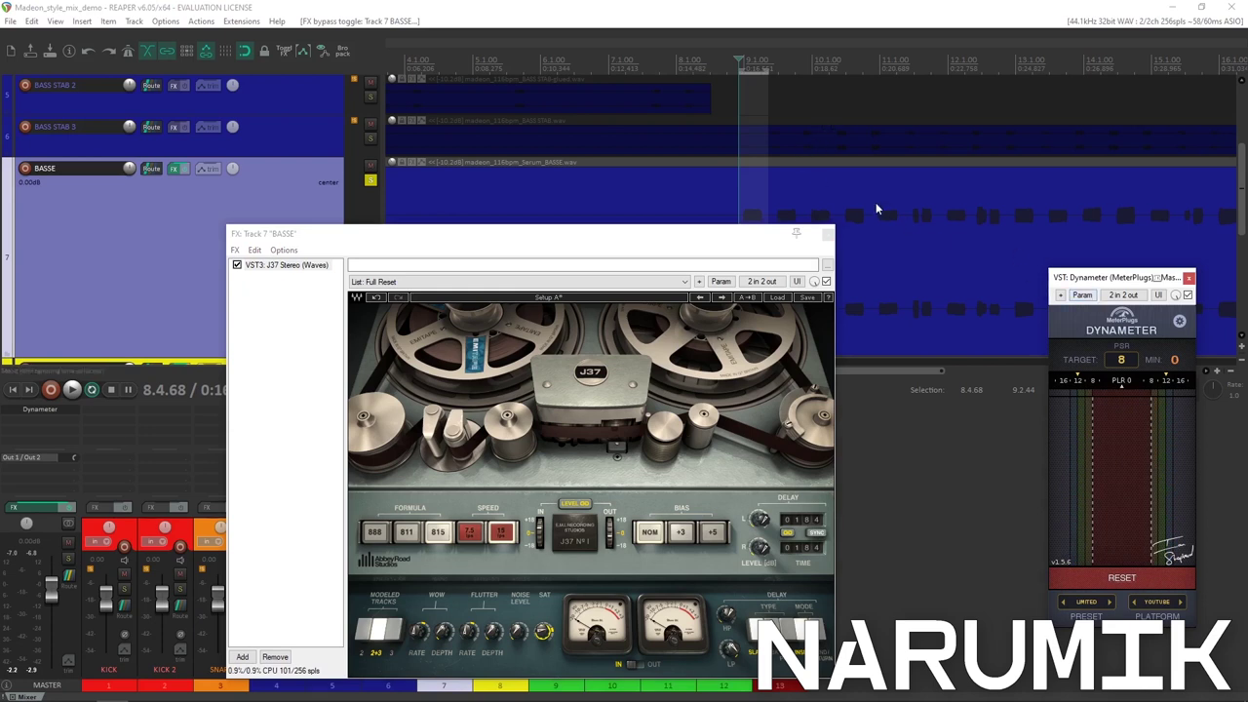
Loop the selected bass note to measure its dynamics in Dynameter, keeping the waveform and J37 in view.
{"action": "scroll", "coordinate": [917, 197], "scroll_direction": "up", "scroll_amount": 2}
{"action": "scroll", "coordinate": [916, 200], "scroll_direction": "up", "scroll_amount": 2}
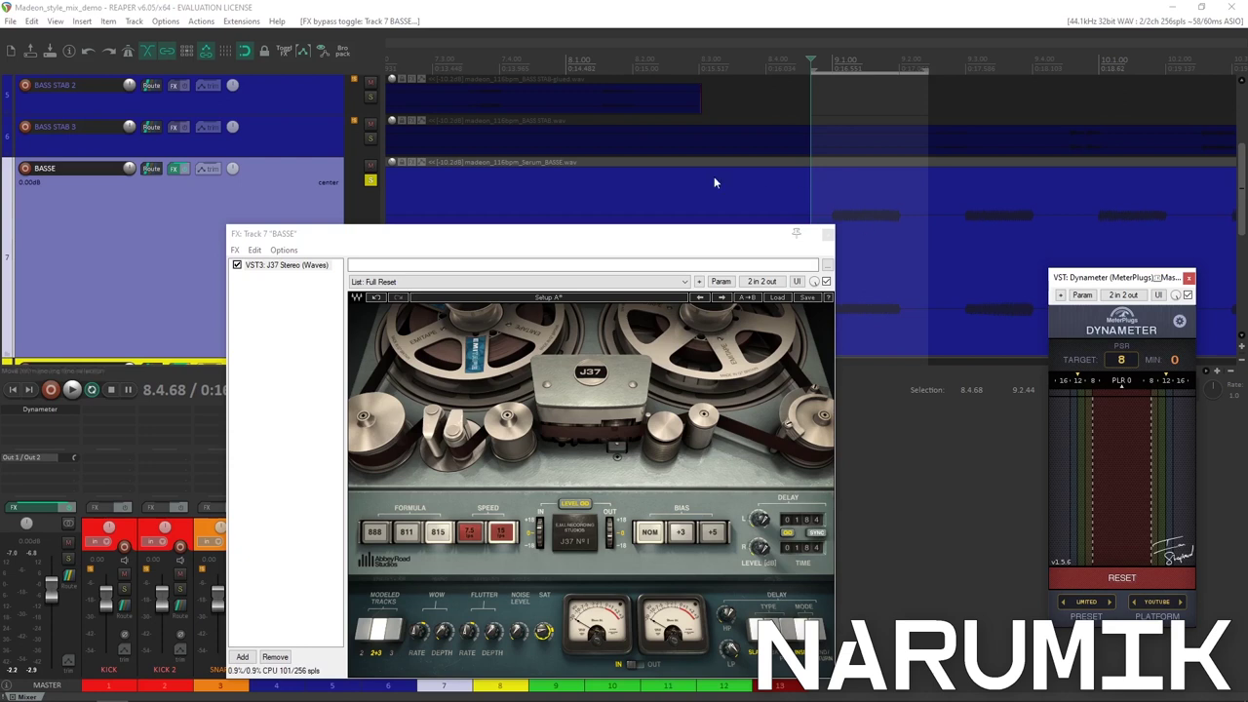
{"action": "left_click_drag", "start_coordinate": [533, 233], "coordinate": [543, 193]}
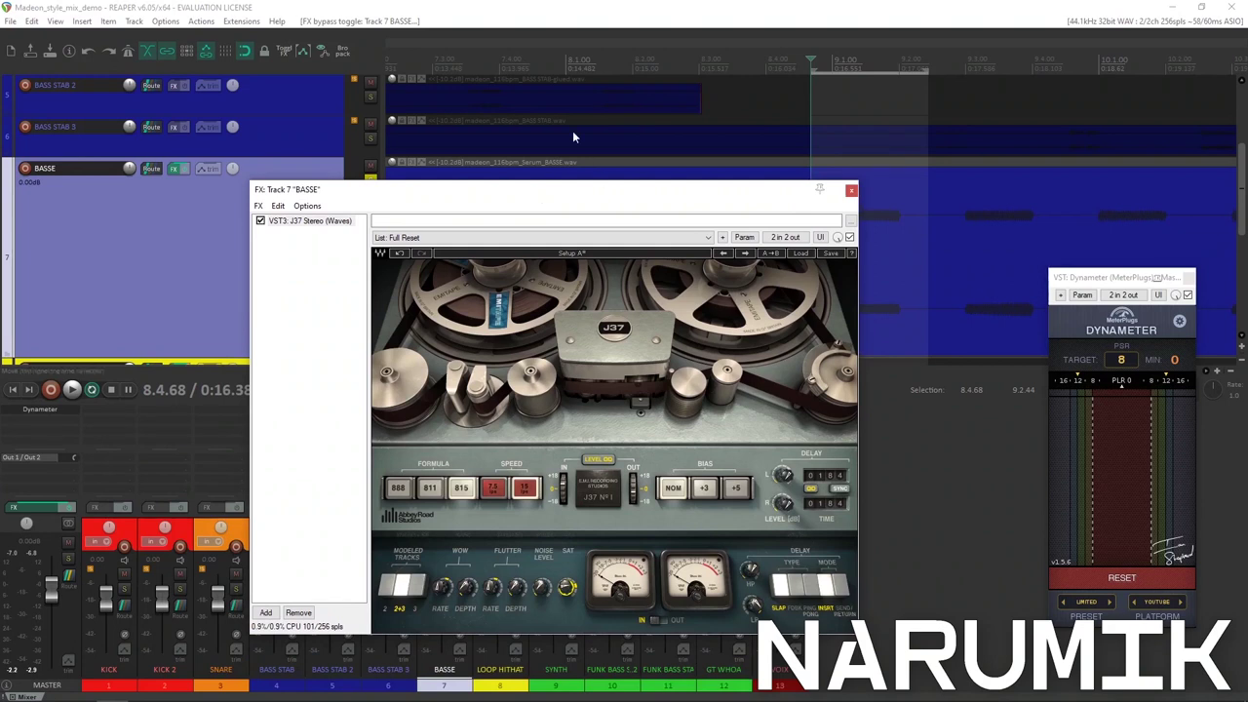
{"action": "key", "text": "space"}
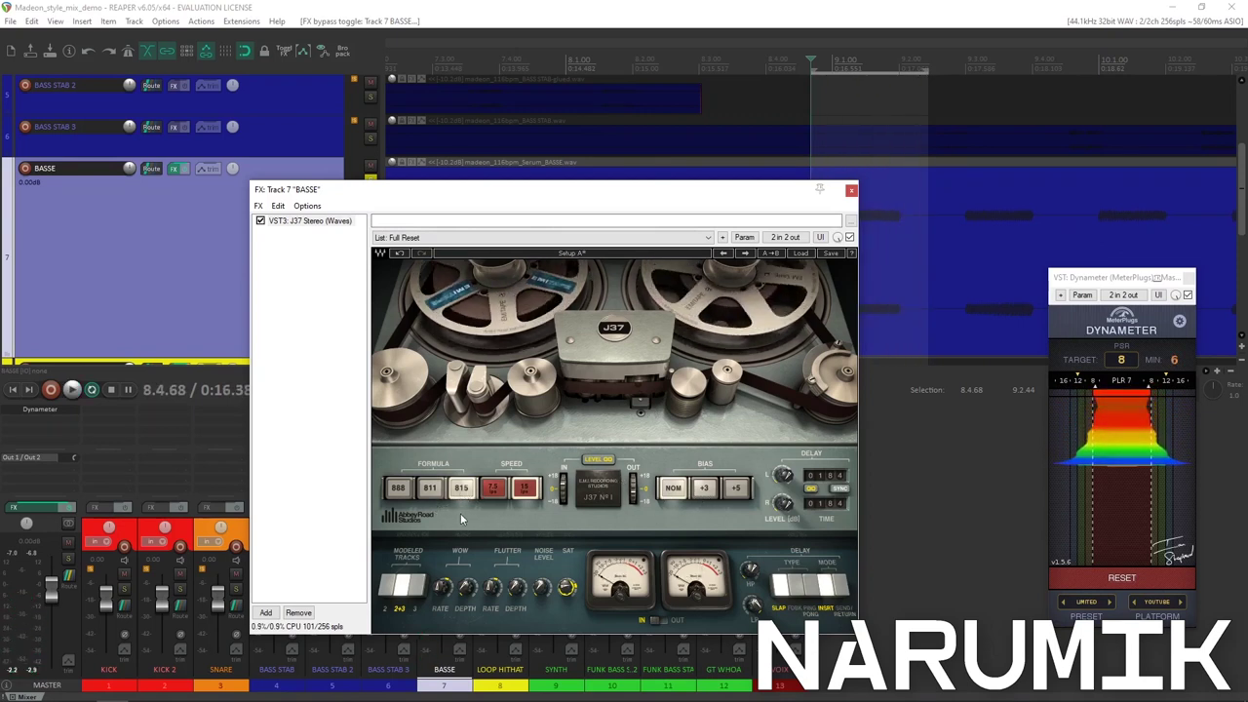
Compare the J37 tape formulas 888 and 811 on the looped bass note, and keep 888 selected.
{"action": "left_click", "coordinate": [400, 492]}
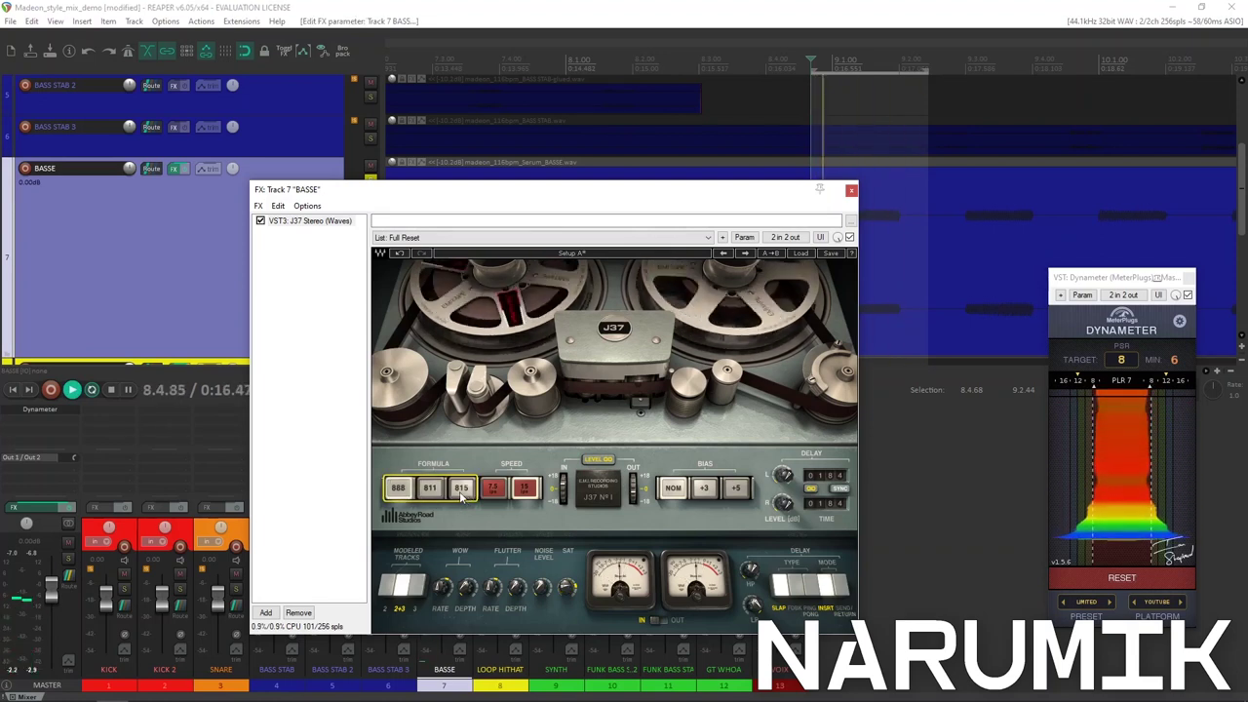
{"action": "left_click", "coordinate": [430, 490]}
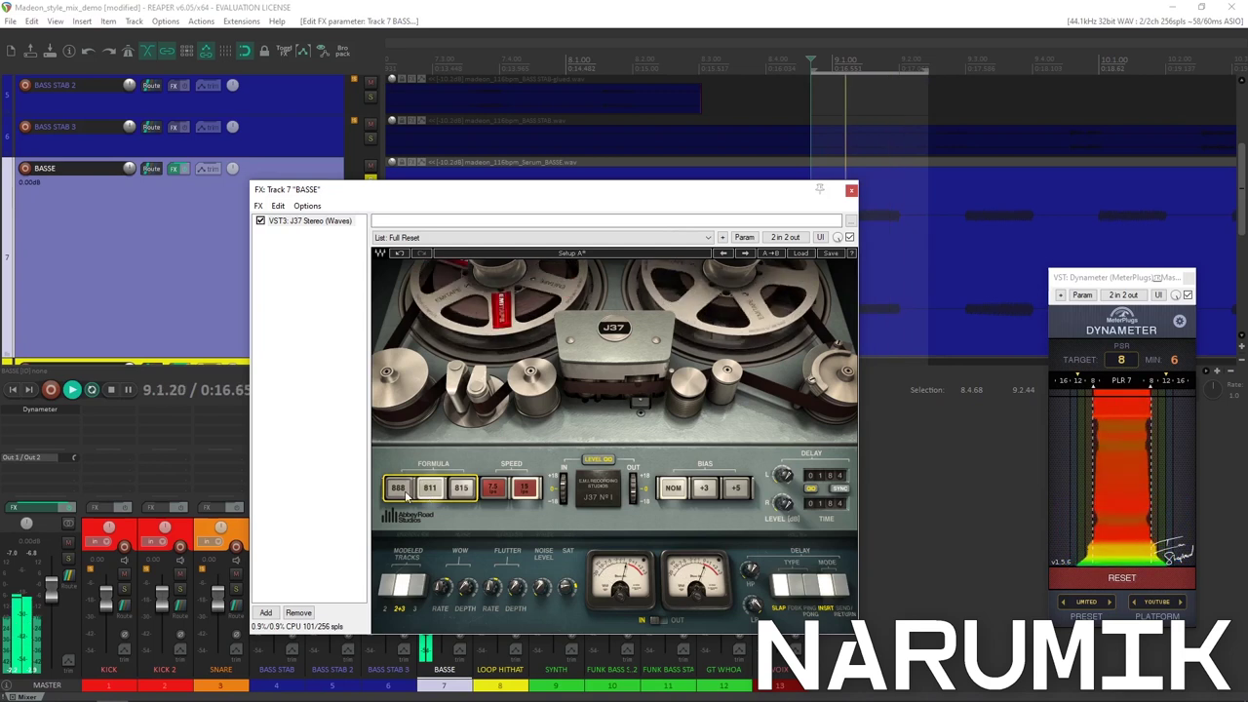
{"action": "key", "text": "space"}
{"action": "left_click", "coordinate": [397, 7]}
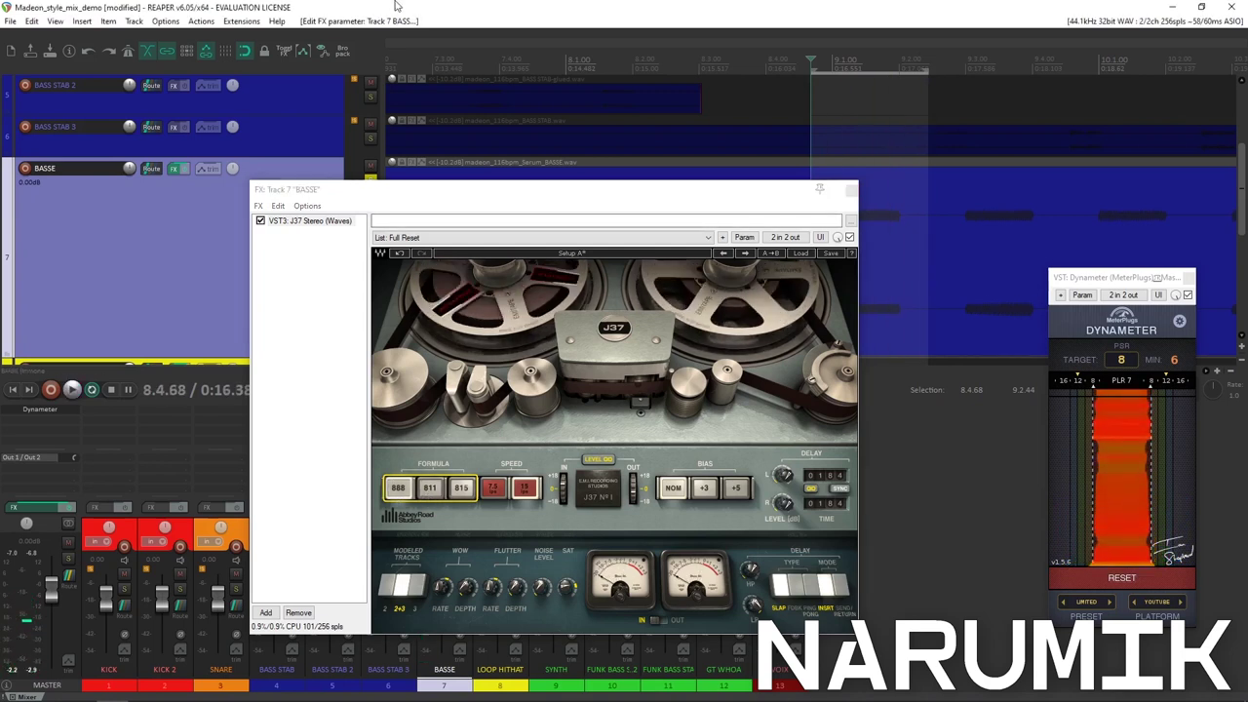
Audition the J37 tape bias settings on the looped bass note and switch the plugin's processing to OUT.
{"action": "left_click_drag", "start_coordinate": [569, 191], "coordinate": [461, 163]}
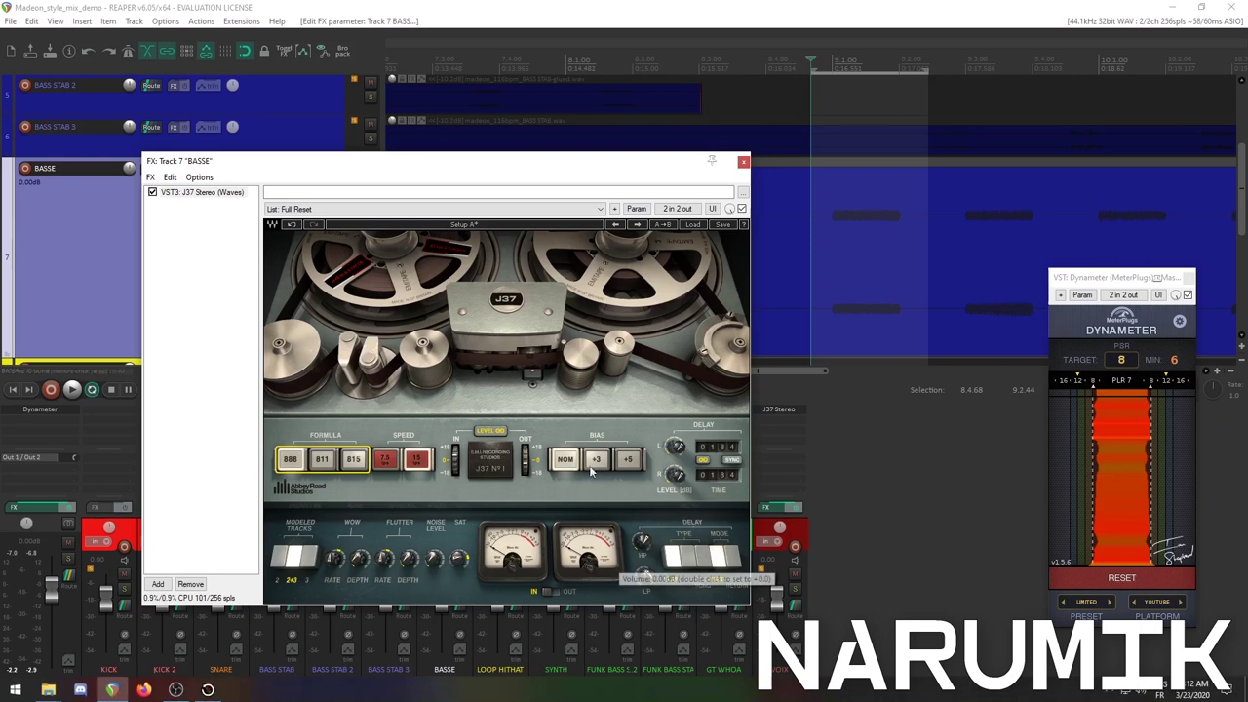
{"action": "left_click_drag", "start_coordinate": [616, 163], "coordinate": [678, 165]}
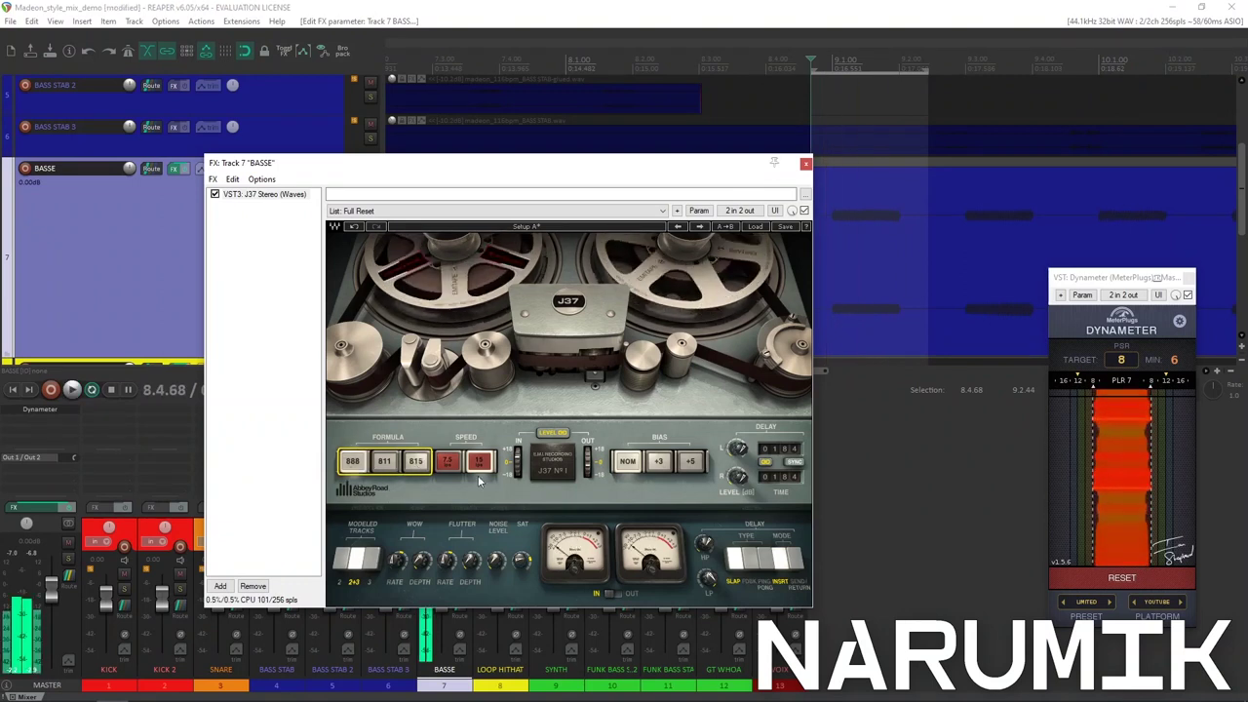
{"action": "key", "text": "space"}
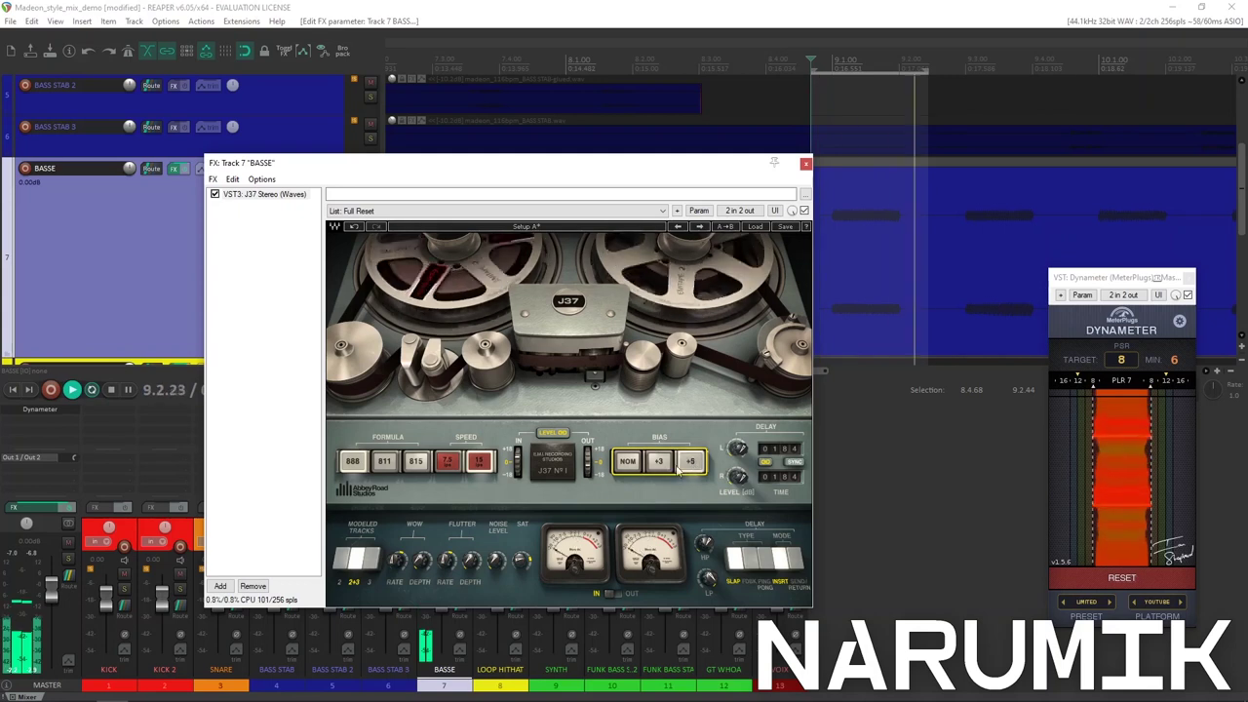
{"action": "key", "text": "space"}
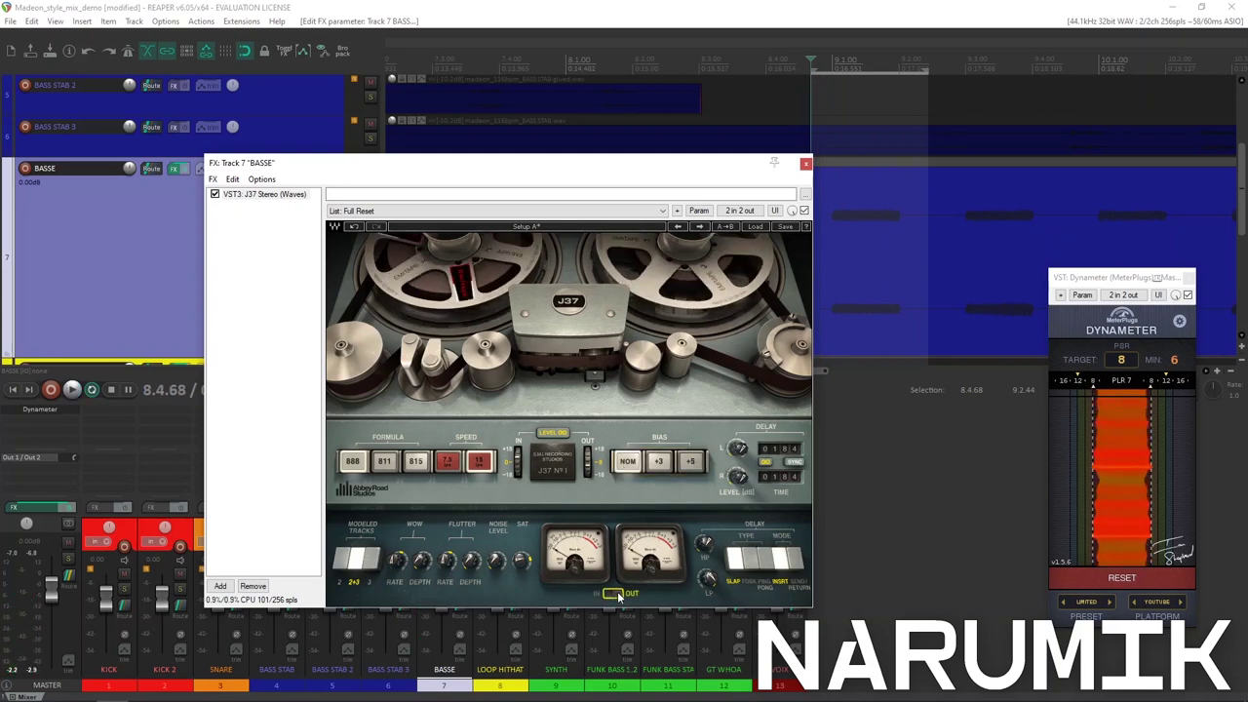
Raise the J37 output level during looped playback and close the BASSE effect window.
{"action": "key", "text": "space"}
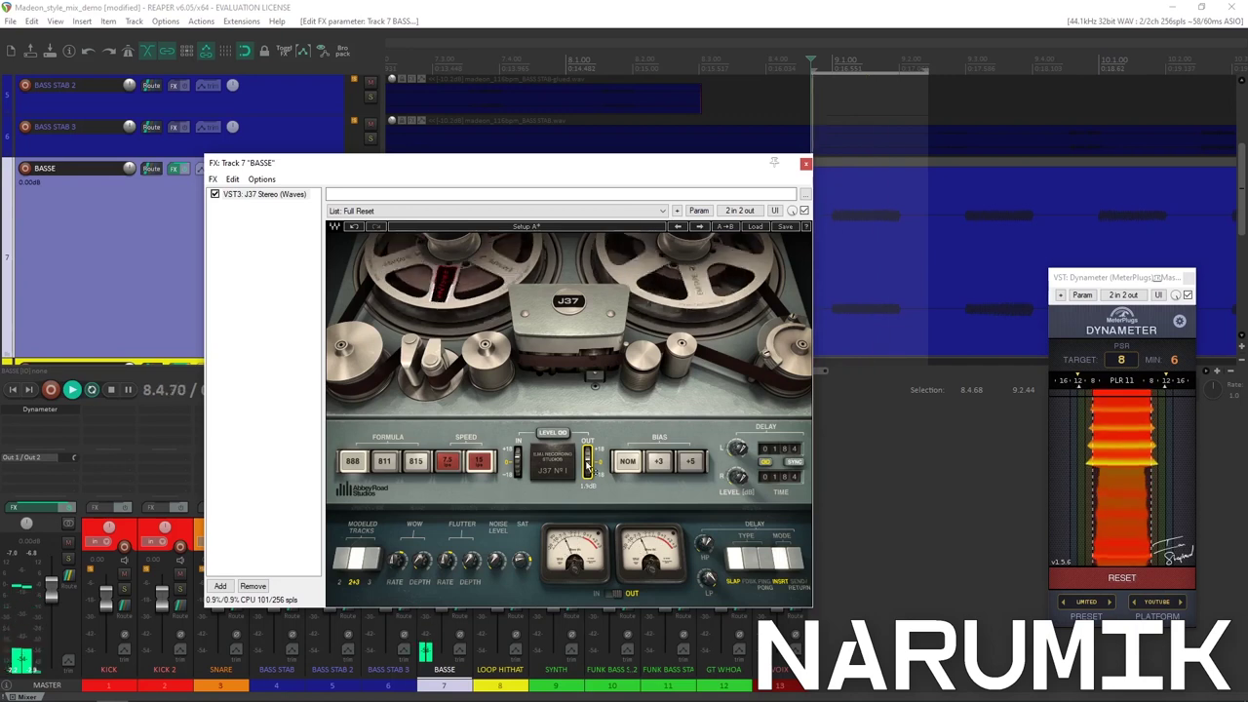
{"action": "left_click_drag", "start_coordinate": [587, 472], "coordinate": [586, 466]}
{"action": "key", "text": "space"}
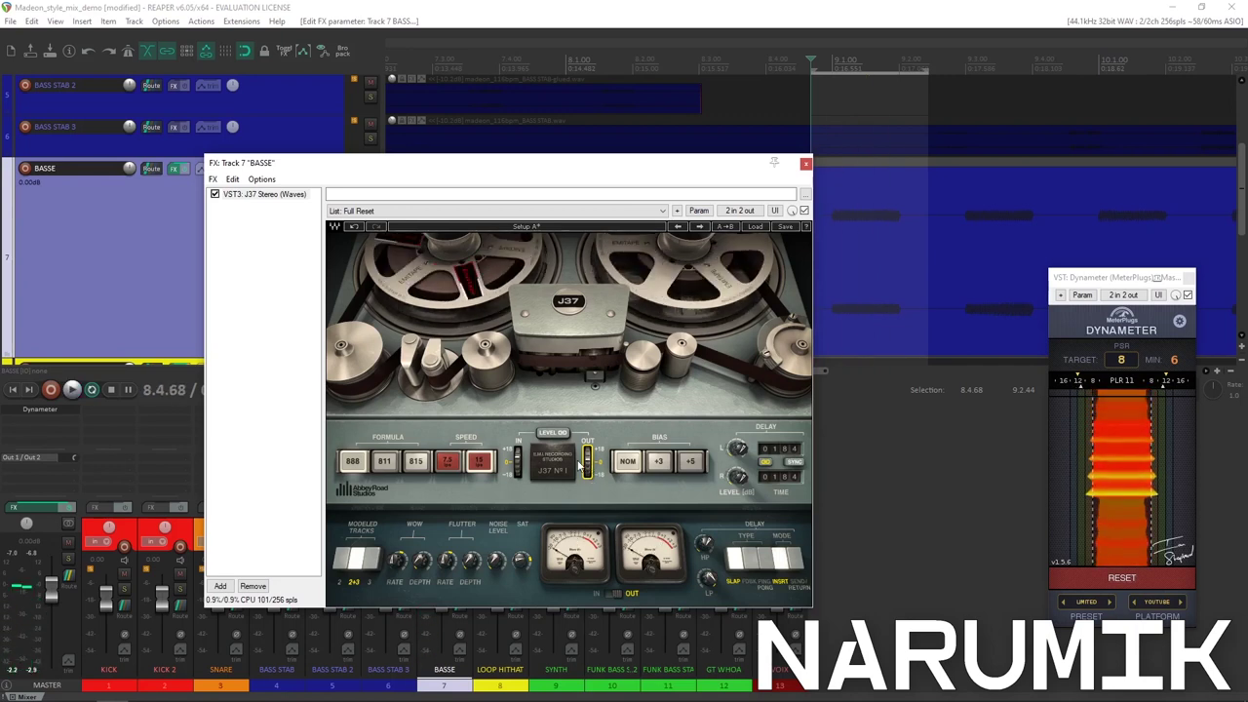
{"action": "left_click", "coordinate": [805, 163]}
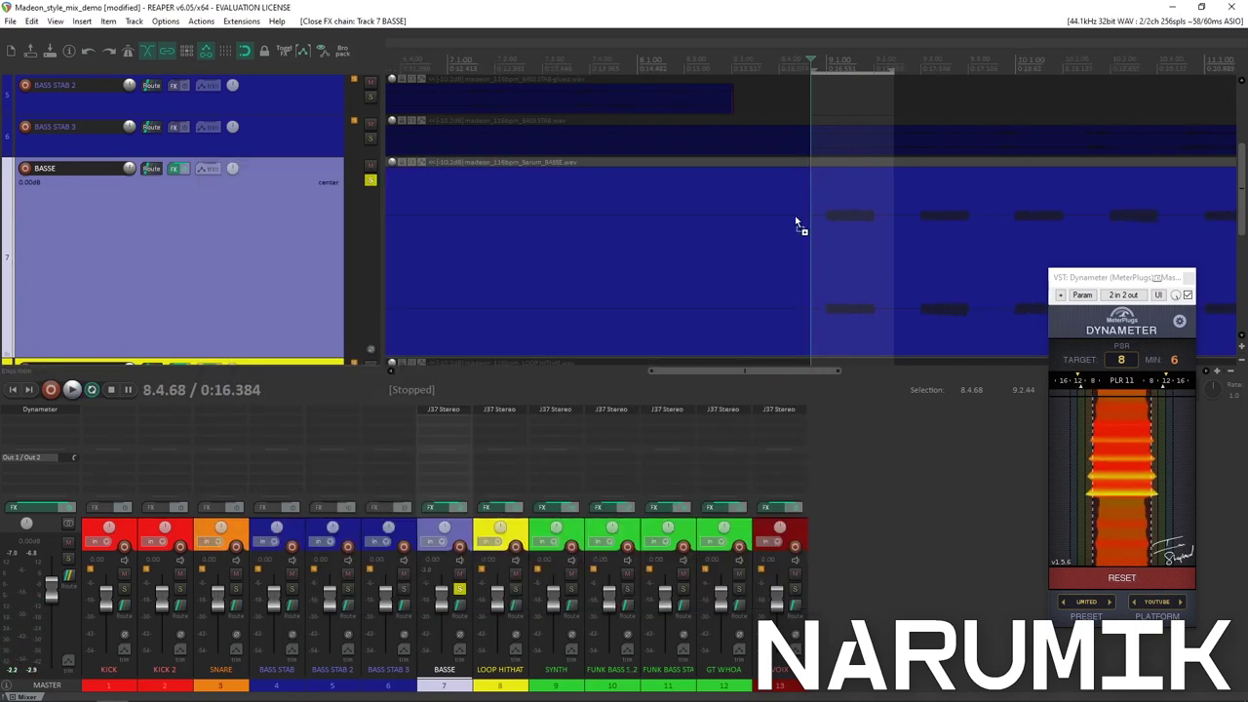
Clear the BASSE solo and solo the BASS STAB 3 track.
{"action": "scroll", "coordinate": [648, 226], "scroll_direction": "down", "scroll_amount": 4}
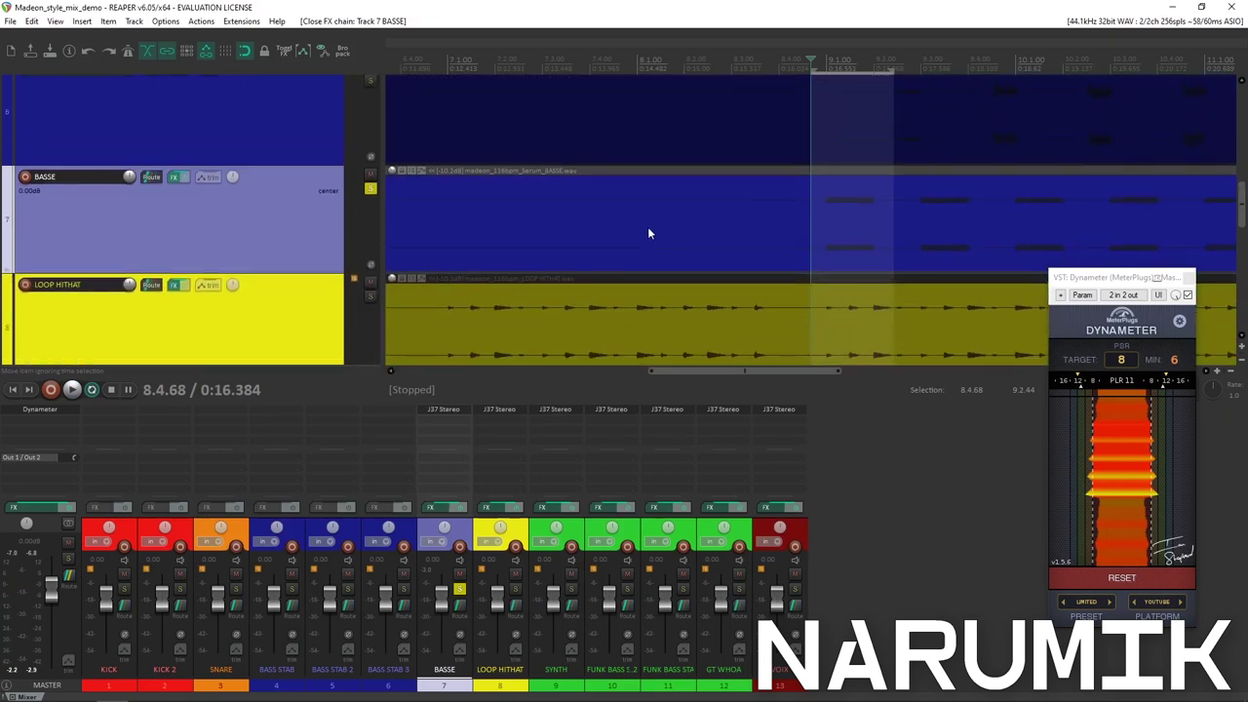
{"action": "scroll", "coordinate": [745, 192], "scroll_direction": "down", "scroll_amount": 3}
{"action": "scroll", "coordinate": [745, 193], "scroll_direction": "up", "scroll_amount": 3}
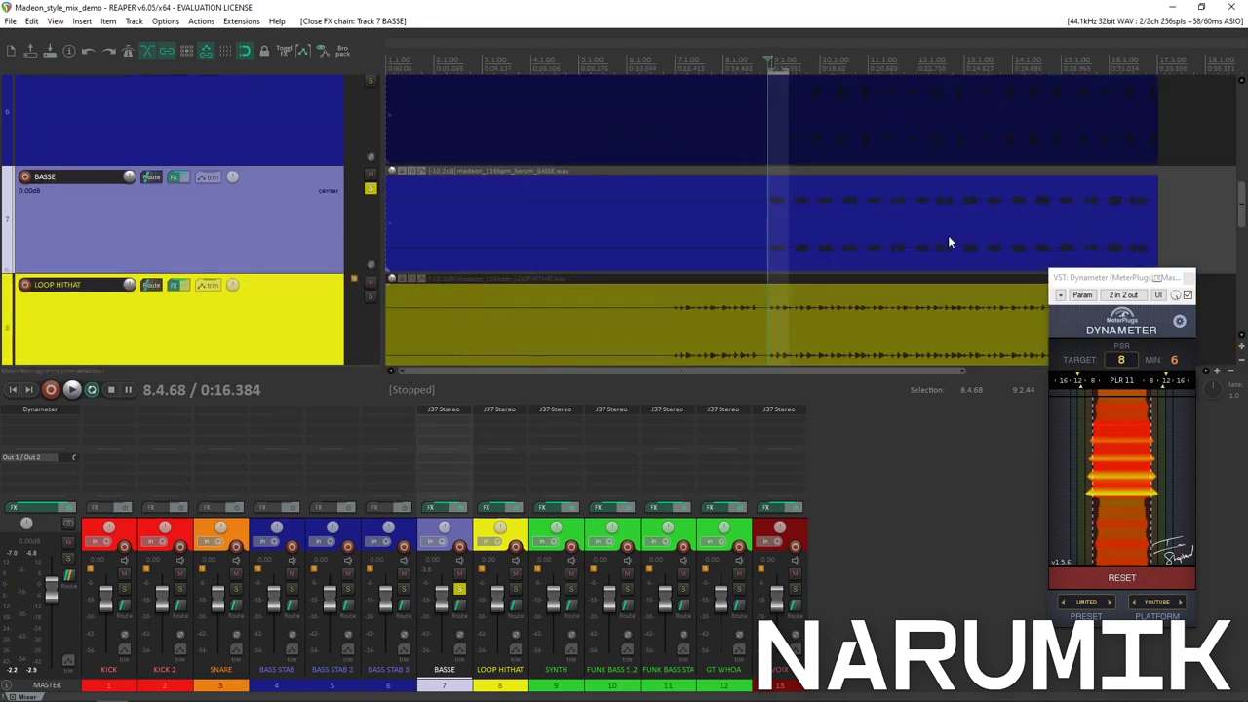
{"action": "scroll", "coordinate": [1239, 219], "scroll_direction": "up", "scroll_amount": 3}
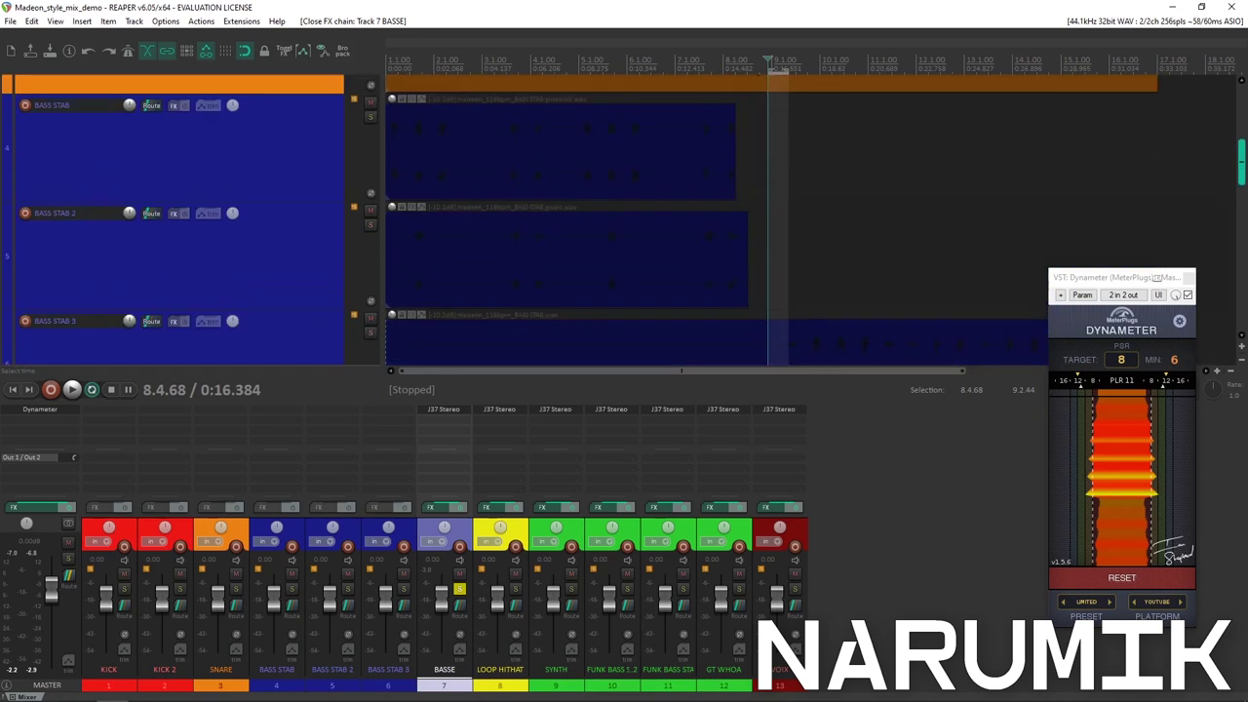
{"action": "left_click", "coordinate": [370, 213]}
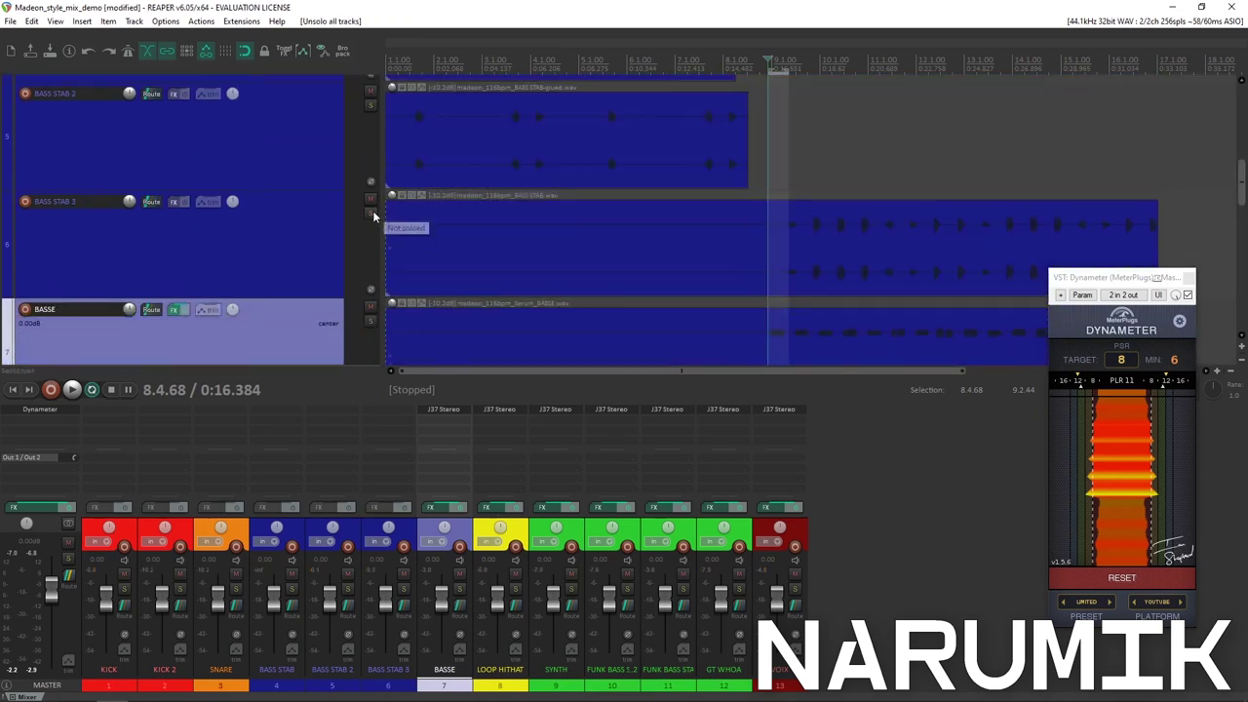
{"action": "left_click", "coordinate": [370, 214]}
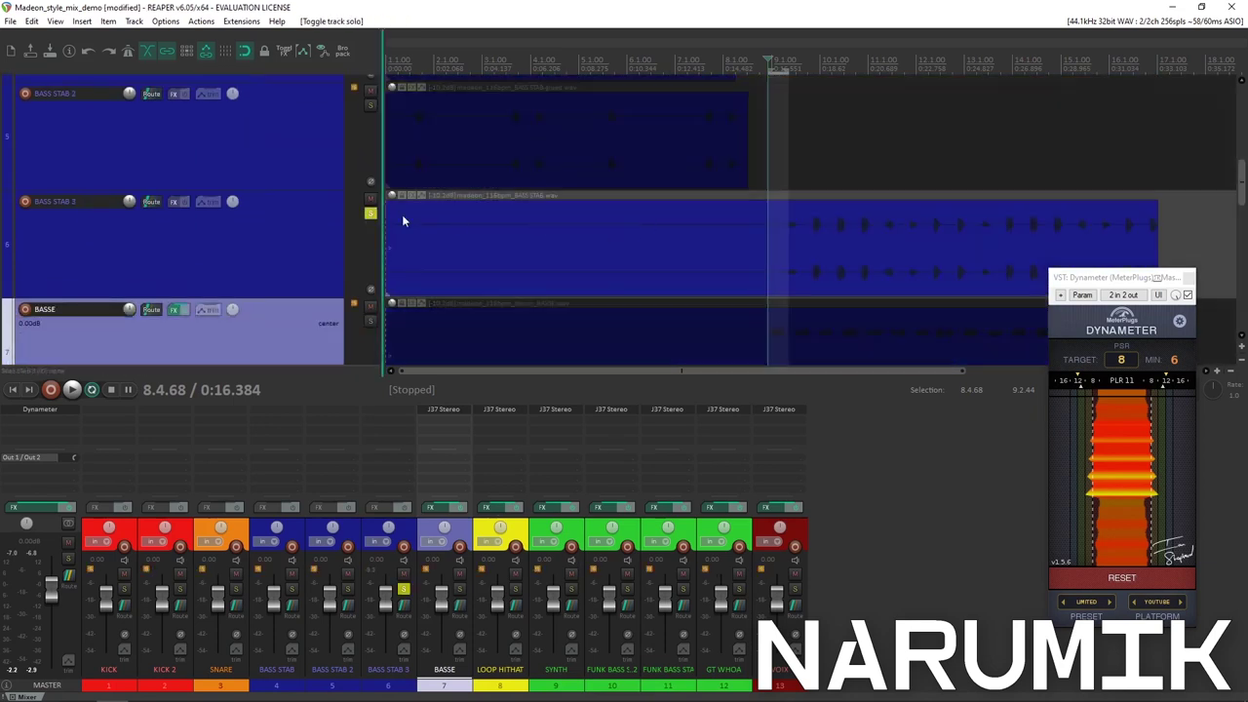
Audition the soloed BASS STAB 3 track from about bar 9.4 and collapse the tracks for an overview of the arrangement.
{"action": "left_click", "coordinate": [809, 229]}
{"action": "key", "text": "space"}
{"action": "scroll", "coordinate": [830, 228], "scroll_direction": "down", "scroll_amount": 3}
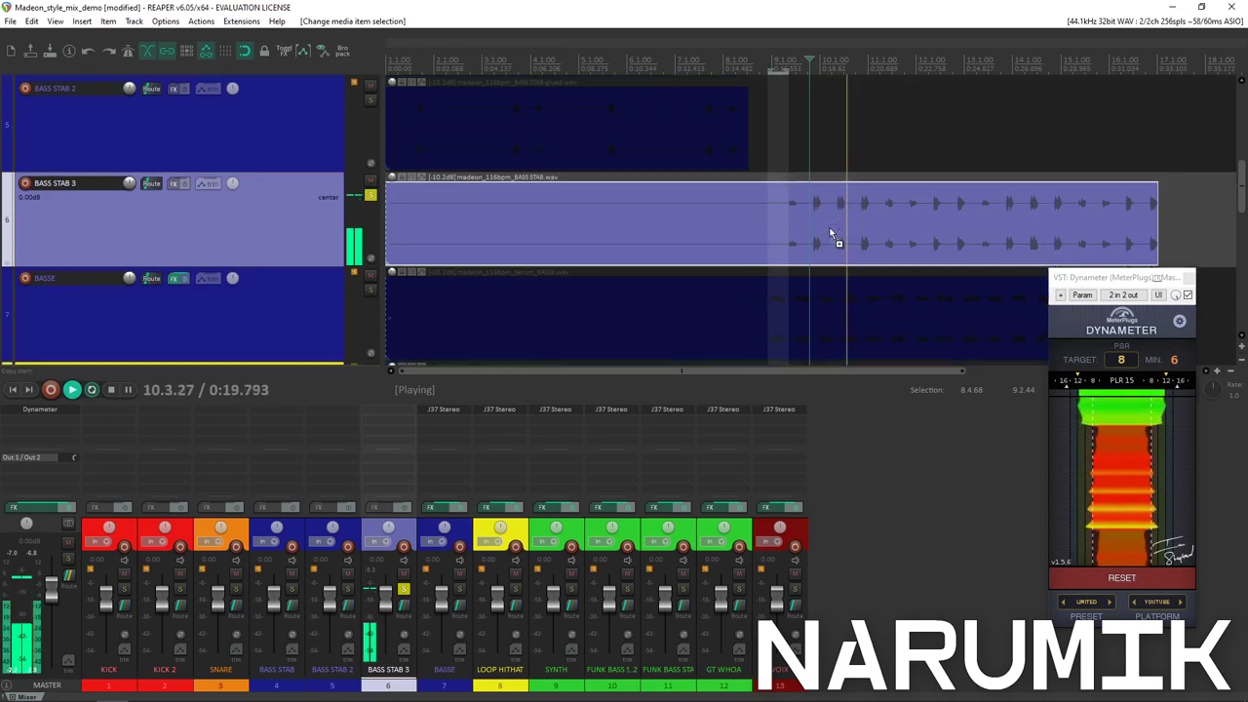
{"action": "scroll", "coordinate": [830, 232], "scroll_direction": "down", "scroll_amount": 2}
{"action": "key", "text": "space"}
{"action": "left_click", "coordinate": [314, 231]}
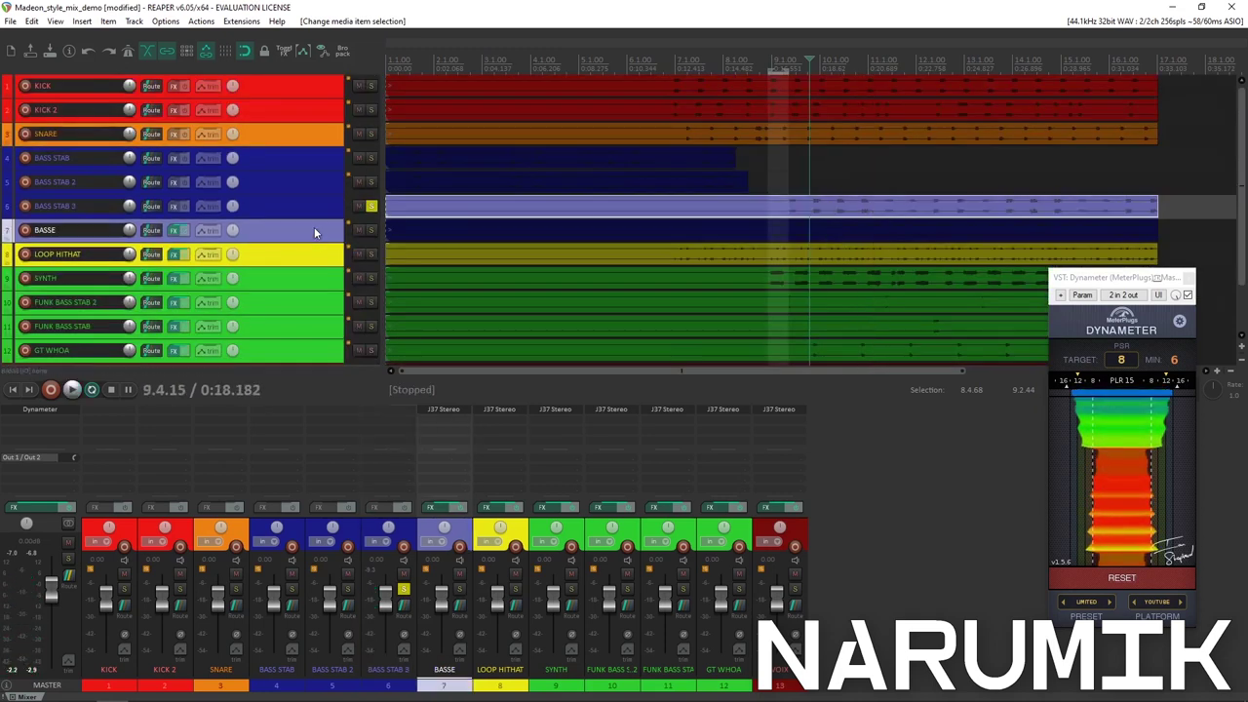
{"action": "scroll", "coordinate": [383, 234], "scroll_direction": "down", "scroll_amount": 4}
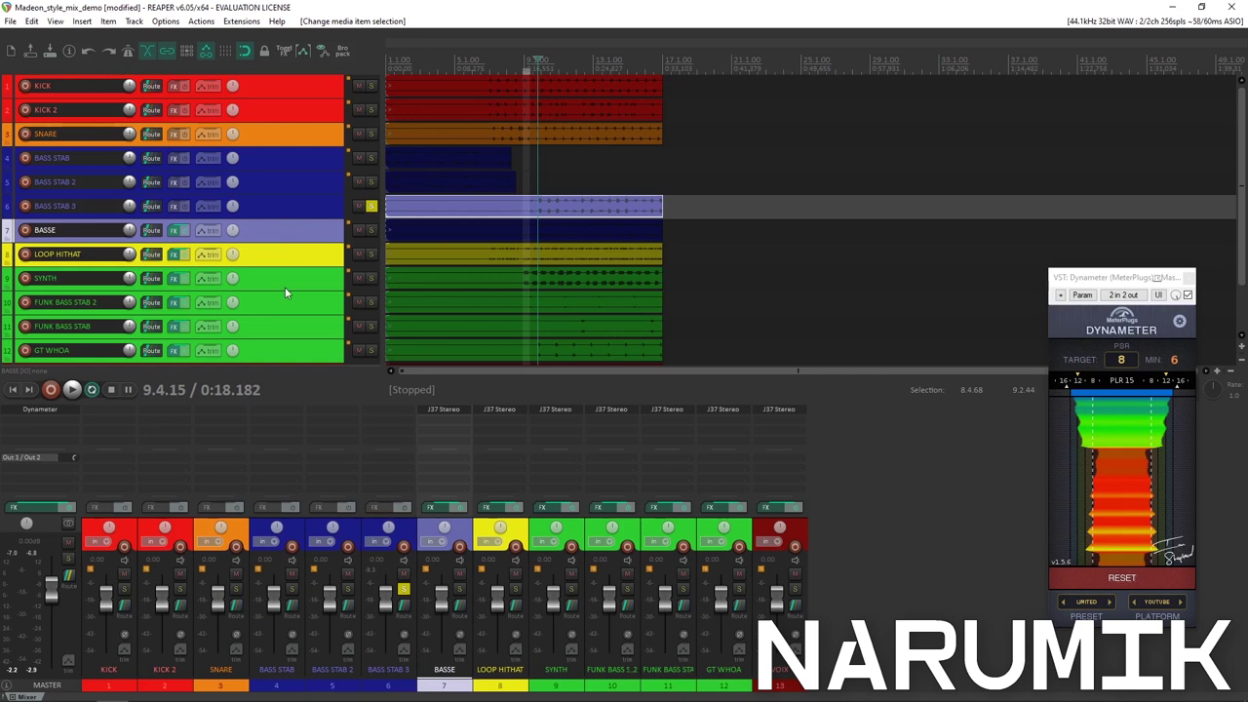
Solo the FUNK BASS STAB 2 track, audition its notes around bars 9 to 11, and clear the solo.
{"action": "left_click", "coordinate": [336, 302]}
{"action": "left_click", "coordinate": [370, 303]}
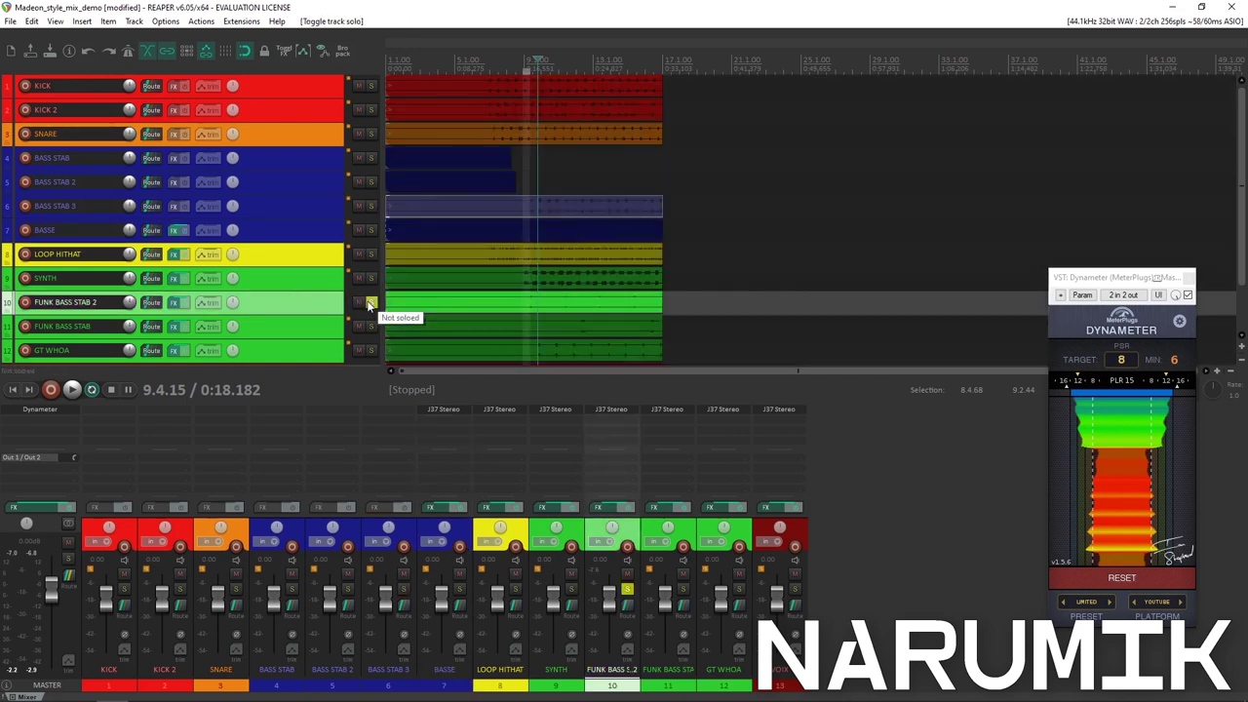
{"action": "left_click", "coordinate": [529, 302]}
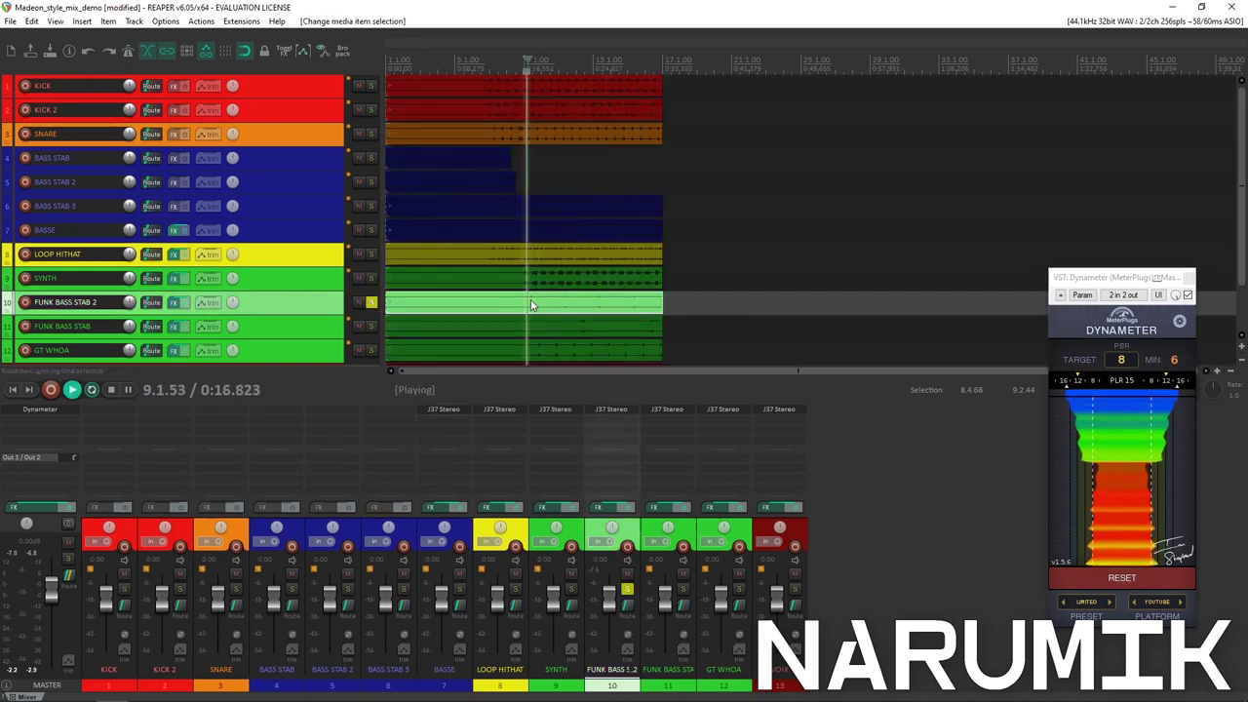
{"action": "left_click", "coordinate": [563, 305]}
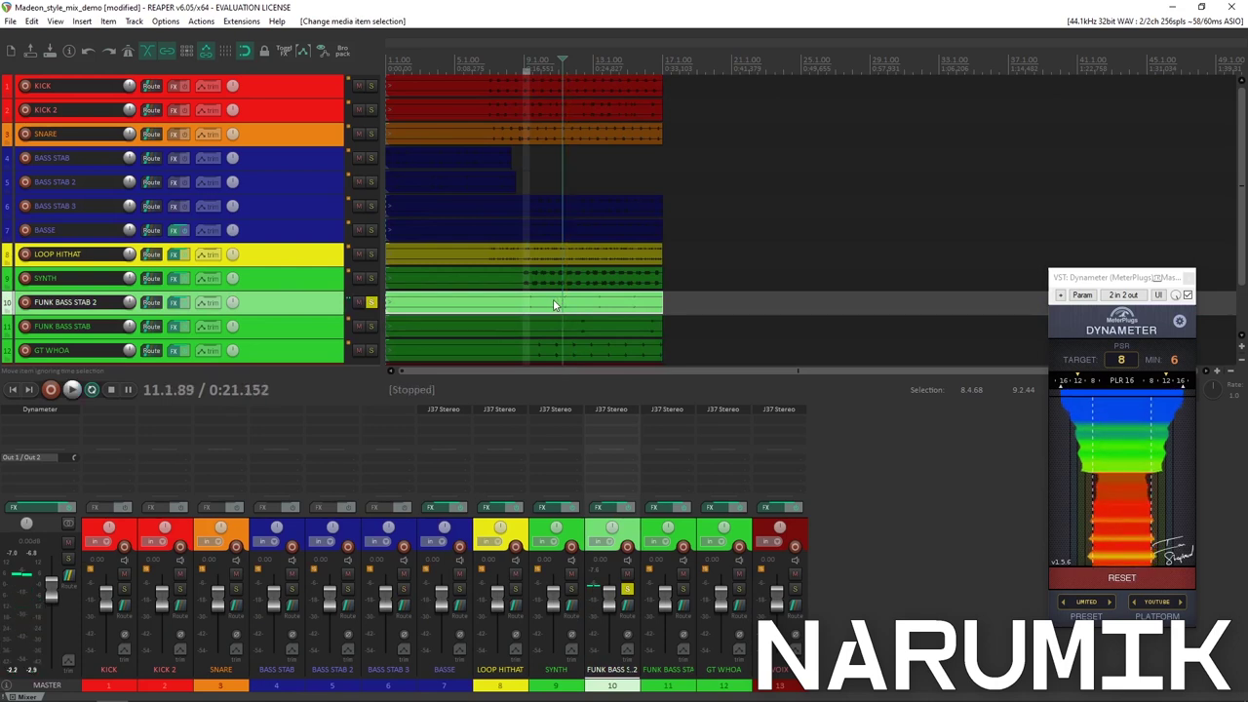
{"action": "left_click", "coordinate": [373, 303]}
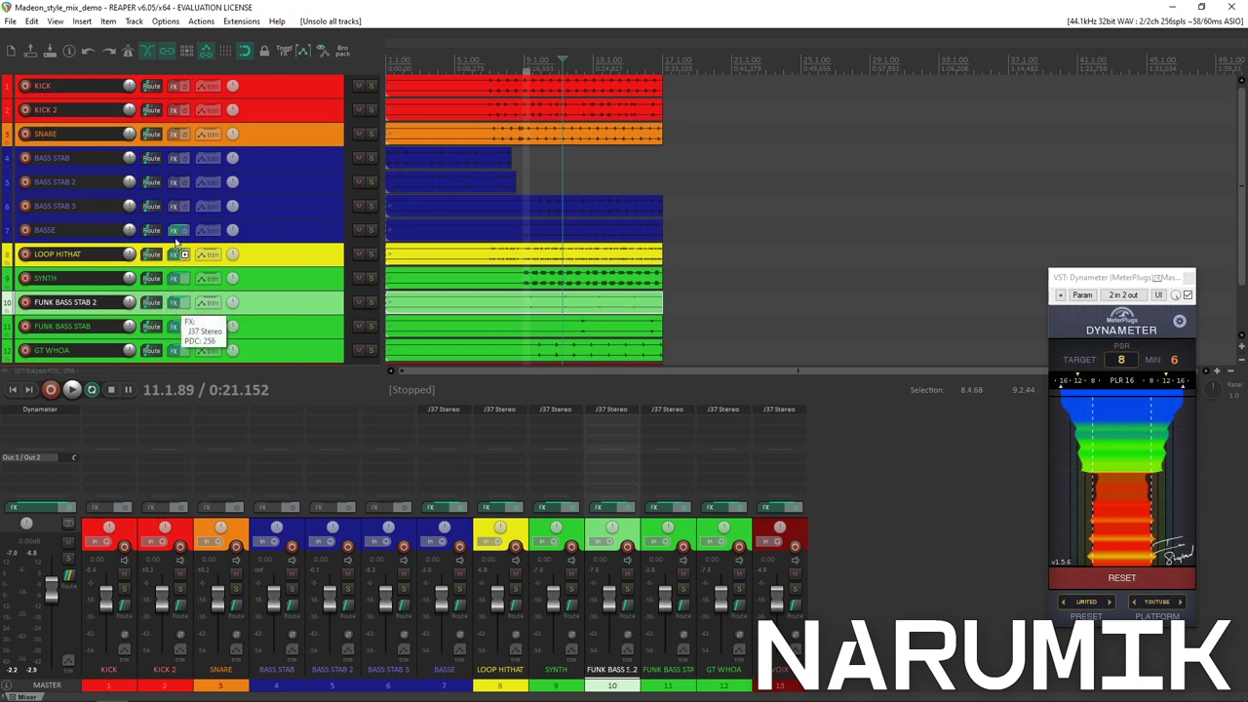
Copy the J37 Stereo effect onto the BASS STAB 3 track and move its effect window clear of the arrangement.
{"action": "left_click", "coordinate": [175, 207]}
{"action": "left_click_drag", "start_coordinate": [227, 48], "coordinate": [496, 74]}
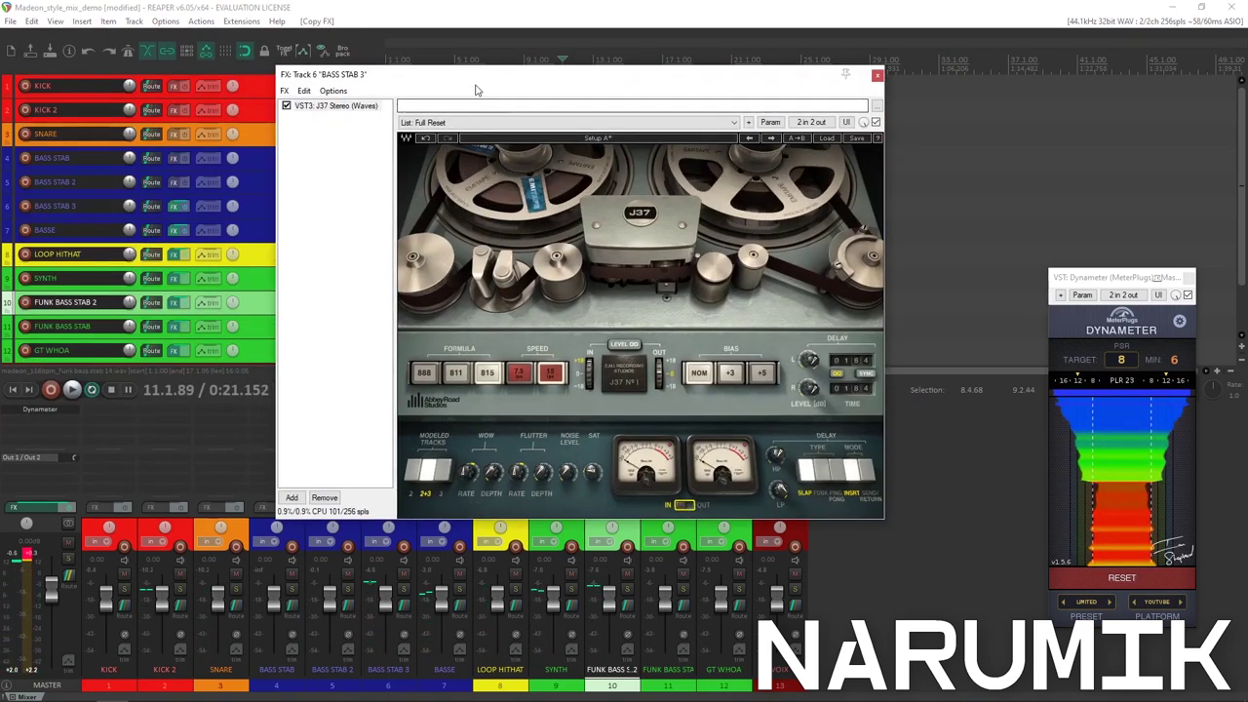
{"action": "left_click_drag", "start_coordinate": [471, 76], "coordinate": [501, 379]}
{"action": "scroll", "coordinate": [555, 176], "scroll_direction": "up", "scroll_amount": 6}
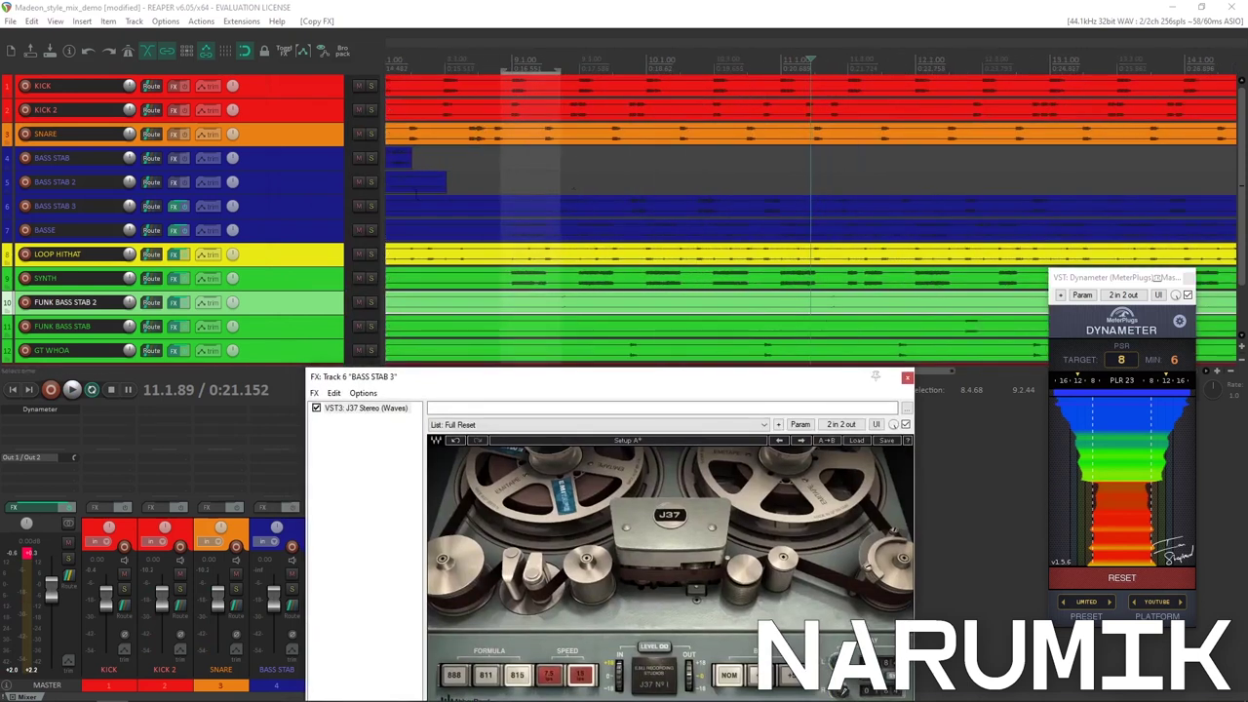
Solo BASSE with its track enlarged, switch the solo to BASS STAB 3, and reset the master peak readings.
{"action": "left_click", "coordinate": [371, 230]}
{"action": "left_click_drag", "start_coordinate": [340, 241], "coordinate": [341, 363]}
{"action": "left_click", "coordinate": [787, 248]}
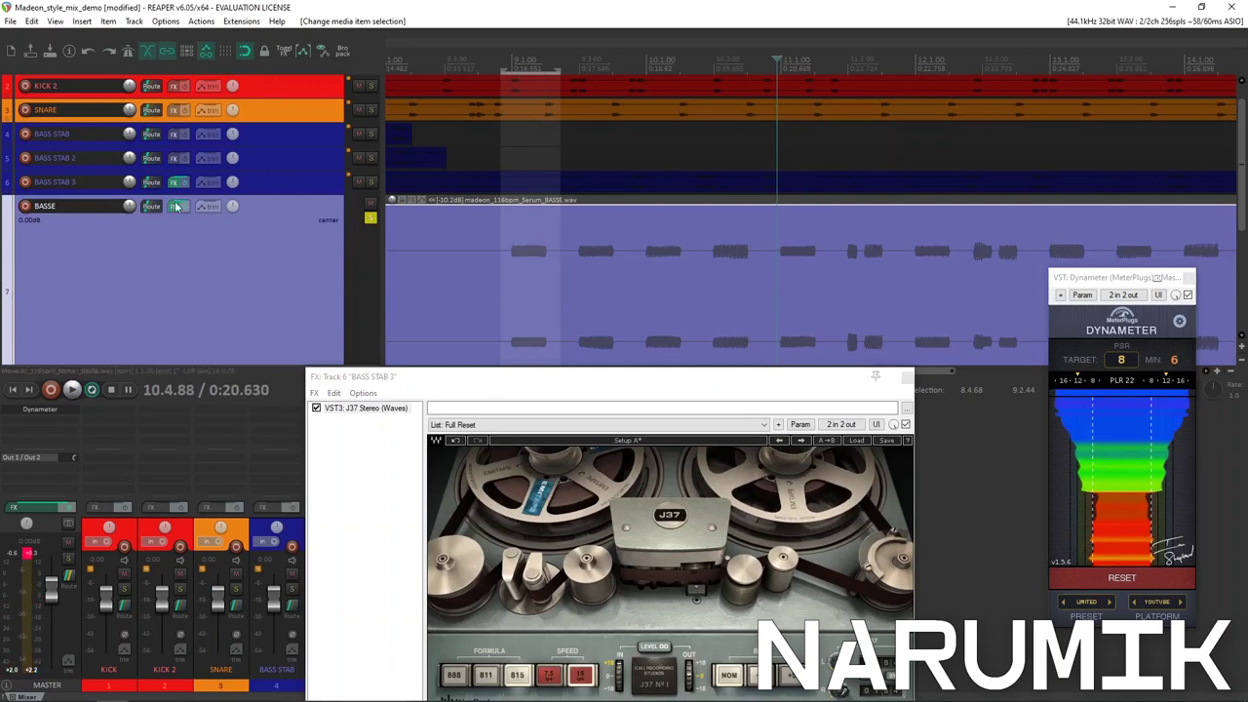
{"action": "left_click", "coordinate": [370, 183]}
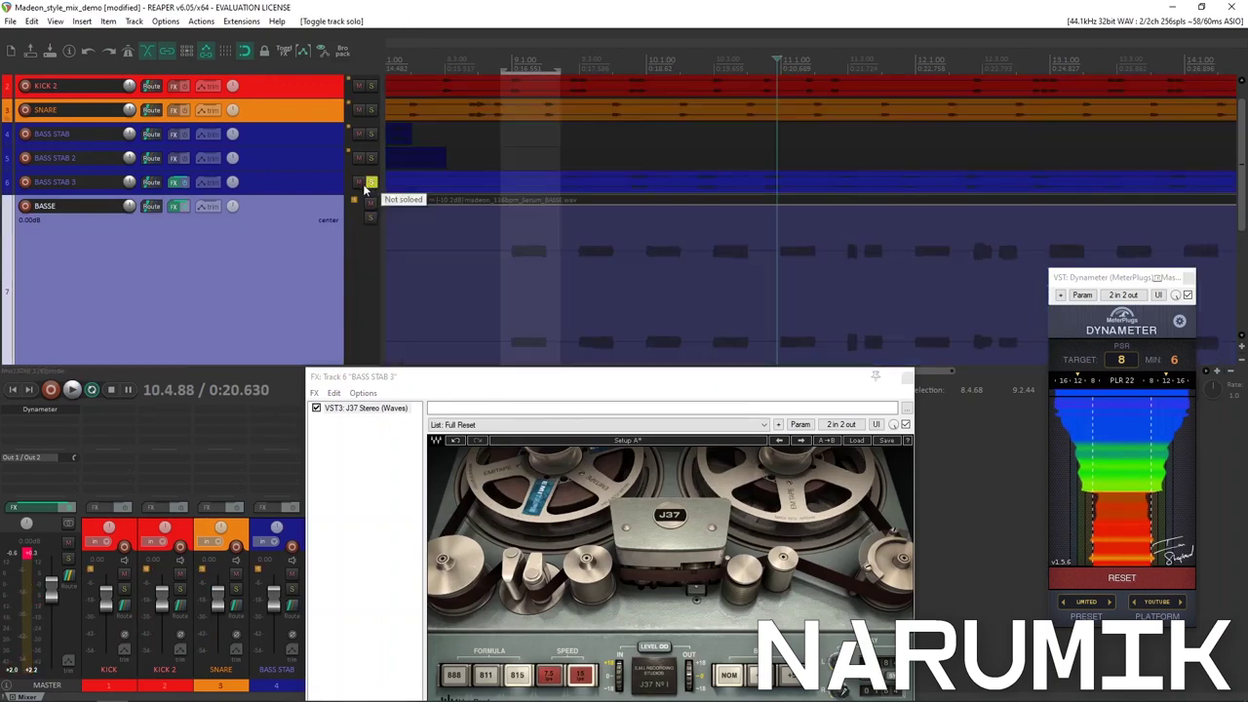
{"action": "left_click", "coordinate": [36, 558]}
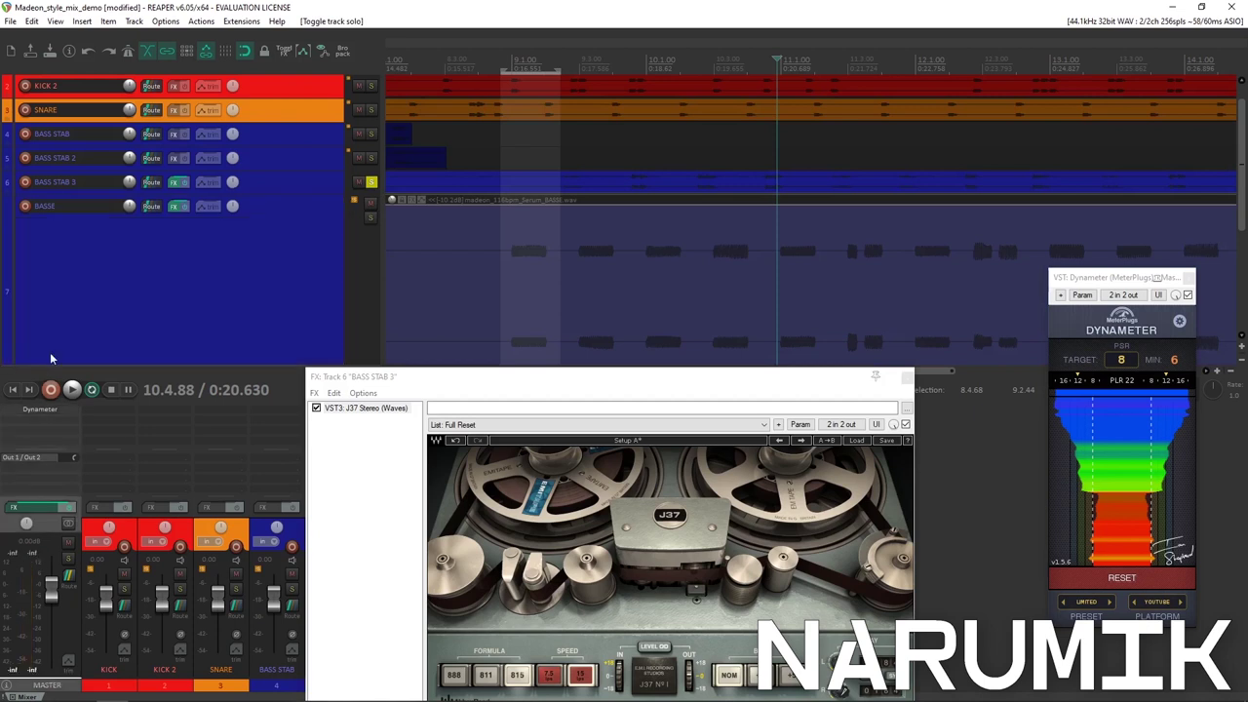
Reopen the BASS STAB 3 effect window beside the J37 controls' target notes and play from just before bar 11.
{"action": "left_click", "coordinate": [177, 182]}
{"action": "left_click", "coordinate": [176, 183]}
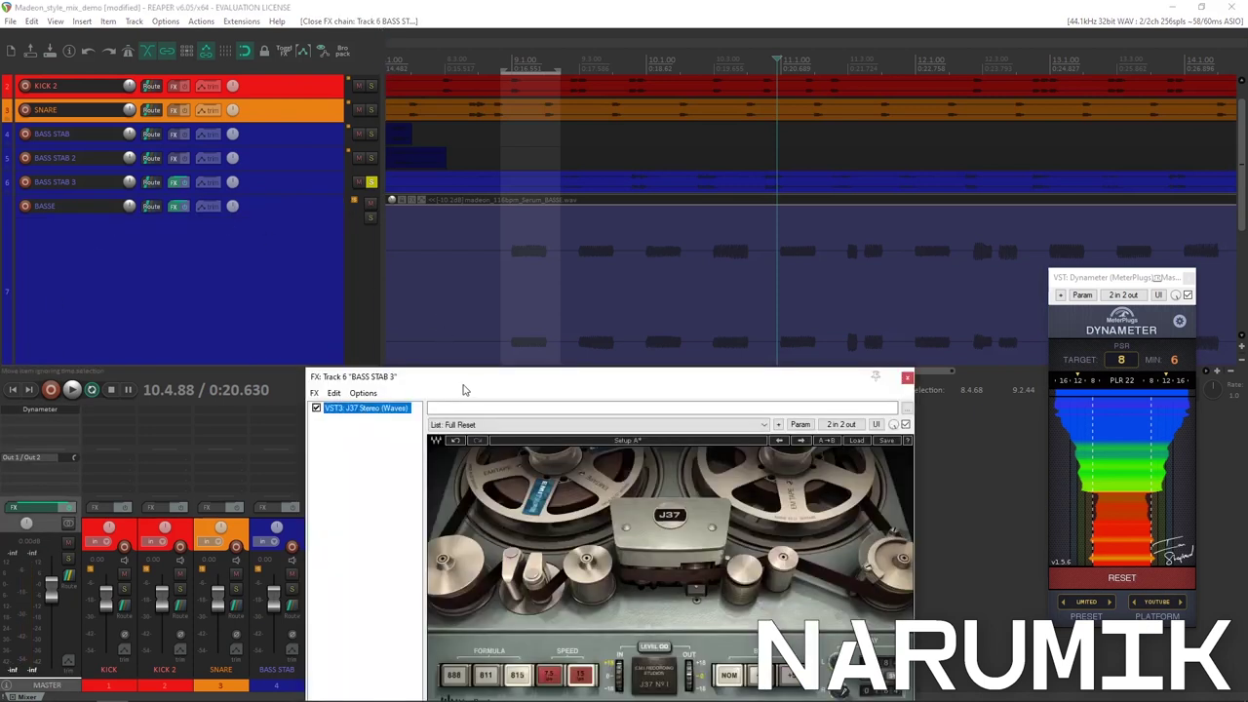
{"action": "left_click_drag", "start_coordinate": [465, 390], "coordinate": [223, 171]}
{"action": "left_click", "coordinate": [736, 99]}
{"action": "key", "text": "space"}
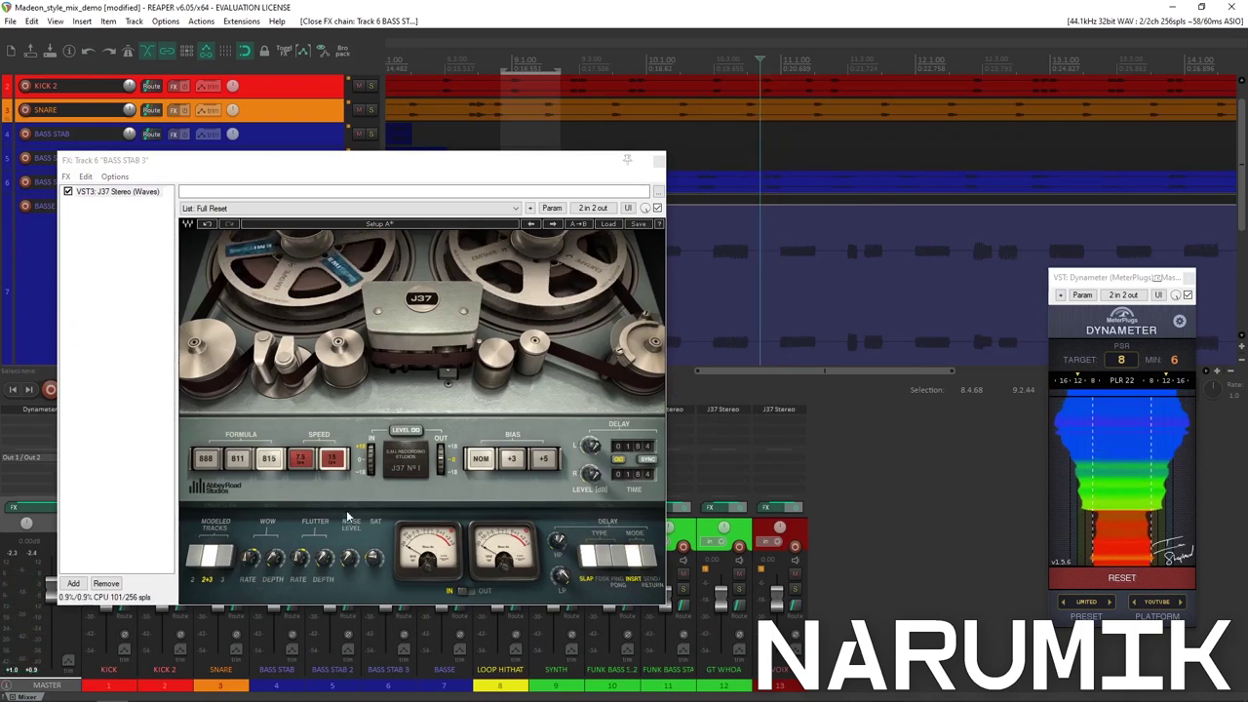
Adjust the J37 input and output levels on BASS STAB 3 while monitoring the output on the VU meters.
{"action": "left_click", "coordinate": [380, 462]}
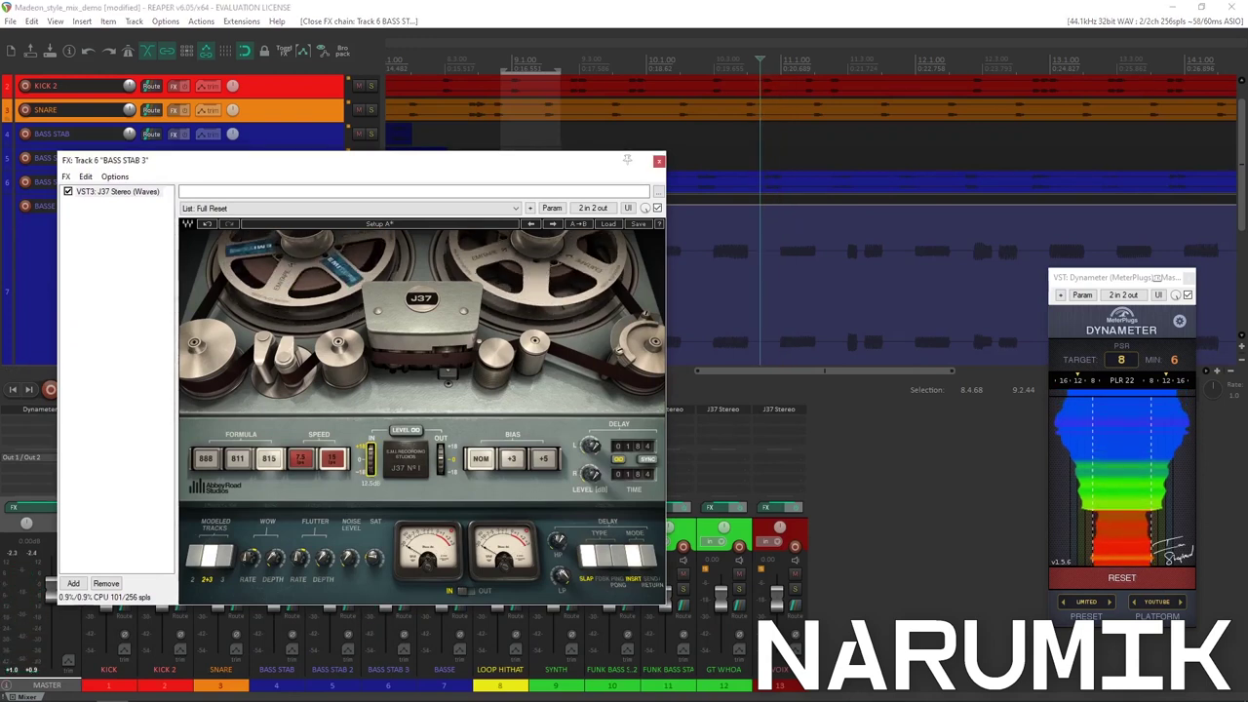
{"action": "mouse_move", "coordinate": [371, 458]}
{"action": "left_mouse_down"}
{"action": "mouse_move", "coordinate": [372, 474]}
{"action": "mouse_move", "coordinate": [368, 461]}
{"action": "left_mouse_up"}
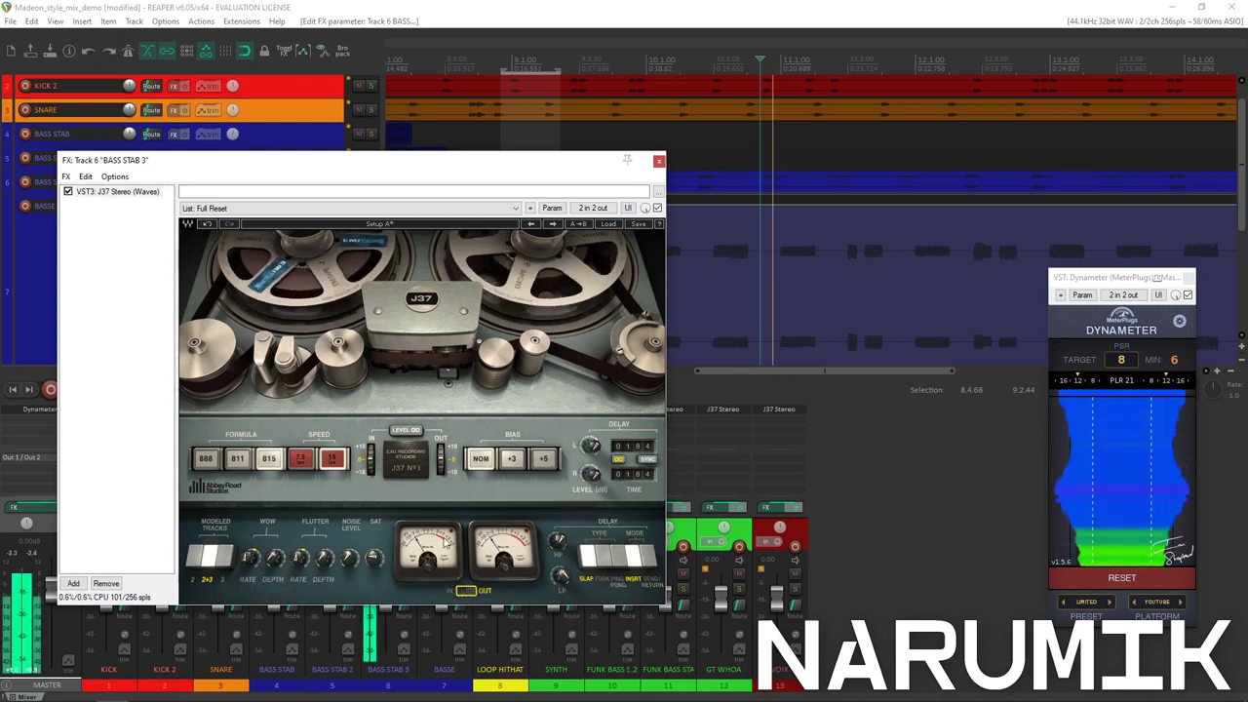
{"action": "key", "text": "space"}
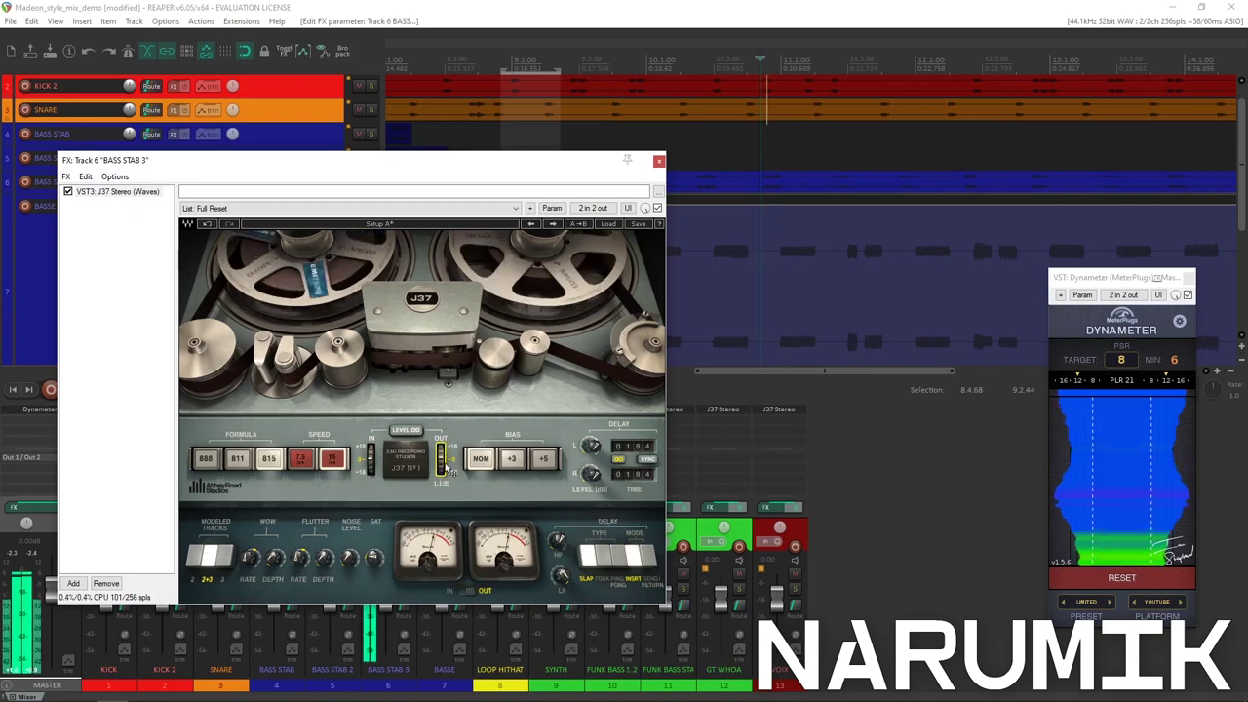
Adjust the J37 saturation on BASS STAB 3 and compare the sound with the plugin bypassed and enabled.
{"action": "left_click", "coordinate": [658, 208]}
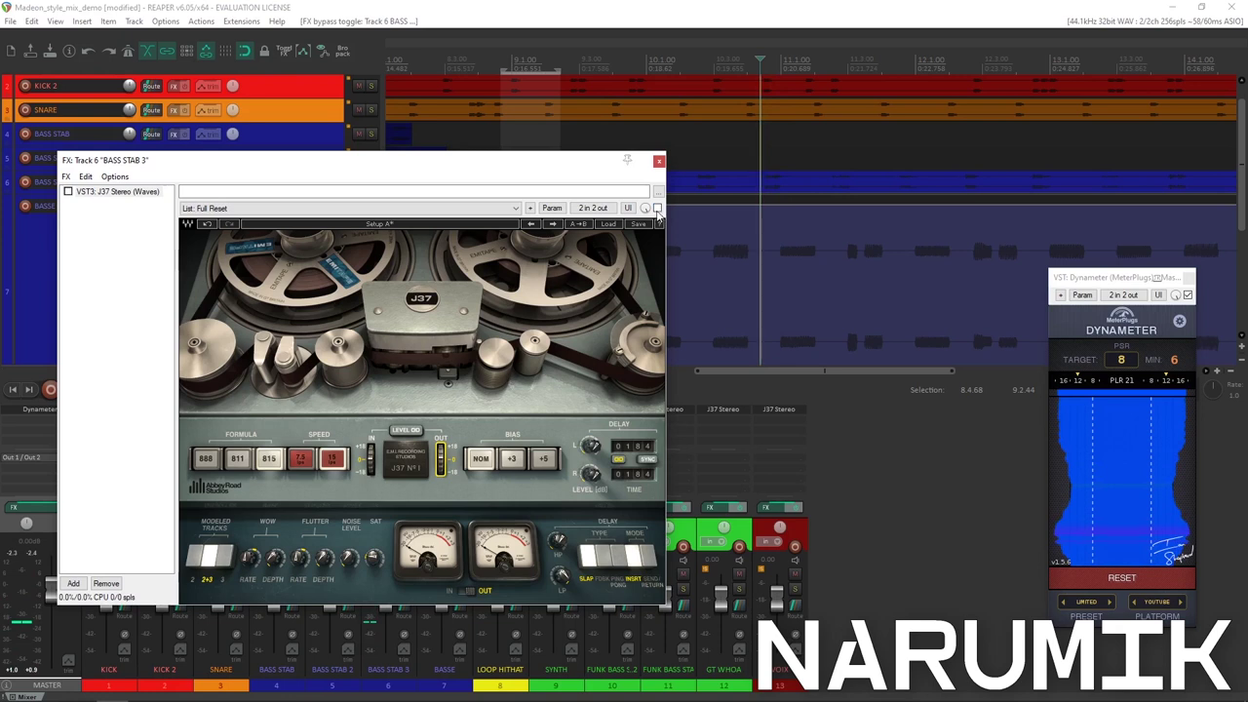
{"action": "left_click", "coordinate": [657, 209]}
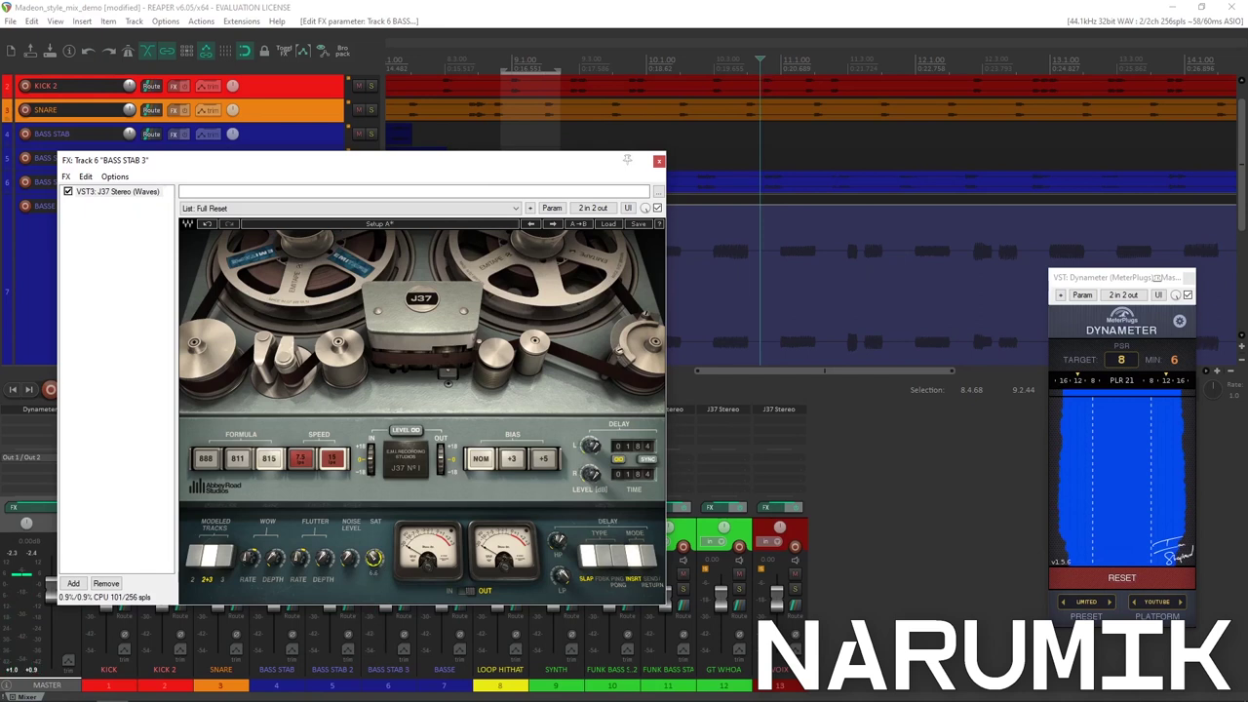
{"action": "left_click", "coordinate": [658, 208]}
{"action": "left_click", "coordinate": [658, 207]}
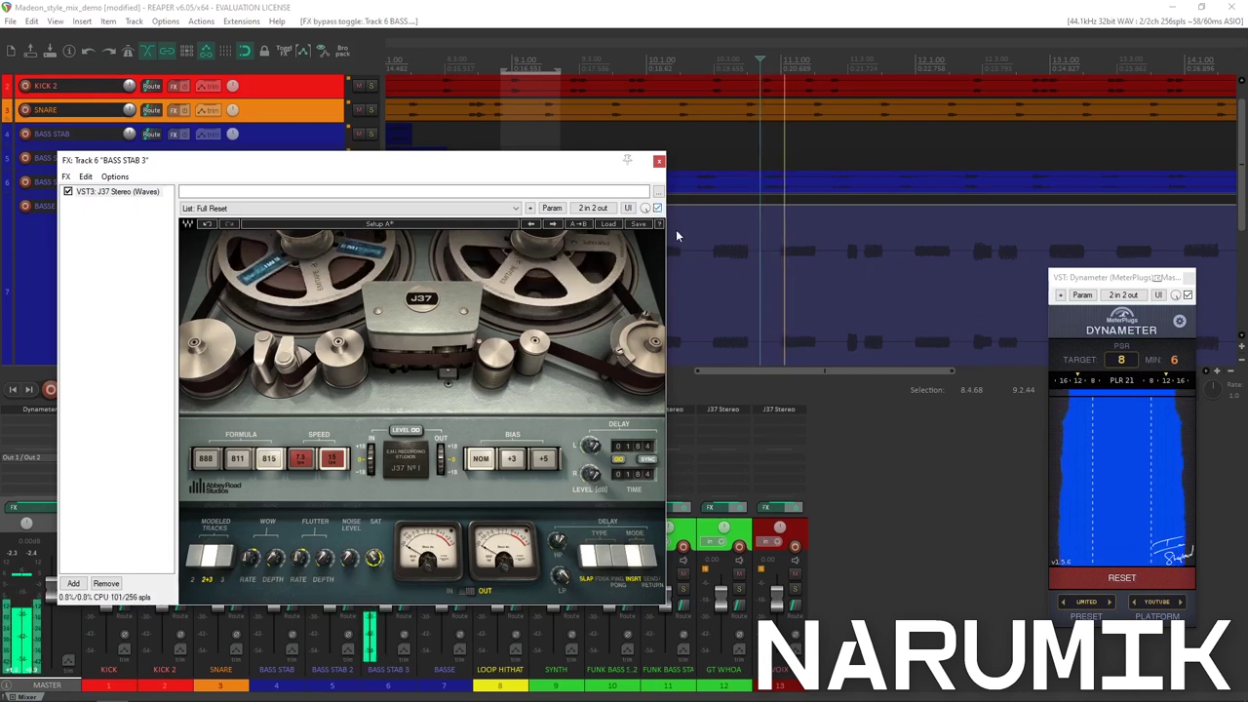
Reset the Dynameter and set a time selection from 10.4.39 to 11.1.25 around the BASS STAB 3 note.
{"action": "left_click", "coordinate": [1105, 575]}
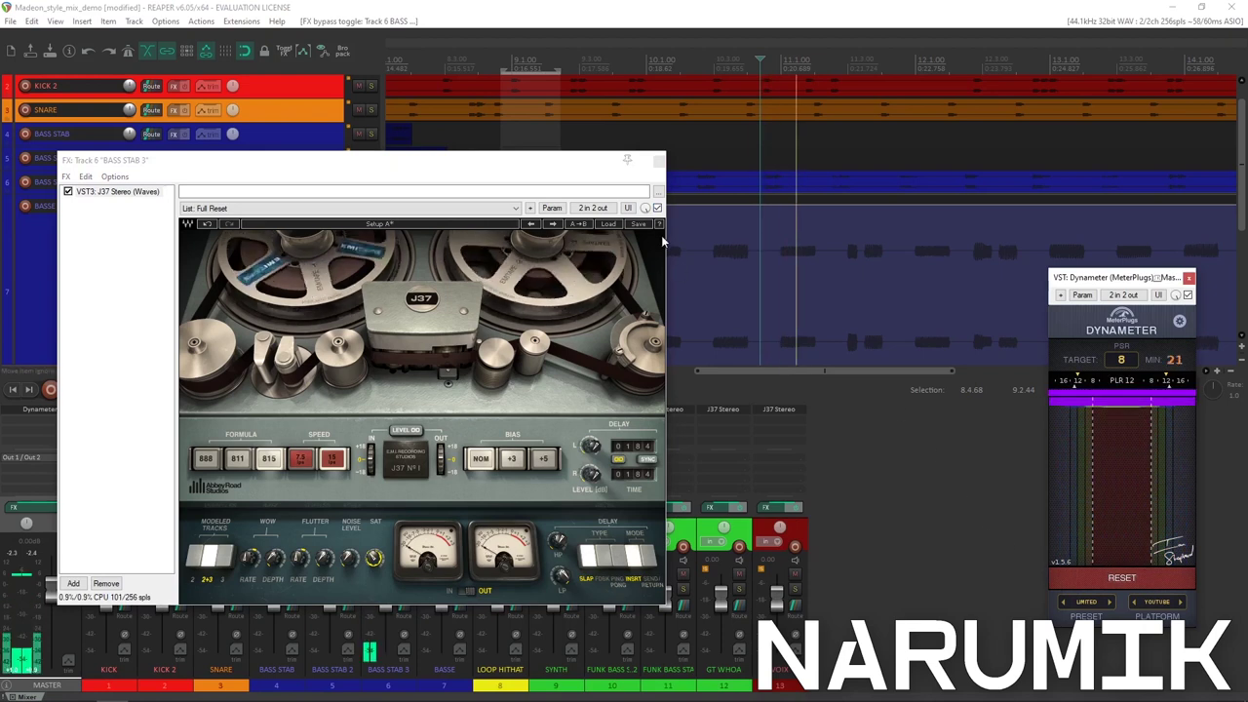
{"action": "left_click_drag", "start_coordinate": [760, 83], "coordinate": [788, 83]}
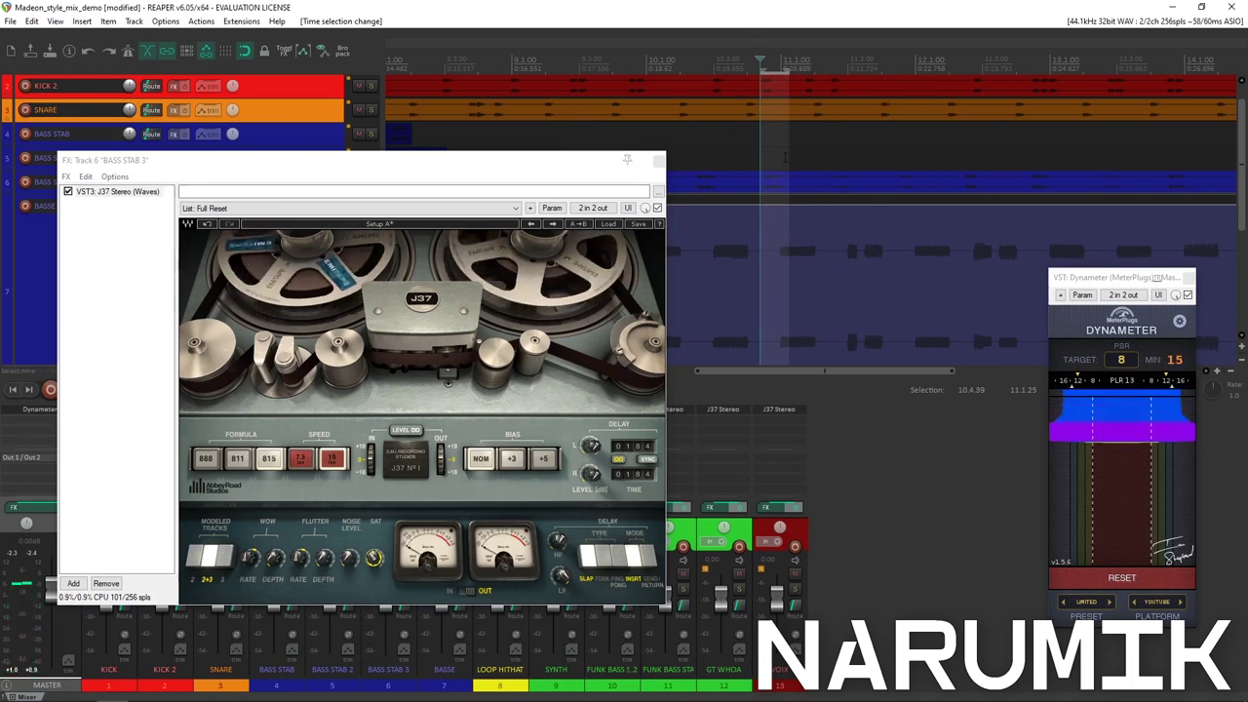
{"action": "left_click_drag", "start_coordinate": [397, 159], "coordinate": [492, 154]}
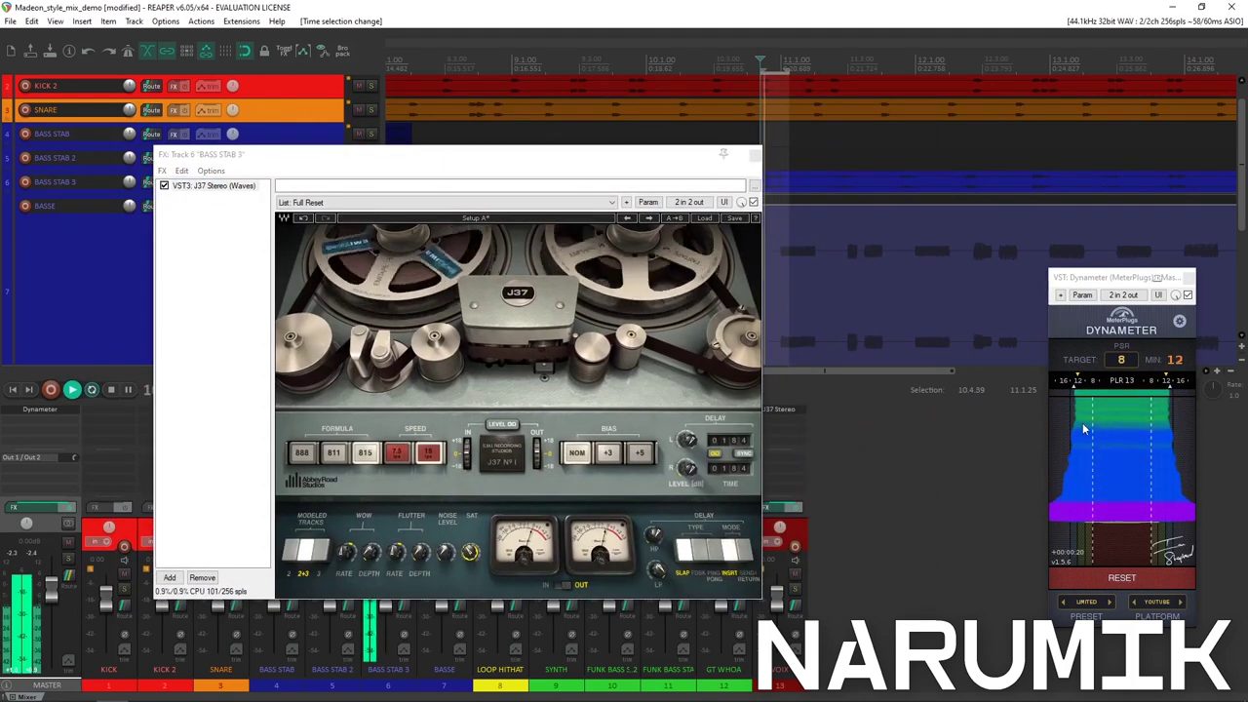
Compare the looped BASS STAB 3 note with J37 bypassed and enabled, resetting the Dynameter between passes.
{"action": "key", "text": "space"}
{"action": "left_click", "coordinate": [755, 204]}
{"action": "left_click", "coordinate": [1112, 564]}
{"action": "key", "text": "space"}
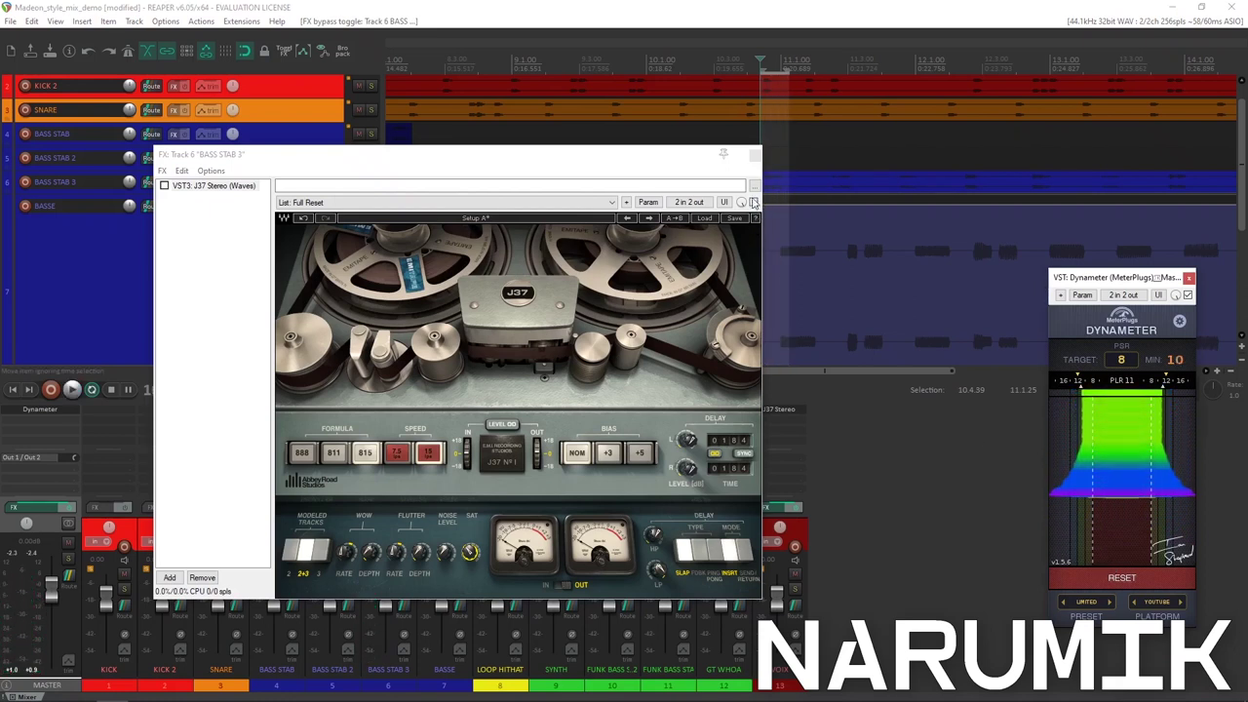
{"action": "left_click", "coordinate": [753, 202]}
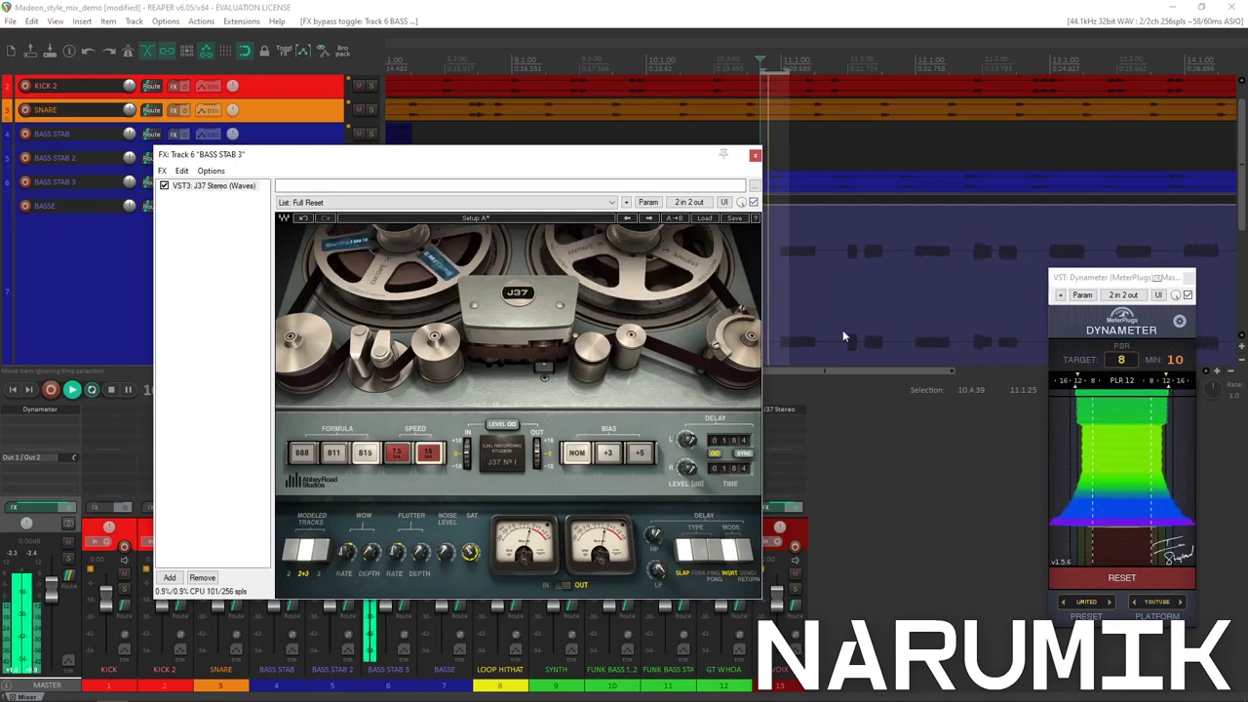
{"action": "left_click", "coordinate": [1073, 575]}
{"action": "left_click", "coordinate": [753, 202]}
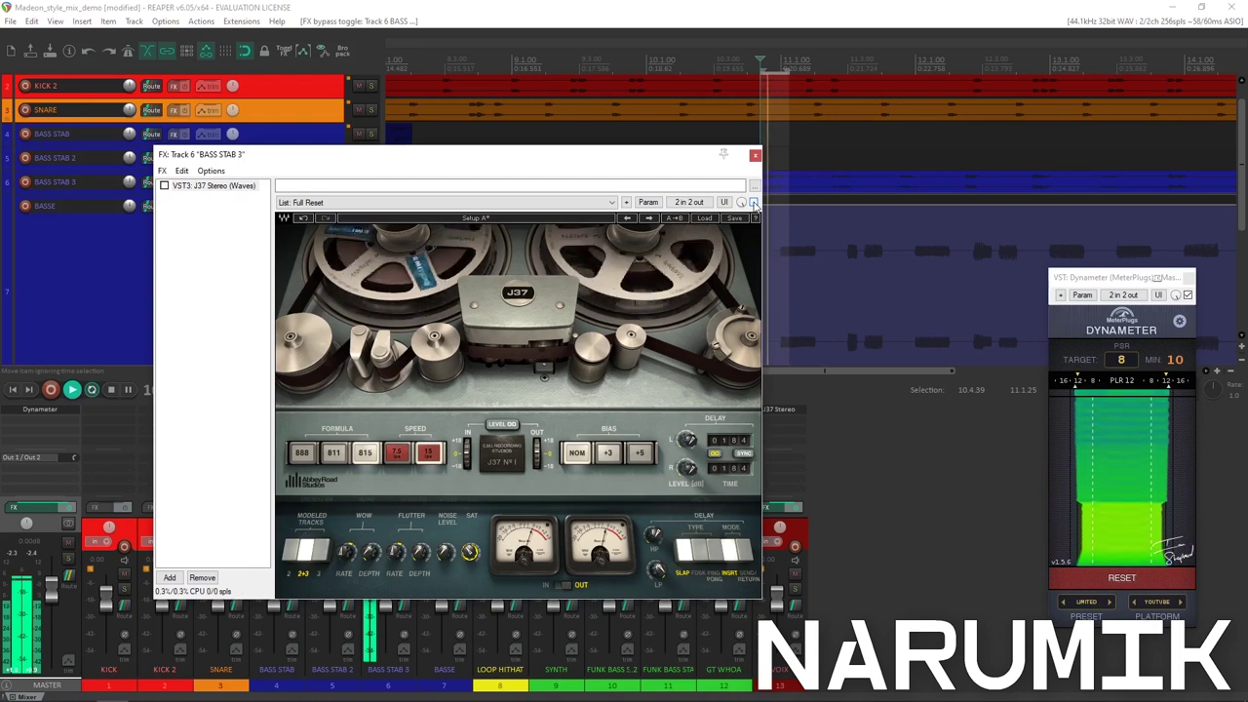
{"action": "left_click", "coordinate": [753, 201]}
Move the BASS STAB 3 effect window aside and repeat the J37 bypass comparison on the looped note.
{"action": "left_click_drag", "start_coordinate": [557, 156], "coordinate": [514, 293]}
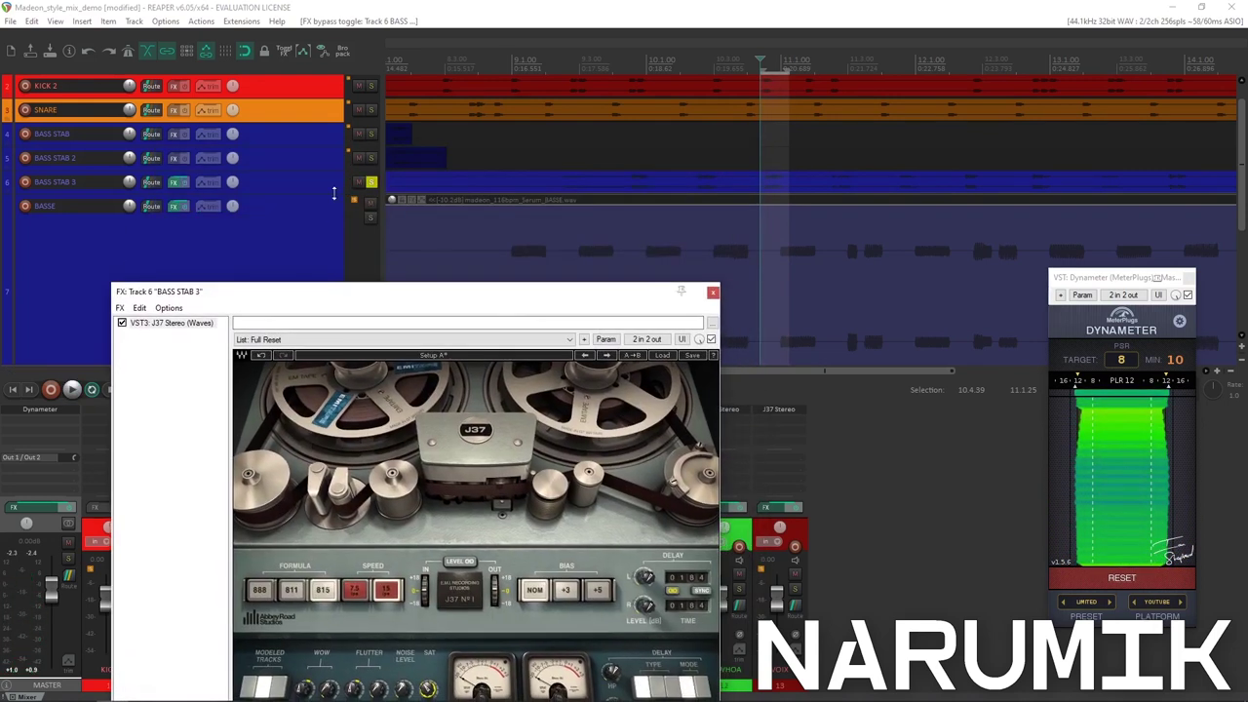
{"action": "left_click_drag", "start_coordinate": [591, 295], "coordinate": [745, 248]}
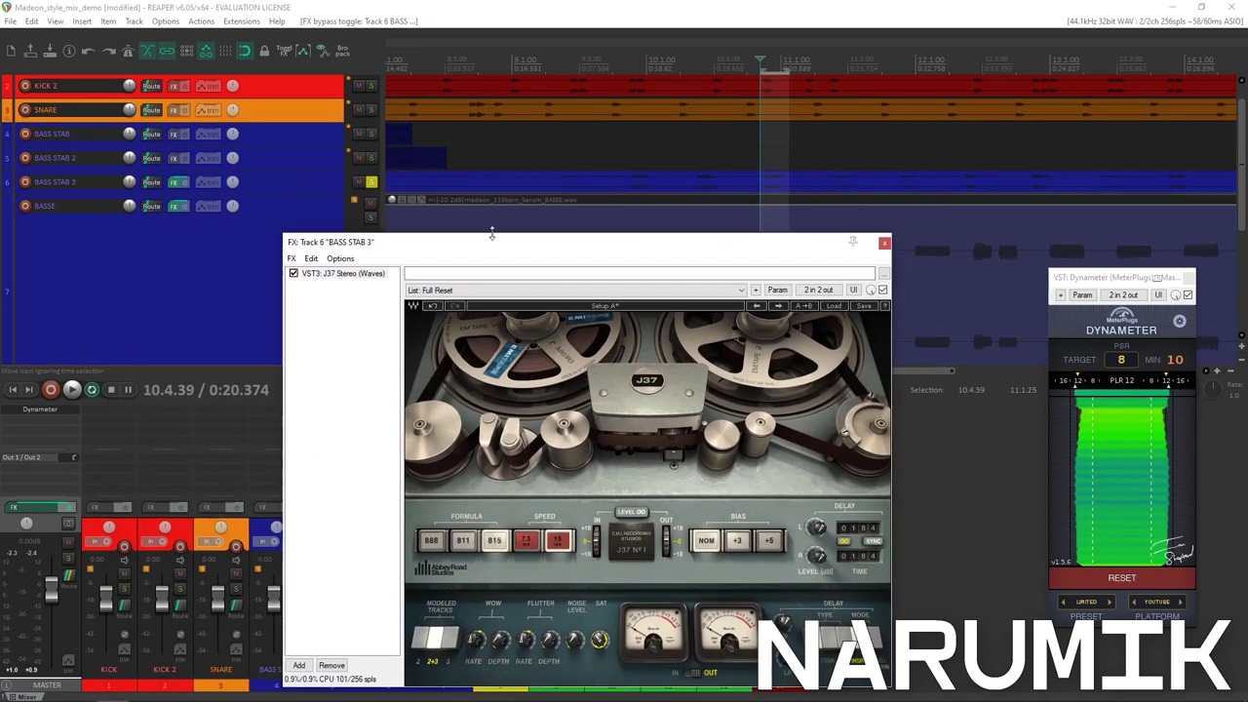
{"action": "key", "text": "space"}
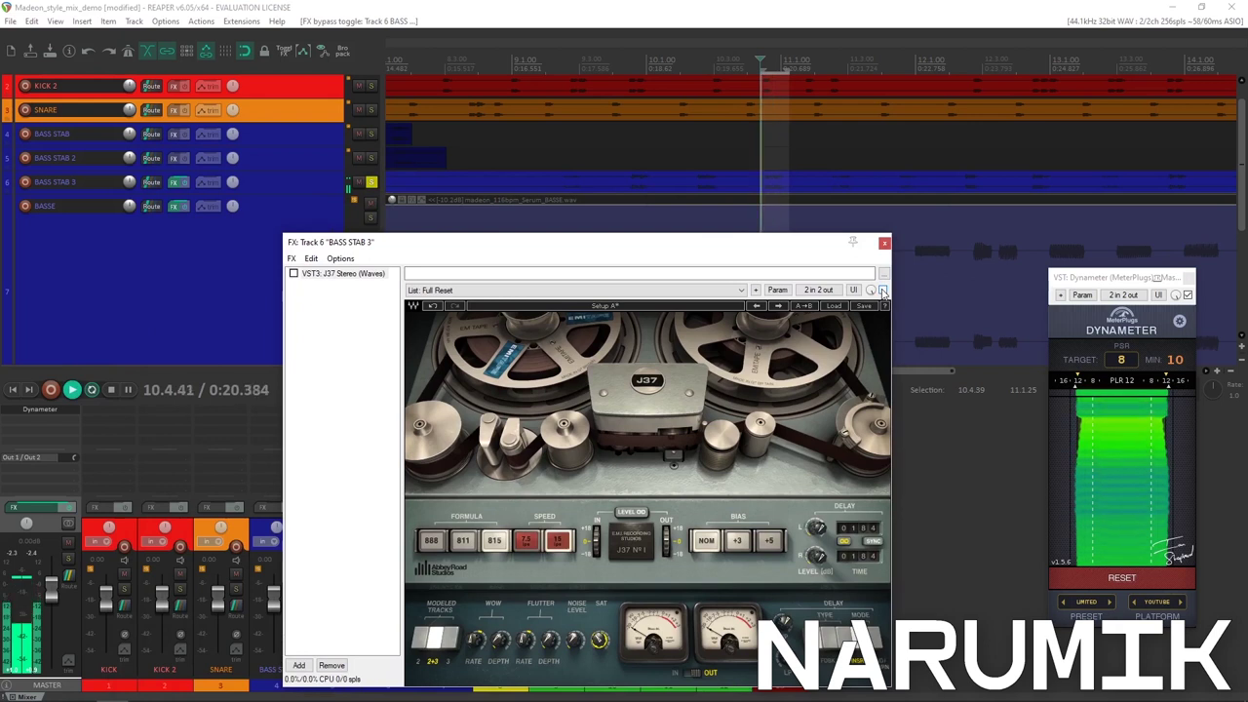
{"action": "key", "text": "space"}
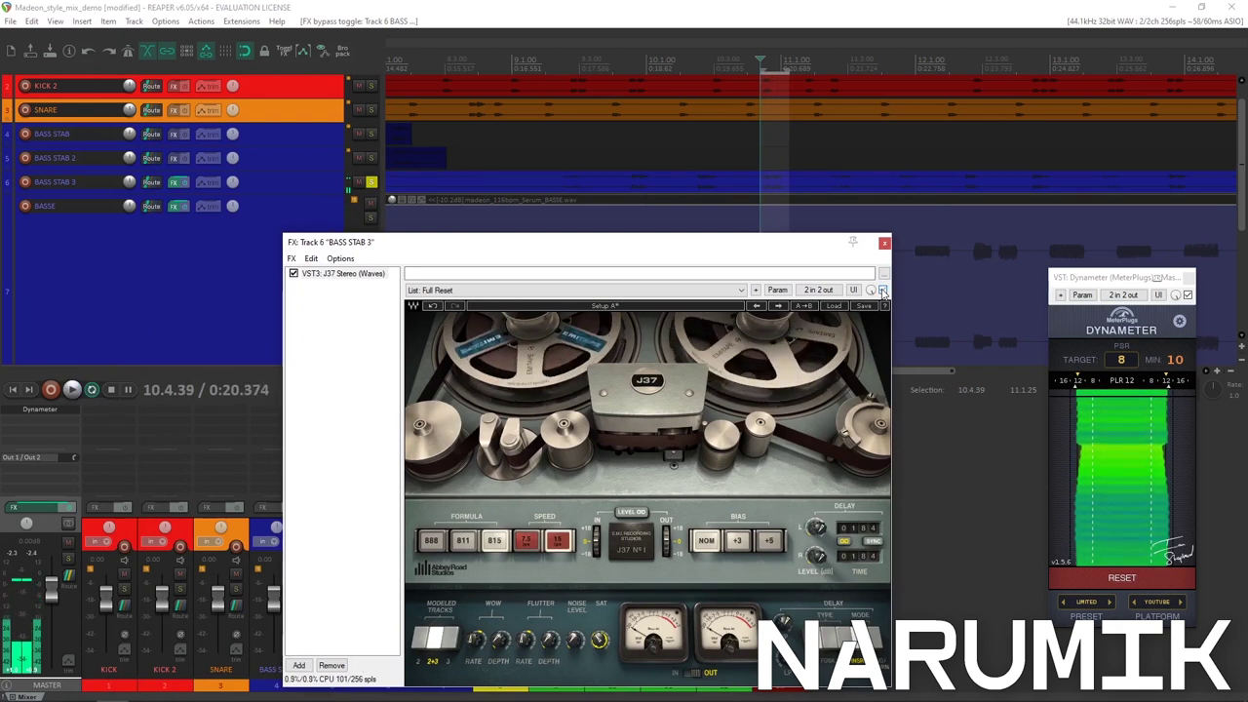
{"action": "key", "text": "space"}
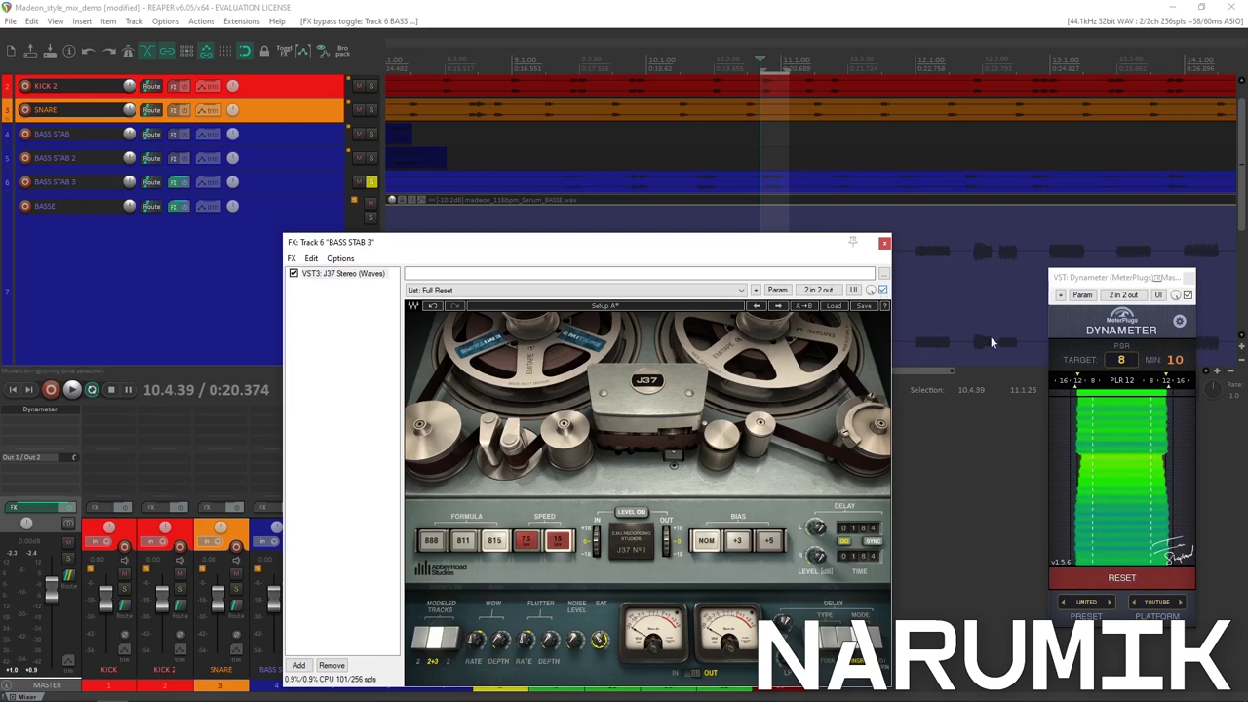
Close the BASS STAB 3 effect window and clear the track's solo.
{"action": "left_click", "coordinate": [885, 243]}
{"action": "scroll", "coordinate": [568, 148], "scroll_direction": "down", "scroll_amount": 4}
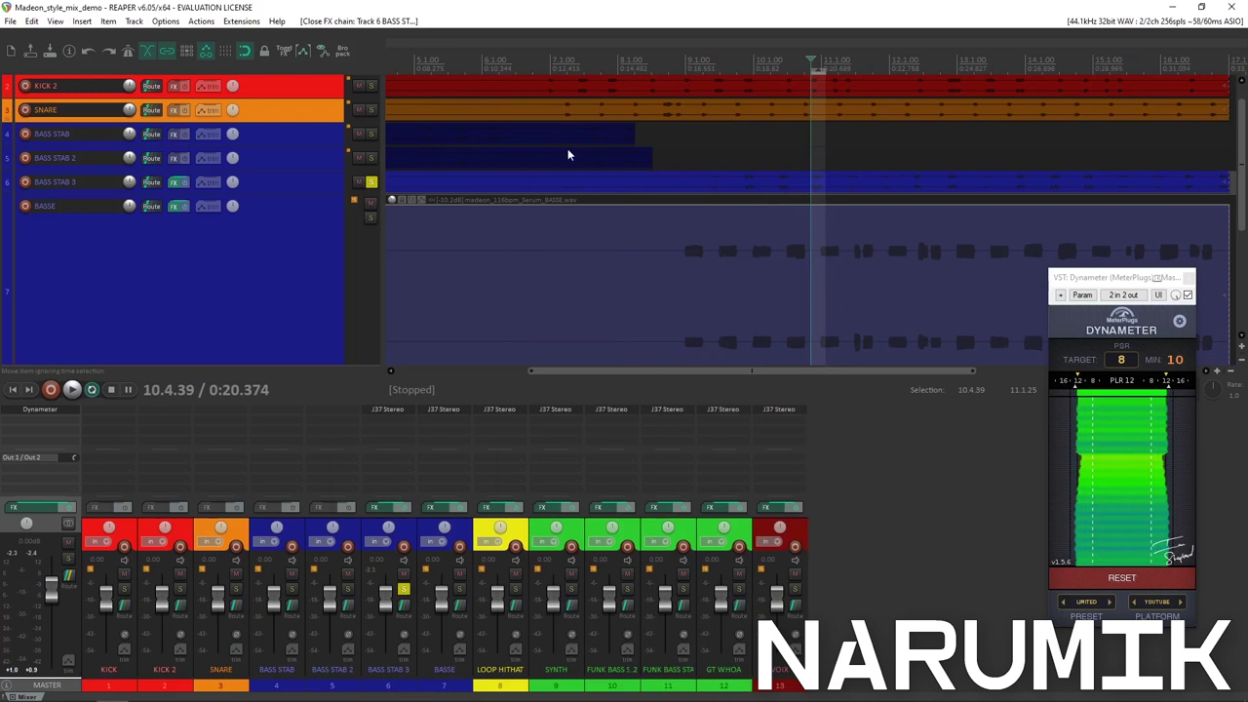
{"action": "left_click", "coordinate": [370, 184]}
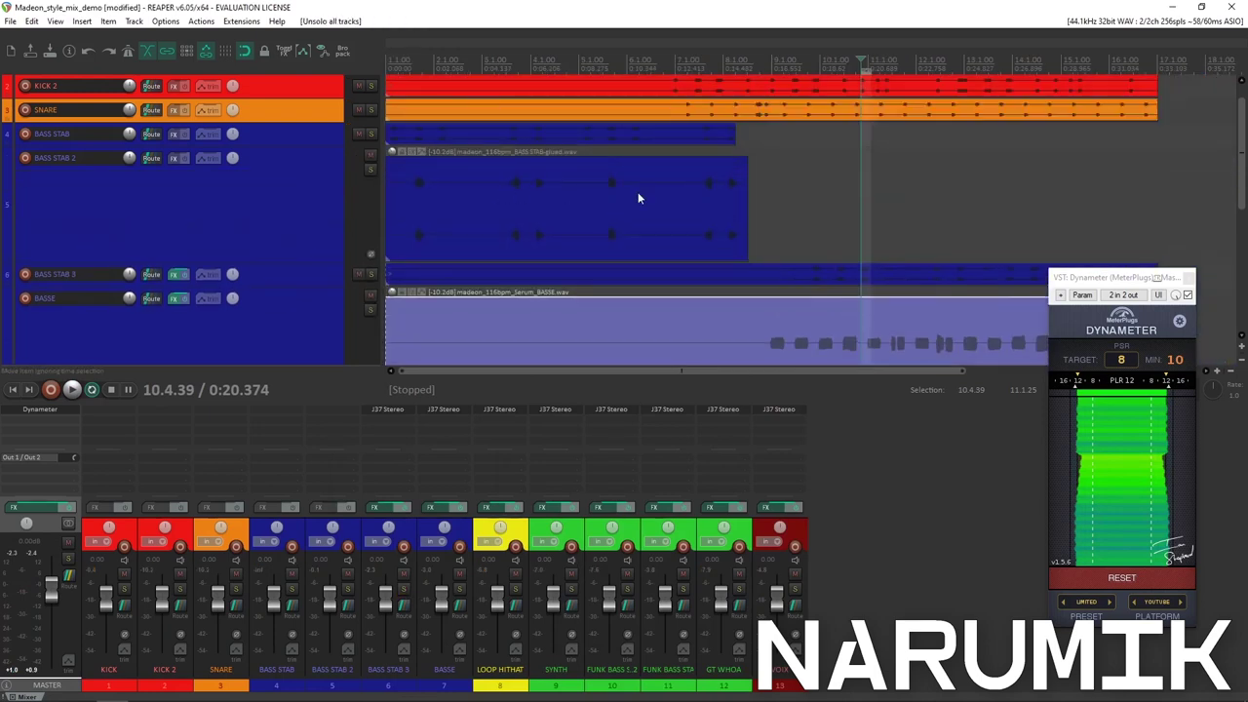
Select the BASS STAB 2 item and set a time selection from 7.3.48 to 7.4.05 around its note.
{"action": "left_click", "coordinate": [705, 192]}
{"action": "scroll", "coordinate": [706, 191], "scroll_direction": "up", "scroll_amount": 5}
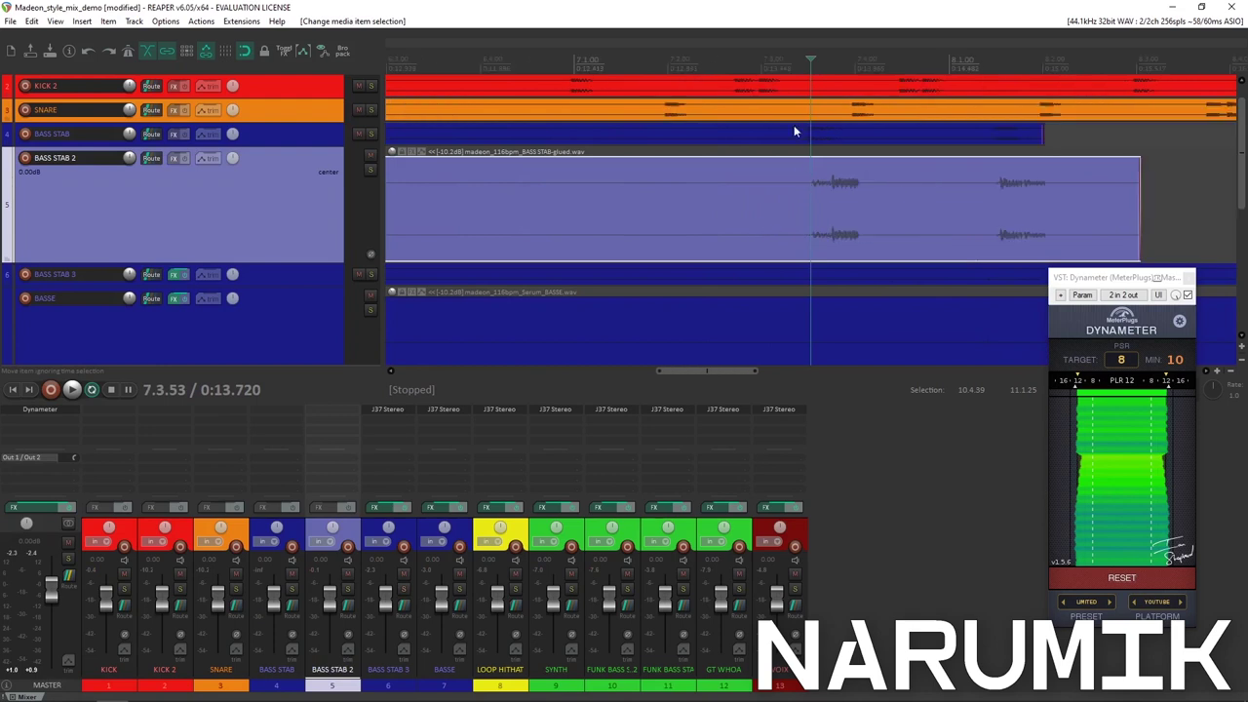
{"action": "left_click_drag", "start_coordinate": [810, 65], "coordinate": [858, 65]}
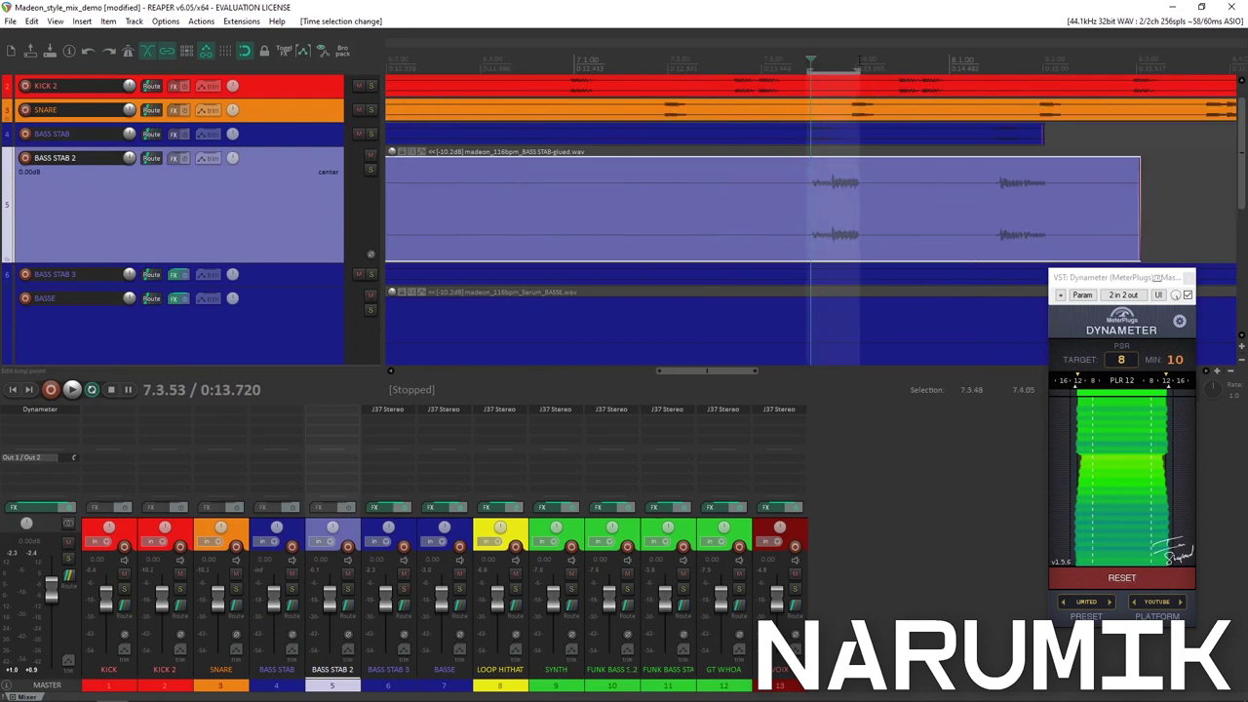
Solo BASS STAB 2, play the looped note and copy the J37 Stereo effect onto the track.
{"action": "left_click", "coordinate": [370, 169]}
{"action": "key", "text": "space"}
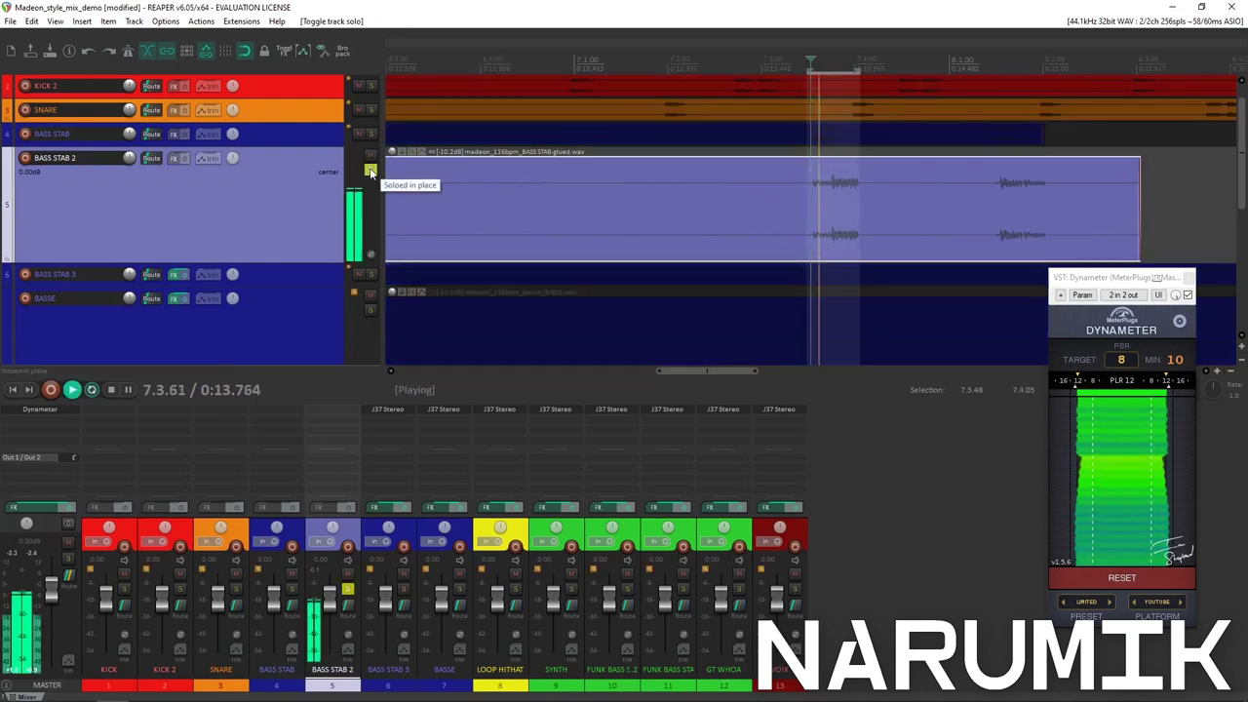
{"action": "left_click", "coordinate": [175, 158]}
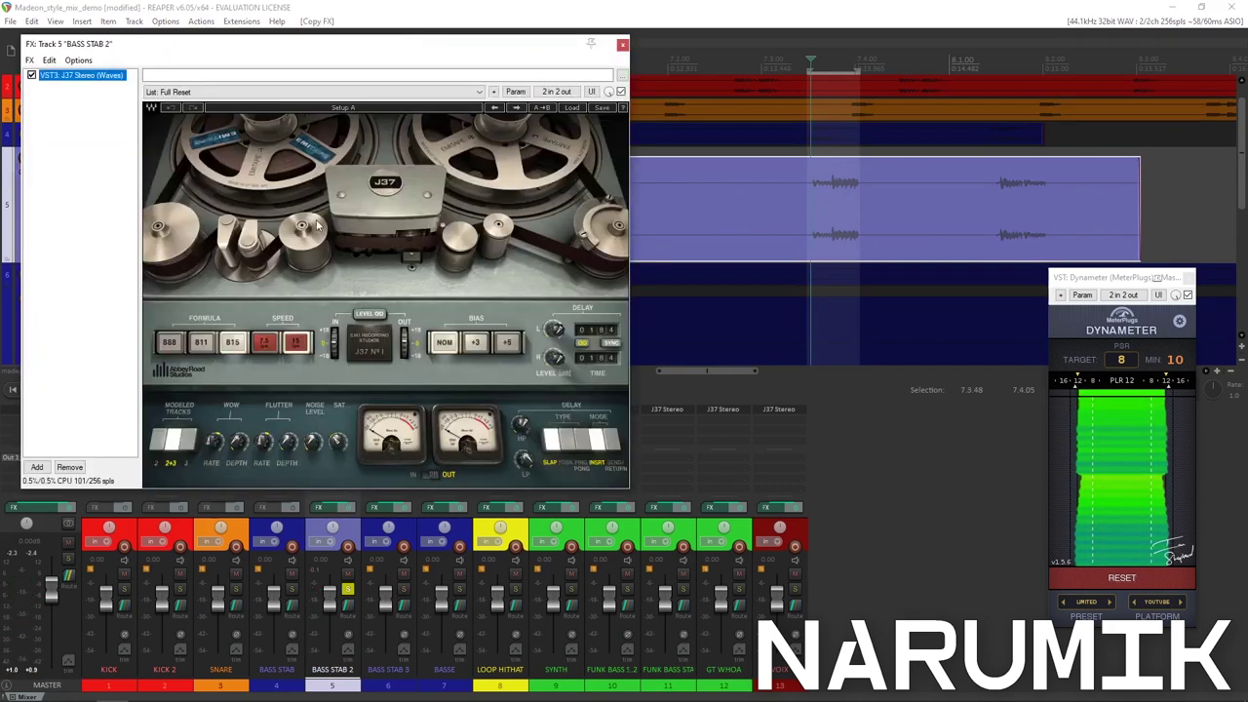
Adjust J37's input and output levels on BASS STAB 2 using its input and output metering, comparing the result against bypass.
{"action": "left_click", "coordinate": [430, 474]}
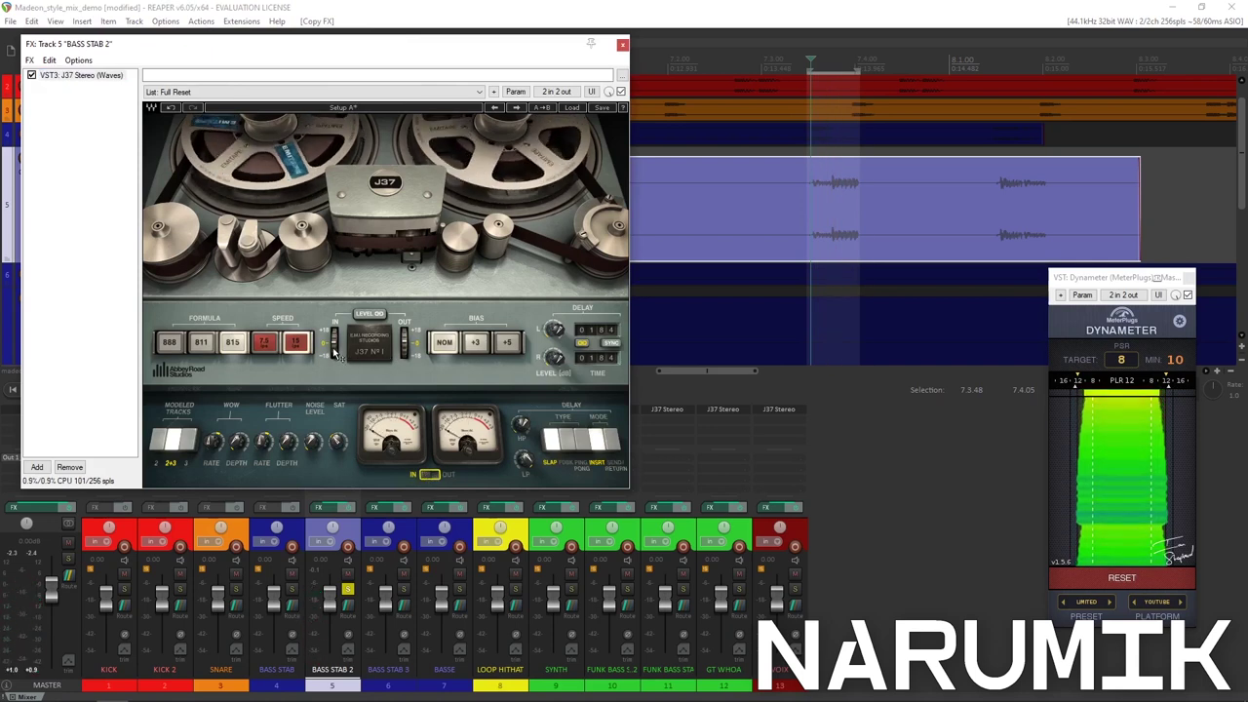
{"action": "left_click_drag", "start_coordinate": [333, 344], "coordinate": [333, 336]}
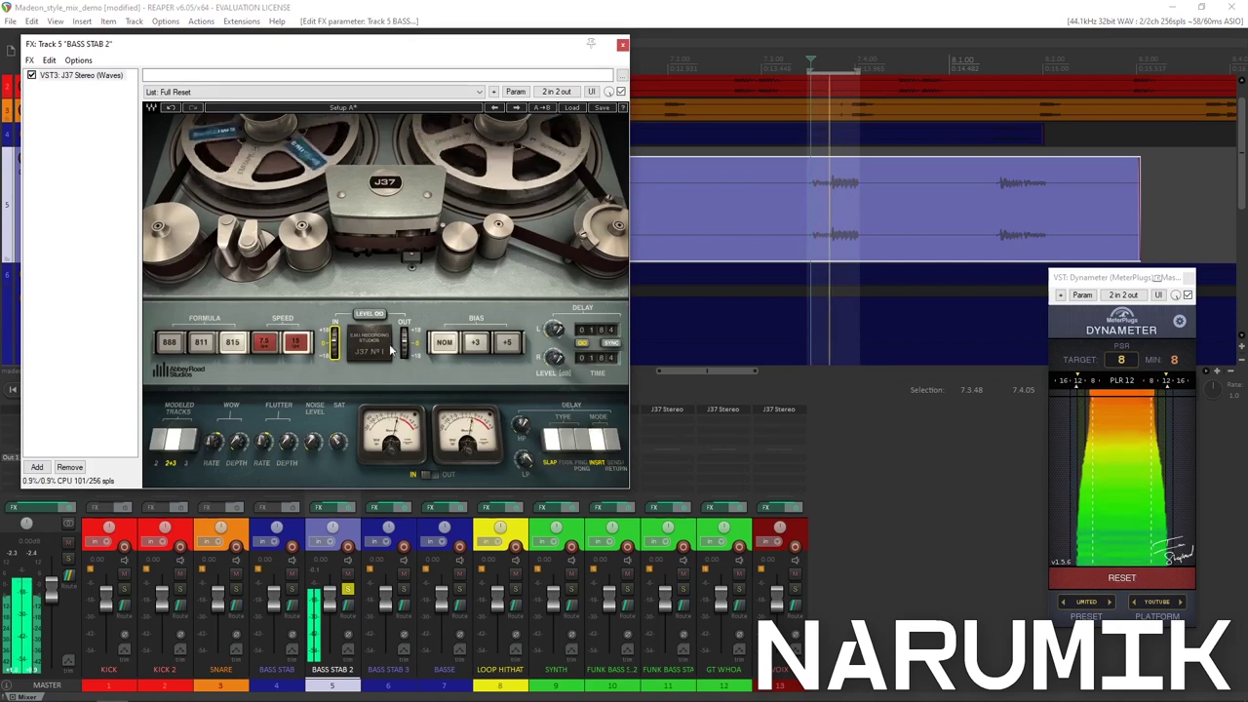
{"action": "left_click", "coordinate": [429, 474]}
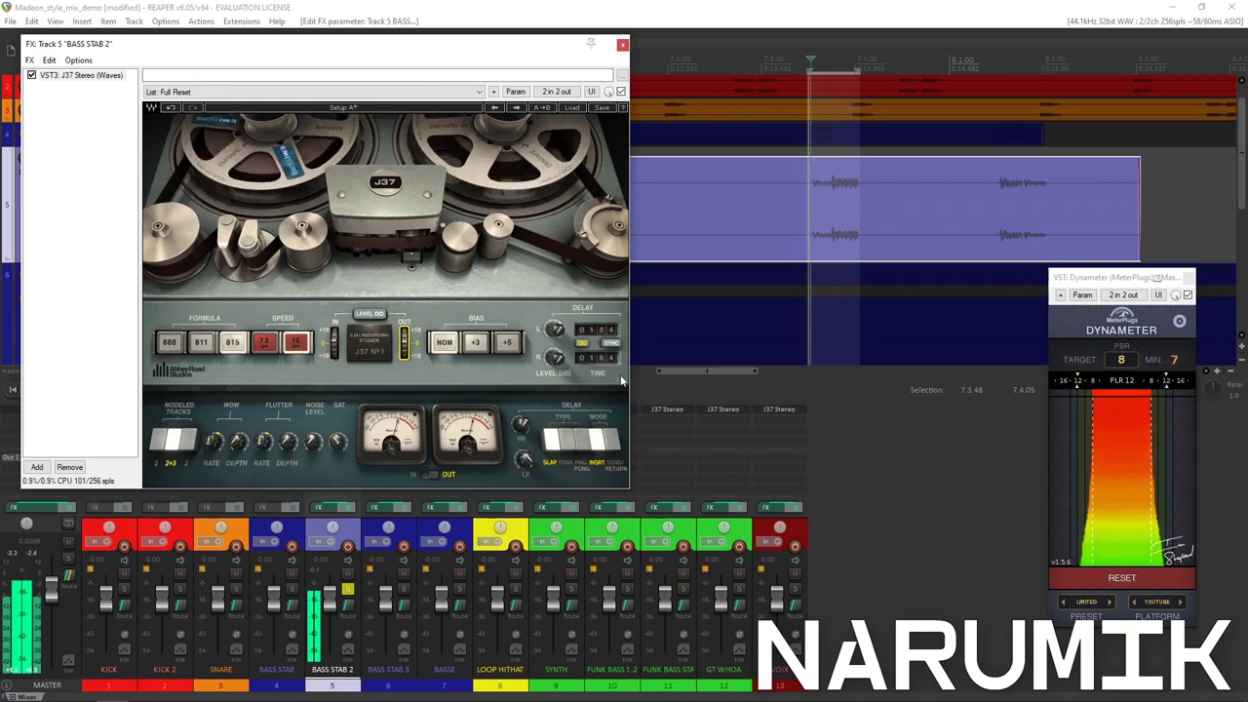
{"action": "left_click", "coordinate": [621, 91]}
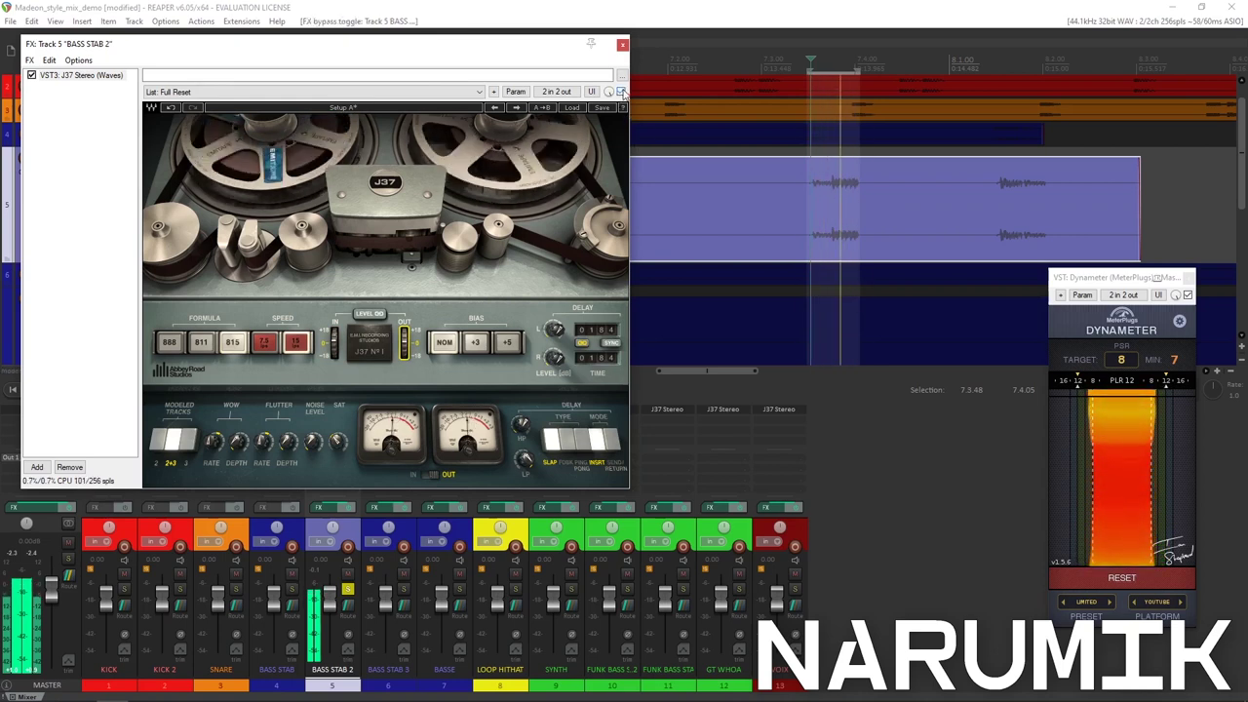
{"action": "left_click", "coordinate": [621, 90]}
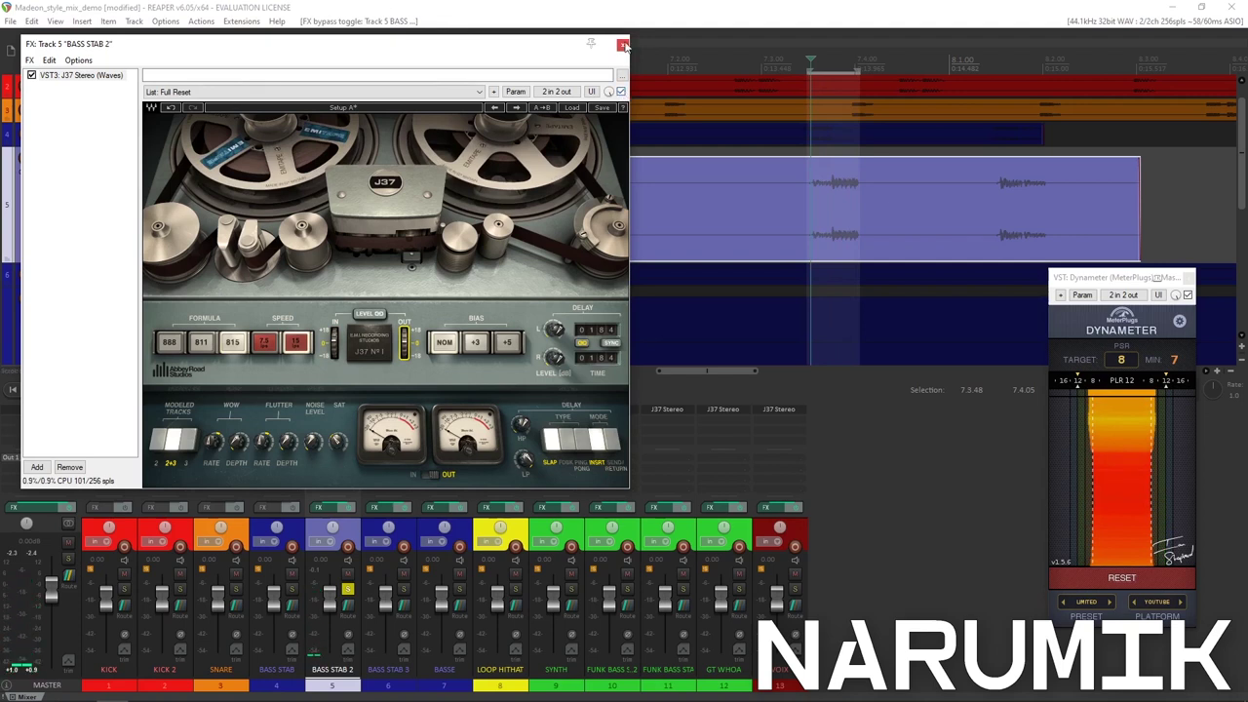
Close the BASS STAB 2 effect window and clear the track's solo.
{"action": "left_click", "coordinate": [622, 45]}
{"action": "scroll", "coordinate": [557, 139], "scroll_direction": "down", "scroll_amount": 2}
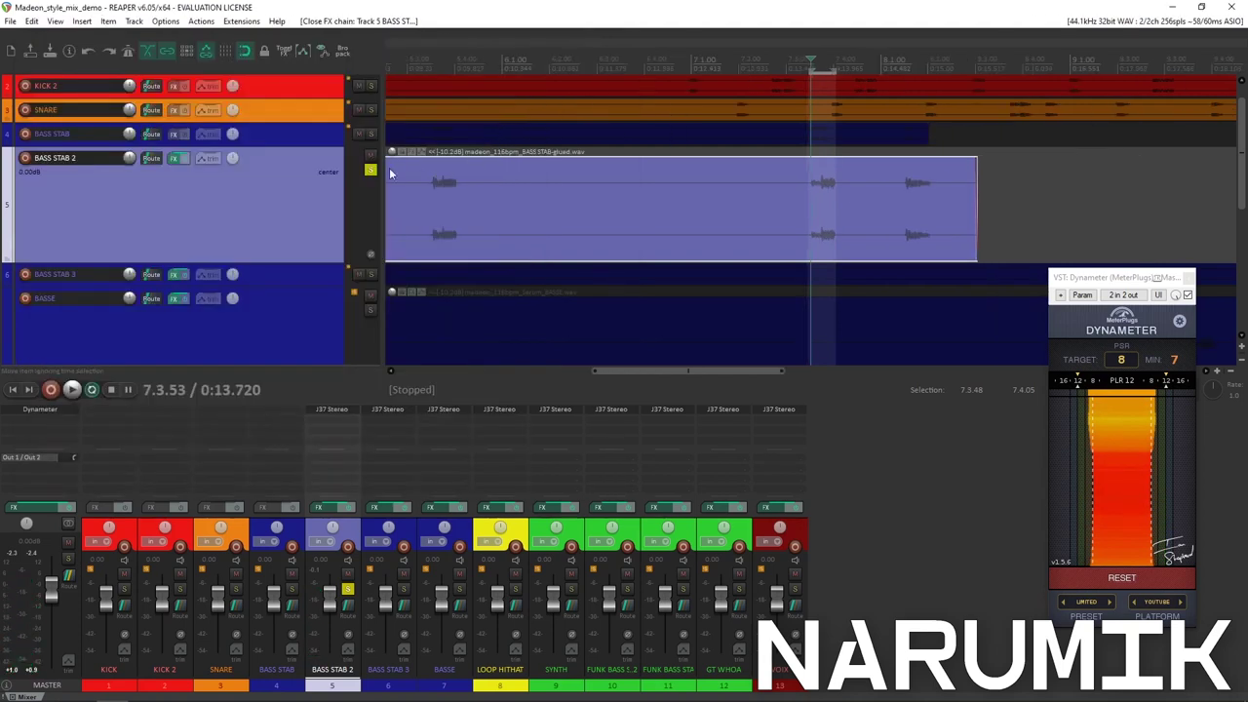
{"action": "left_click", "coordinate": [371, 171]}
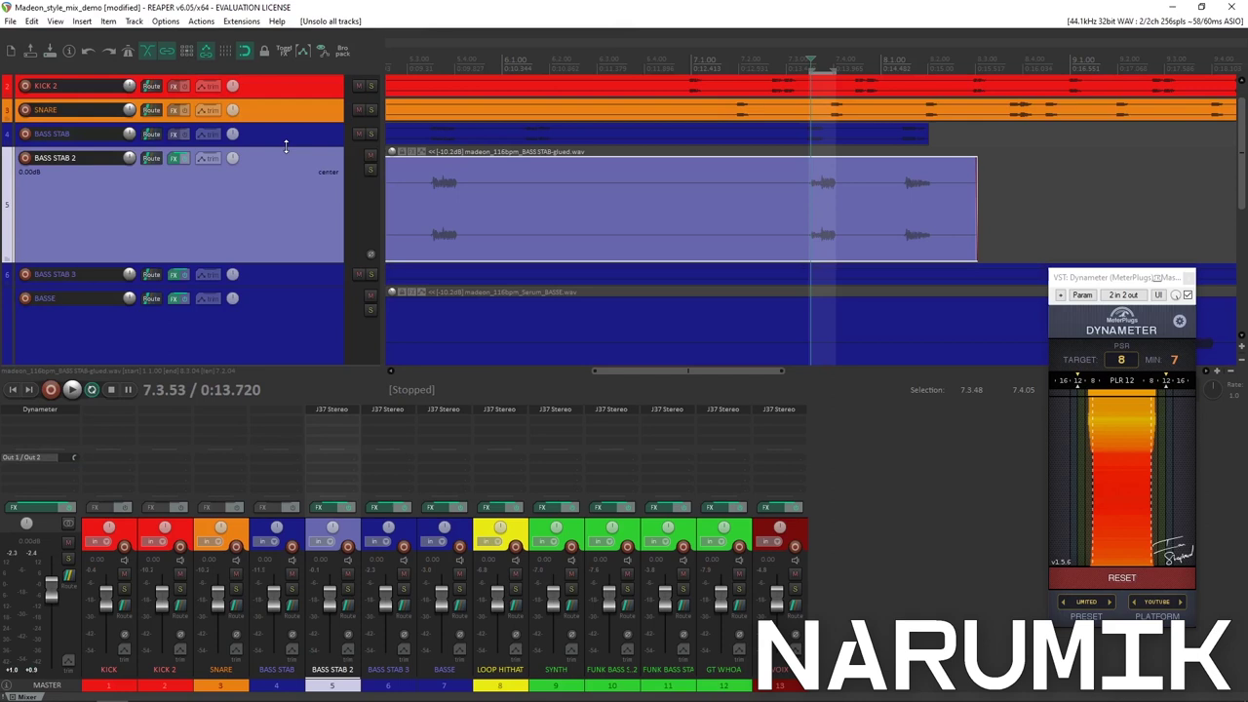
Enlarge and solo the BASS STAB track, select its item at 5.3.37 and audition the stab there.
{"action": "left_click_drag", "start_coordinate": [285, 147], "coordinate": [435, 219]}
{"action": "scroll", "coordinate": [435, 219], "scroll_direction": "down", "scroll_amount": 1}
{"action": "left_click", "coordinate": [371, 145]}
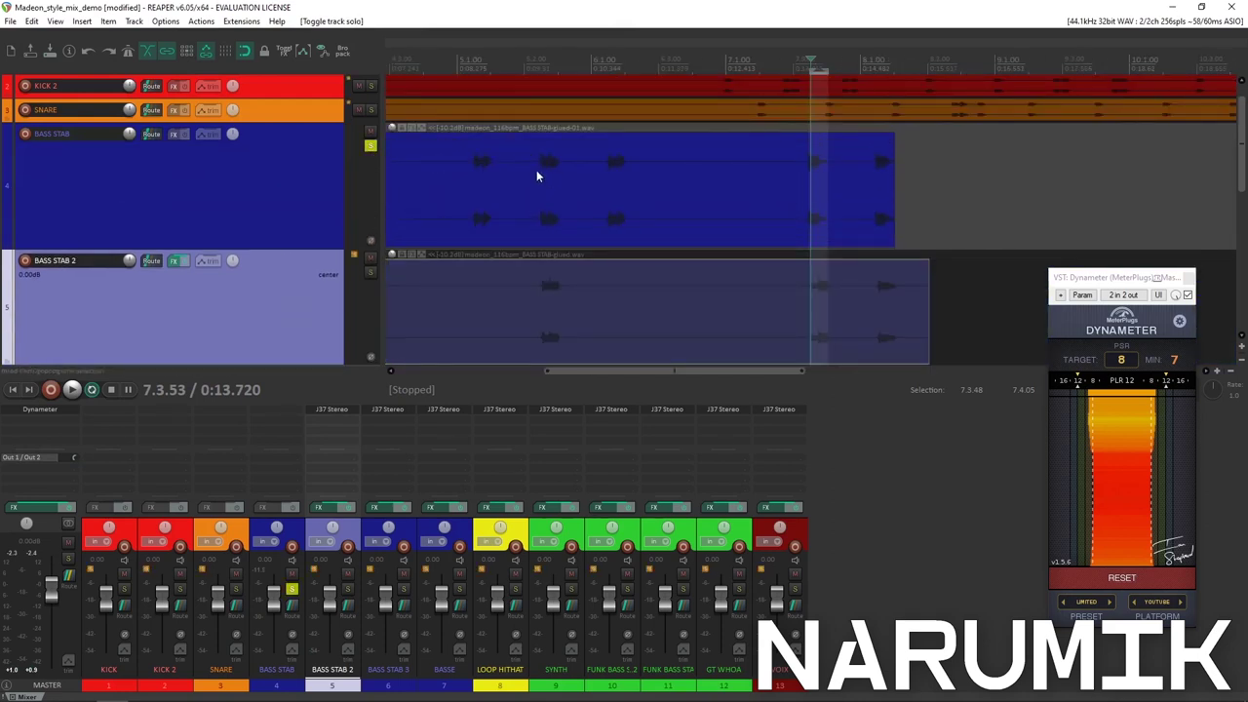
{"action": "left_click", "coordinate": [536, 173]}
{"action": "key", "text": "space"}
{"action": "key", "text": "space"}
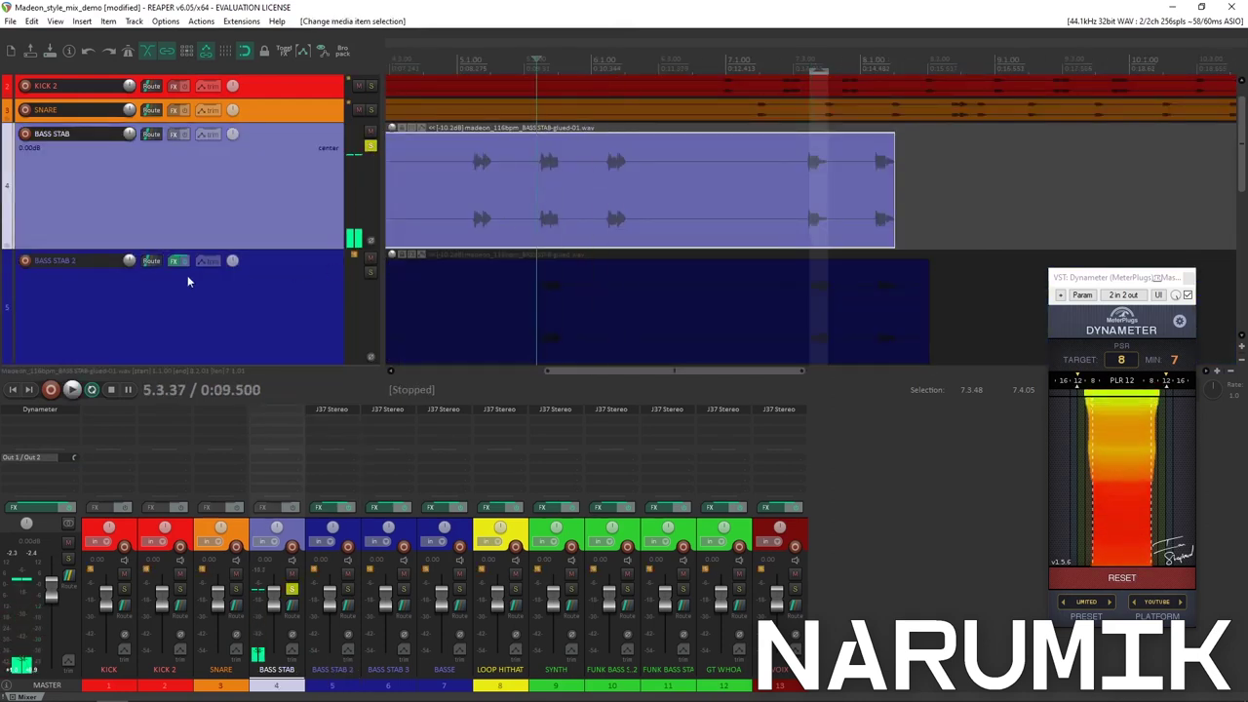
Copy the J37 Stereo effect onto the BASS STAB track and move its effect window aside.
{"action": "scroll", "coordinate": [190, 282], "scroll_direction": "down", "scroll_amount": 4}
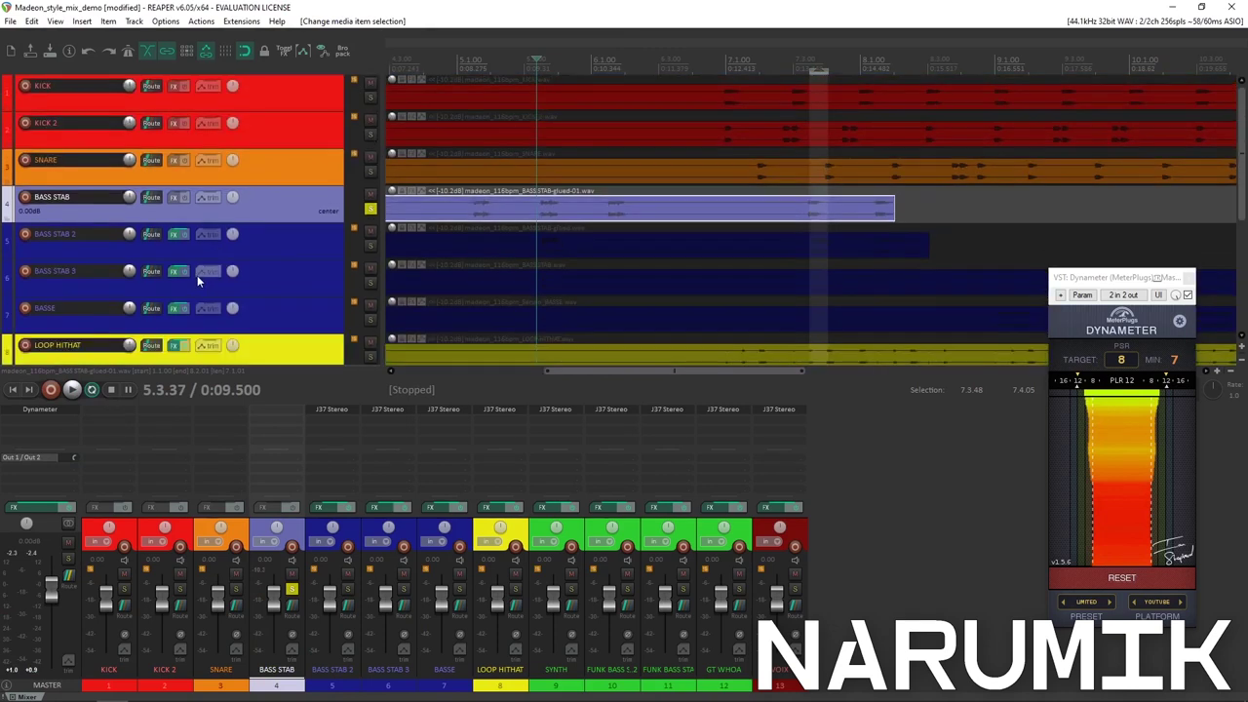
{"action": "left_click", "coordinate": [176, 197]}
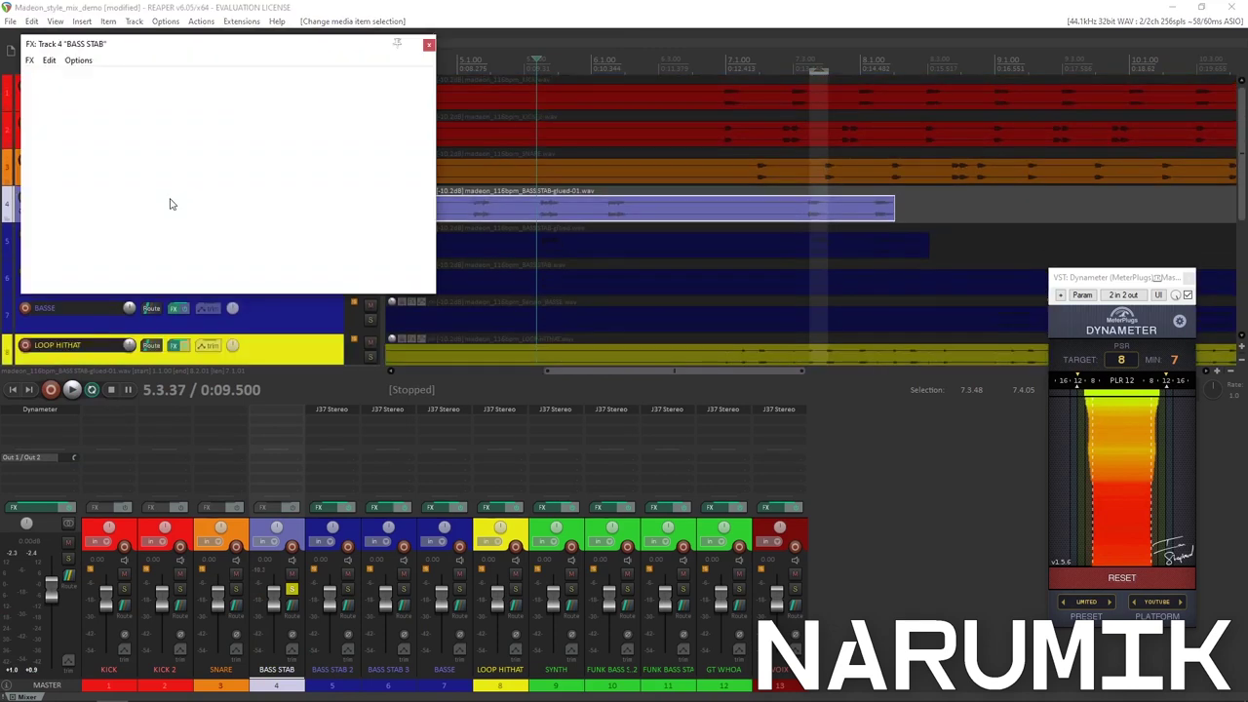
{"action": "left_click_drag", "start_coordinate": [287, 51], "coordinate": [460, 71]}
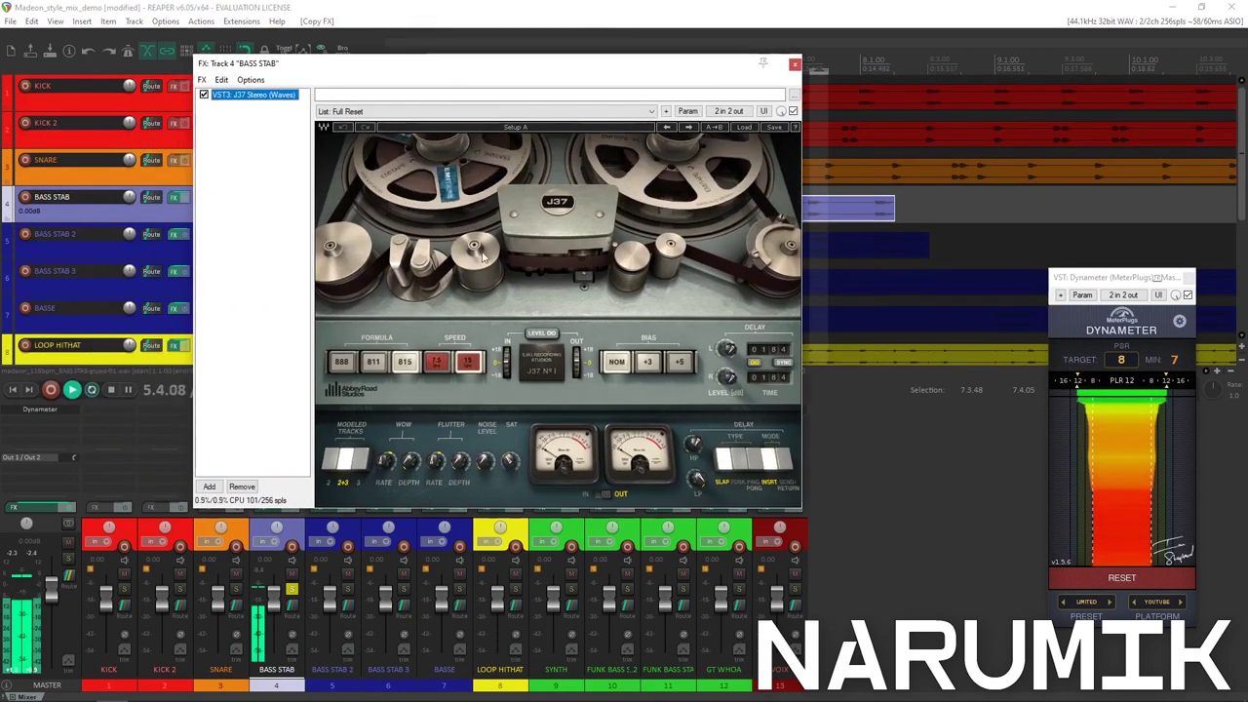
Check J37's input and output metering on the playing BASS STAB note and compare it with the effect bypassed.
{"action": "left_click", "coordinate": [601, 494]}
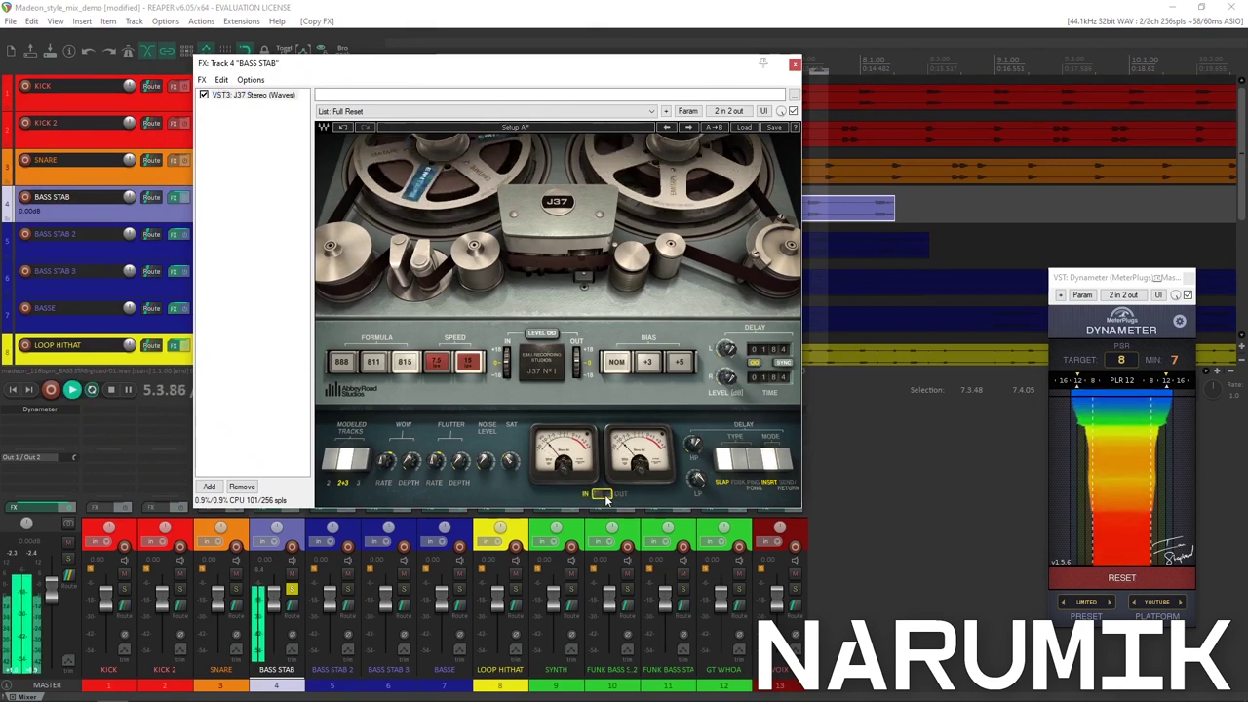
{"action": "left_click", "coordinate": [602, 495]}
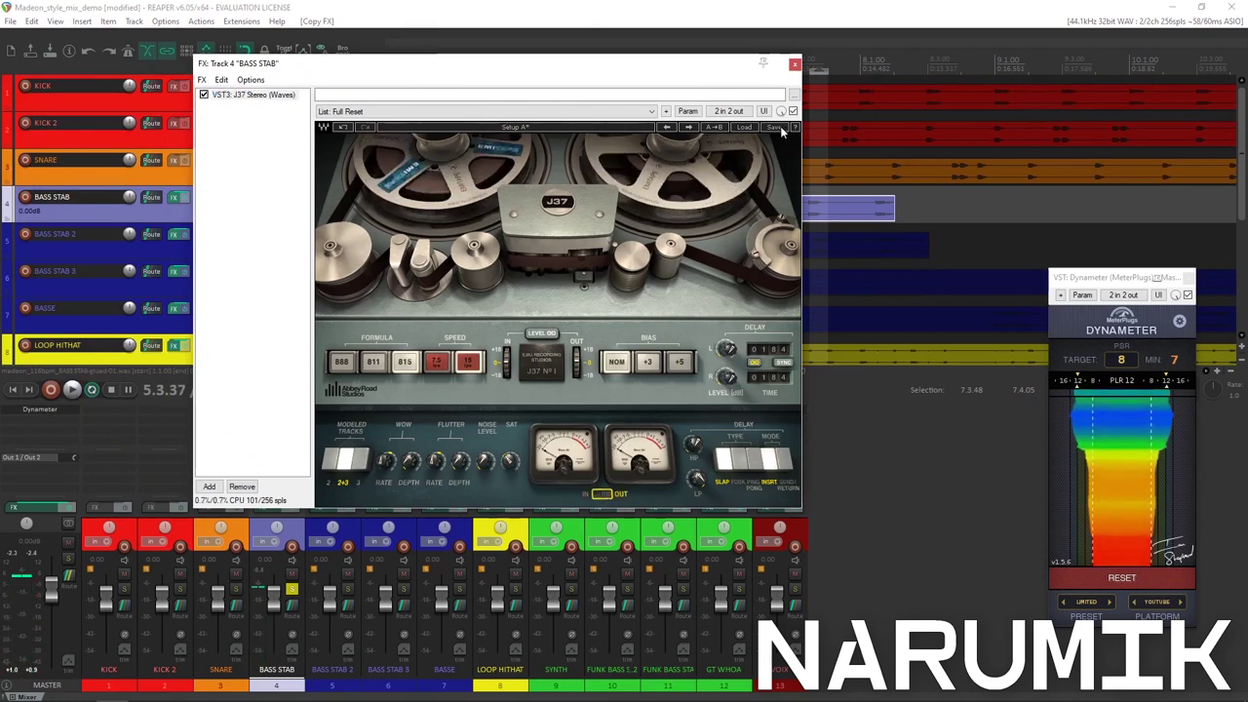
{"action": "left_click", "coordinate": [793, 111]}
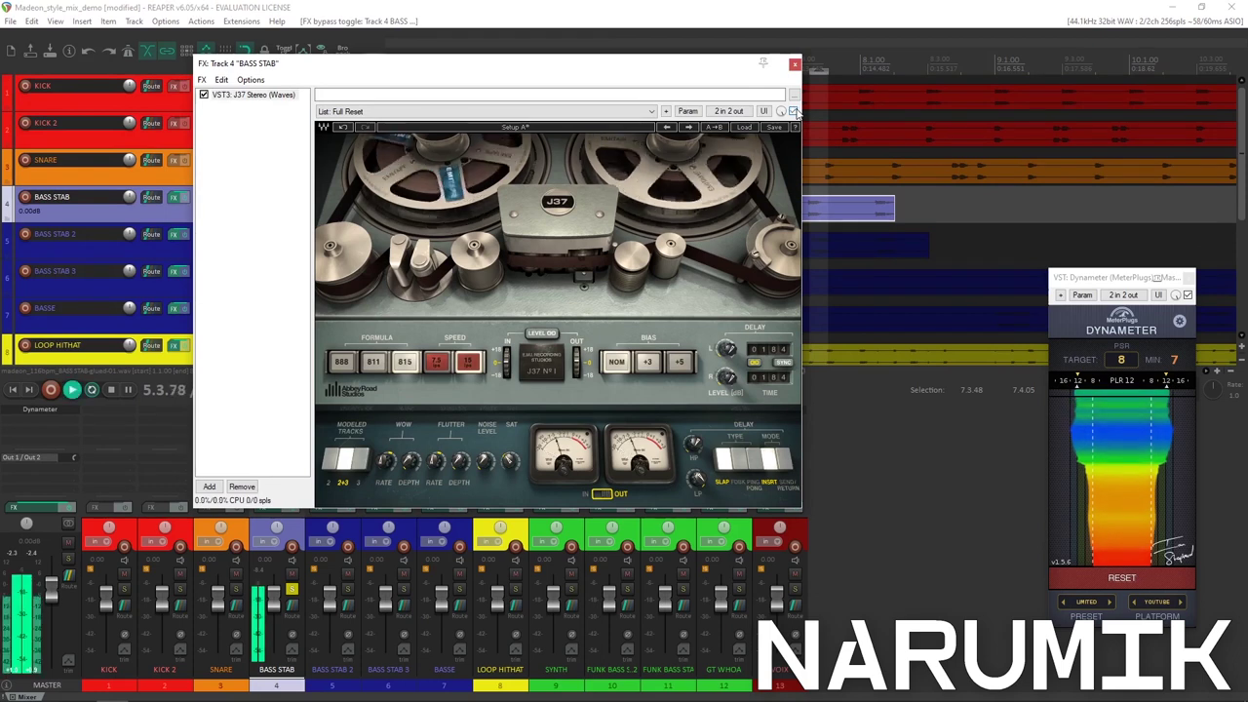
Close the BASS STAB effect window and clear the track's solo.
{"action": "left_click", "coordinate": [795, 64]}
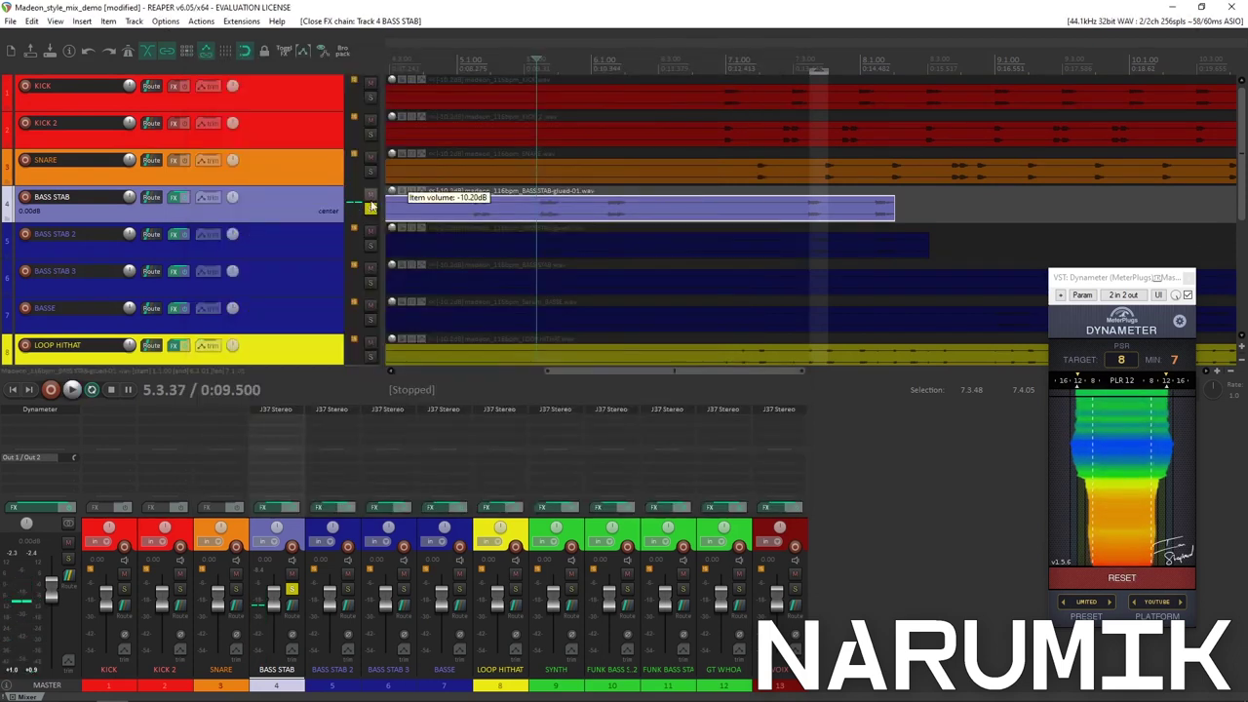
{"action": "left_click", "coordinate": [371, 207]}
{"action": "key", "text": "minus"}
Solo the SNARE track, enlarge its lane and select its audio item.
{"action": "left_click", "coordinate": [370, 172]}
{"action": "left_click_drag", "start_coordinate": [308, 185], "coordinate": [312, 244]}
{"action": "key", "text": "equal"}
{"action": "left_click", "coordinate": [967, 182]}
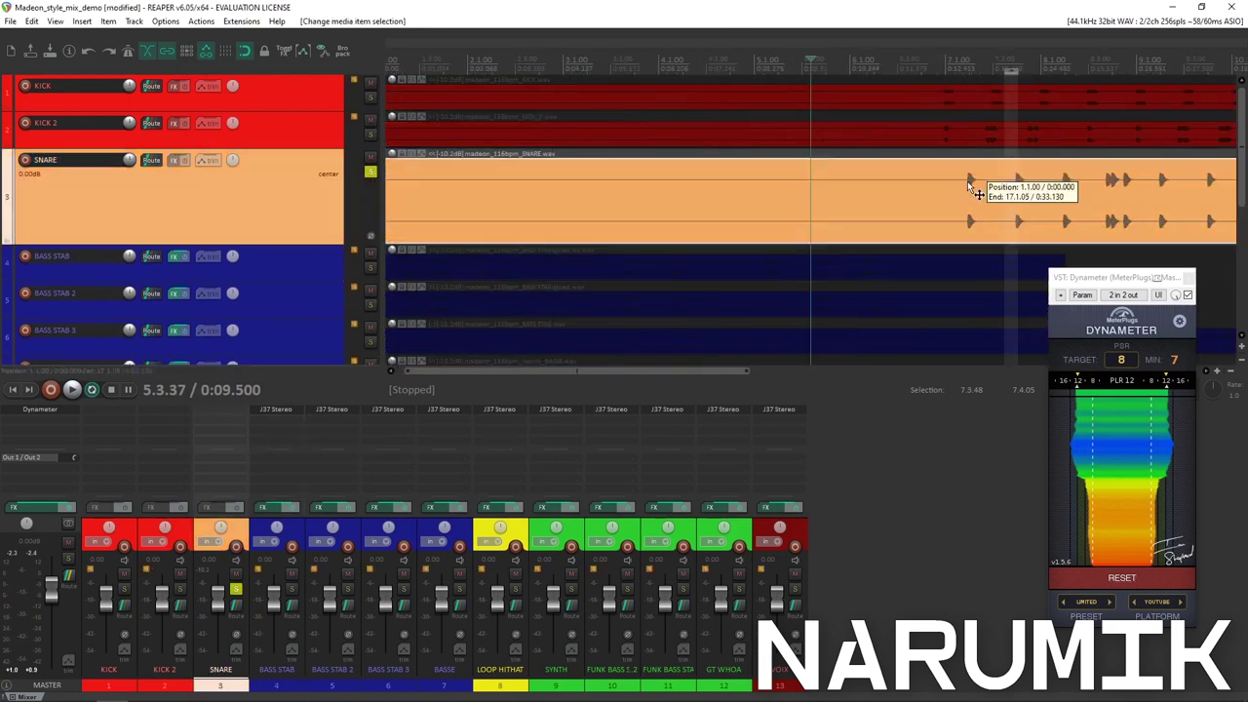
Set a looped time selection from 7.1.93 to 7.2.44 around the first snare hit.
{"action": "key", "text": "Tab"}
{"action": "key", "text": "equal"}
{"action": "key", "text": "equal"}
{"action": "left_click_drag", "start_coordinate": [811, 70], "coordinate": [1001, 70]}
{"action": "key", "text": "r"}
{"action": "key", "text": "minus"}
{"action": "key", "text": "minus"}
{"action": "key", "text": "minus"}
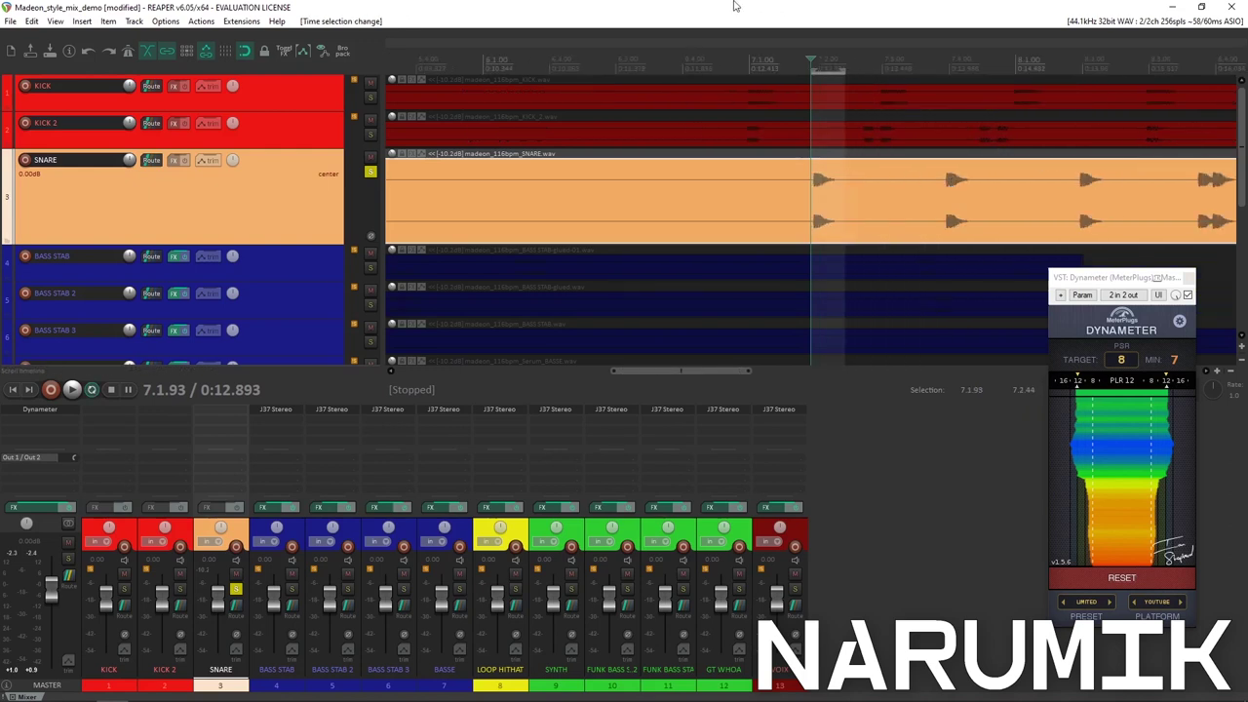
Add VST3: J37 Stereo (Waves) to the SNARE track and move its effect window clear of the waveform.
{"action": "left_click", "coordinate": [172, 162]}
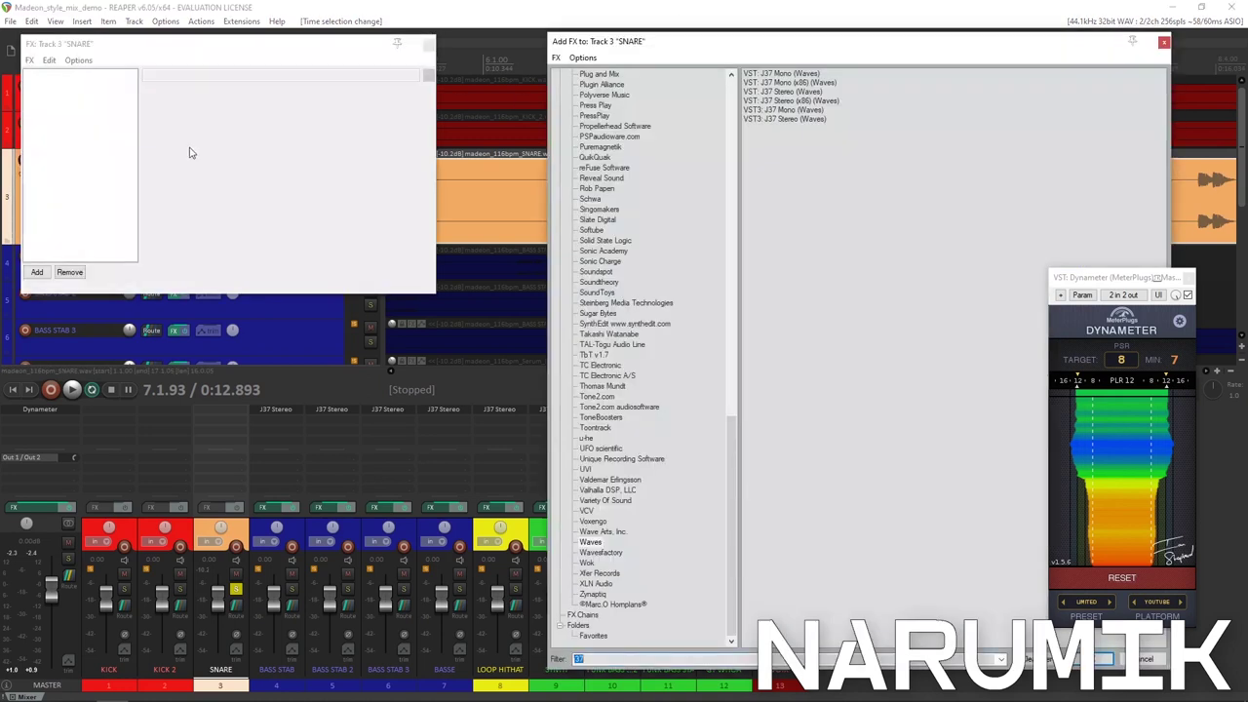
{"action": "left_click", "coordinate": [779, 120]}
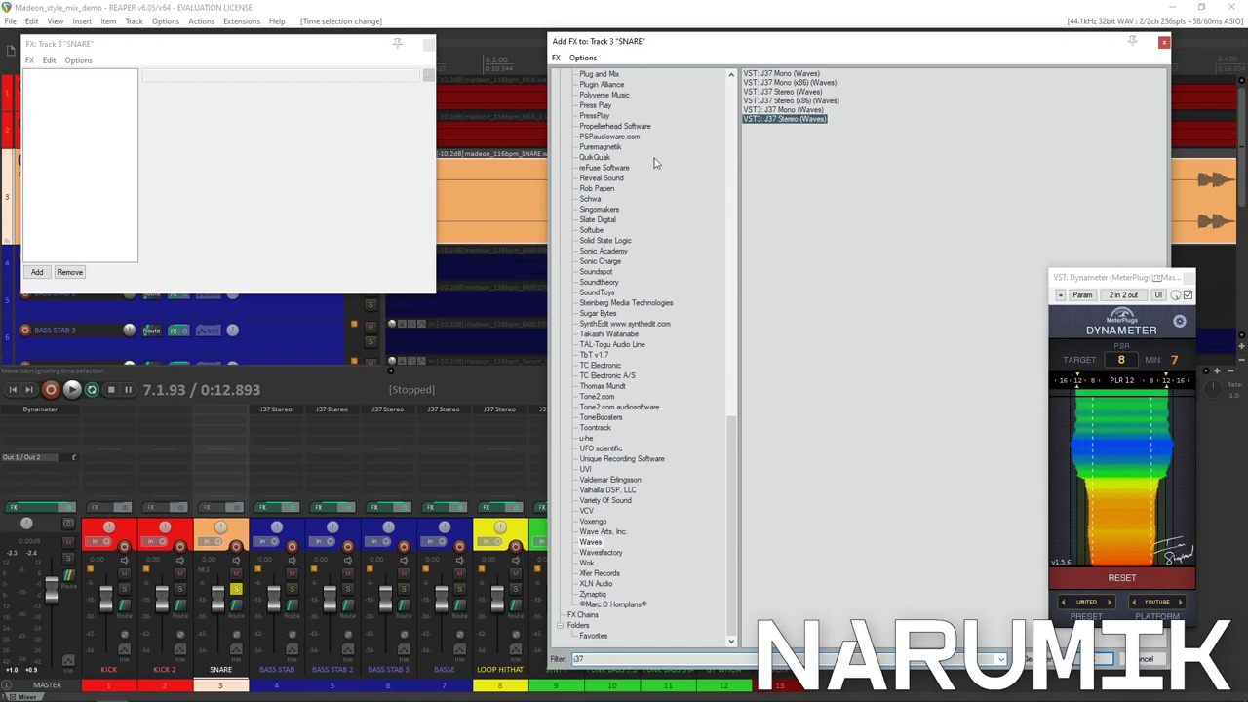
{"action": "key", "text": "Return"}
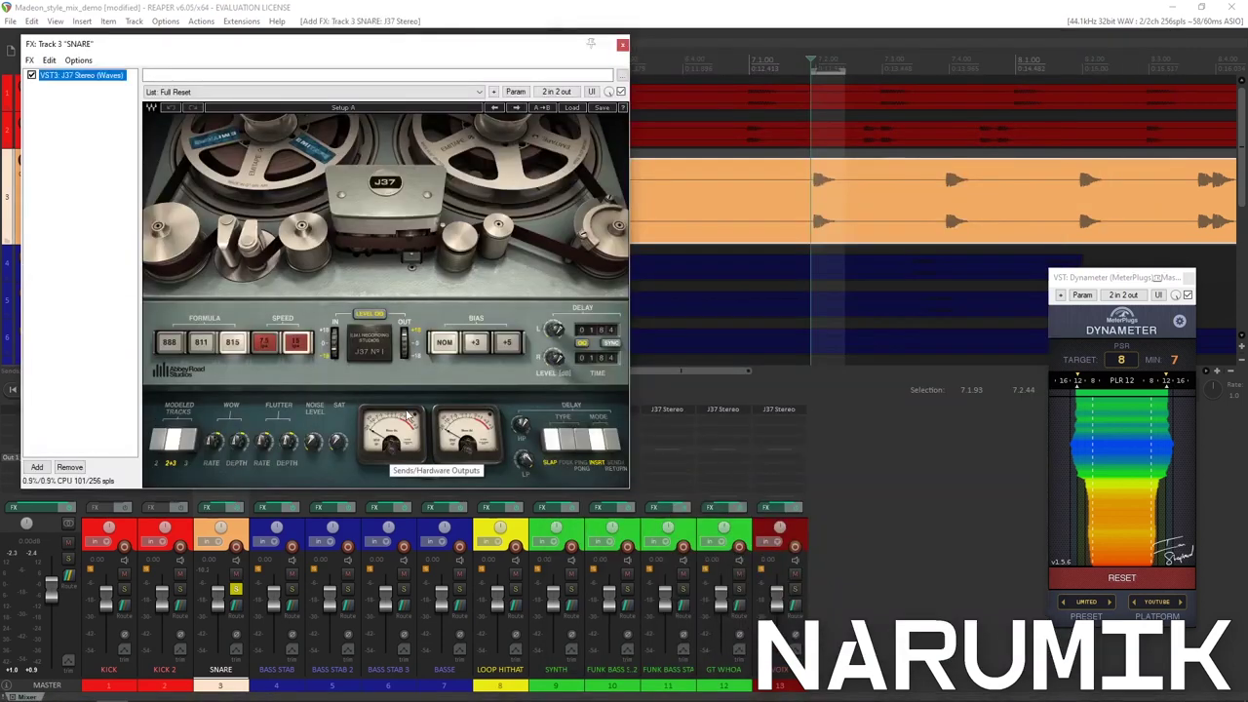
{"action": "left_click_drag", "start_coordinate": [360, 56], "coordinate": [524, 156]}
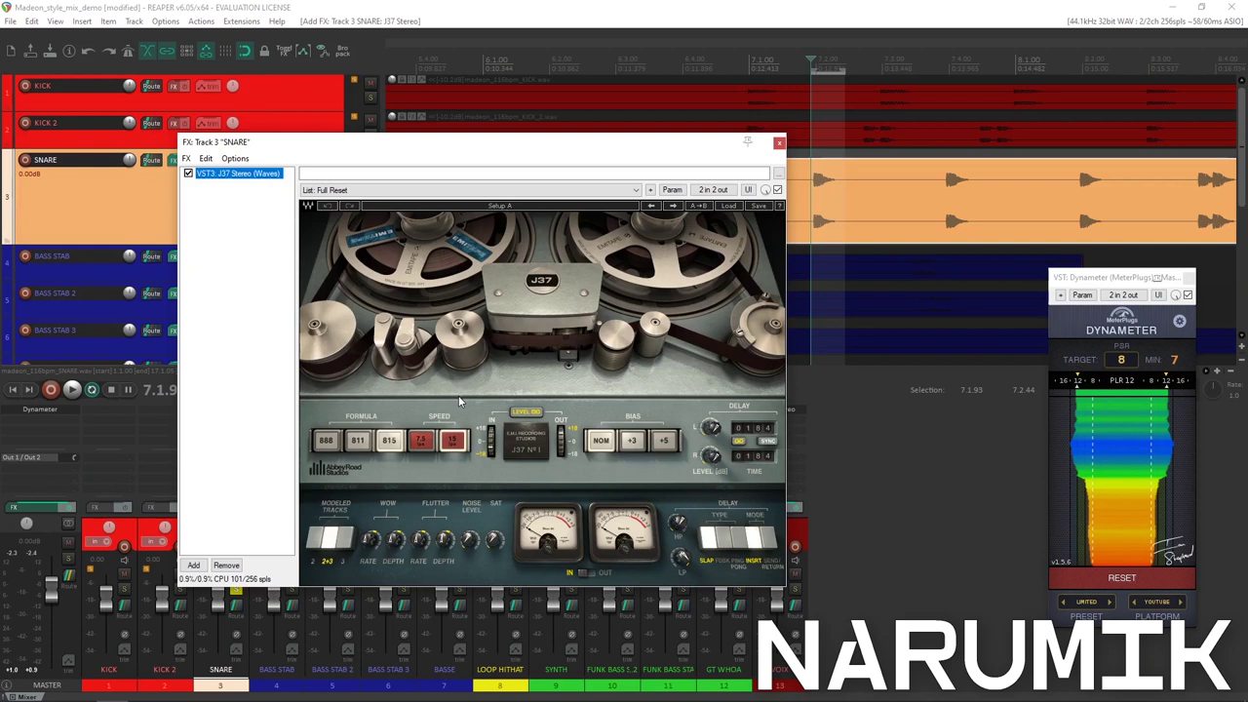
Play the looped snare hit through J37 at its initial settings.
{"action": "key", "text": "space"}
{"action": "key", "text": "space"}
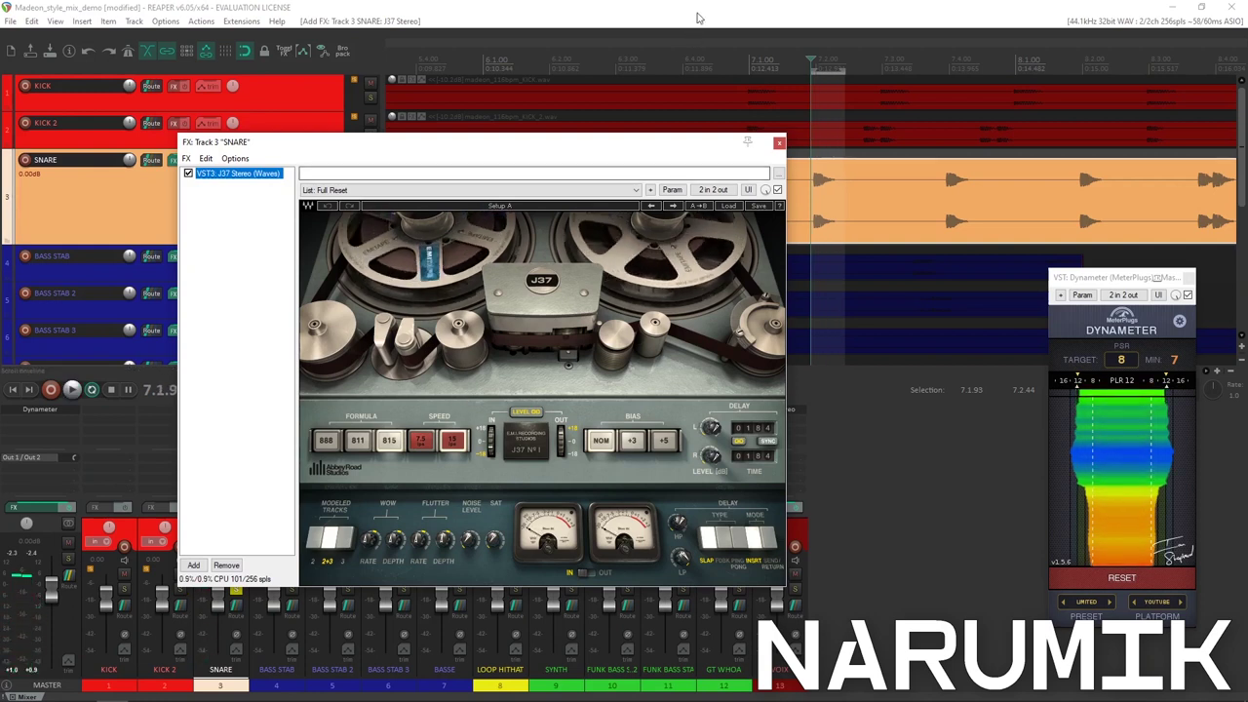
{"action": "left_click", "coordinate": [697, 17]}
{"action": "key", "text": "space"}
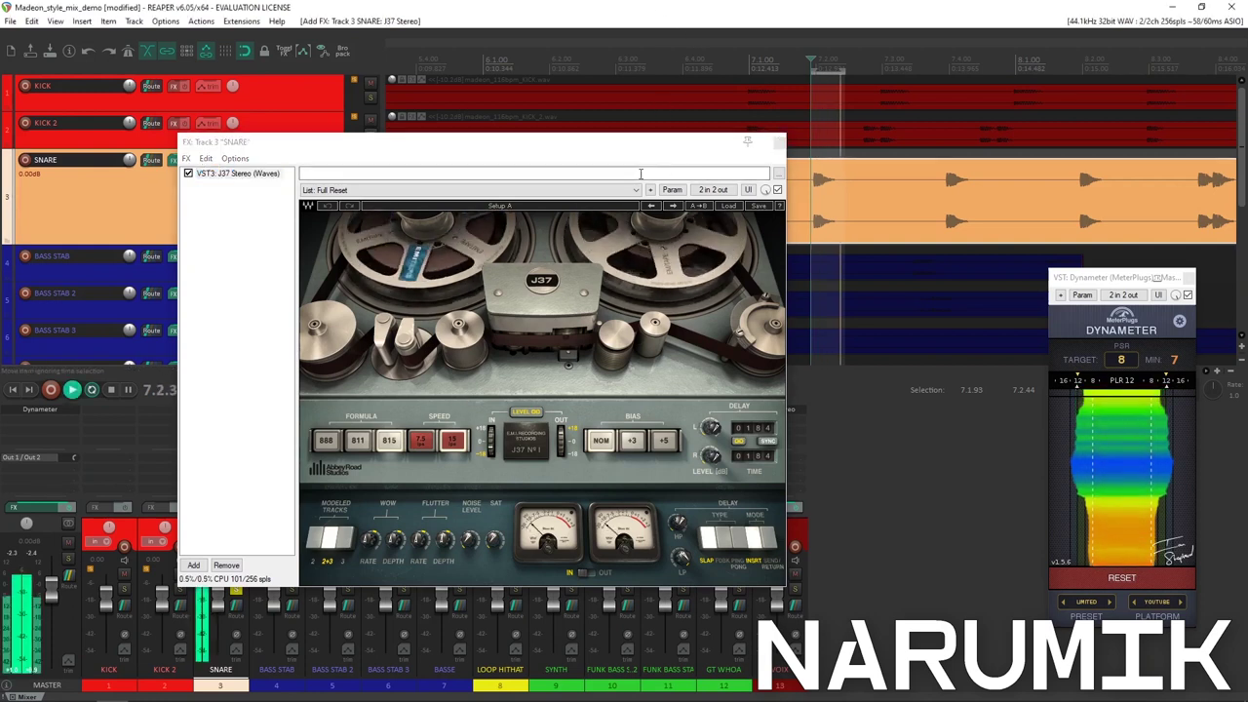
Unlink J37's input and output levels on SNARE and adjust the input level and saturation while auditioning the loop.
{"action": "key", "text": "space"}
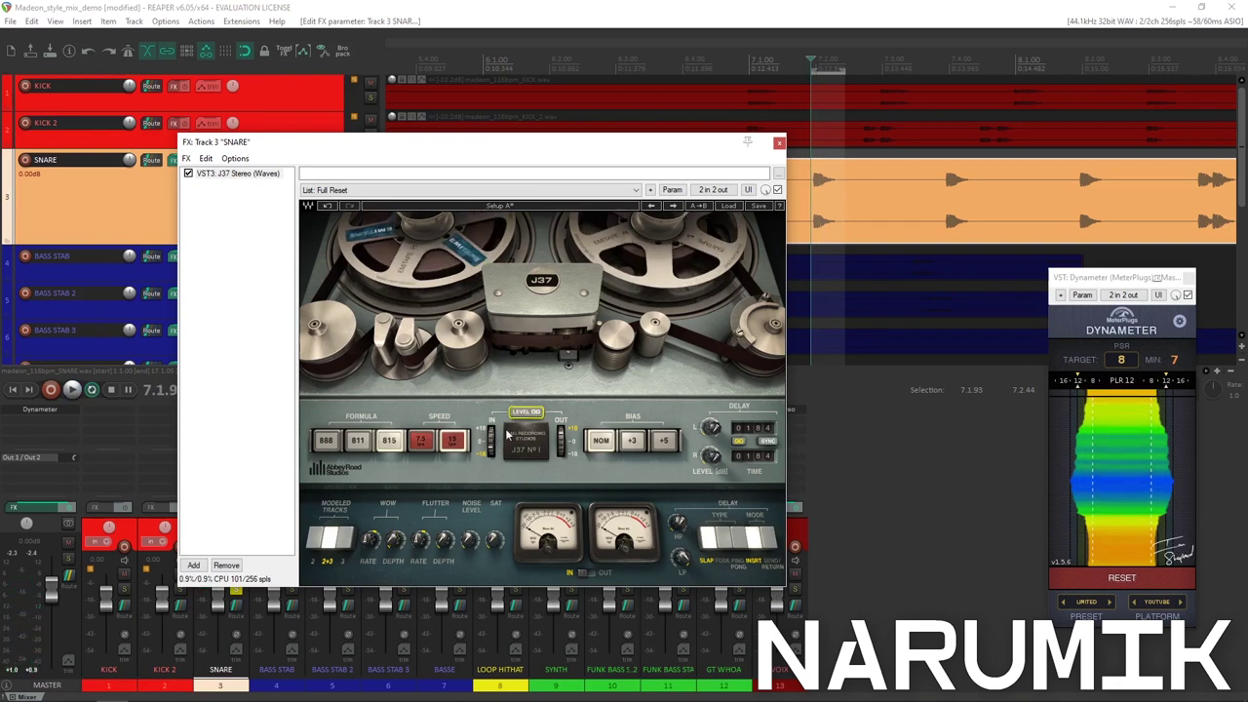
{"action": "key", "text": "space"}
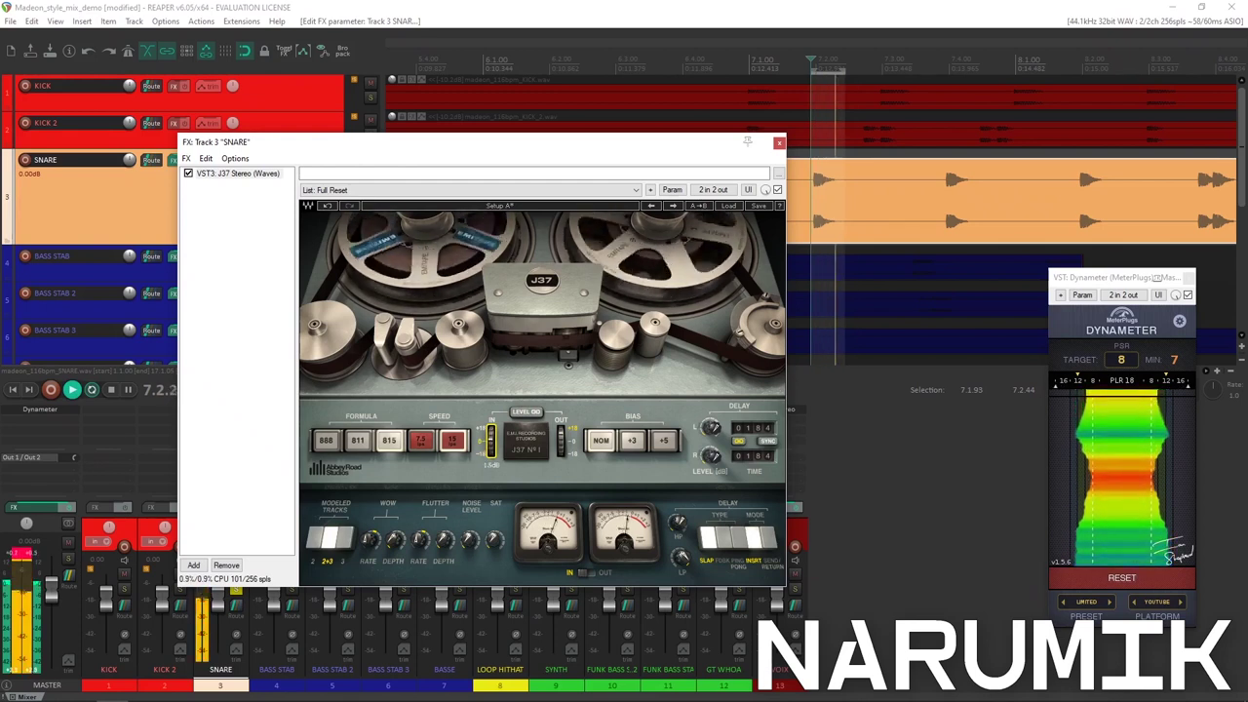
{"action": "key", "text": "space"}
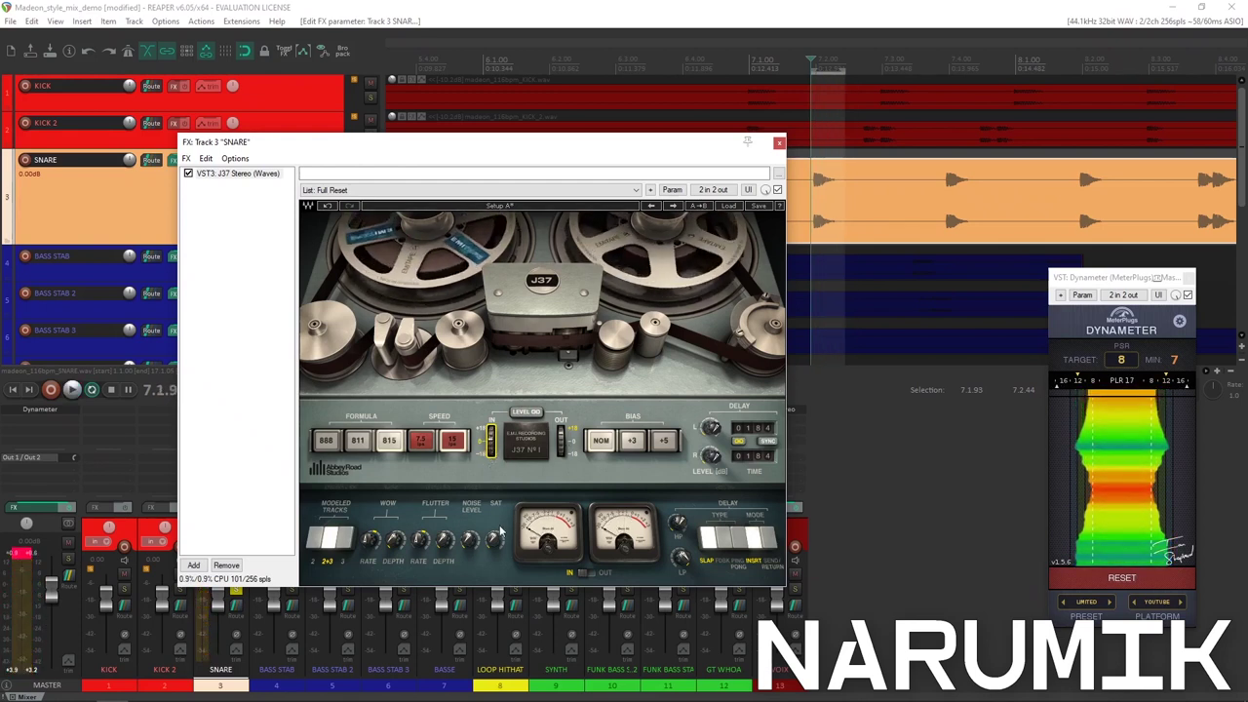
{"action": "key", "text": "space"}
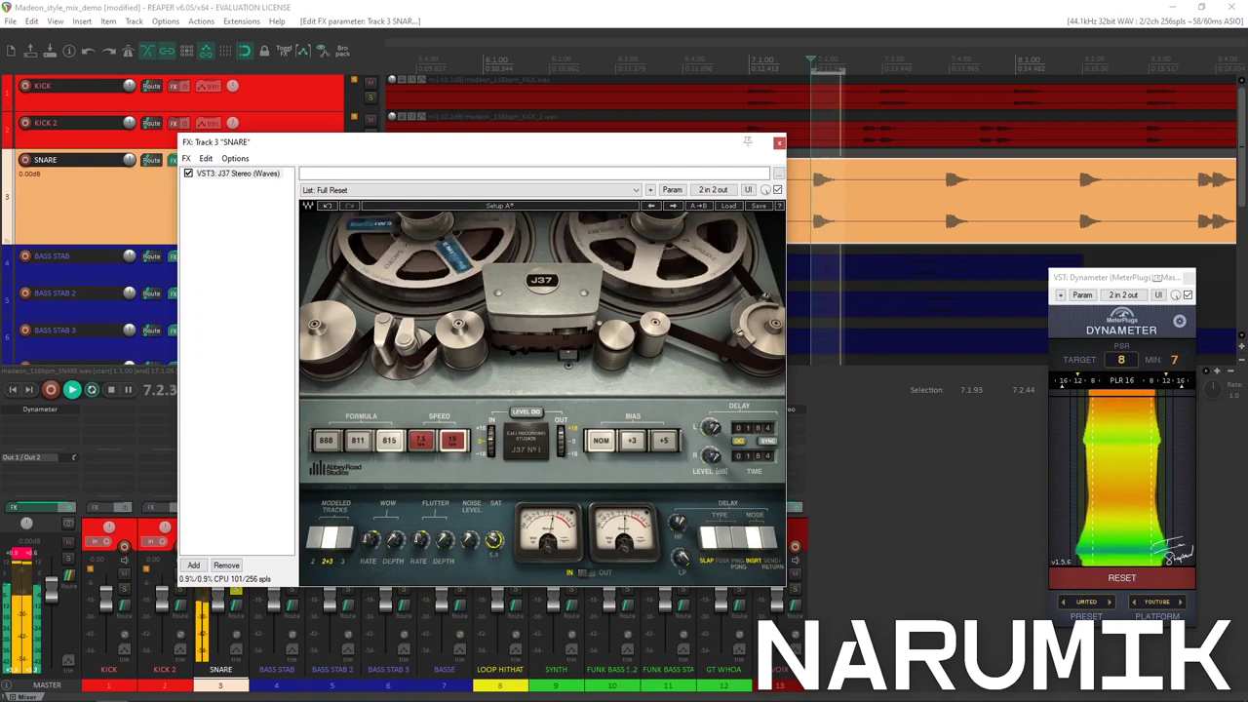
Switch J37's meters to output and fine-tune the snare's output level by ear over repeated loop playback.
{"action": "key", "text": "space"}
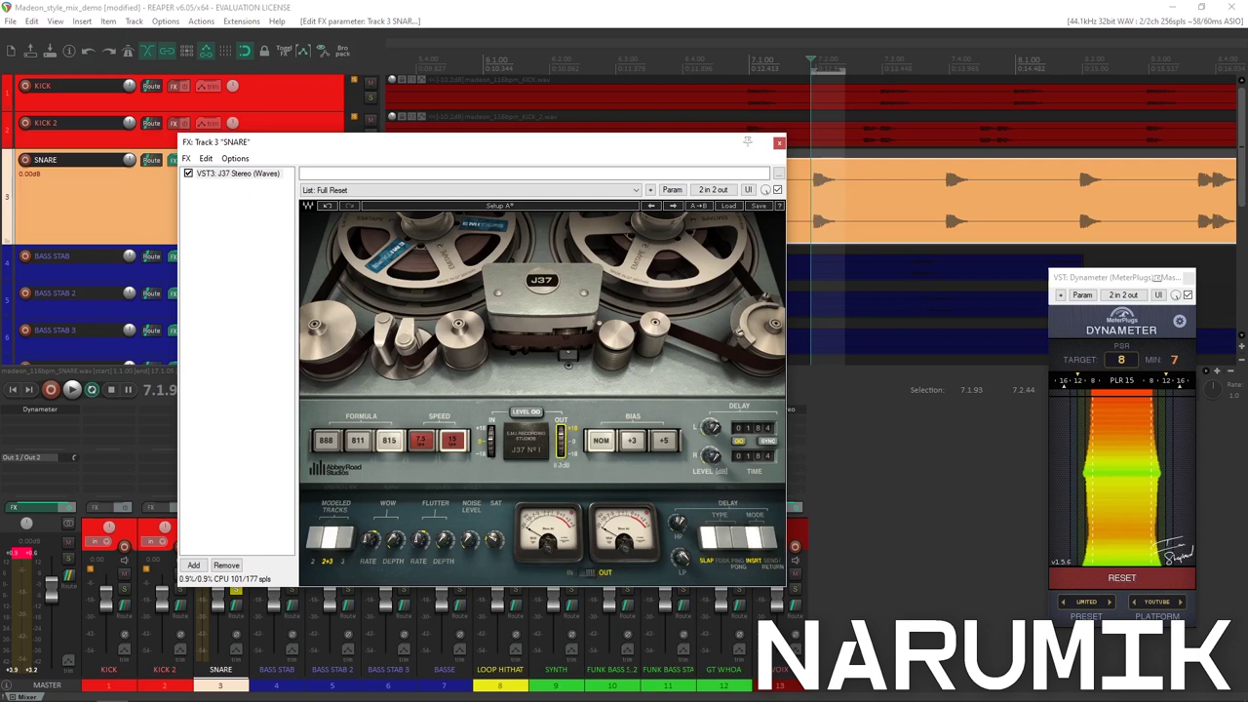
{"action": "key", "text": "space"}
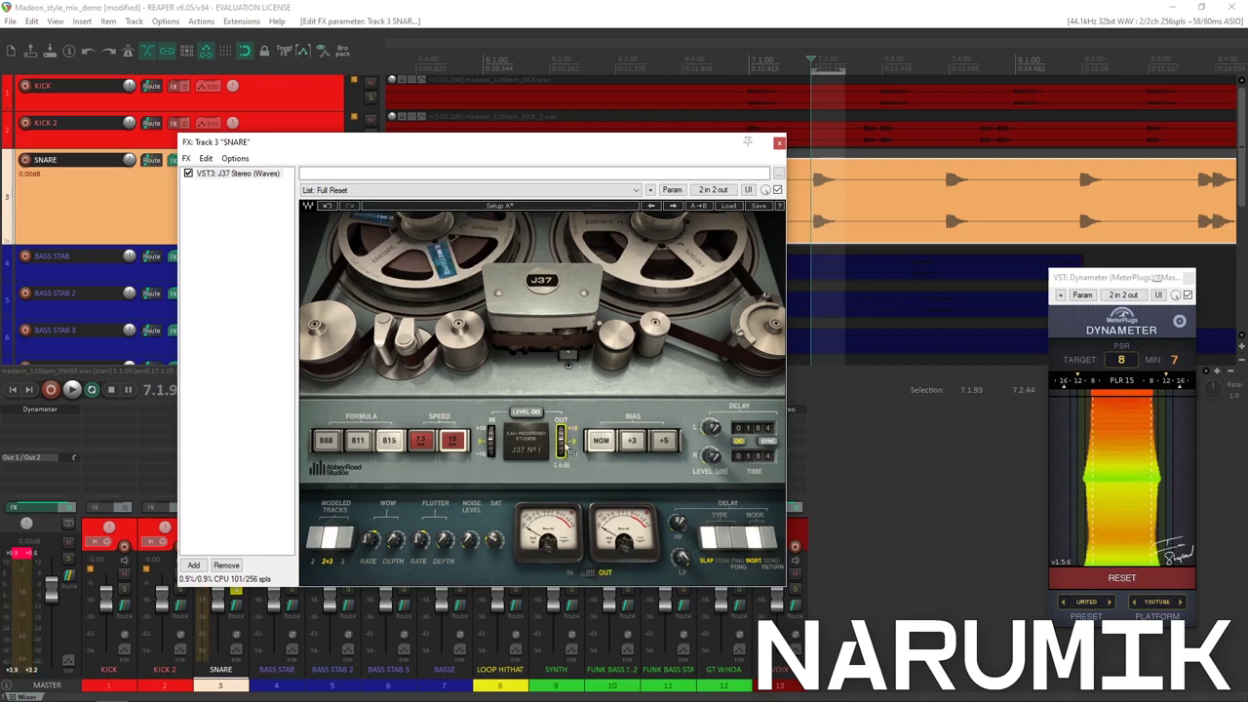
{"action": "key", "text": "space"}
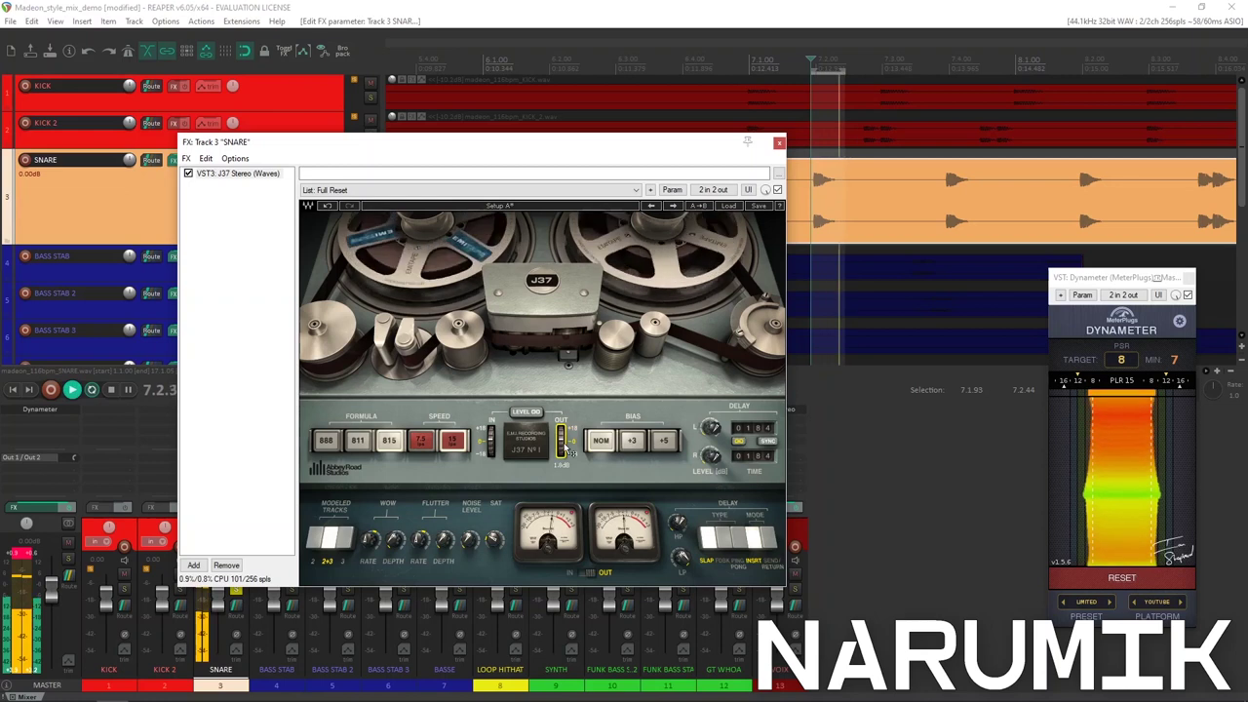
{"action": "key", "text": "space"}
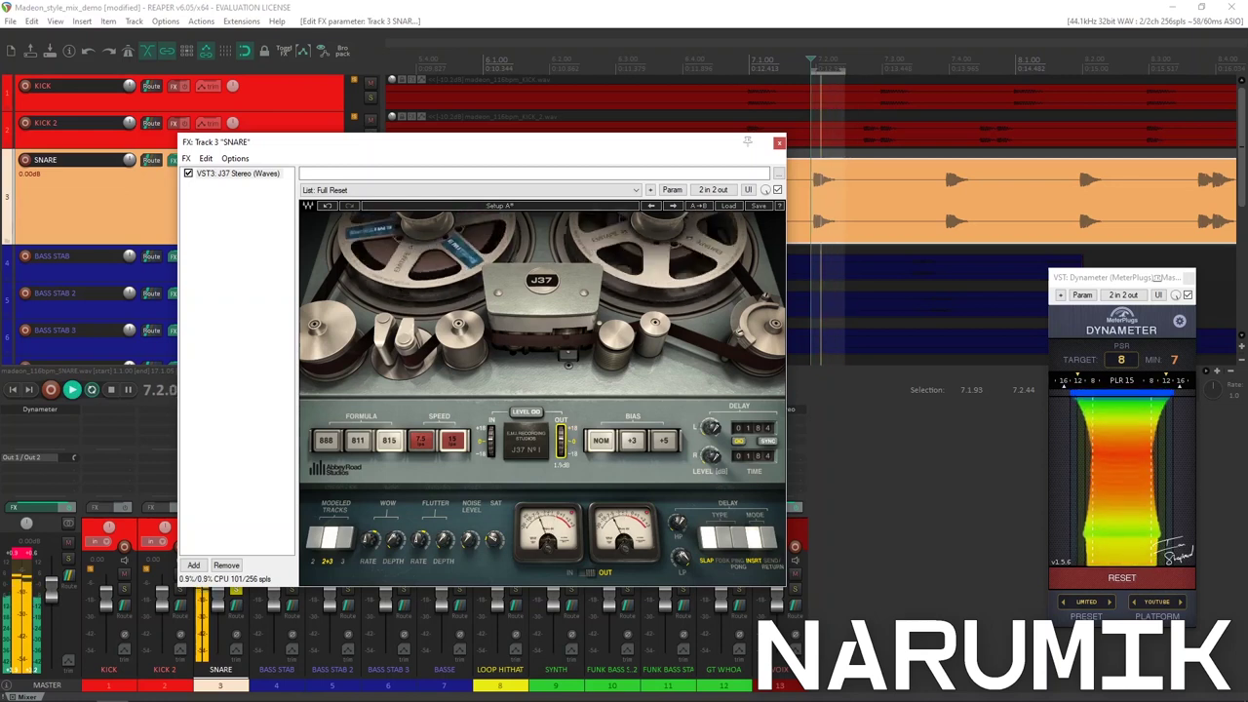
Compare the looped snare hit with J37 bypassed and active, and reset the master peak readings.
{"action": "key", "text": "space"}
{"action": "left_click", "coordinate": [778, 191]}
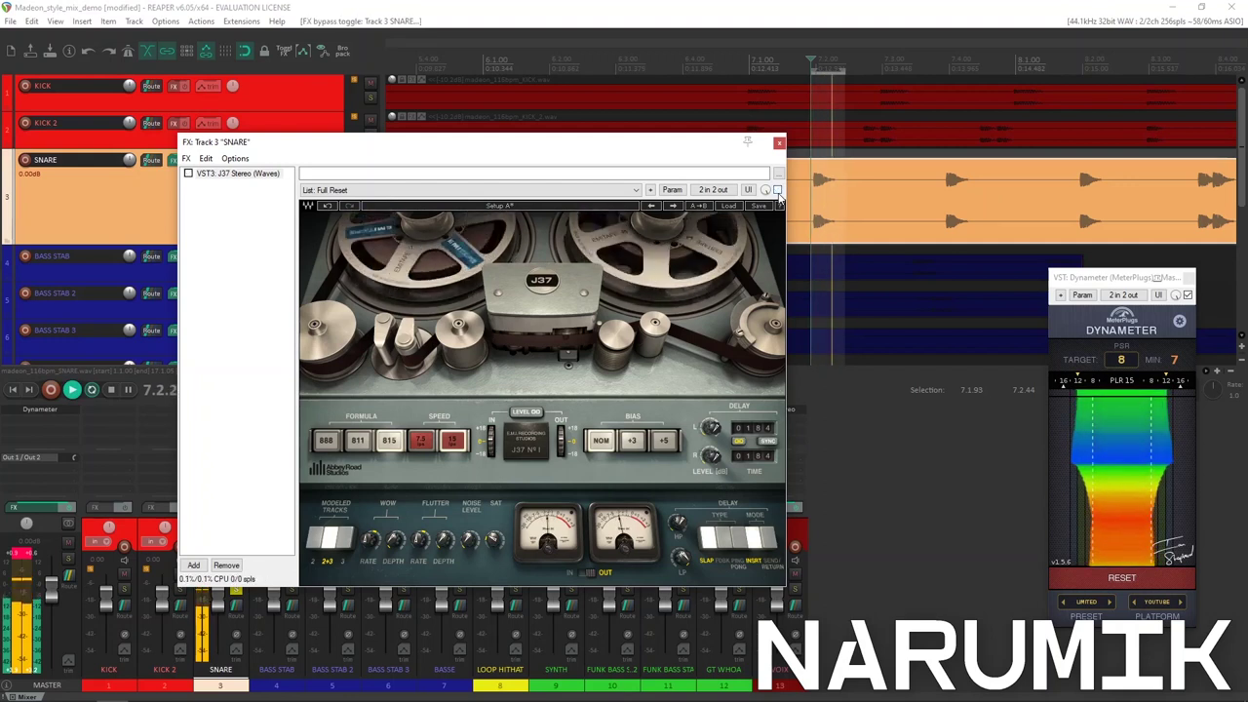
{"action": "key", "text": "space"}
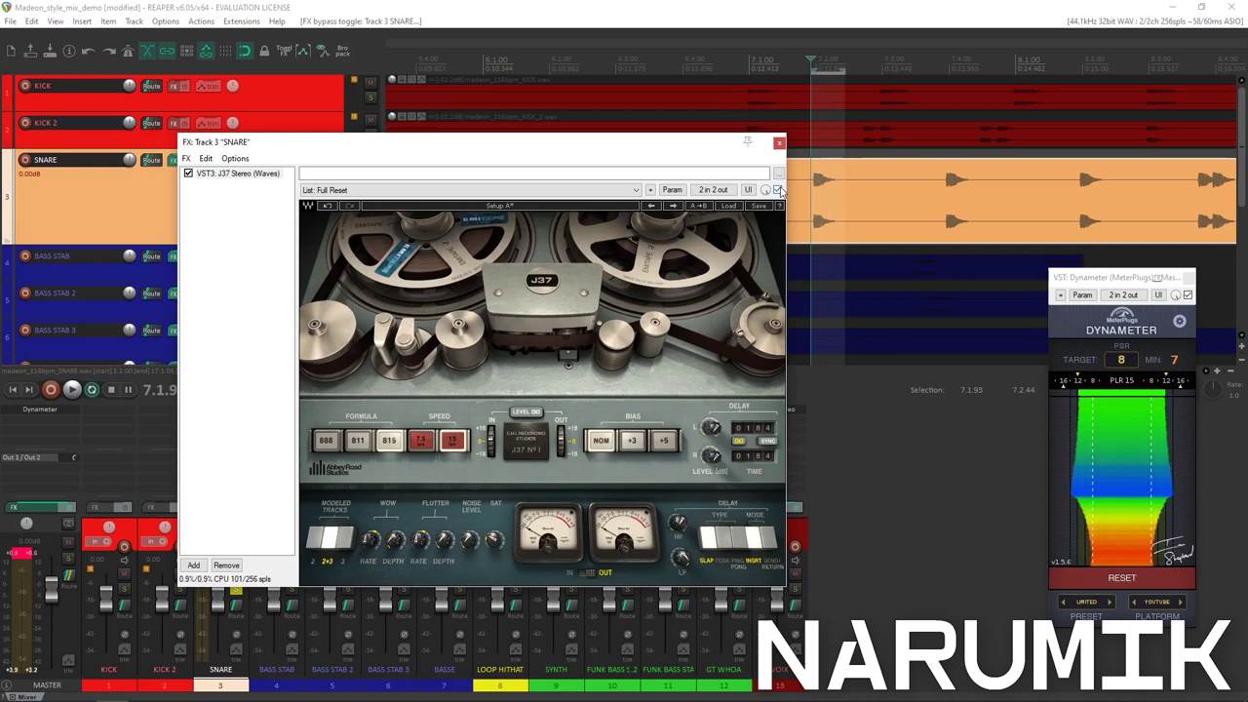
{"action": "key", "text": "space"}
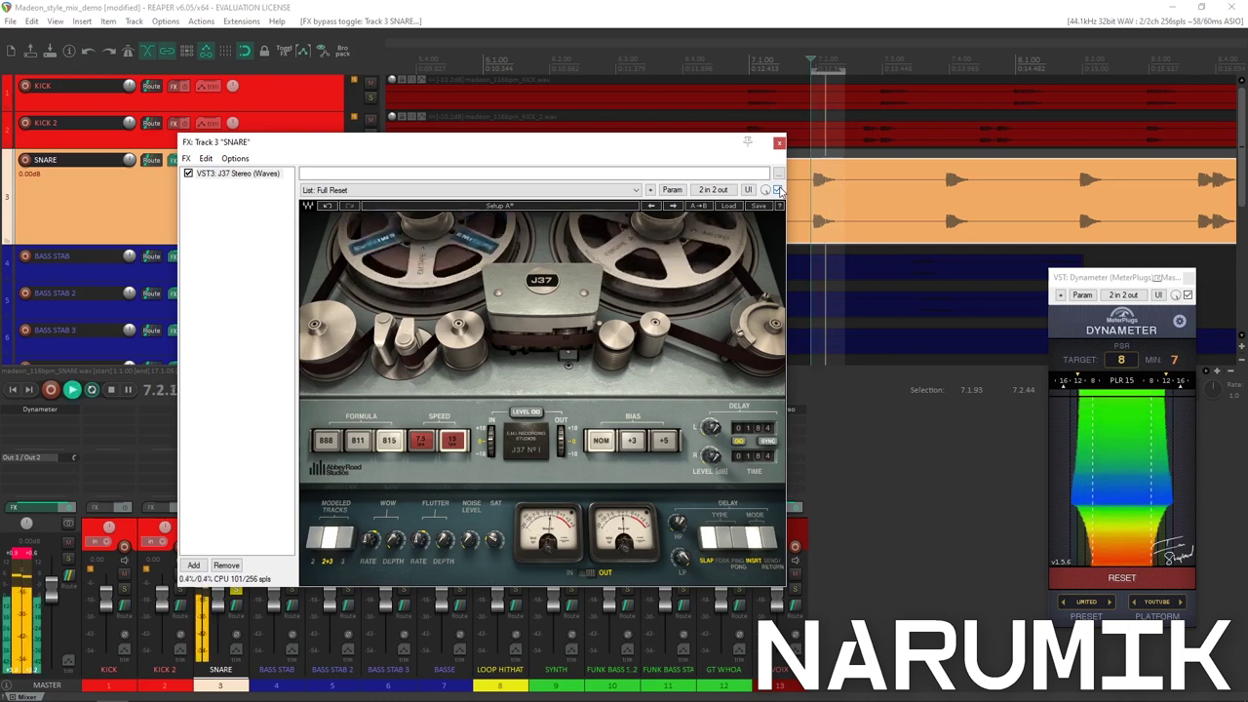
{"action": "left_click", "coordinate": [778, 191]}
{"action": "key", "text": "space"}
{"action": "left_click", "coordinate": [778, 191]}
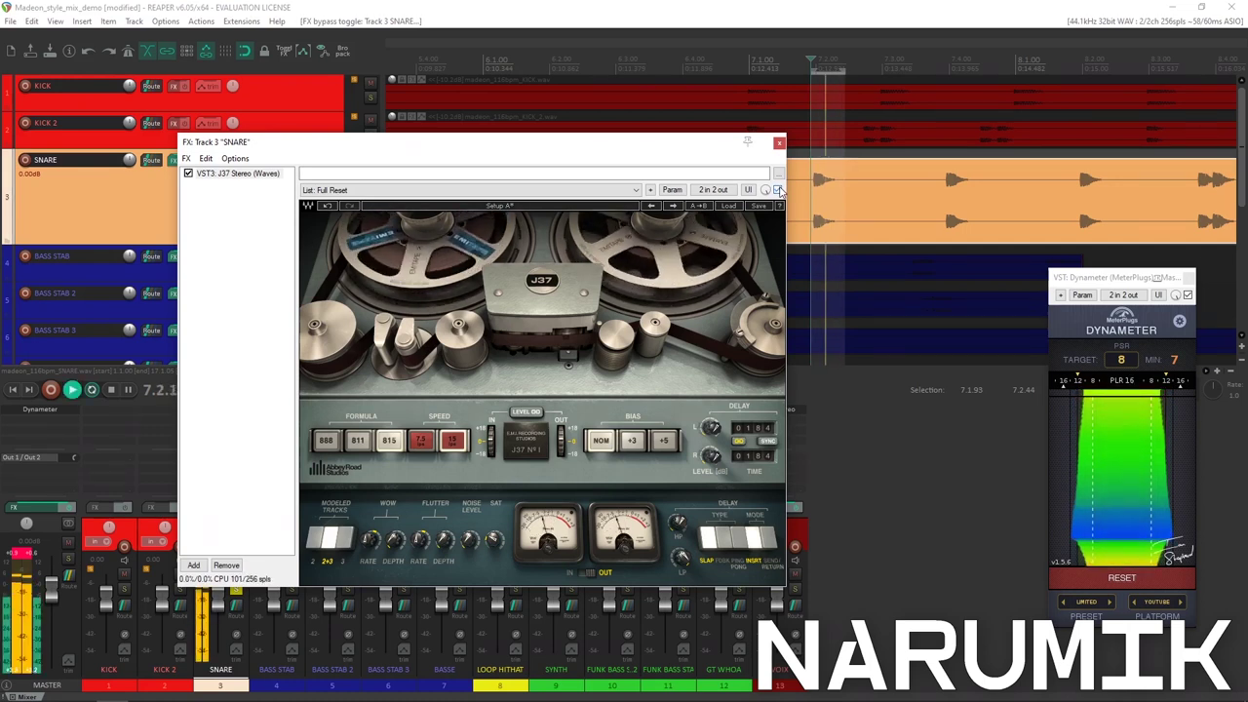
{"action": "left_click", "coordinate": [27, 556]}
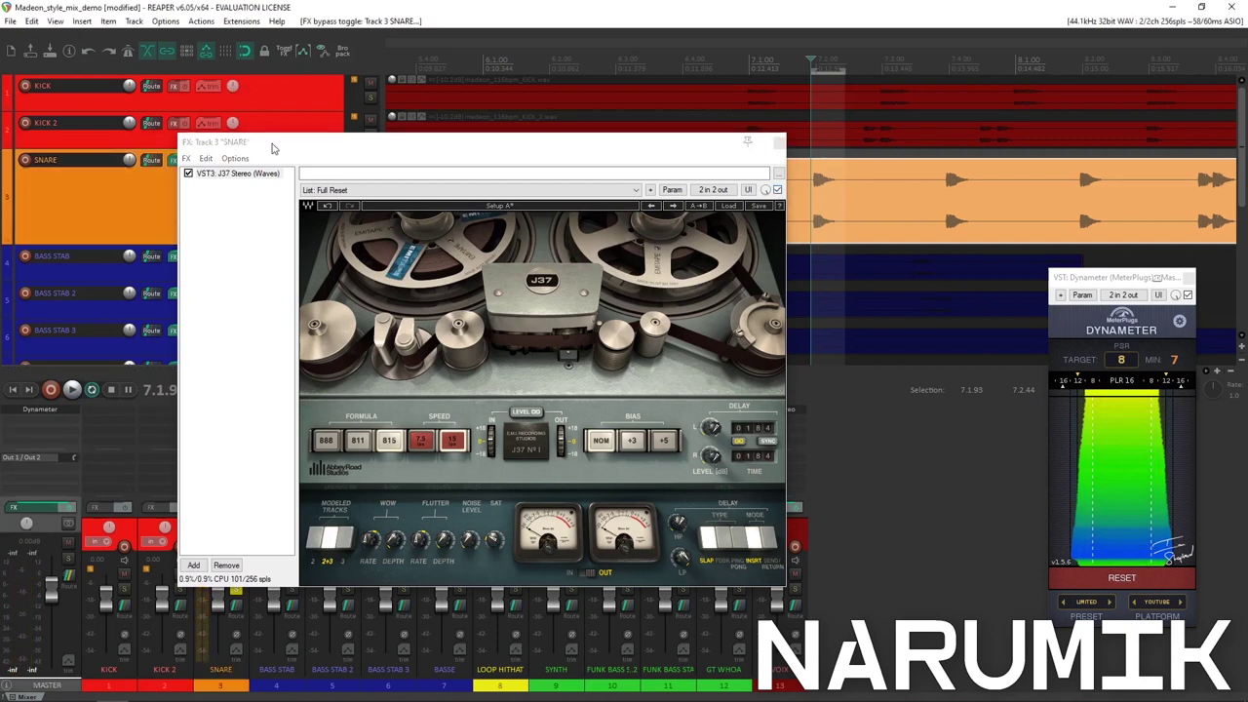
{"action": "left_click_drag", "start_coordinate": [273, 149], "coordinate": [296, 173]}
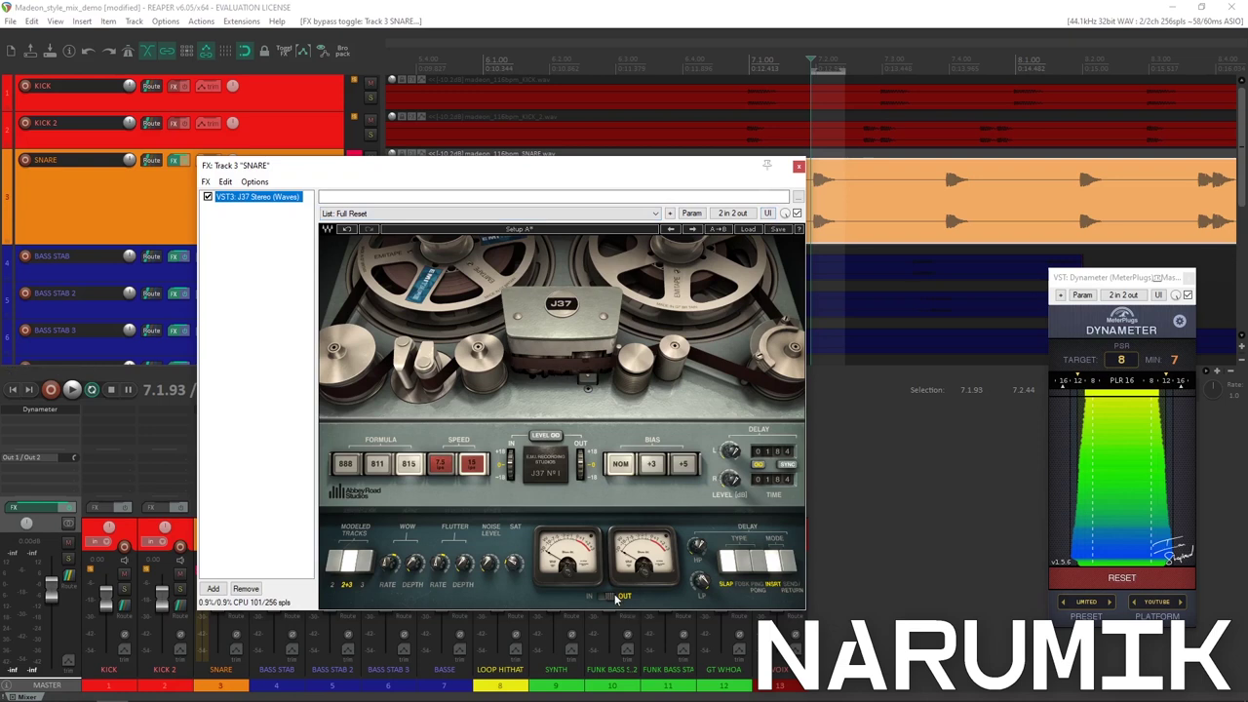
Audition J37's NOM, +3 and +5 bias settings against each other on the looped snare.
{"action": "key", "text": "space"}
{"action": "left_click", "coordinate": [615, 468]}
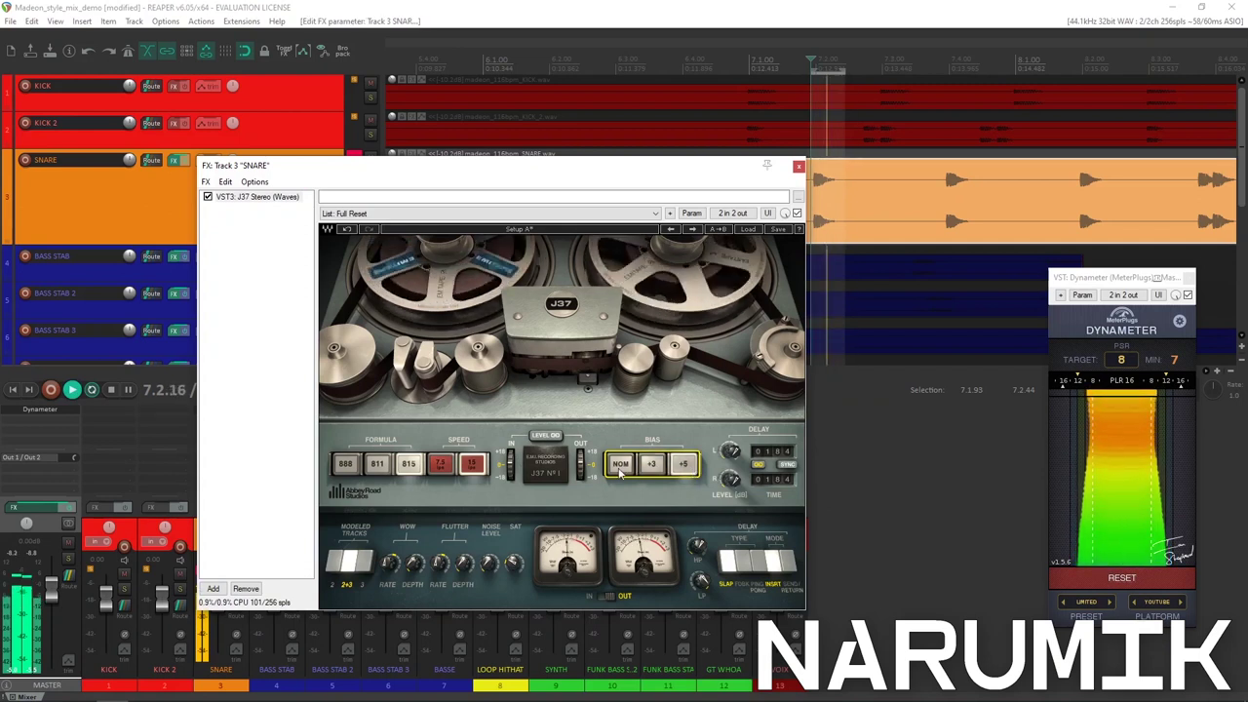
{"action": "left_click", "coordinate": [620, 469]}
{"action": "left_click", "coordinate": [685, 467]}
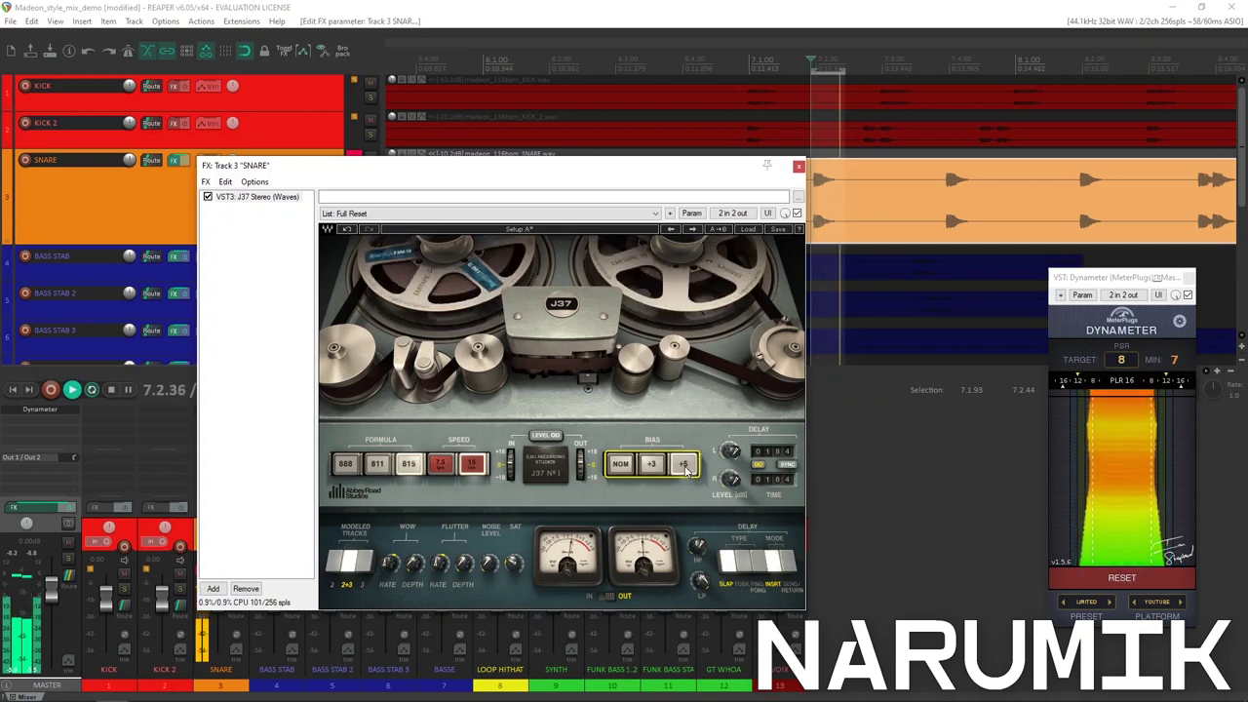
{"action": "left_click", "coordinate": [627, 471]}
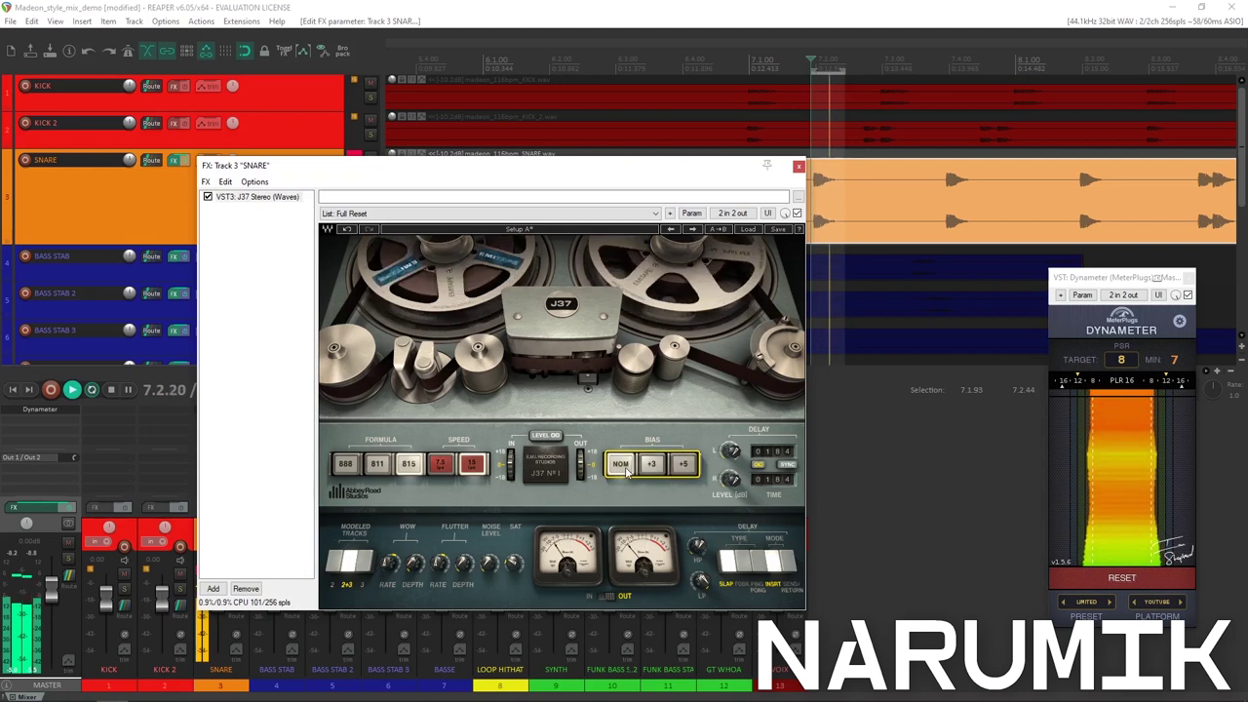
{"action": "left_click", "coordinate": [684, 469]}
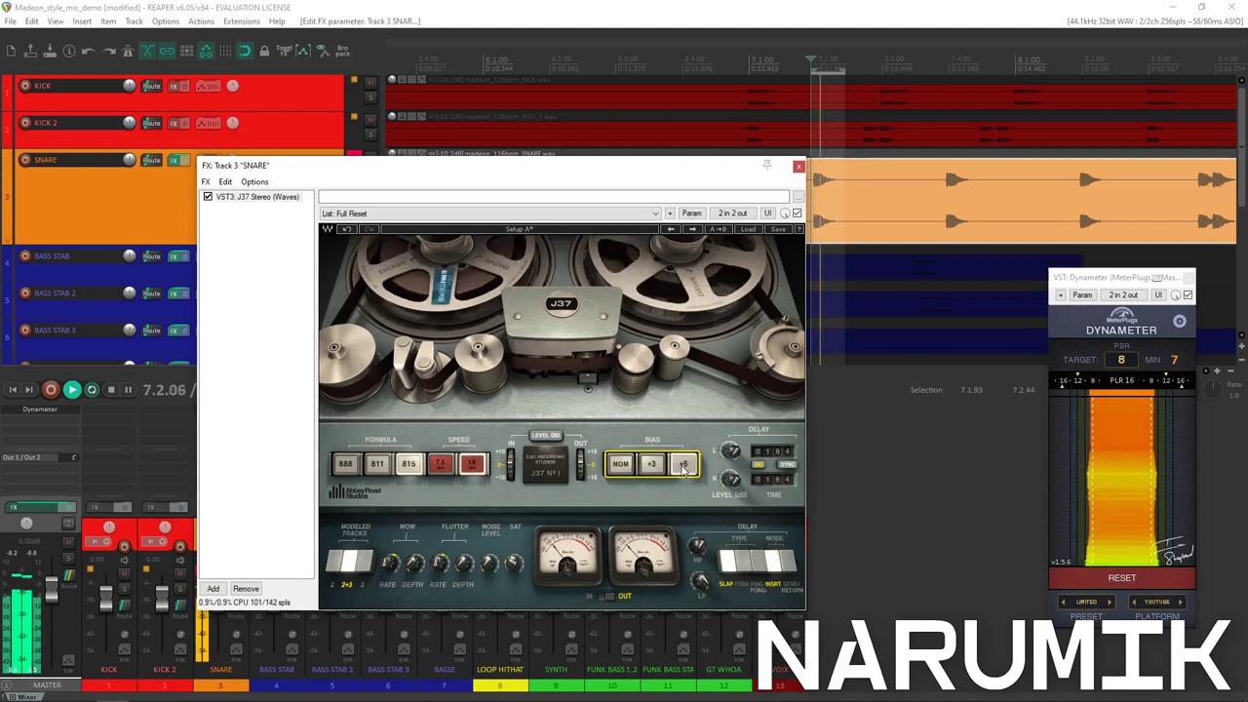
{"action": "left_click", "coordinate": [475, 464]}
{"action": "left_click", "coordinate": [618, 466]}
{"action": "left_click", "coordinate": [653, 466]}
{"action": "left_click", "coordinate": [688, 468]}
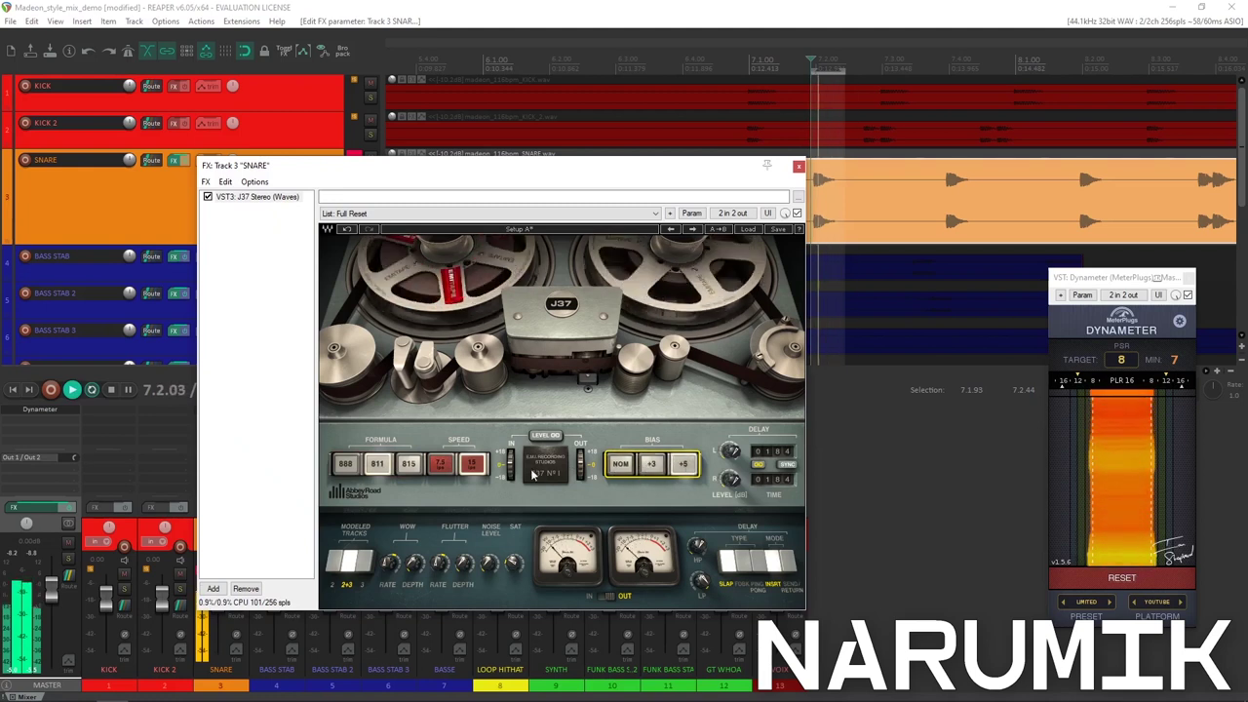
Audition other J37 tape formulas with different bias settings on the snare loop, and close the SNARE effect window.
{"action": "left_click", "coordinate": [375, 473]}
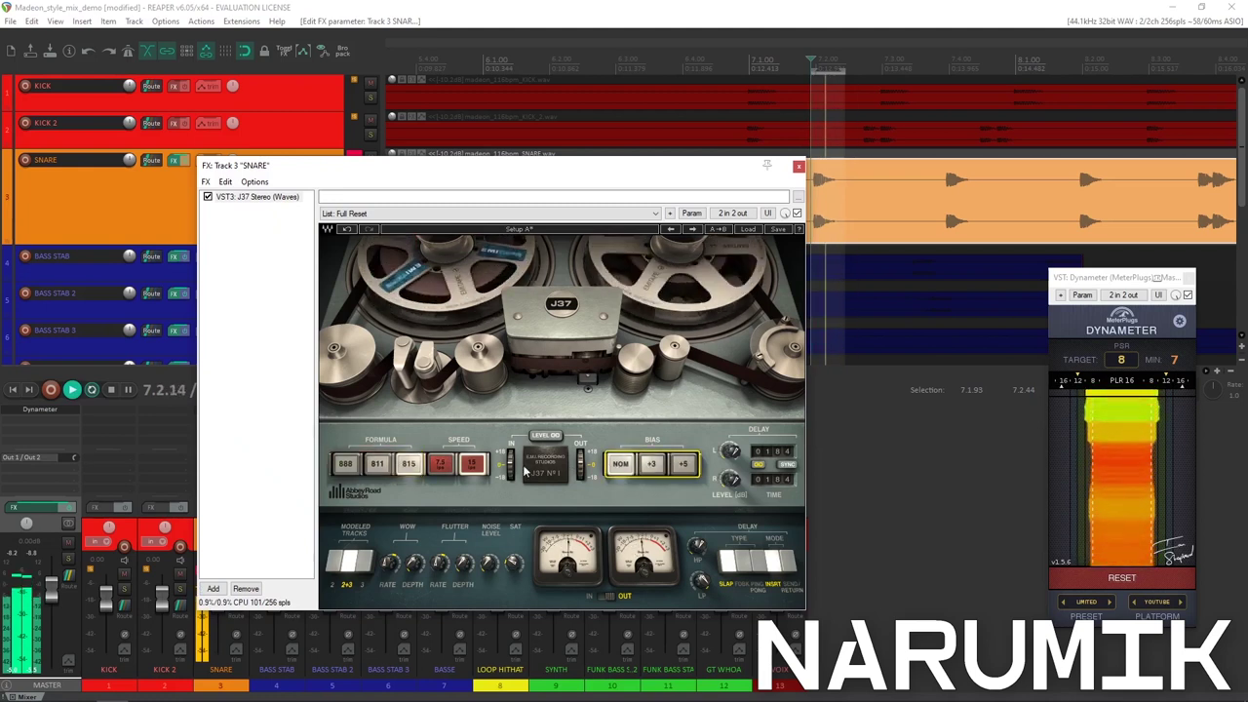
{"action": "left_click", "coordinate": [685, 466]}
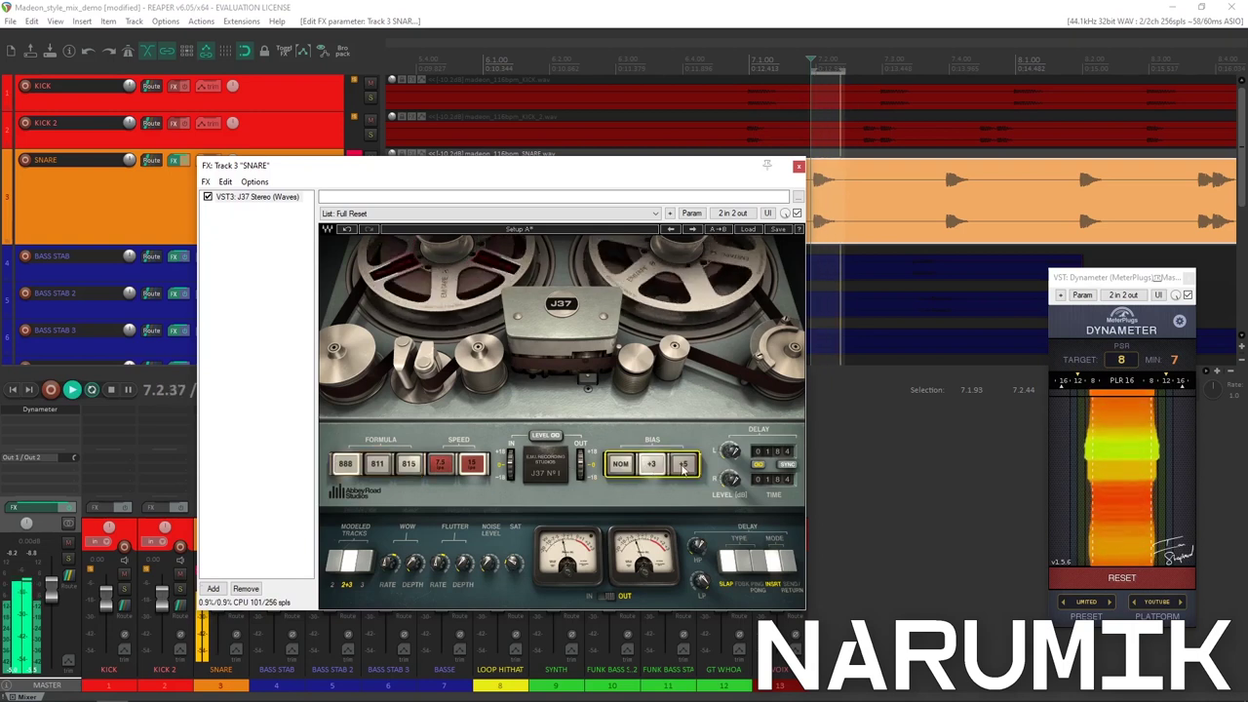
{"action": "left_click", "coordinate": [630, 470]}
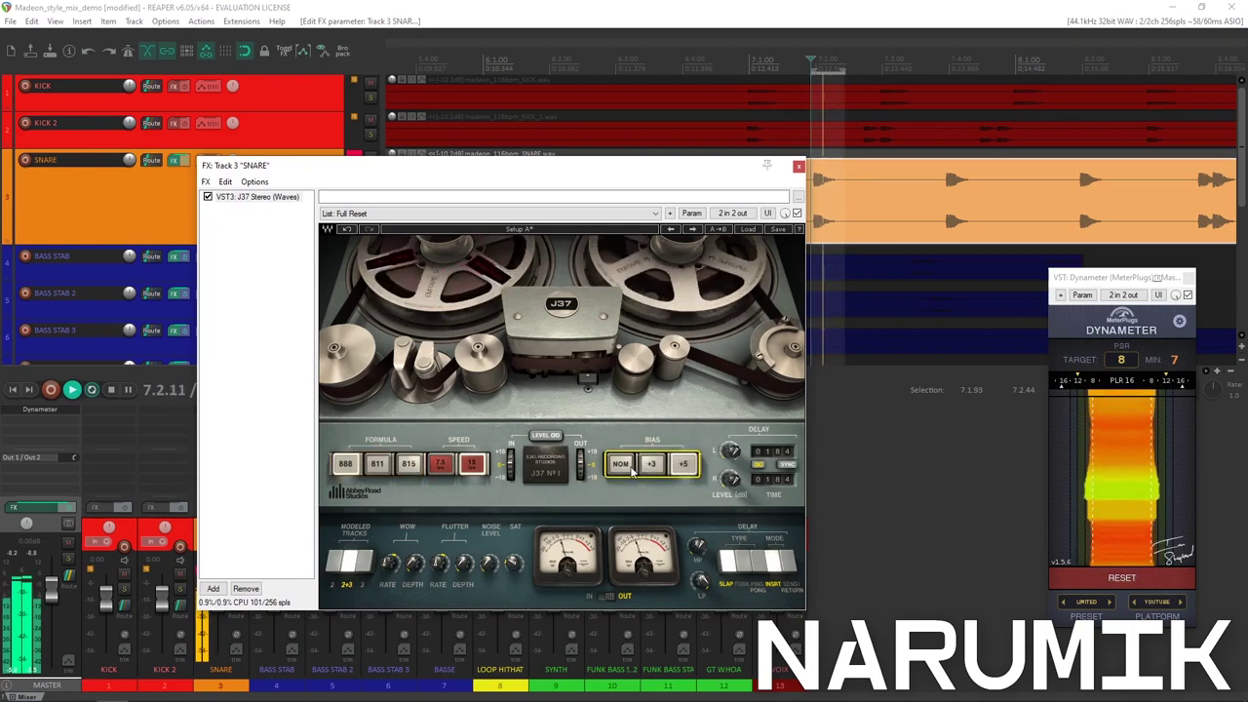
{"action": "left_click", "coordinate": [654, 467]}
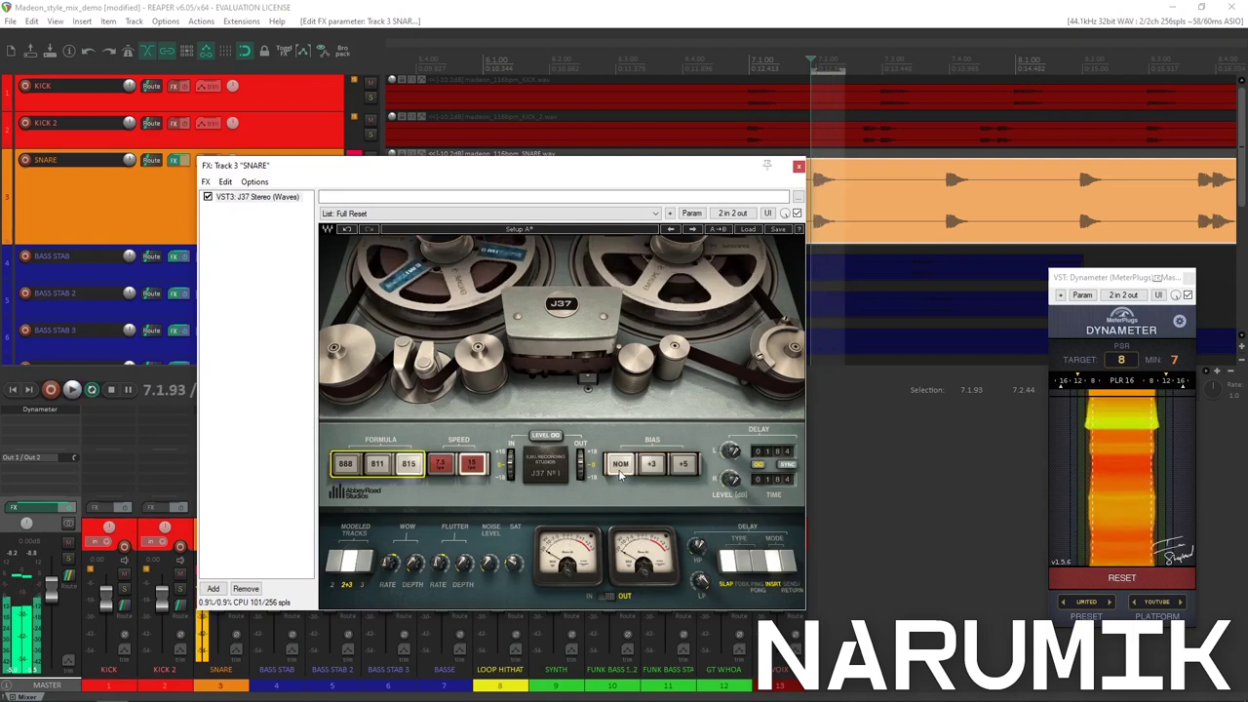
{"action": "left_click_drag", "start_coordinate": [293, 165], "coordinate": [326, 242]}
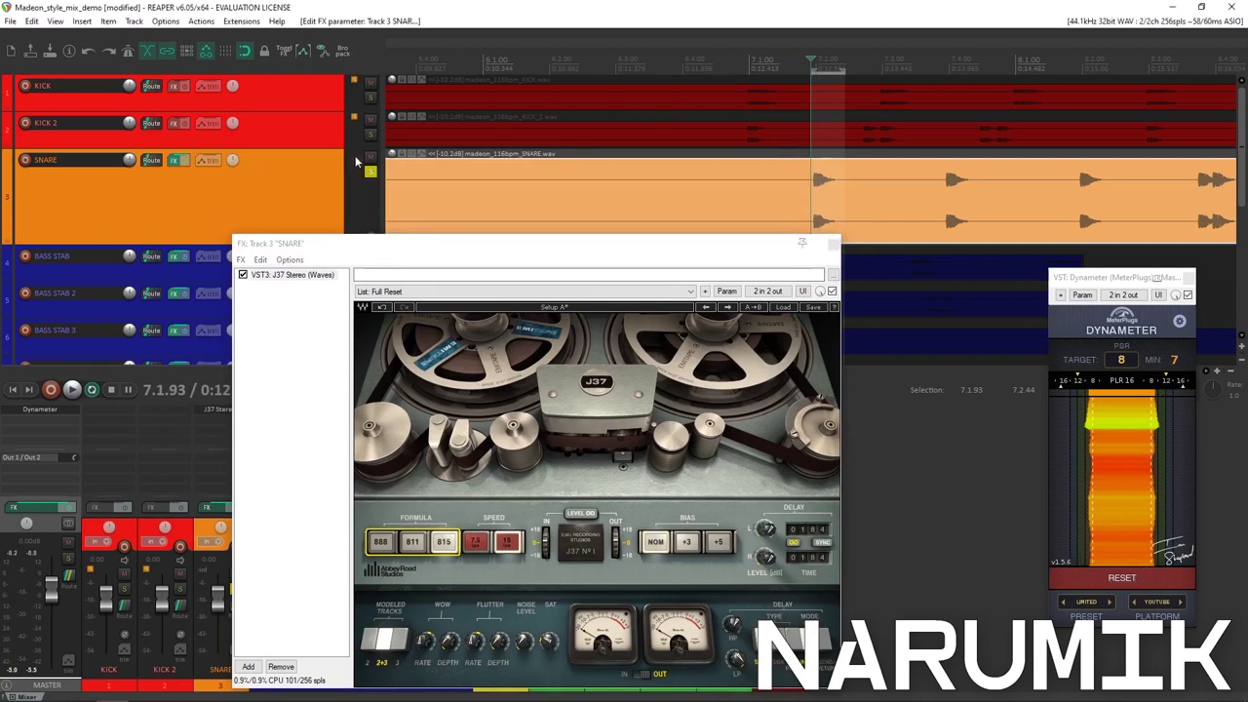
{"action": "left_click", "coordinate": [832, 243]}
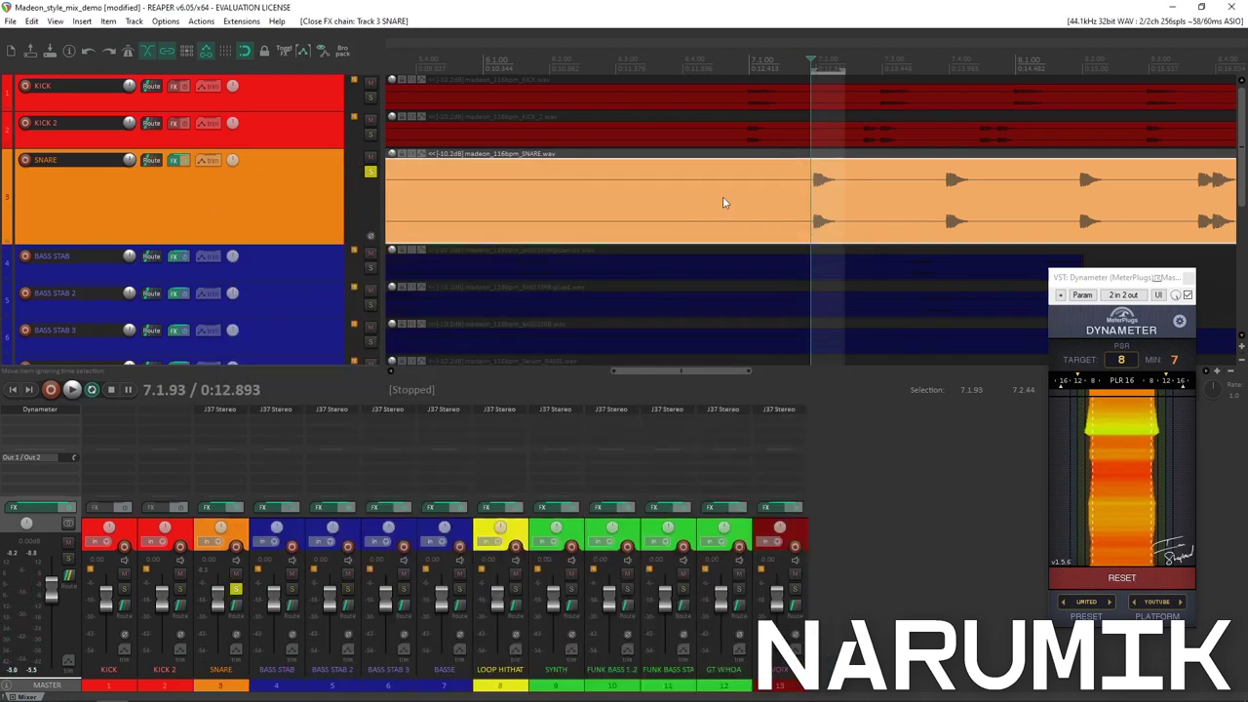
Solo and play KICK 2 and KICK in turn from around bar 7, and unsolo all tracks.
{"action": "scroll", "coordinate": [723, 202], "scroll_direction": "down", "scroll_amount": 3}
{"action": "left_click", "coordinate": [375, 136]}
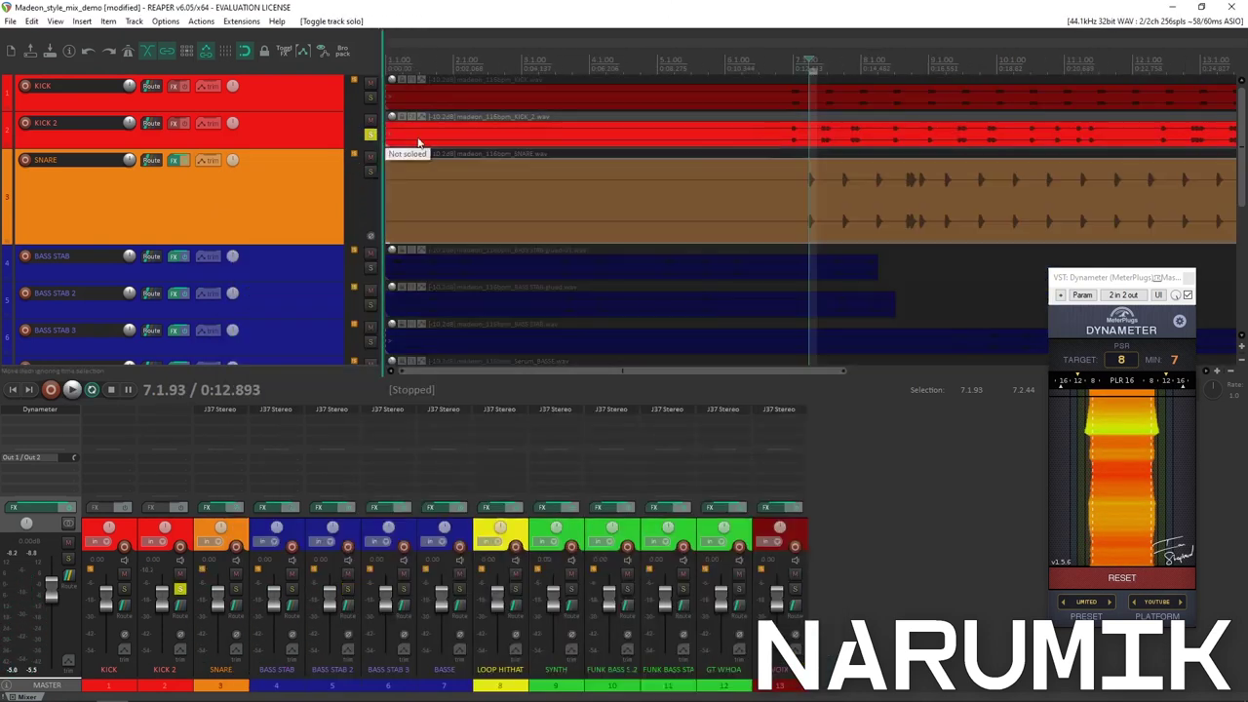
{"action": "key", "text": "space"}
{"action": "key", "text": "space"}
{"action": "left_click", "coordinate": [375, 101]}
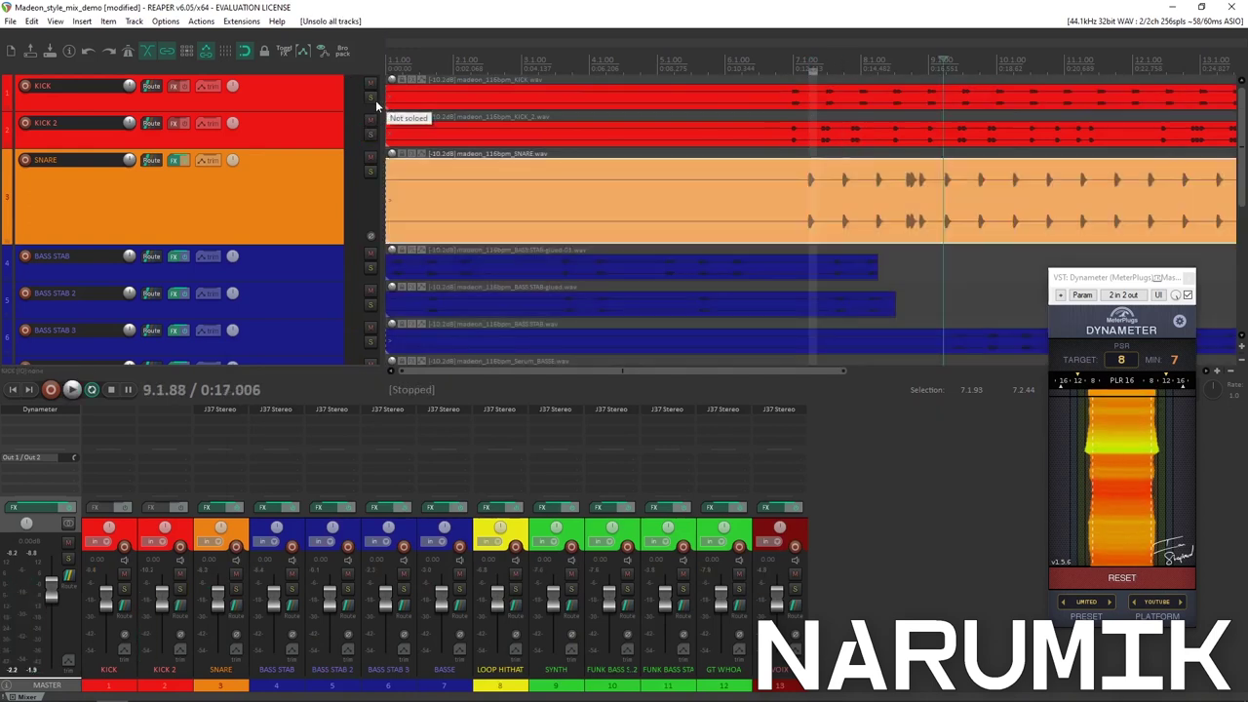
{"action": "left_click", "coordinate": [373, 98]}
{"action": "left_click", "coordinate": [898, 101]}
{"action": "left_click", "coordinate": [891, 102]}
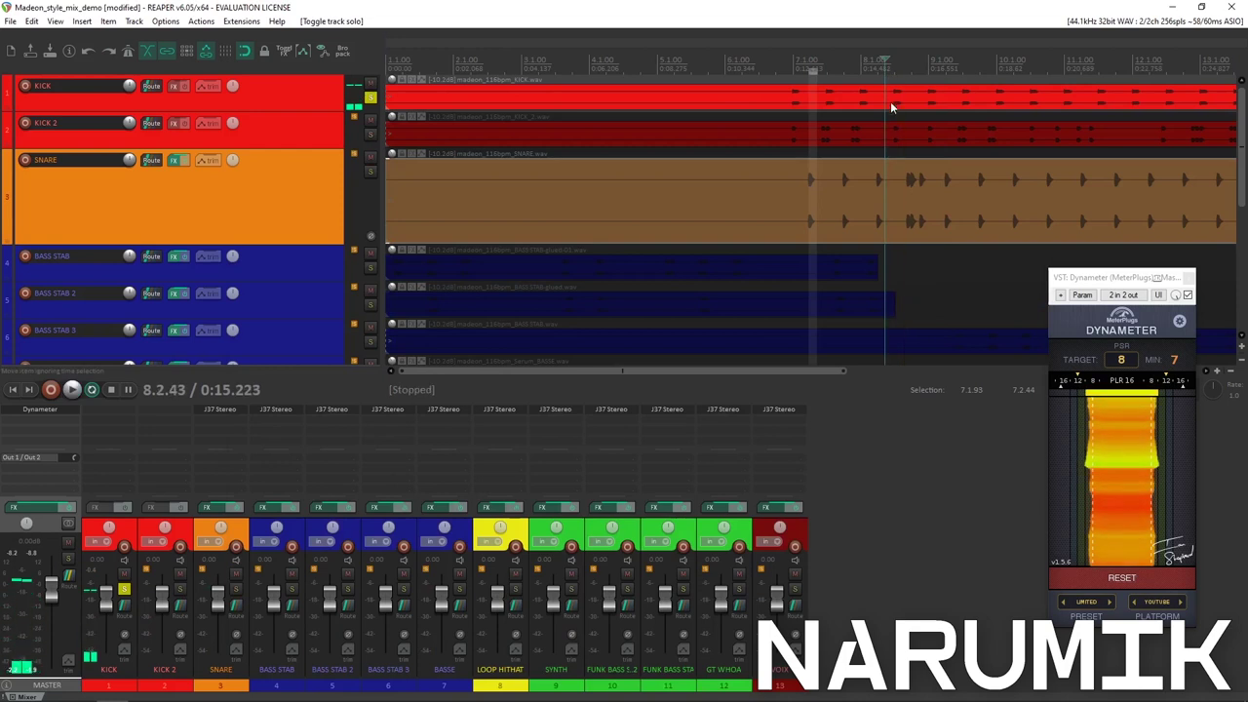
{"action": "scroll", "coordinate": [891, 101], "scroll_direction": "down", "scroll_amount": 5}
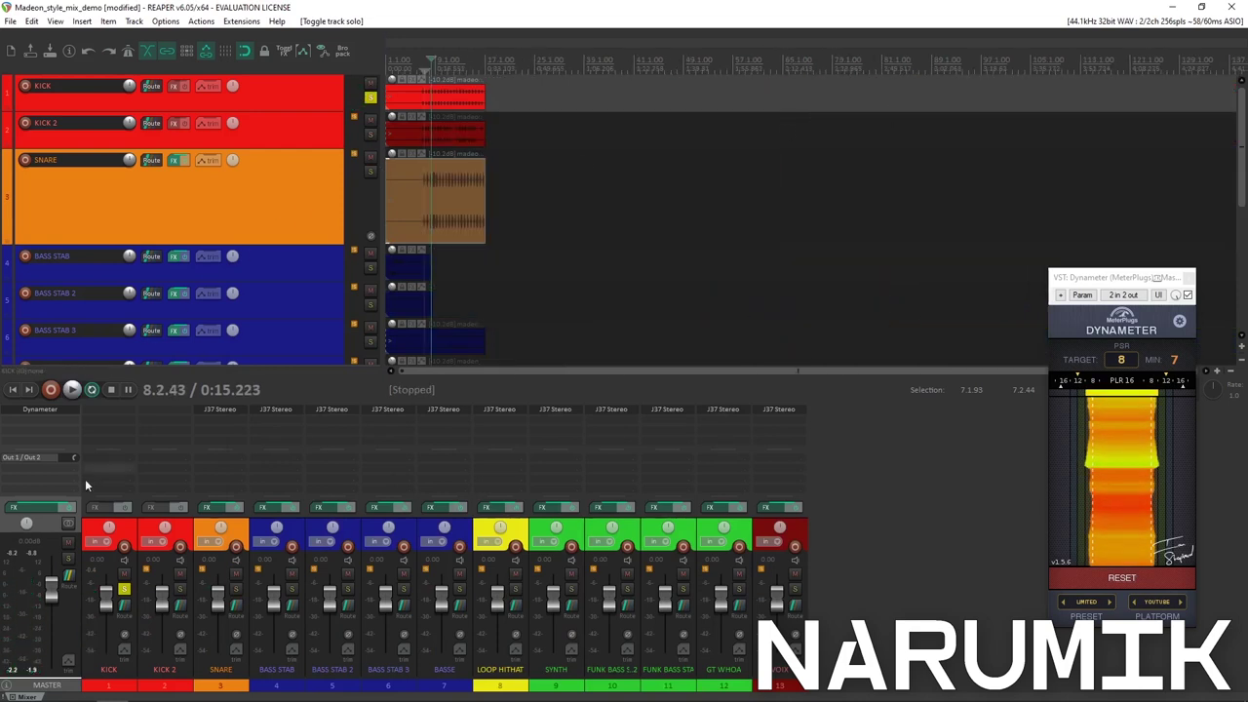
{"action": "left_click", "coordinate": [125, 589]}
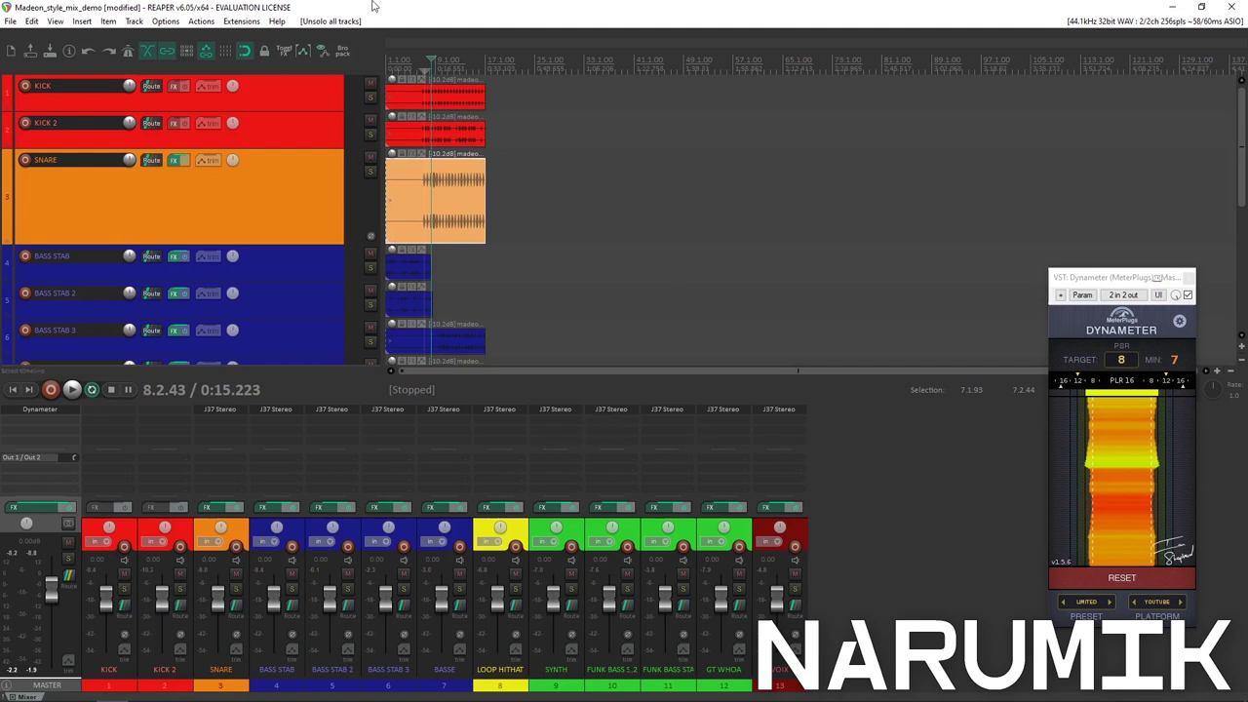
Freeze tracks SNARE through VOIX to stereo, leaving out the two kick tracks.
{"action": "scroll", "coordinate": [426, 132], "scroll_direction": "down", "scroll_amount": 5}
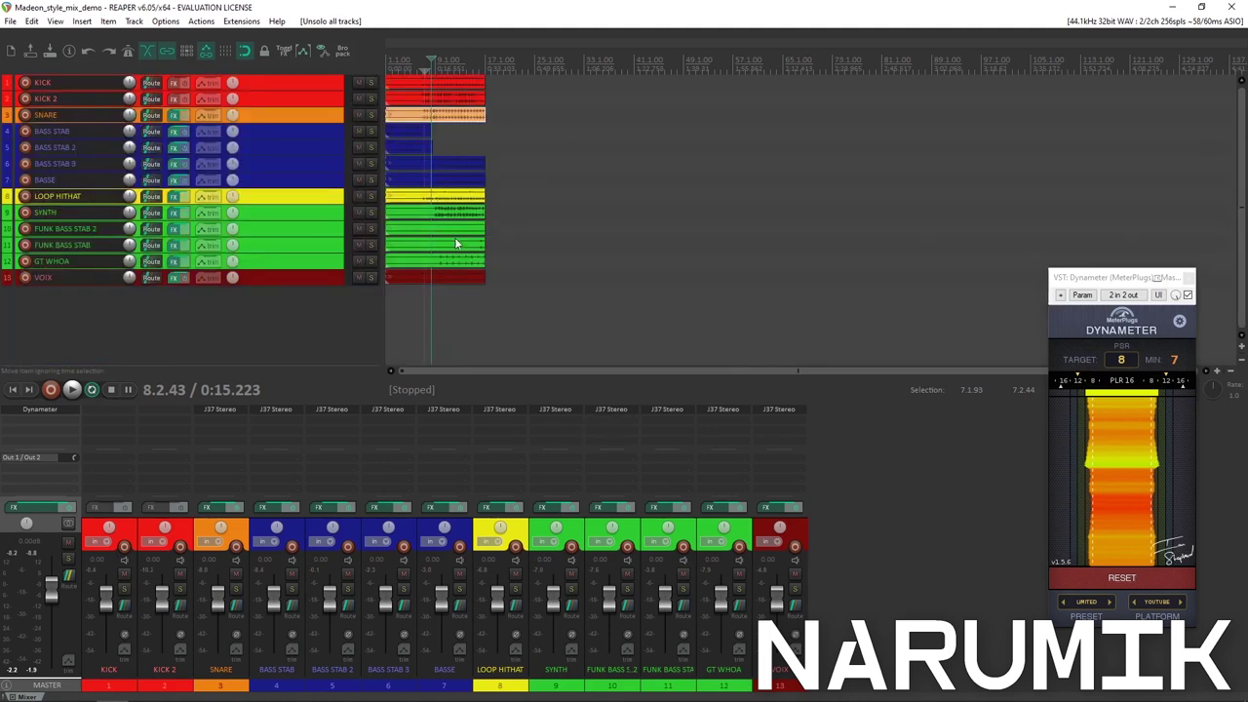
{"action": "scroll", "coordinate": [454, 242], "scroll_direction": "up", "scroll_amount": 5}
{"action": "scroll", "coordinate": [465, 251], "scroll_direction": "down", "scroll_amount": 2}
{"action": "left_click", "coordinate": [312, 278]}
{"action": "mouse_move", "coordinate": [332, 690]}
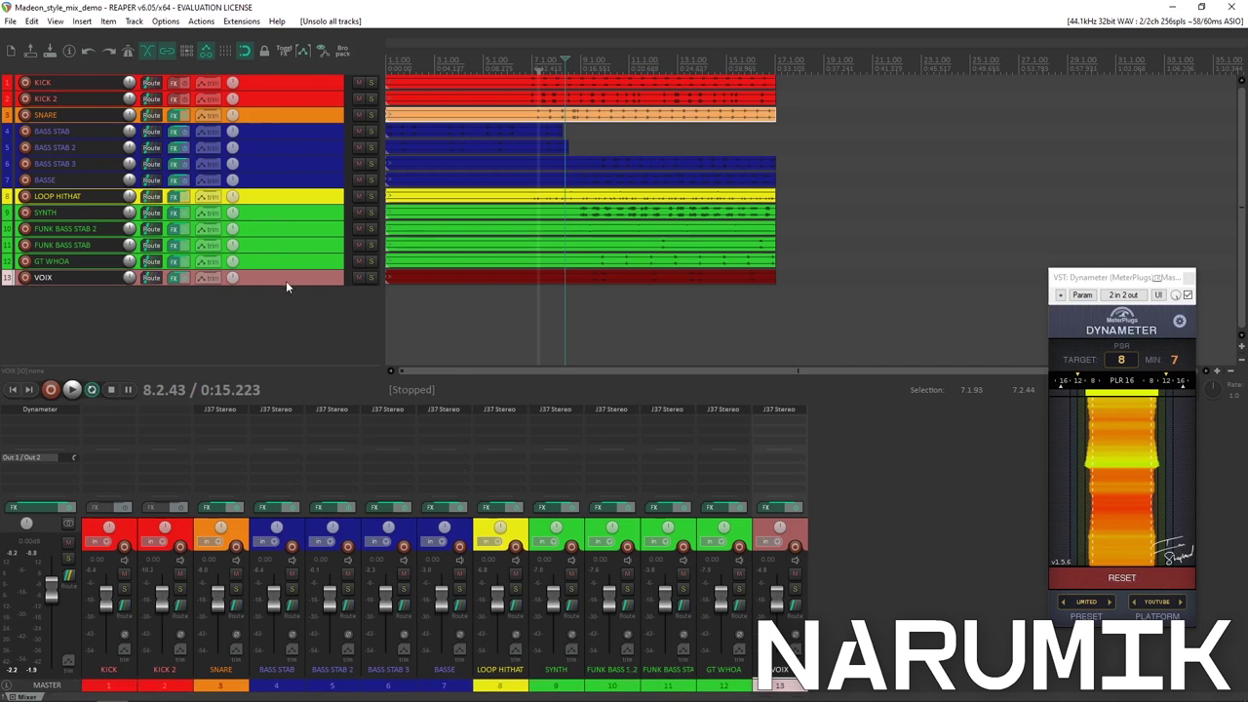
{"action": "left_click", "coordinate": [296, 113], "text": "shift"}
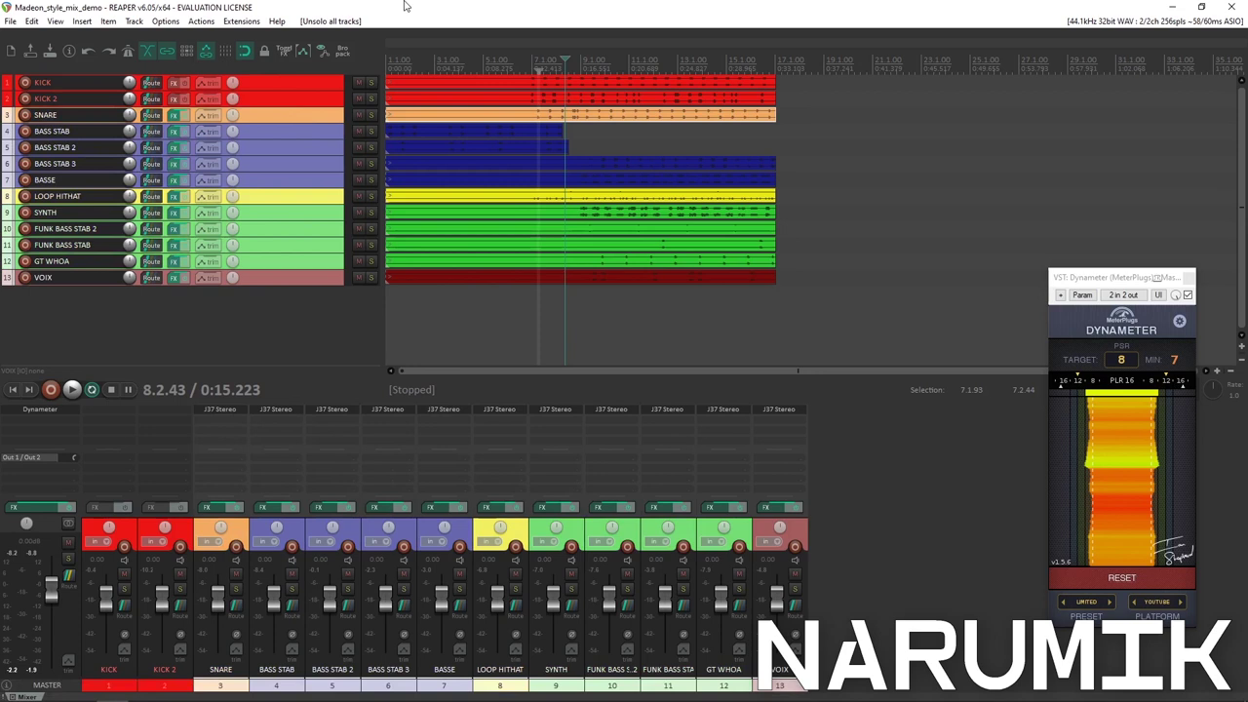
{"action": "scroll", "coordinate": [673, 166], "scroll_direction": "down", "scroll_amount": 3}
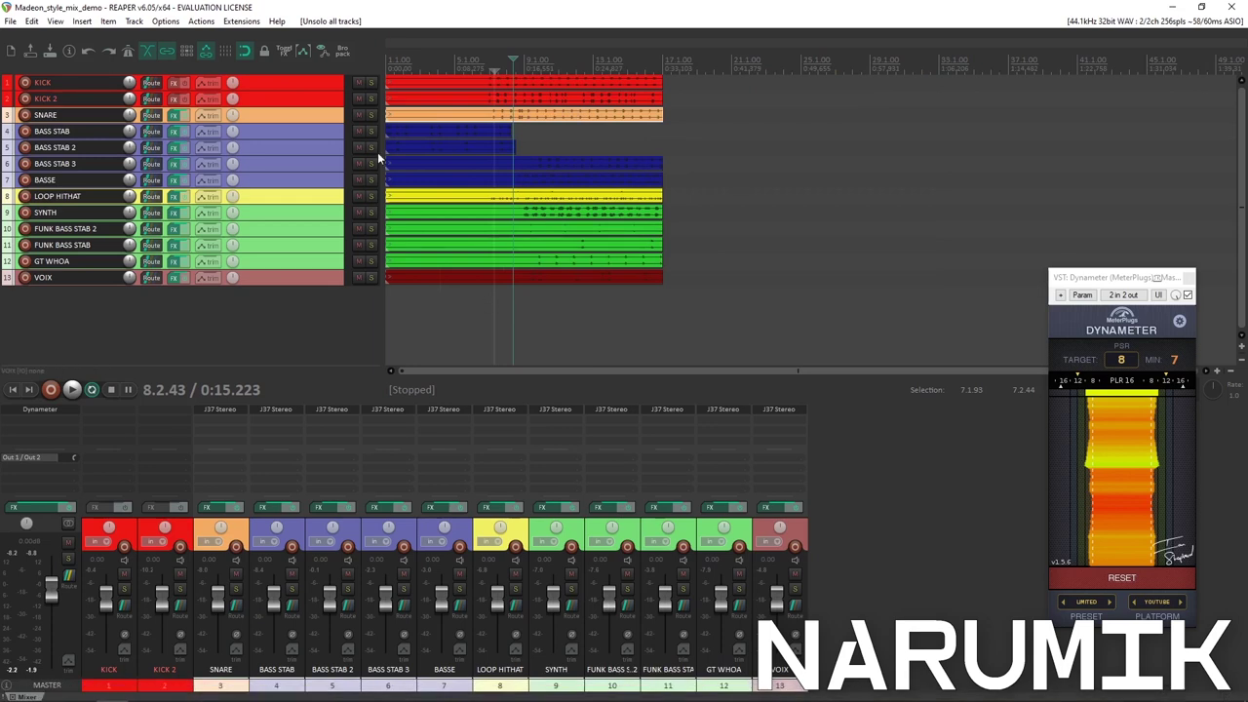
{"action": "right_click", "coordinate": [314, 116]}
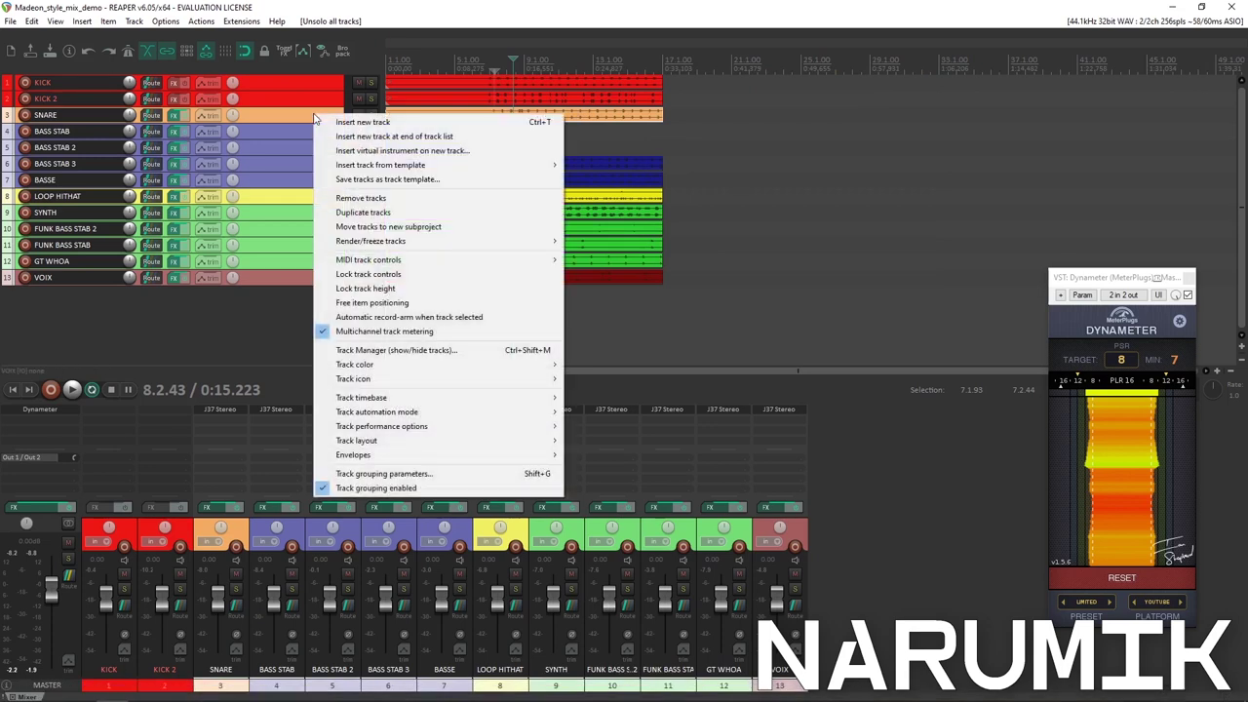
{"action": "mouse_move", "coordinate": [425, 241]}
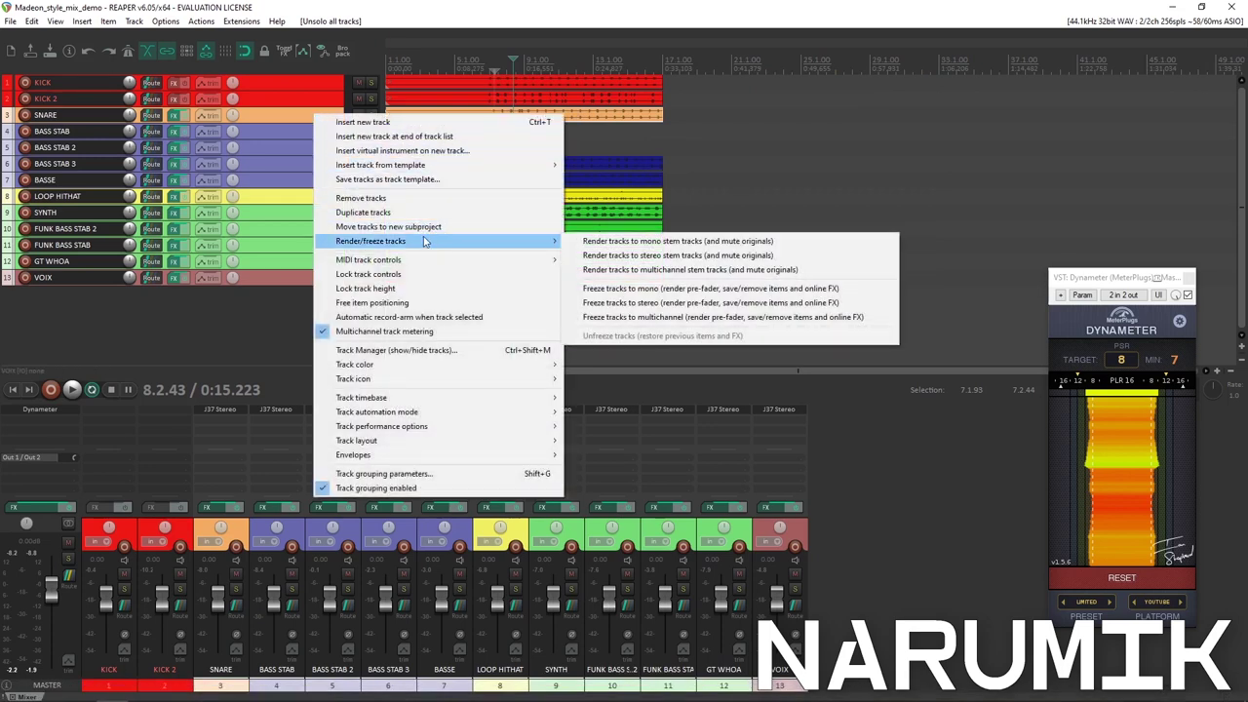
{"action": "left_click", "coordinate": [643, 303]}
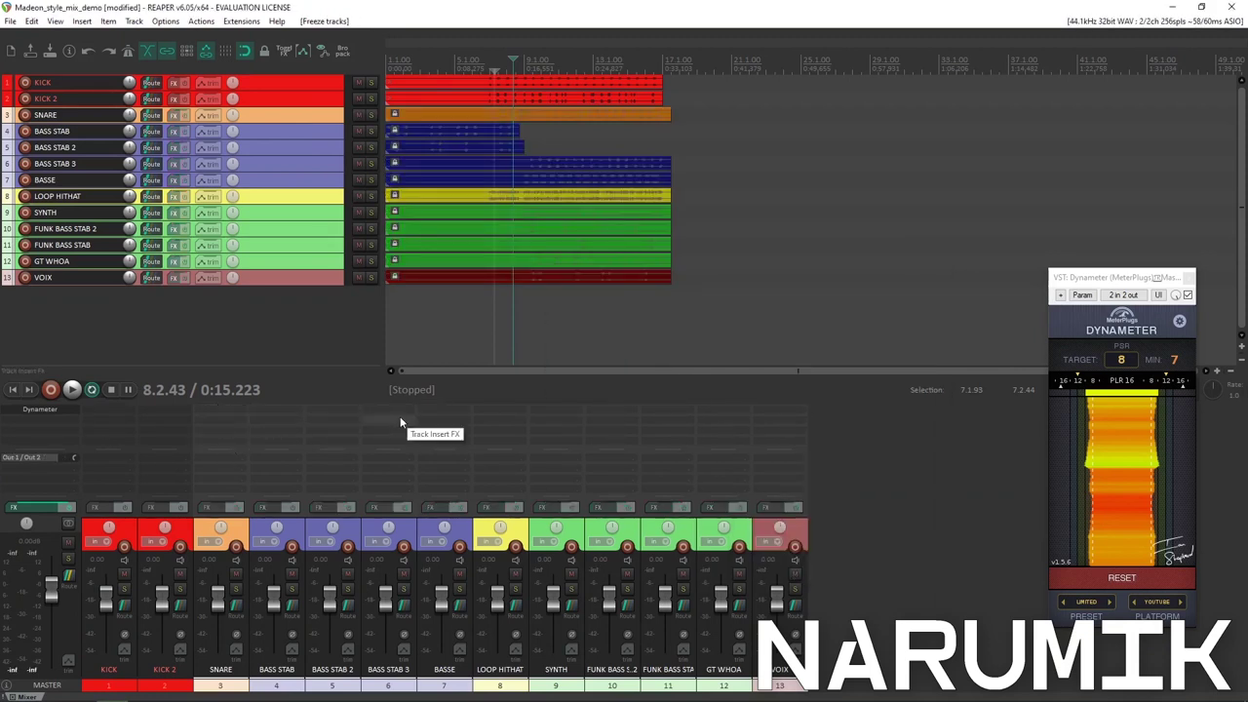
Unlock all the frozen items from SNARE to VOIX and place the edit cursor near bar 9.
{"action": "left_click_drag", "start_coordinate": [713, 296], "coordinate": [402, 113]}
{"action": "key", "text": "l"}
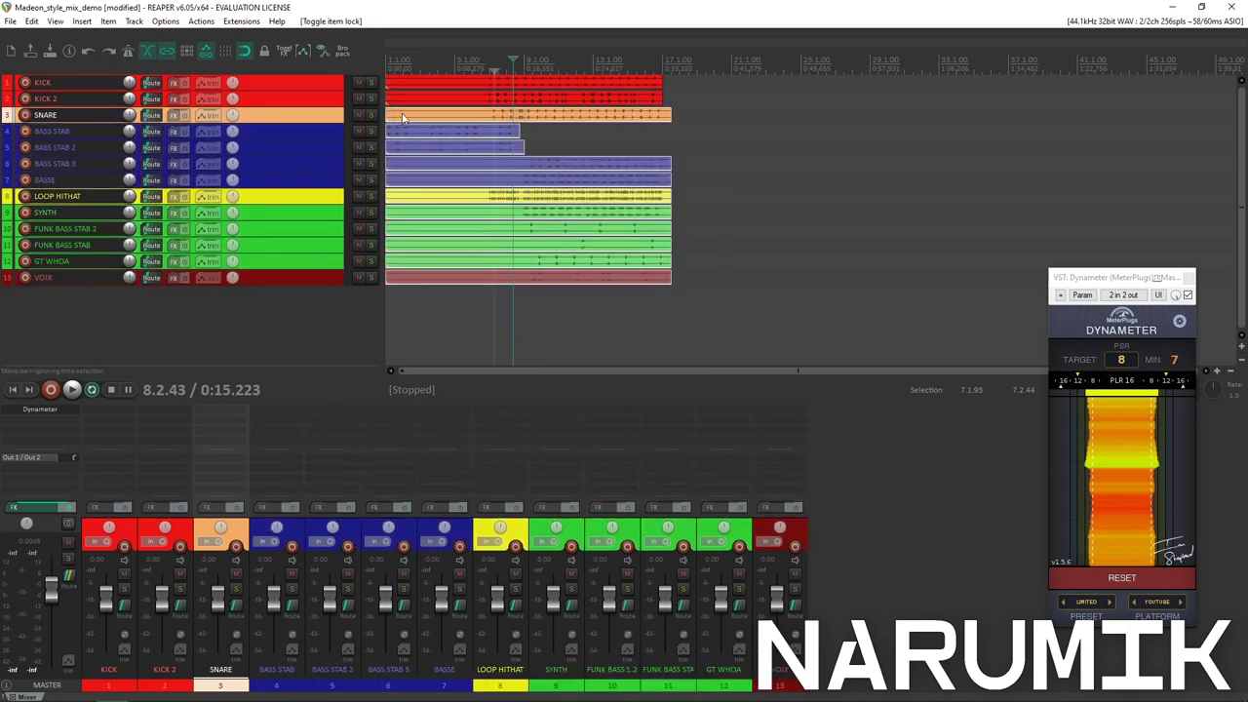
{"action": "left_click", "coordinate": [528, 116]}
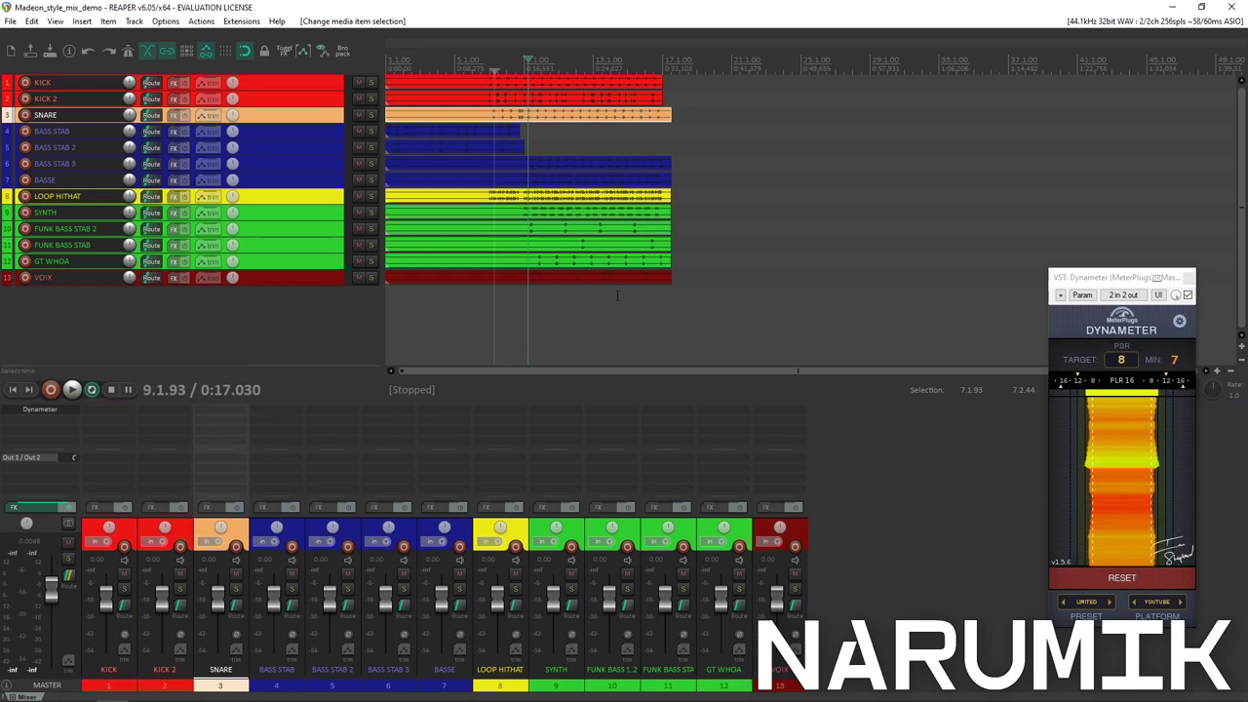
Enlarge the frozen LOOP HITHAT track and examine its waveform at the hit just after 9.2.00.
{"action": "scroll", "coordinate": [536, 302], "scroll_direction": "up", "scroll_amount": 5}
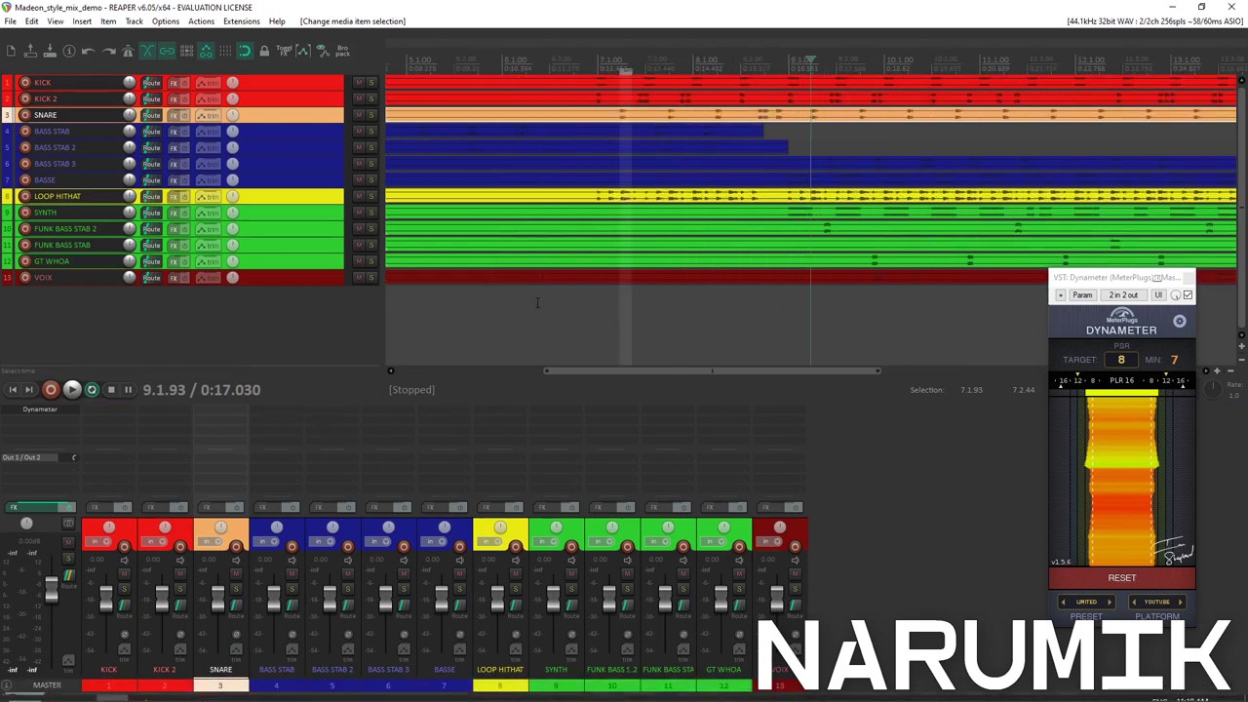
{"action": "scroll", "coordinate": [537, 302], "scroll_direction": "down", "scroll_amount": 4}
{"action": "left_click_drag", "start_coordinate": [303, 203], "coordinate": [352, 229]}
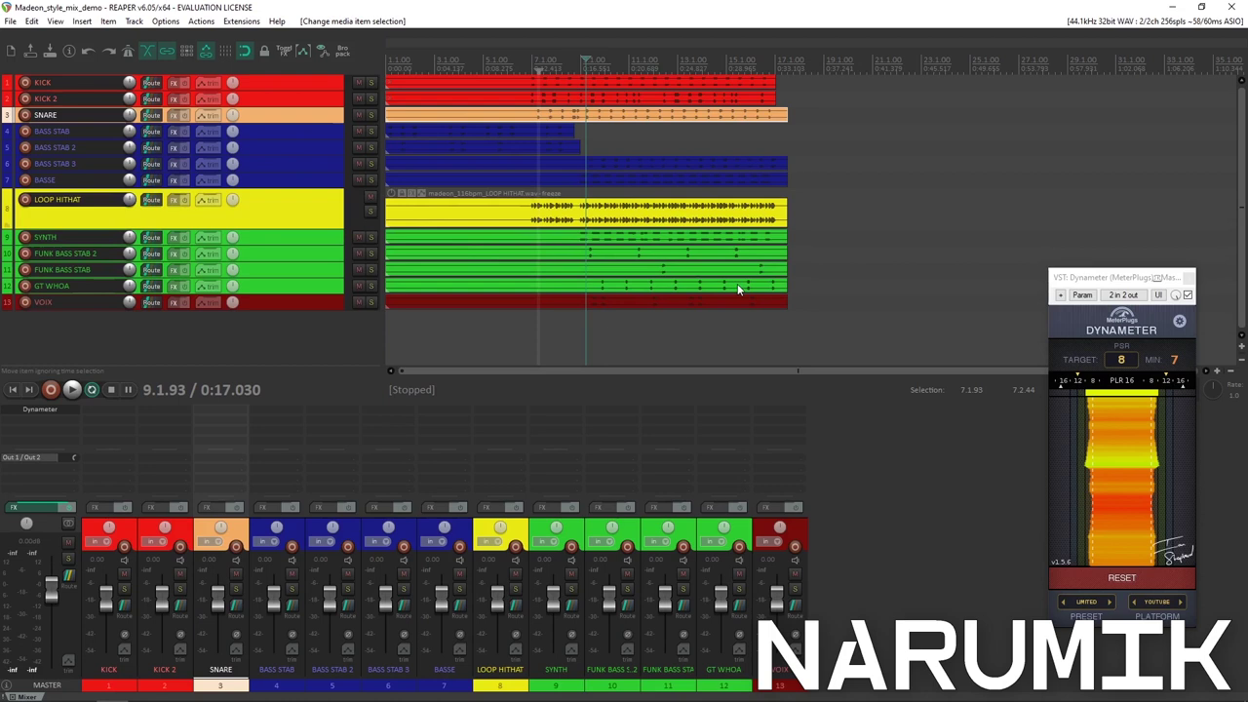
{"action": "scroll", "coordinate": [738, 290], "scroll_direction": "up", "scroll_amount": 6}
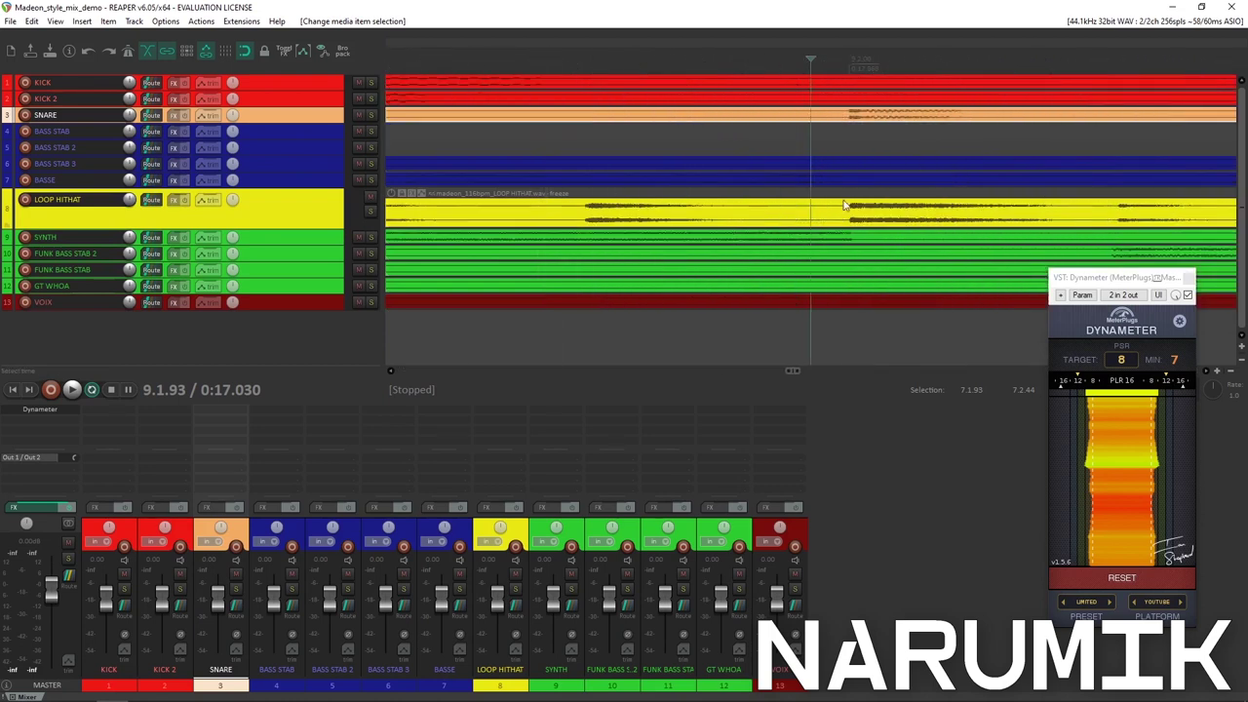
{"action": "left_click_drag", "start_coordinate": [297, 227], "coordinate": [820, 273]}
{"action": "left_click", "coordinate": [917, 229]}
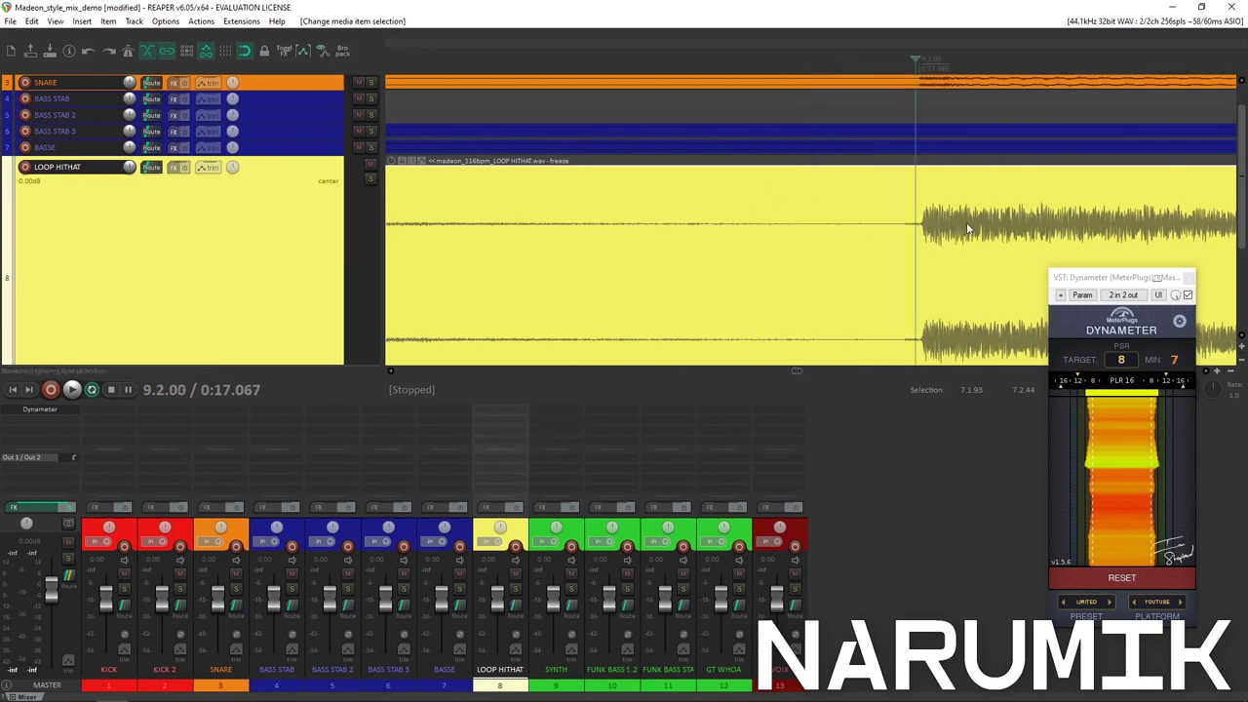
{"action": "scroll", "coordinate": [875, 252], "scroll_direction": "down", "scroll_amount": 5}
{"action": "scroll", "coordinate": [845, 261], "scroll_direction": "down", "scroll_amount": 3}
{"action": "scroll", "coordinate": [845, 261], "scroll_direction": "down", "scroll_amount": 3}
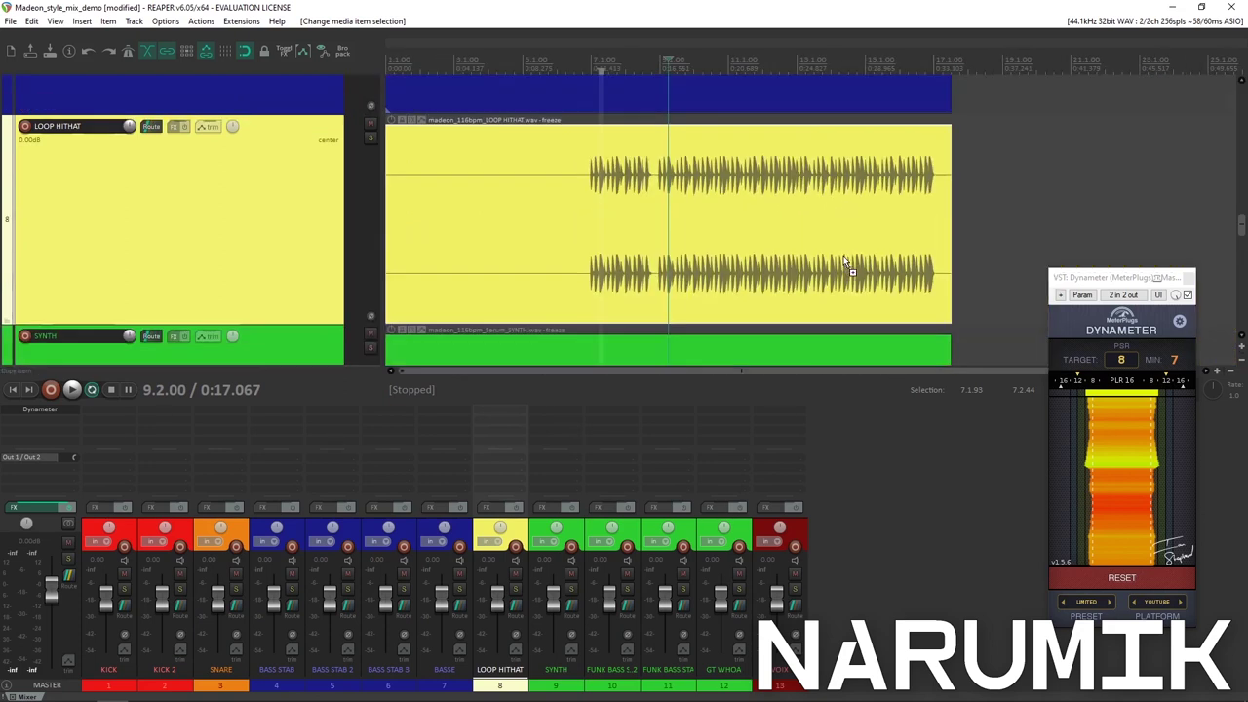
{"action": "scroll", "coordinate": [845, 261], "scroll_direction": "down", "scroll_amount": 3}
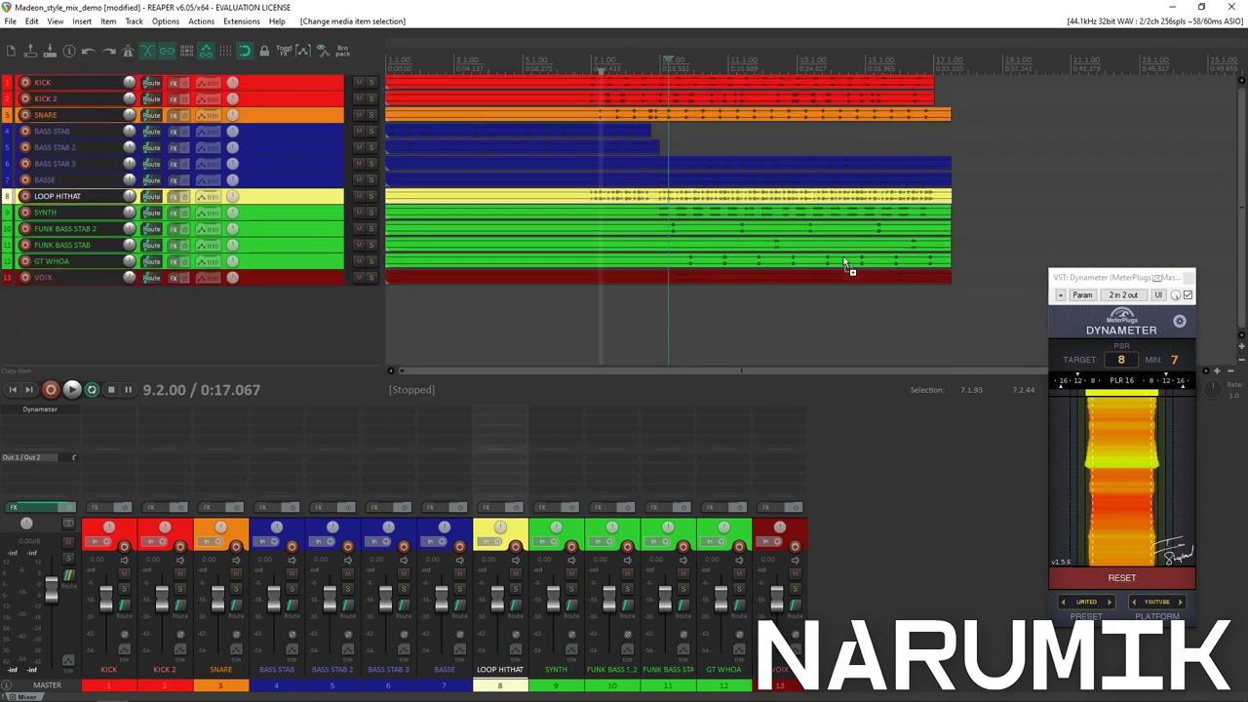